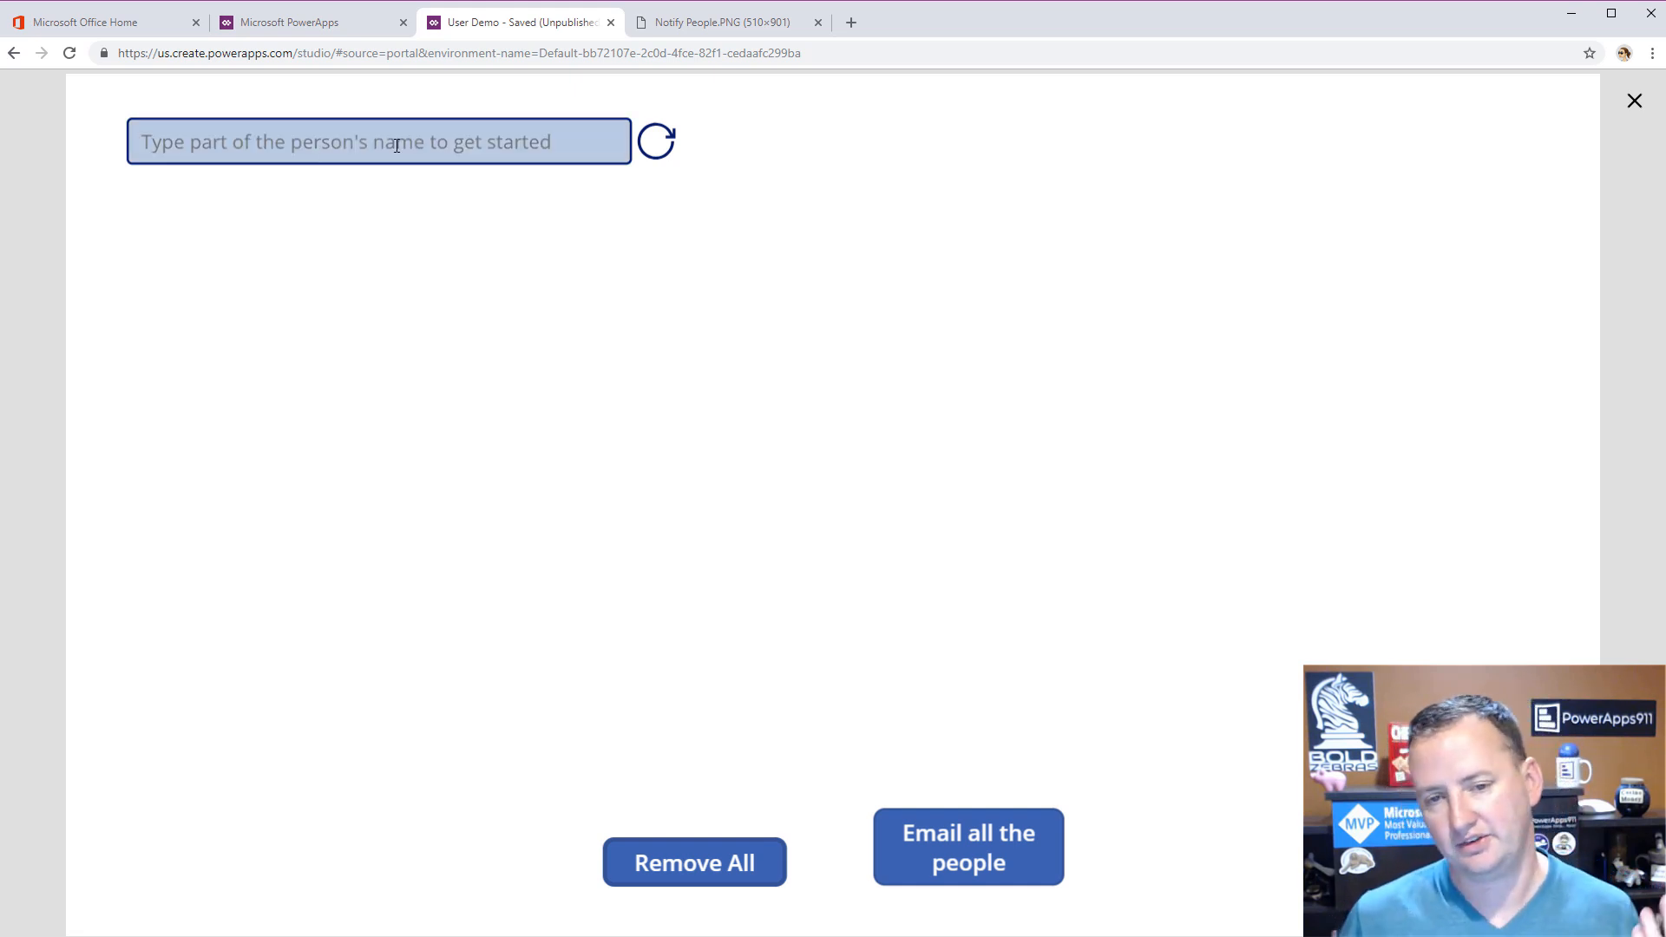
# - Search the people finder for "a" and open the list of matching users
pyautogui.click(458, 145)
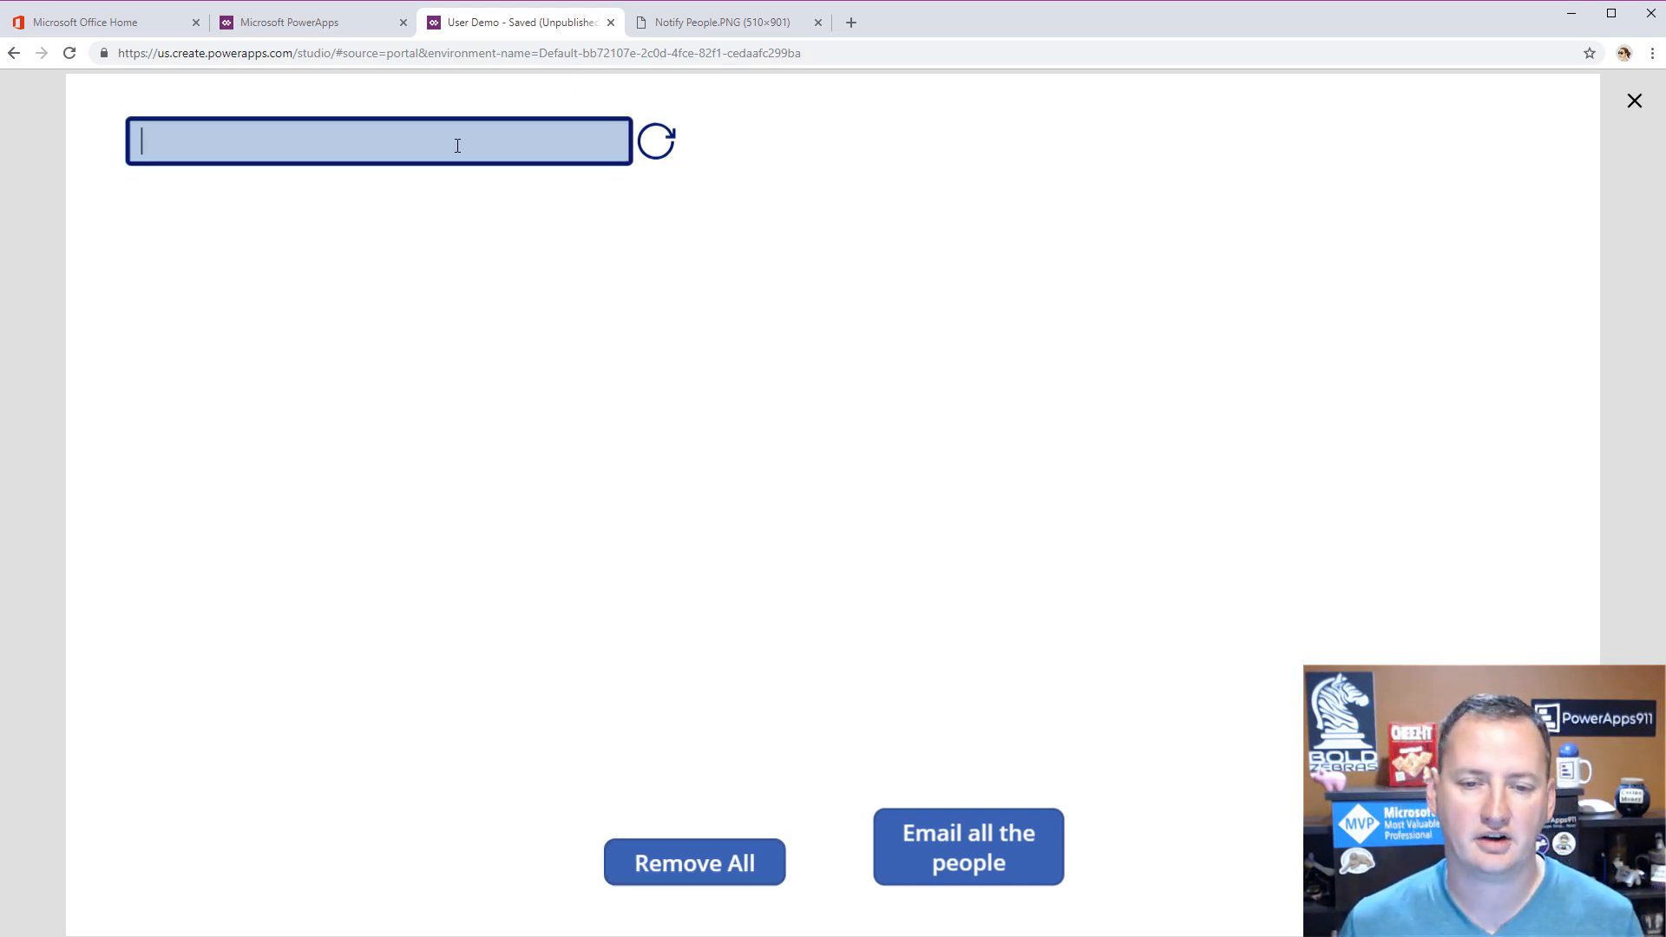
pyautogui.write('a')
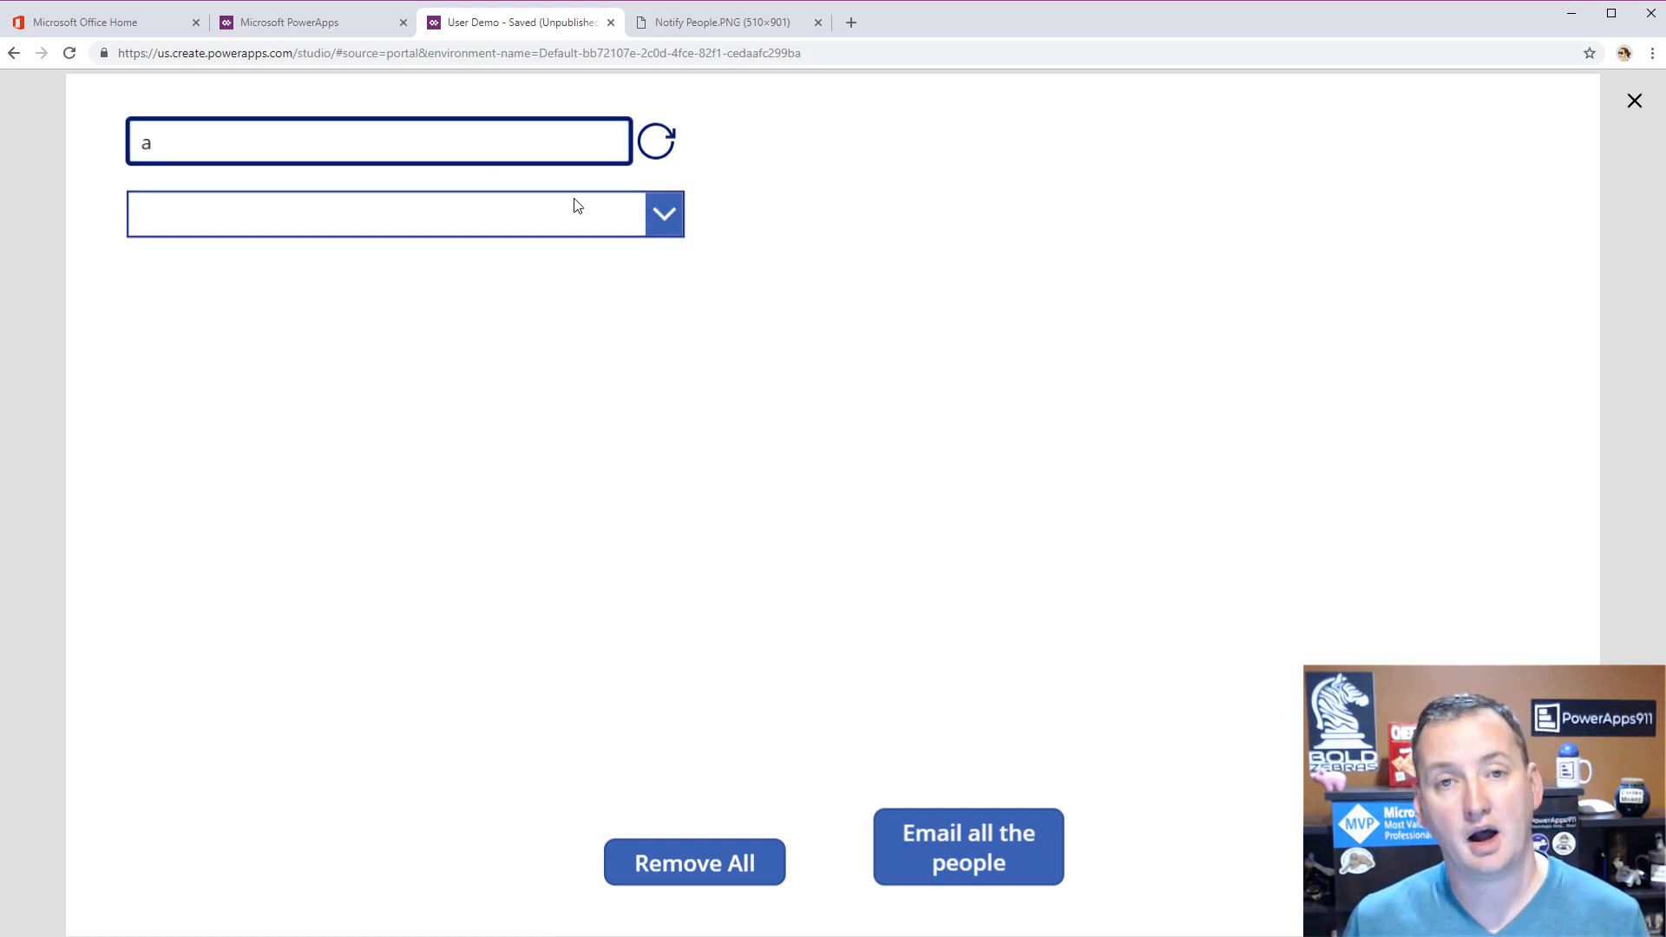
pyautogui.click(663, 217)
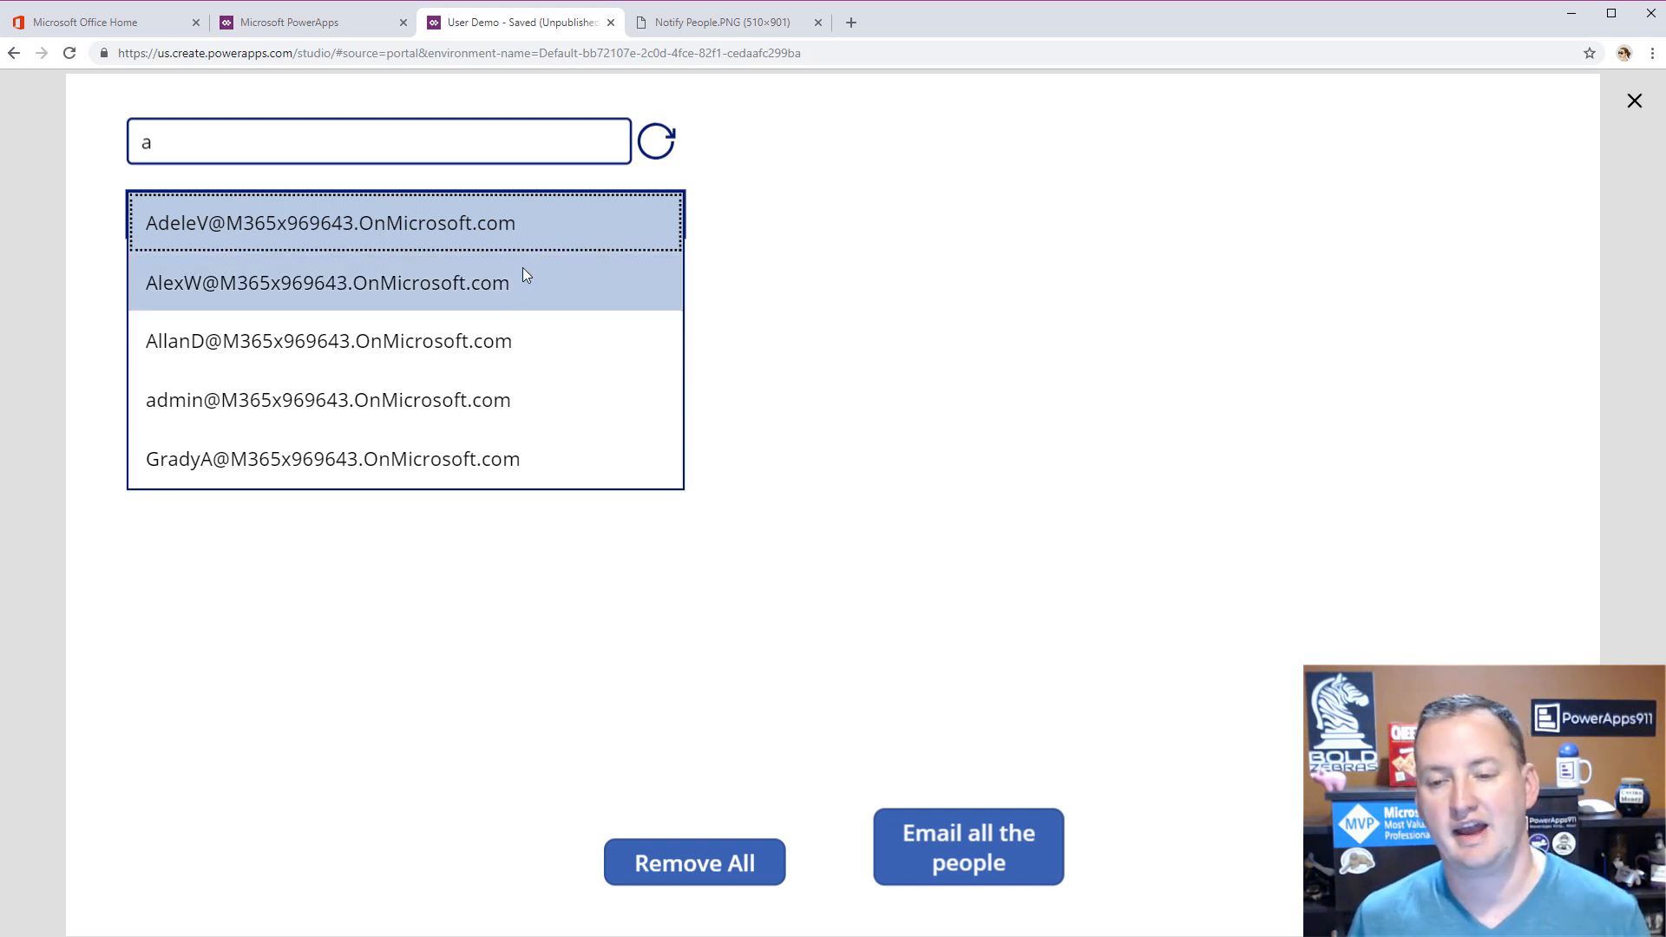
# - Search for a person by the first three letters of their name and add the matching user to the email list
pyautogui.click(374, 138)
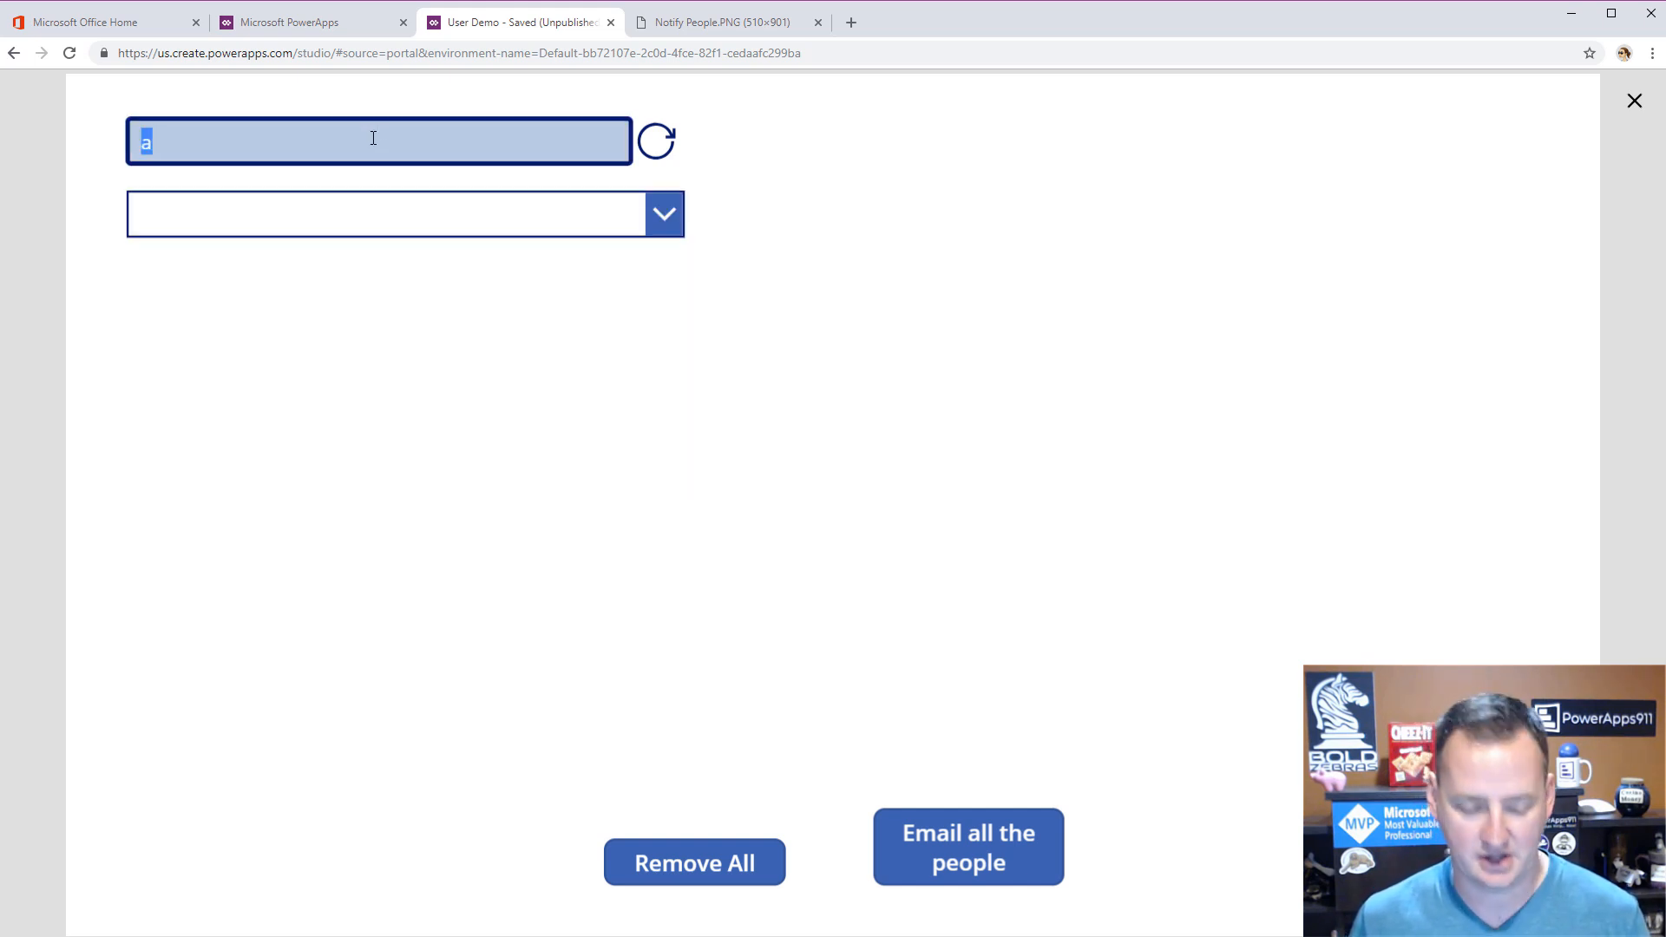
pyautogui.write('meg')
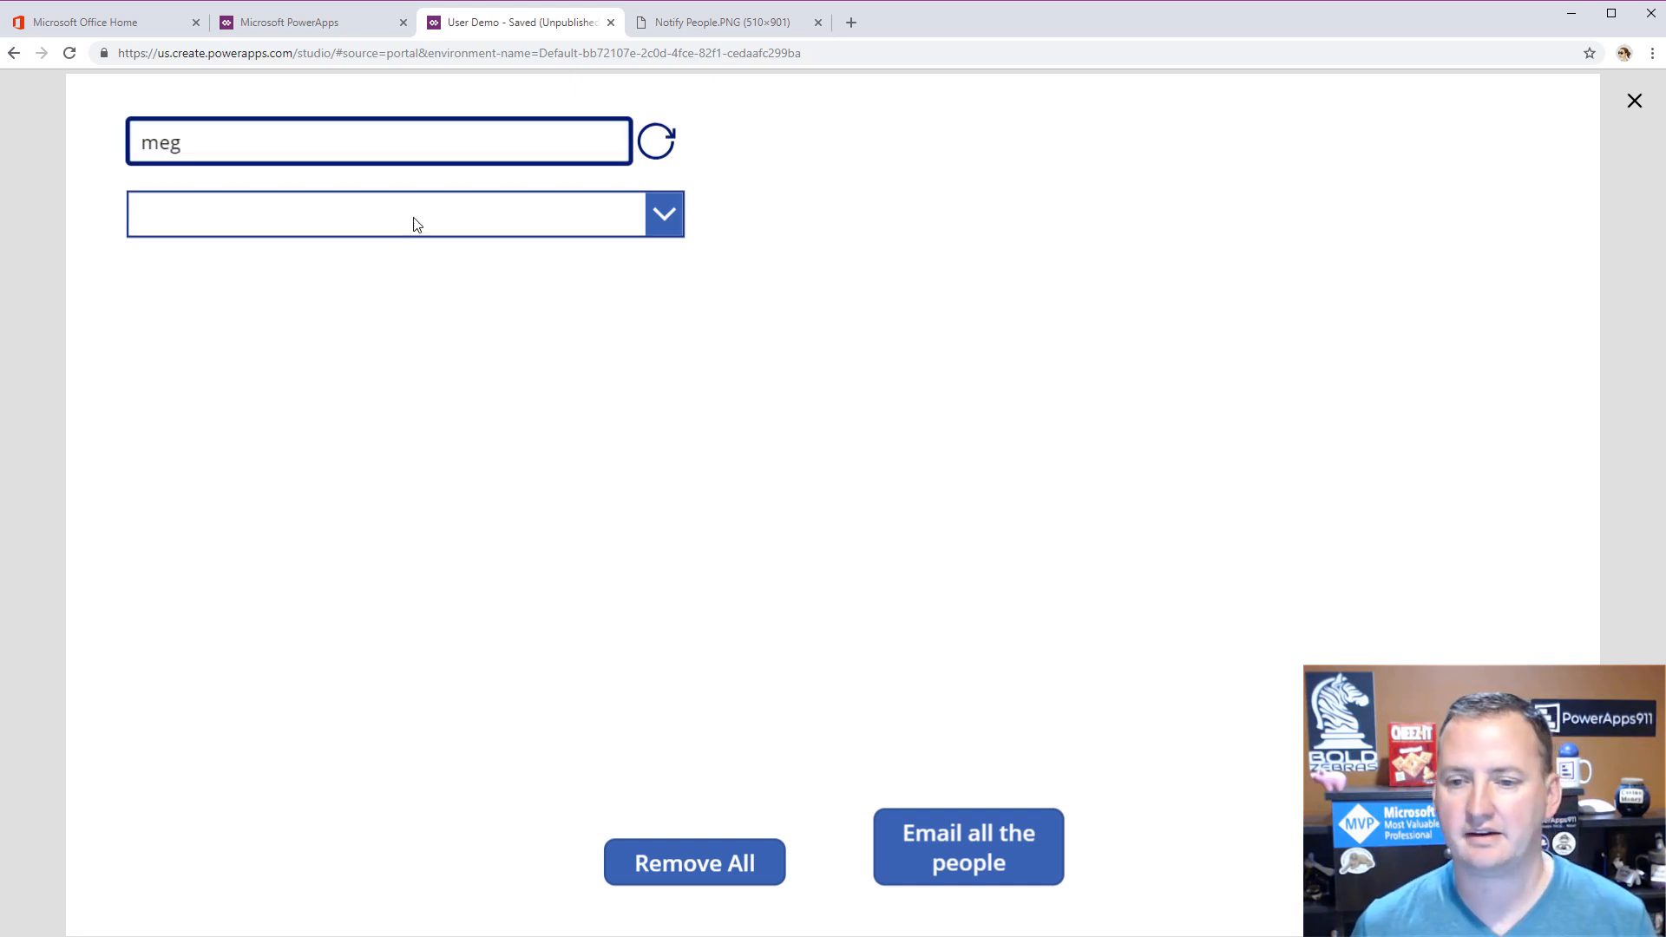
pyautogui.click(665, 213)
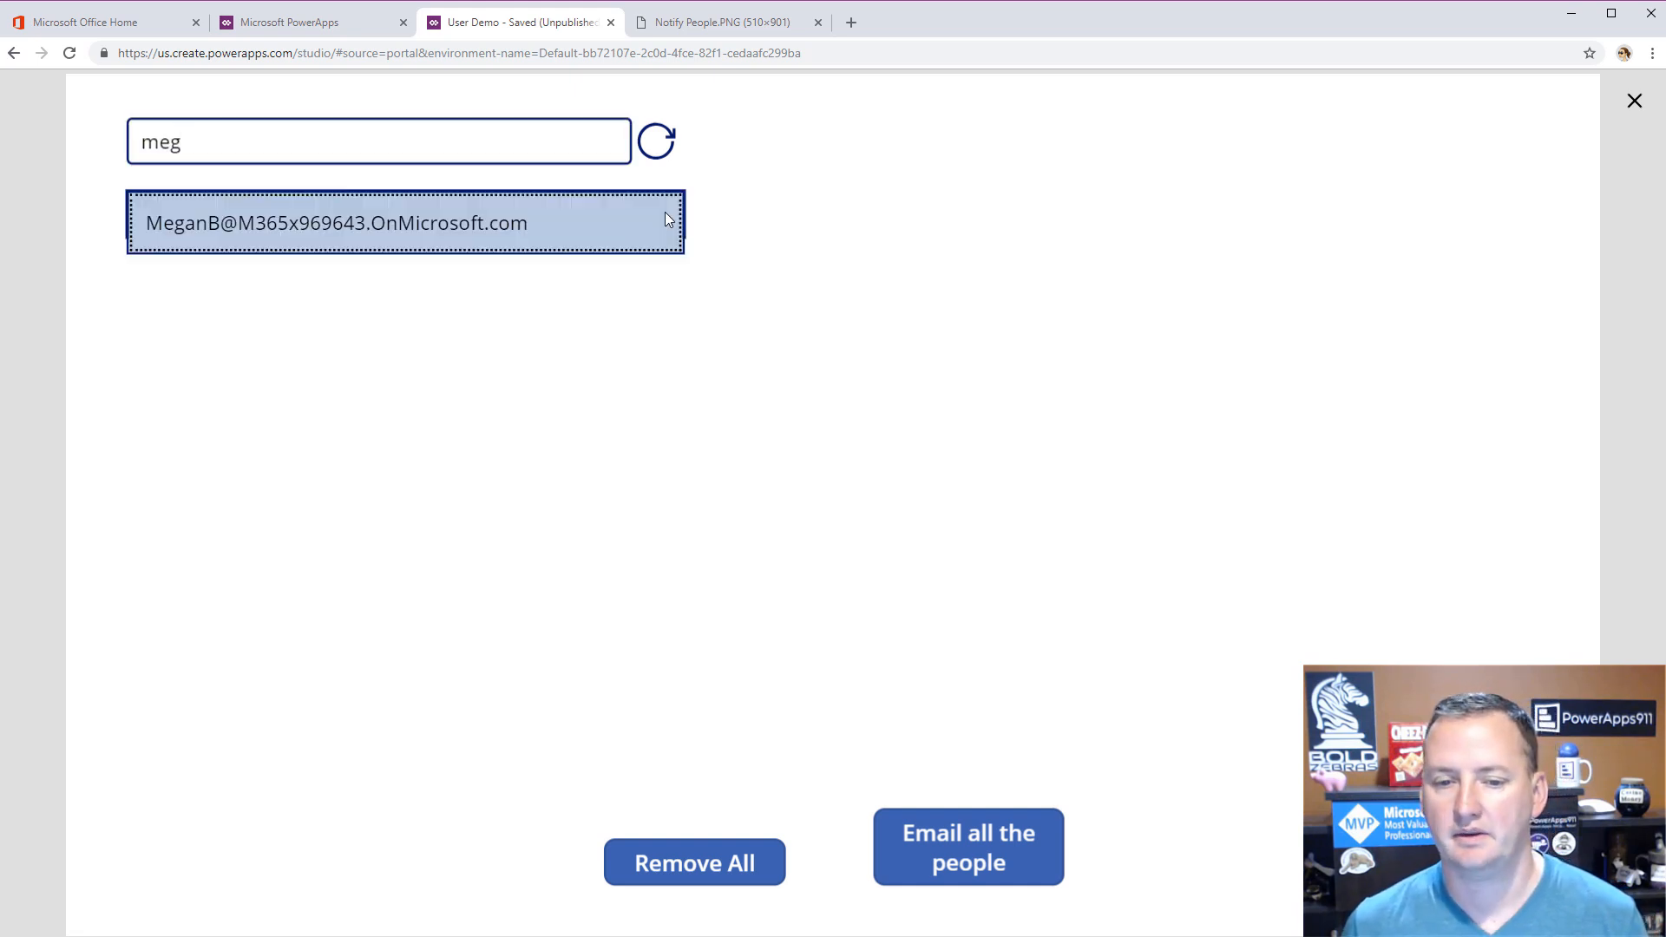
pyautogui.click(445, 232)
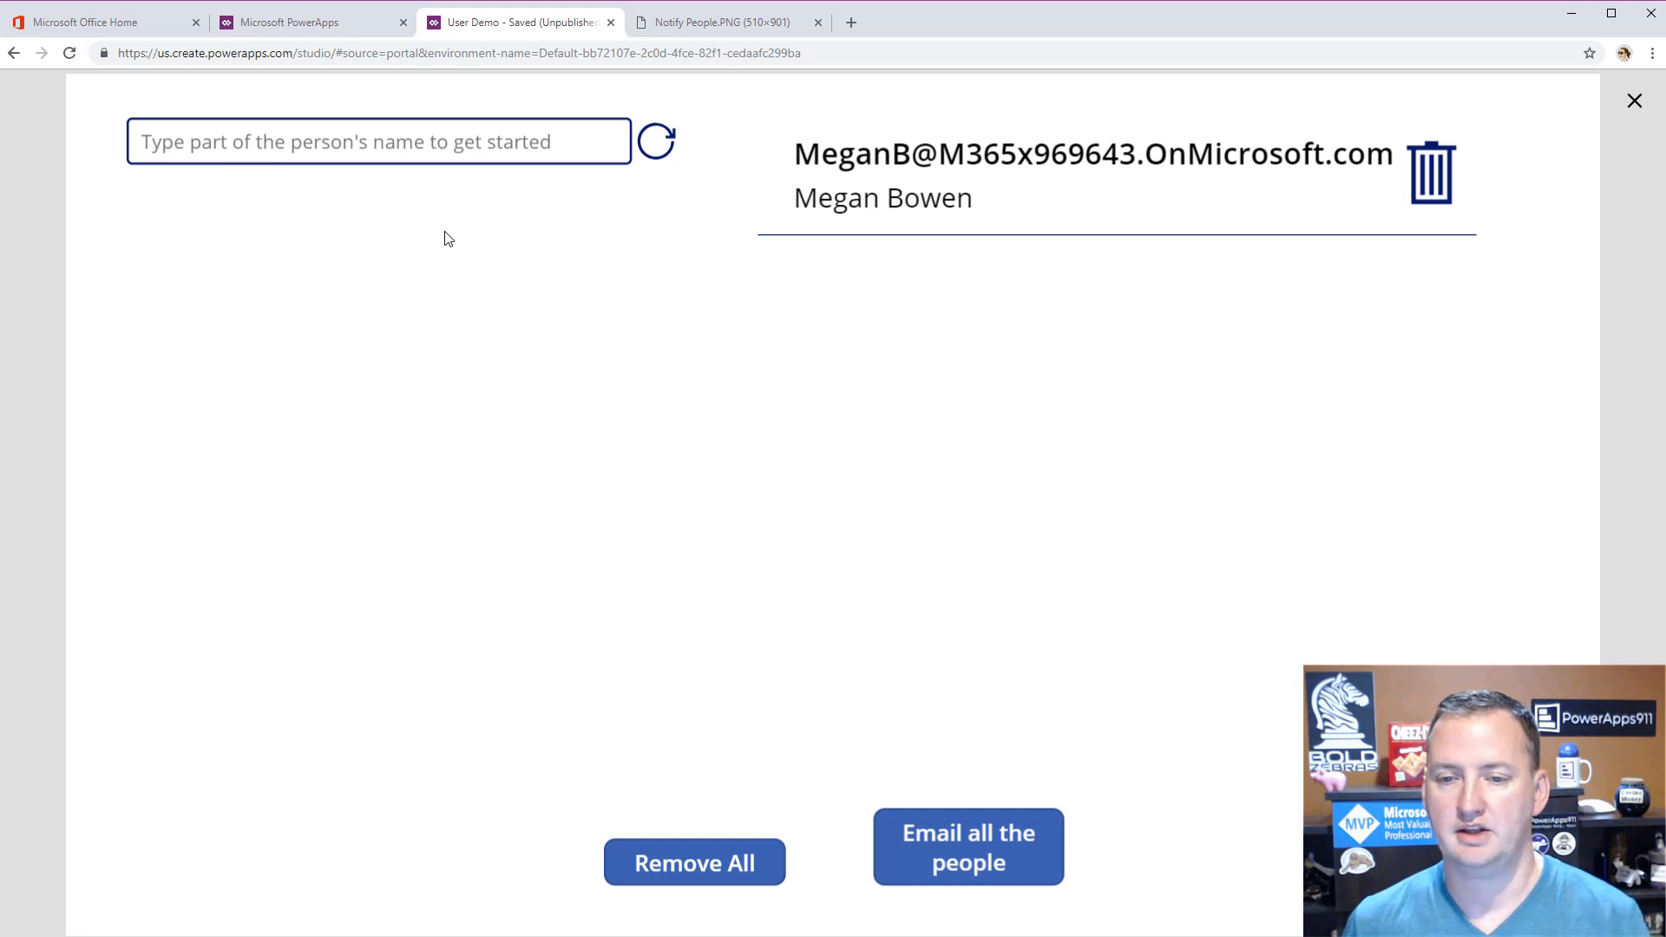
# - Find a second person by the first four letters of their name and add them to the email list
pyautogui.click(516, 141)
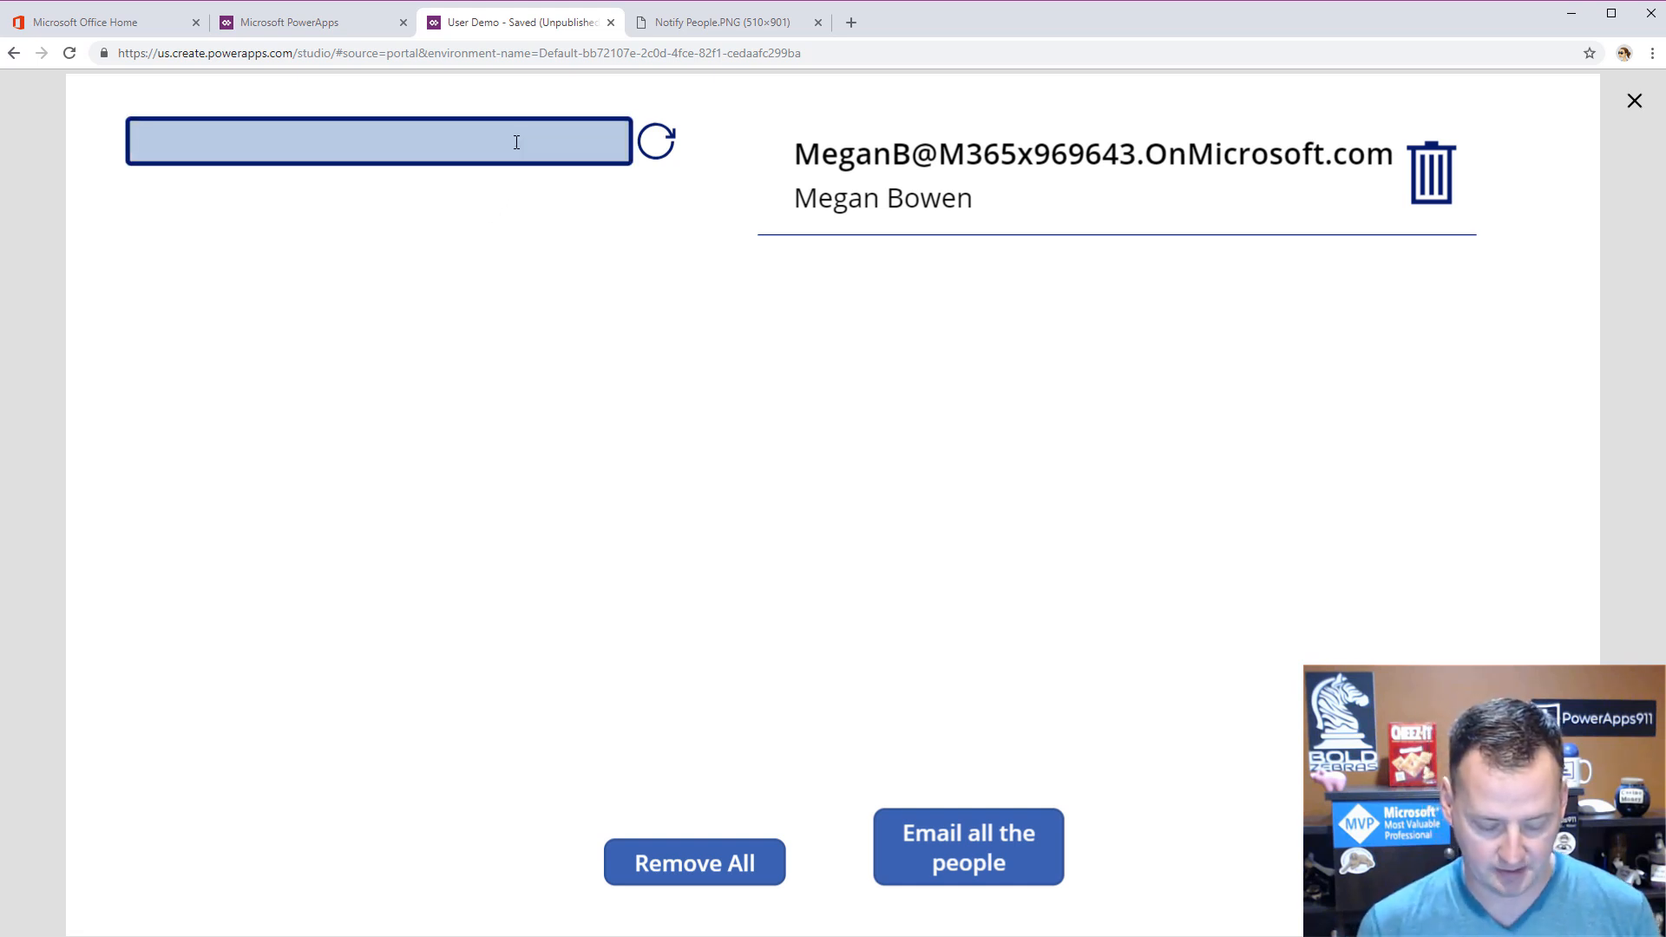
pyautogui.write('grad')
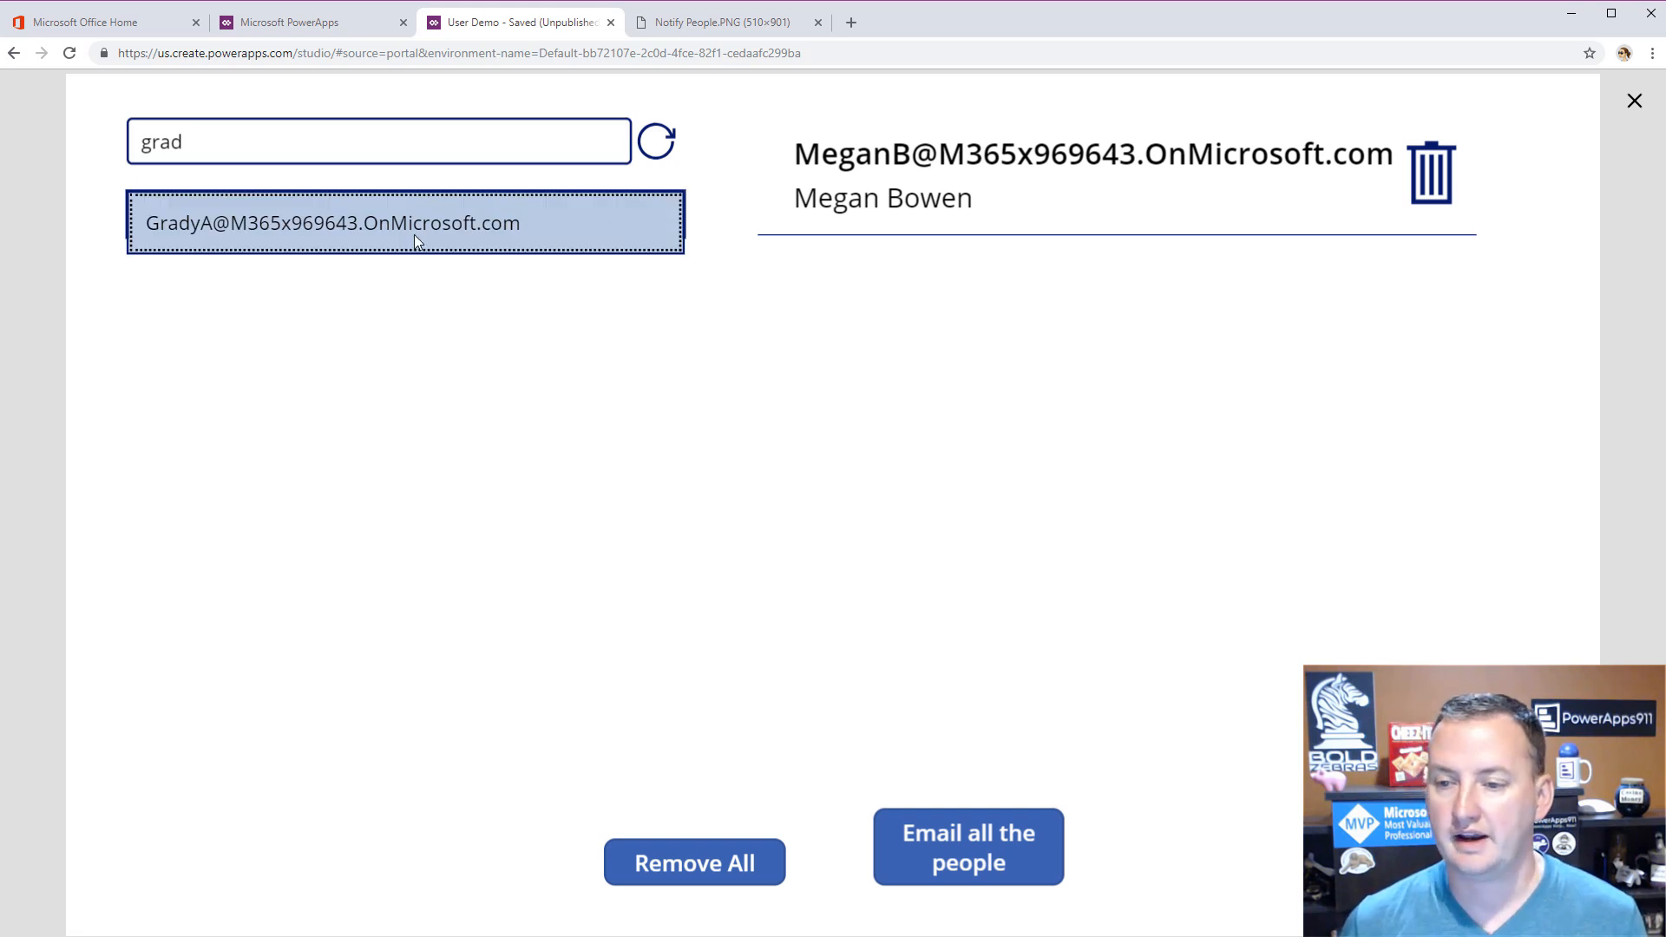
pyautogui.click(414, 234)
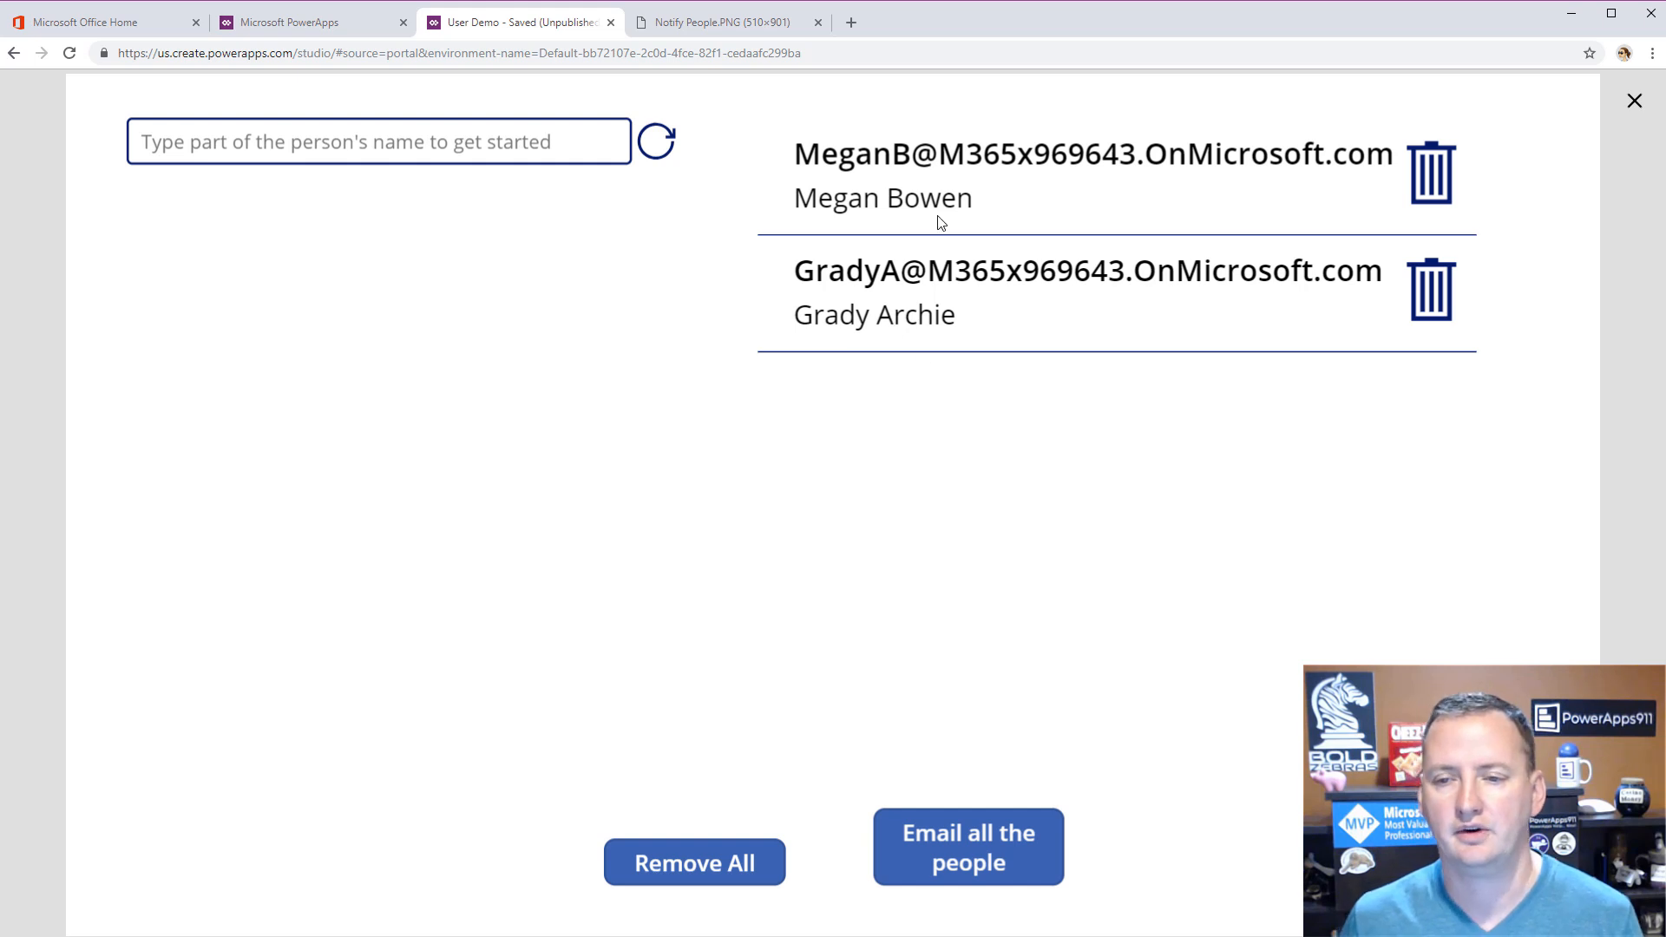
# - View the people-notification example in Notify People.PNG and return to the User Demo app
pyautogui.click(697, 26)
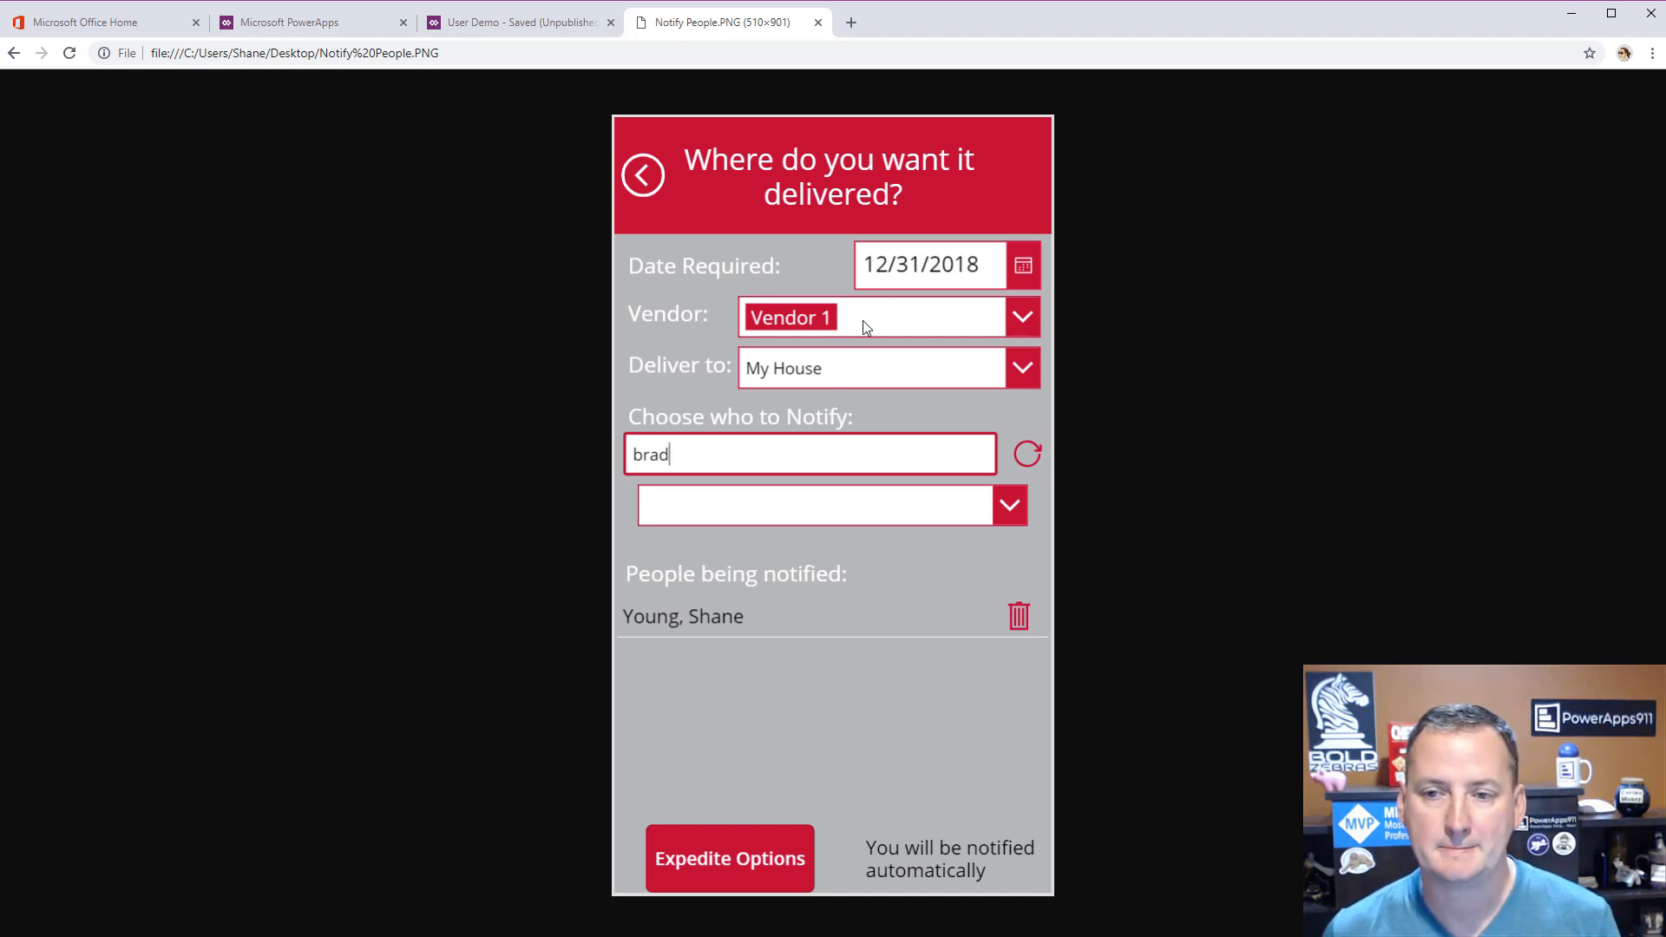
pyautogui.click(520, 24)
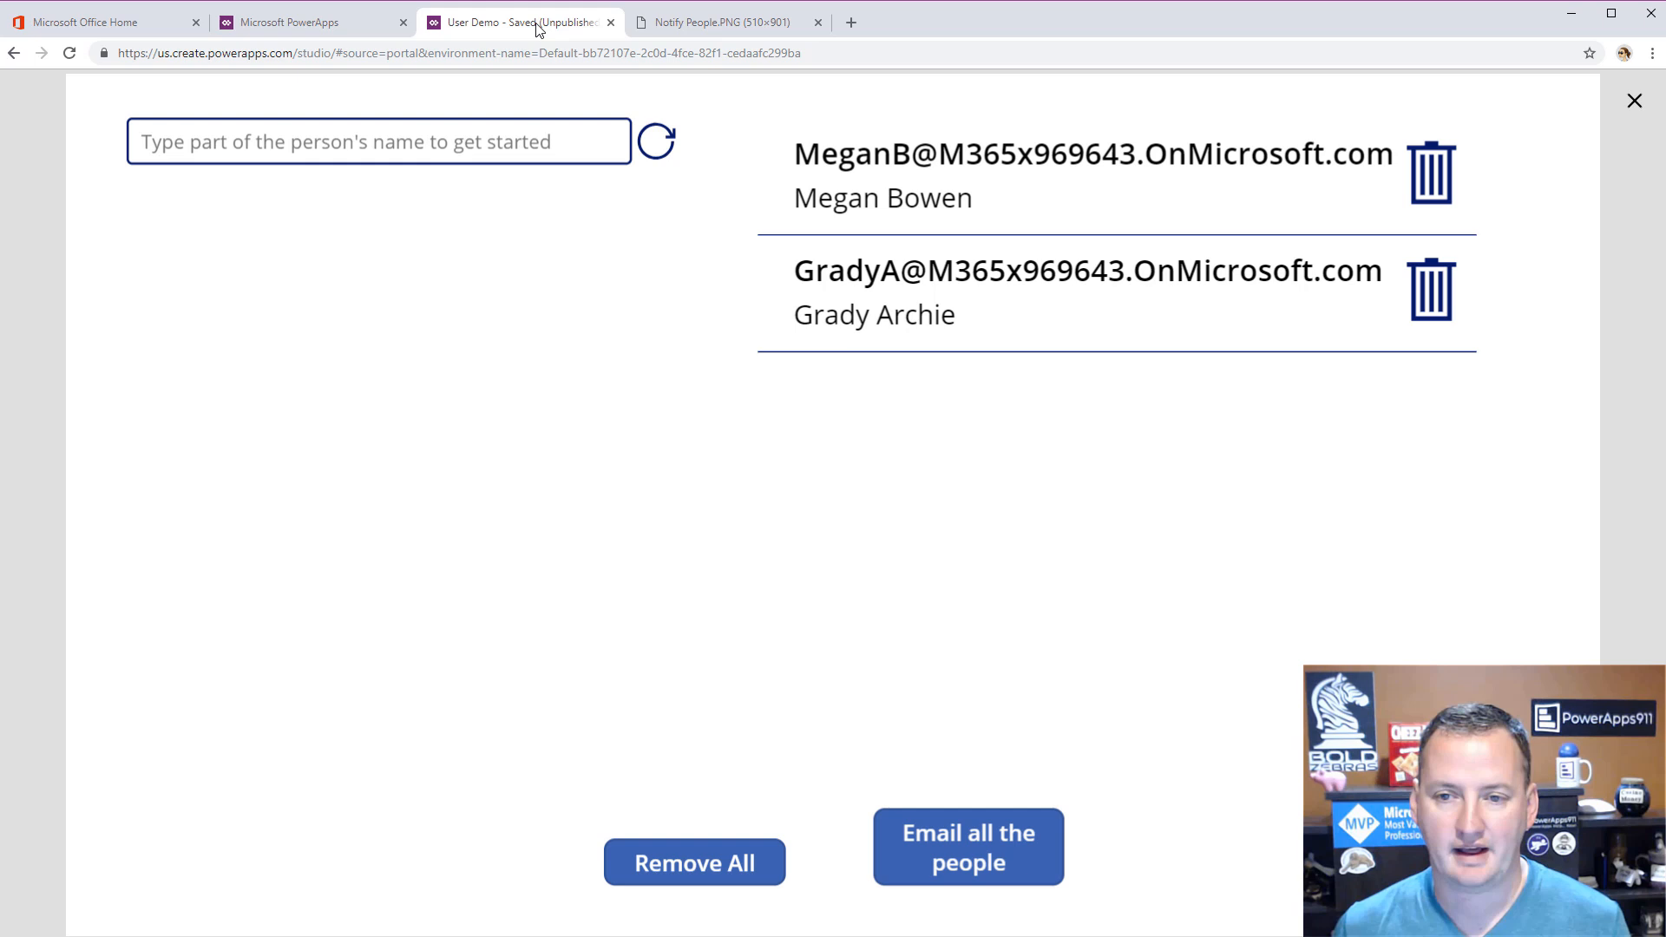
# - Exit the User Demo preview and create a new blank canvas app in the Contoso (default) environment
pyautogui.click(1653, 102)
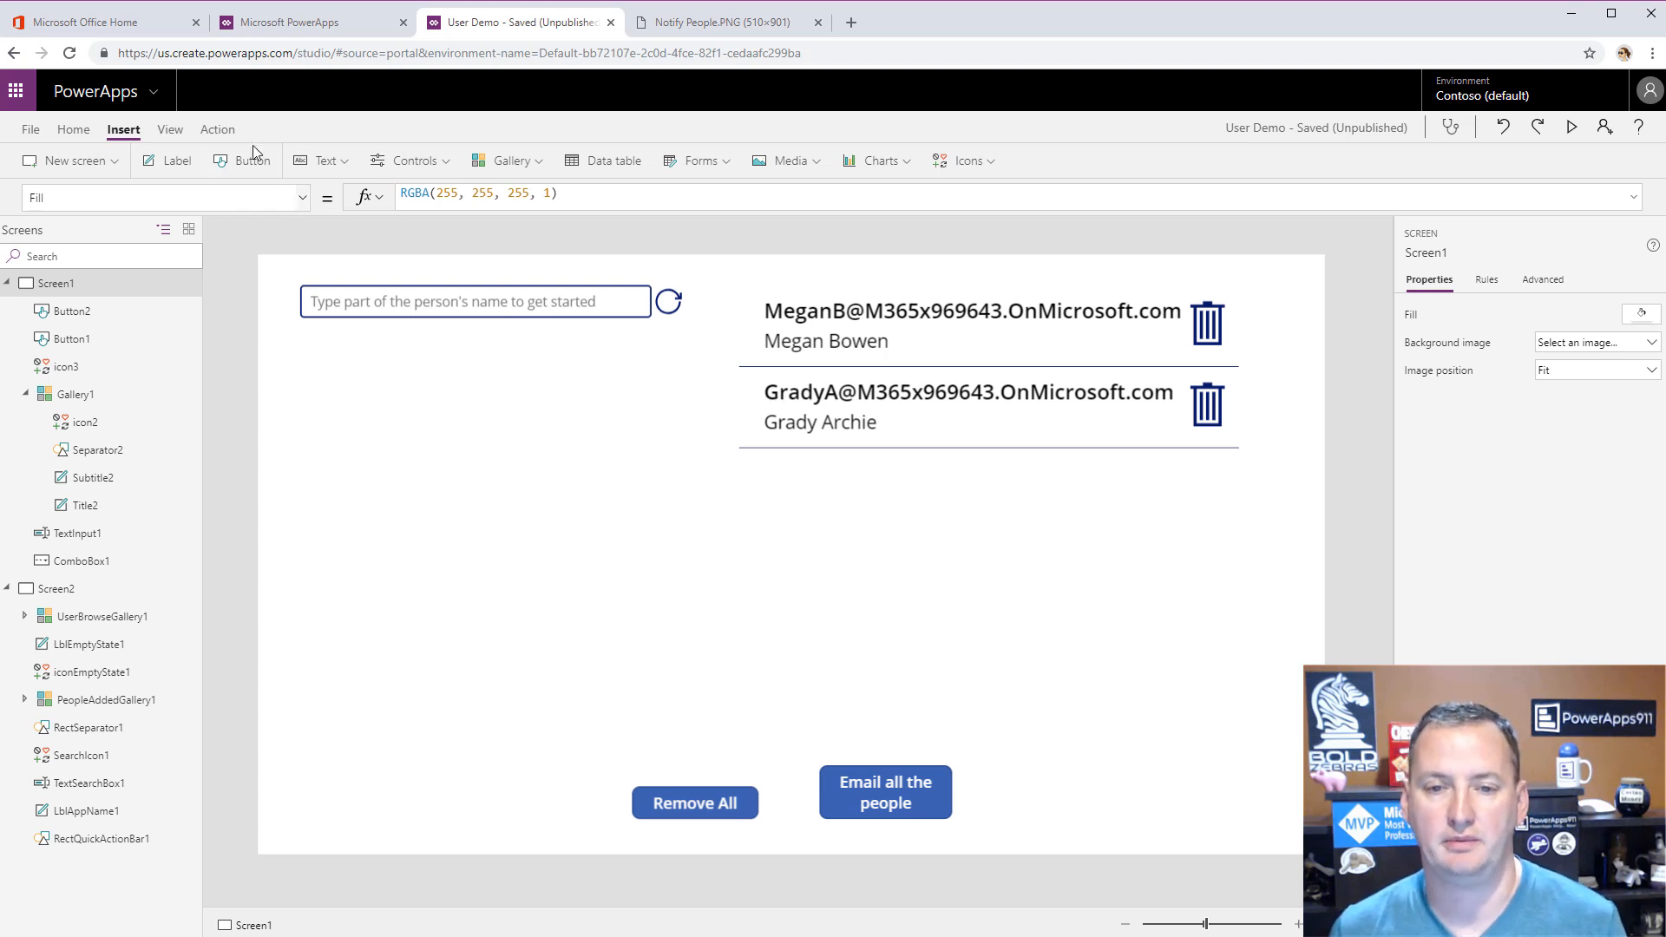
pyautogui.click(321, 26)
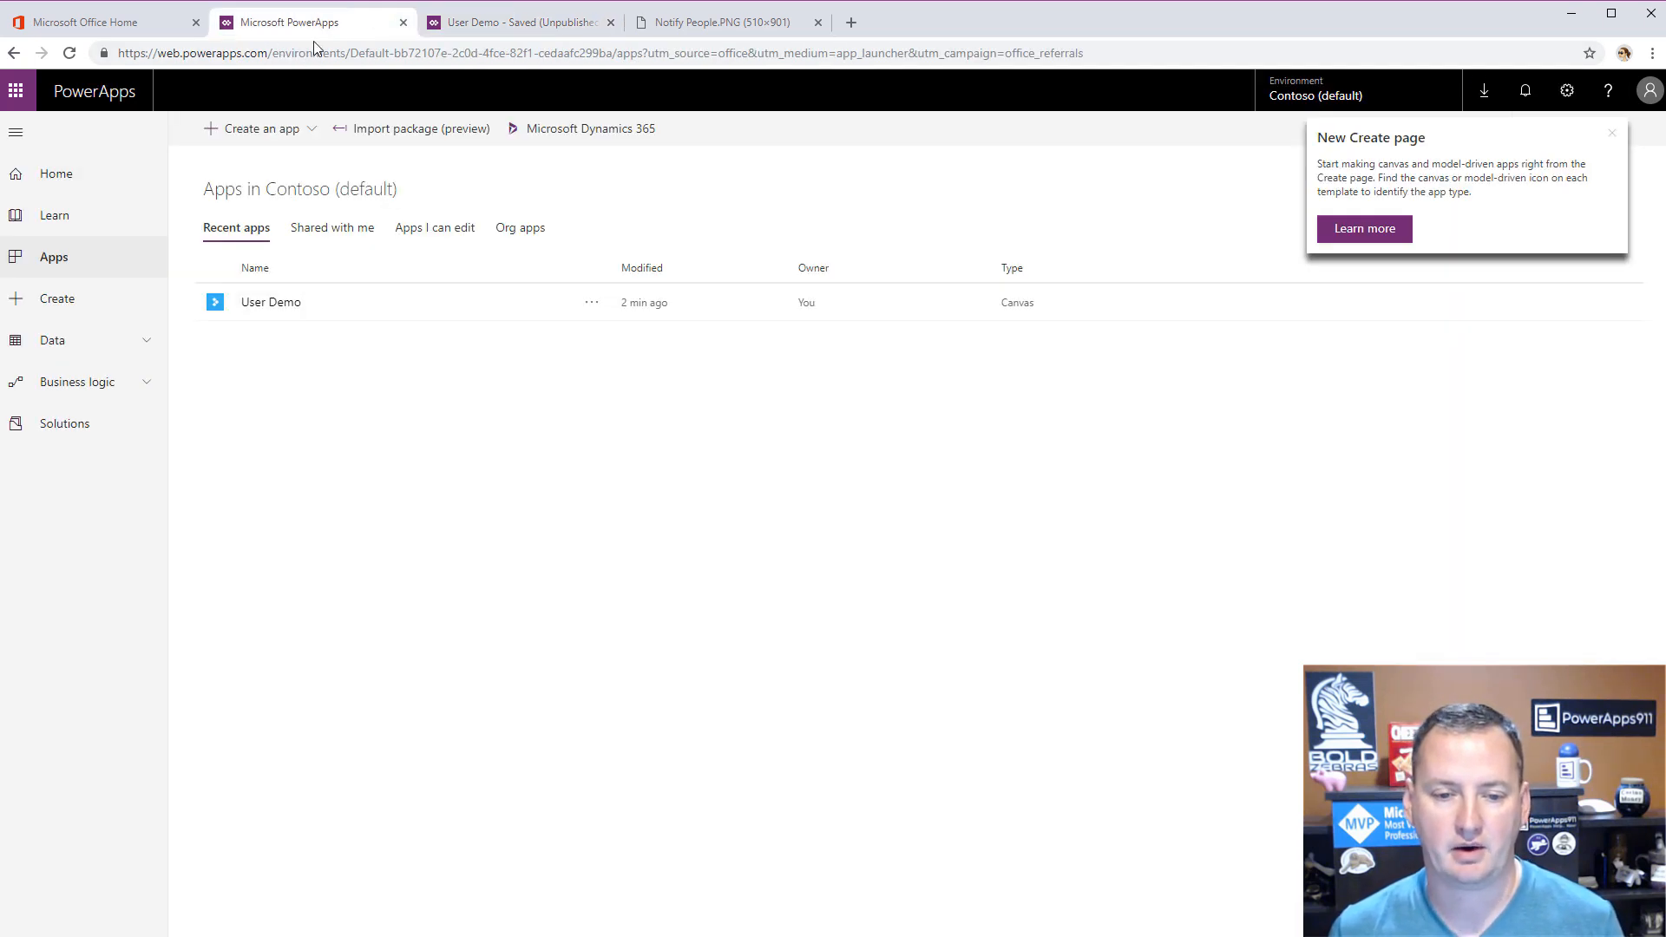
pyautogui.click(283, 135)
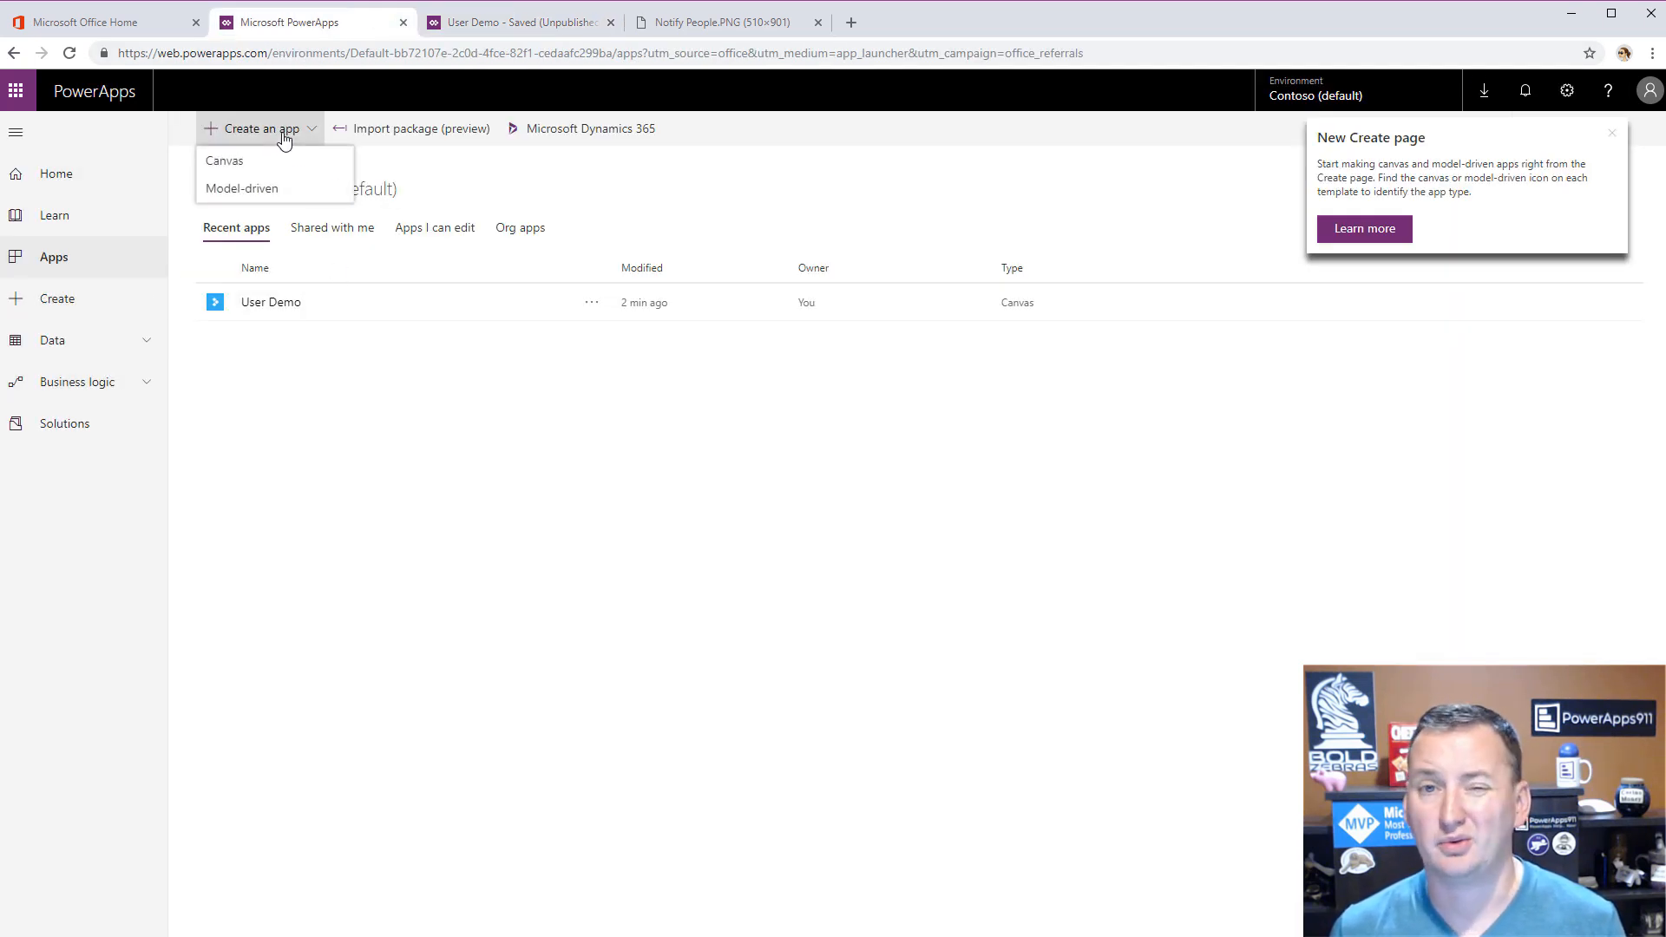
pyautogui.click(283, 160)
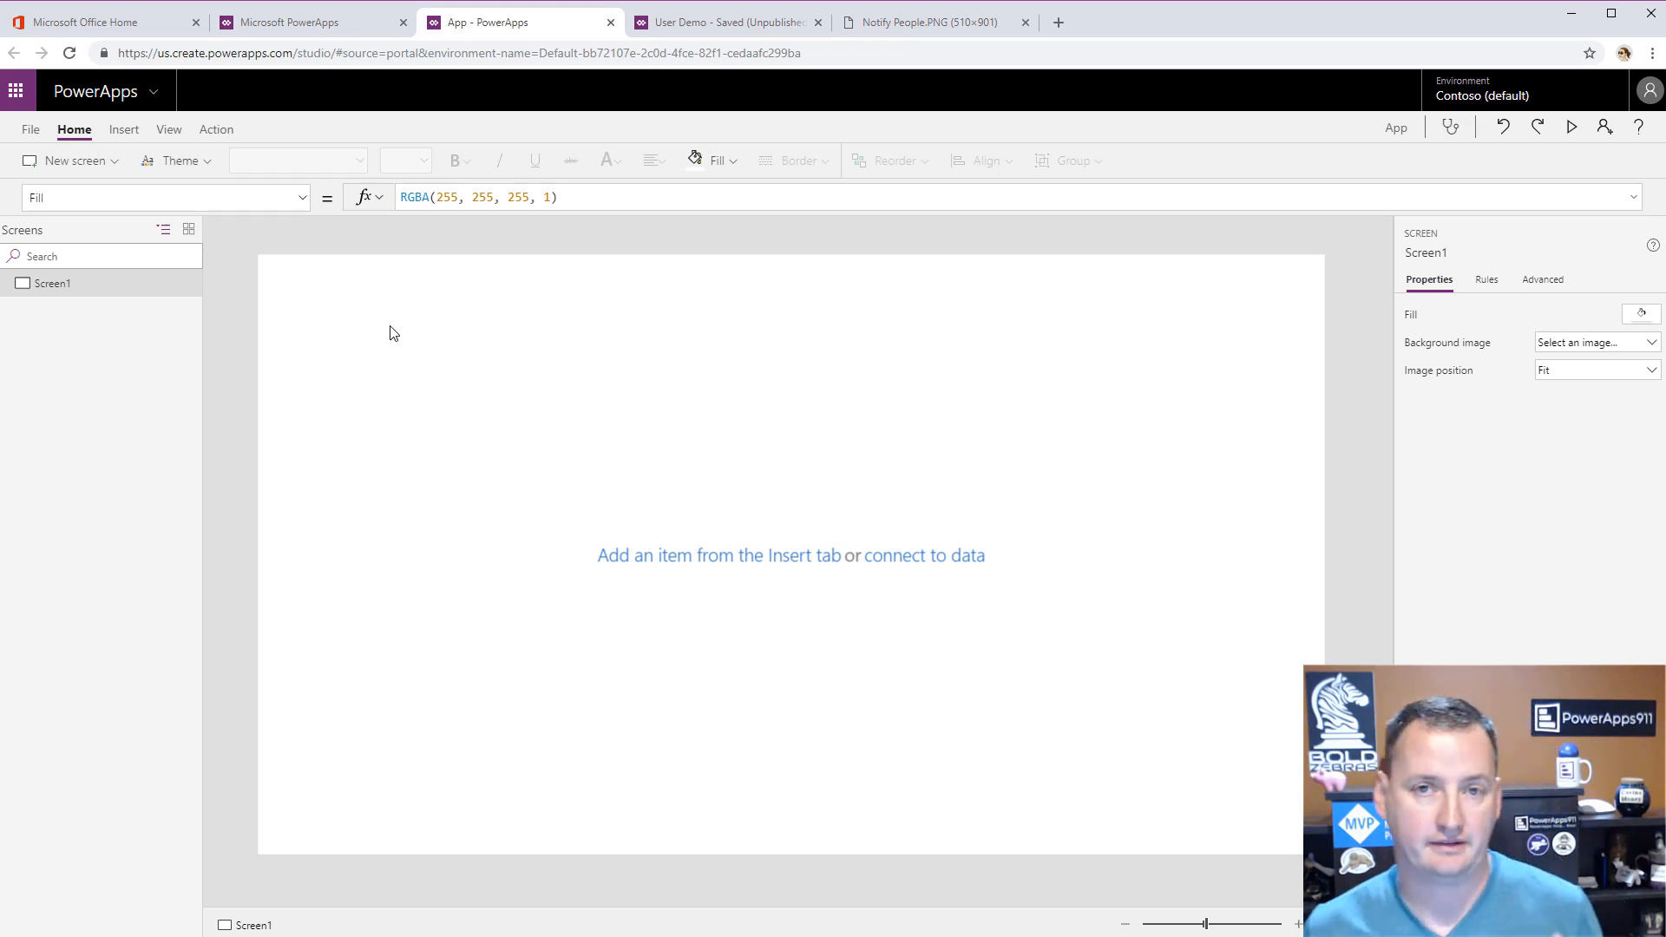
# - Open the list of existing connections for adding a data source to the new app
pyautogui.click(132, 130)
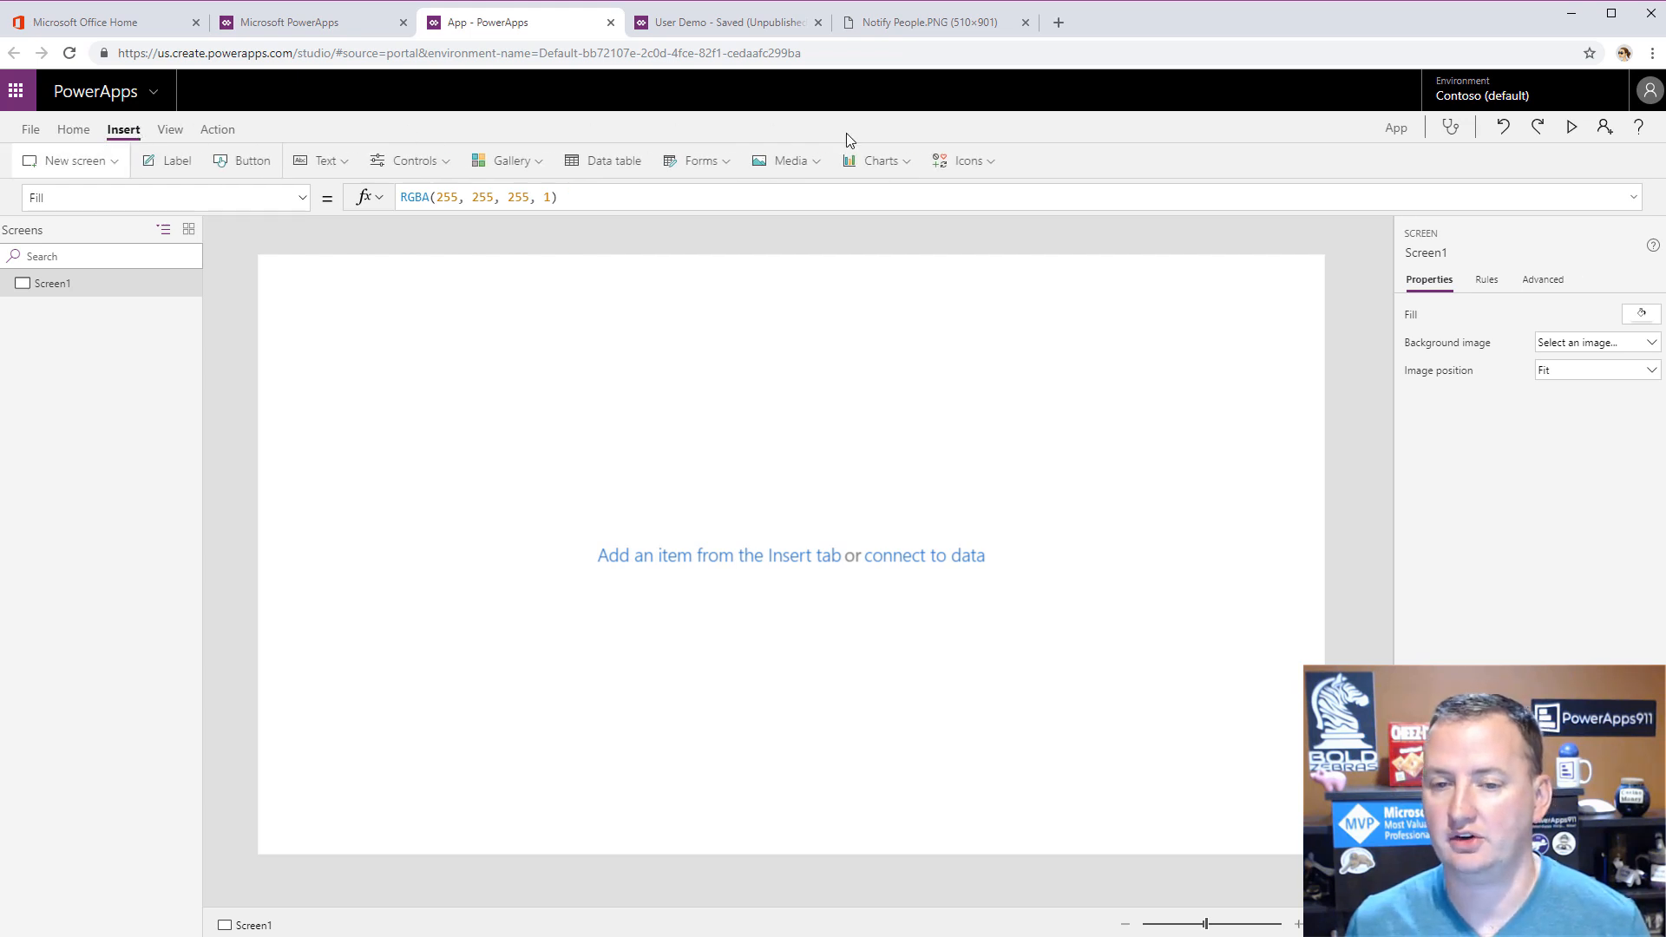
pyautogui.click(173, 130)
pyautogui.click(76, 161)
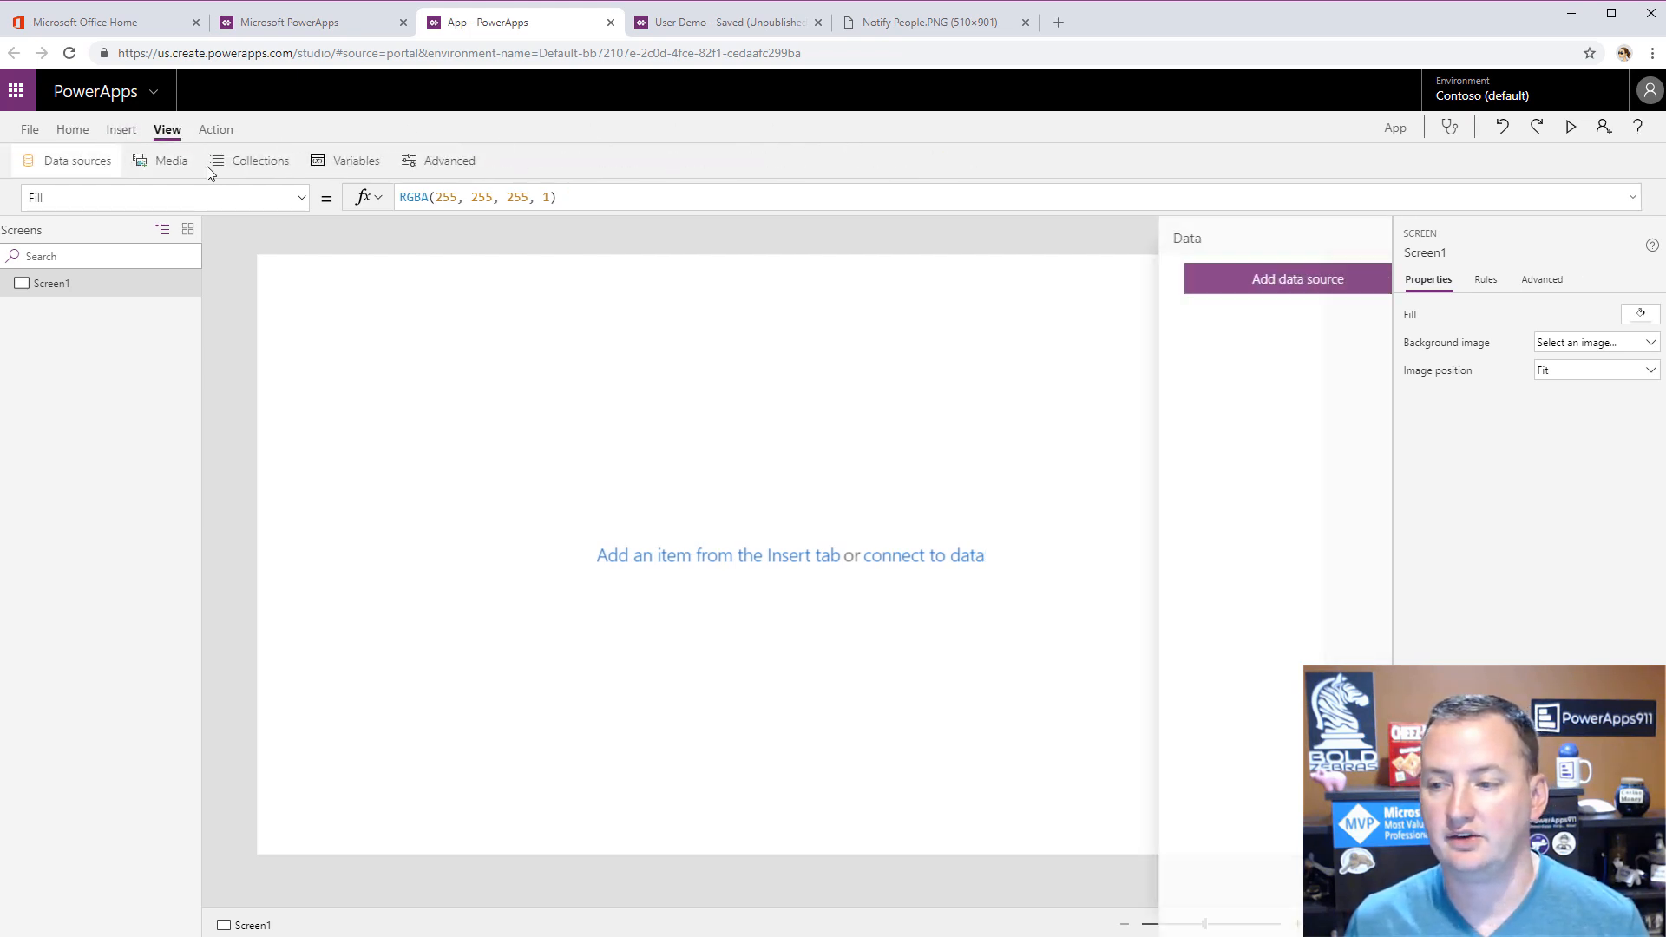
pyautogui.click(1265, 284)
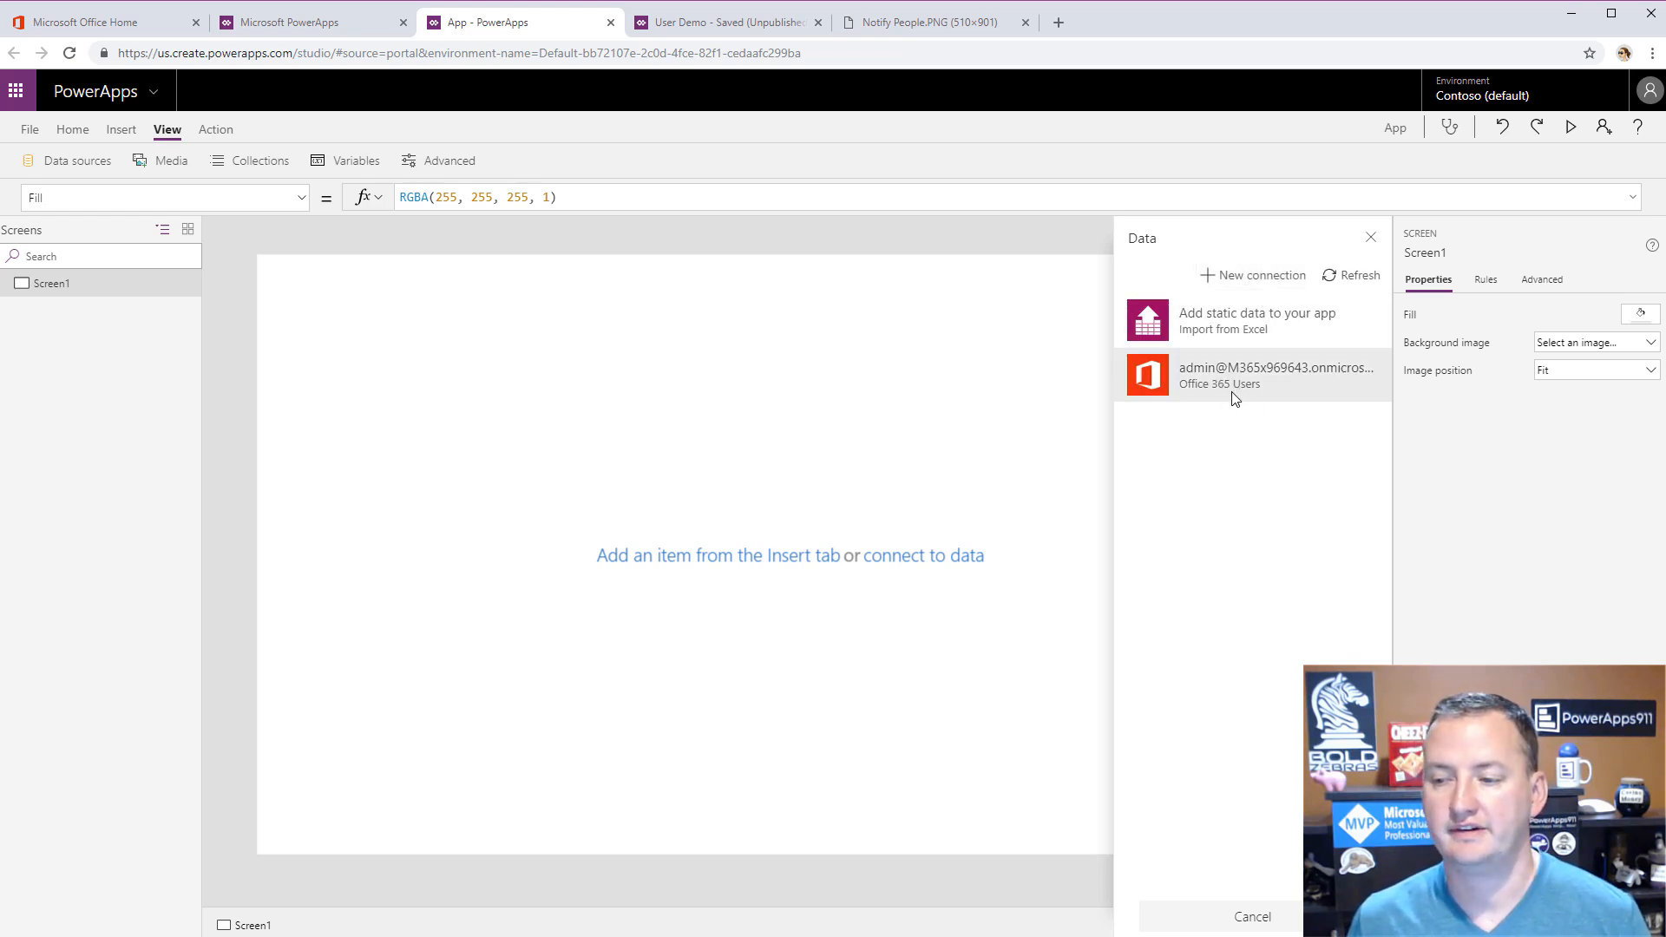
# - Look through the connectors available for a new connection to find Office 365 Users, and return to the existing connections
pyautogui.click(1277, 279)
pyautogui.scroll(-20, 1241, 599)
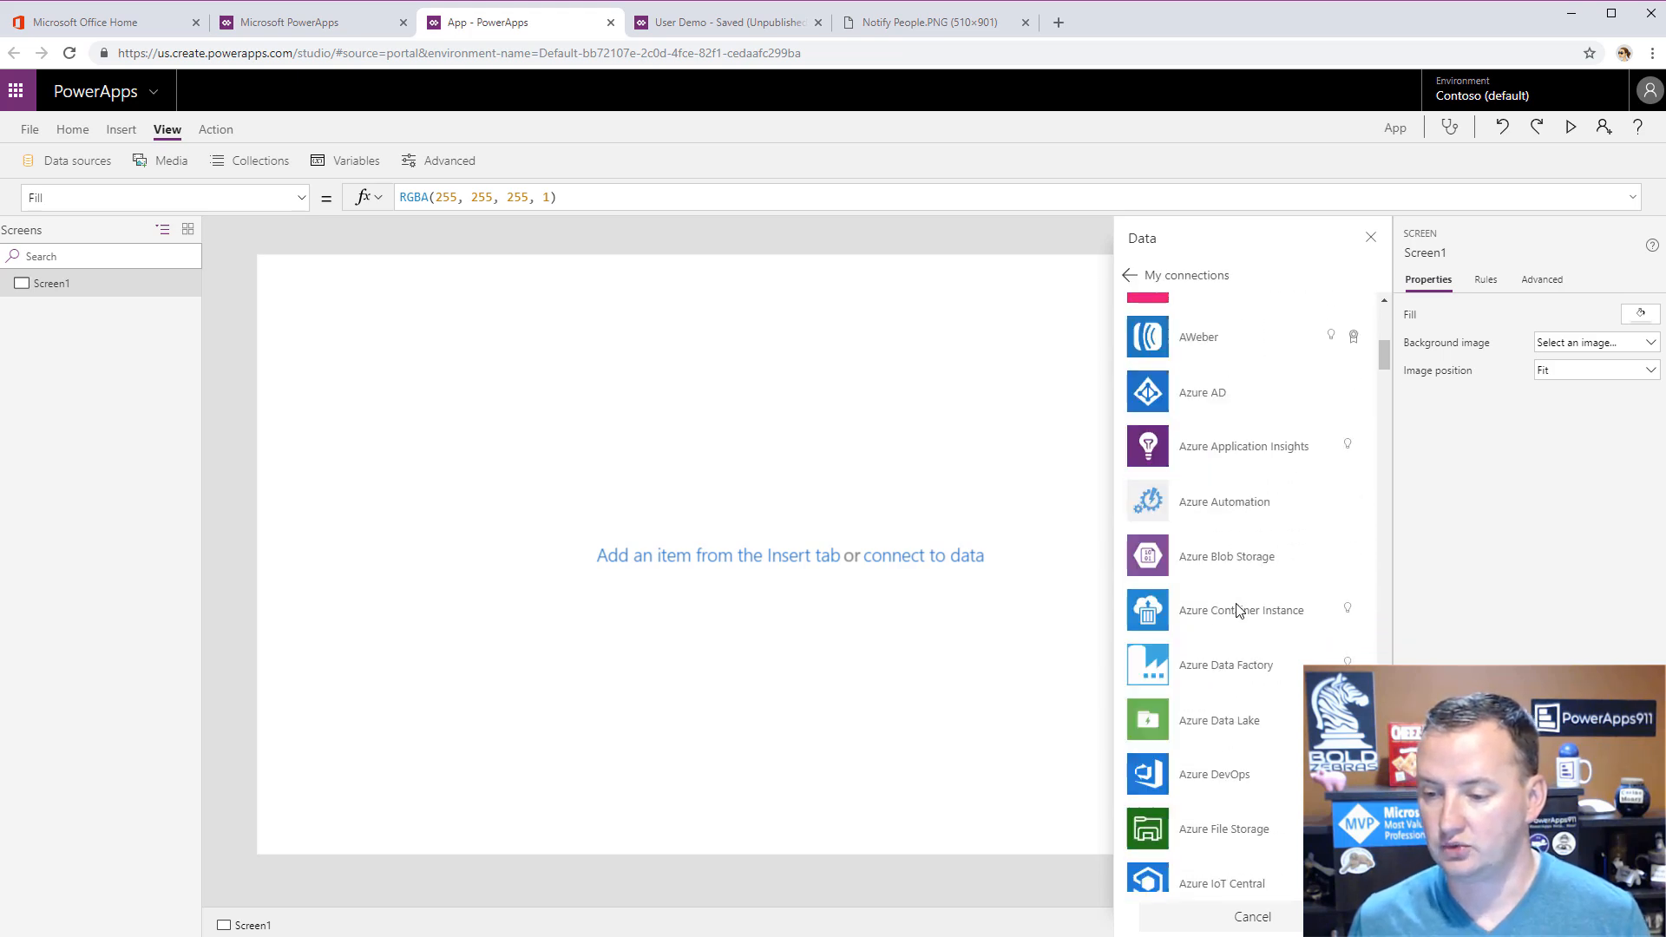
pyautogui.scroll(-15, 1219, 611)
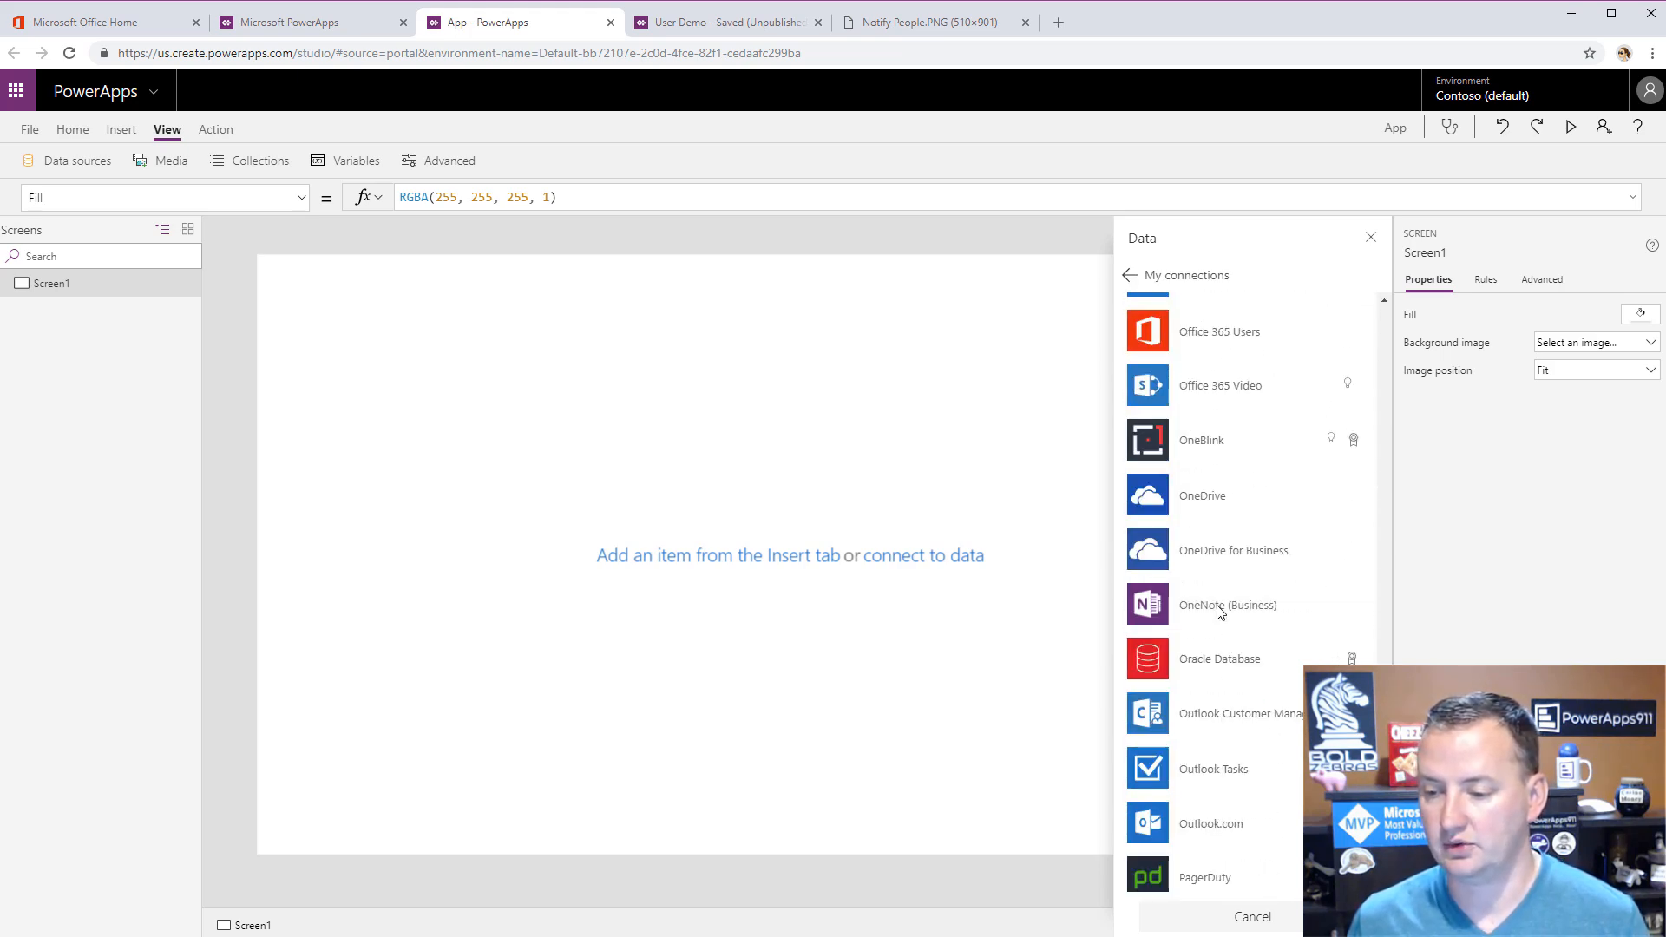
pyautogui.scroll(3, 1164, 456)
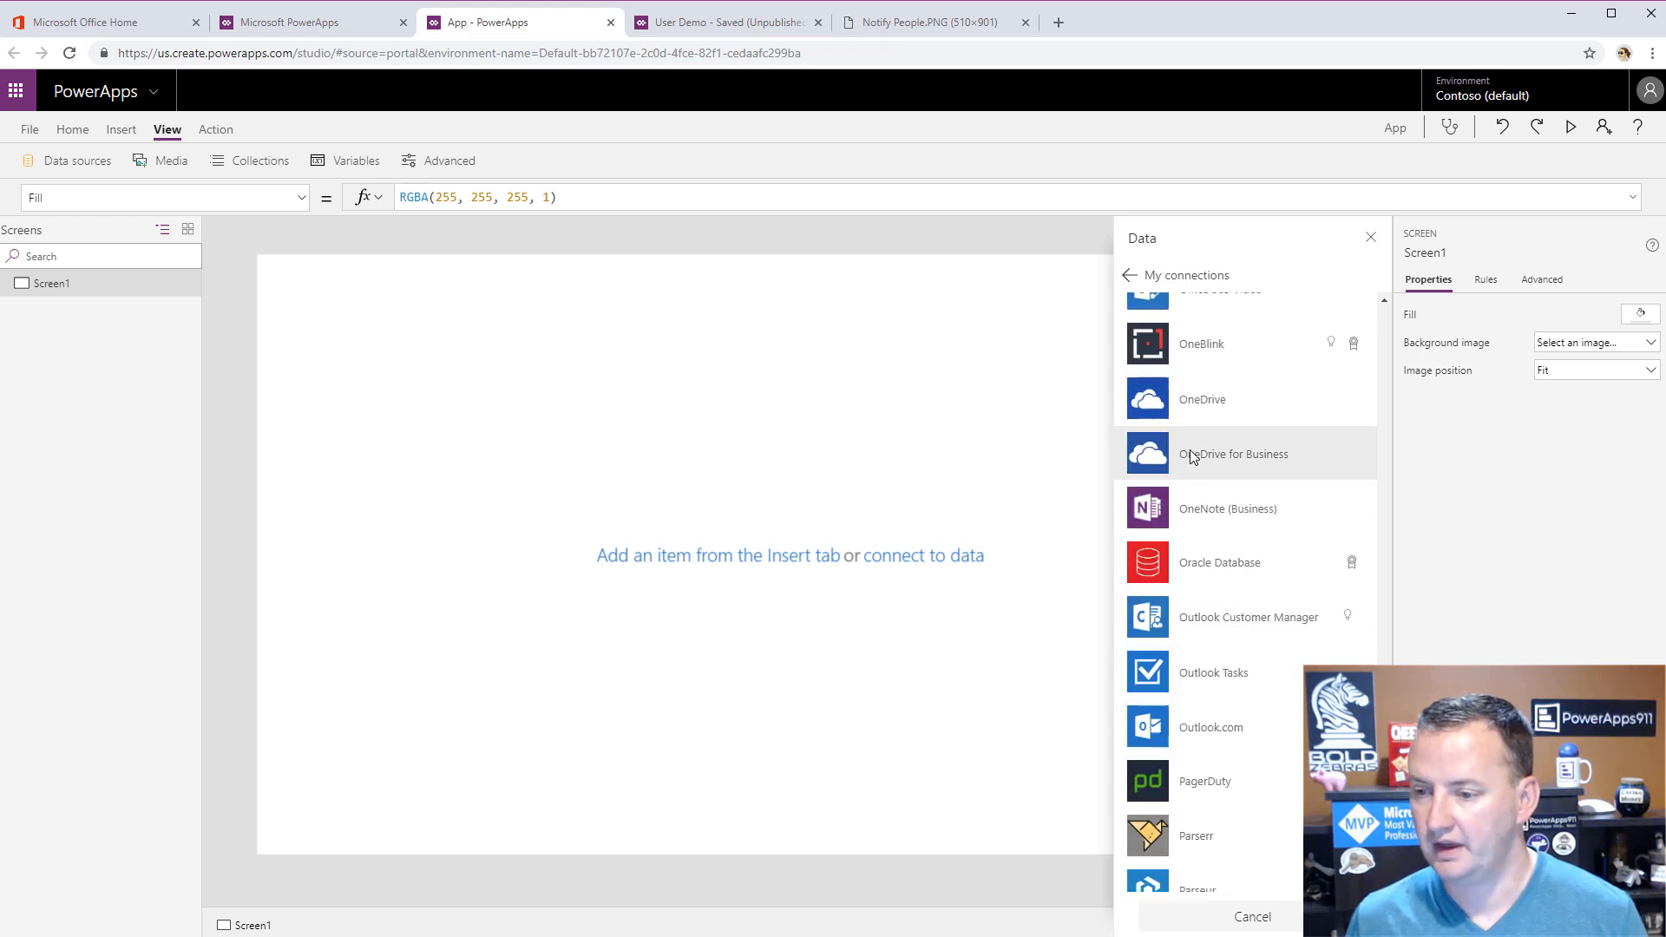
pyautogui.scroll(2, 1253, 472)
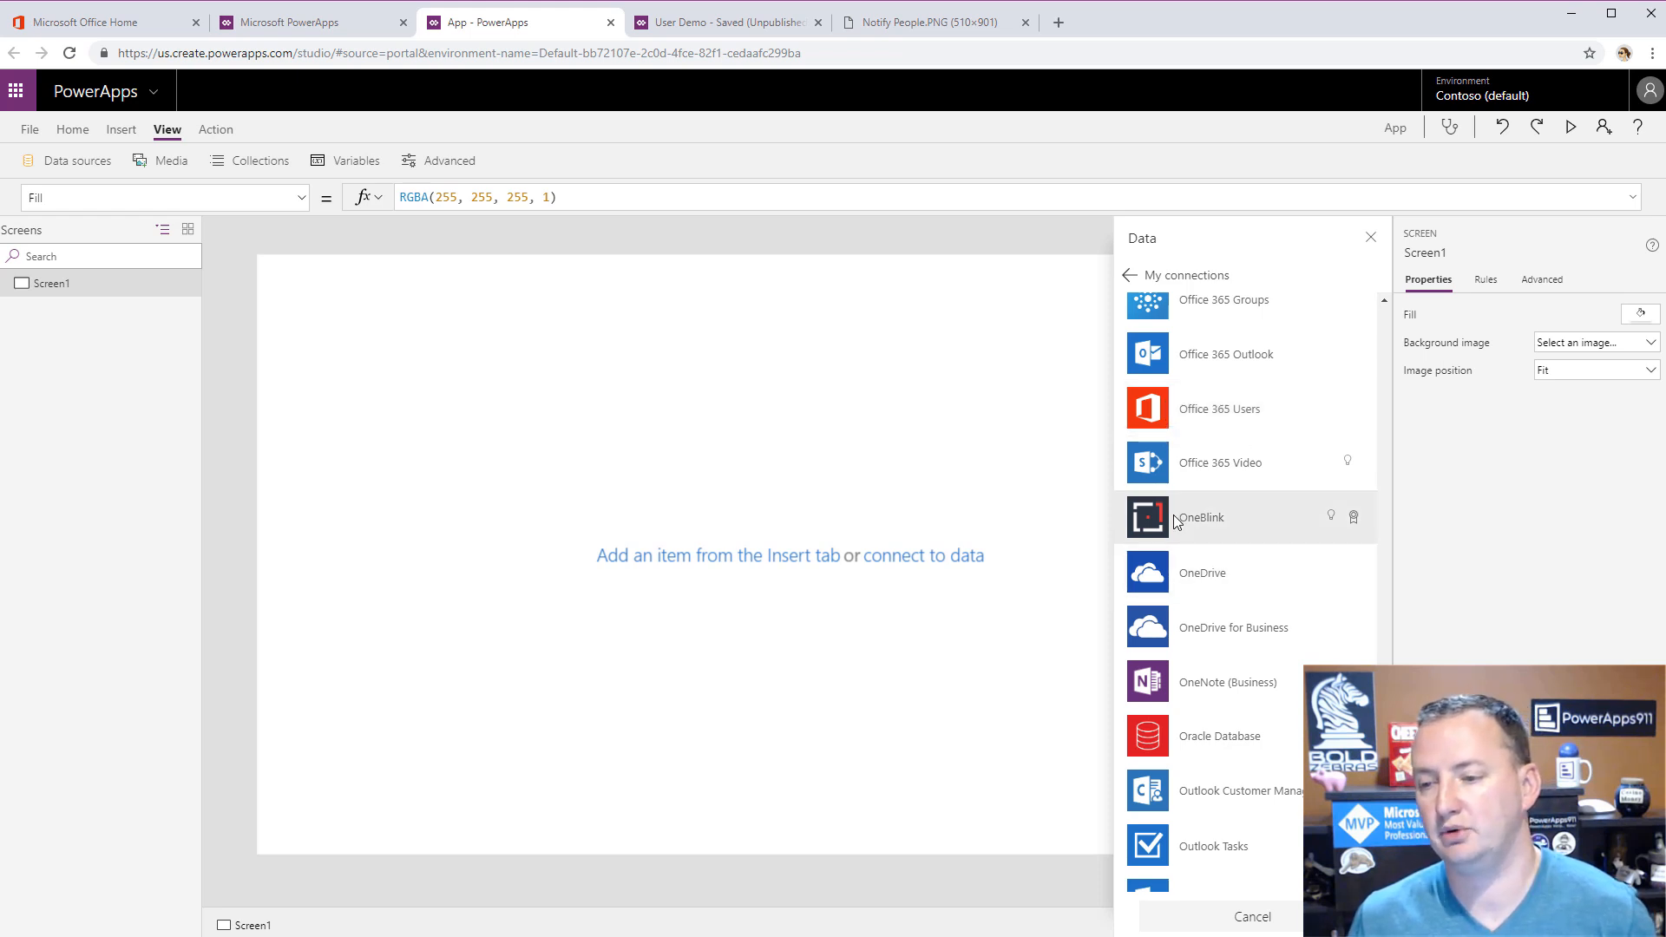
pyautogui.scroll(2, 1173, 514)
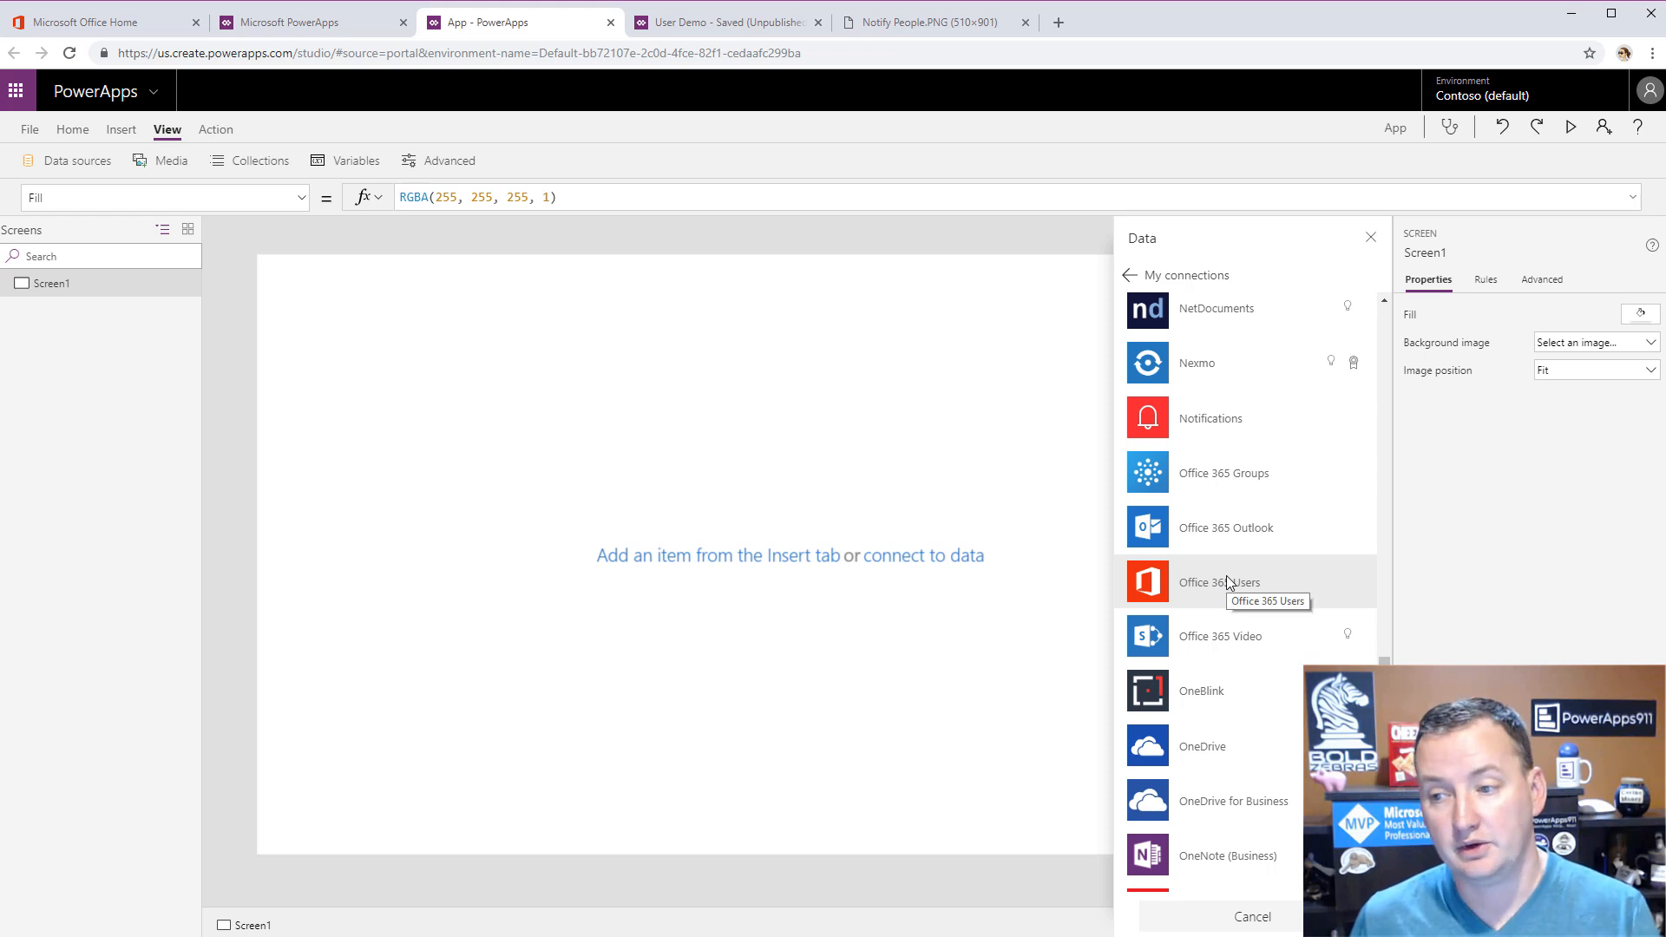
pyautogui.click(1130, 279)
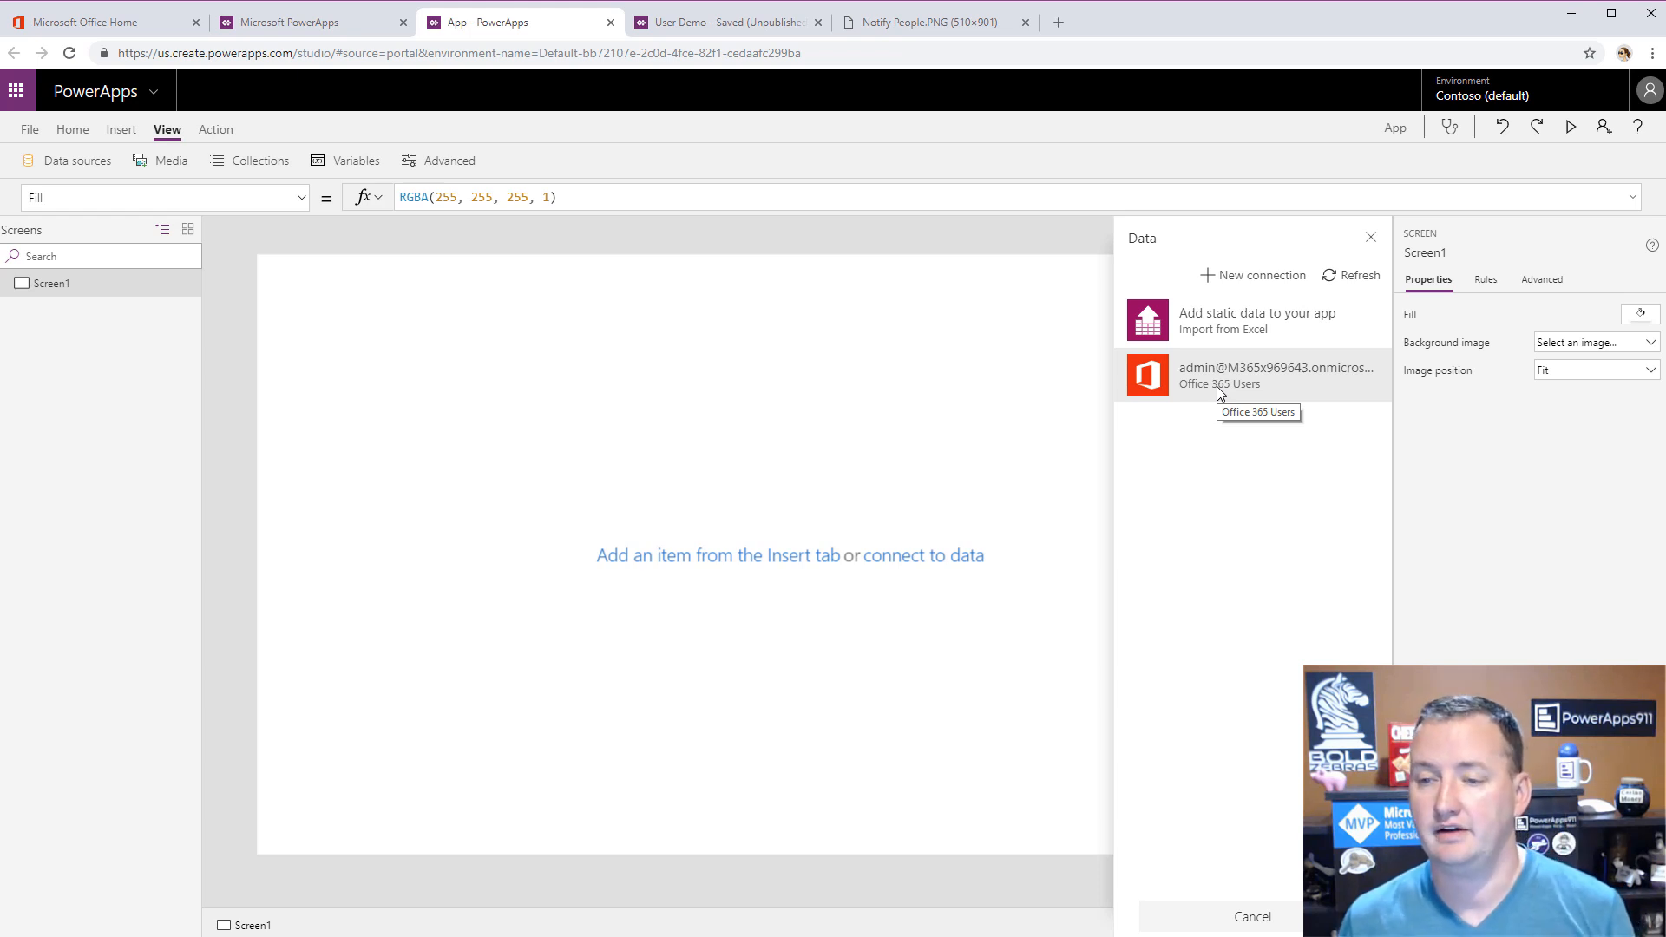
# - Add the existing Office 365 Users connection to the app as a data source and close the data pane
pyautogui.click(1254, 391)
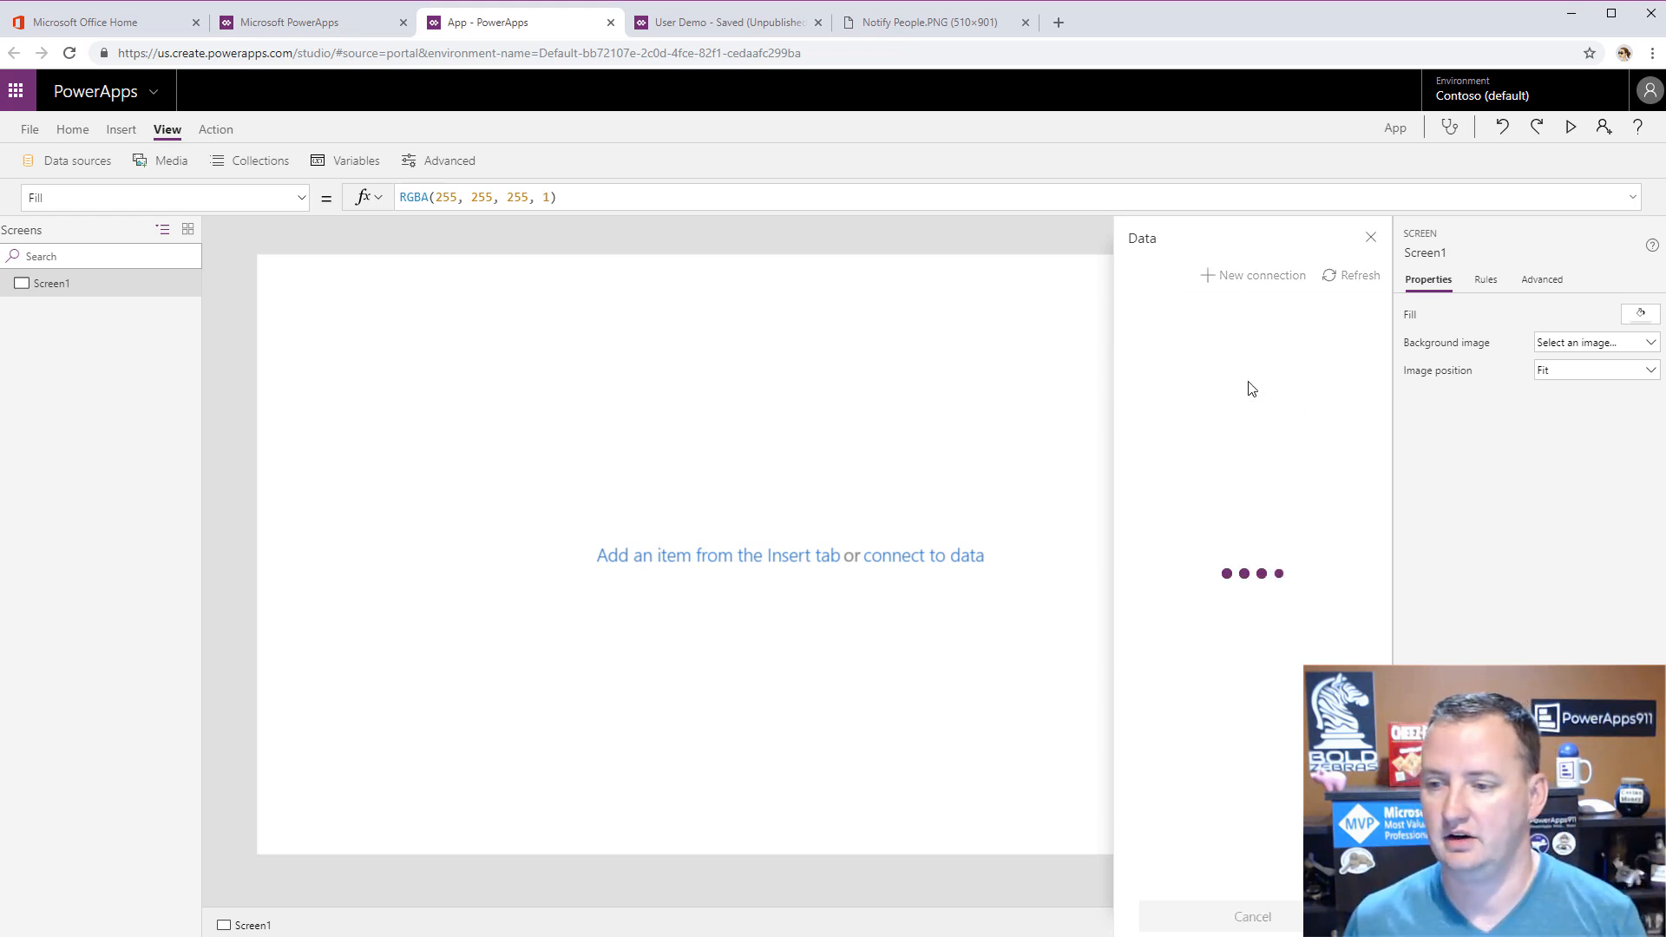
pyautogui.click(1369, 237)
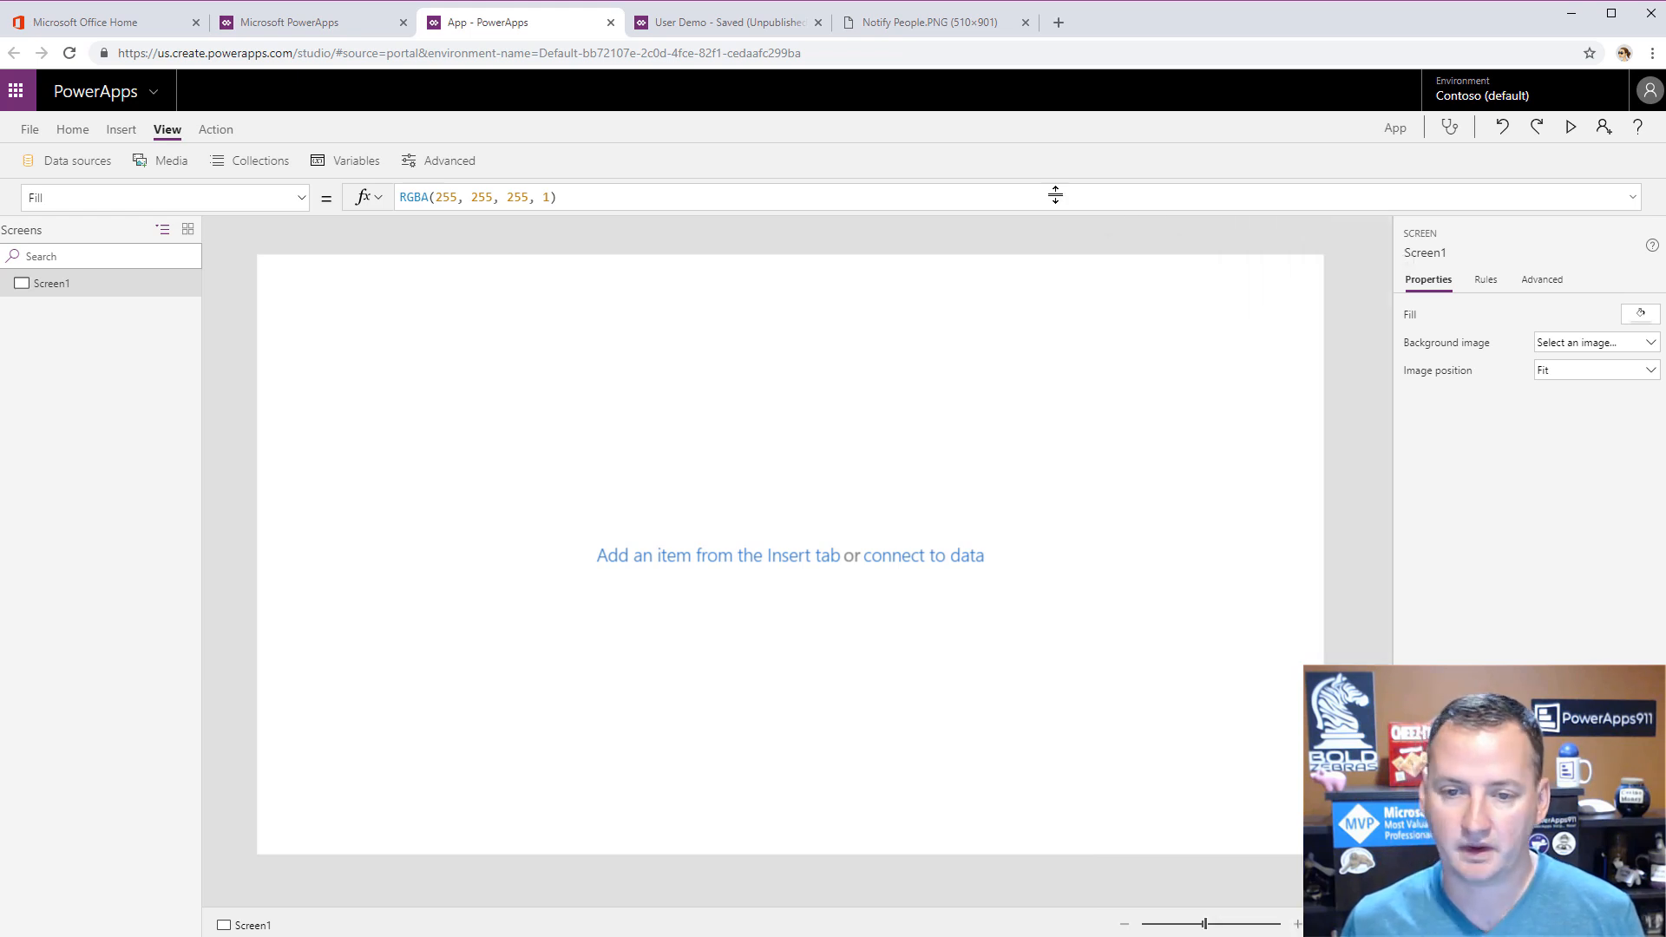
# - Insert a combo box on Screen1 and move it to about X 100, Y 145
pyautogui.click(120, 132)
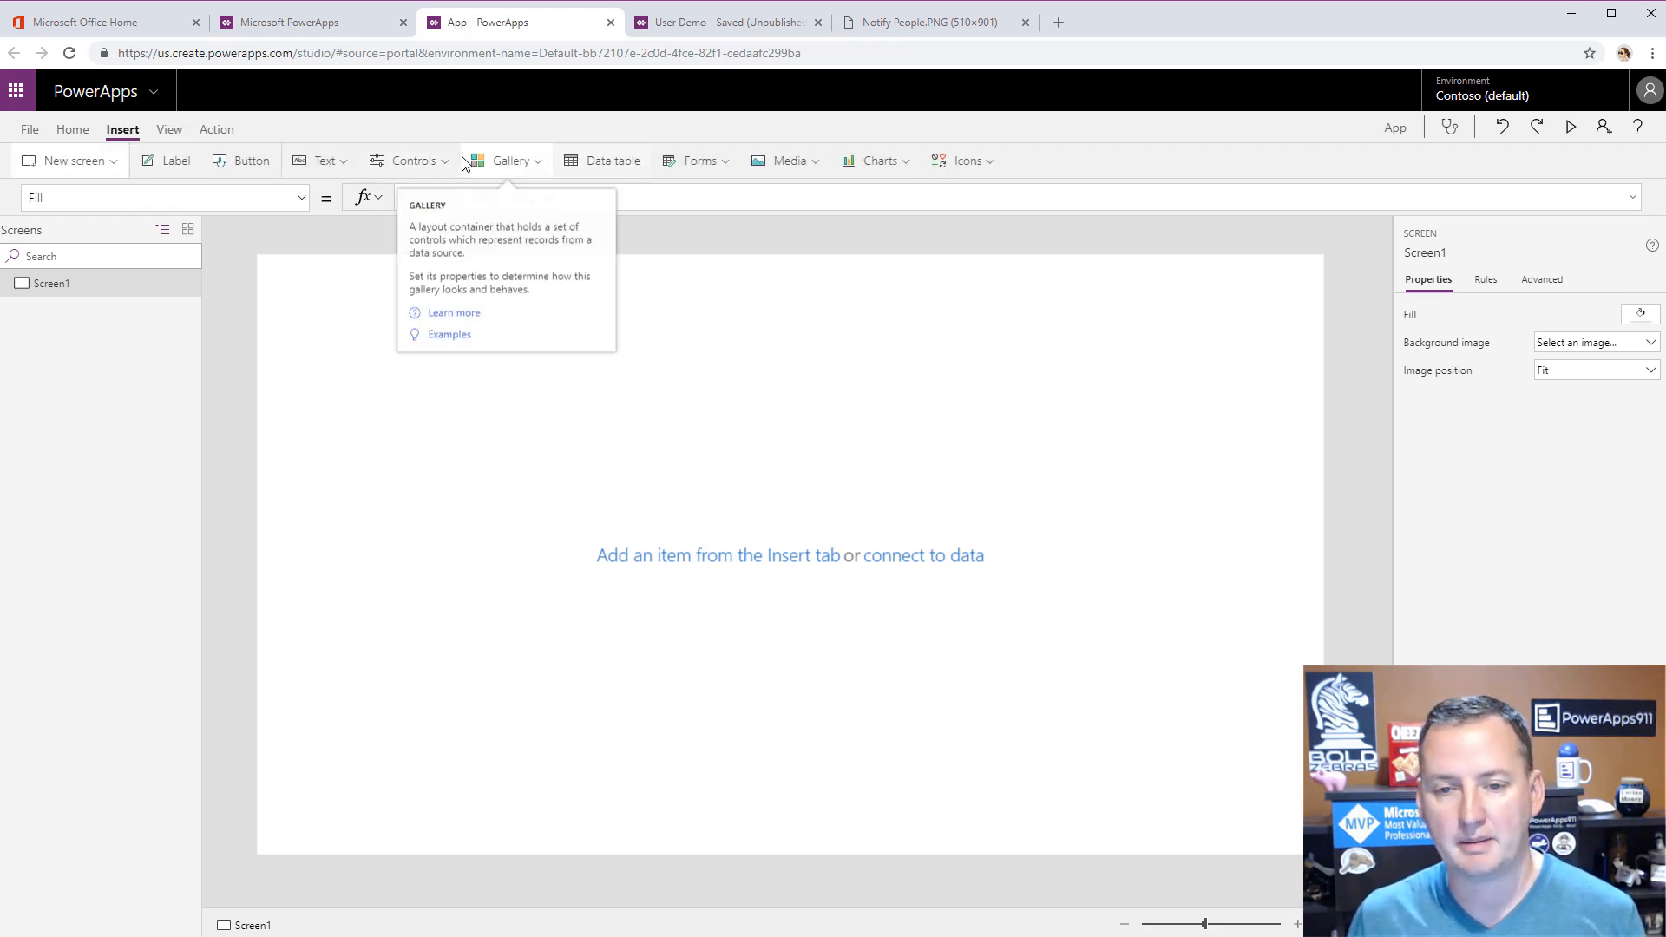
pyautogui.click(434, 163)
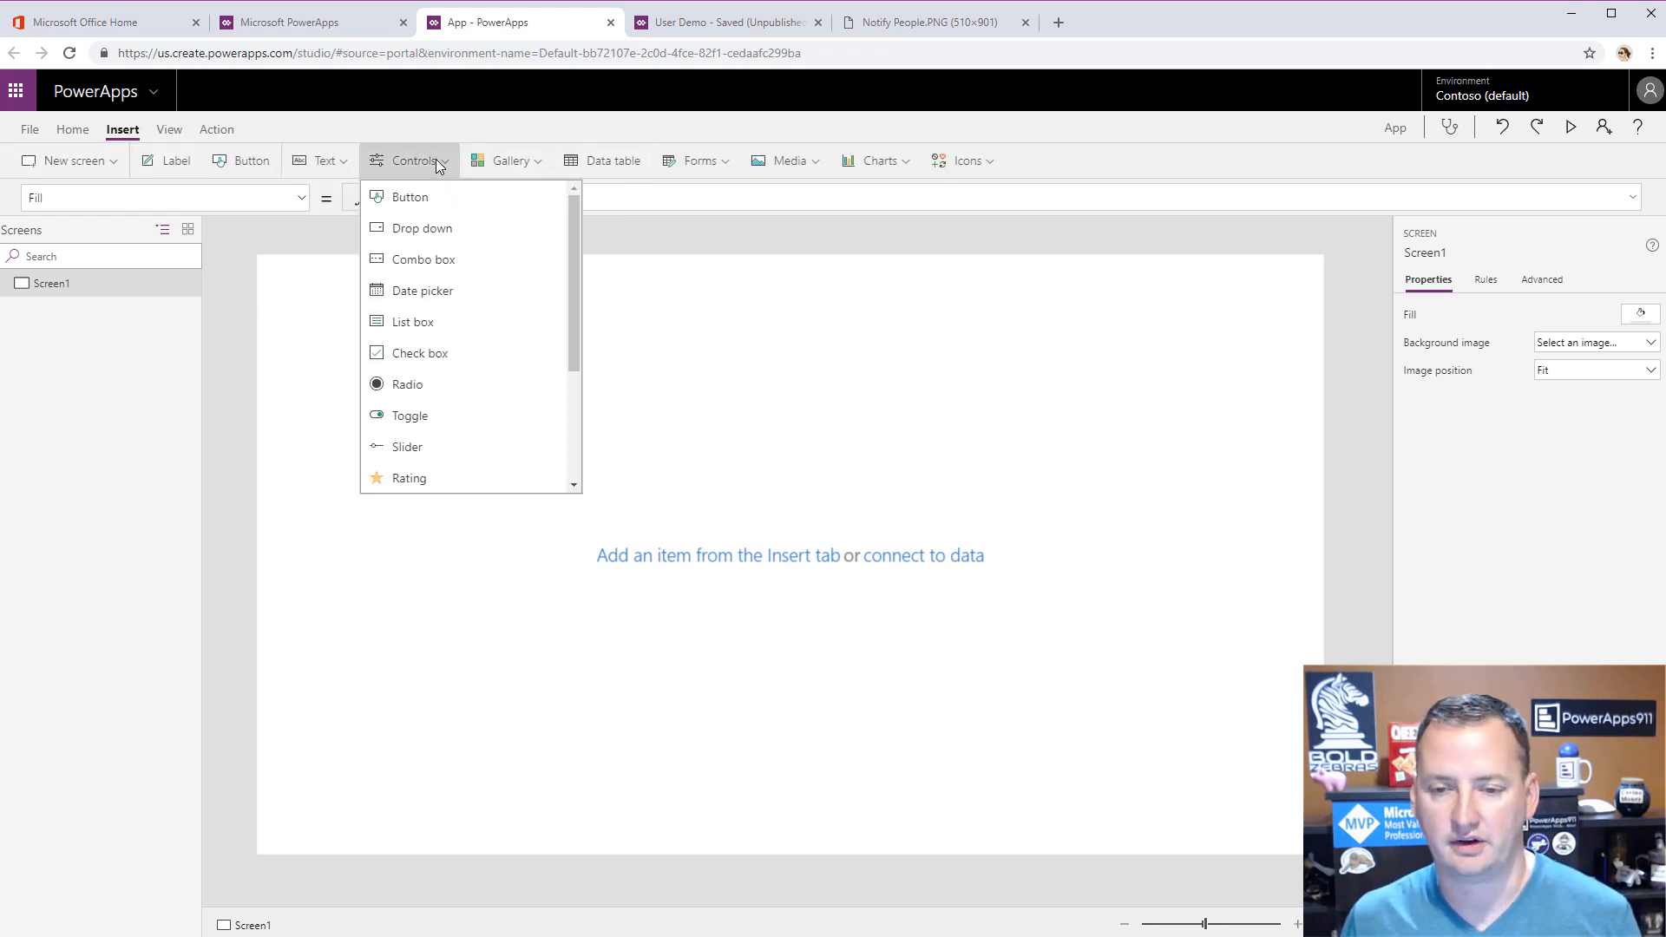
pyautogui.click(453, 260)
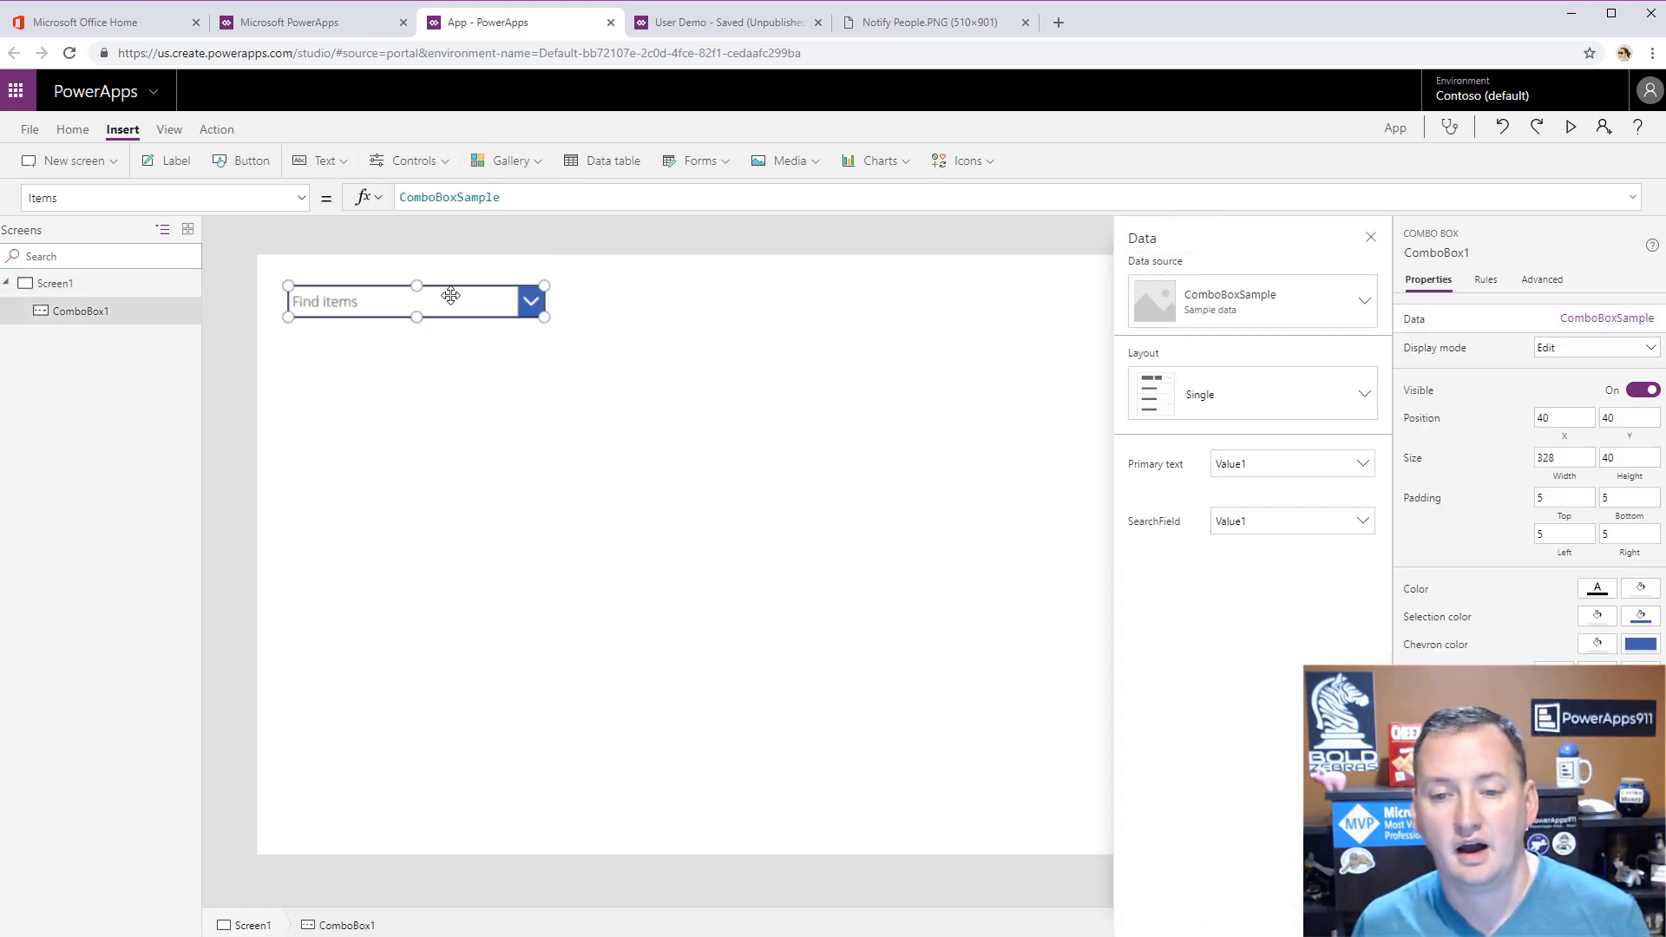
pyautogui.moveTo(450, 297); pyautogui.dragTo(502, 377)
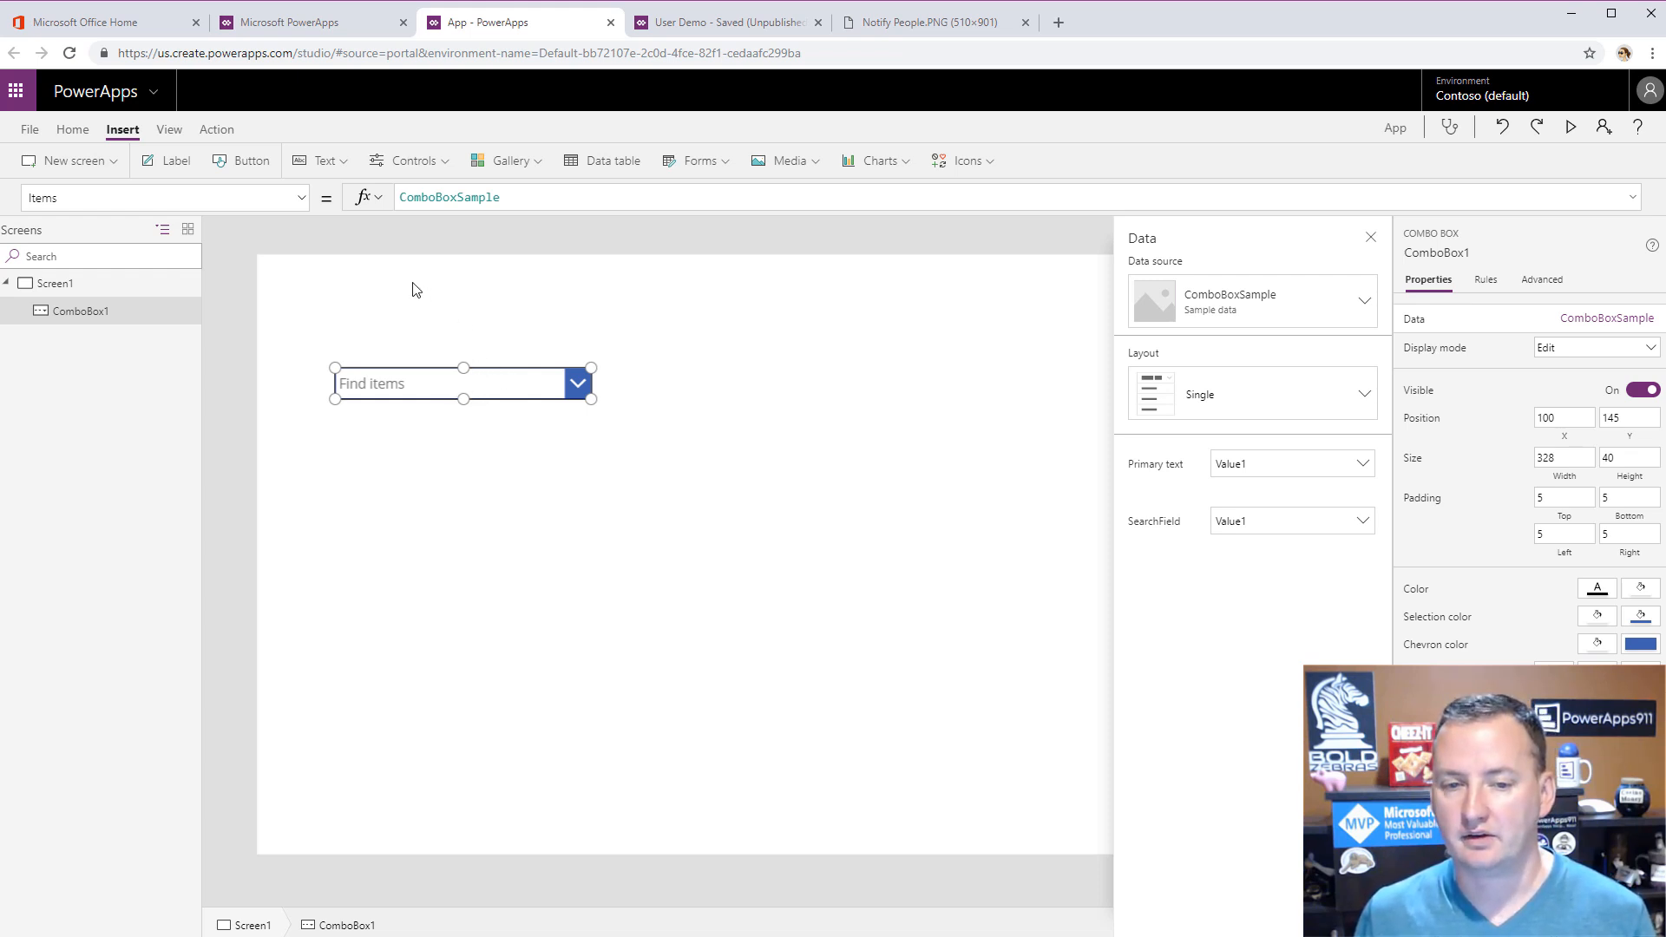
# - Set the Items formula of ComboBox1 to Office365Users.SearchUser(), replacing the sample data
pyautogui.doubleClick(461, 198)
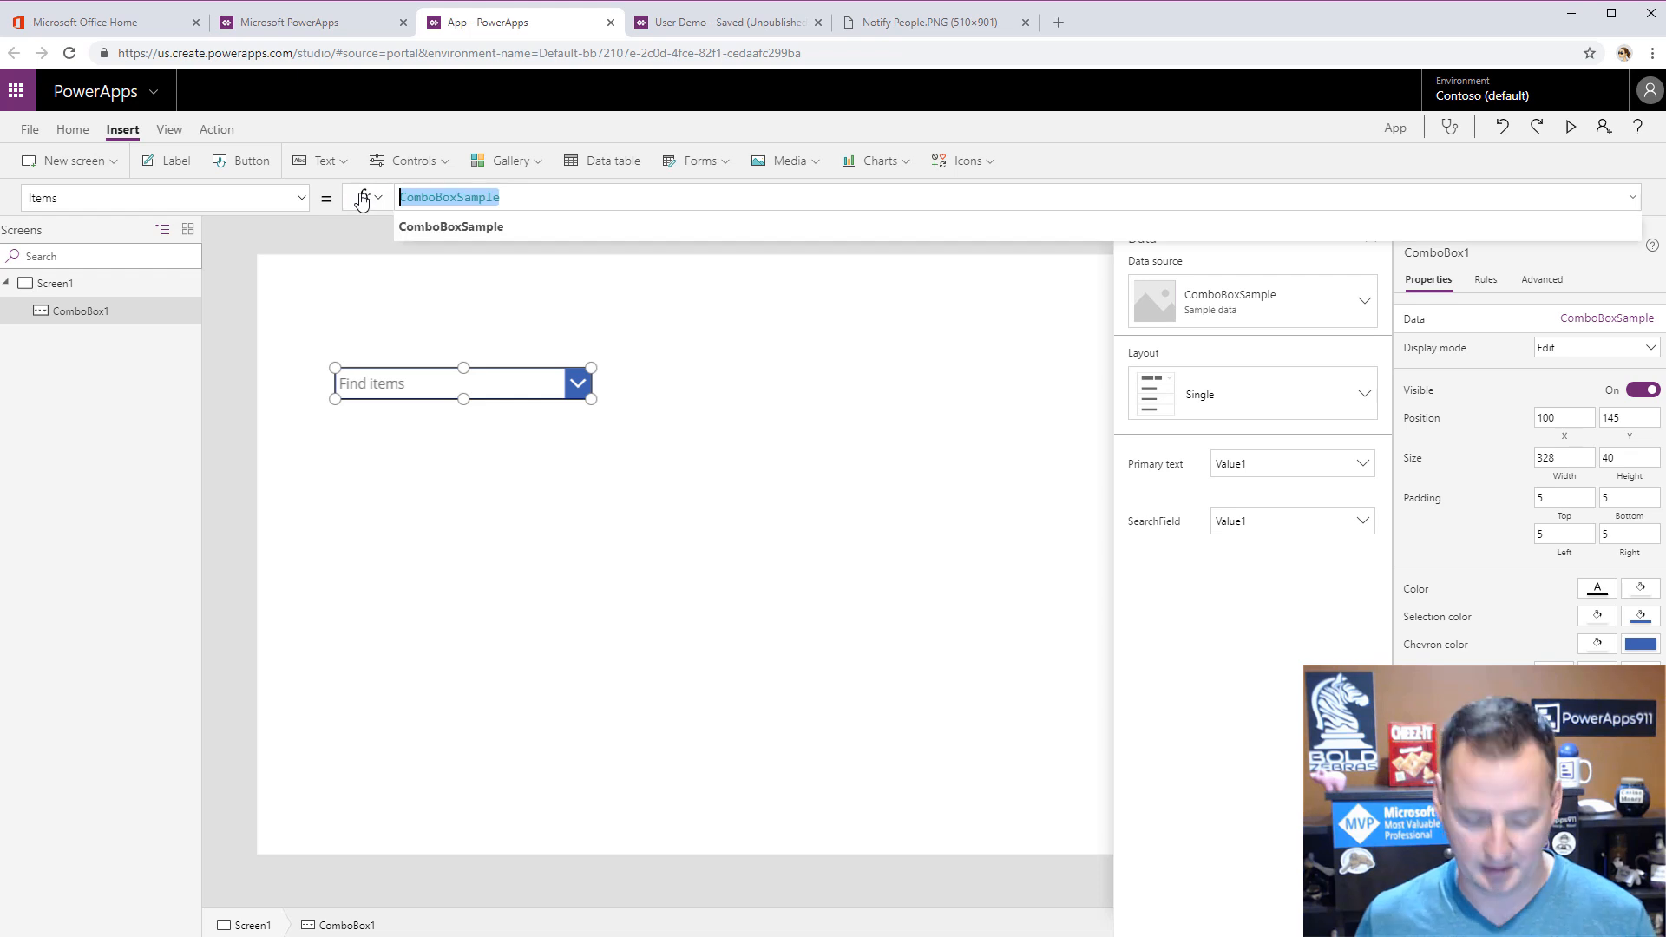
pyautogui.write('office')
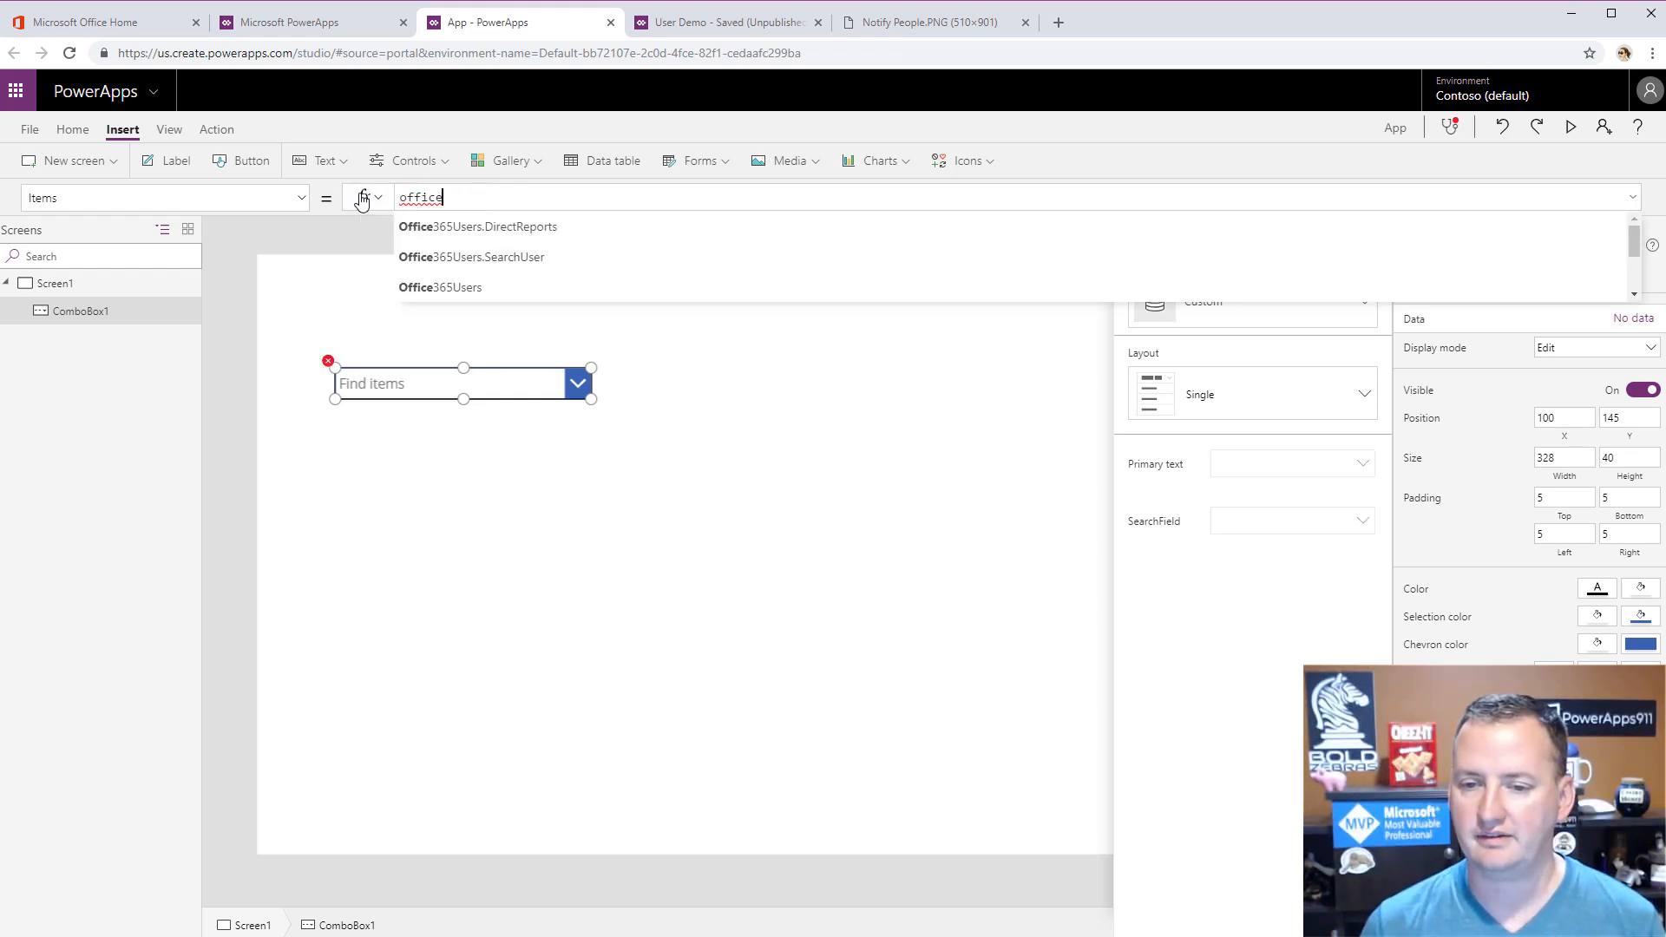
pyautogui.press('Down')
pyautogui.press('Down')
pyautogui.press('Down')
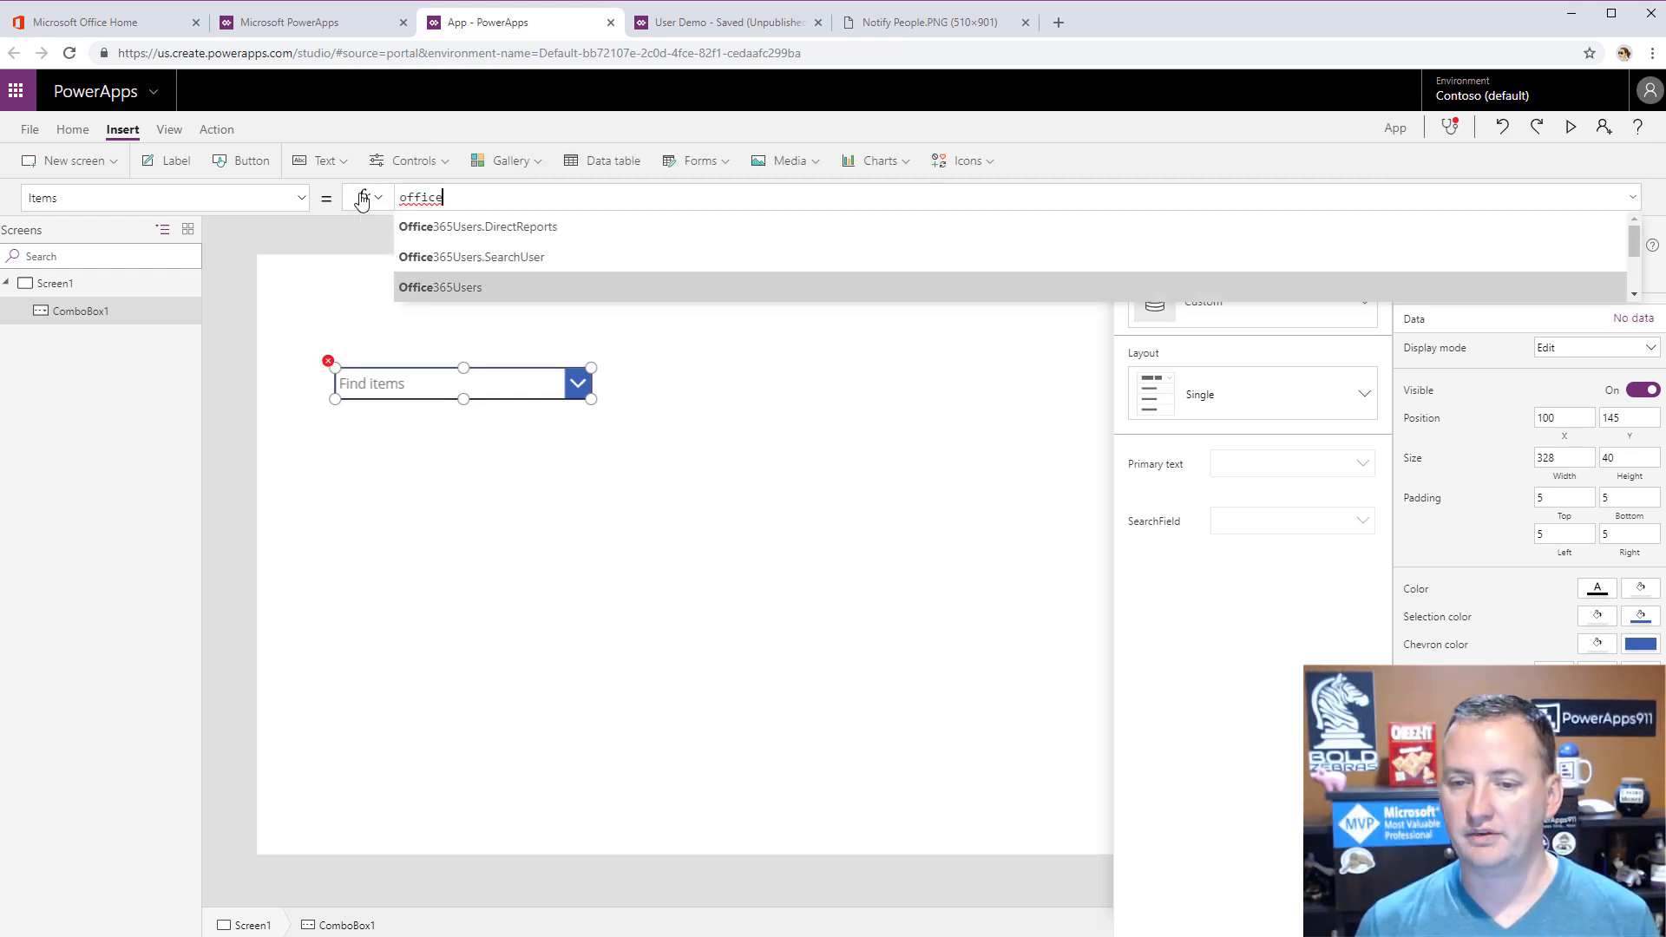
pyautogui.press('Tab')
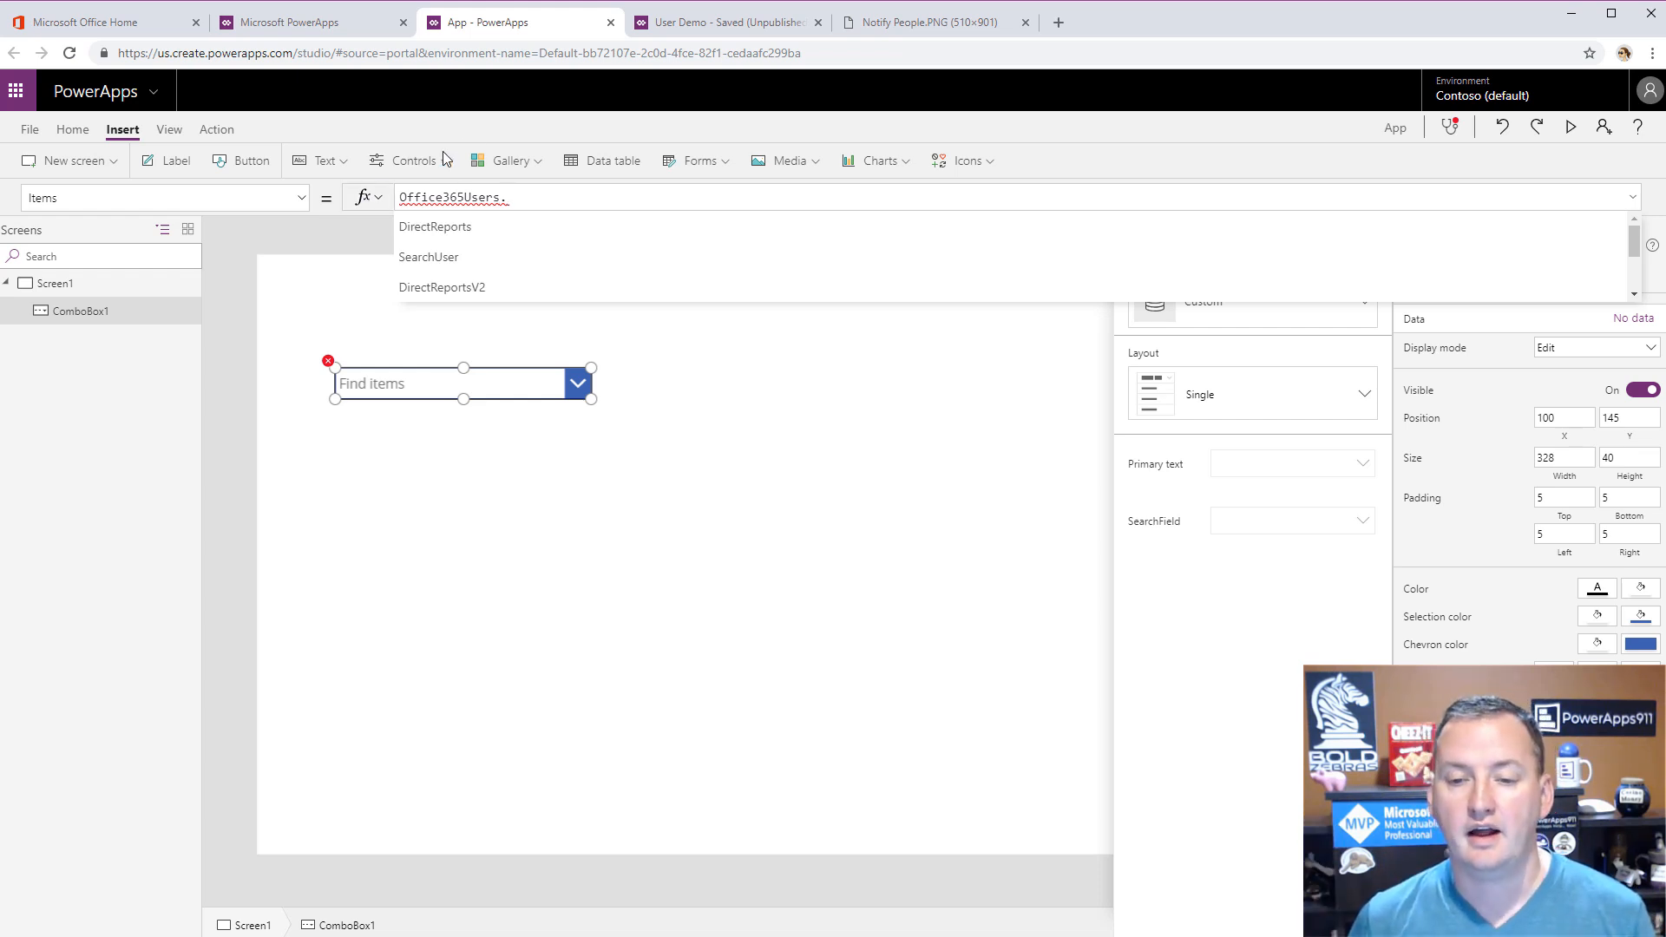
pyautogui.scroll(-2, 488, 231)
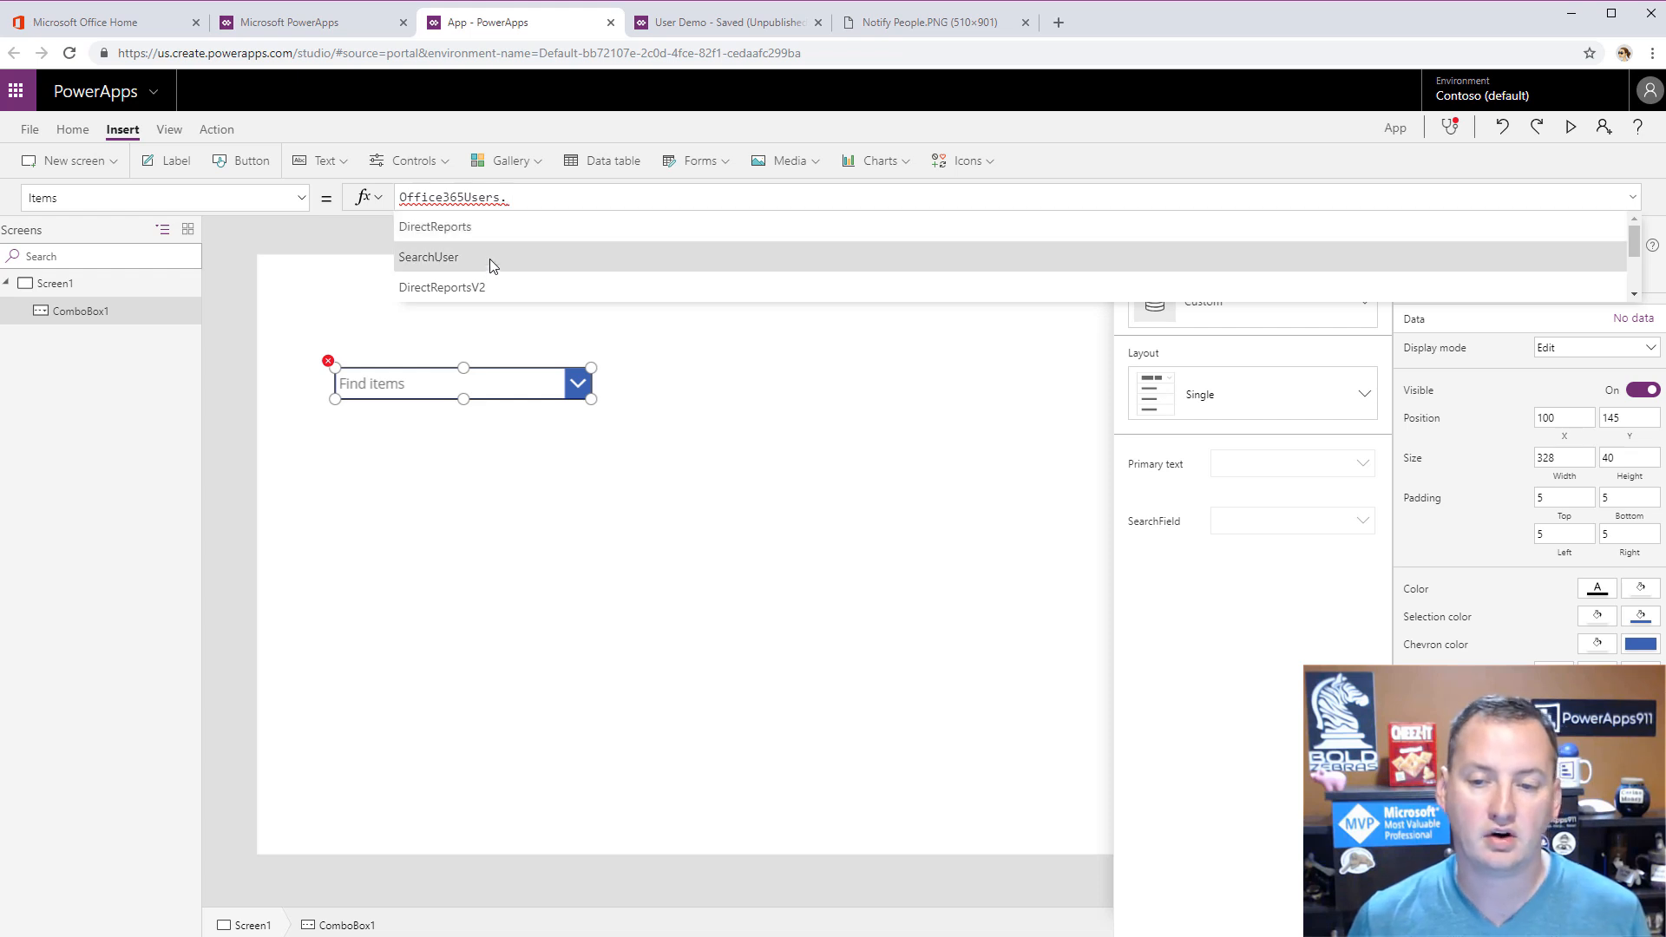
pyautogui.scroll(-5, 485, 253)
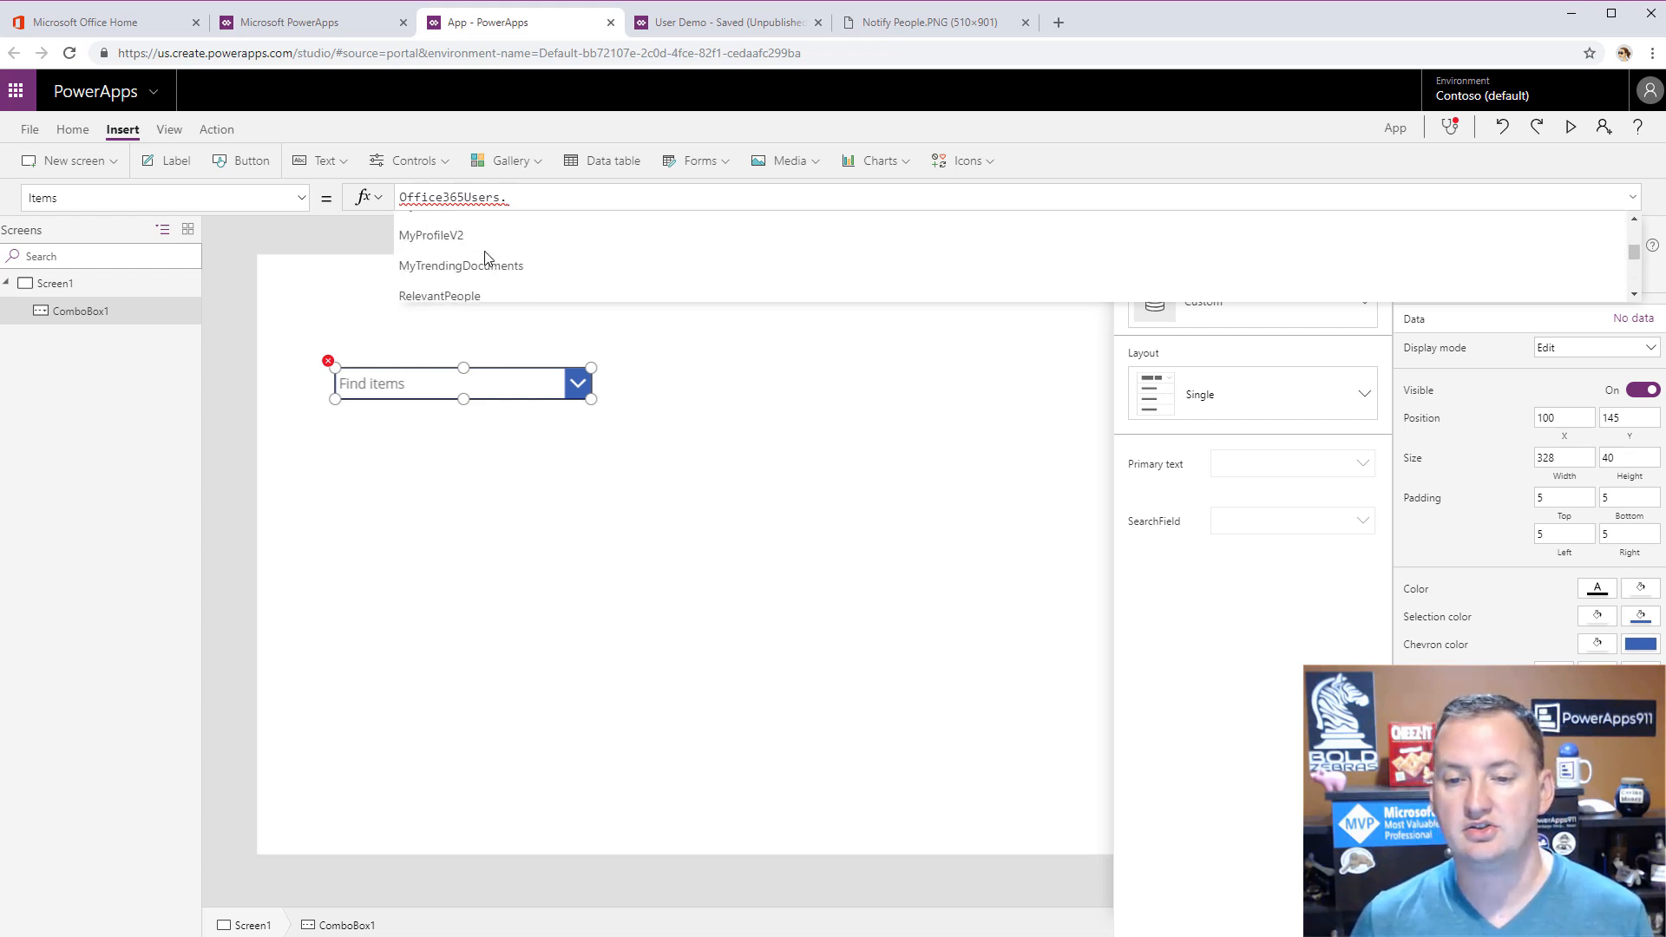
pyautogui.scroll(-2, 488, 257)
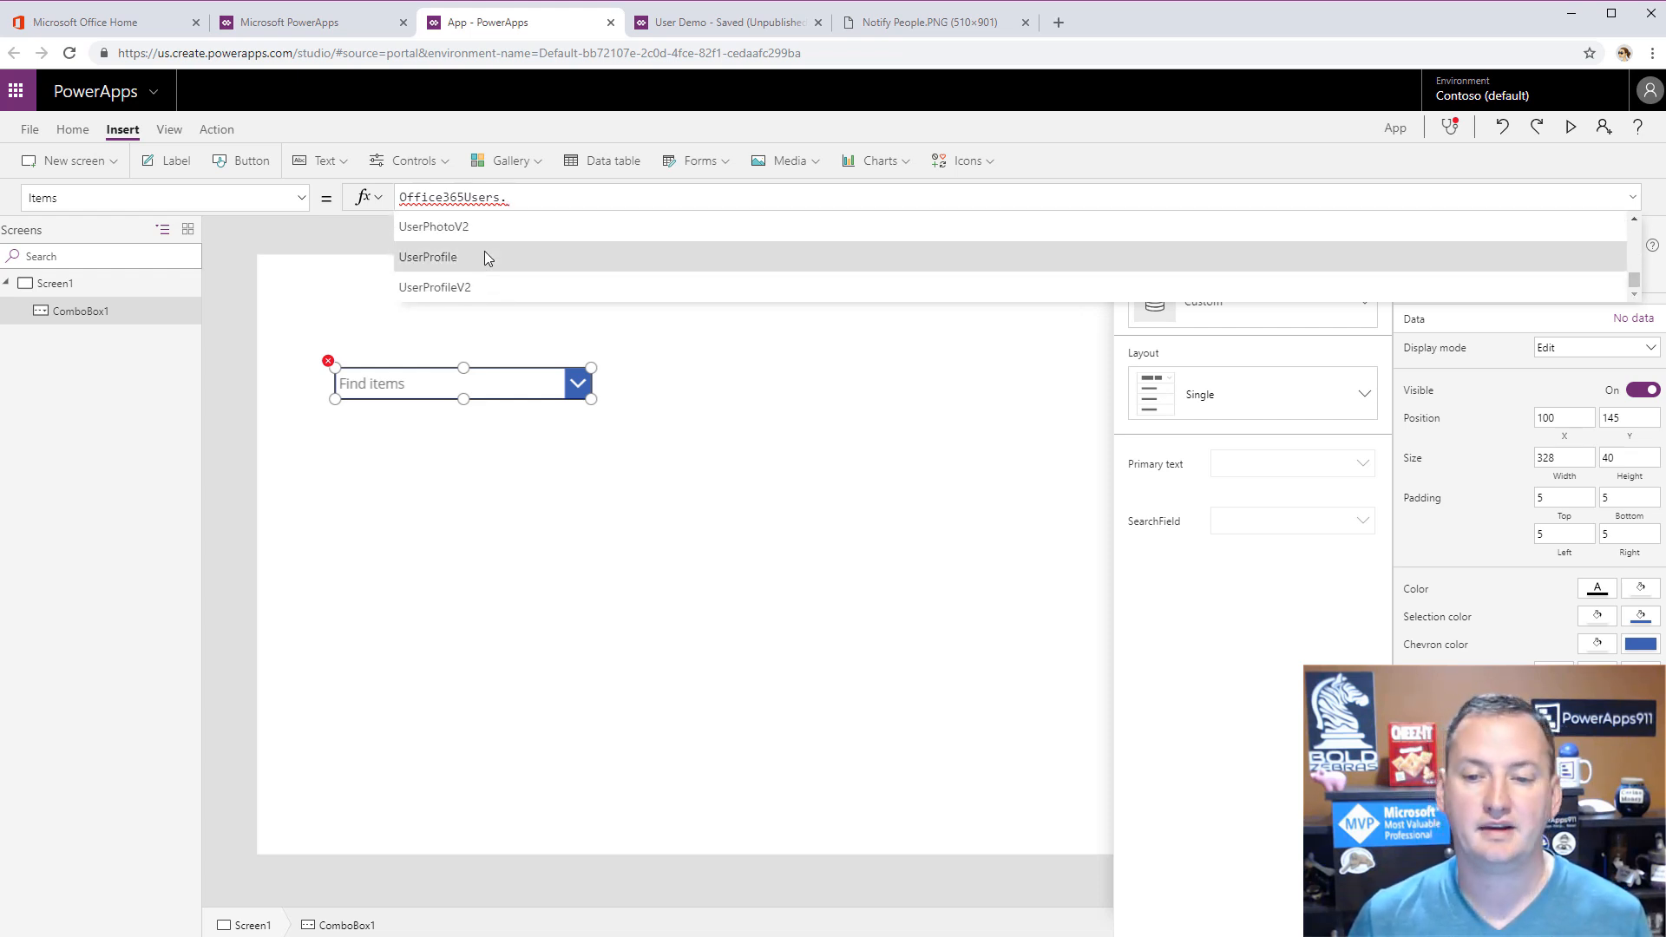
pyautogui.scroll(9, 484, 252)
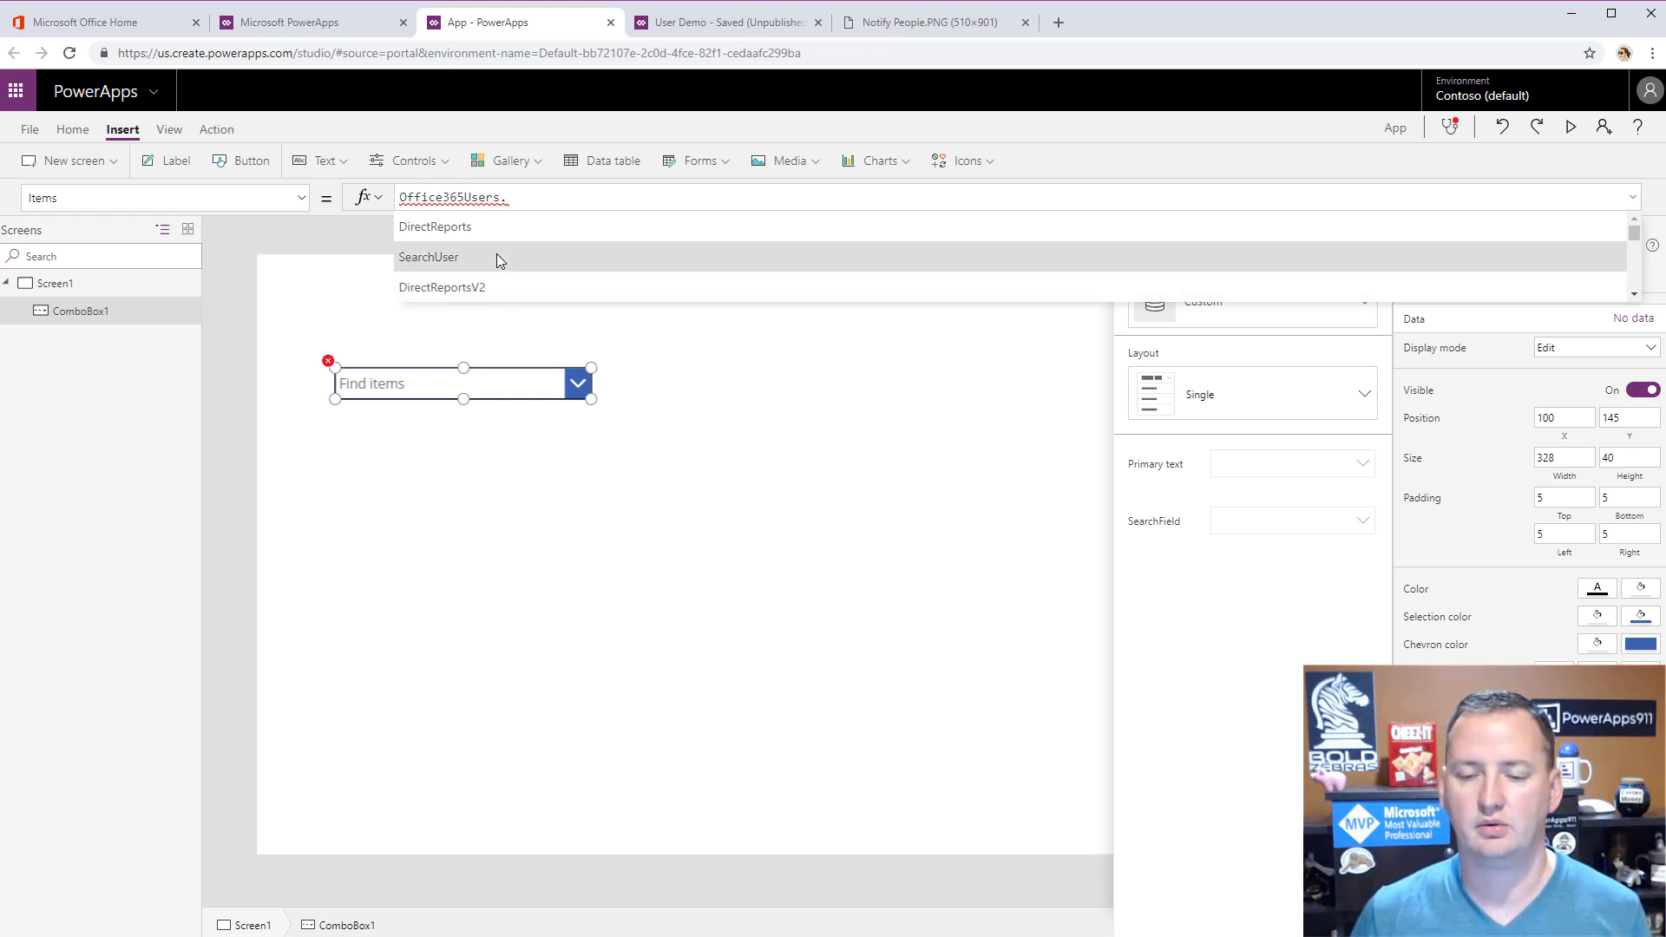
pyautogui.click(496, 255)
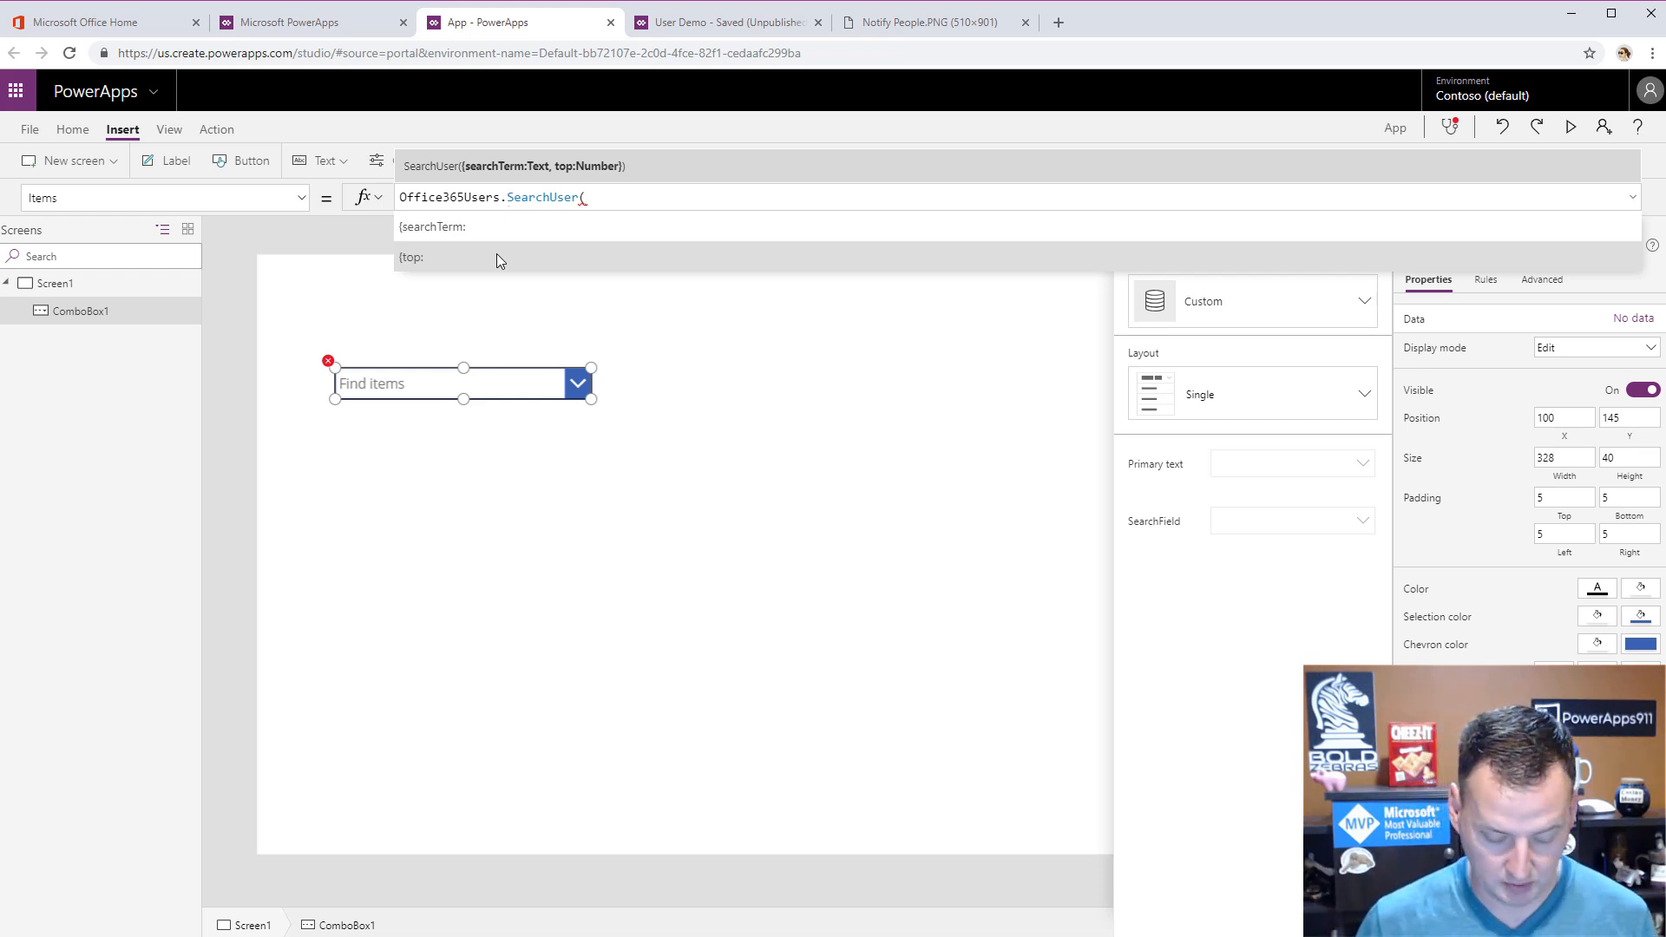
pyautogui.write(')')
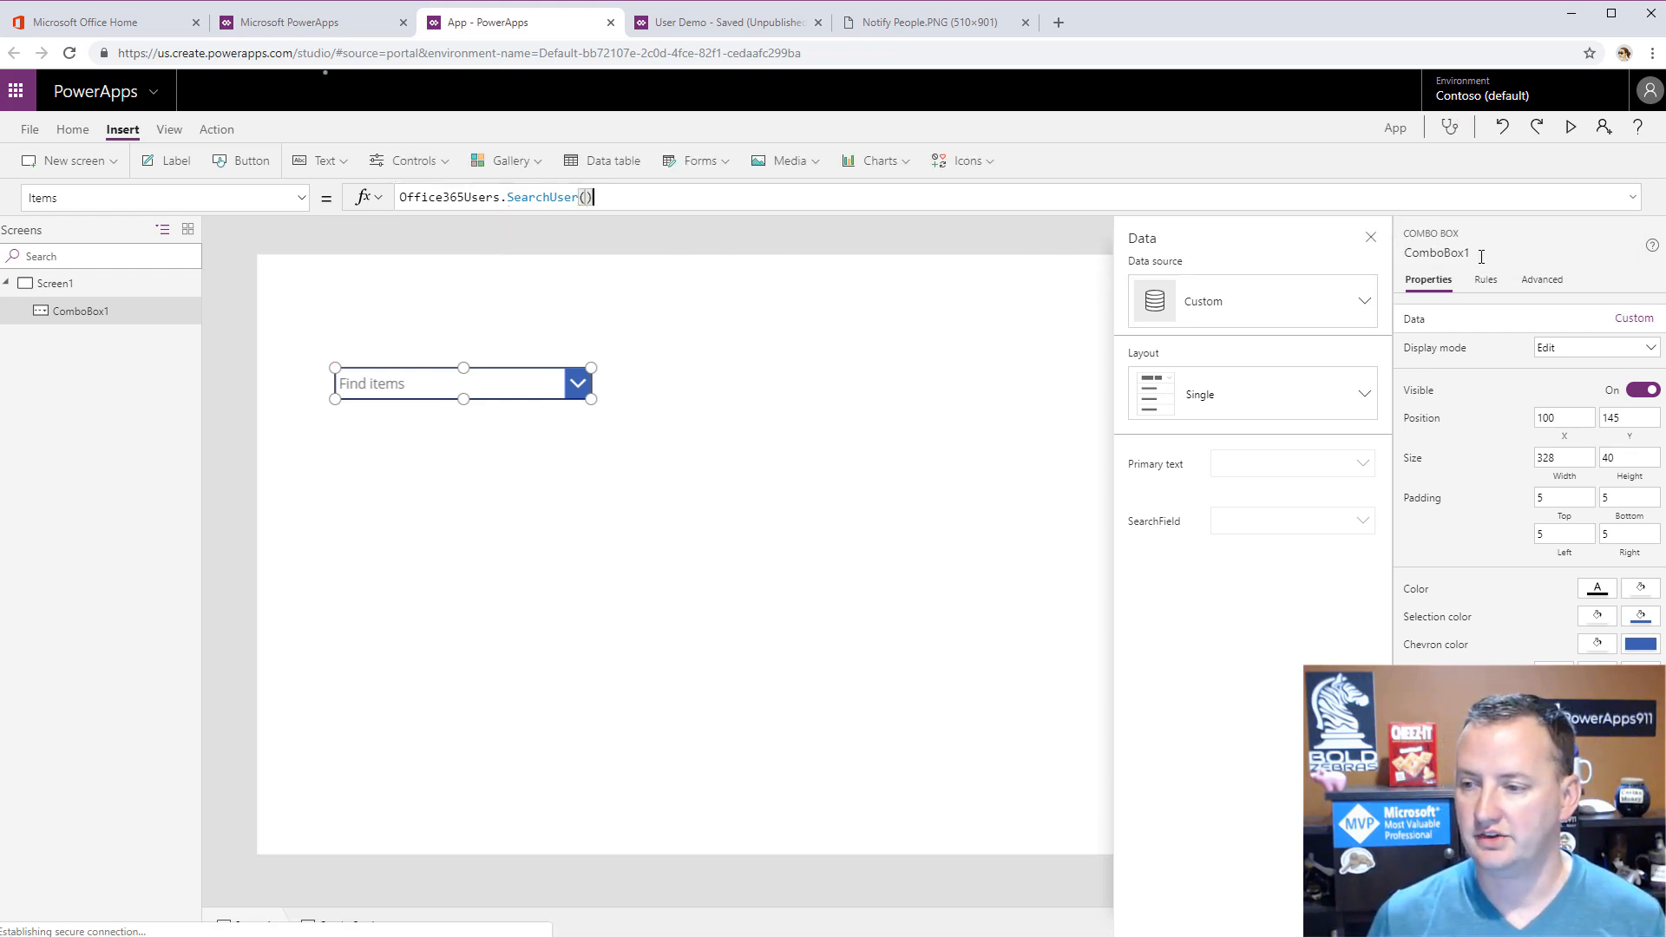
# - In the combo box's data settings, set both the primary text and the search field to DisplayName
pyautogui.click(840, 420)
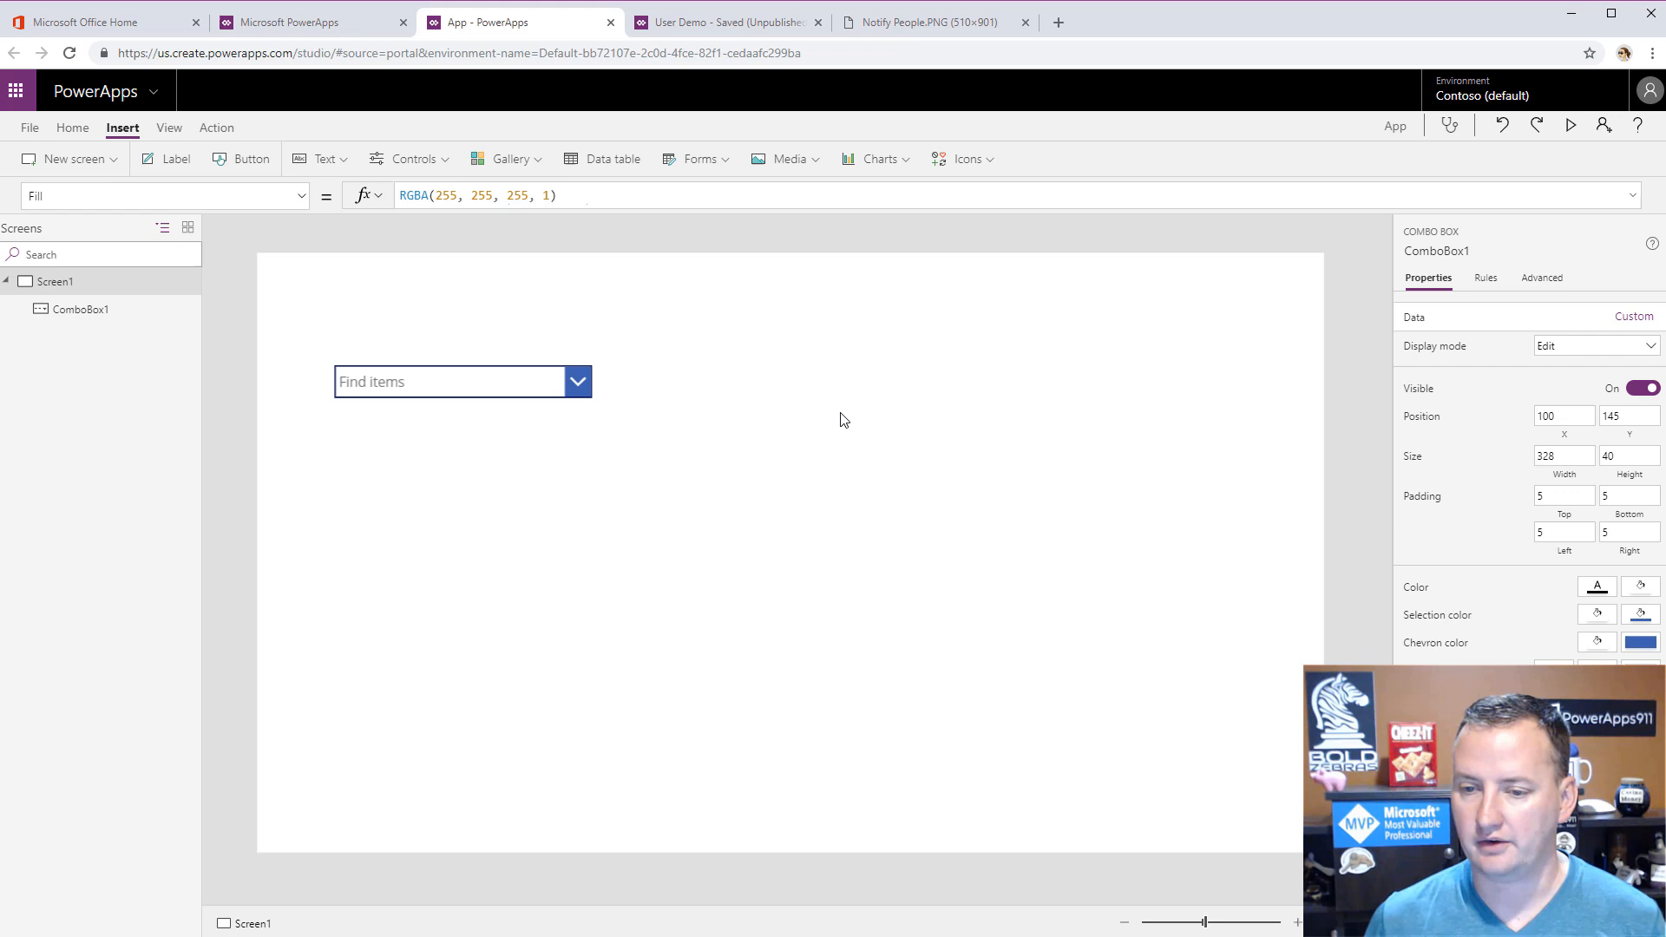
pyautogui.click(524, 383)
pyautogui.click(1636, 318)
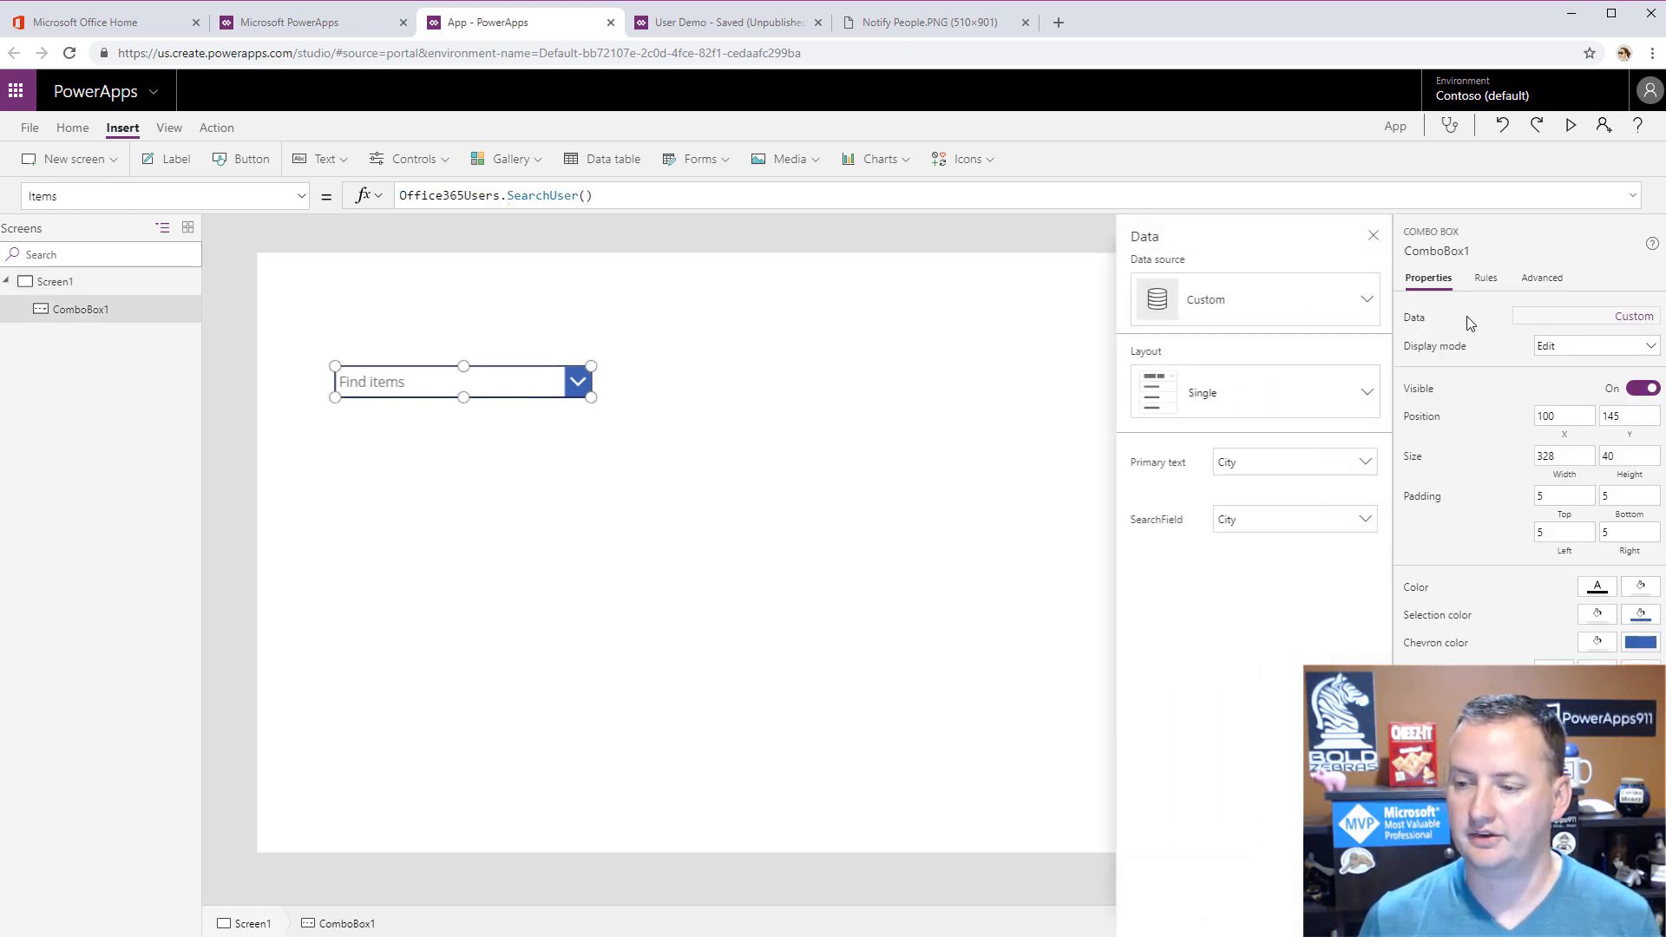
pyautogui.click(1314, 464)
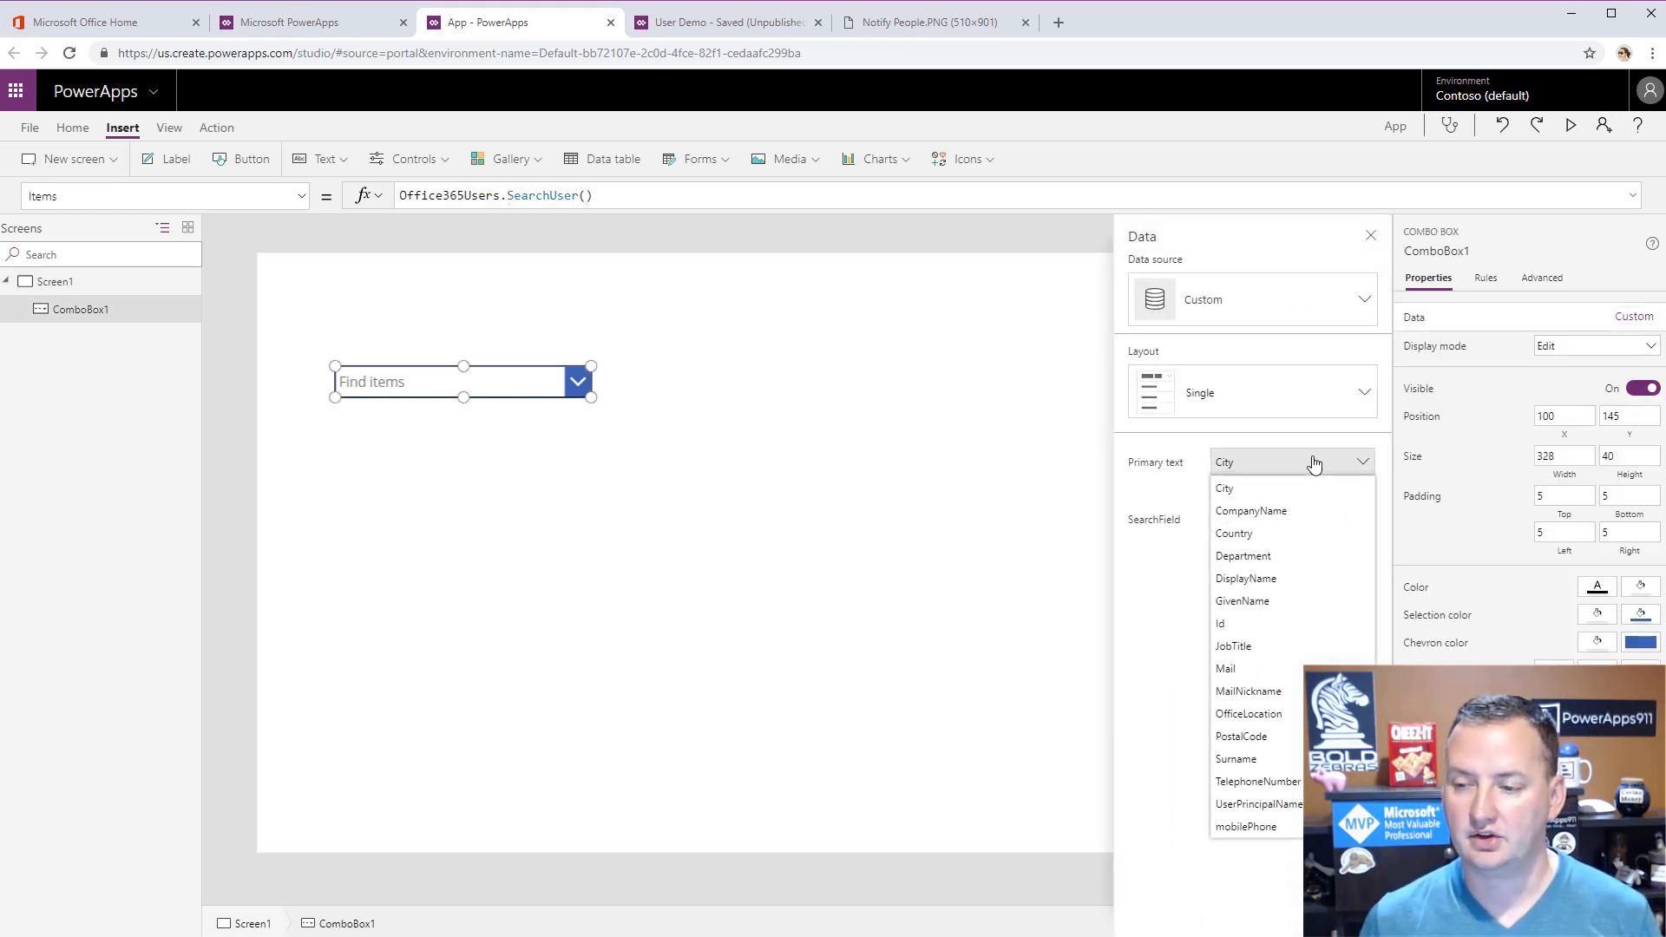
pyautogui.click(1254, 579)
pyautogui.click(1261, 525)
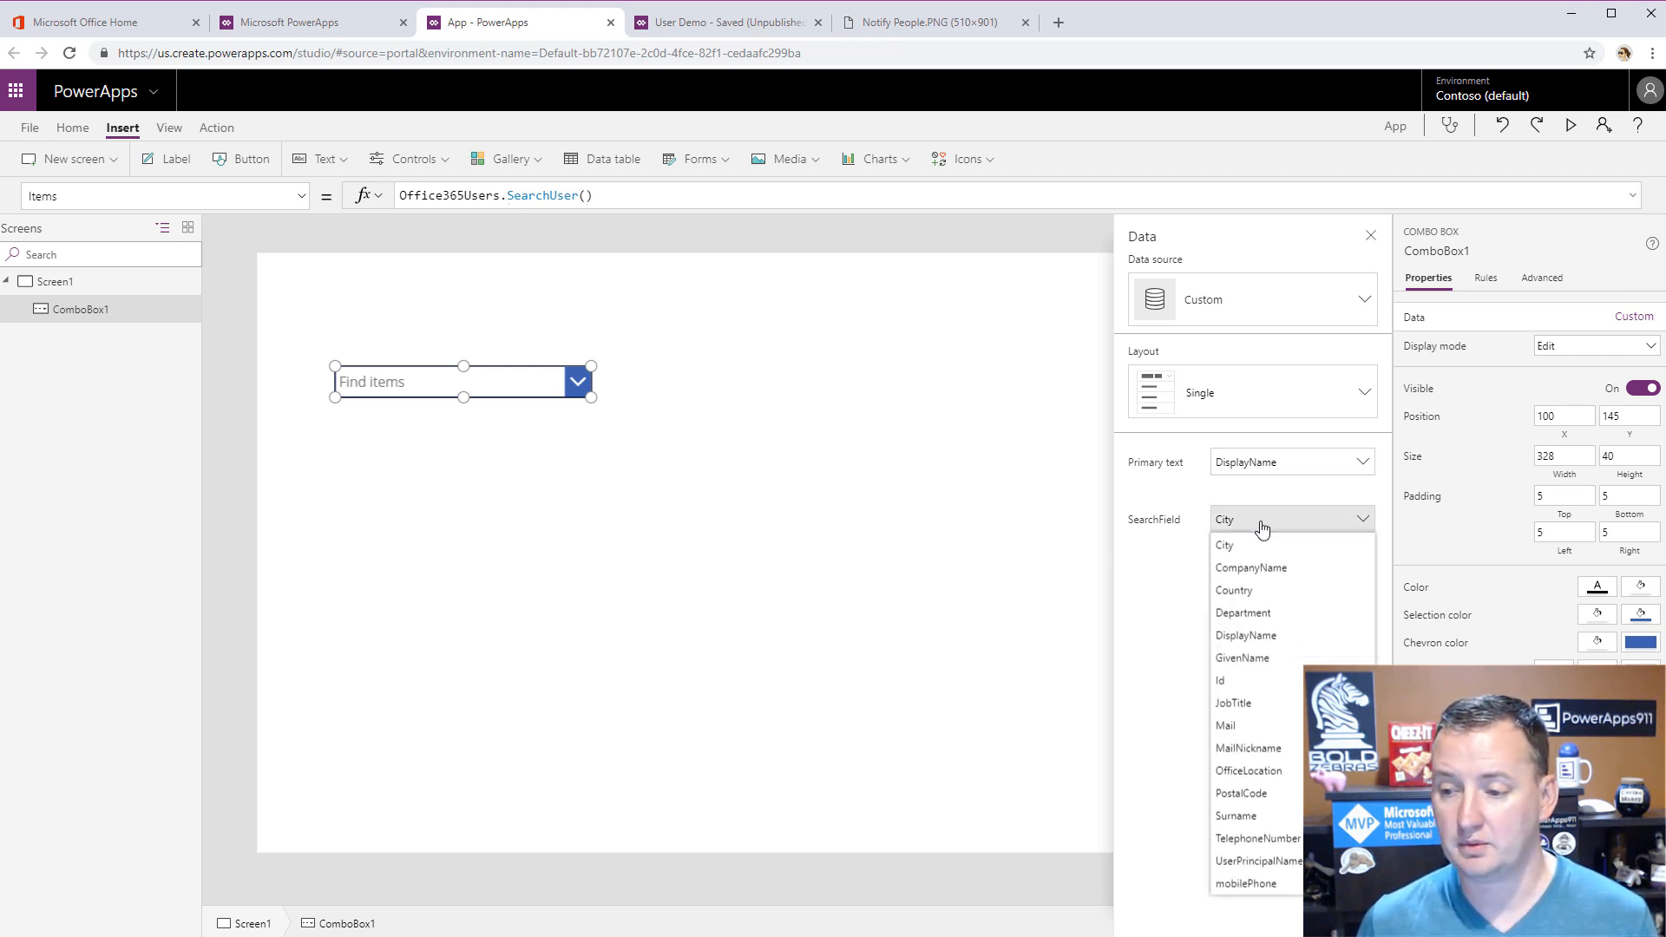
pyautogui.click(1260, 638)
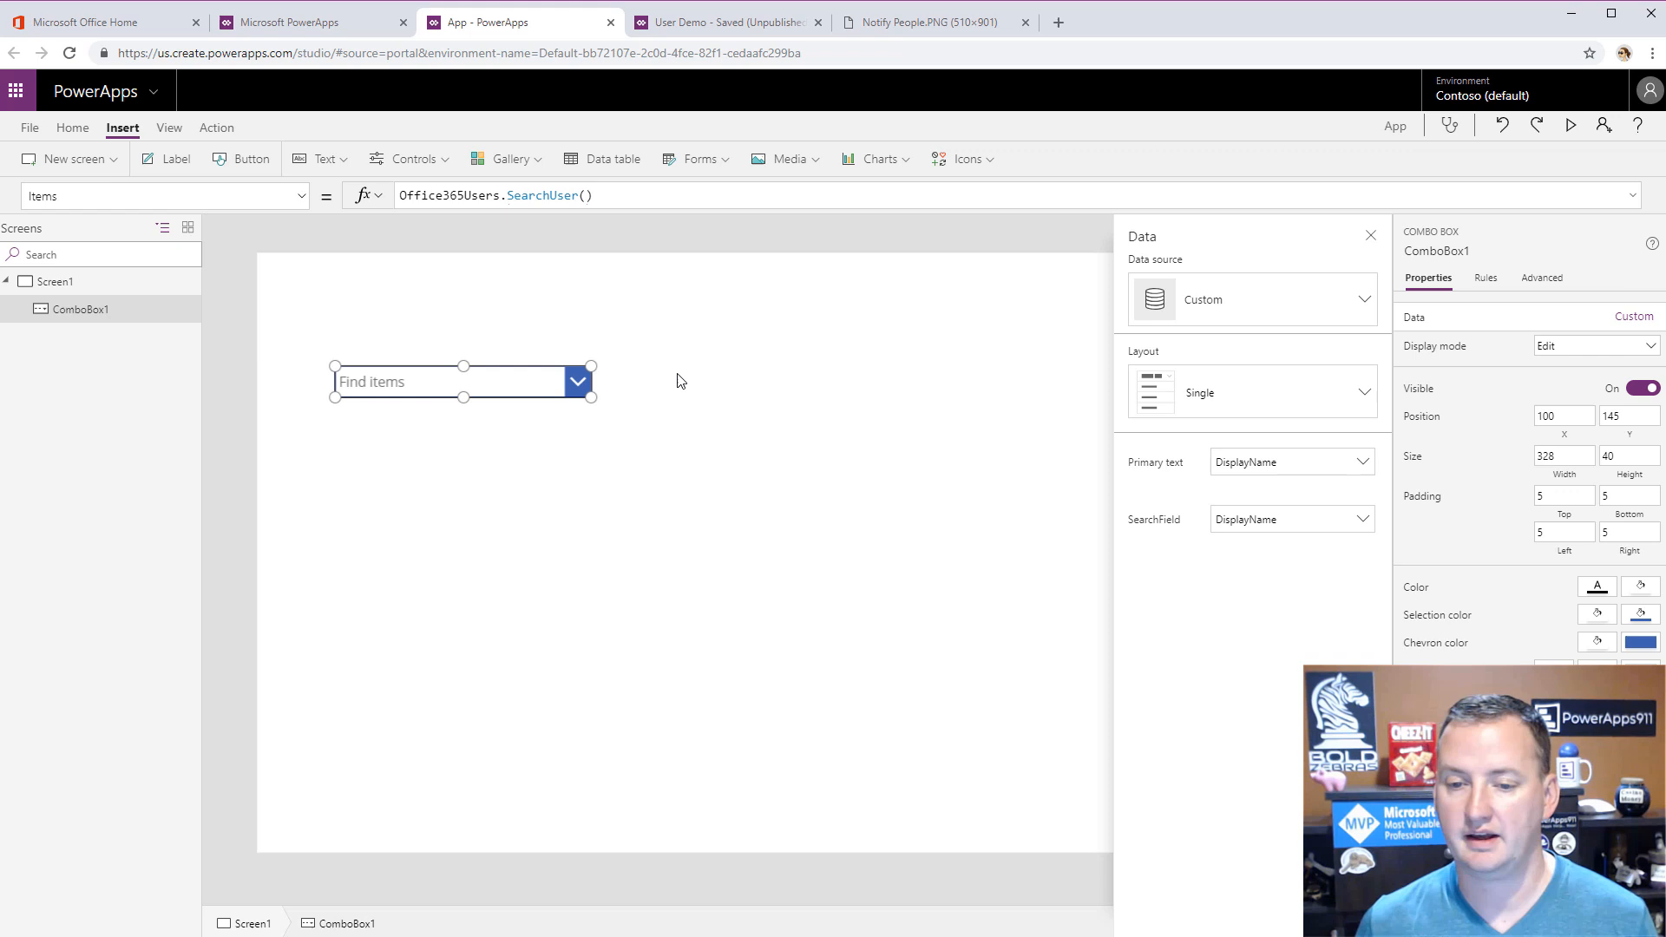
# - Open the combo box's list on the canvas, look through the users it offers, and close it
pyautogui.keyDown('alt'); pyautogui.click(578, 382); pyautogui.keyUp('alt')
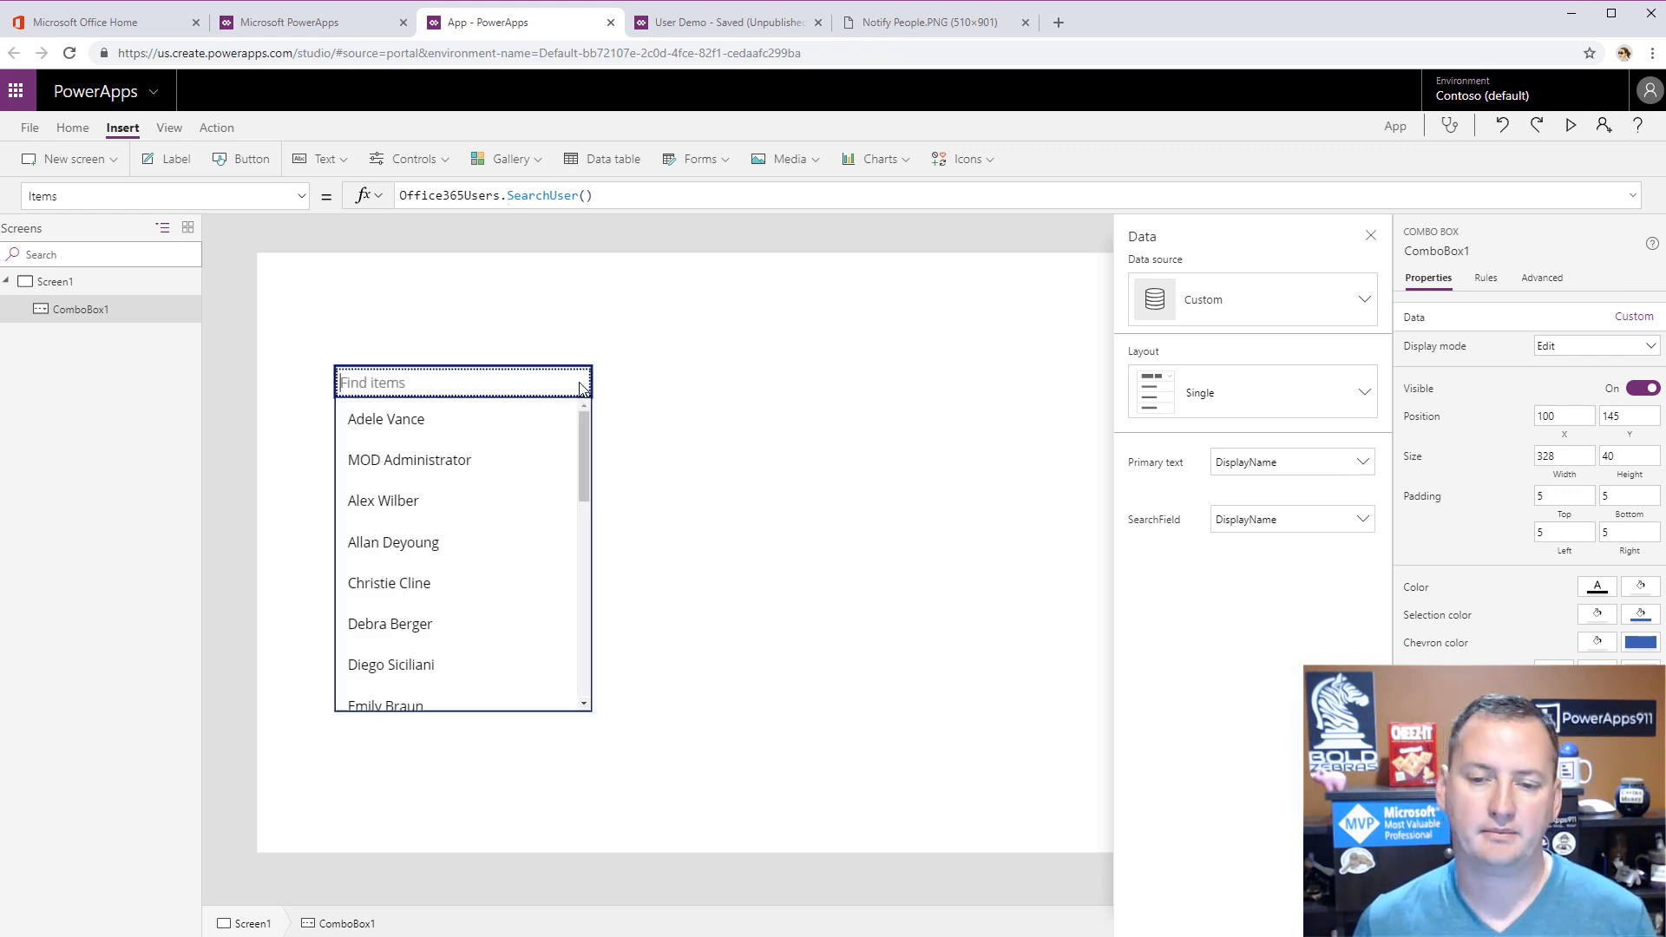
pyautogui.scroll(-7, 512, 542)
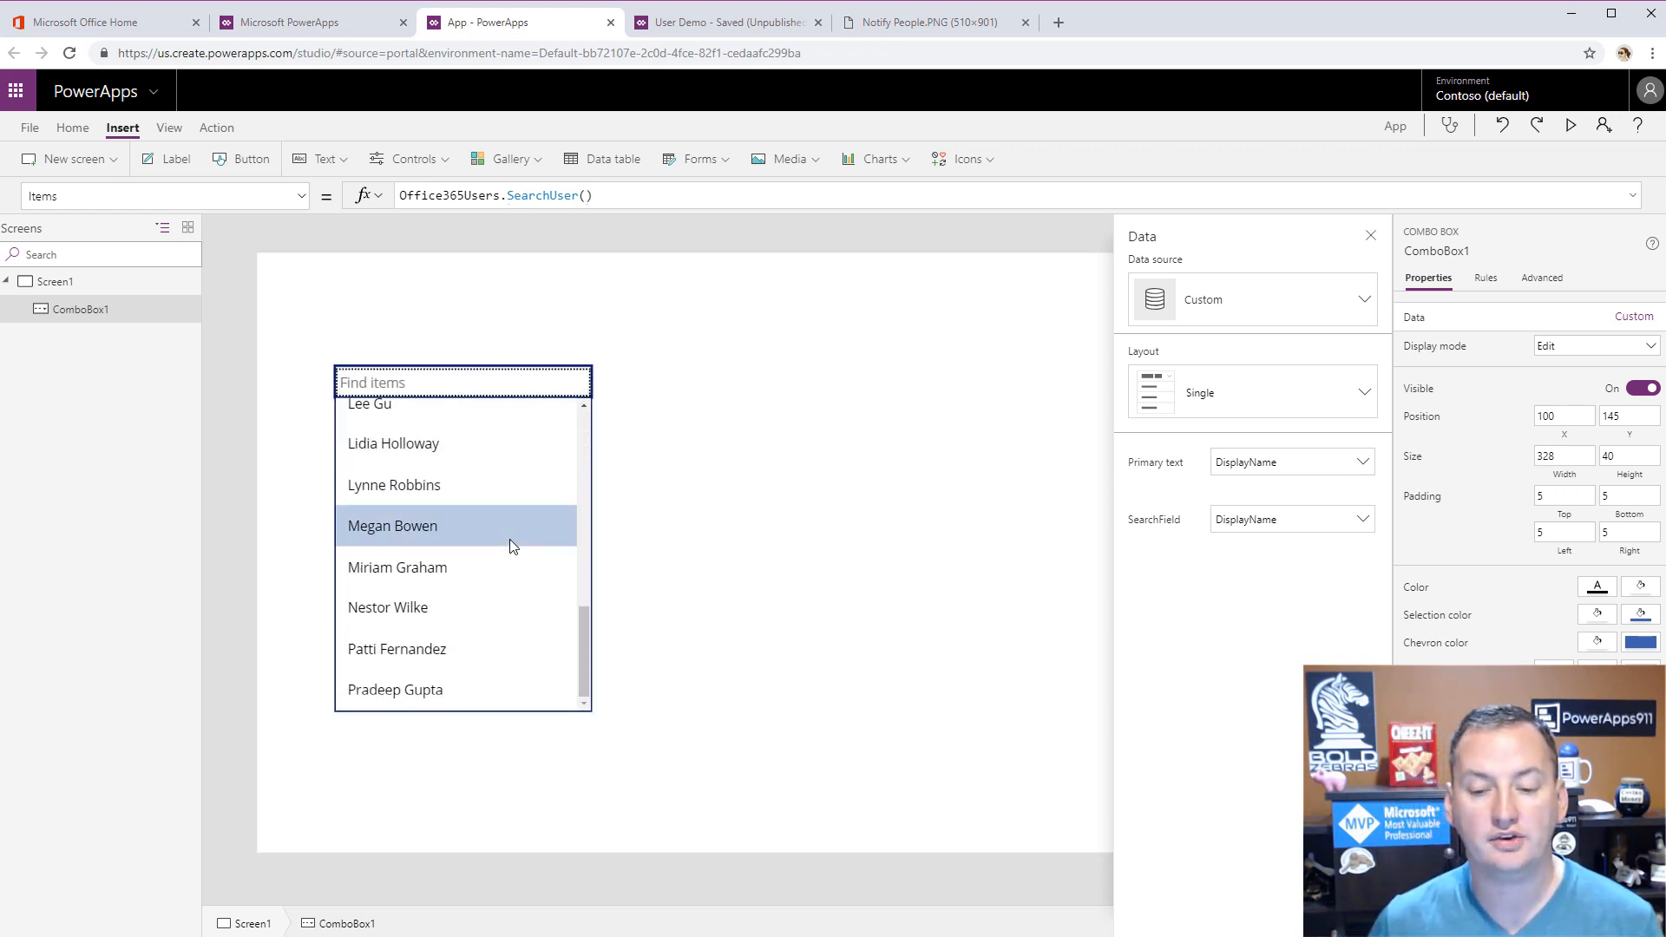
pyautogui.scroll(7, 510, 545)
pyautogui.scroll(-5, 510, 545)
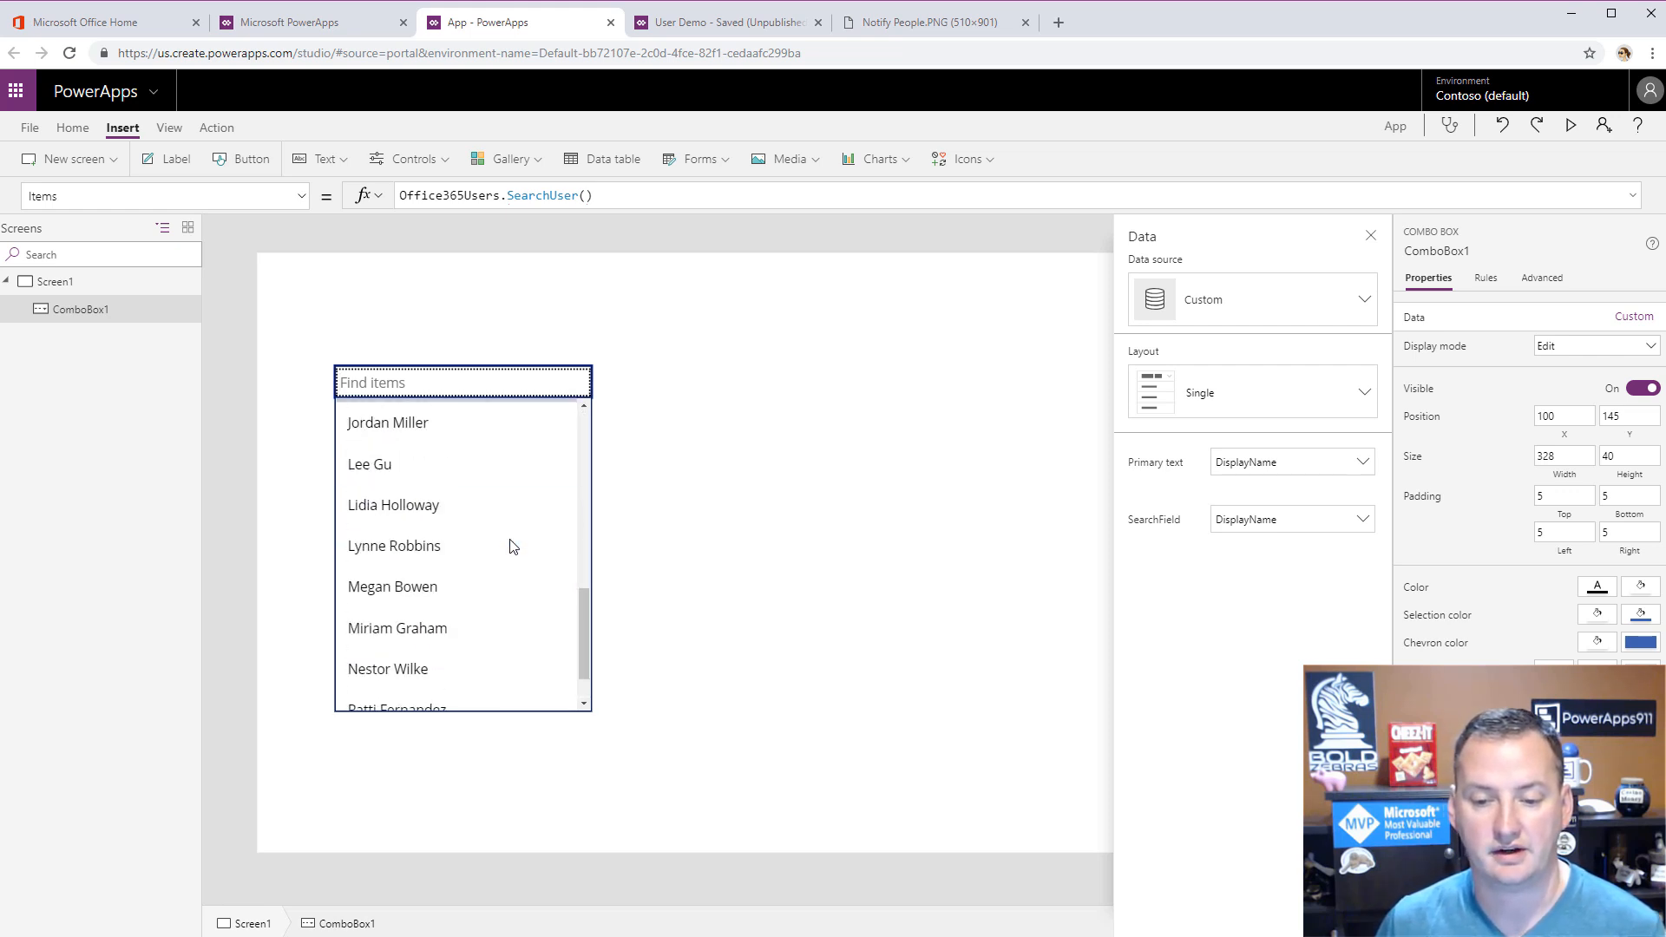
pyautogui.scroll(5, 512, 545)
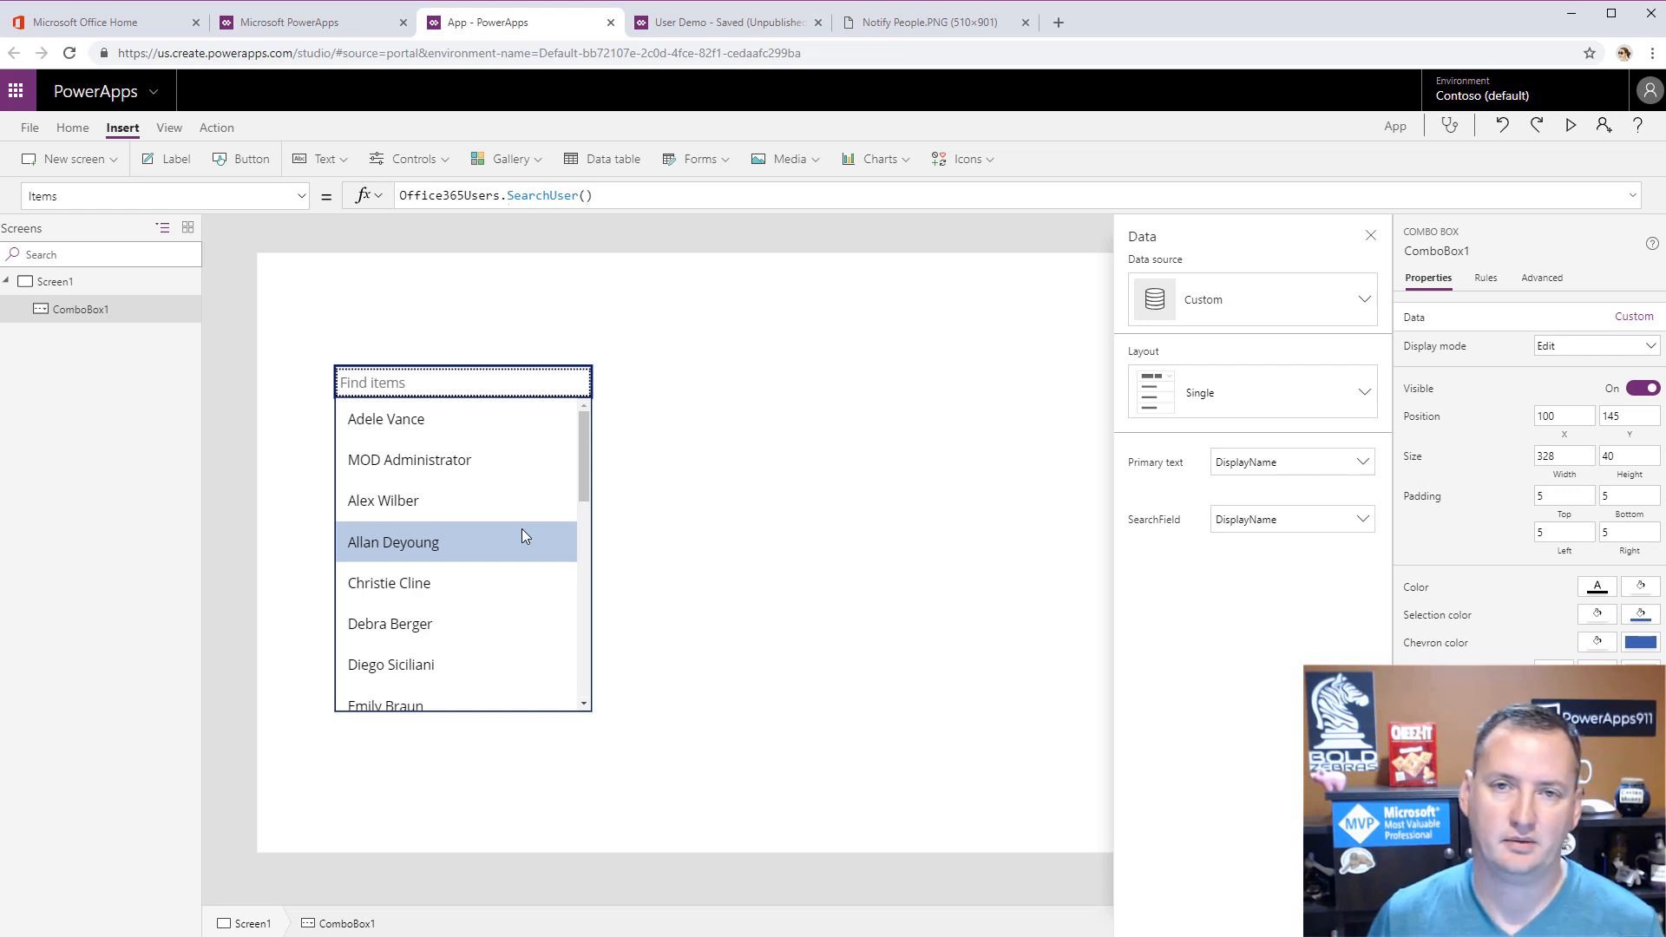
pyautogui.click(523, 529)
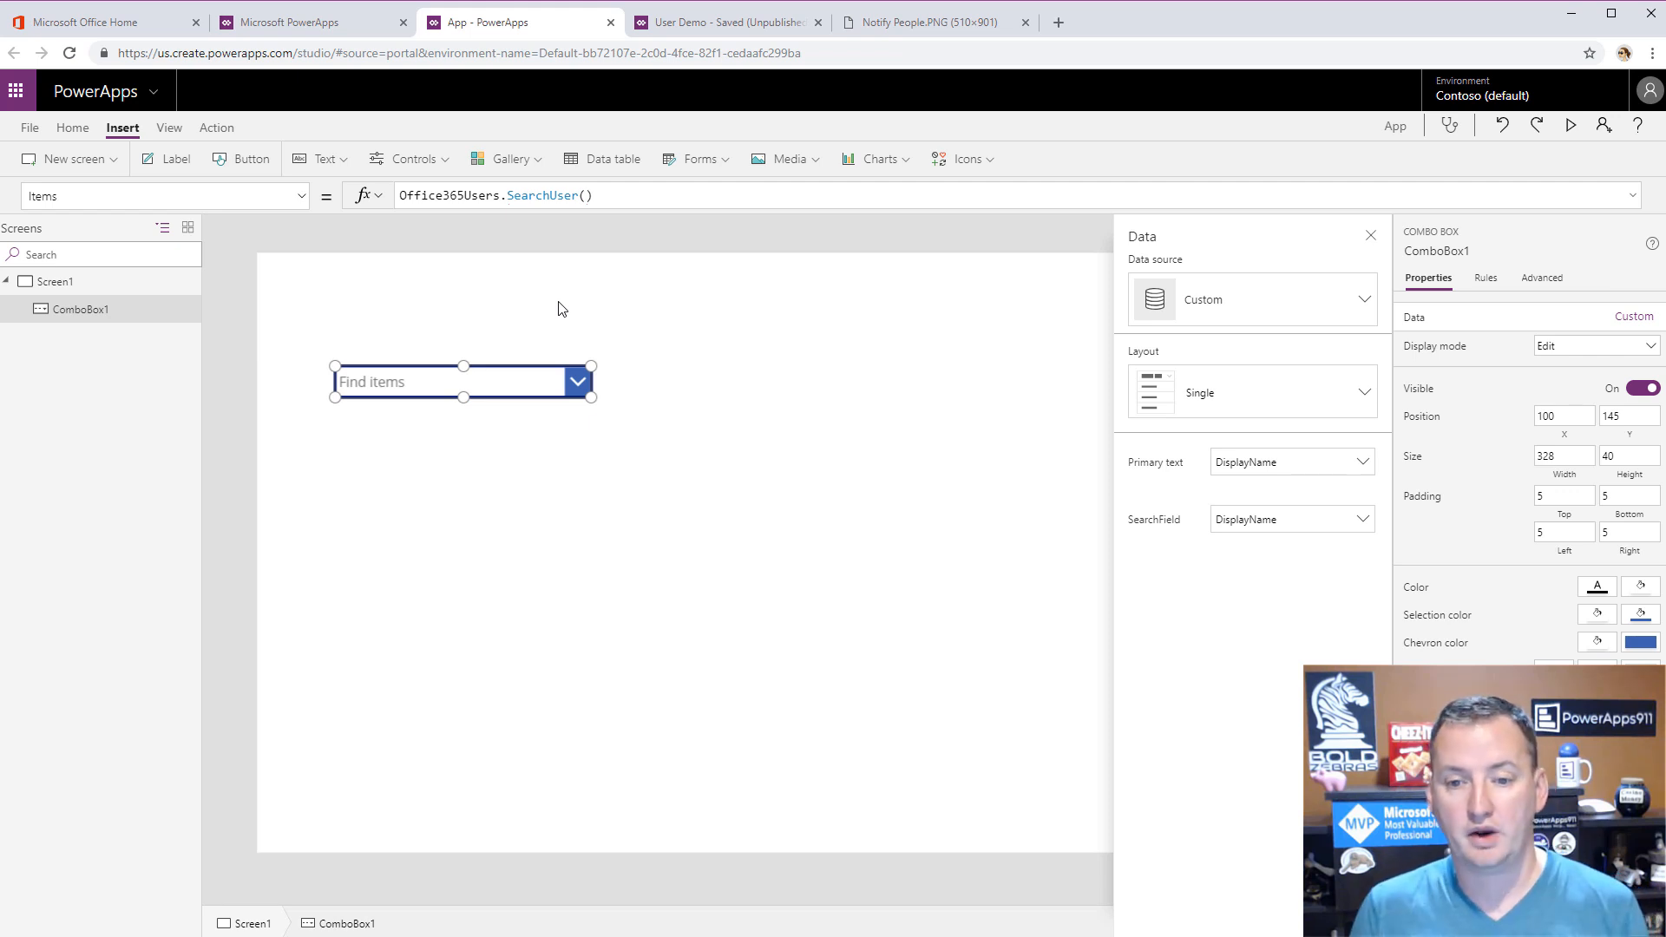
# - Preview the app, search the combo box for two users by name, select each match, and exit the preview
pyautogui.click(1571, 126)
pyautogui.click(428, 263)
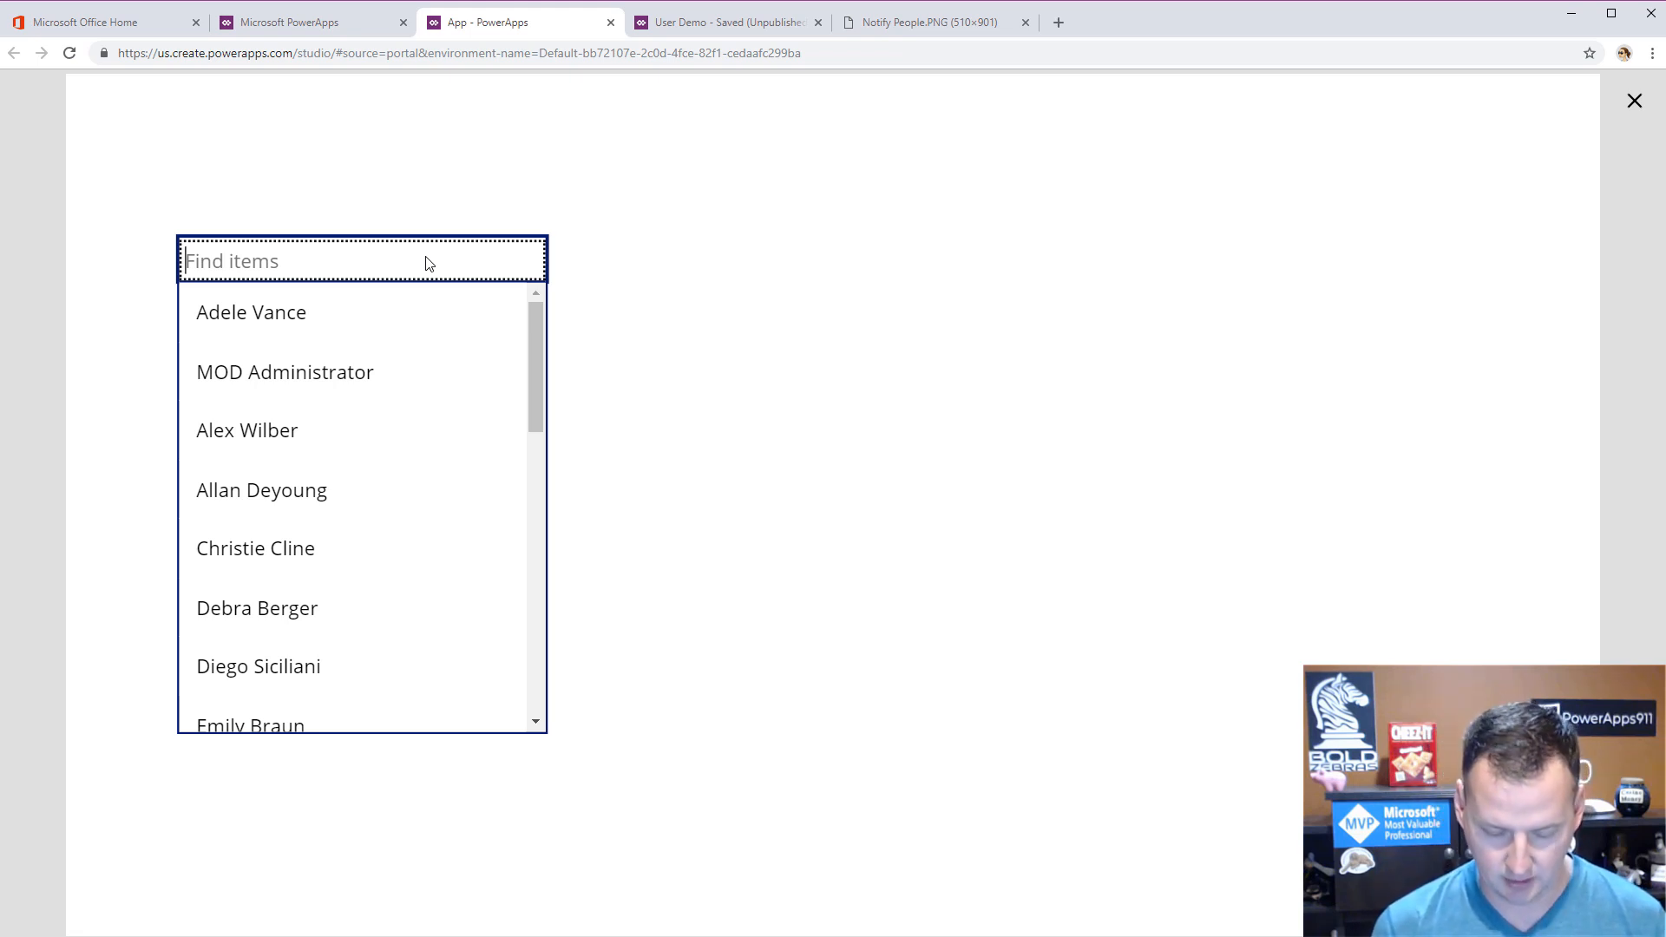
pyautogui.write('brau')
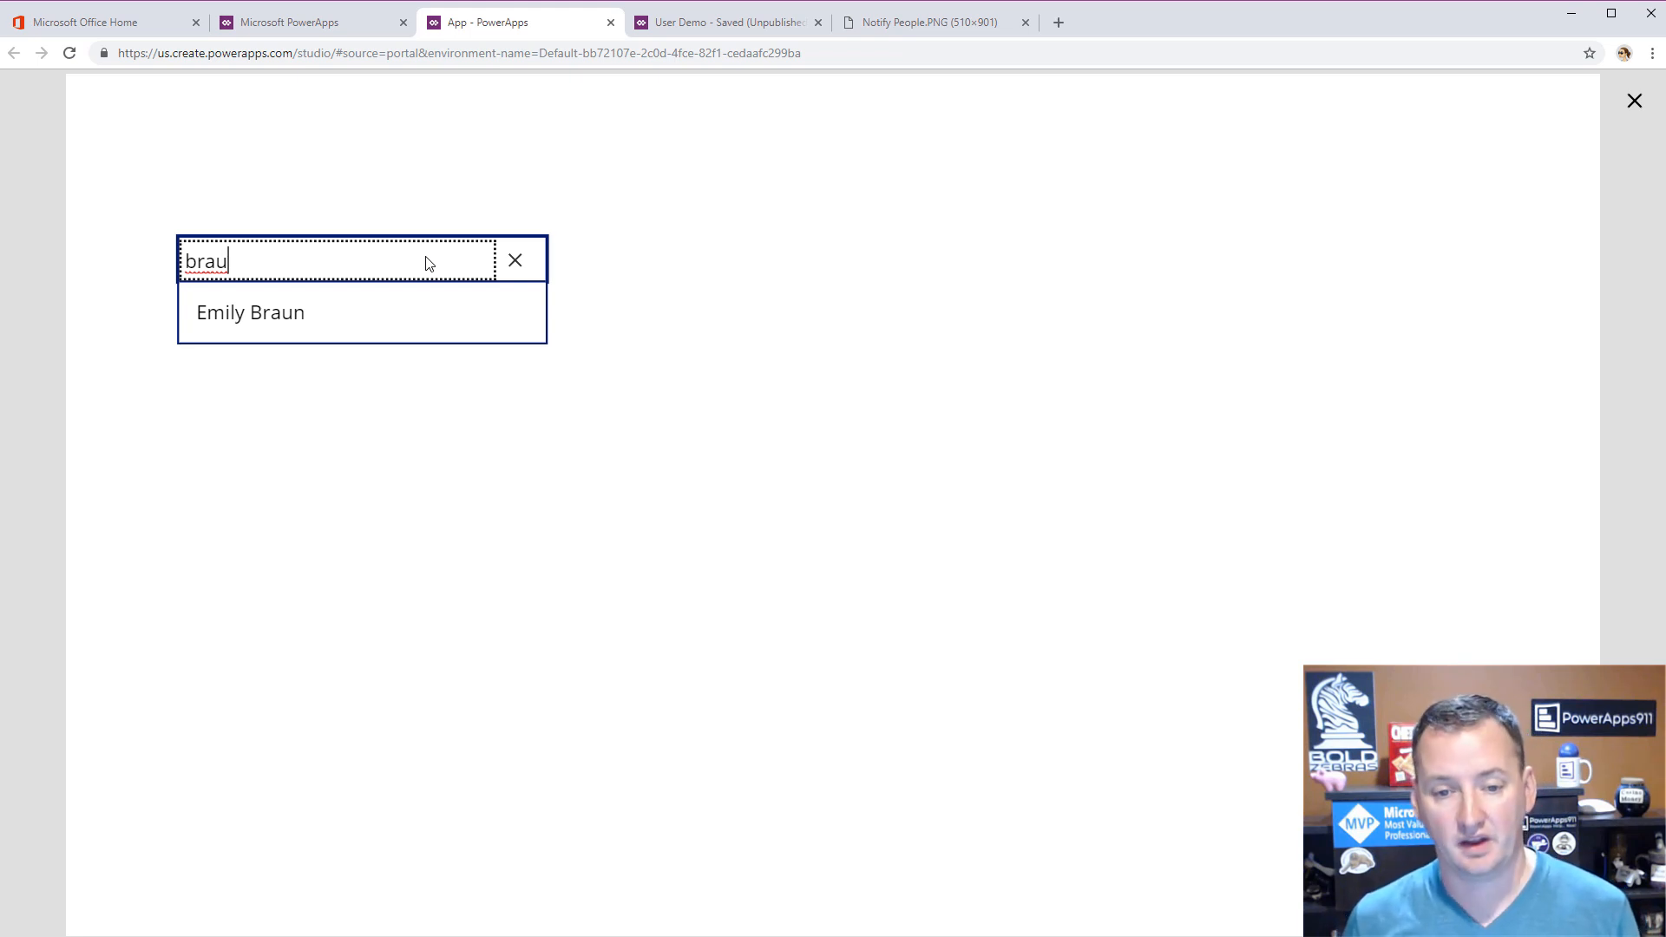
pyautogui.click(325, 315)
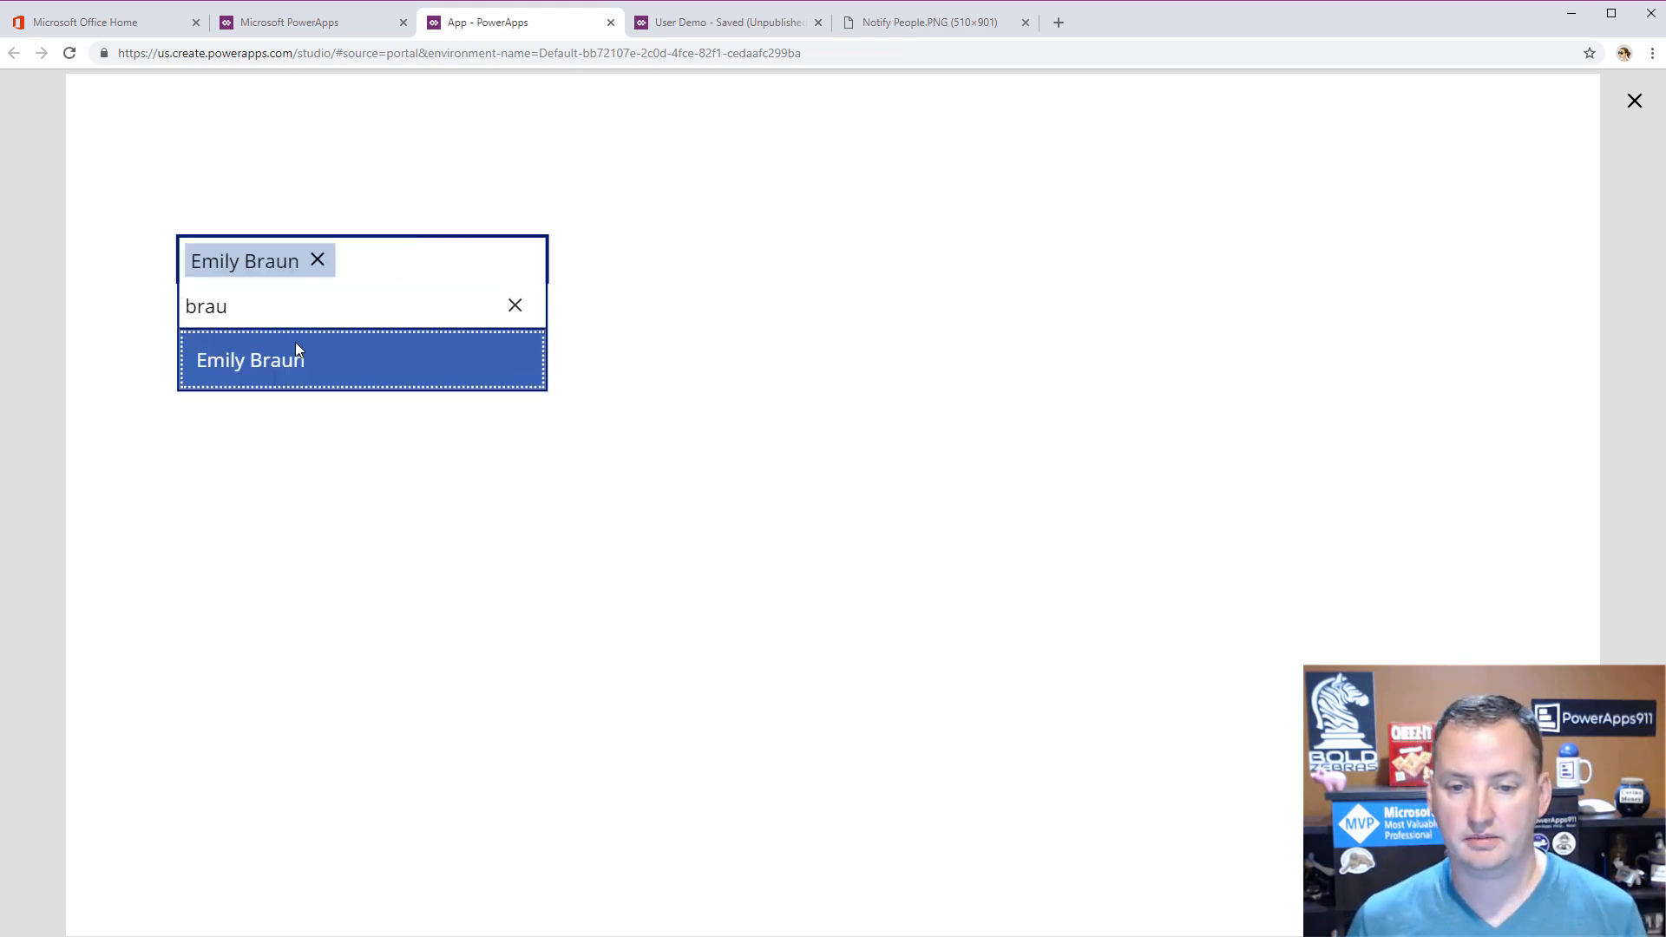
pyautogui.click(517, 308)
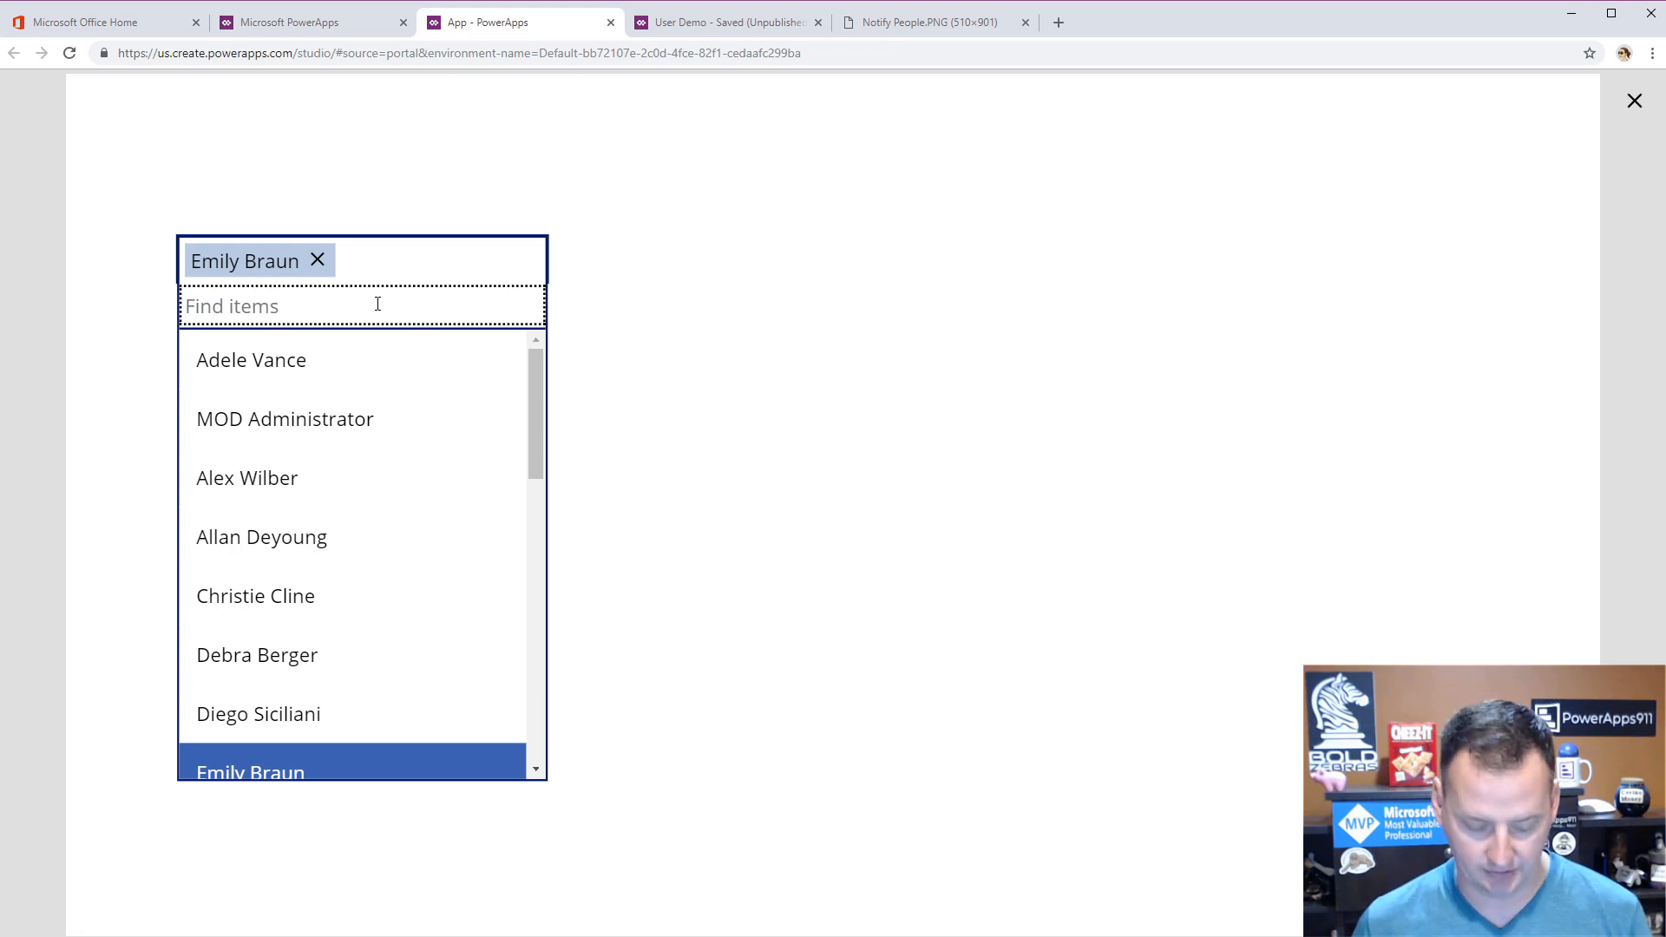
pyautogui.write('grady')
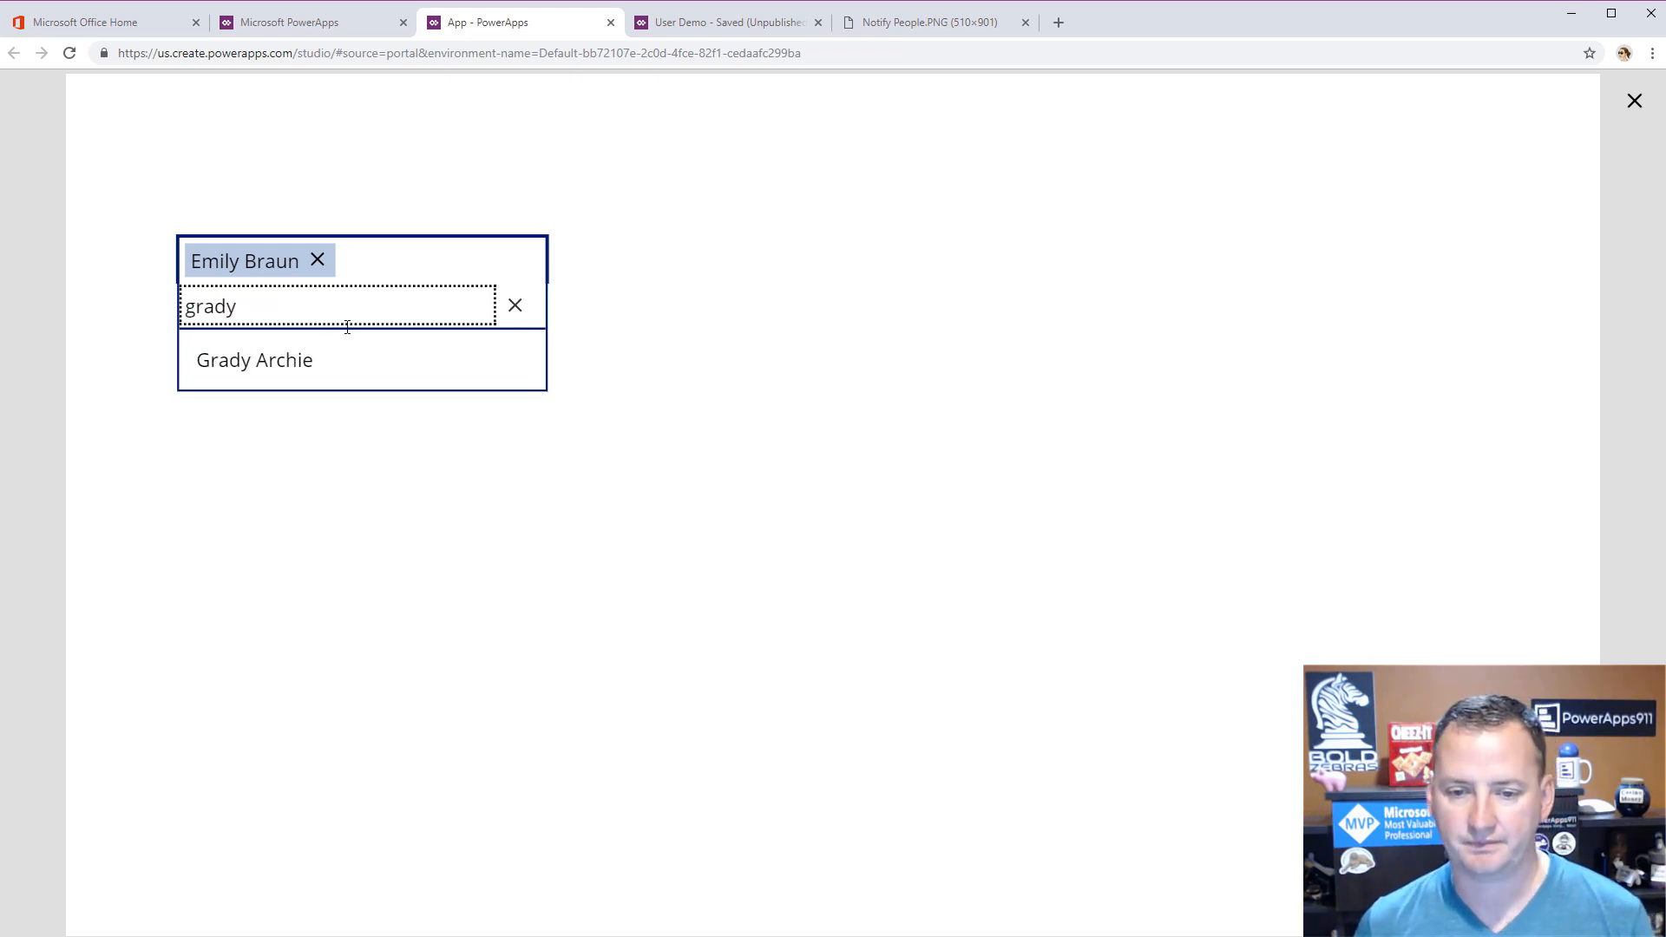
pyautogui.click(294, 364)
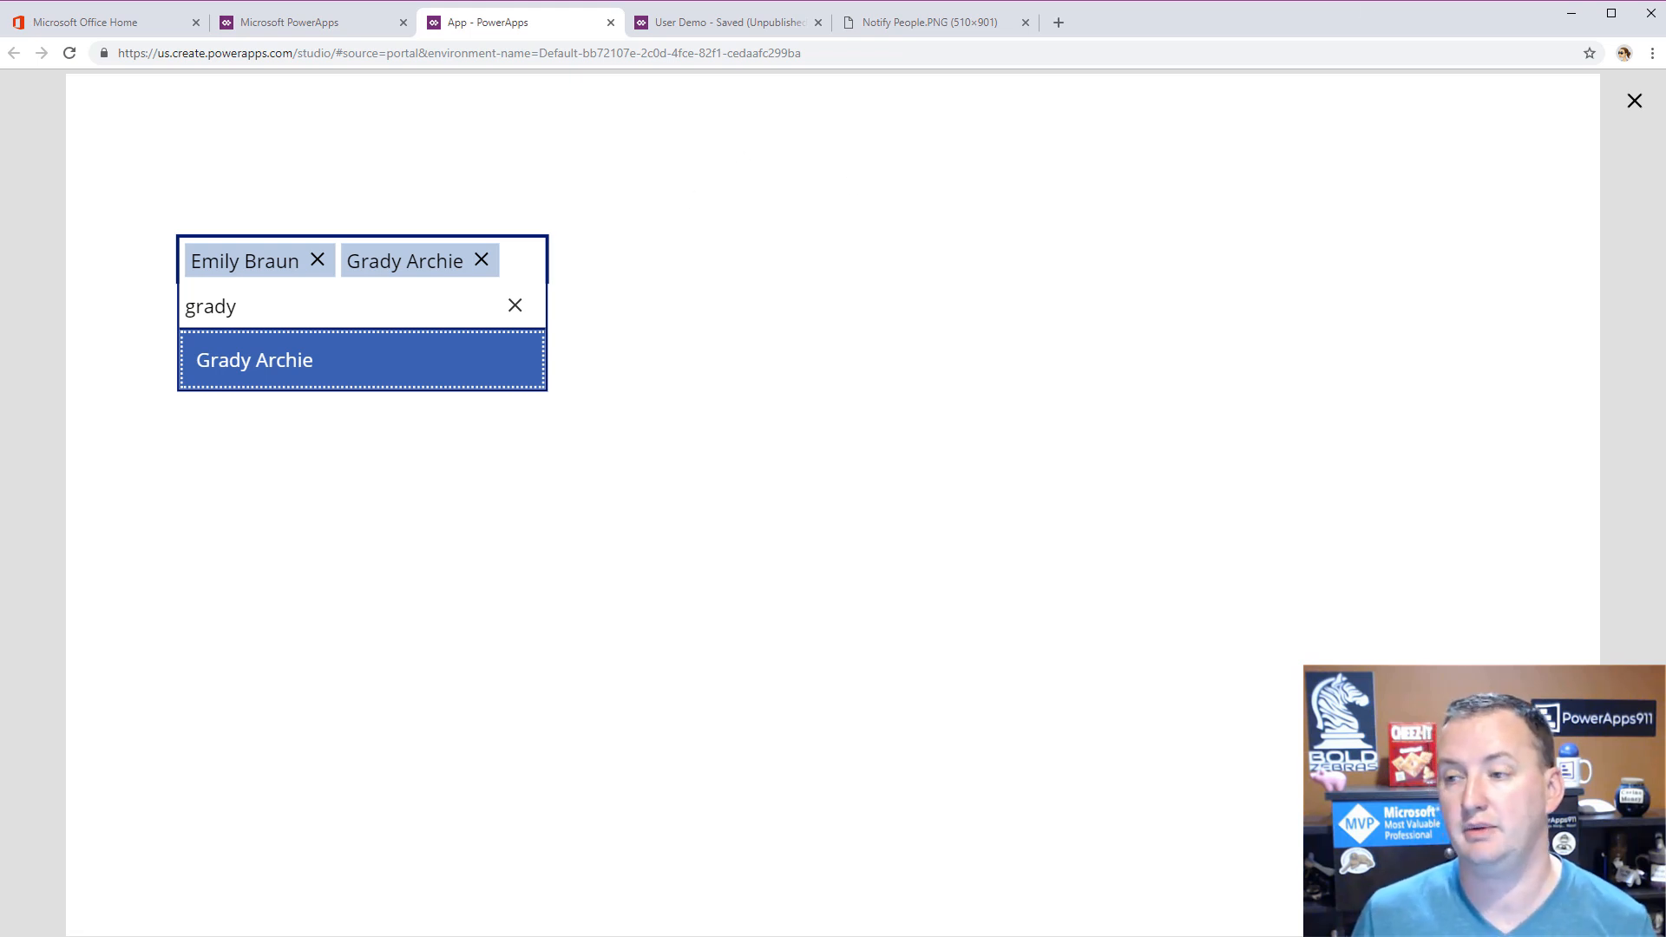
pyautogui.click(1636, 111)
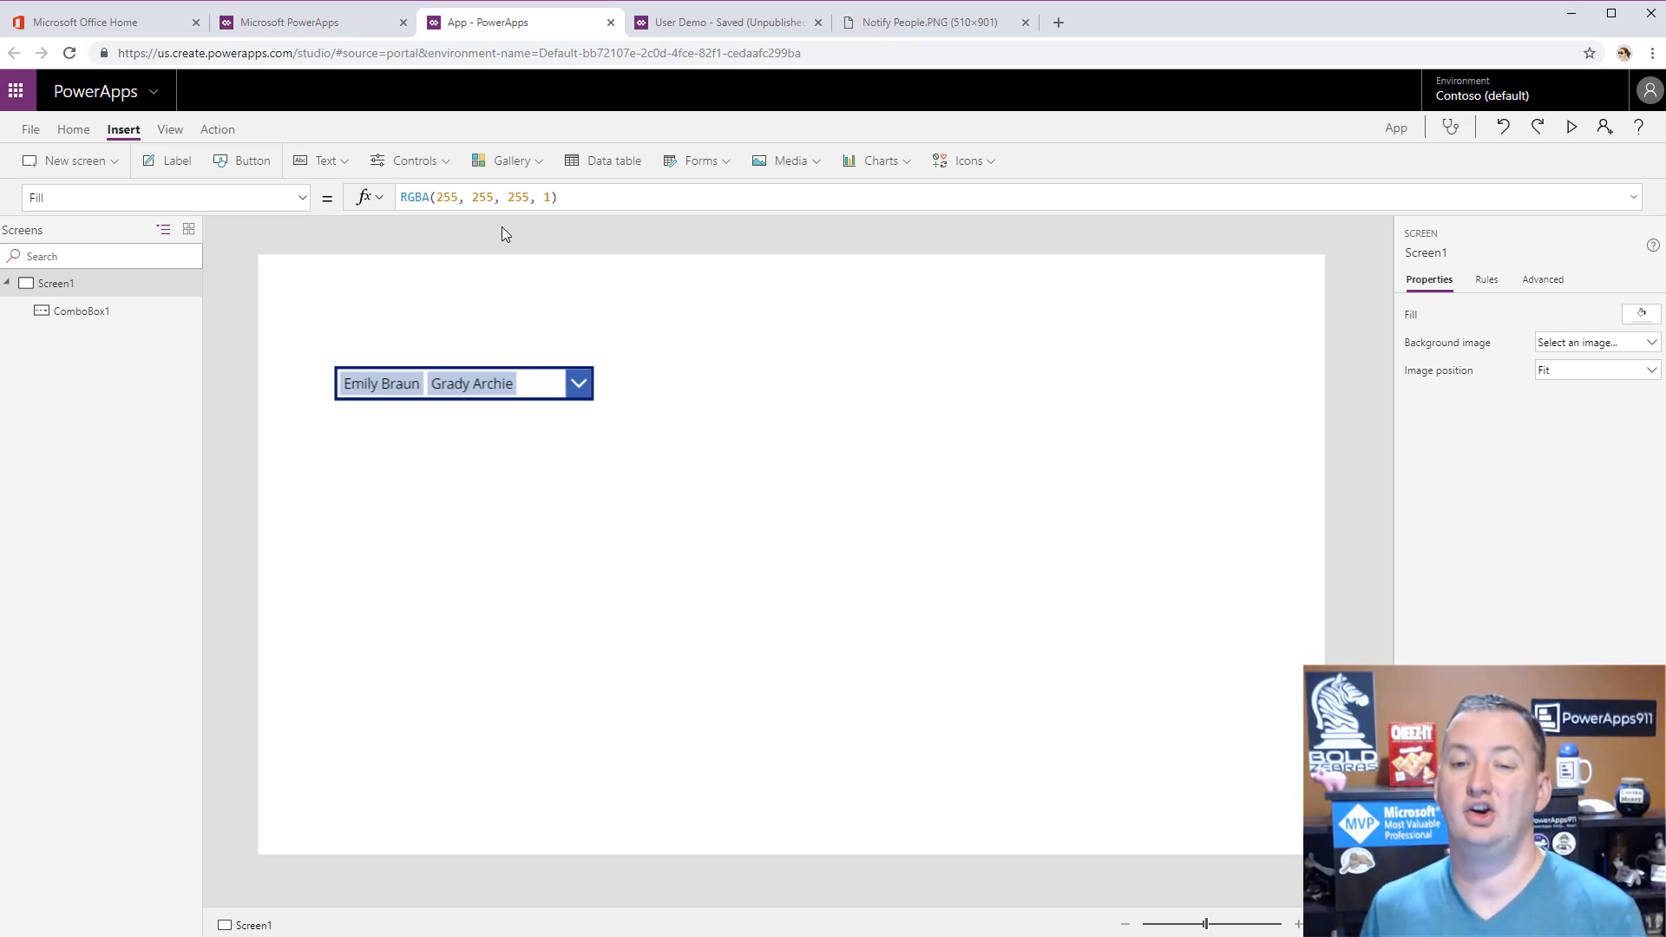
# - Change the combo box's Items formula to Office365Users.SearchUser({top:999})
pyautogui.click(519, 386)
pyautogui.click(590, 197)
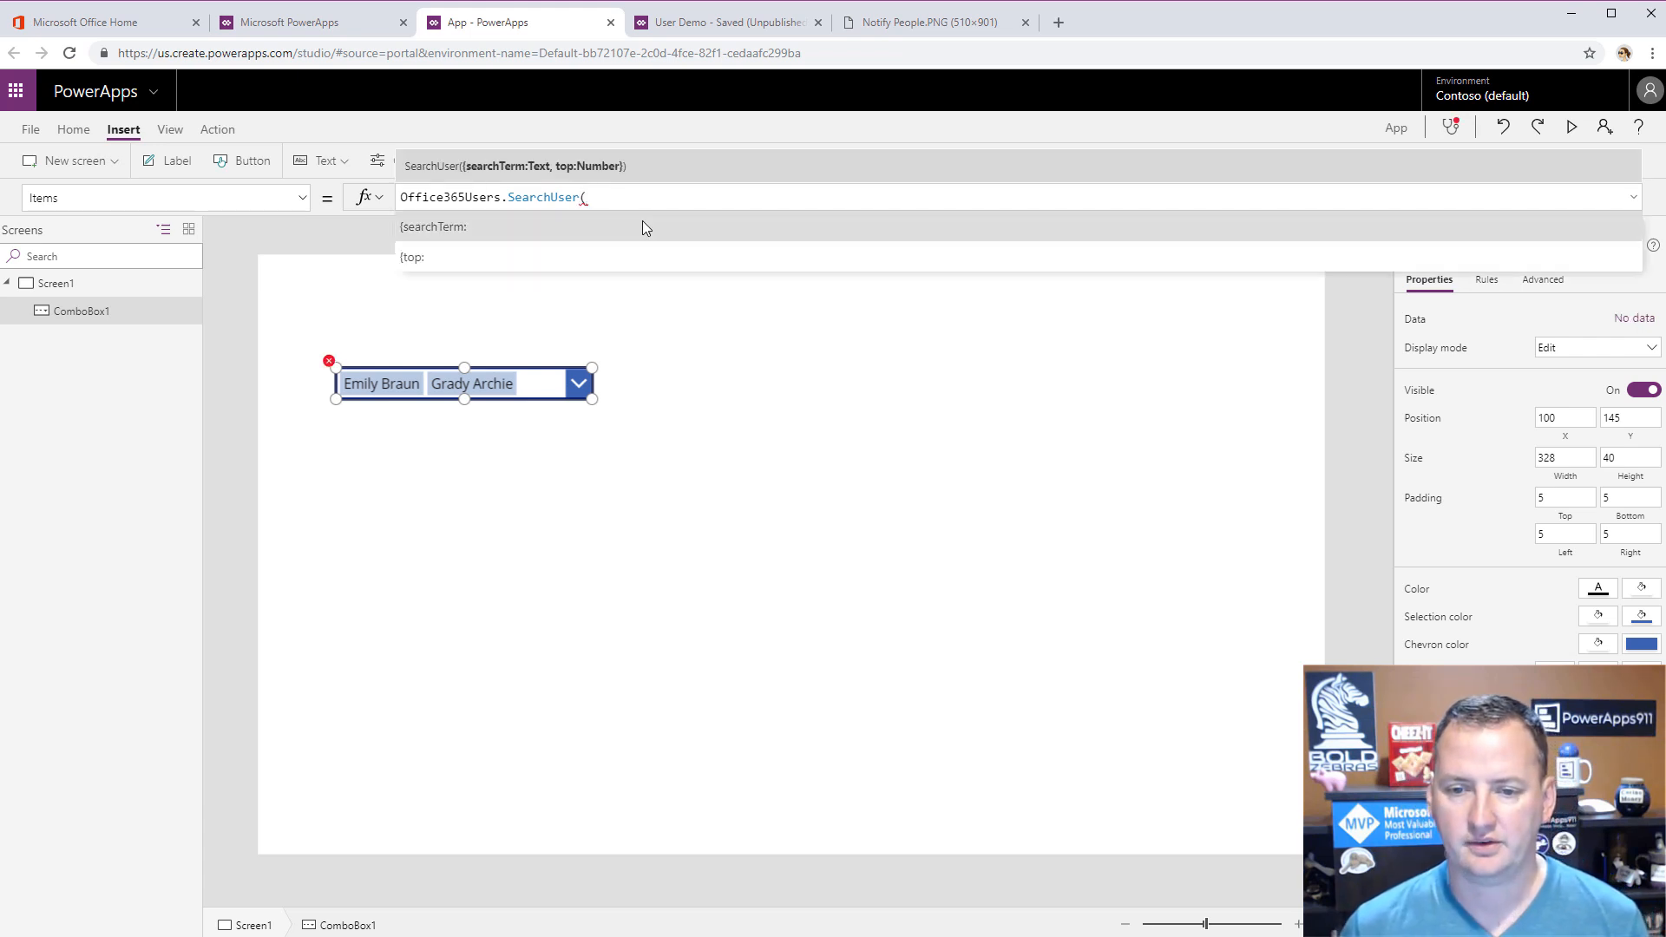
pyautogui.click(477, 264)
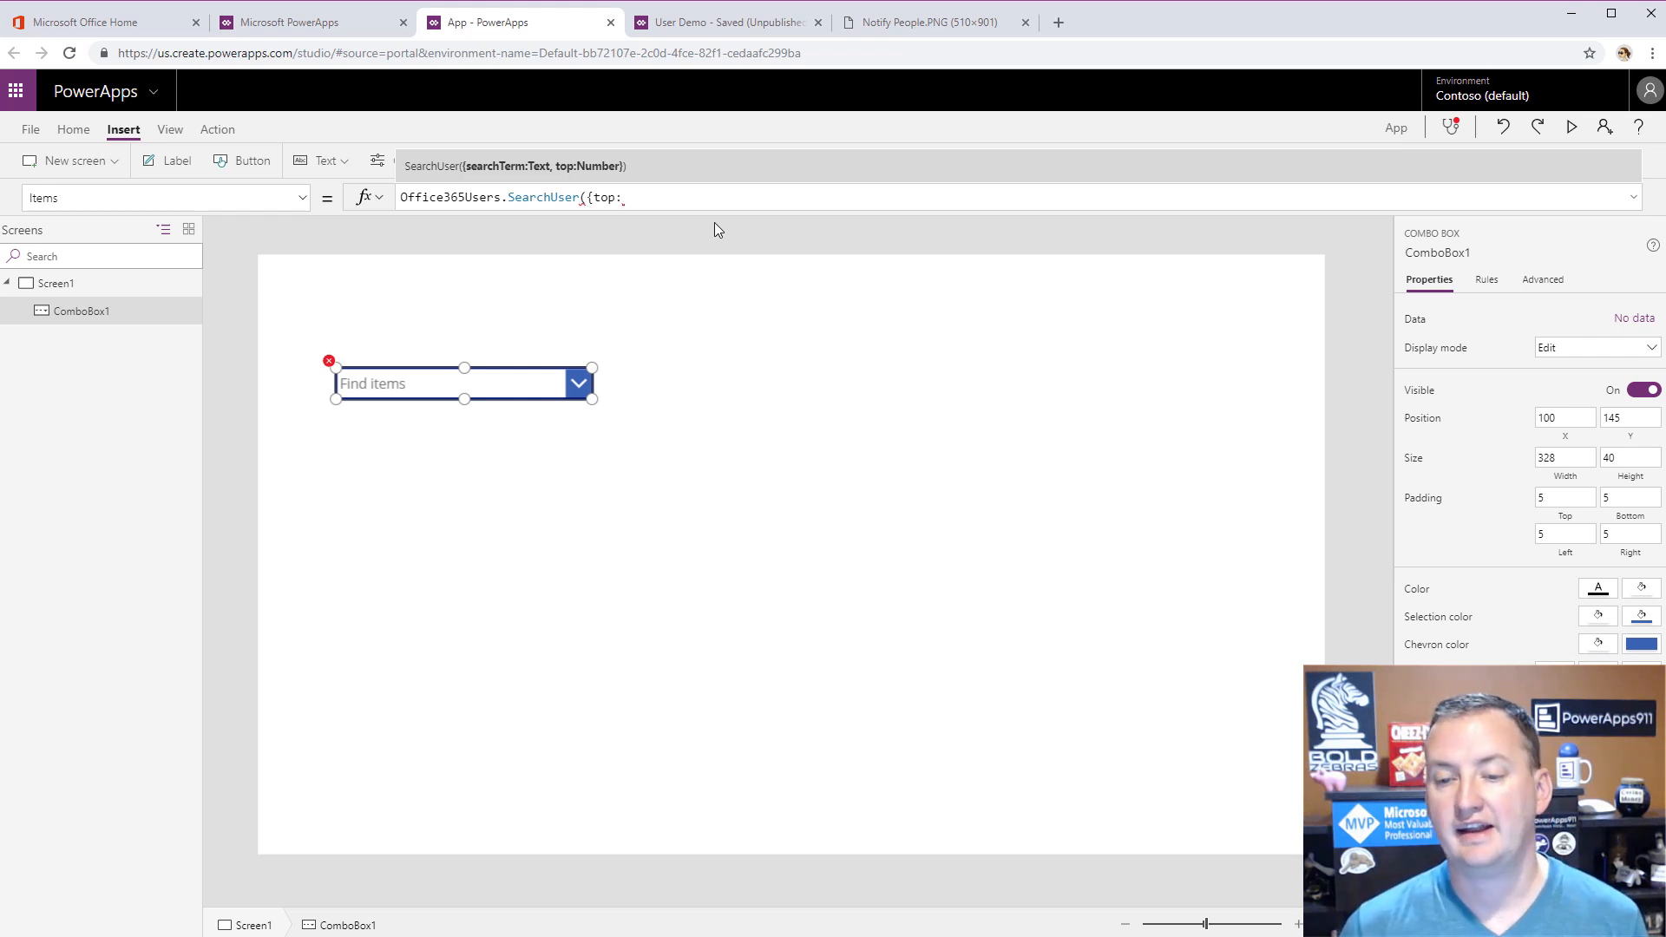
pyautogui.write('999')
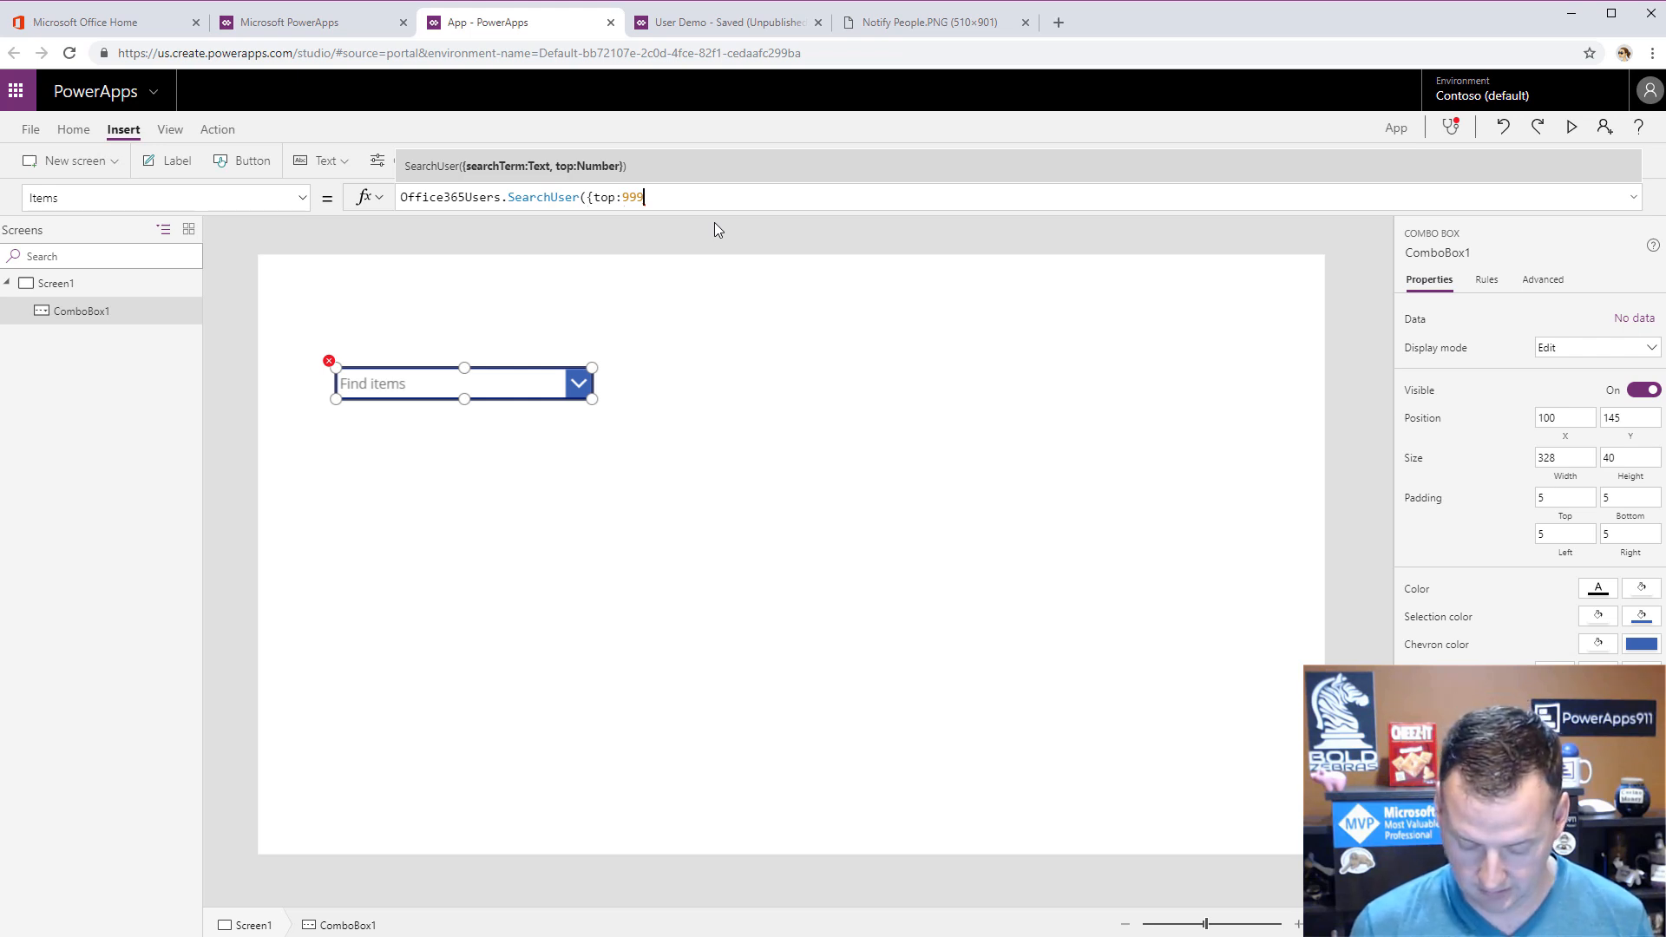
pyautogui.write('})')
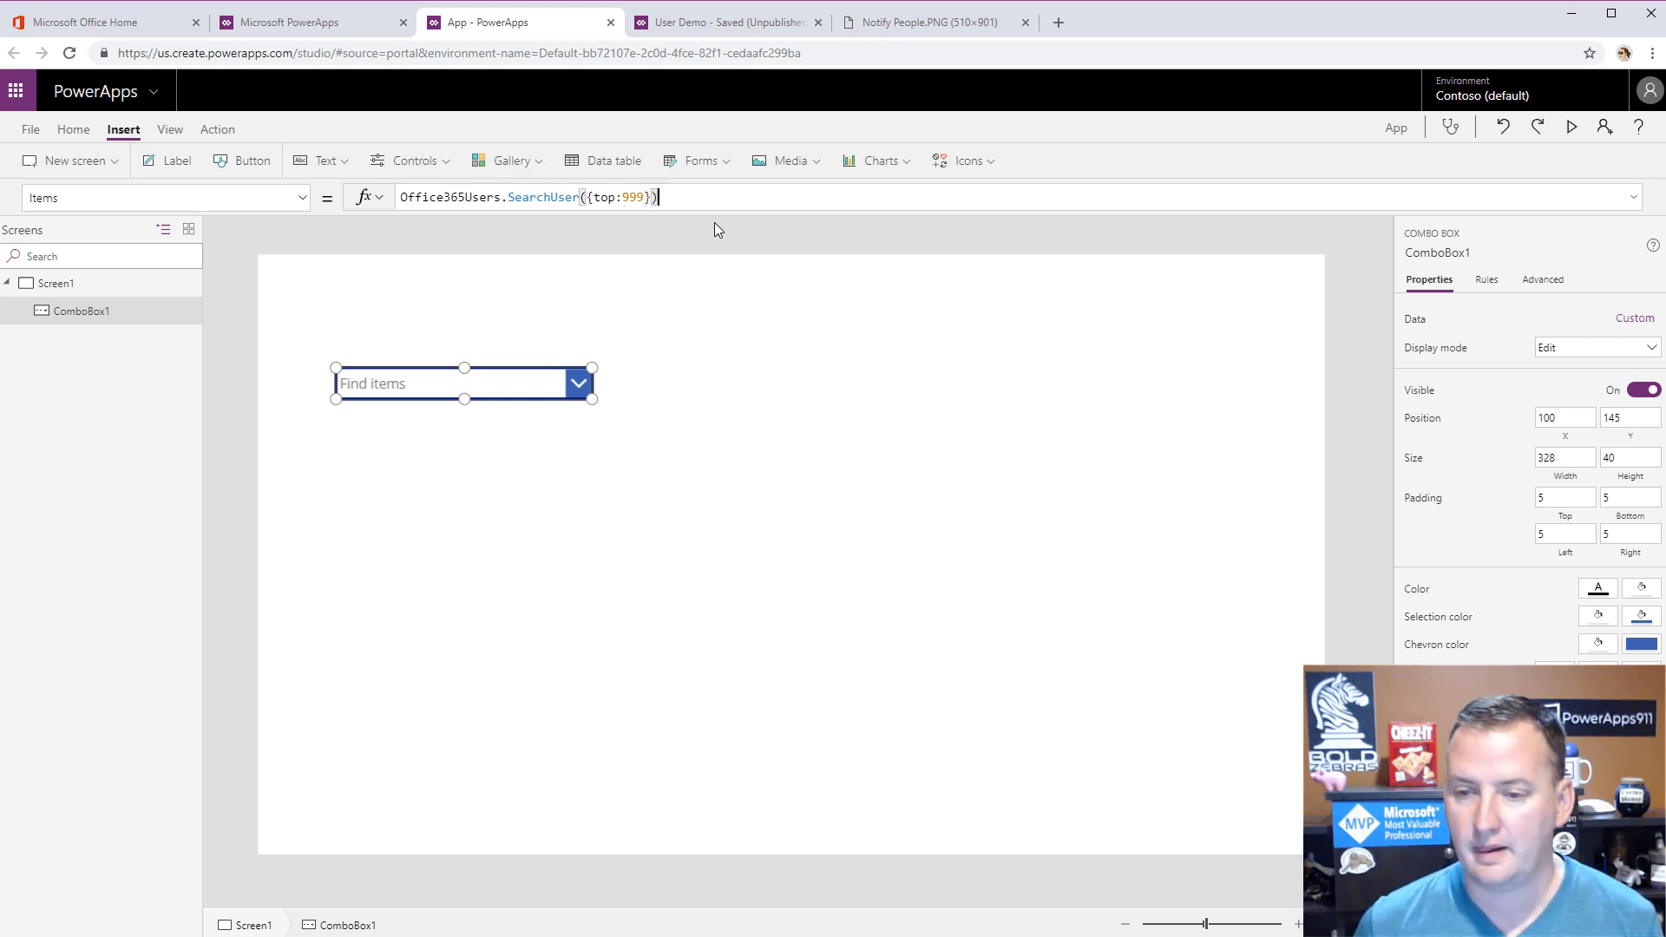
# - Open the combo box's list on the canvas and examine the entries returned by the changed formula
pyautogui.click(578, 391)
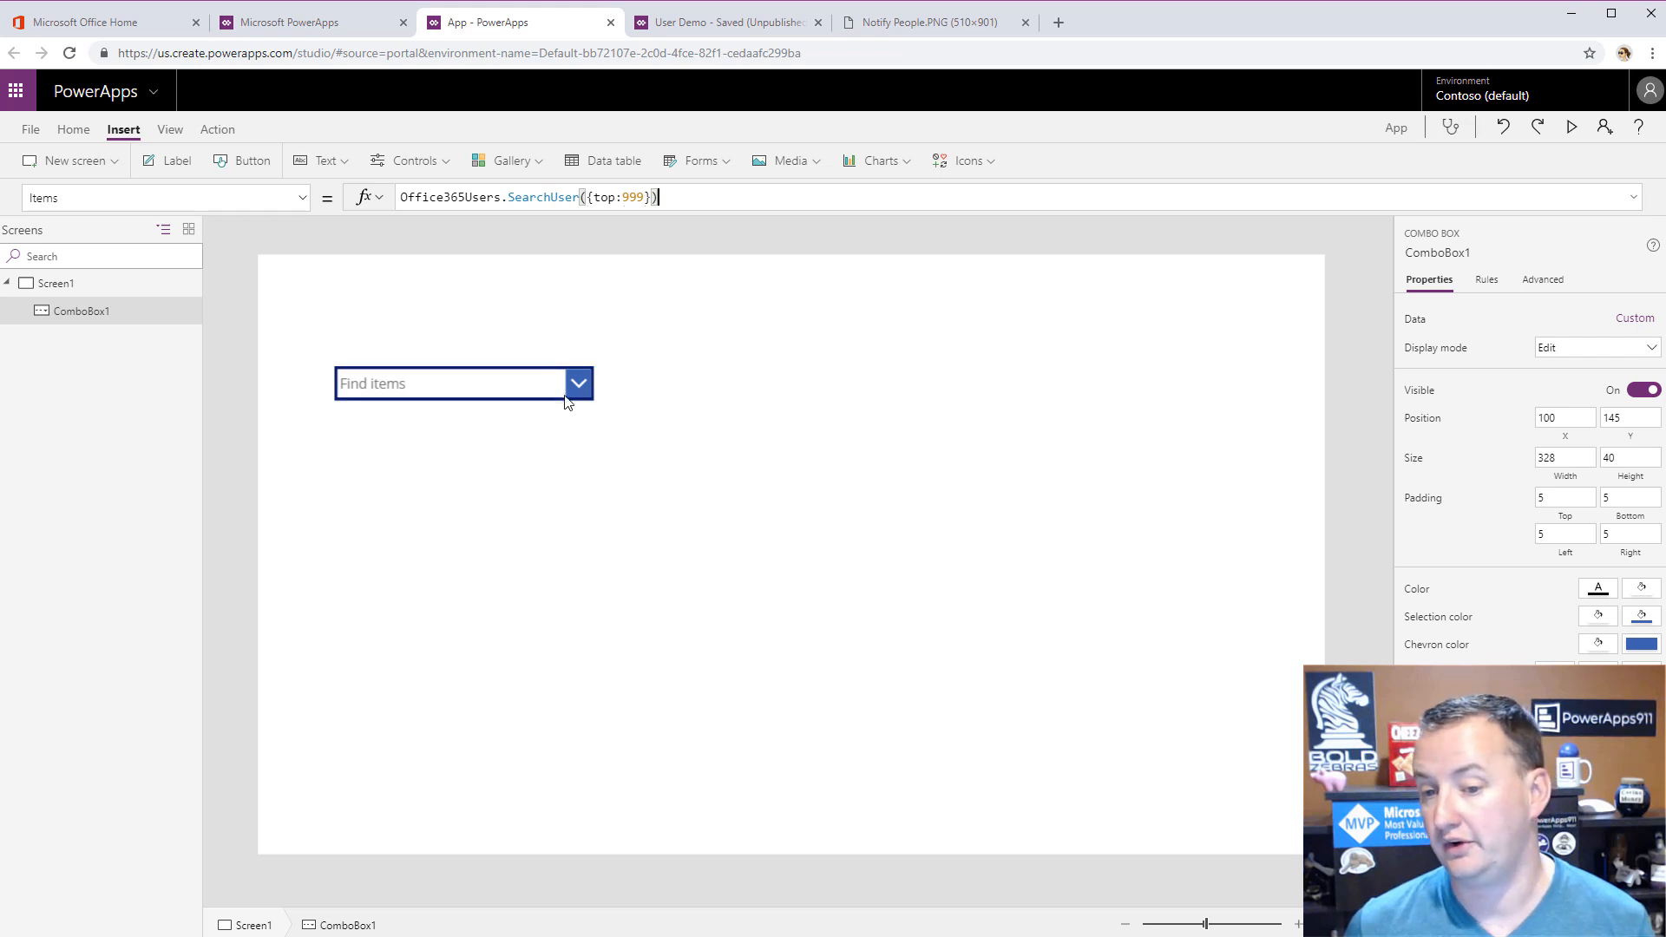
pyautogui.click(583, 391)
pyautogui.scroll(-5, 469, 586)
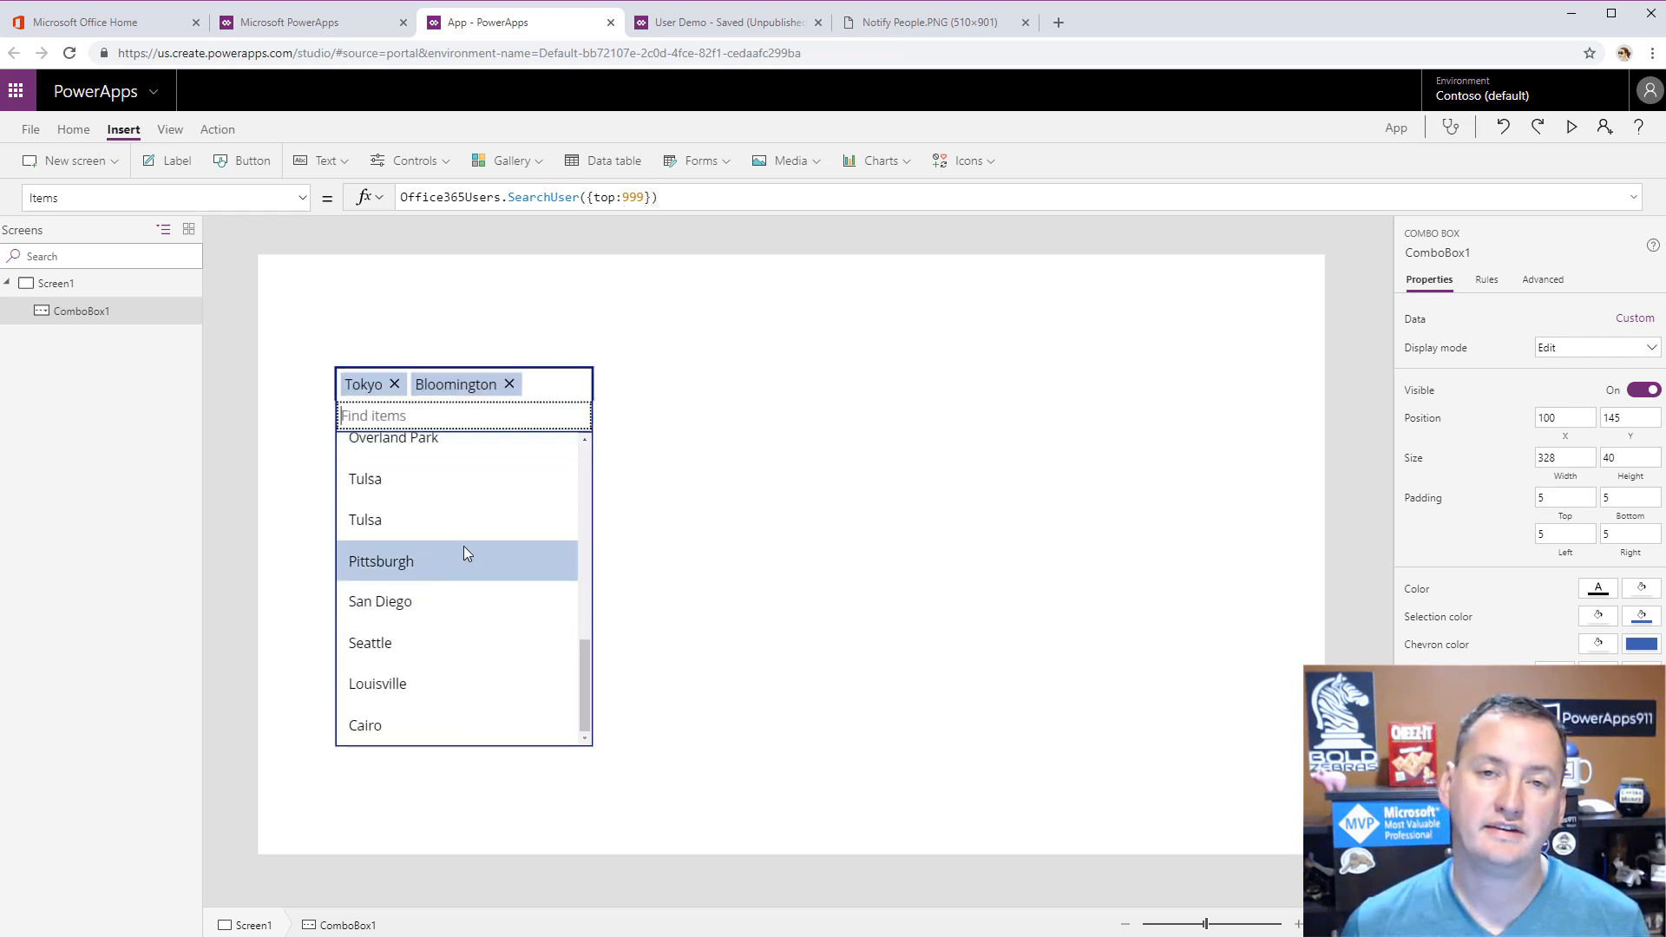
pyautogui.scroll(10, 448, 630)
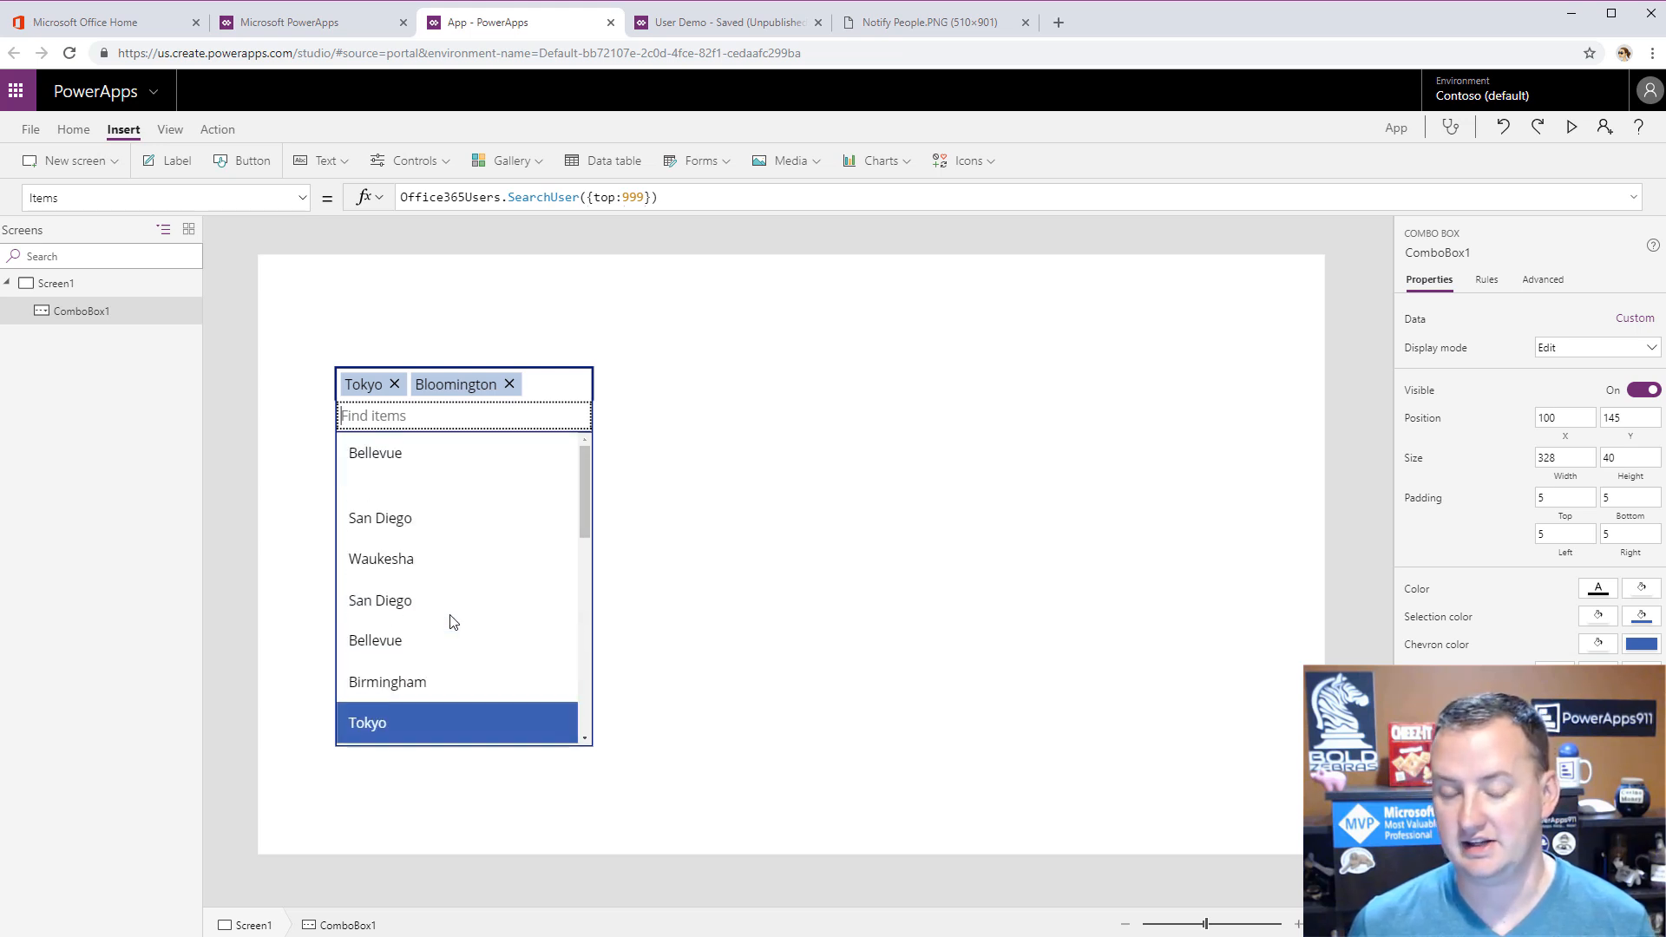
pyautogui.scroll(-5, 451, 621)
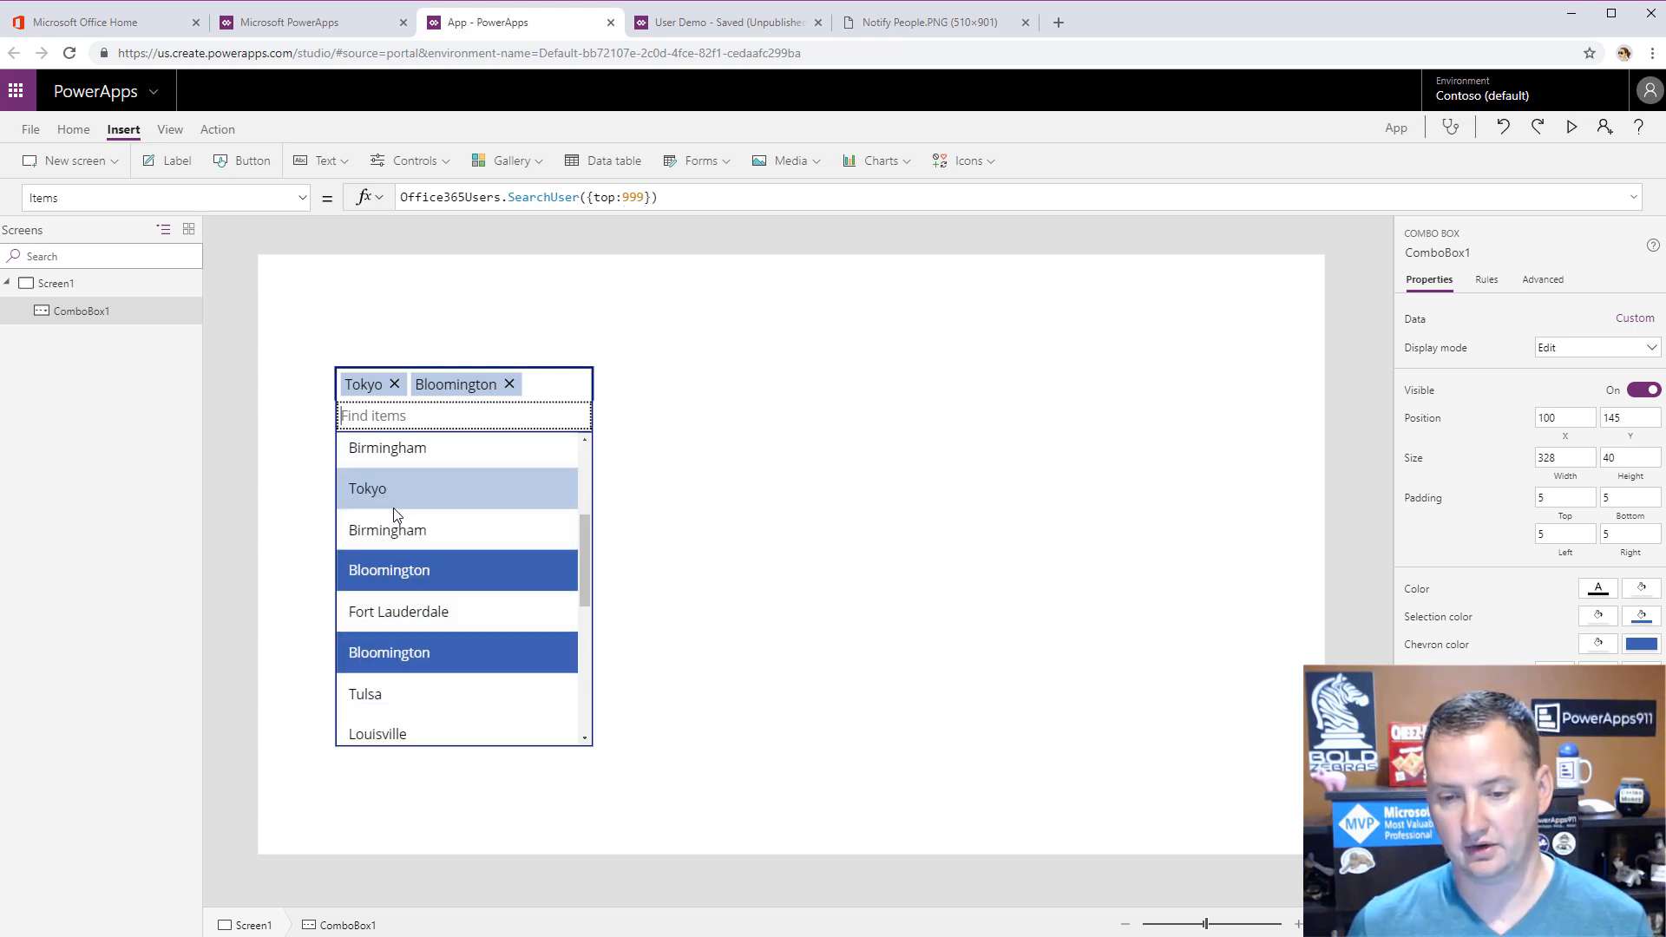
# - Close the combo box's list and try a top value of 1000 in its Items formula, checking the control for errors
pyautogui.press('Escape')
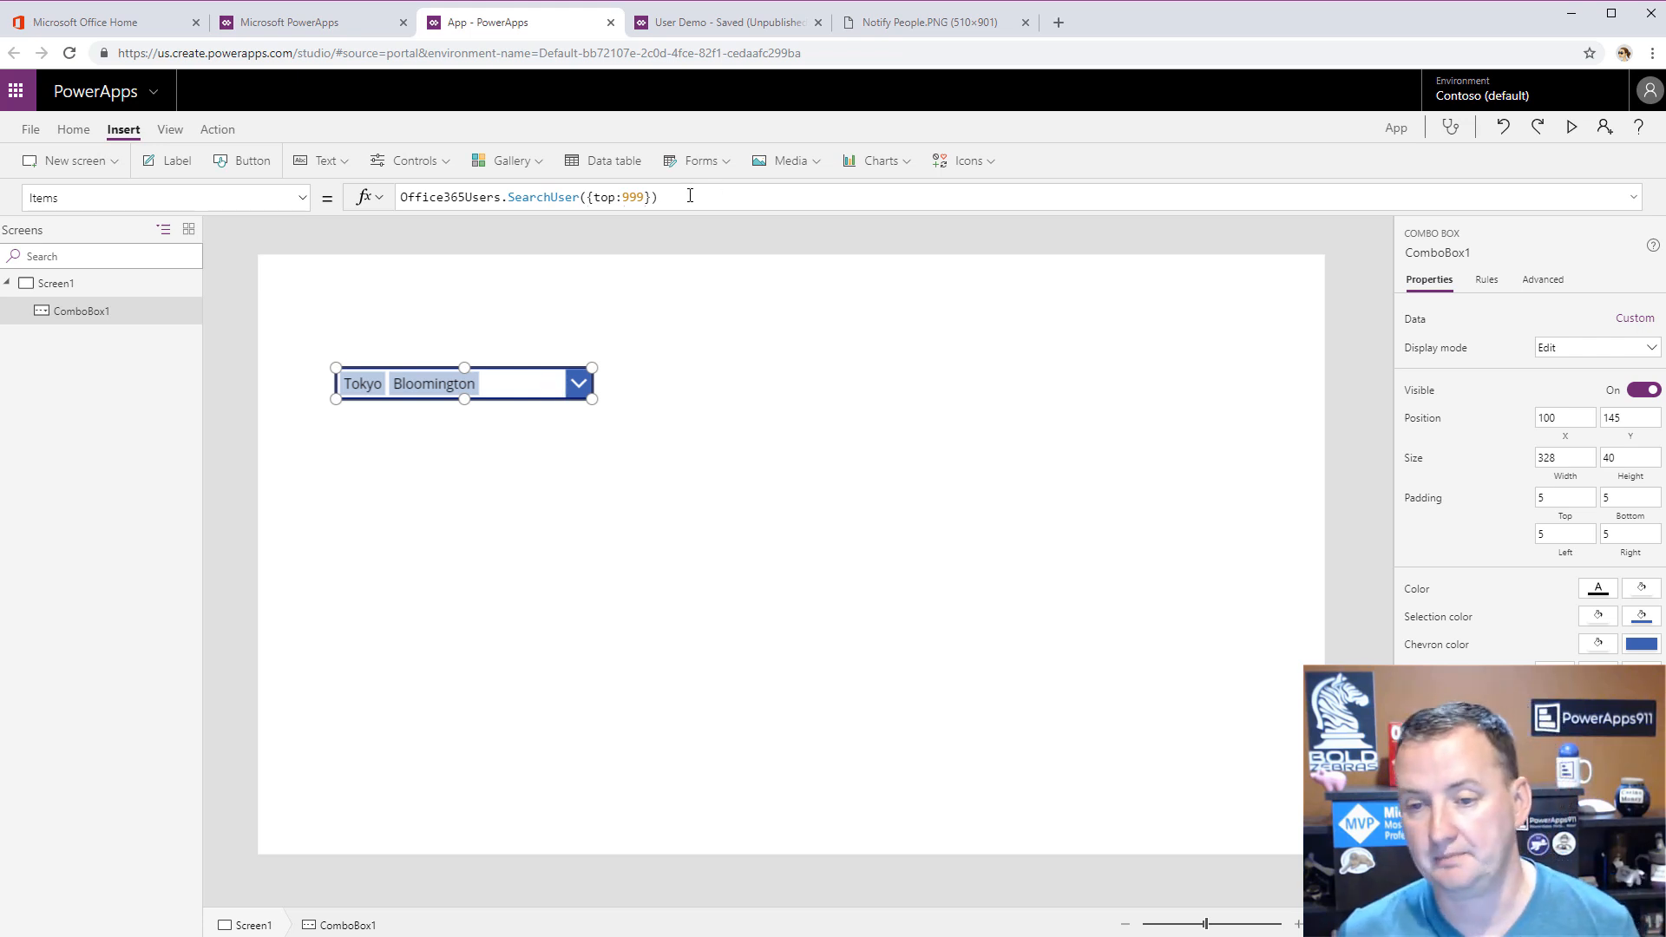
pyautogui.doubleClick(638, 198)
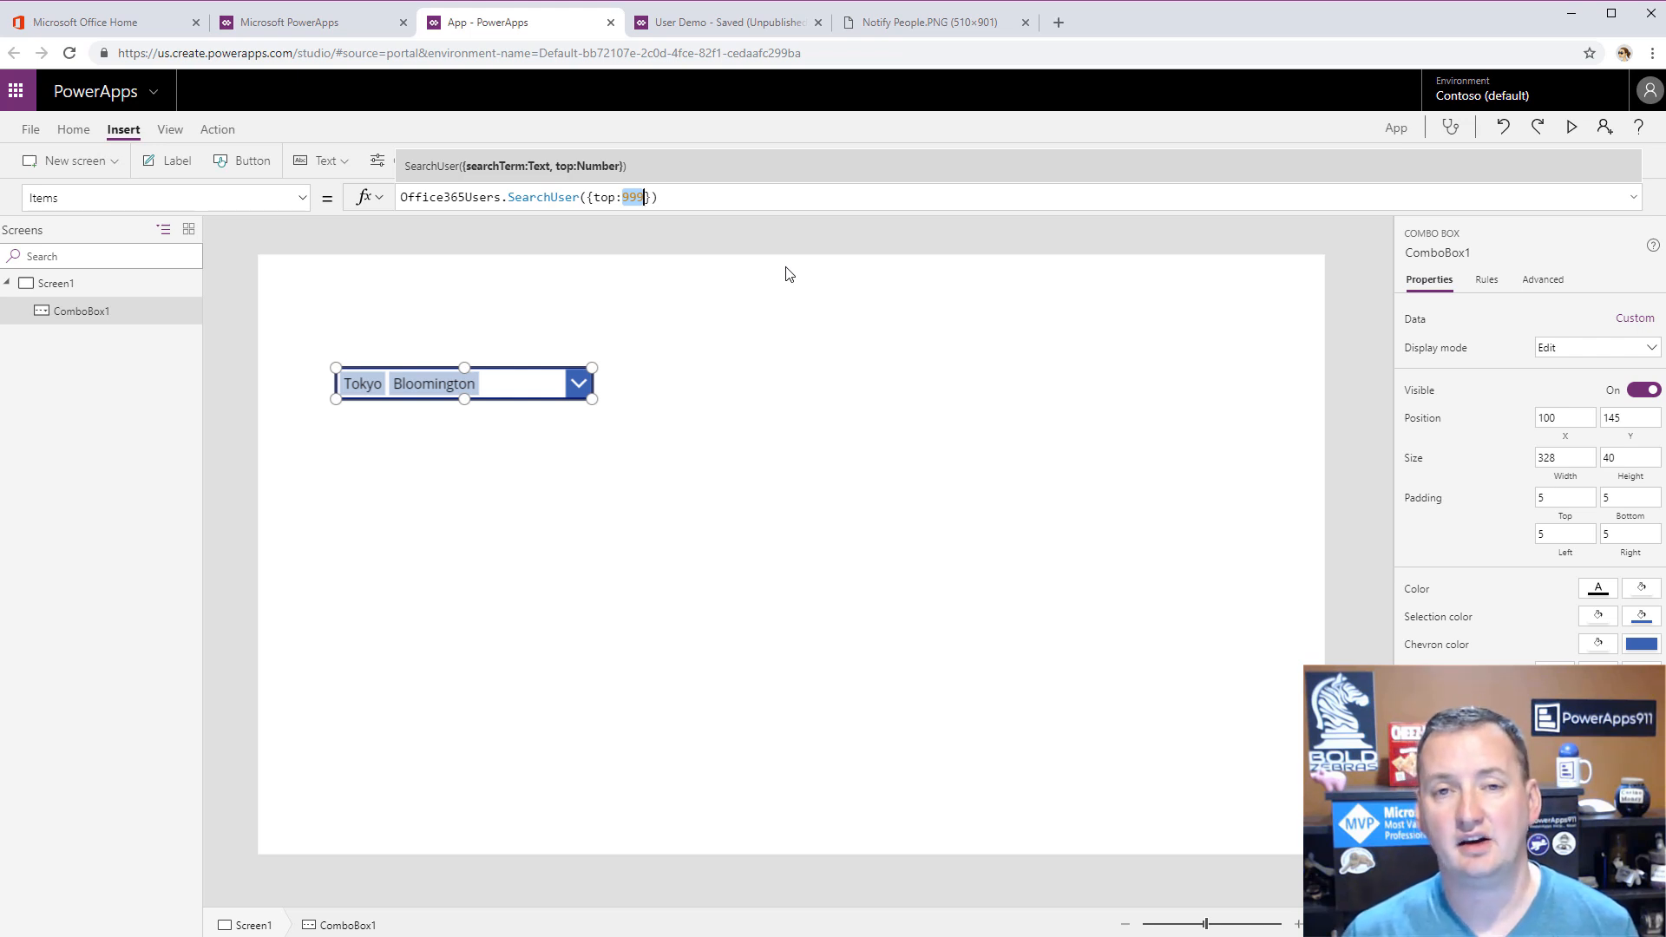
pyautogui.write('1000')
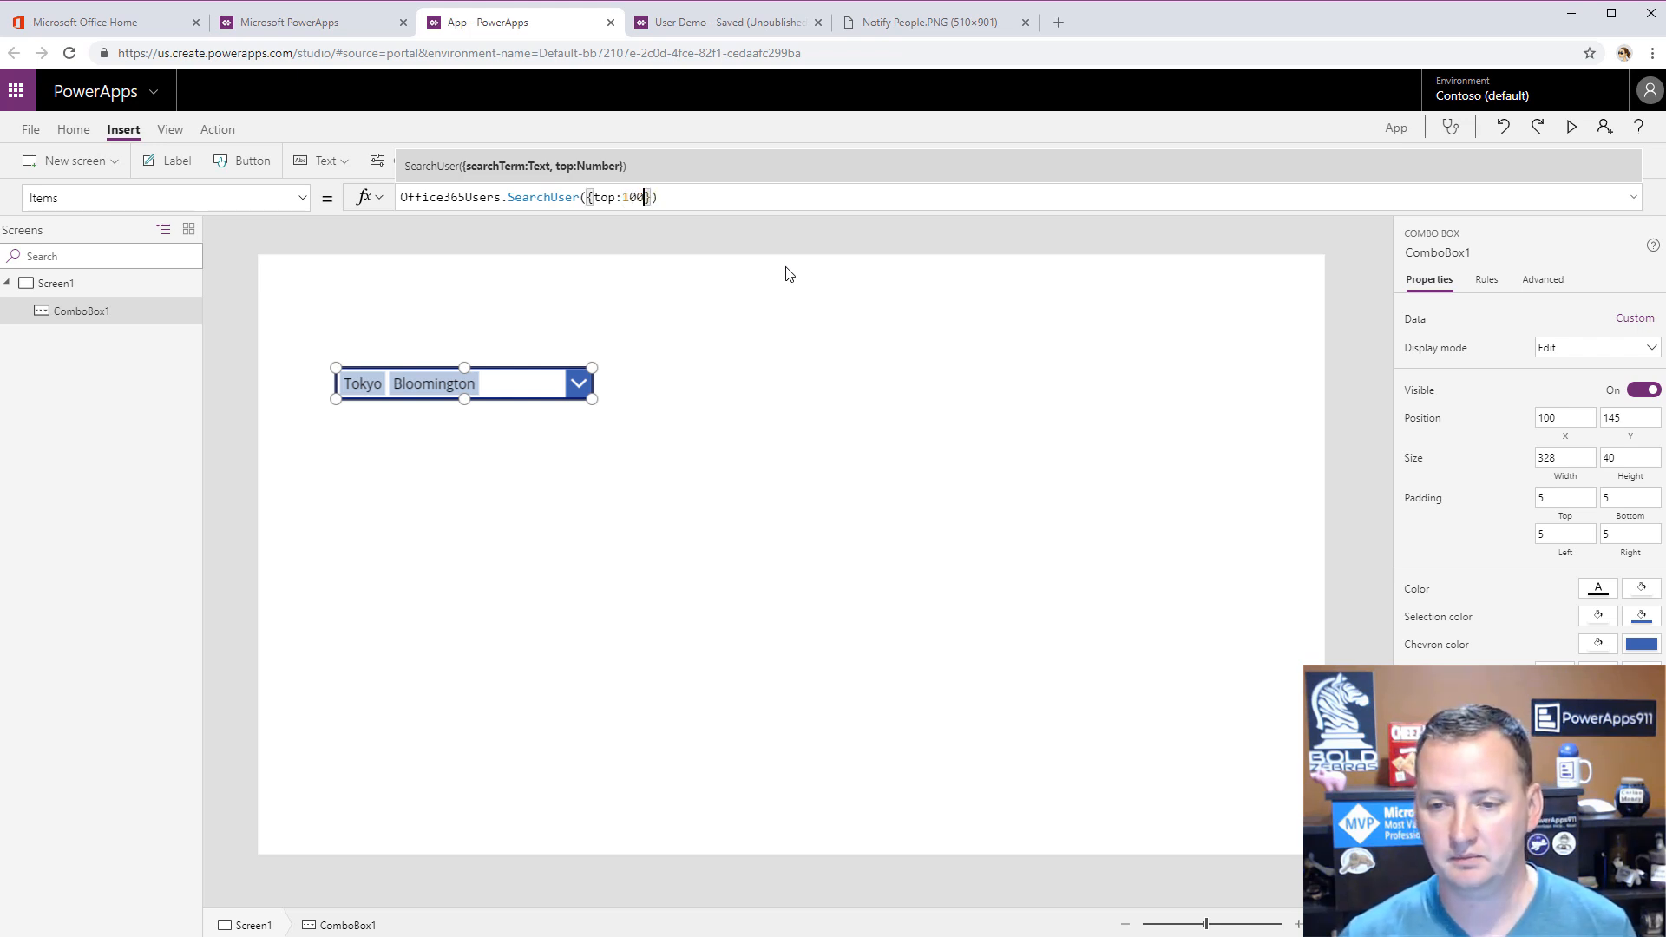
pyautogui.click(662, 439)
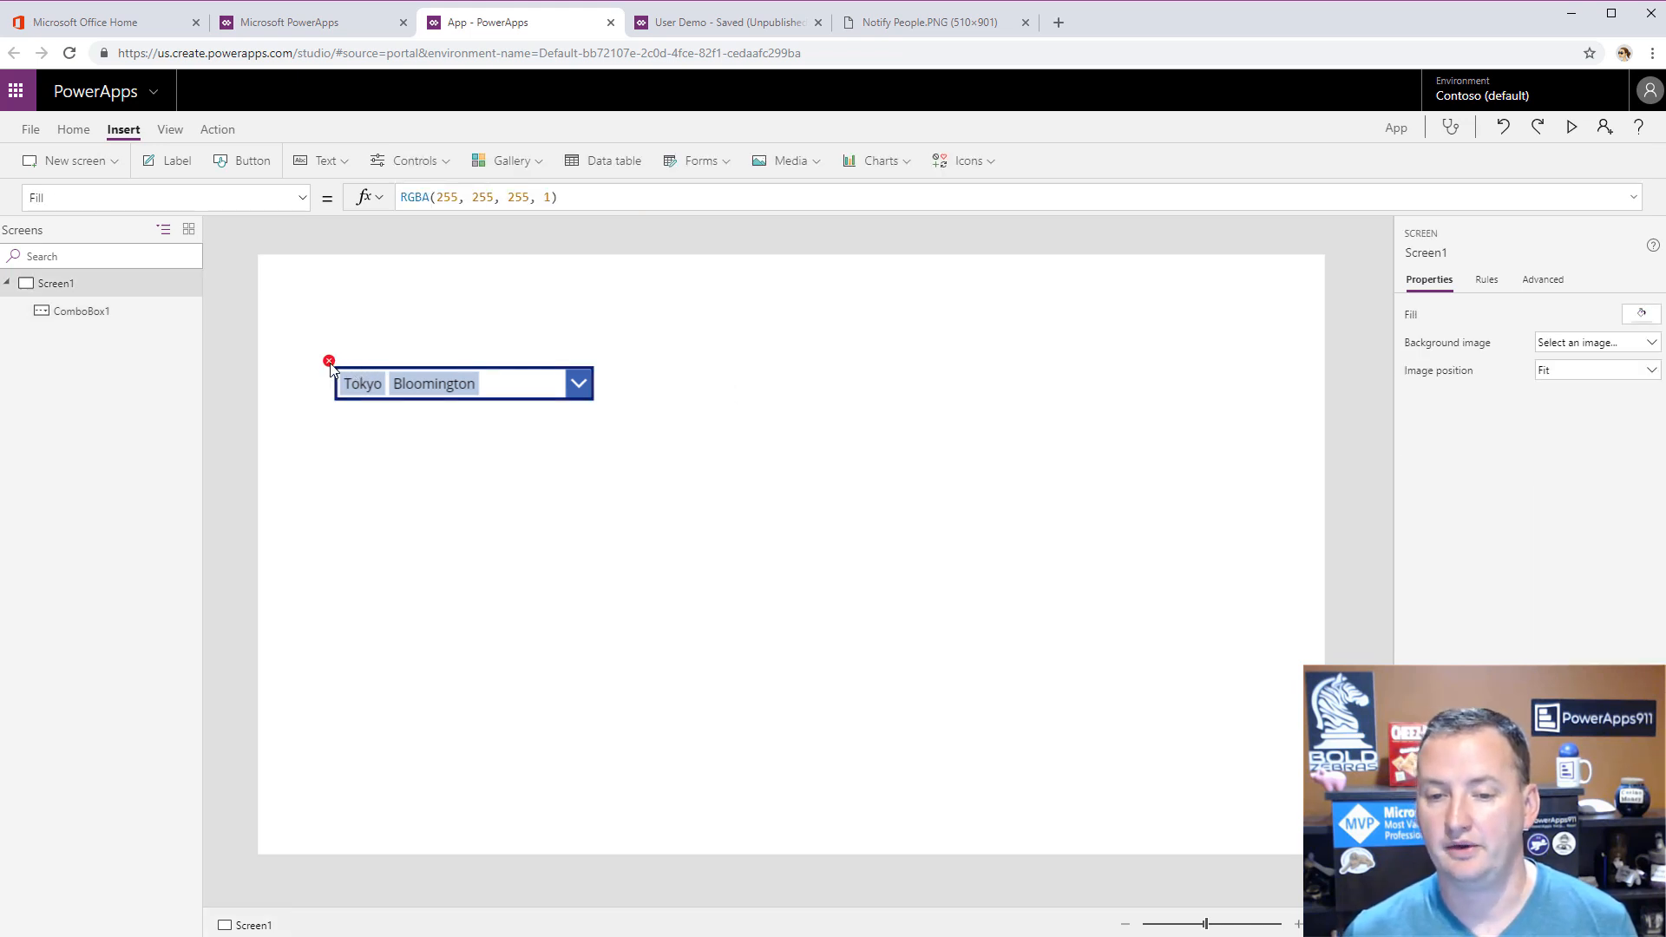
pyautogui.moveTo(329, 363)
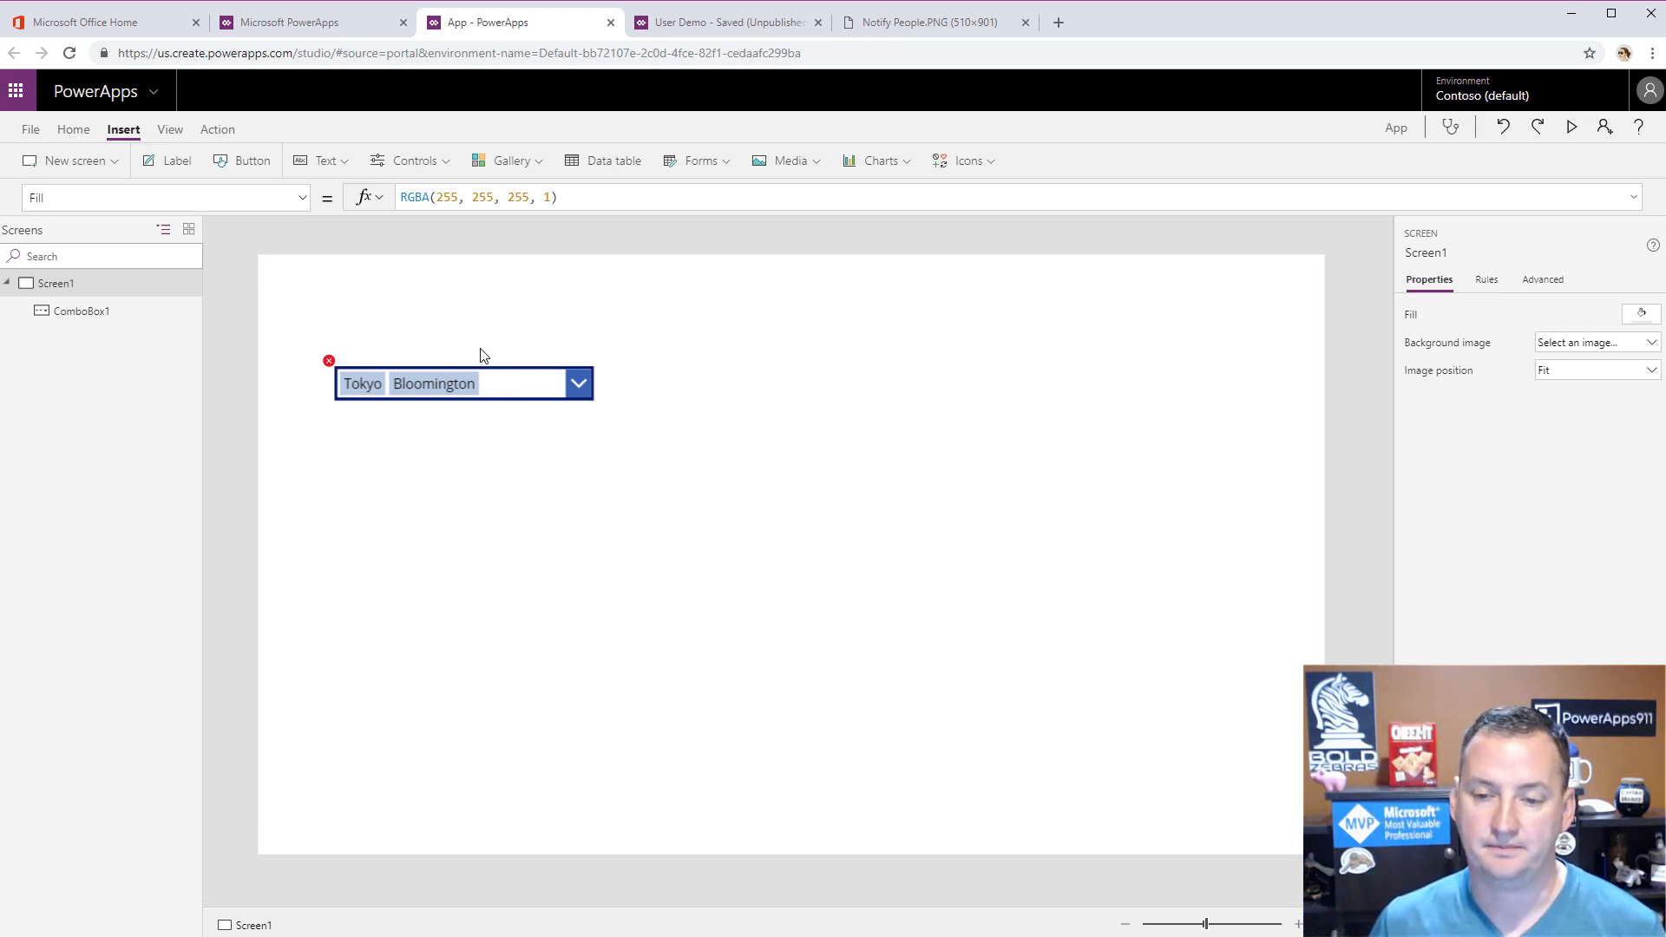
pyautogui.click(484, 387)
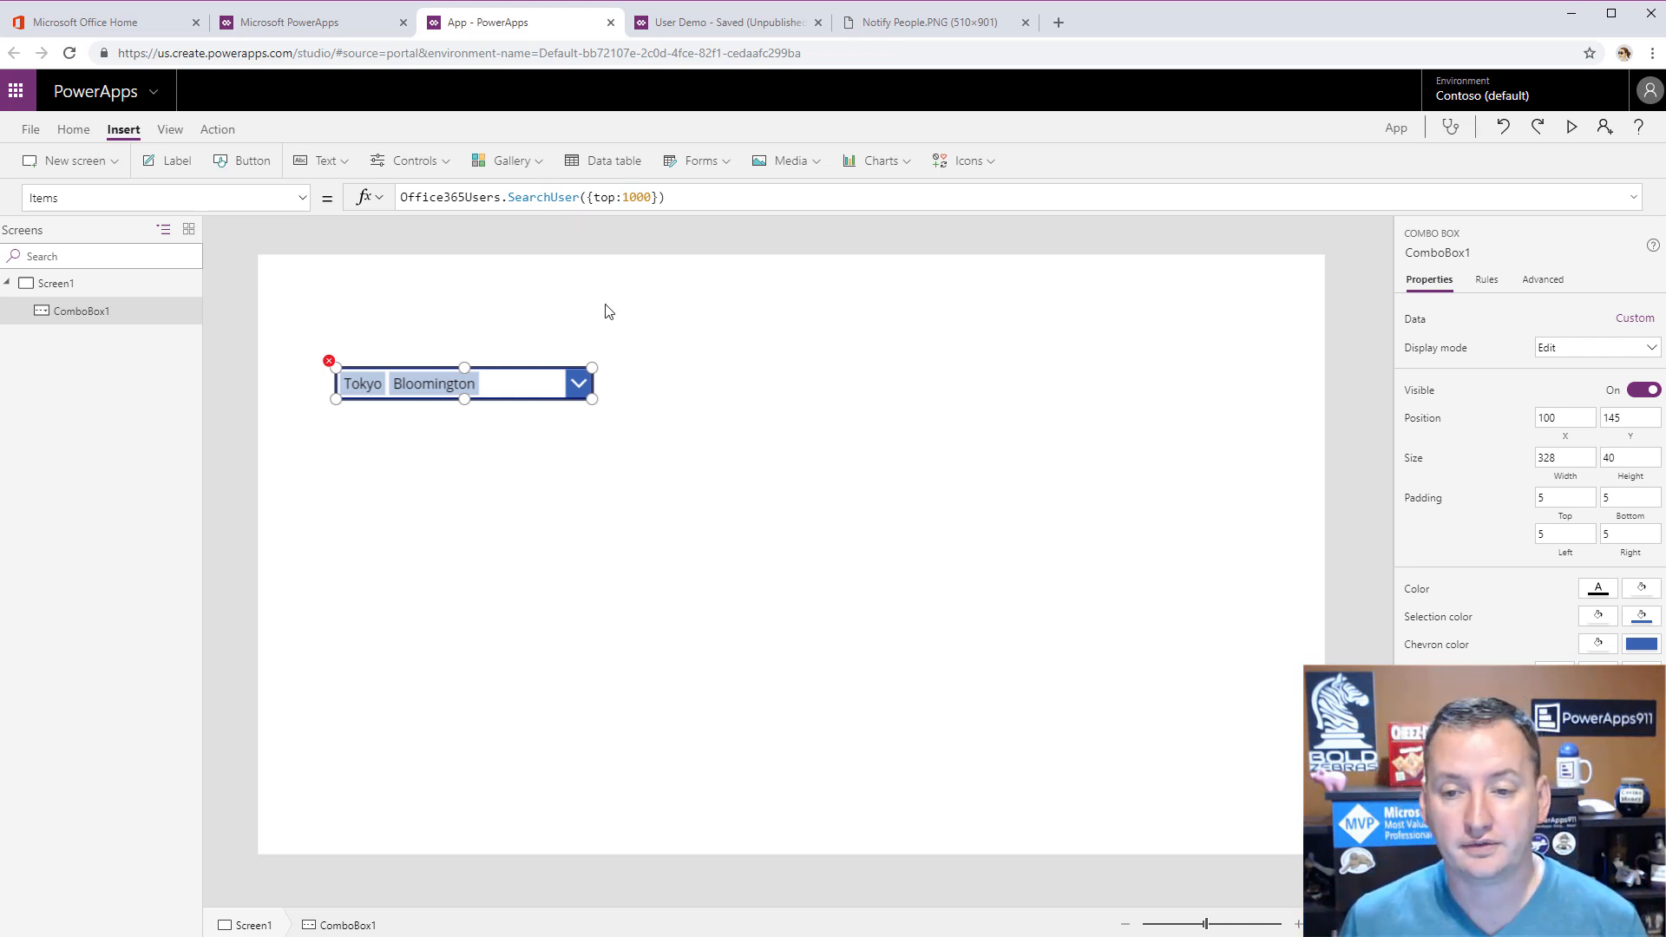
pyautogui.click(391, 329)
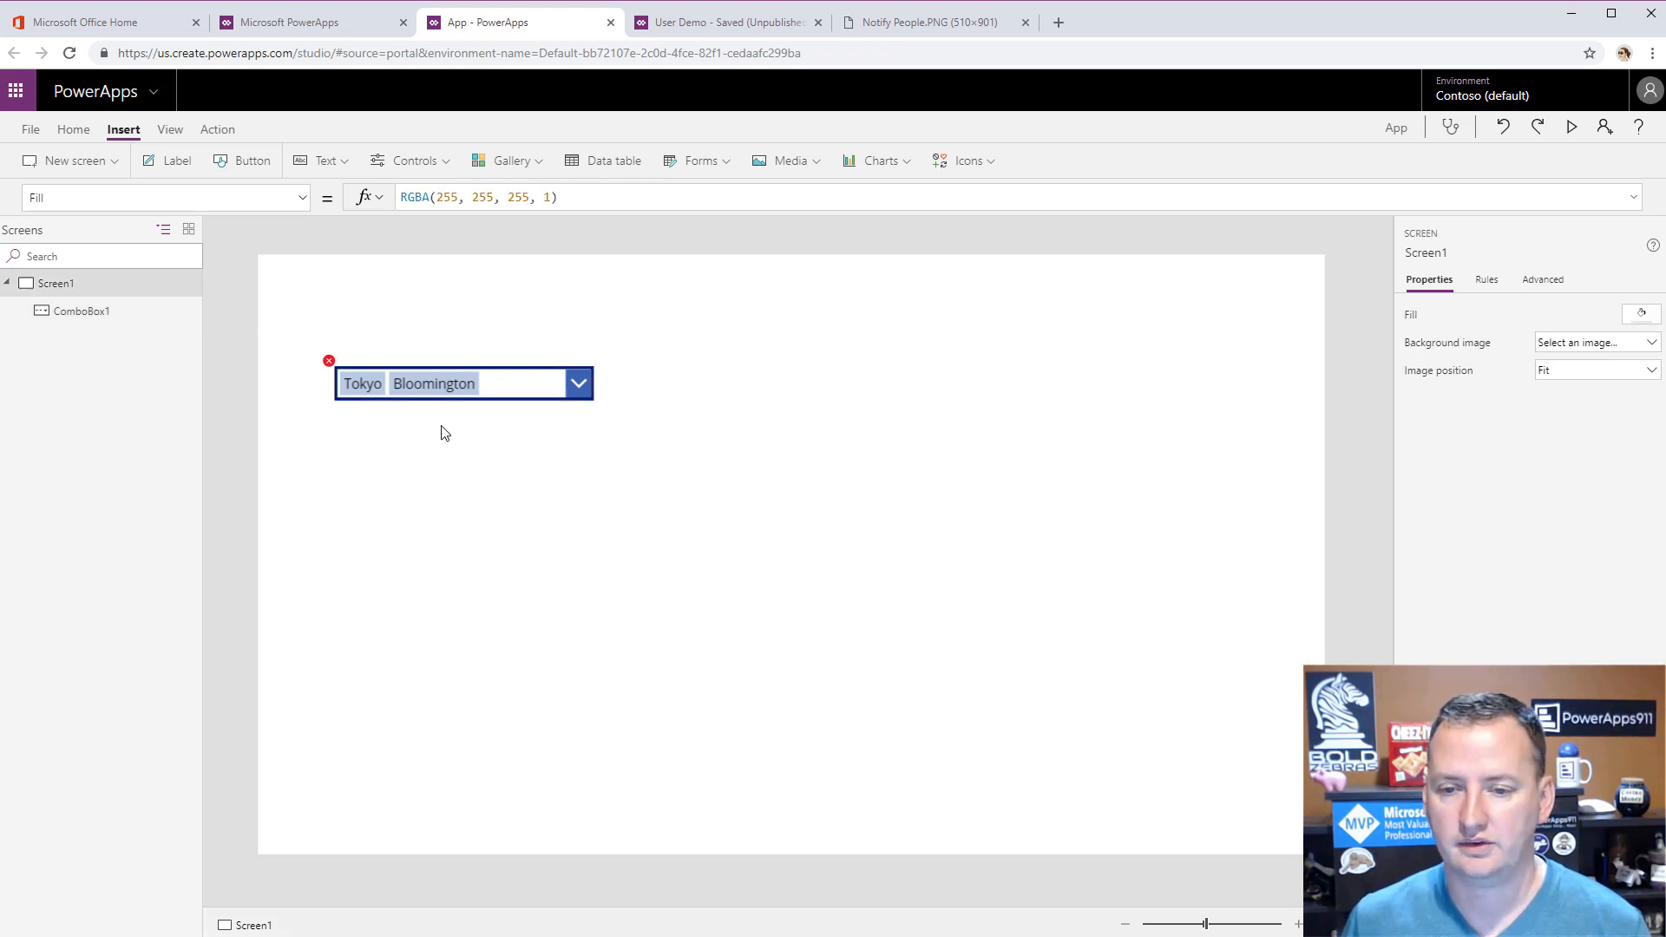
# - Set the top value in the combo box's Items formula to 500
pyautogui.click(516, 382)
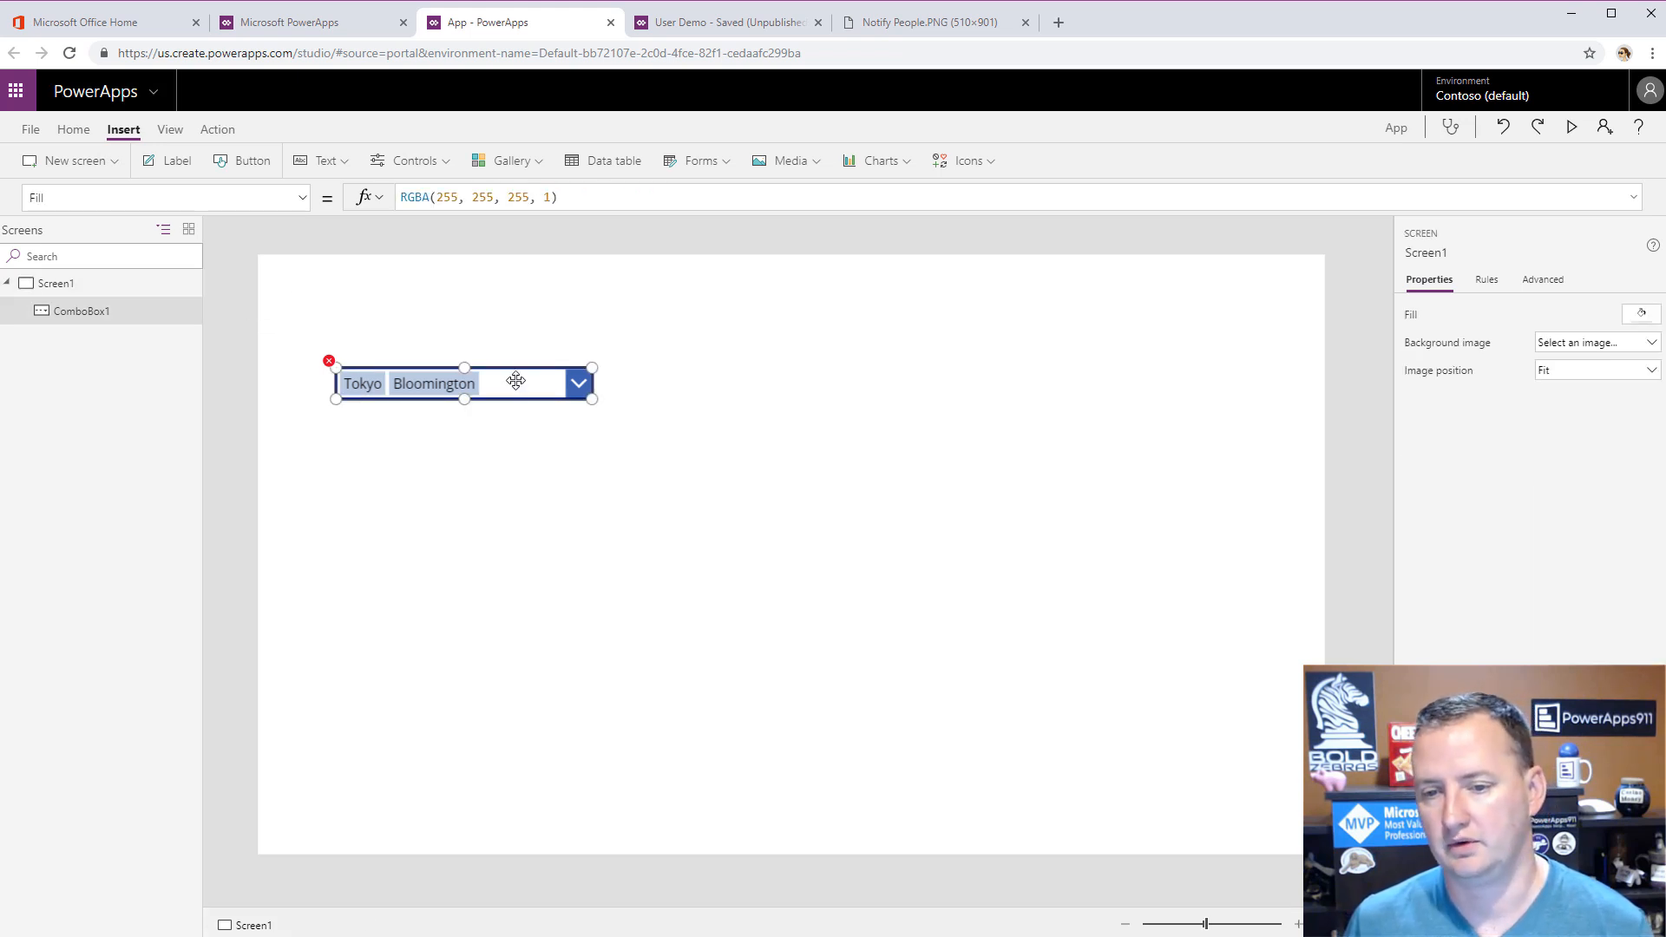
pyautogui.doubleClick(643, 197)
pyautogui.write('500')
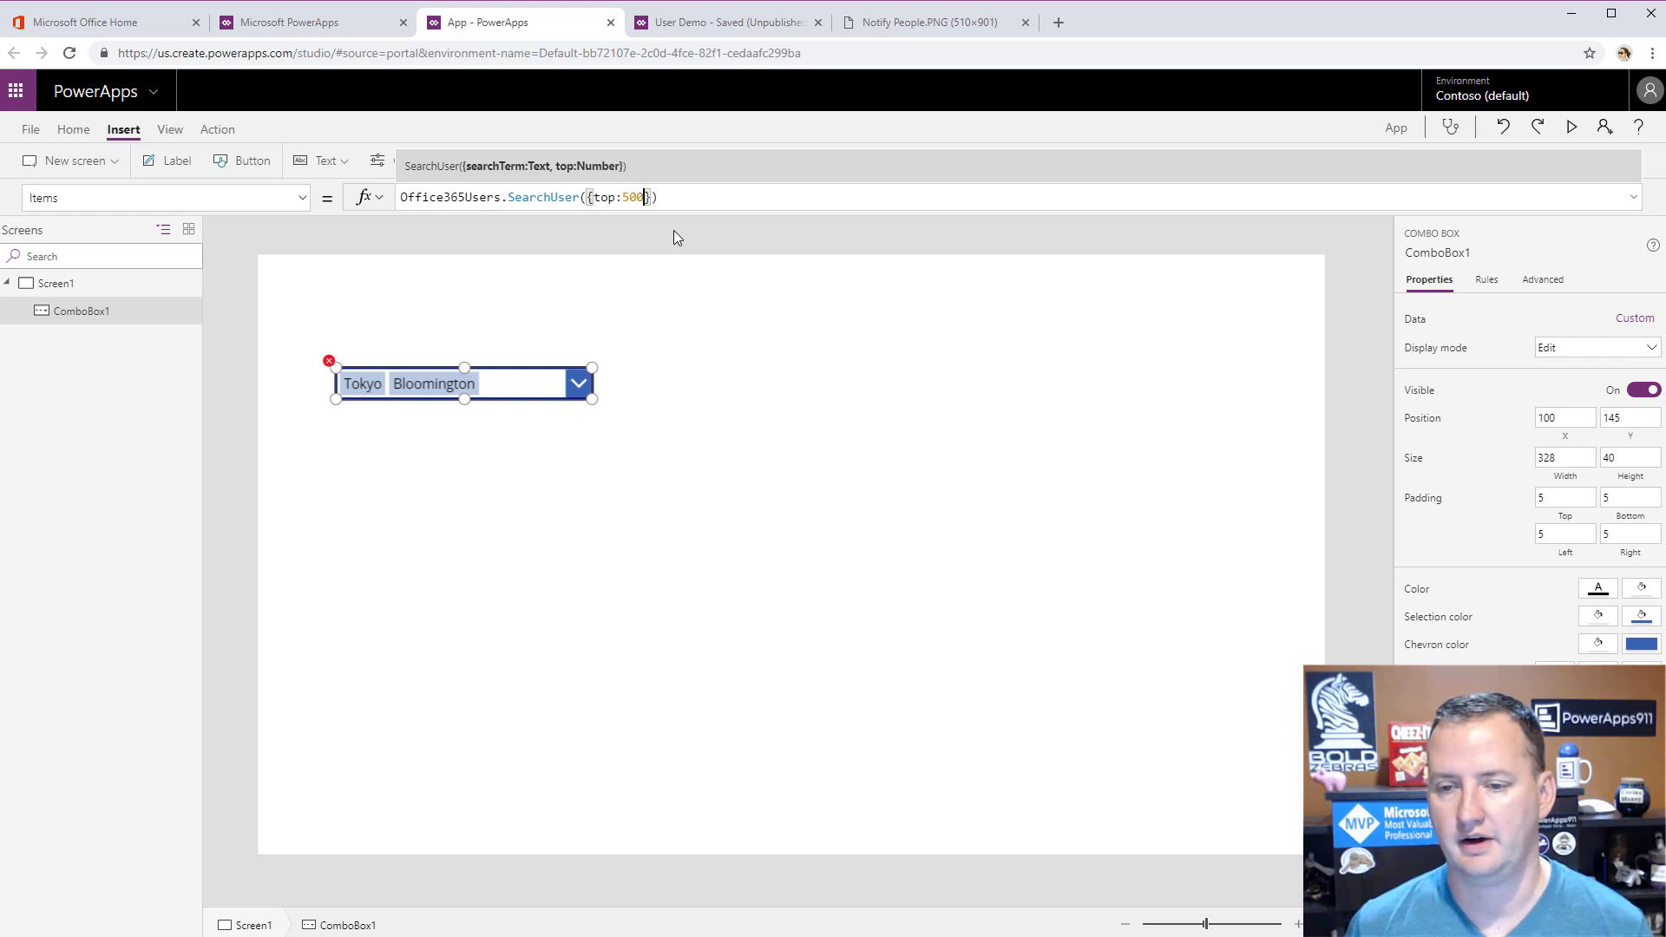
pyautogui.click(694, 364)
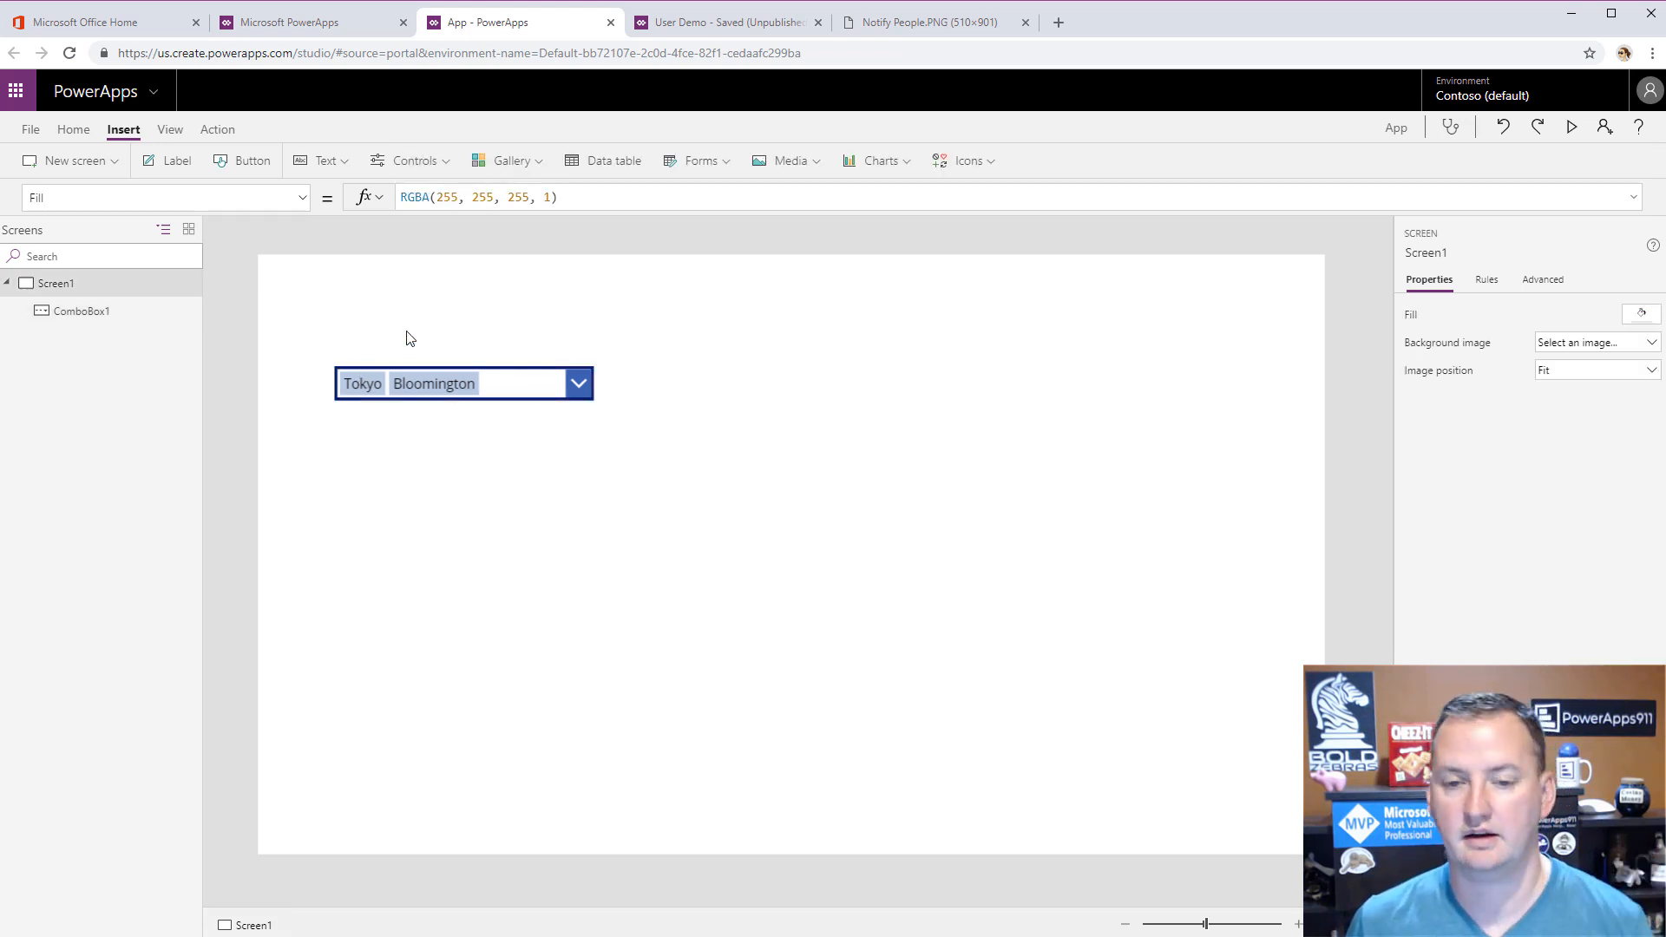
# - Insert a text input on Screen1 and place it just above the combo box, at about X 80, Y 80
pyautogui.click(178, 165)
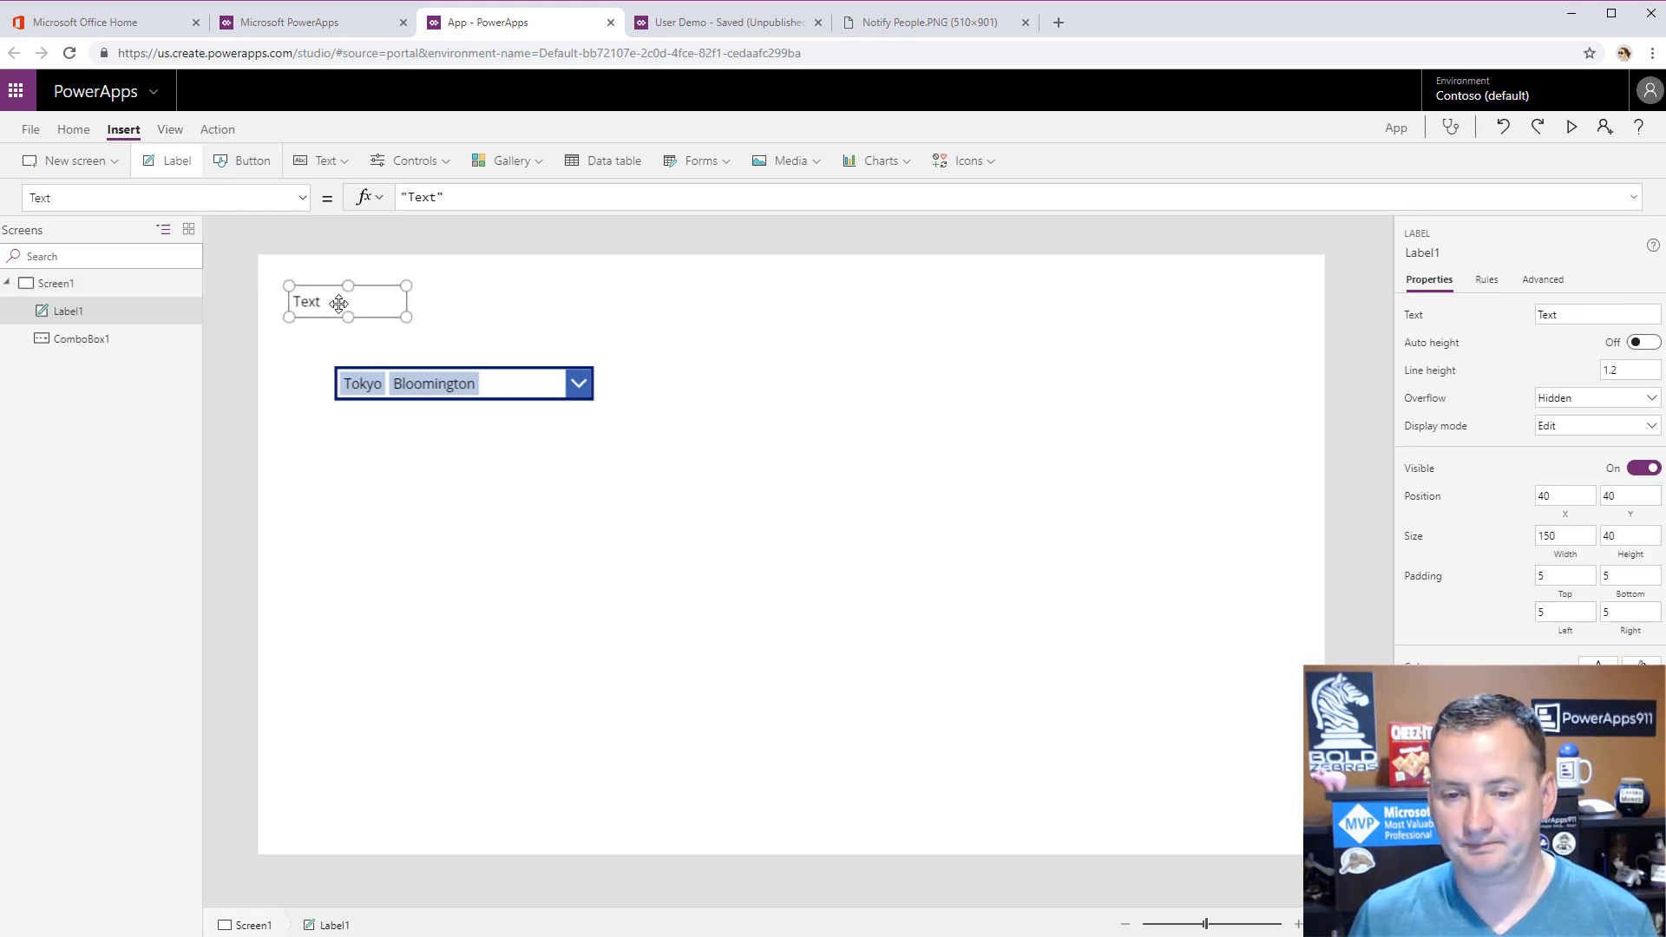
pyautogui.press('Delete')
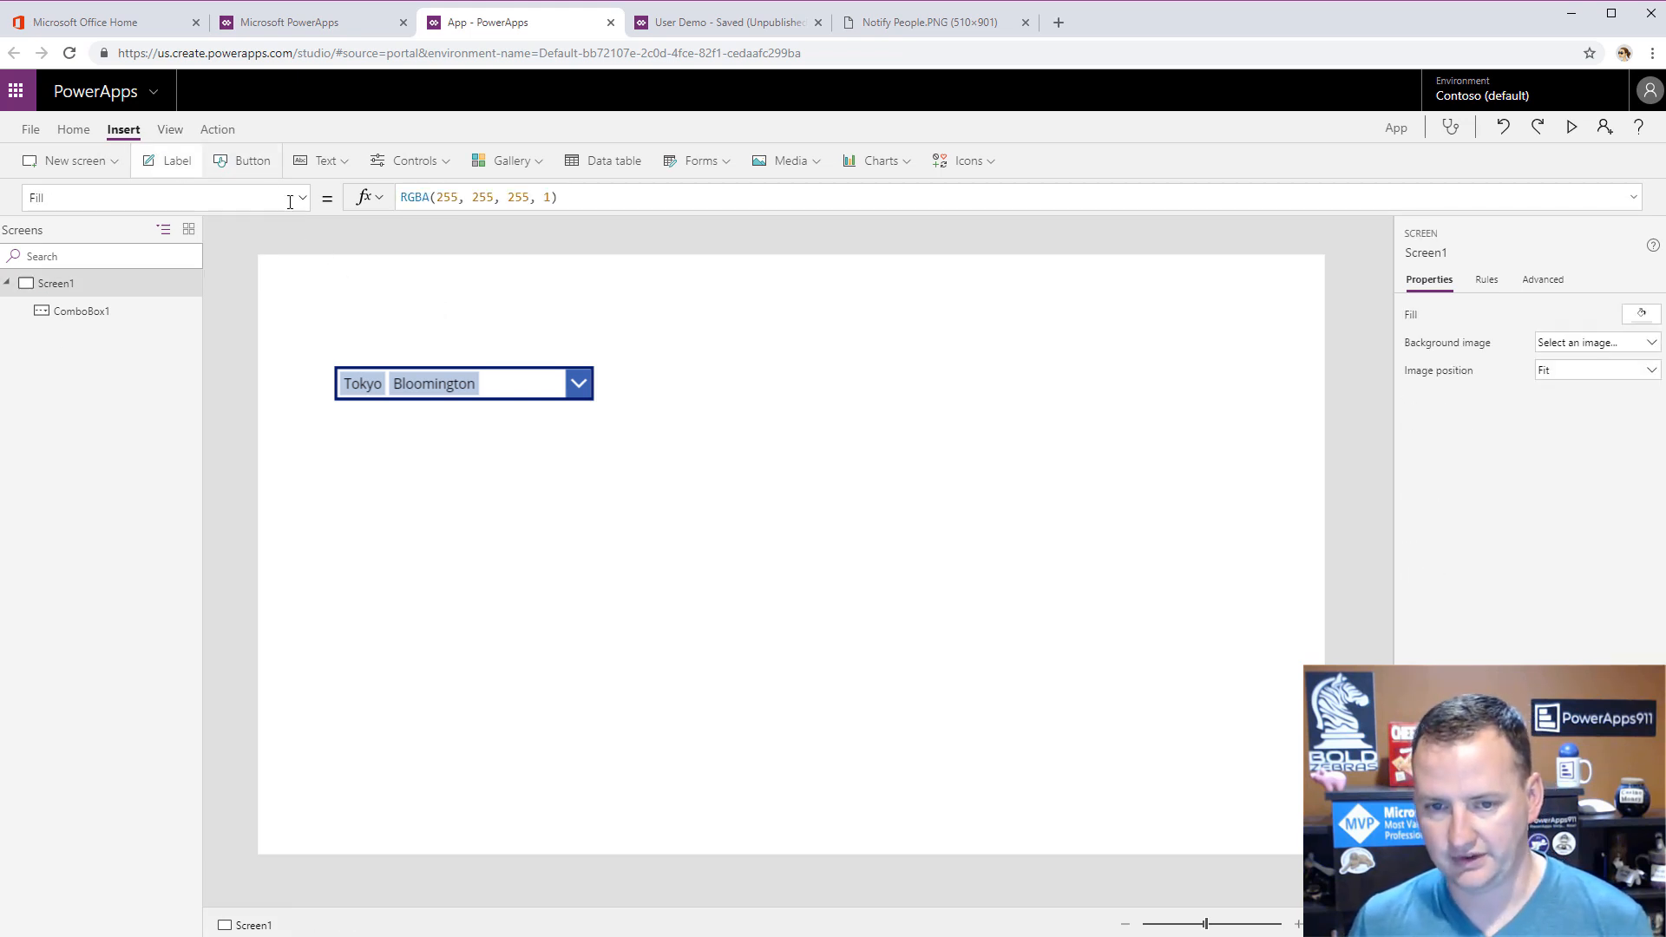
pyautogui.click(326, 160)
pyautogui.click(331, 244)
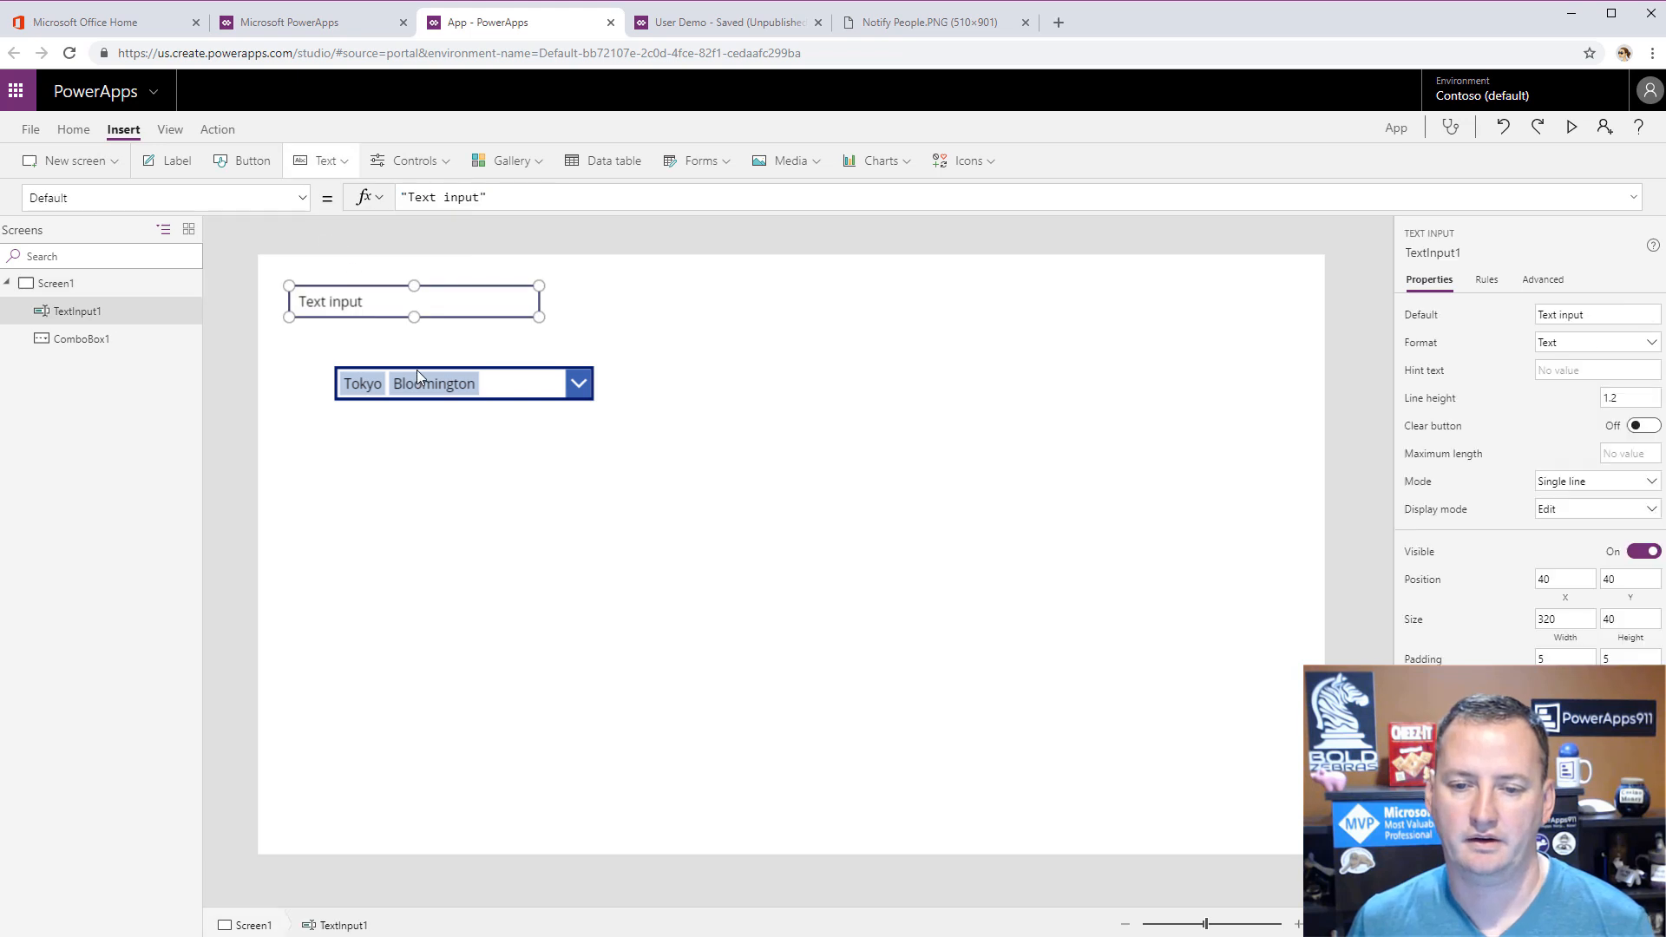
pyautogui.moveTo(368, 290); pyautogui.dragTo(432, 317)
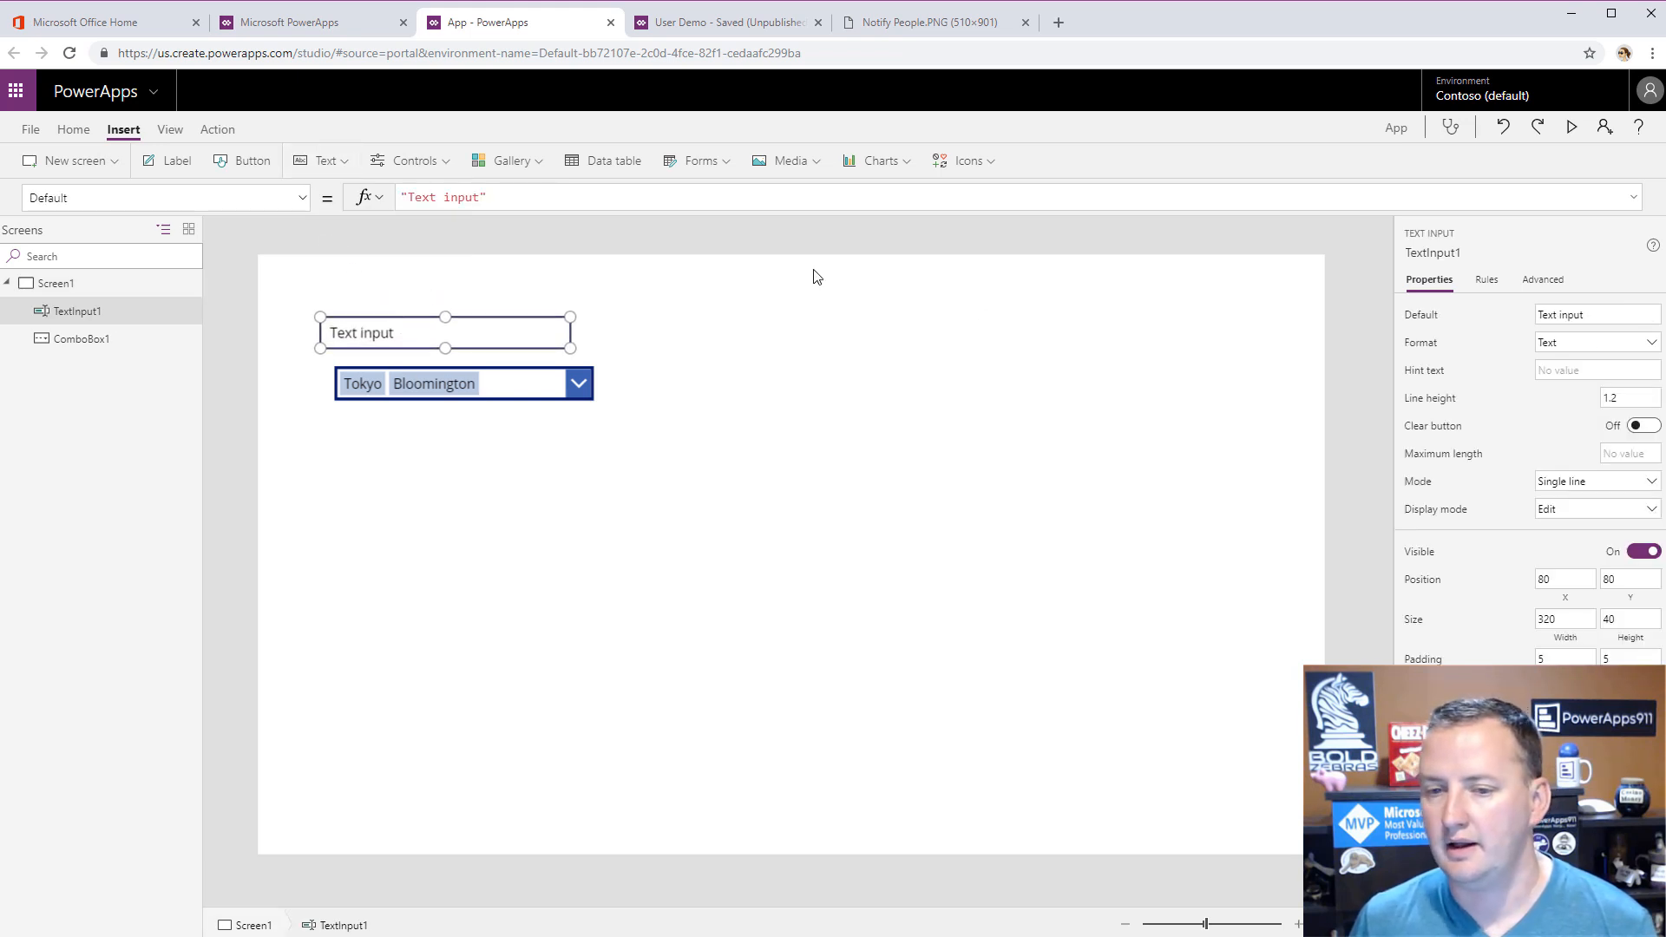
# - Clear the text input's default value and set its hint text to "Start typing a user name to search"
pyautogui.click(1611, 315)
pyautogui.press('BackSpace')
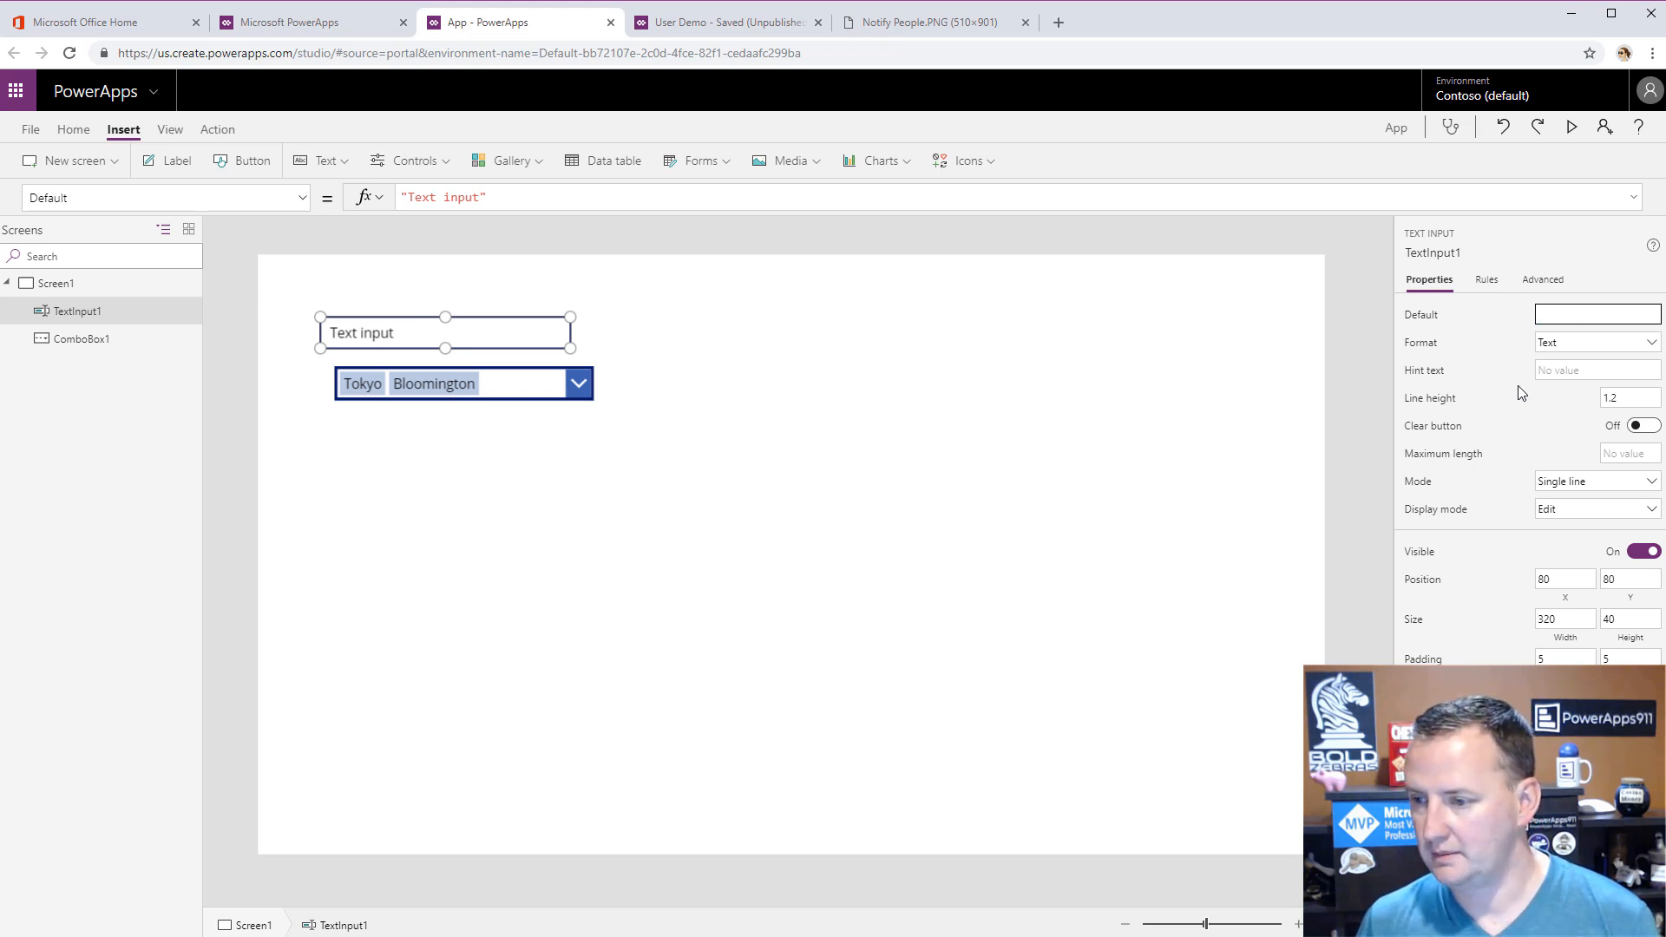
pyautogui.click(1553, 371)
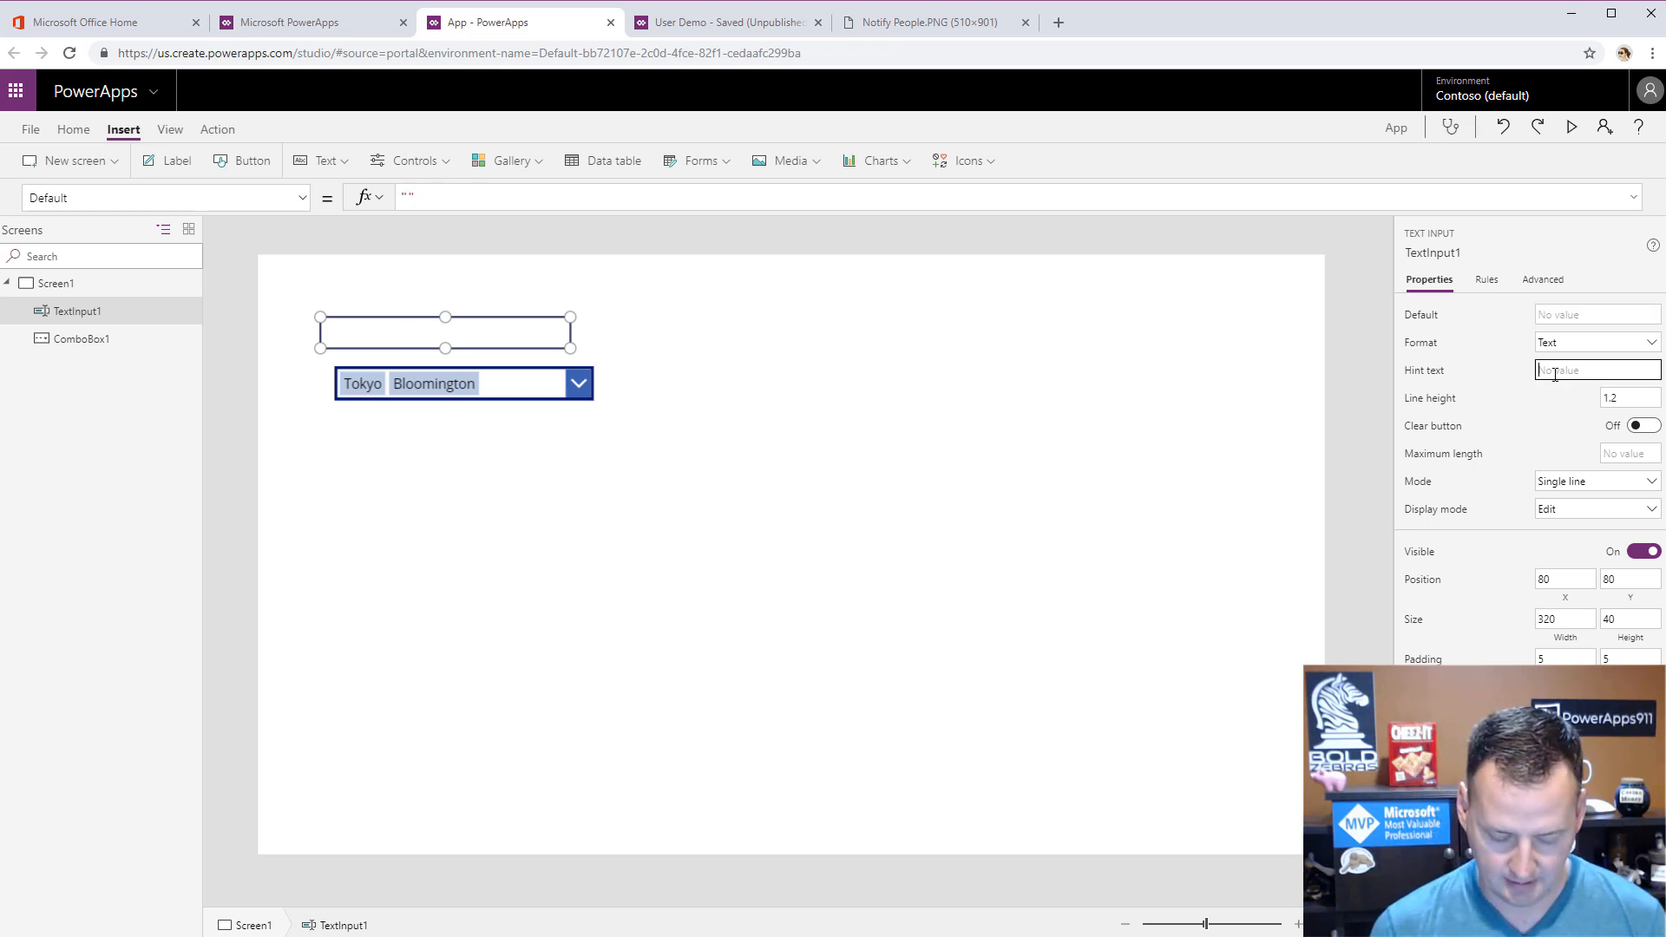
pyautogui.write('Start ')
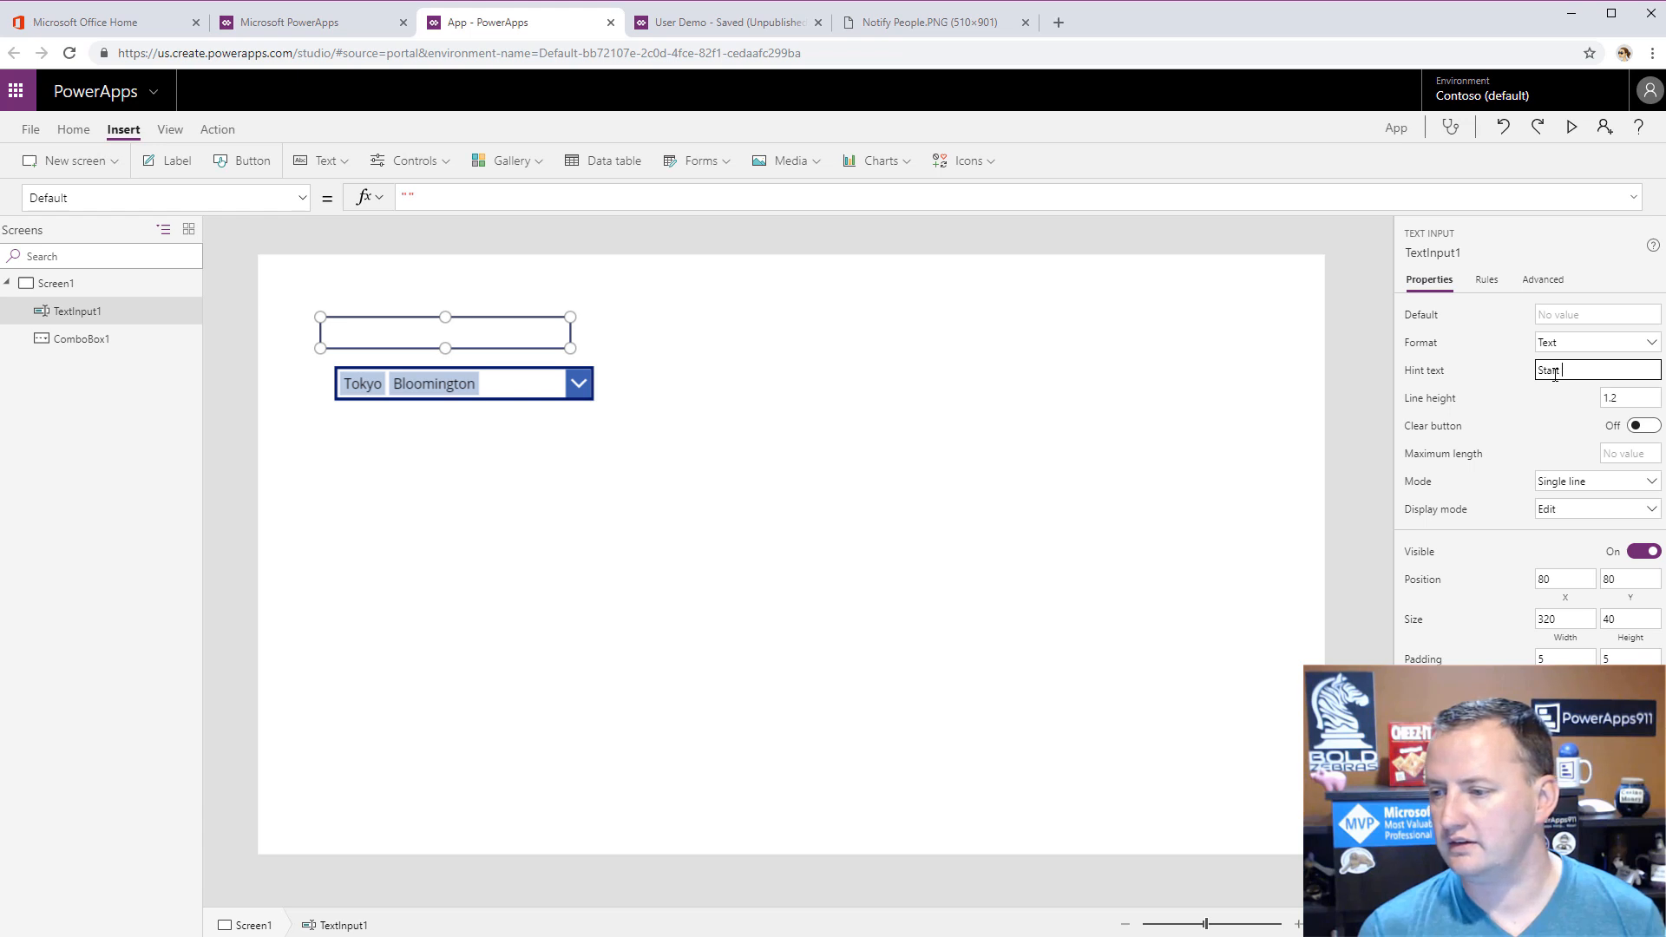
pyautogui.write('typing a user')
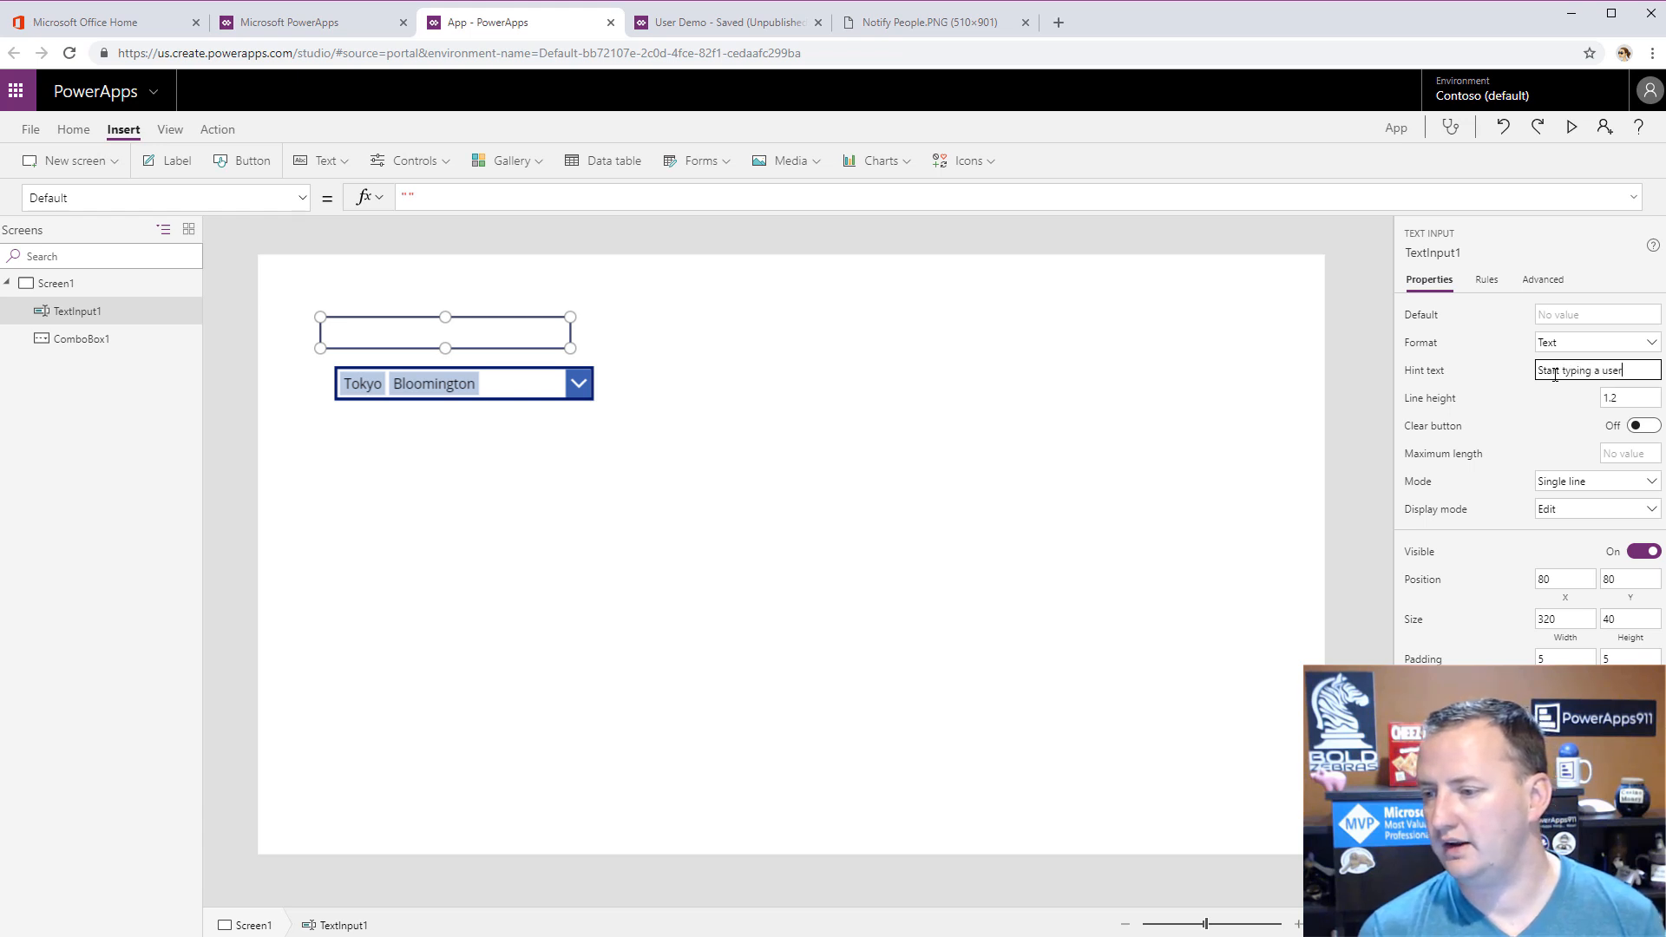
pyautogui.write(' name to search')
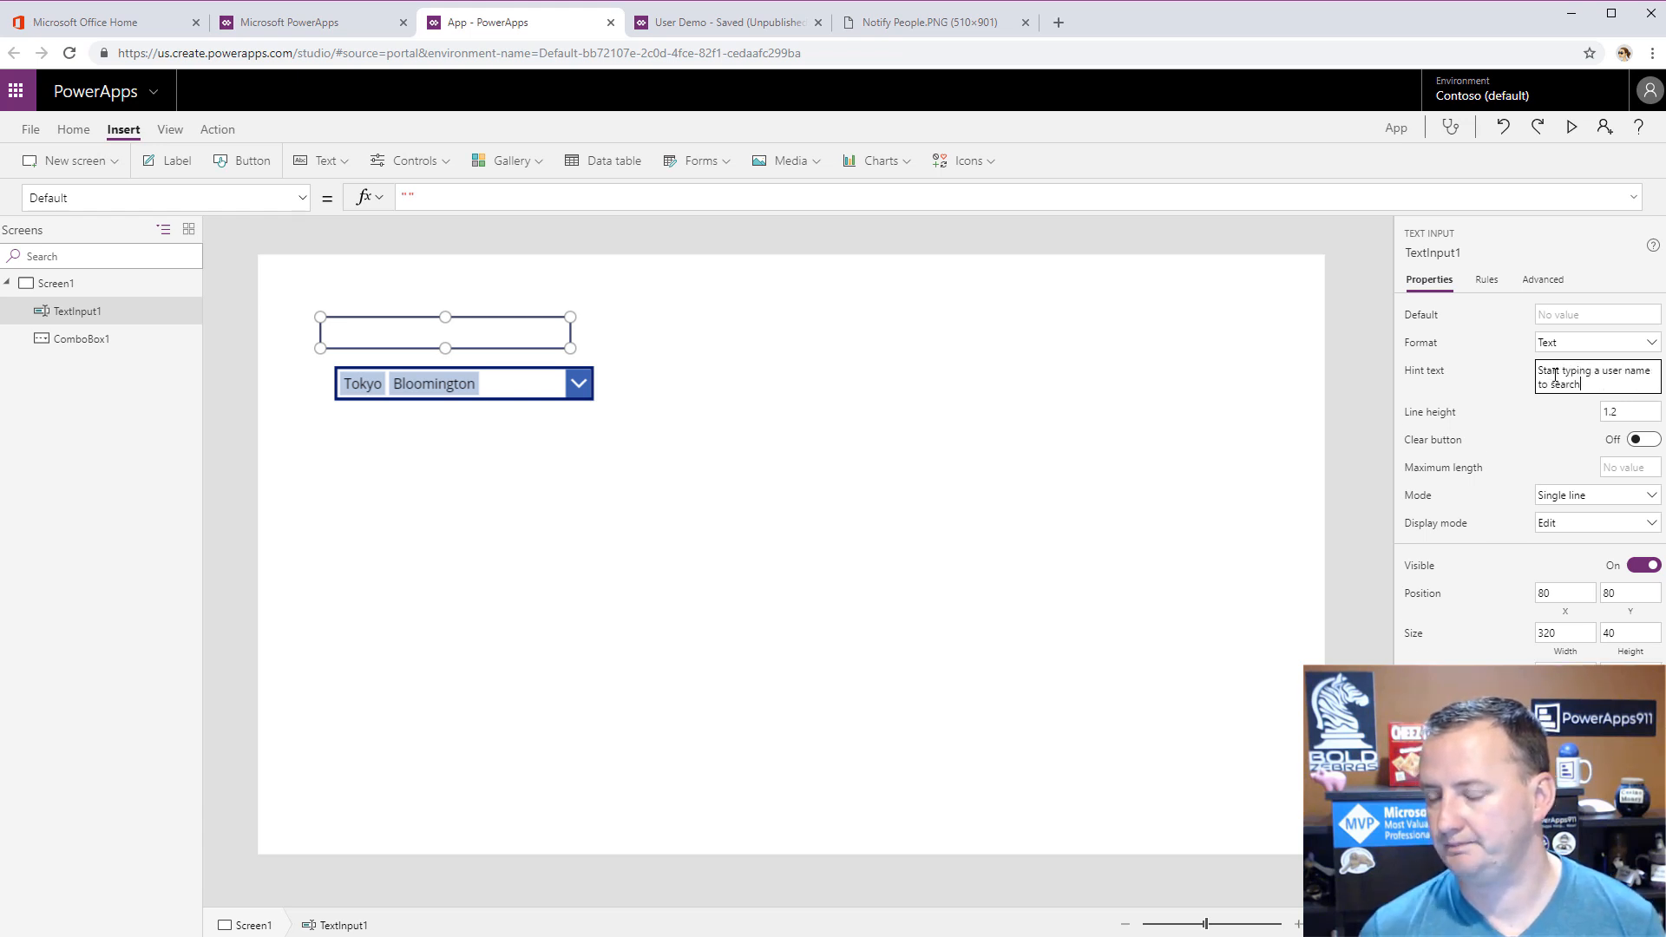
pyautogui.click(992, 543)
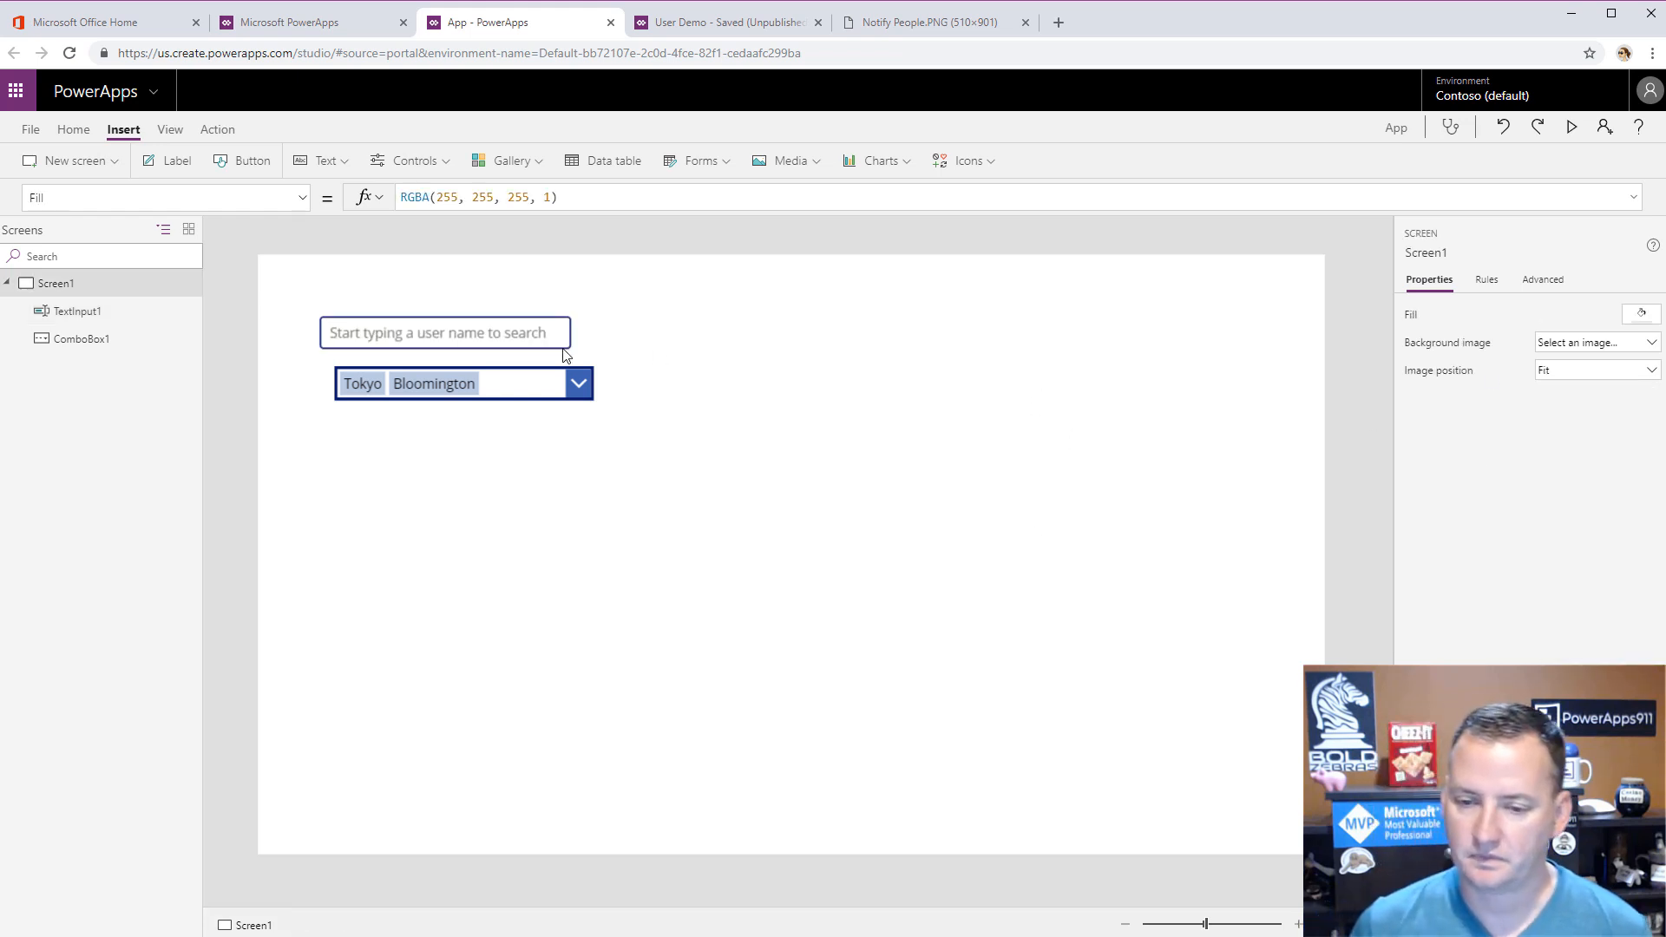
# - Preview the app, enter a user's first name in the new text input, and exit the preview
pyautogui.click(1572, 127)
pyautogui.click(327, 194)
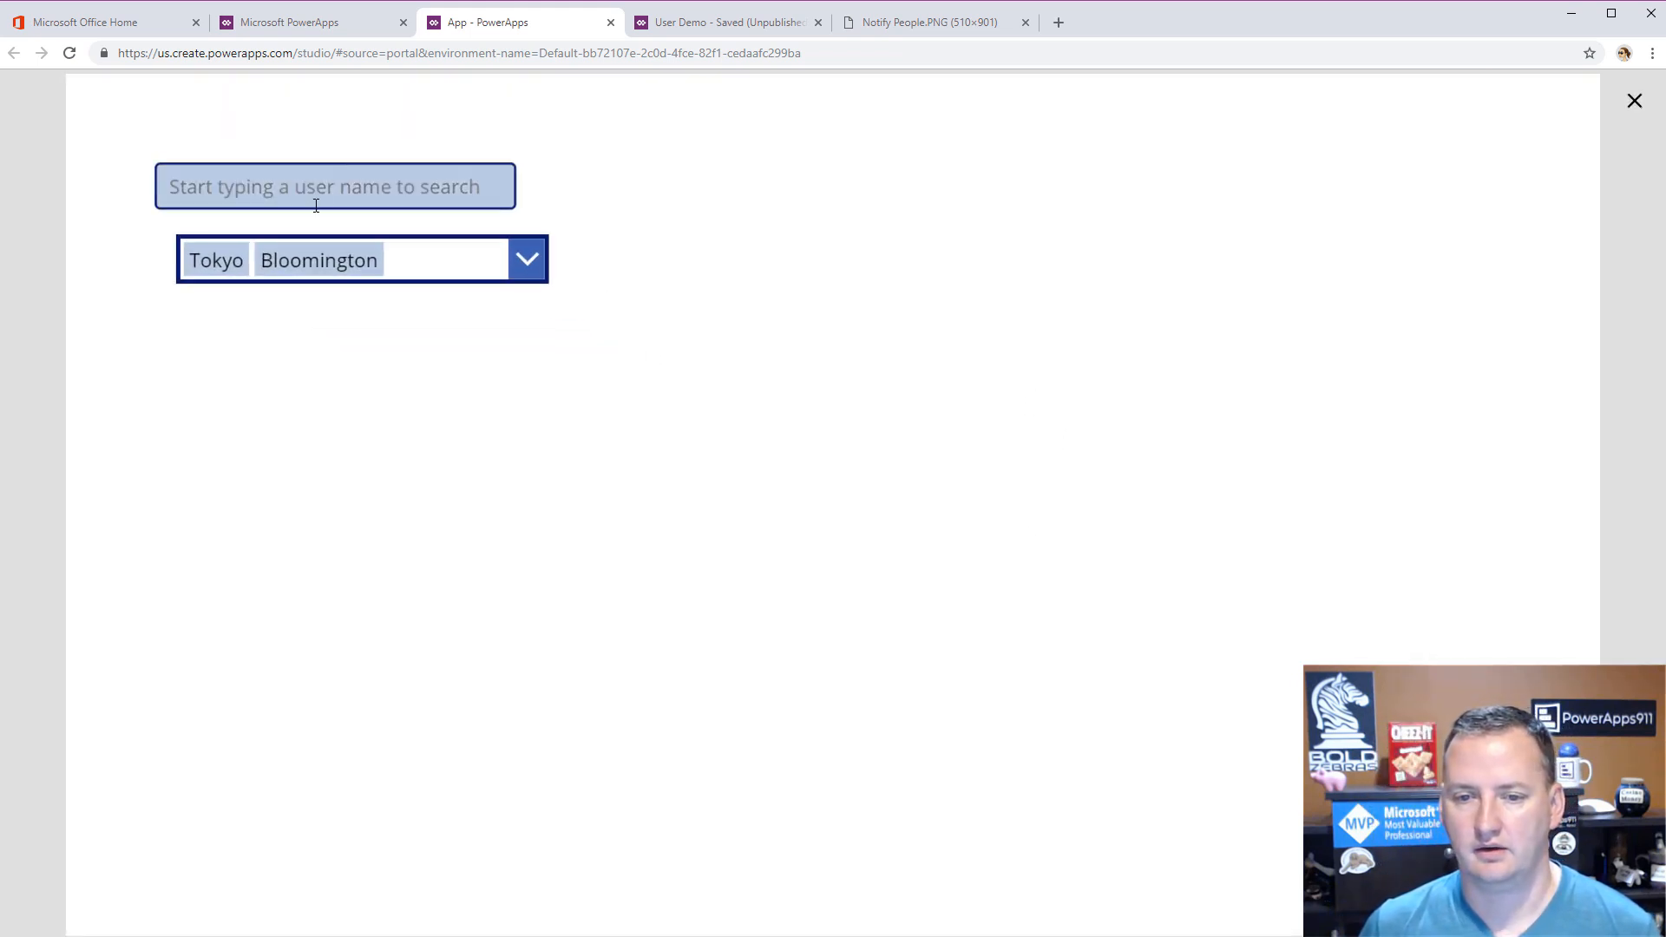
pyautogui.write('rrdsr')
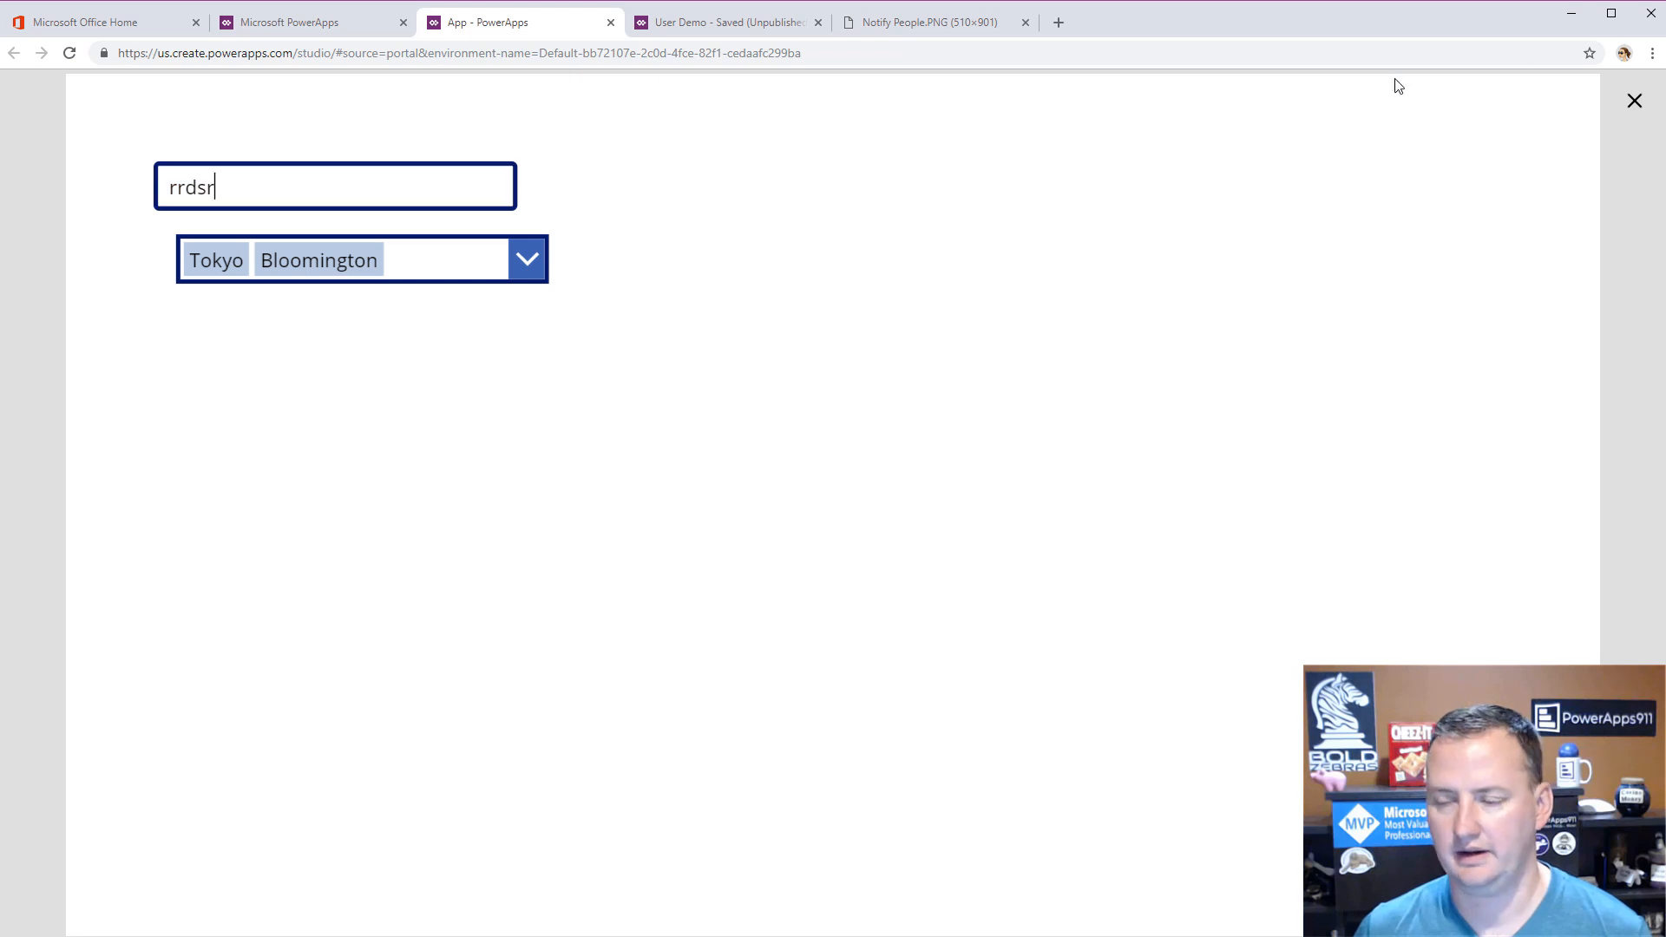
pyautogui.doubleClick(211, 191)
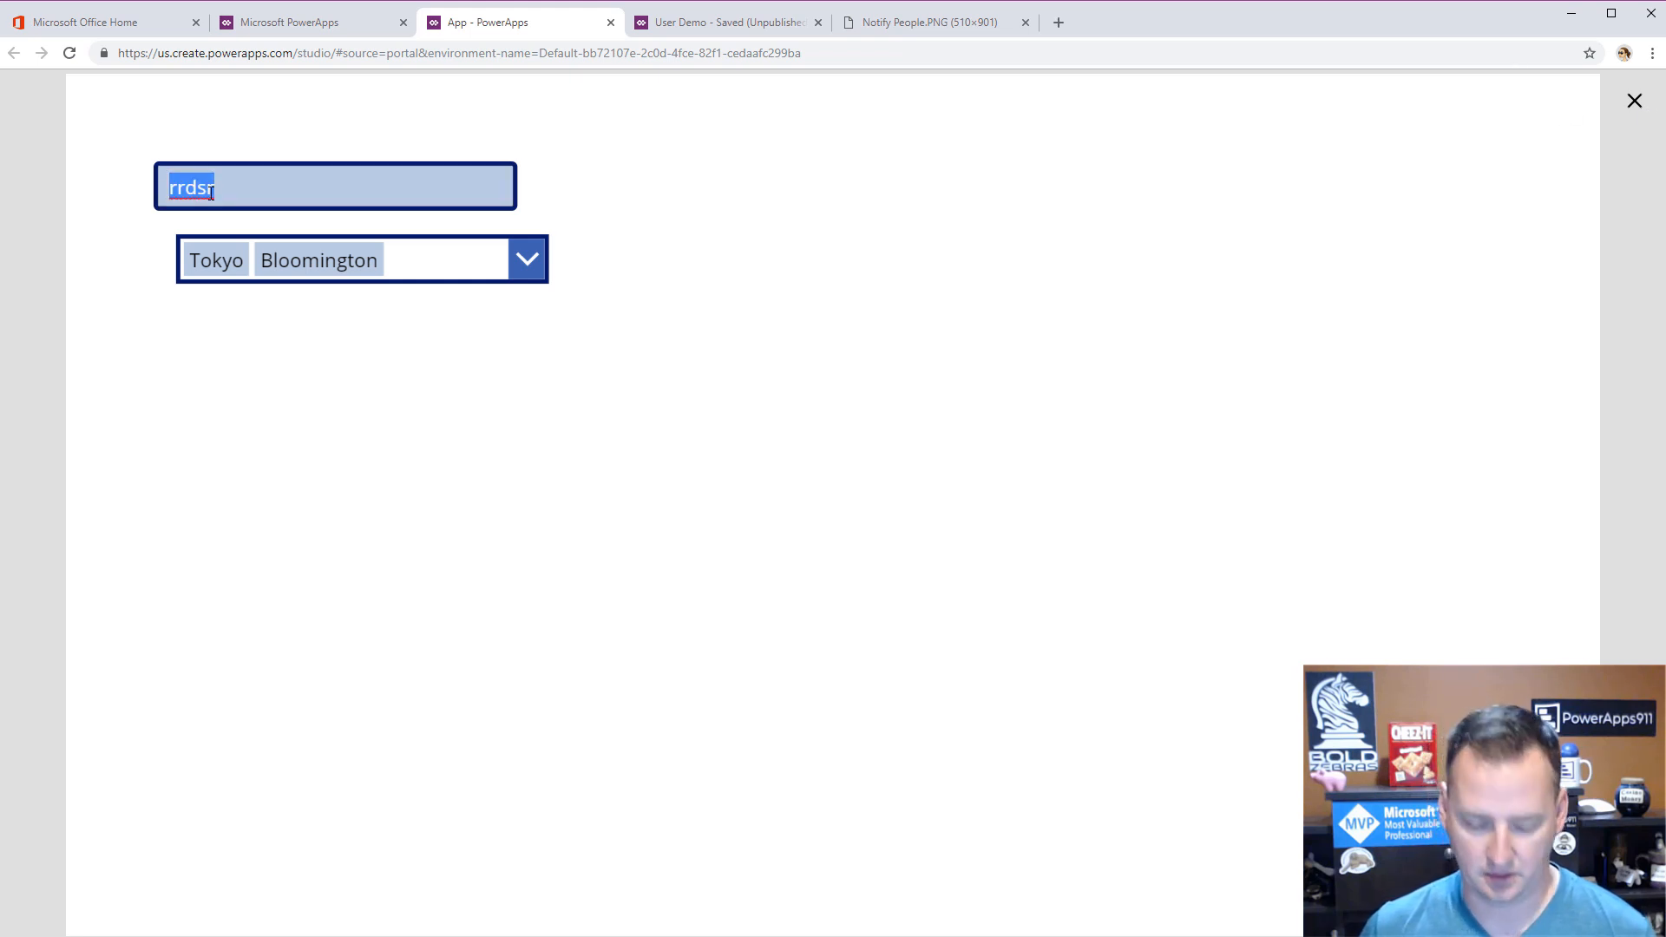
pyautogui.write('grady')
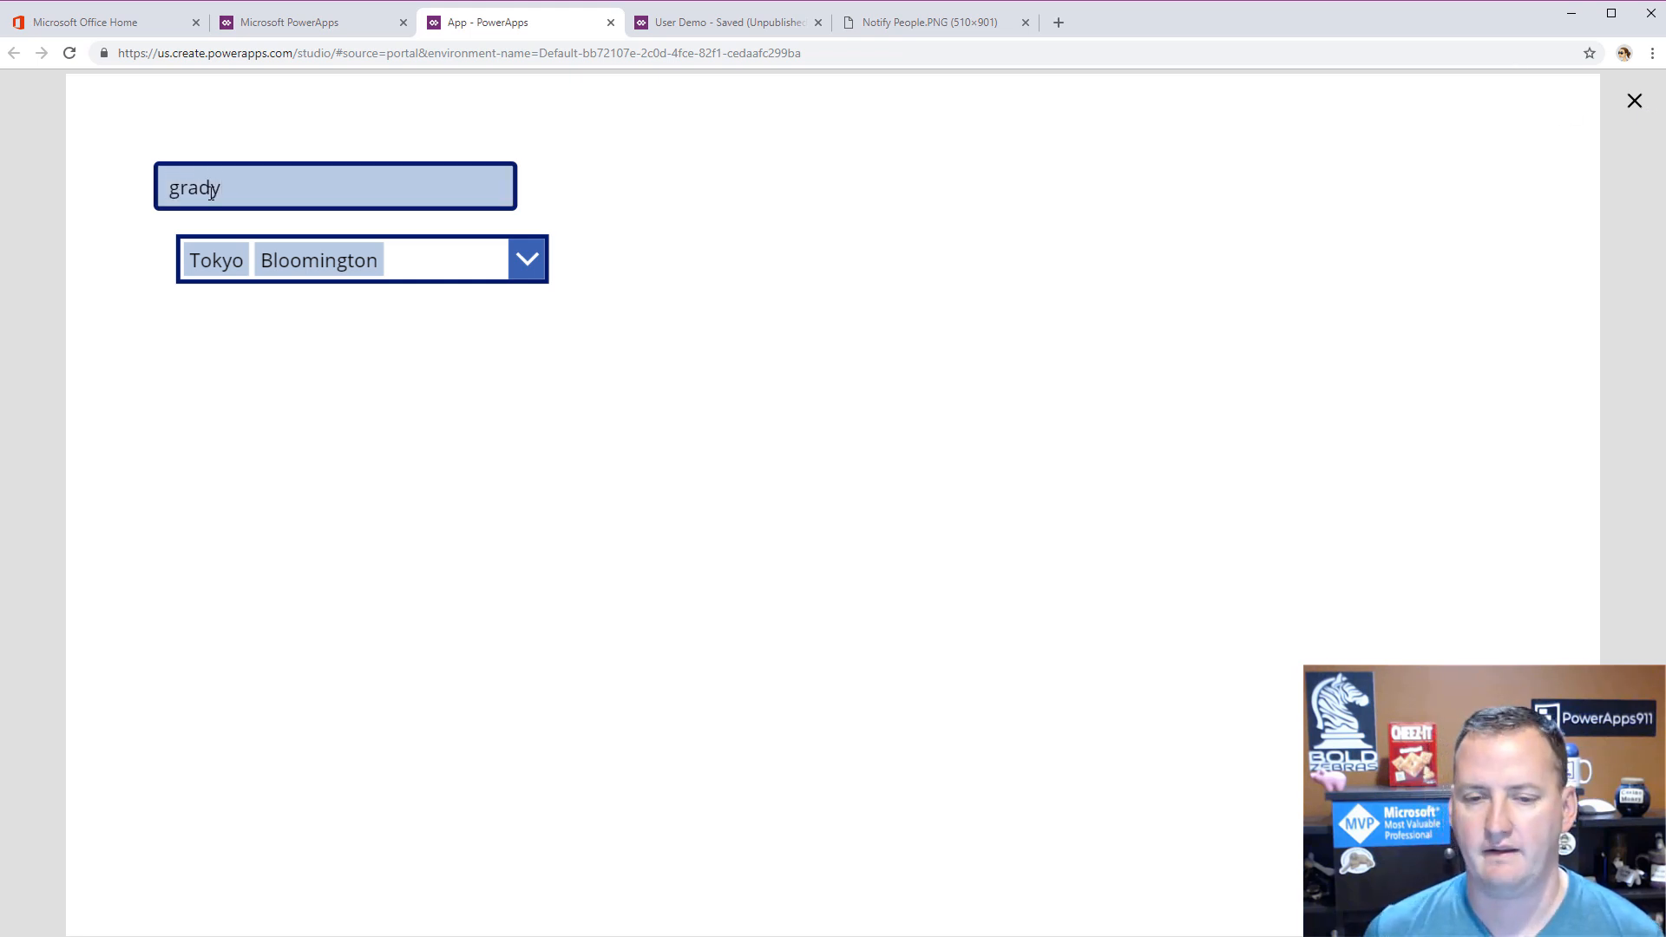
pyautogui.click(1635, 101)
# - Change the combo box's Items formula to Office365Users.SearchUser({searchTerm: TextInput1.Text})
pyautogui.click(473, 387)
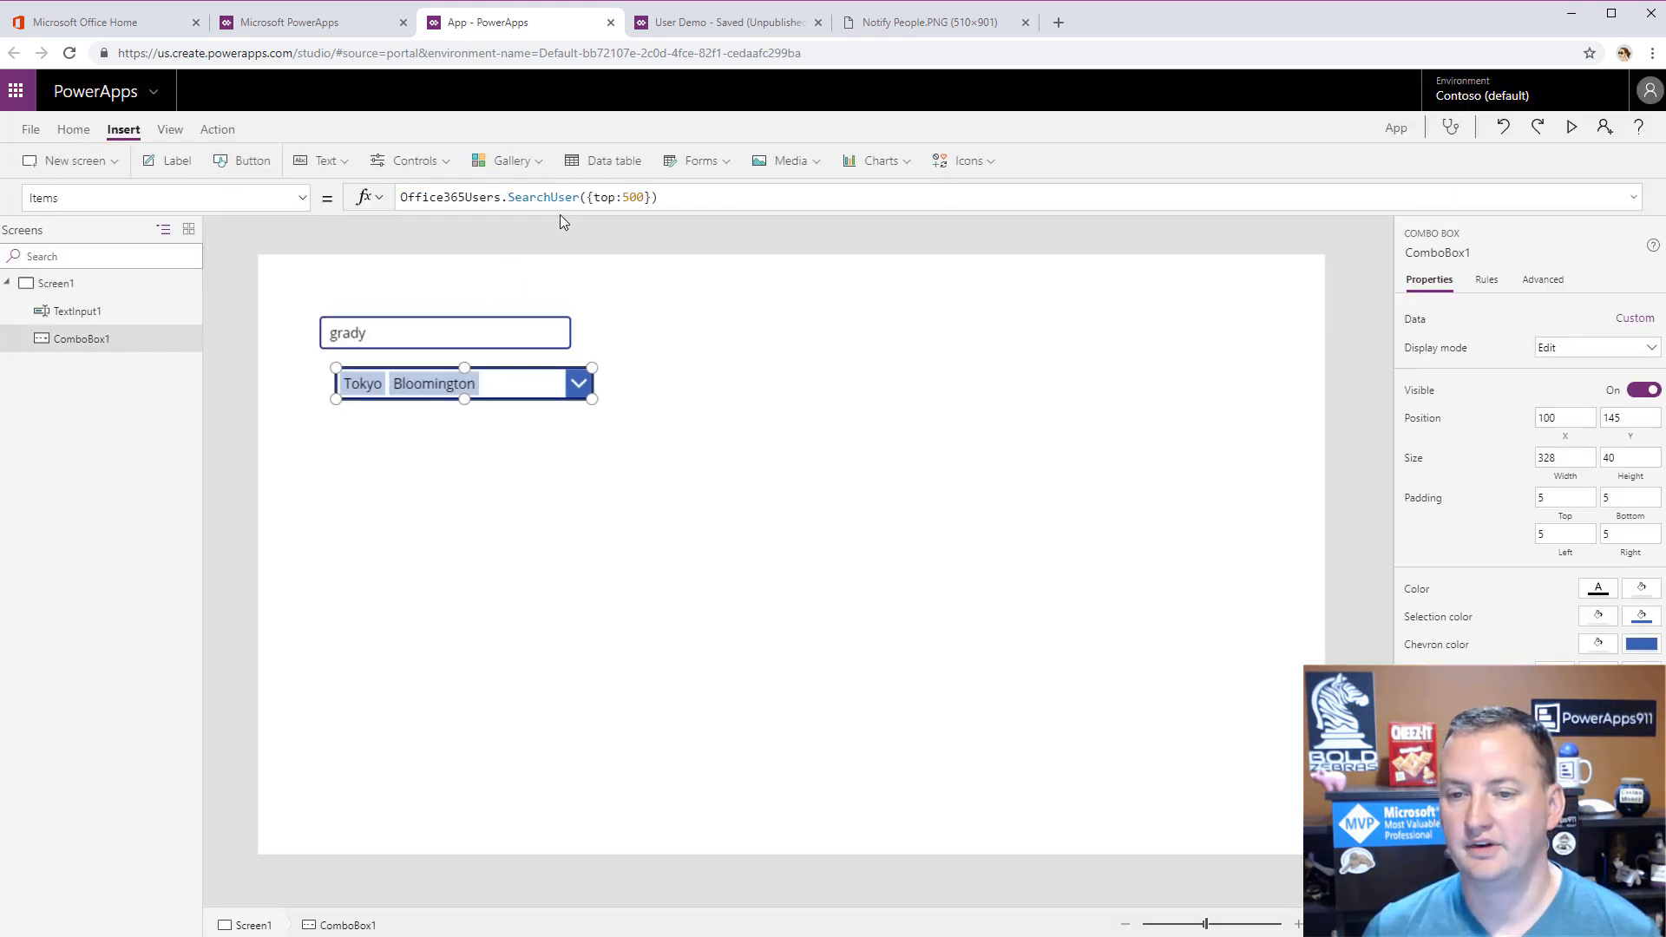
pyautogui.moveTo(589, 198); pyautogui.dragTo(749, 196)
pyautogui.press('BackSpace')
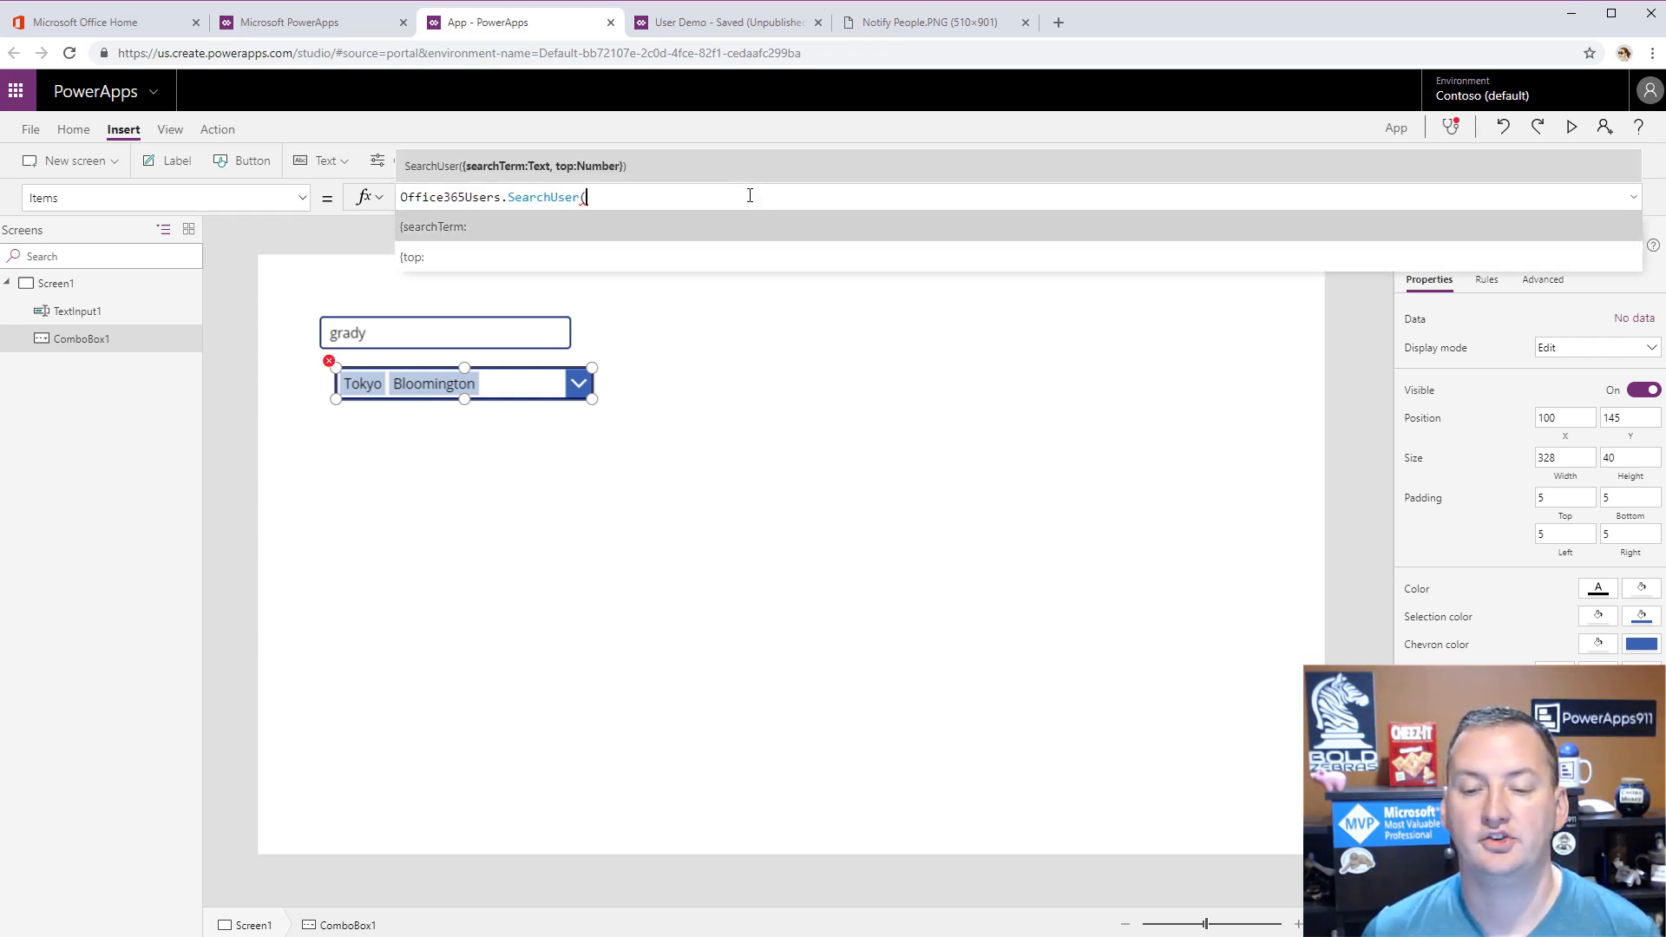
pyautogui.press('Tab')
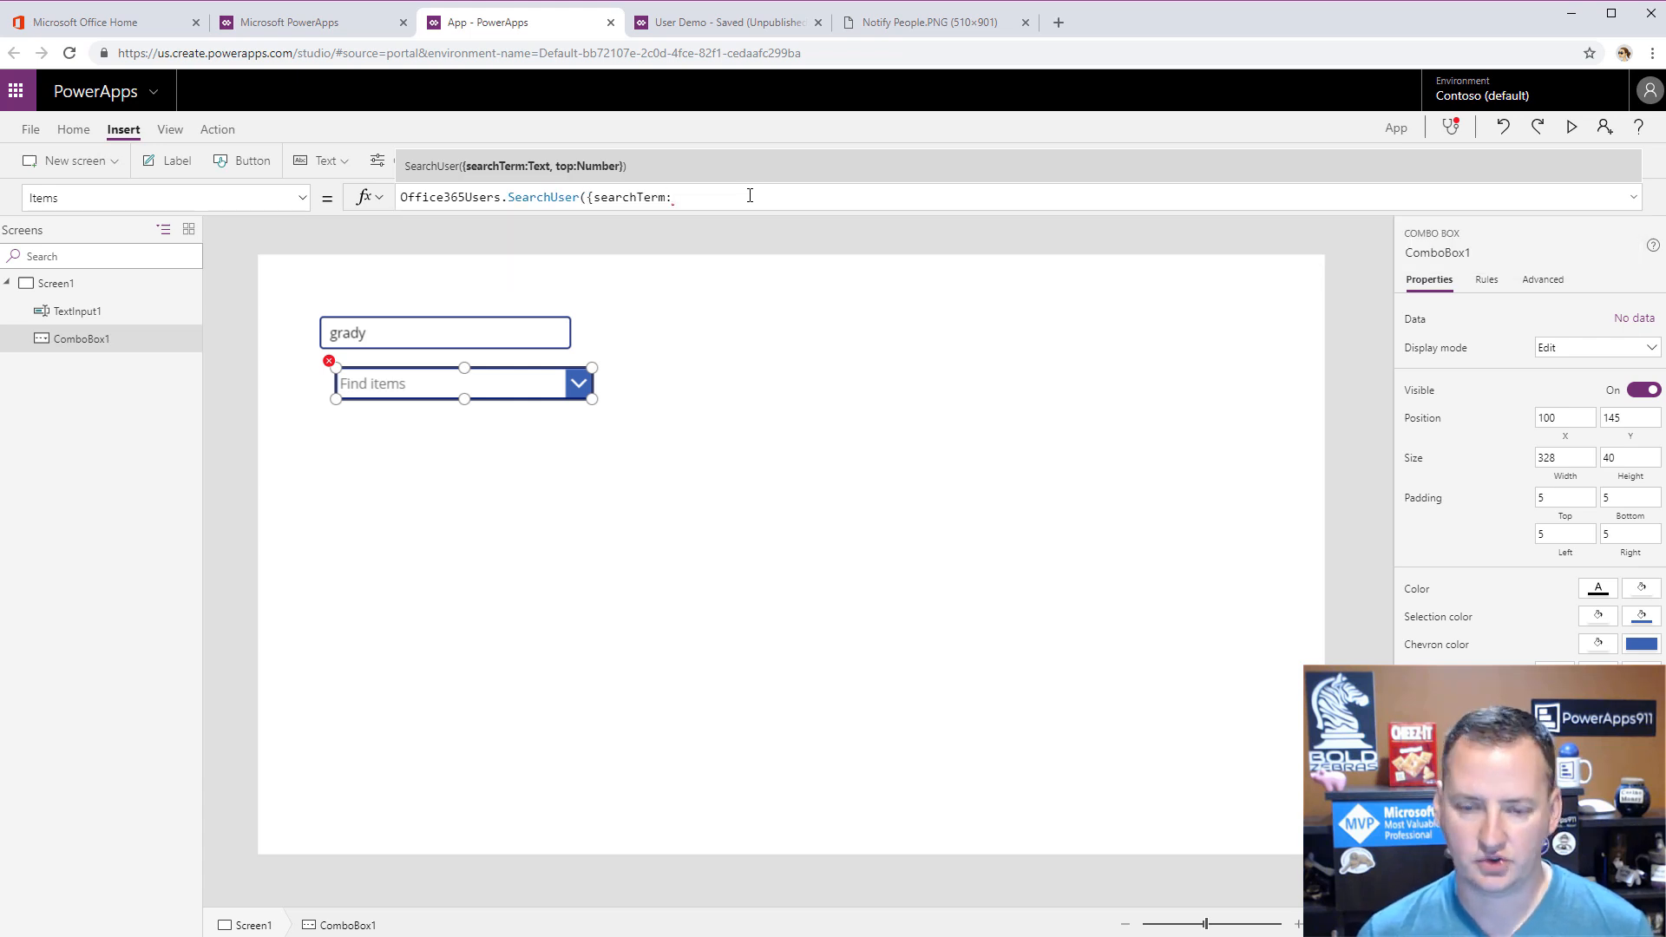
pyautogui.write('text')
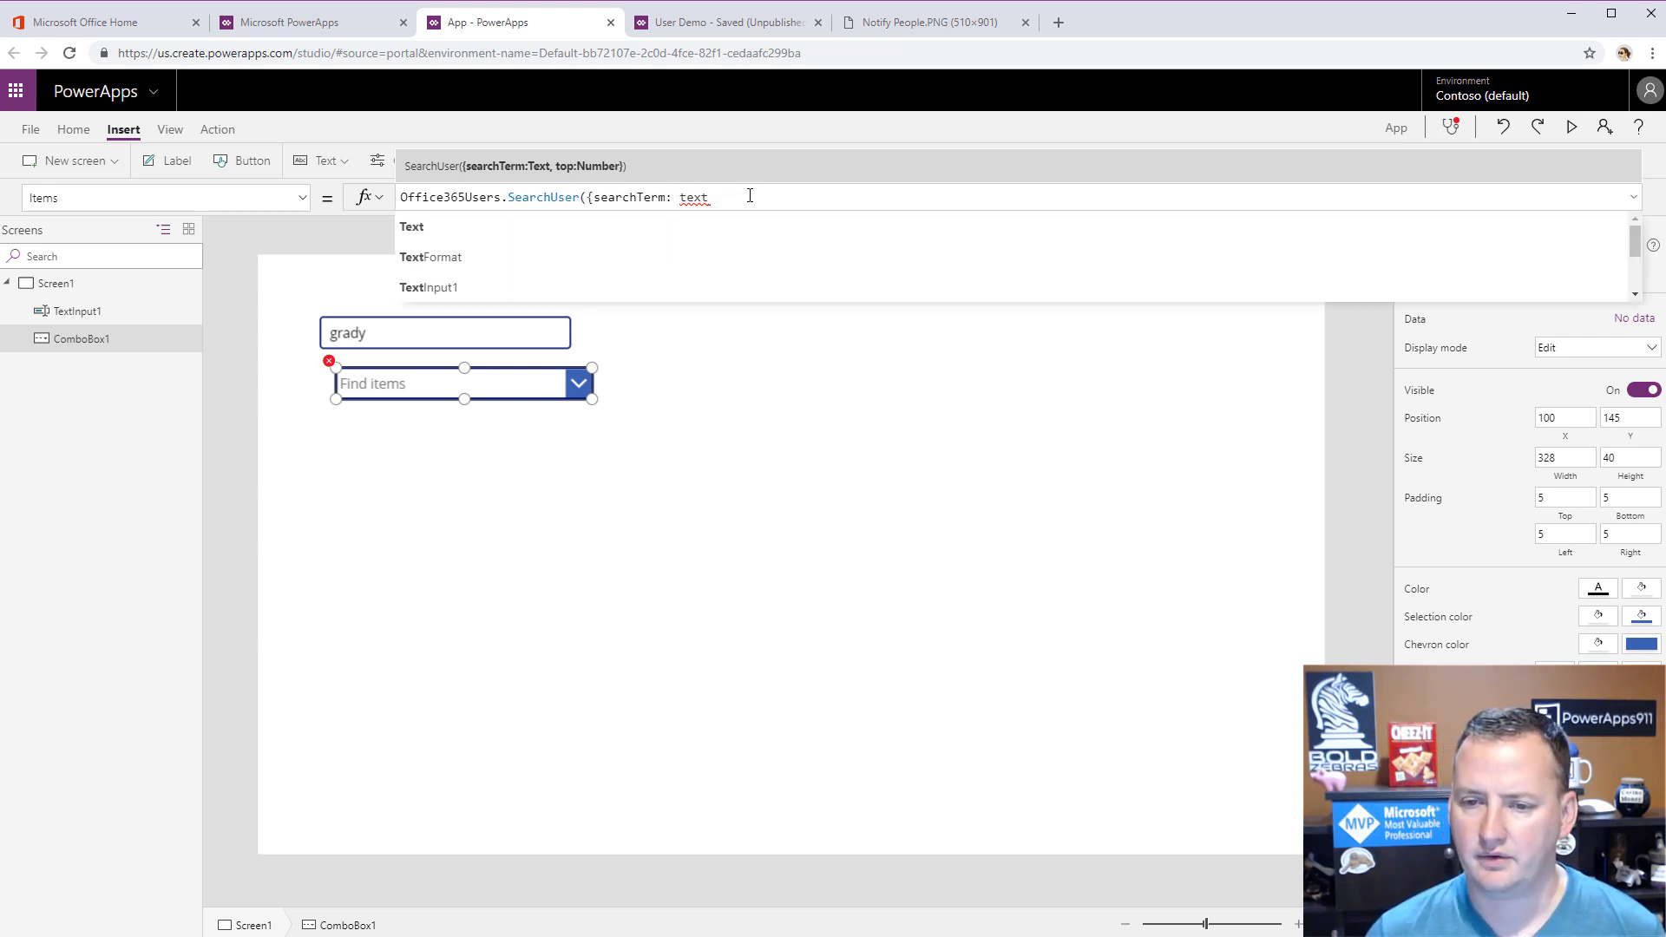
pyautogui.press('Tab')
pyautogui.write('.te')
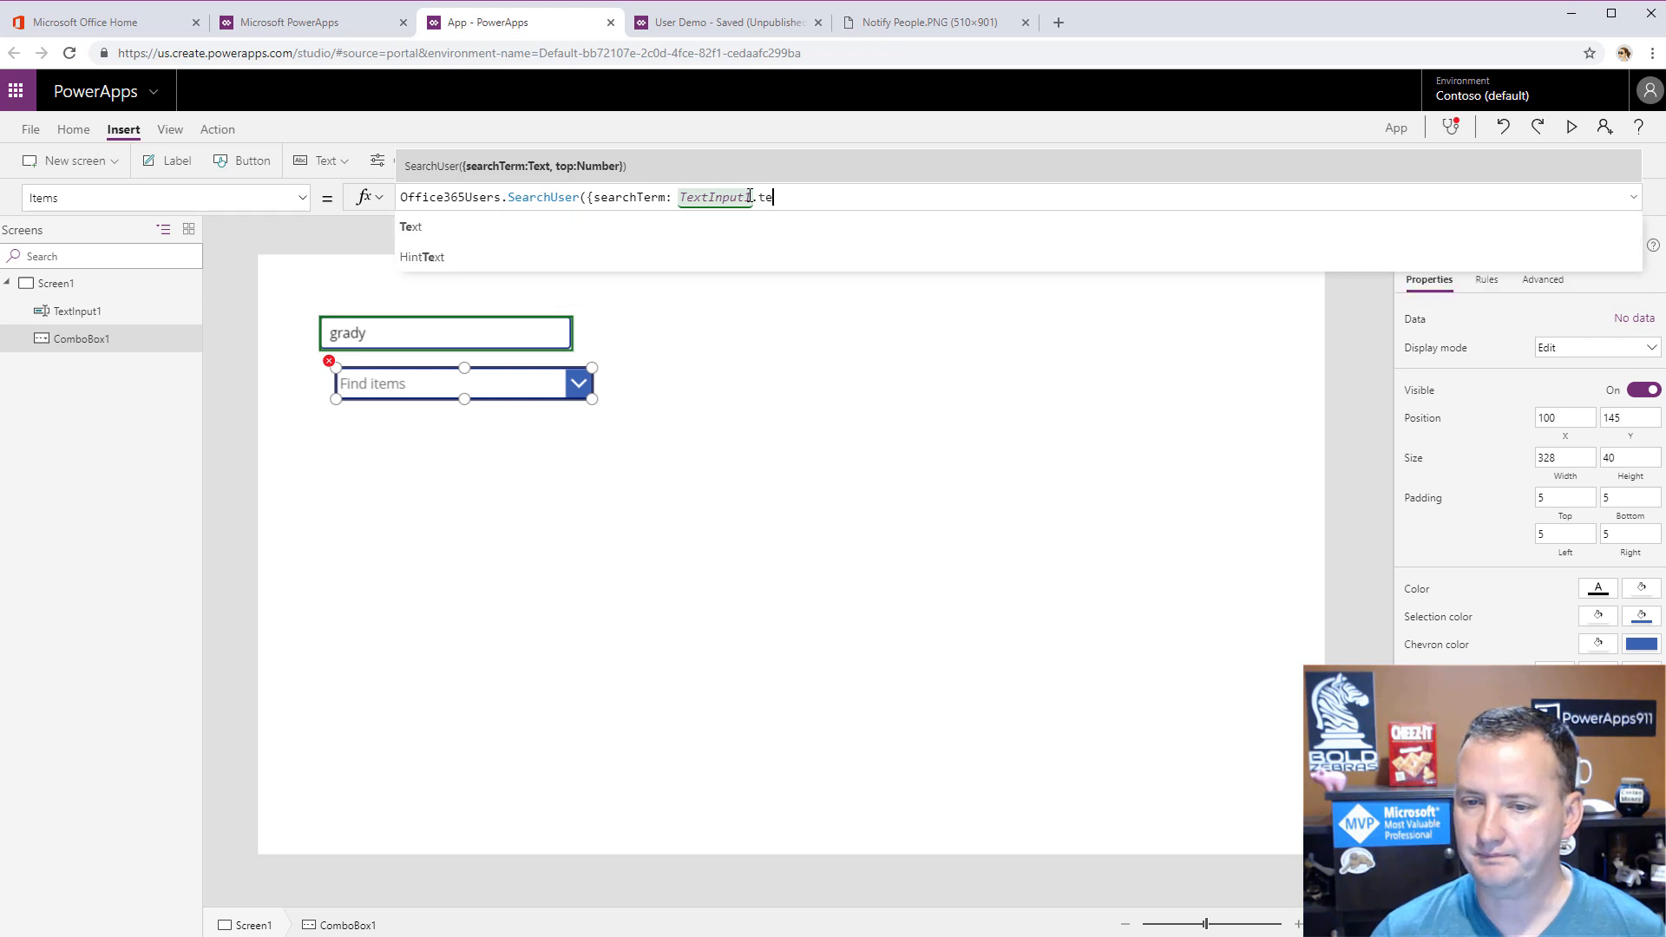
pyautogui.press('Tab')
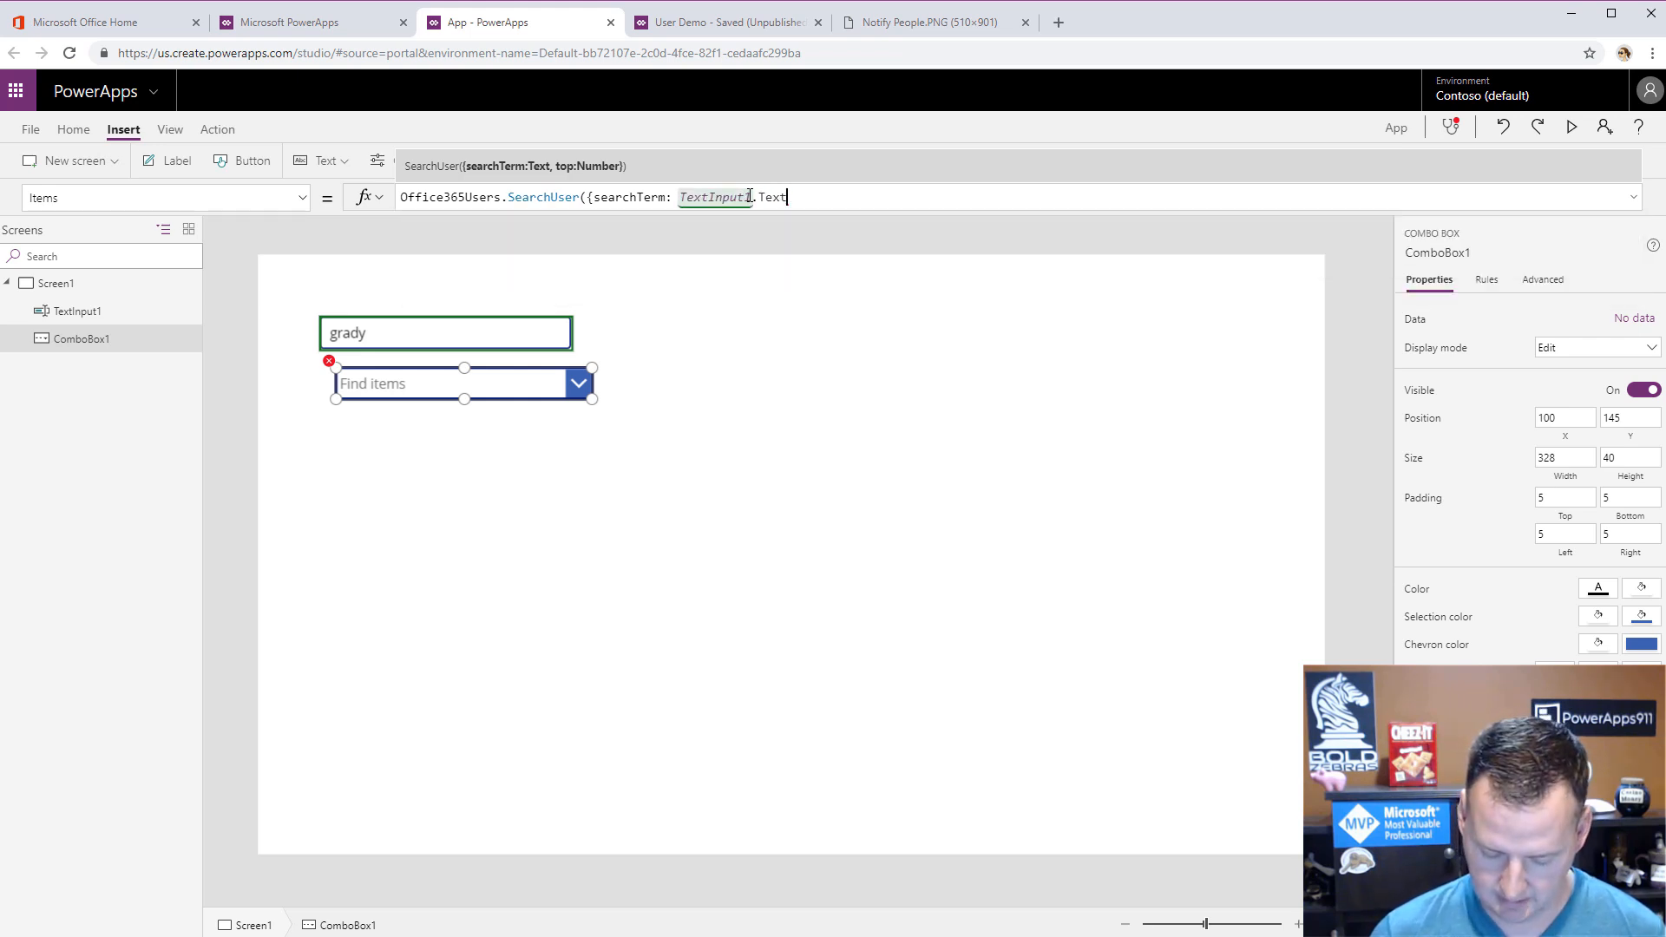
pyautogui.write('})')
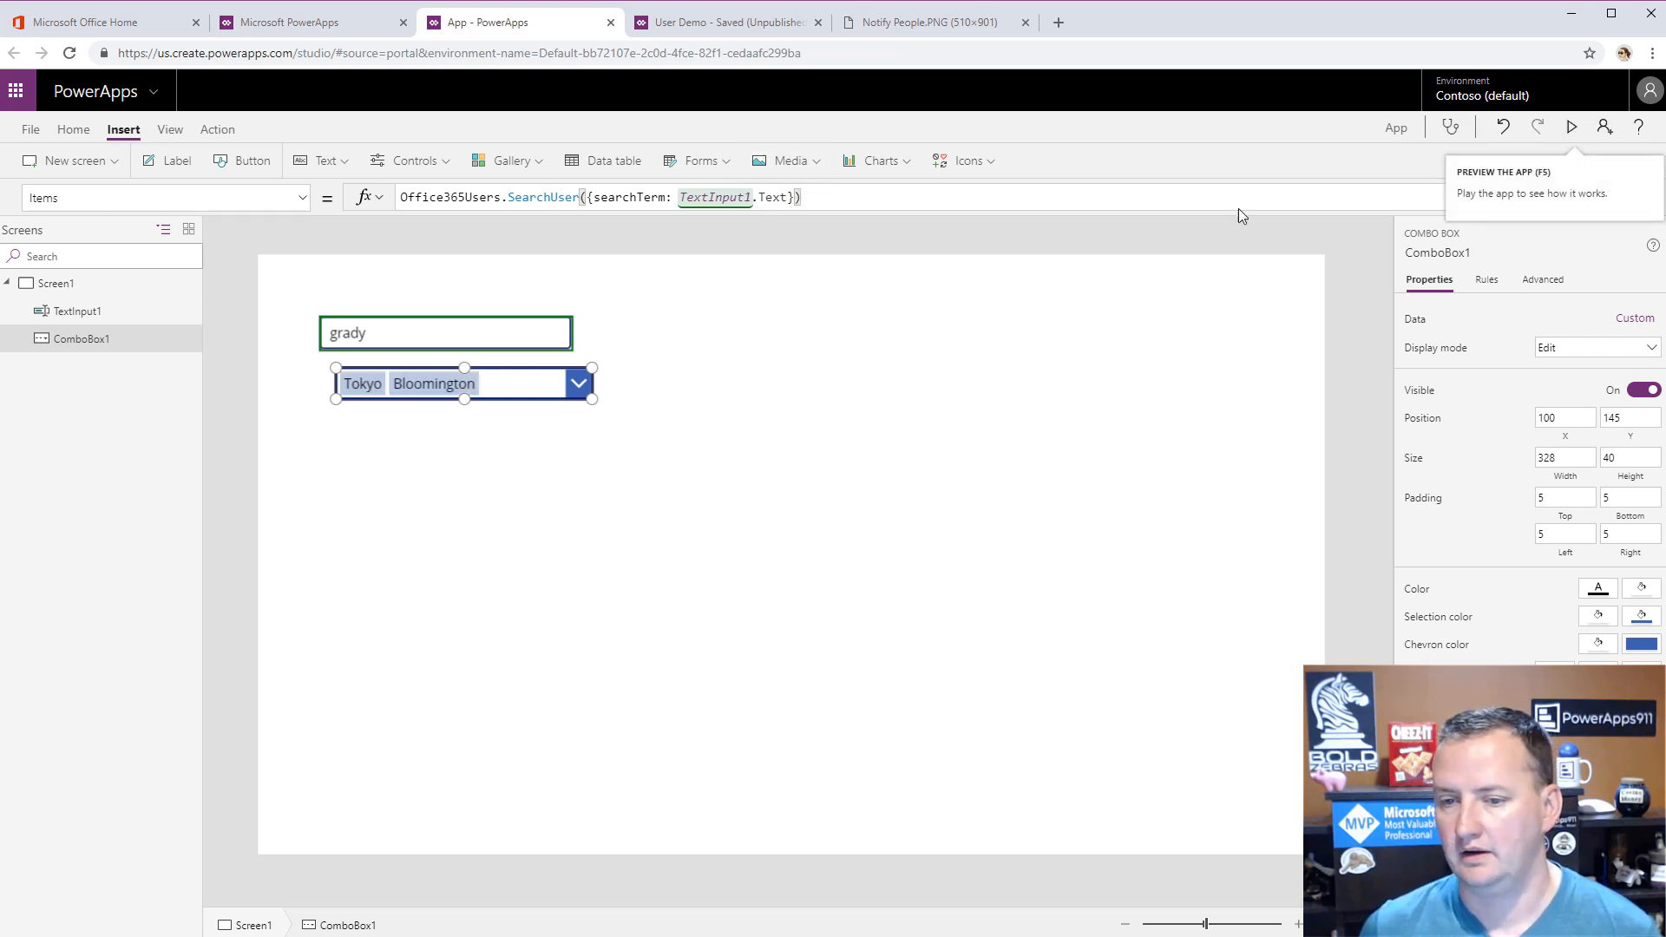
# - Set the combo box's primary text to DisplayName in its data settings and close them
pyautogui.click(1631, 321)
pyautogui.click(1285, 464)
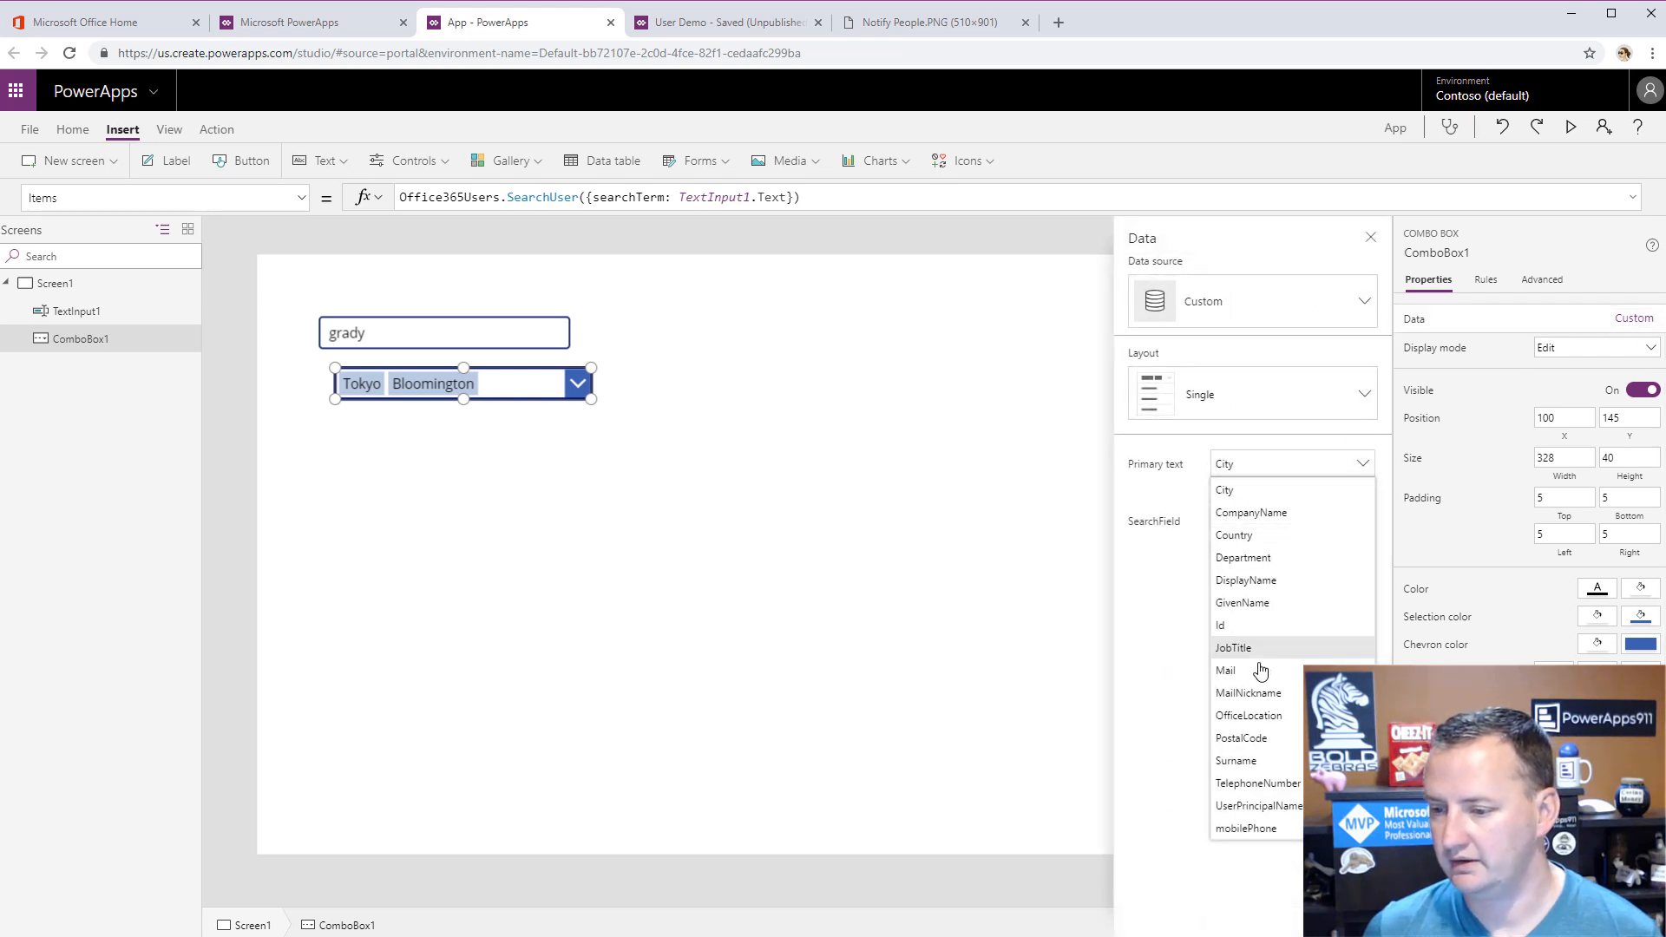
pyautogui.click(1246, 580)
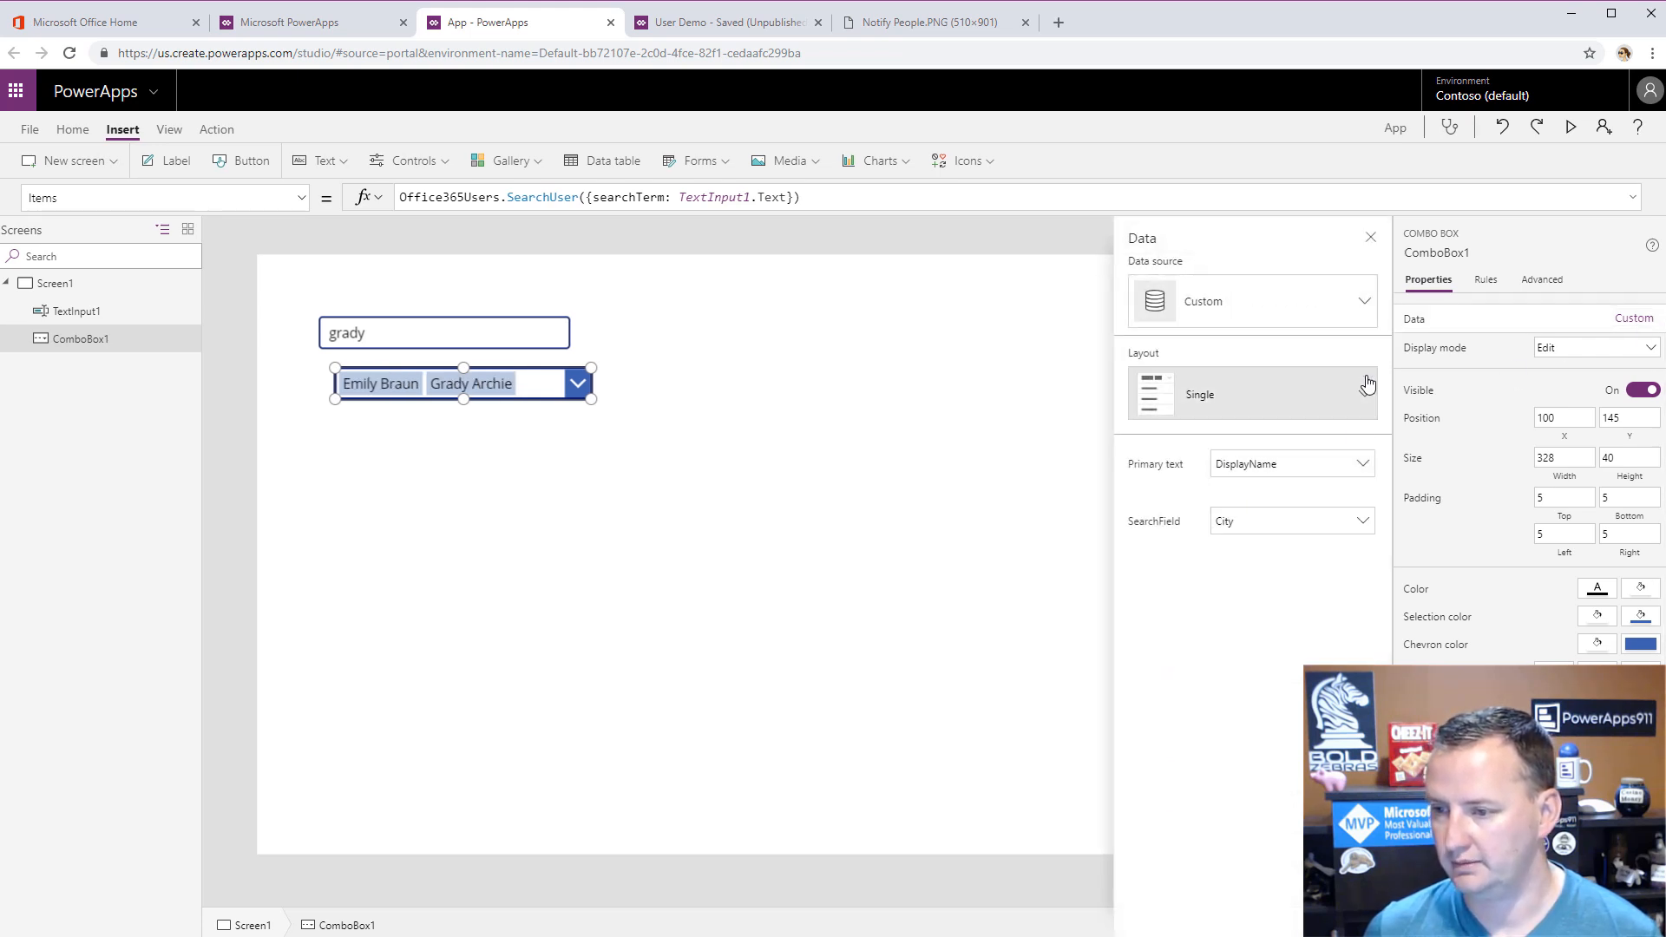
pyautogui.click(1370, 238)
# - Preview the app and remove both selected people from the combo box
pyautogui.click(1570, 127)
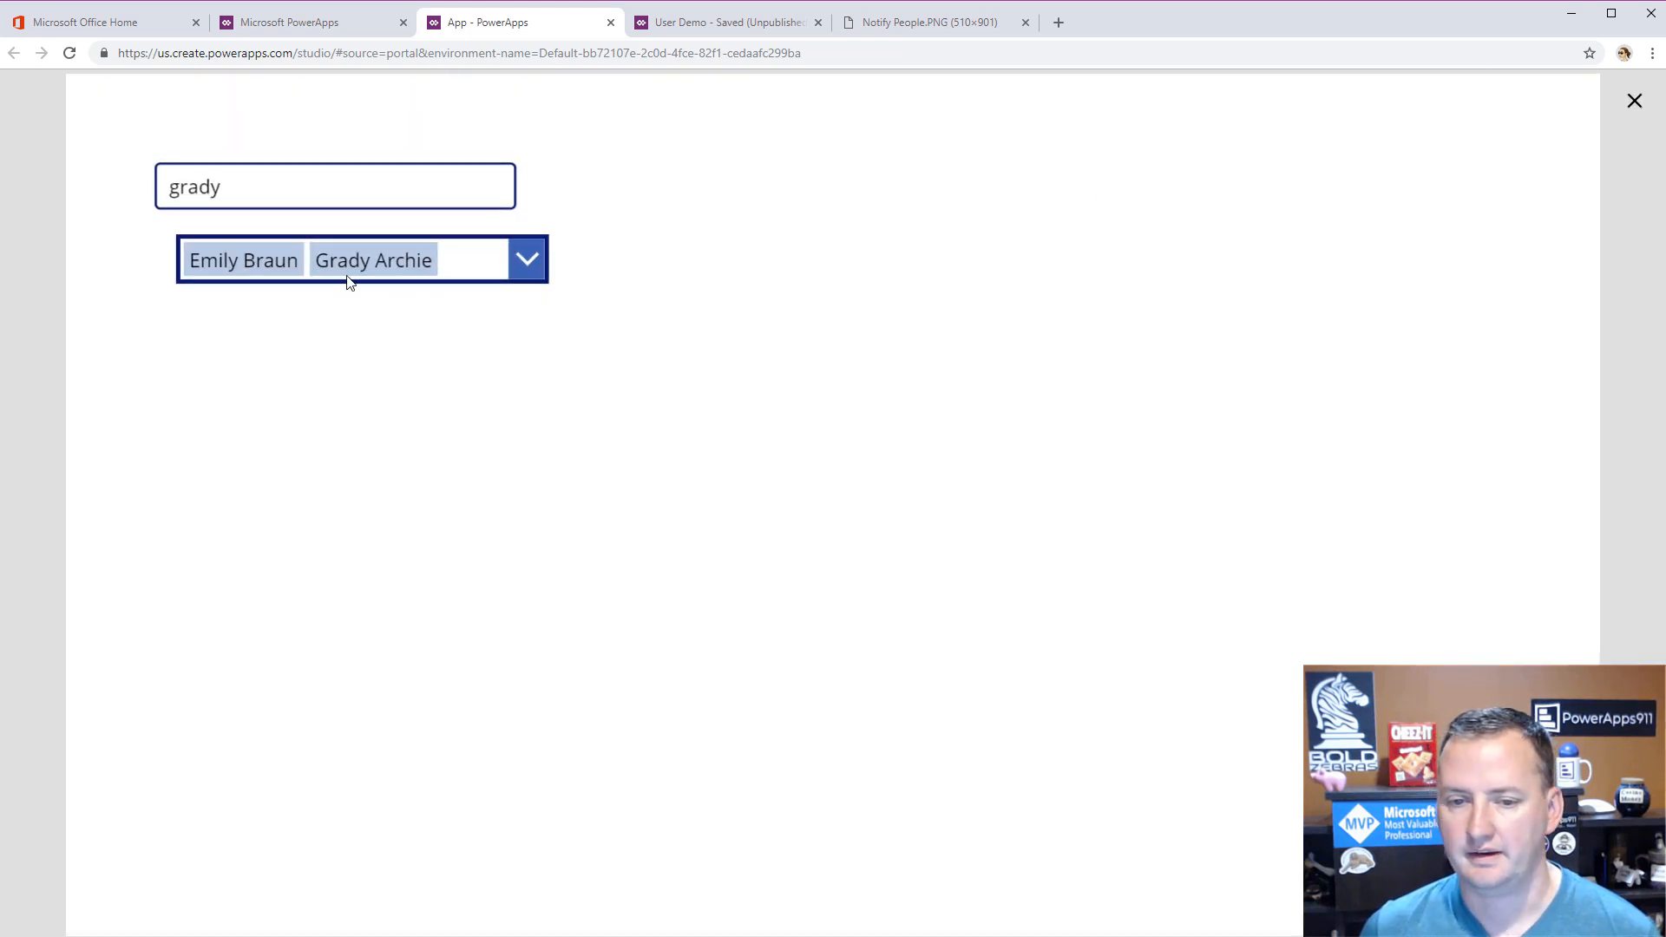
pyautogui.click(525, 258)
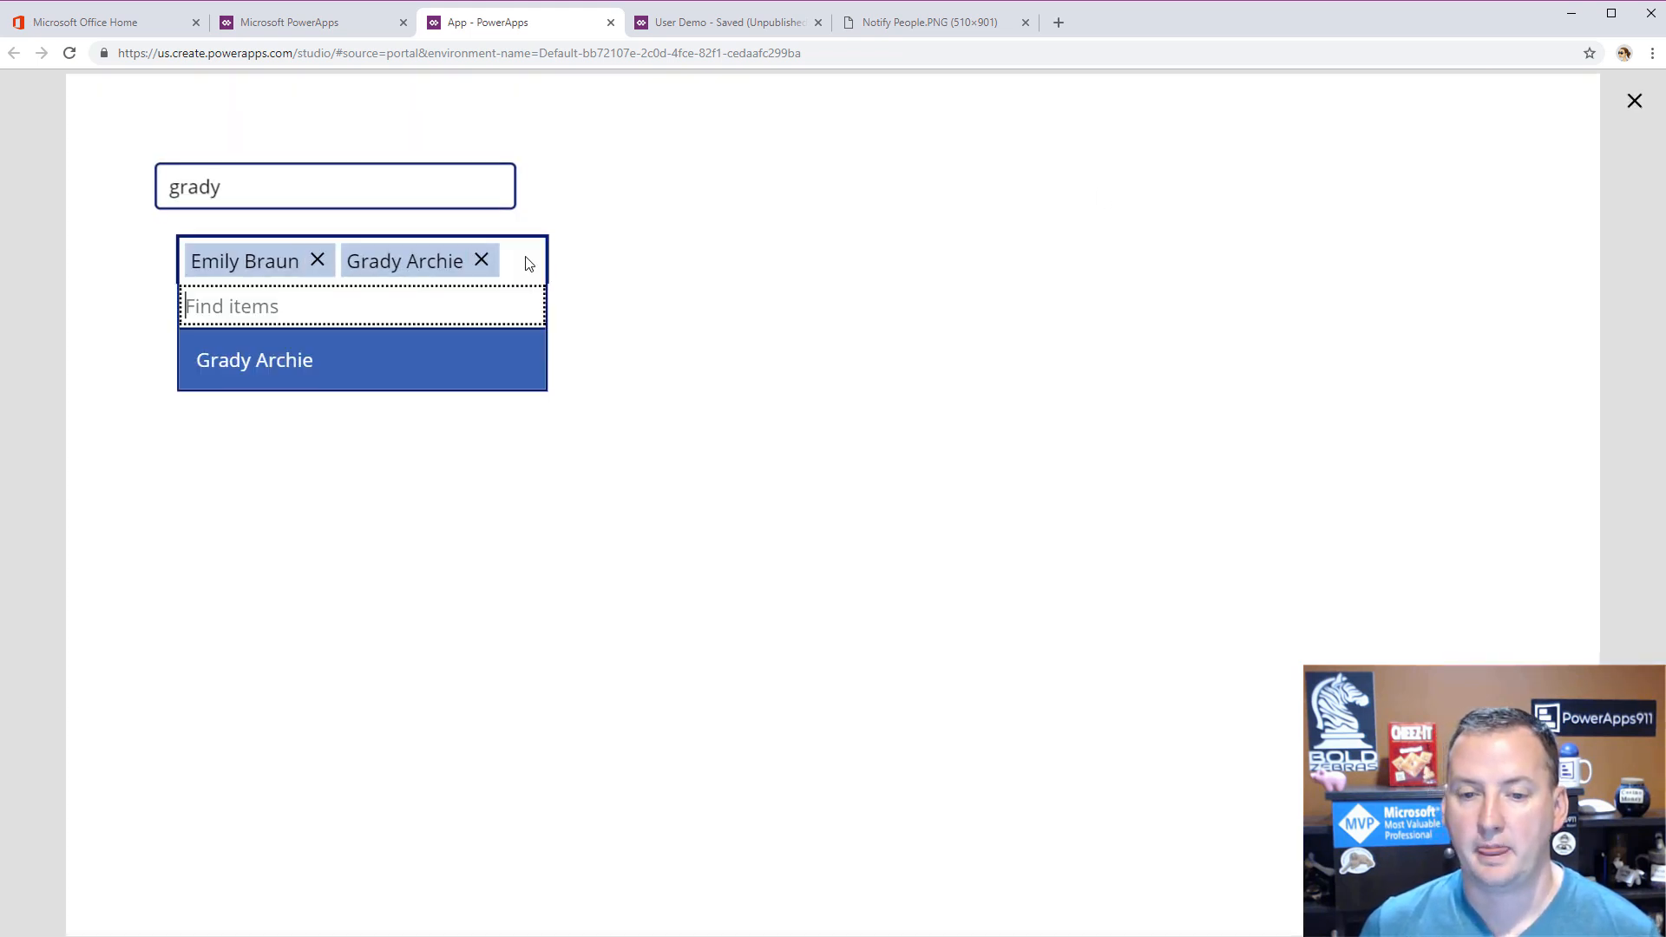
pyautogui.click(317, 259)
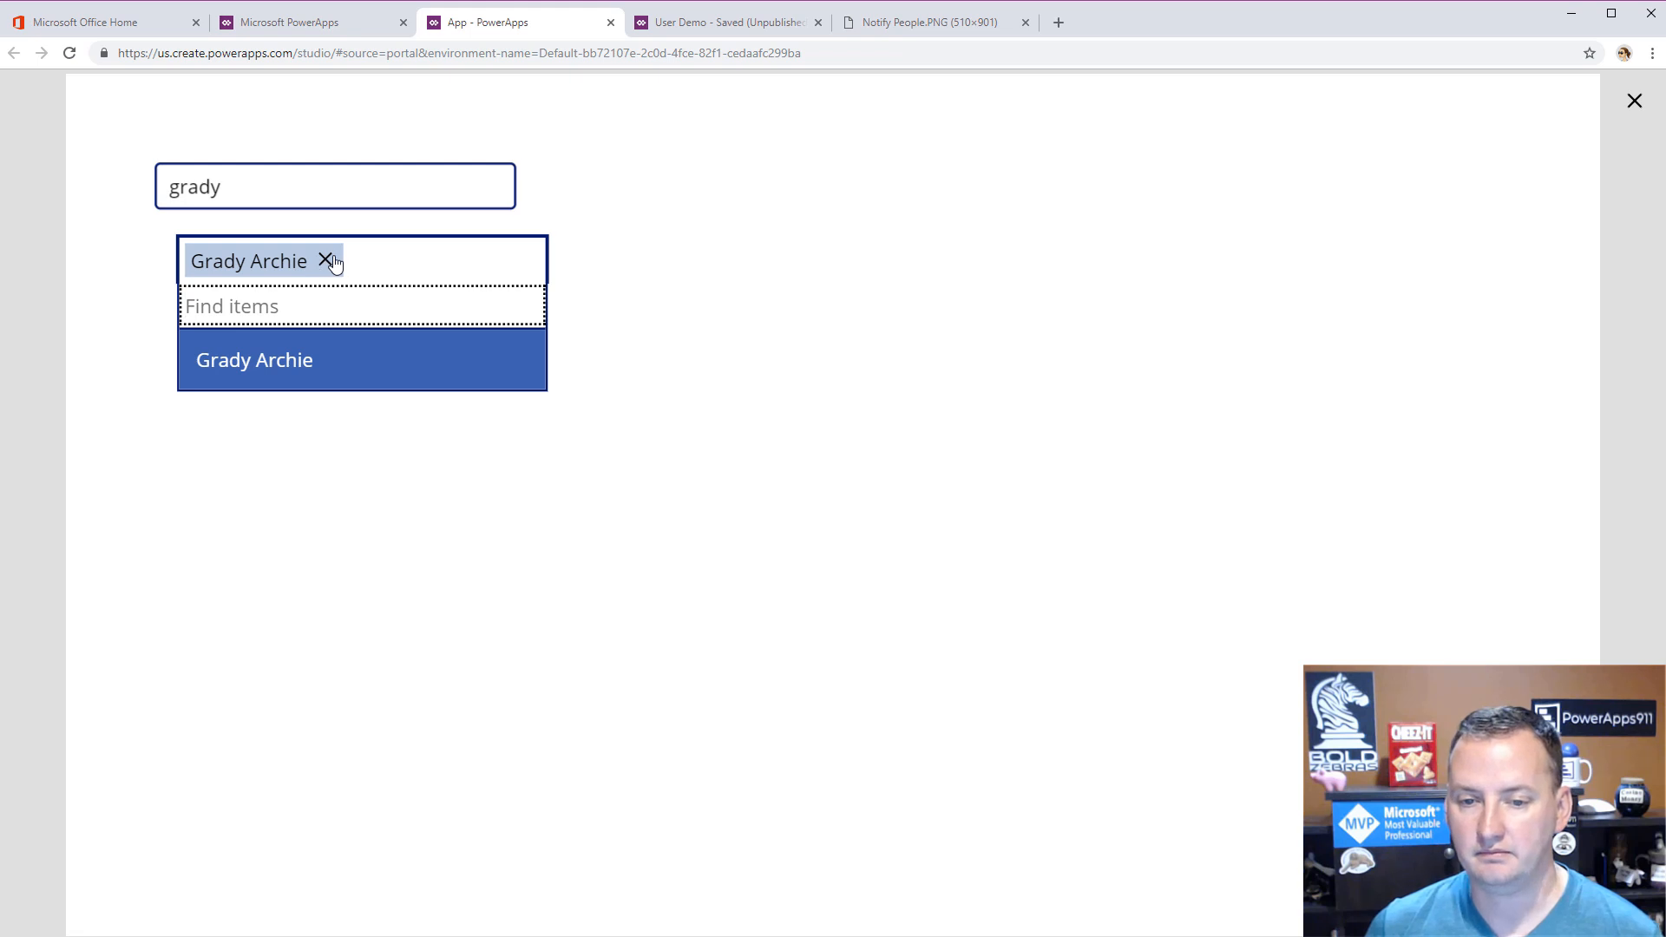
pyautogui.click(328, 261)
# - Test the search by entering "br" in the text input and opening the combo box's list, and exit the preview
pyautogui.doubleClick(222, 193)
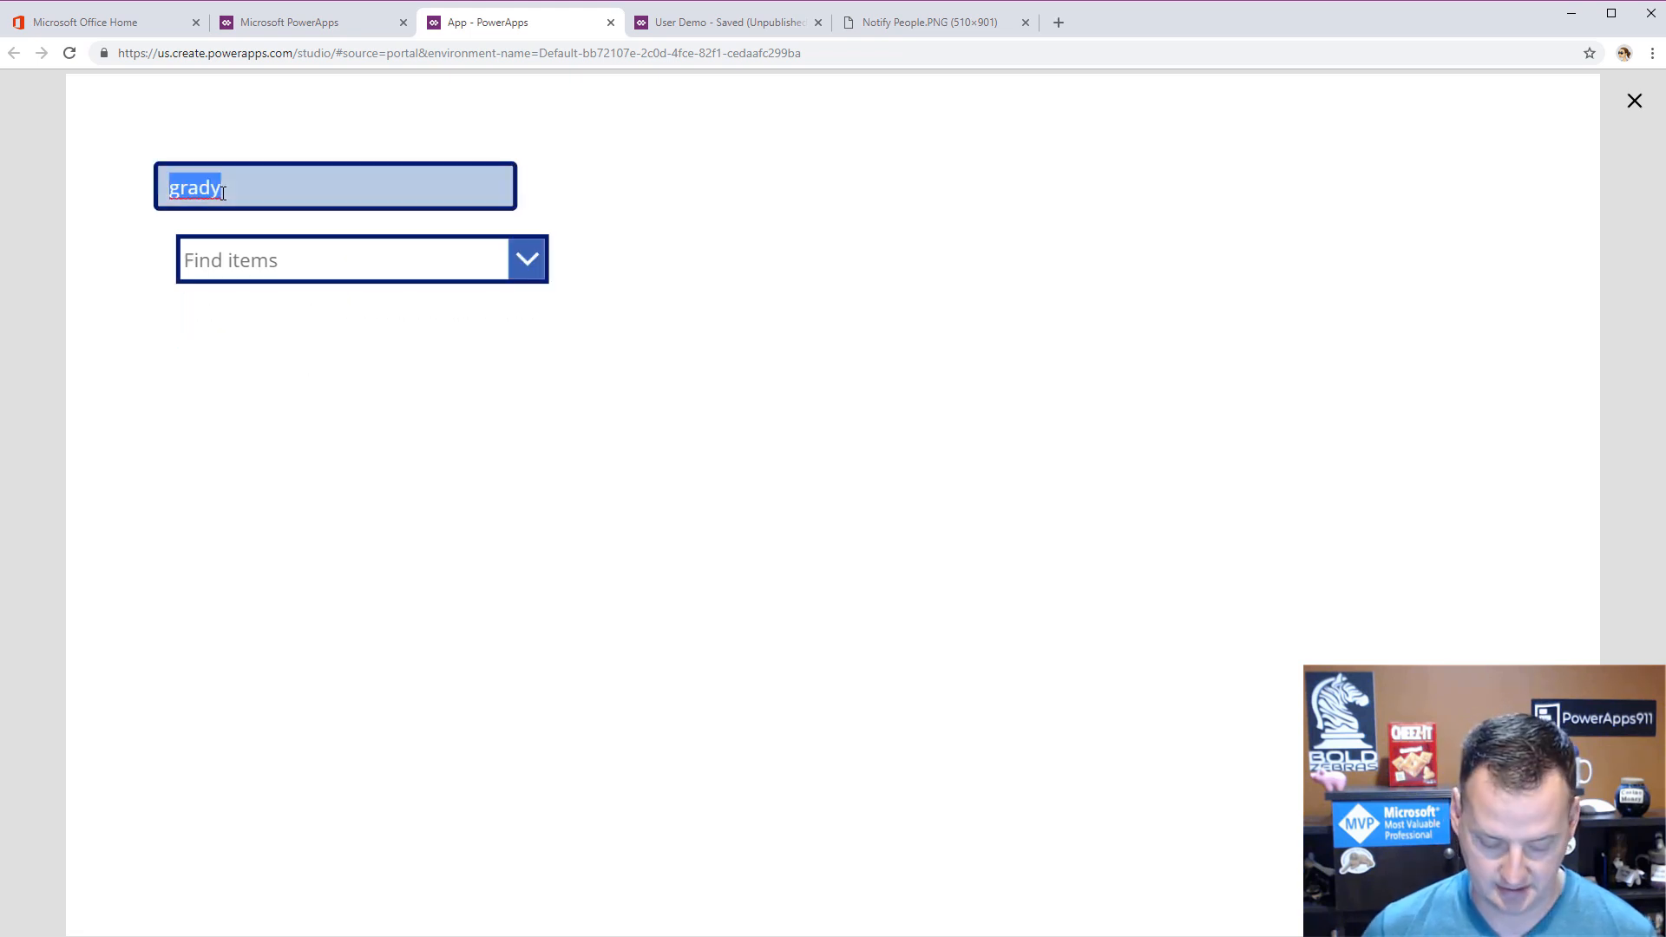
pyautogui.write('br')
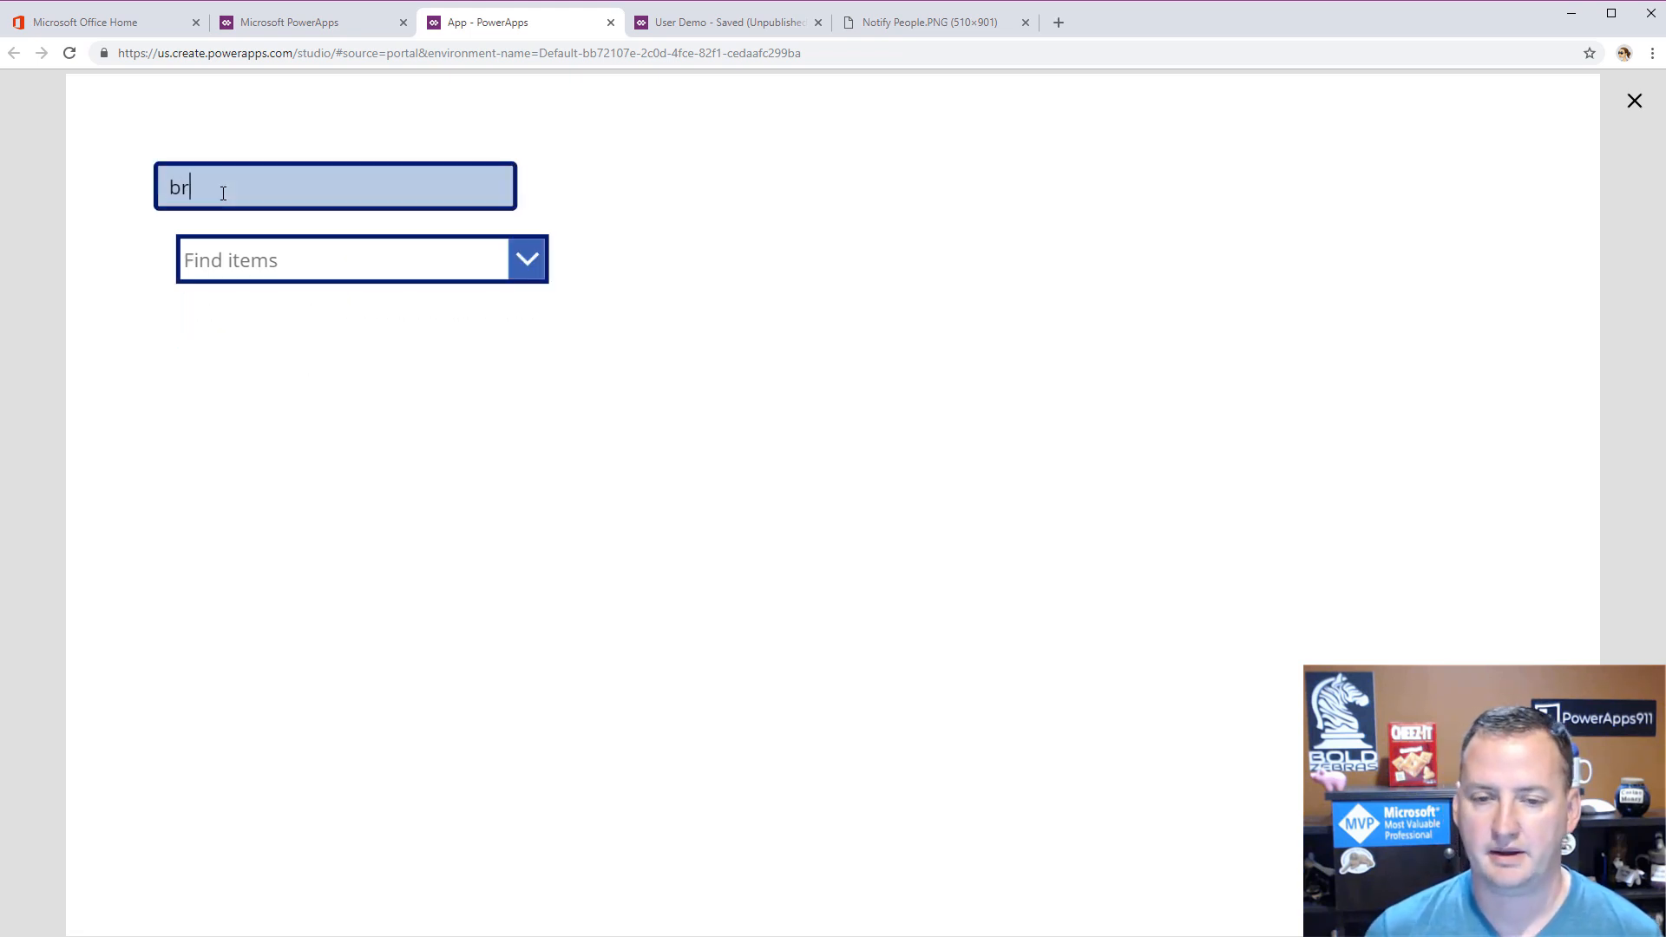
pyautogui.click(514, 262)
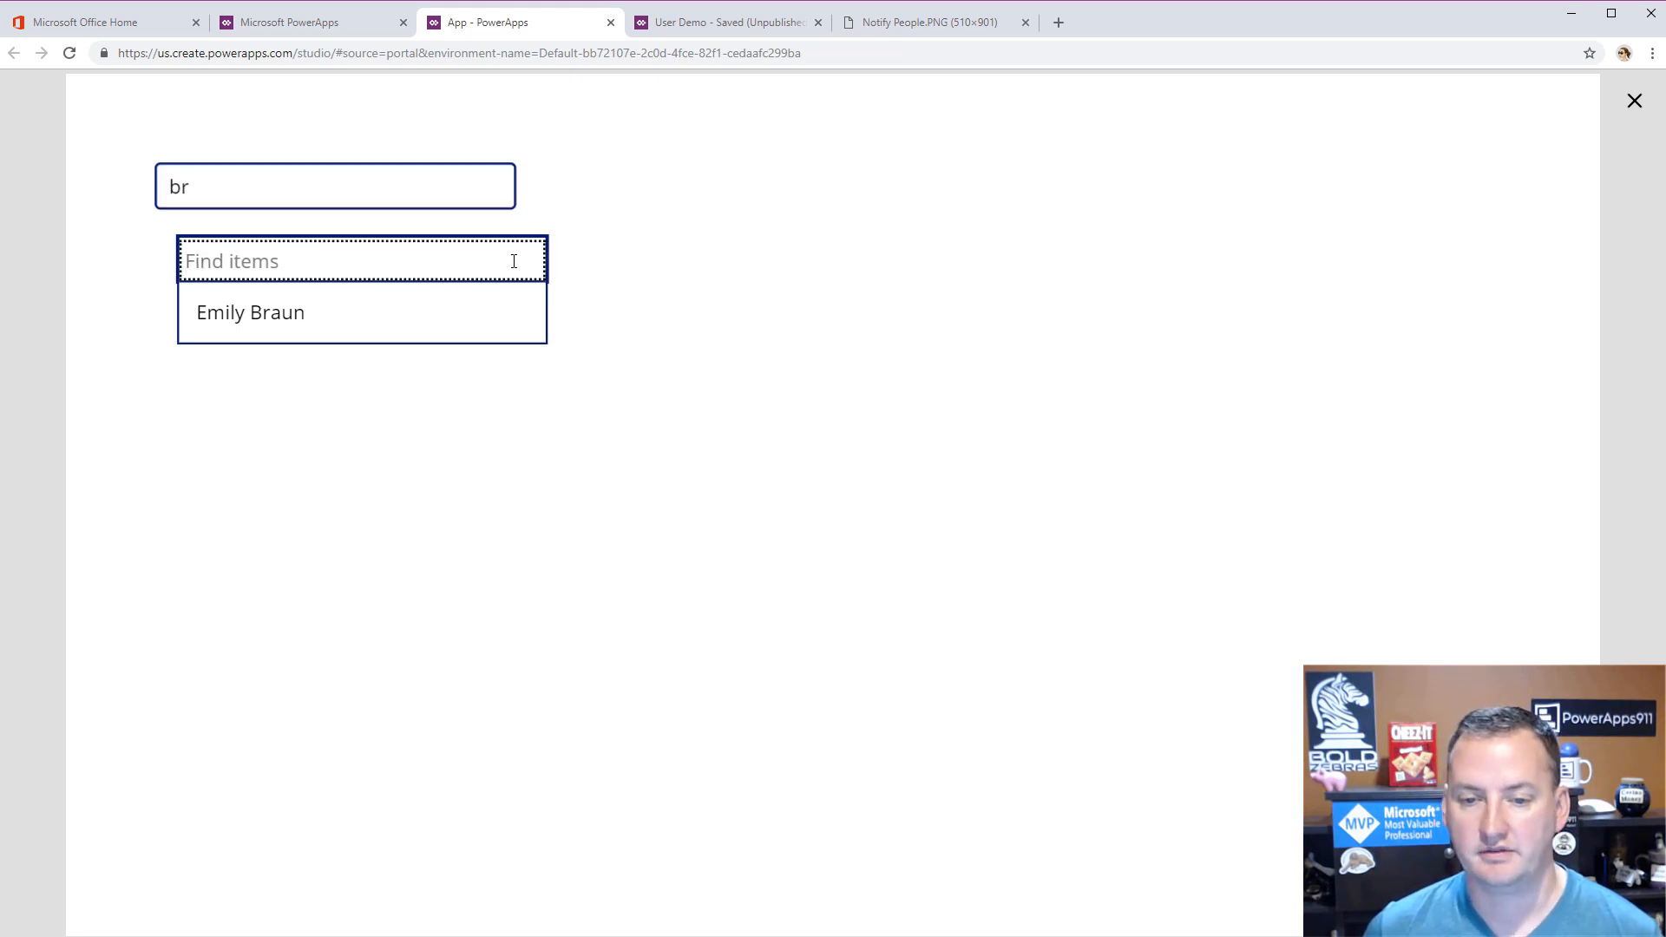
pyautogui.click(307, 184)
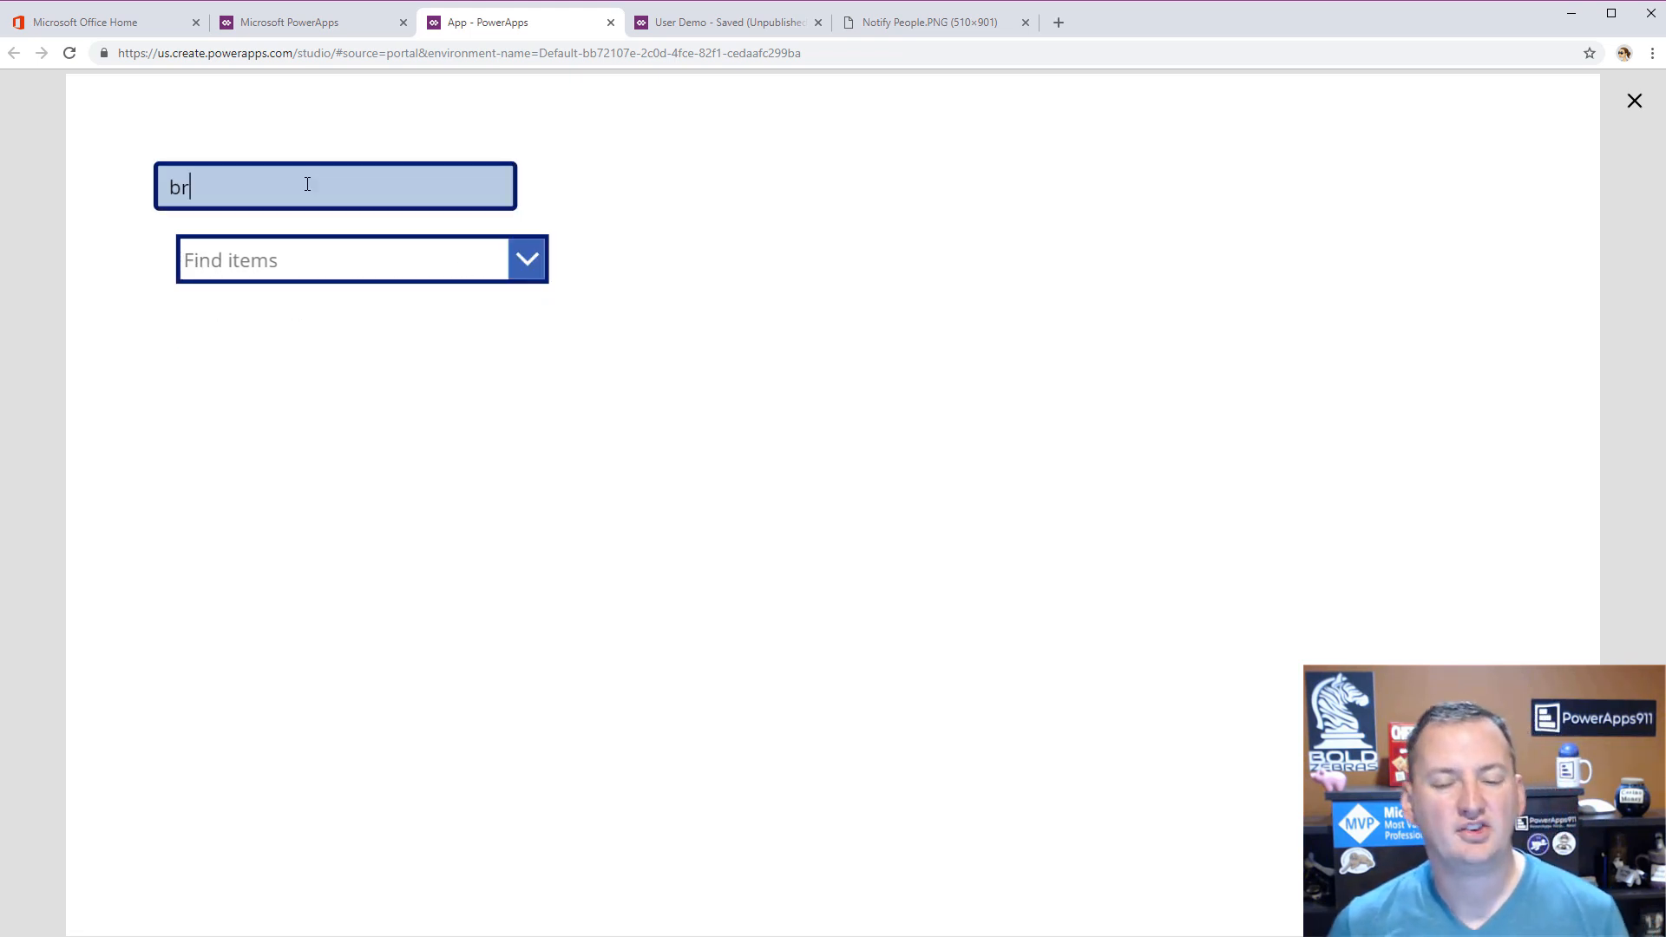
pyautogui.click(310, 272)
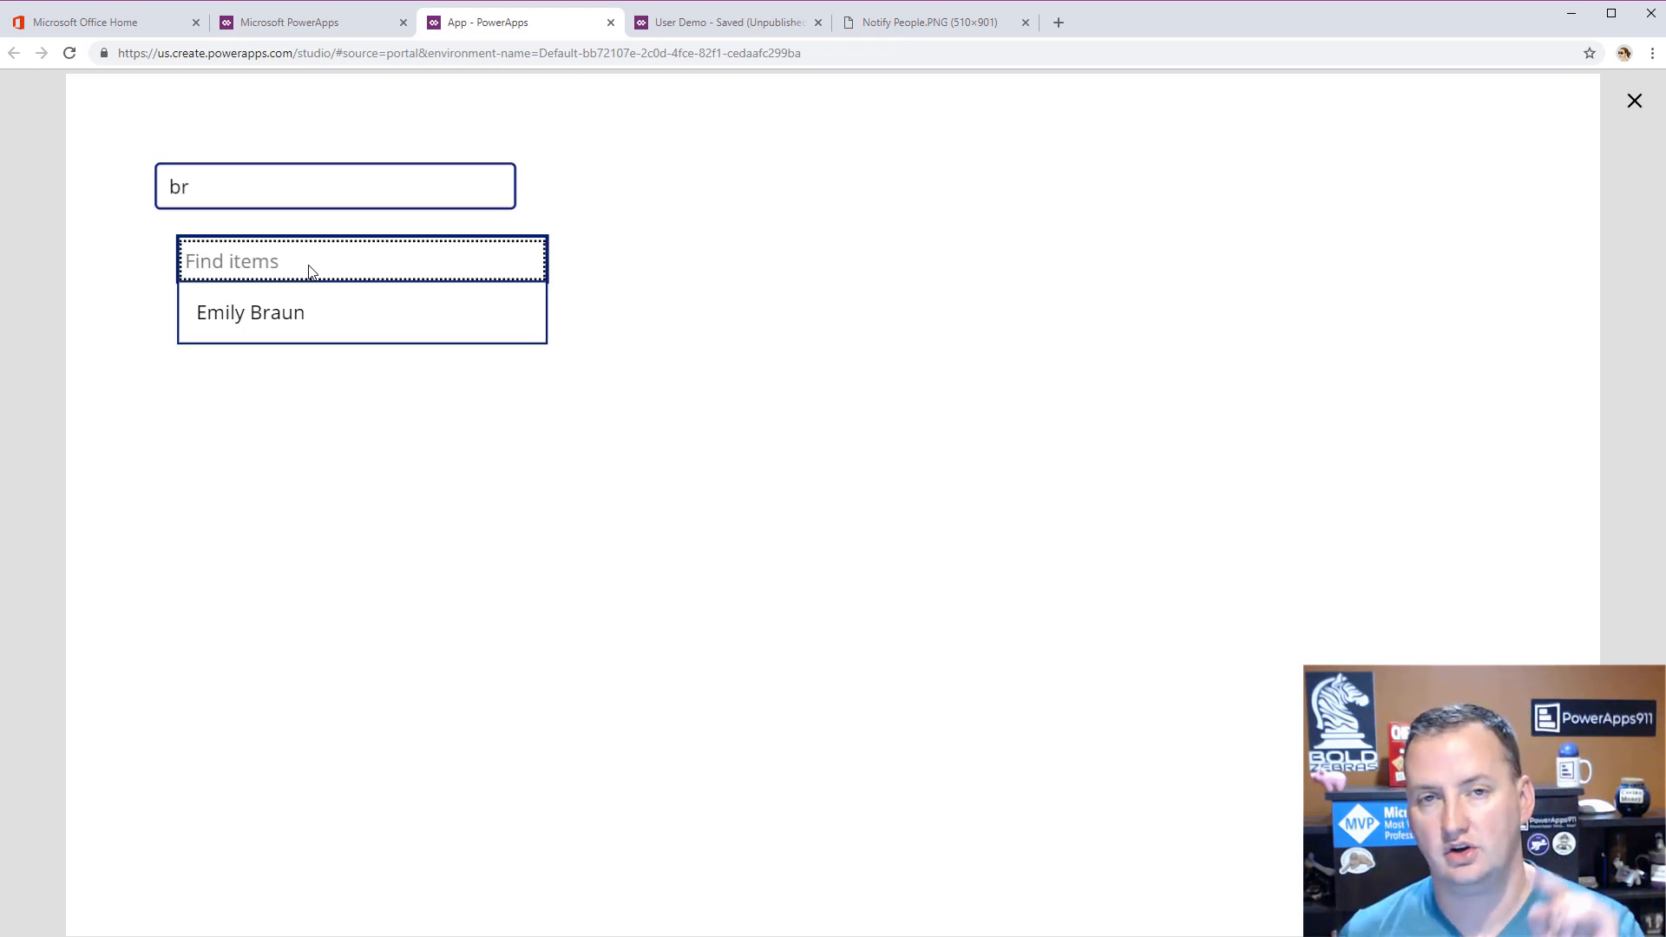
pyautogui.click(1635, 102)
# - Set the combo box's IsSearchable property to false
pyautogui.click(415, 390)
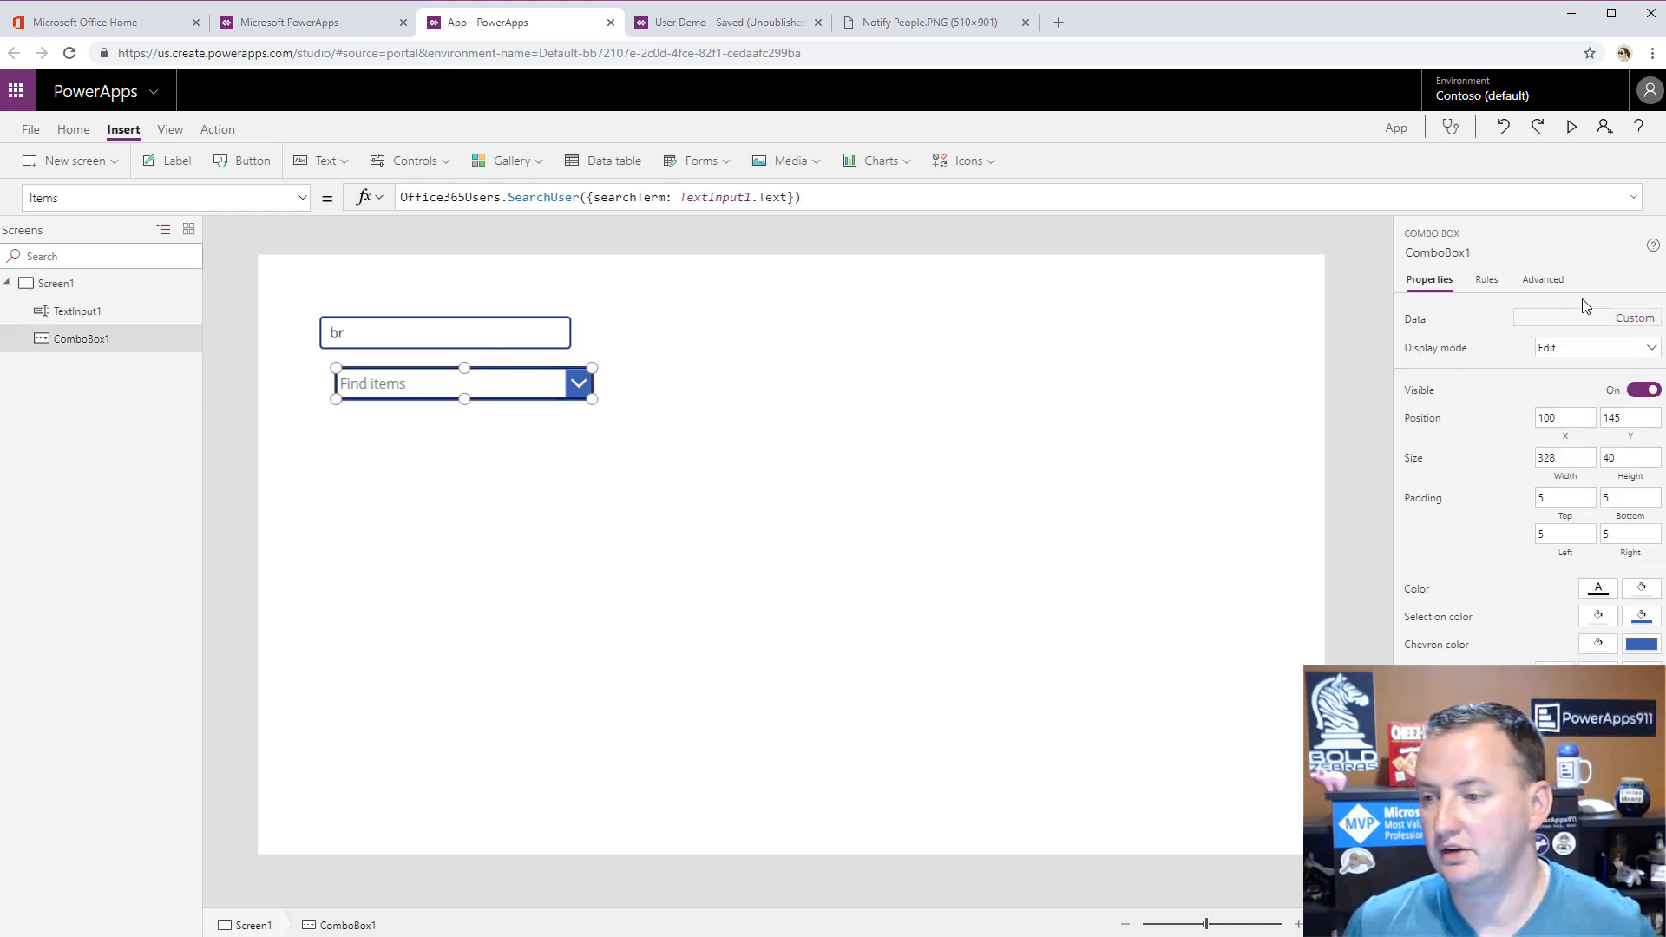
pyautogui.click(1647, 319)
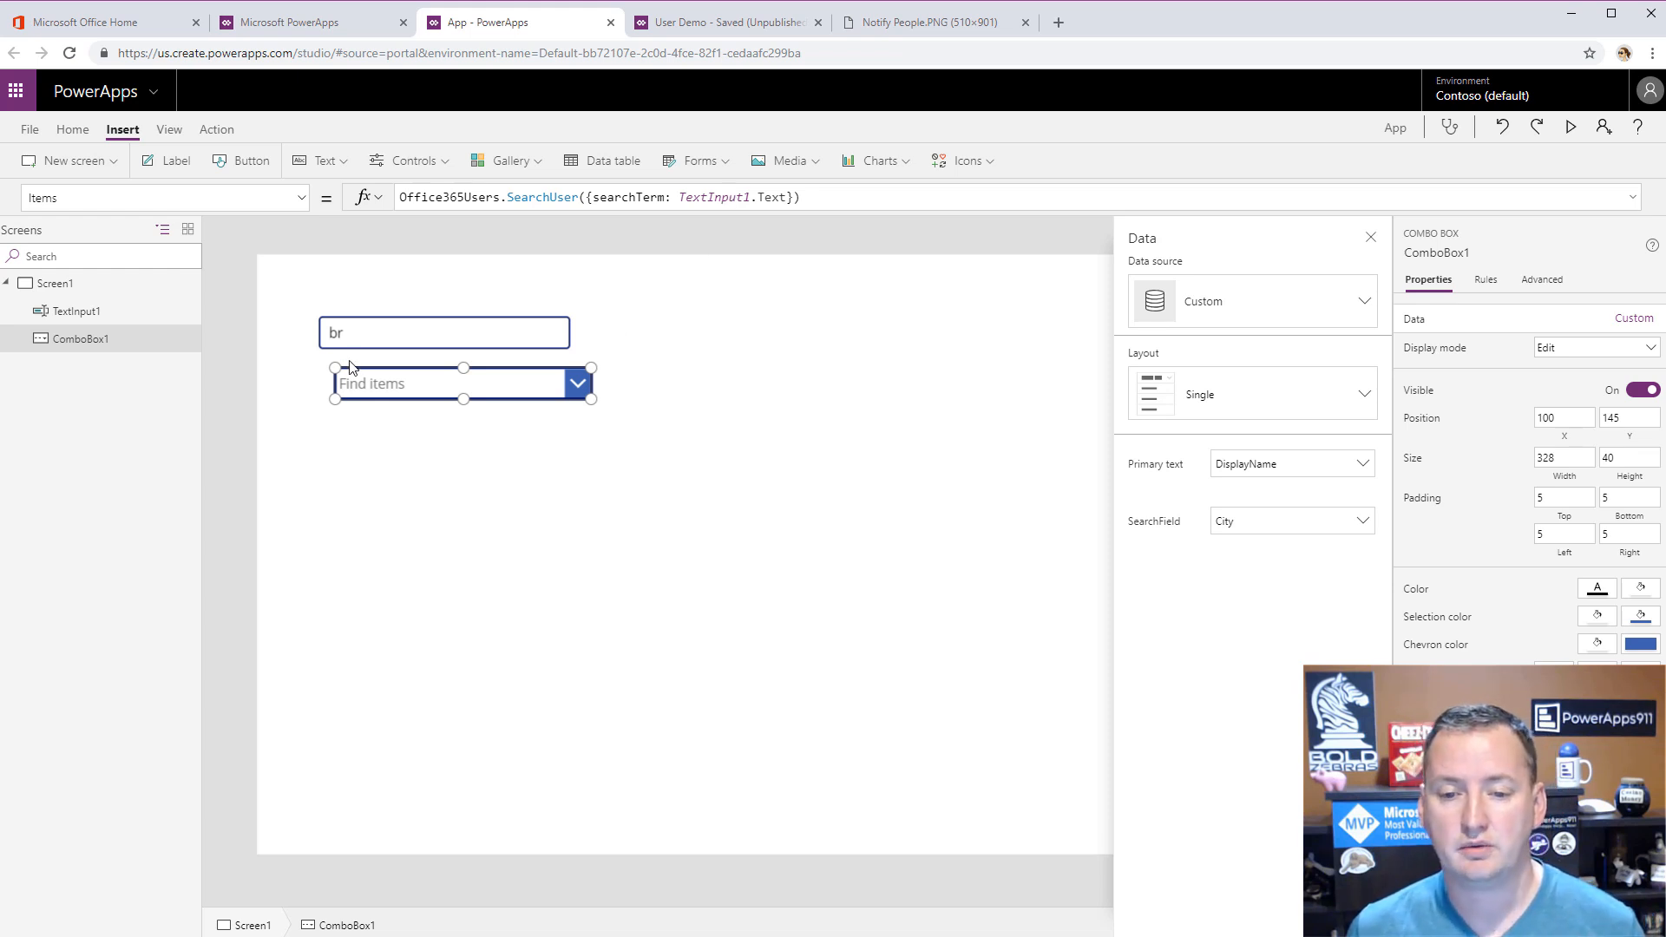
pyautogui.click(301, 200)
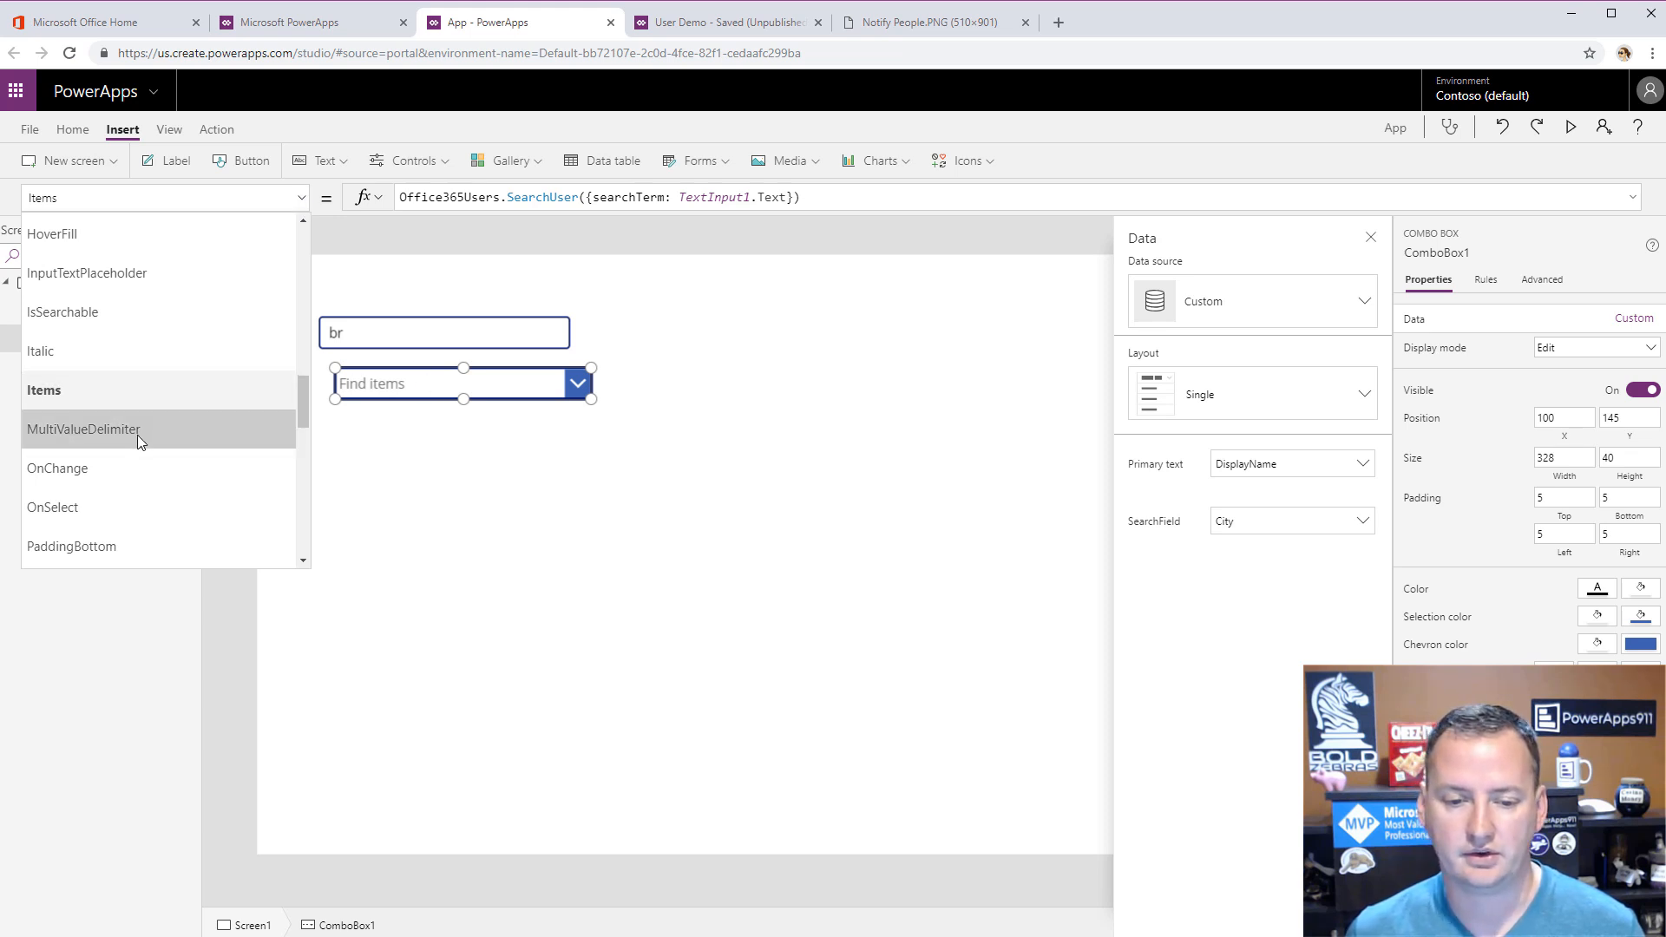
pyautogui.scroll(-2, 139, 438)
pyautogui.scroll(-3, 137, 438)
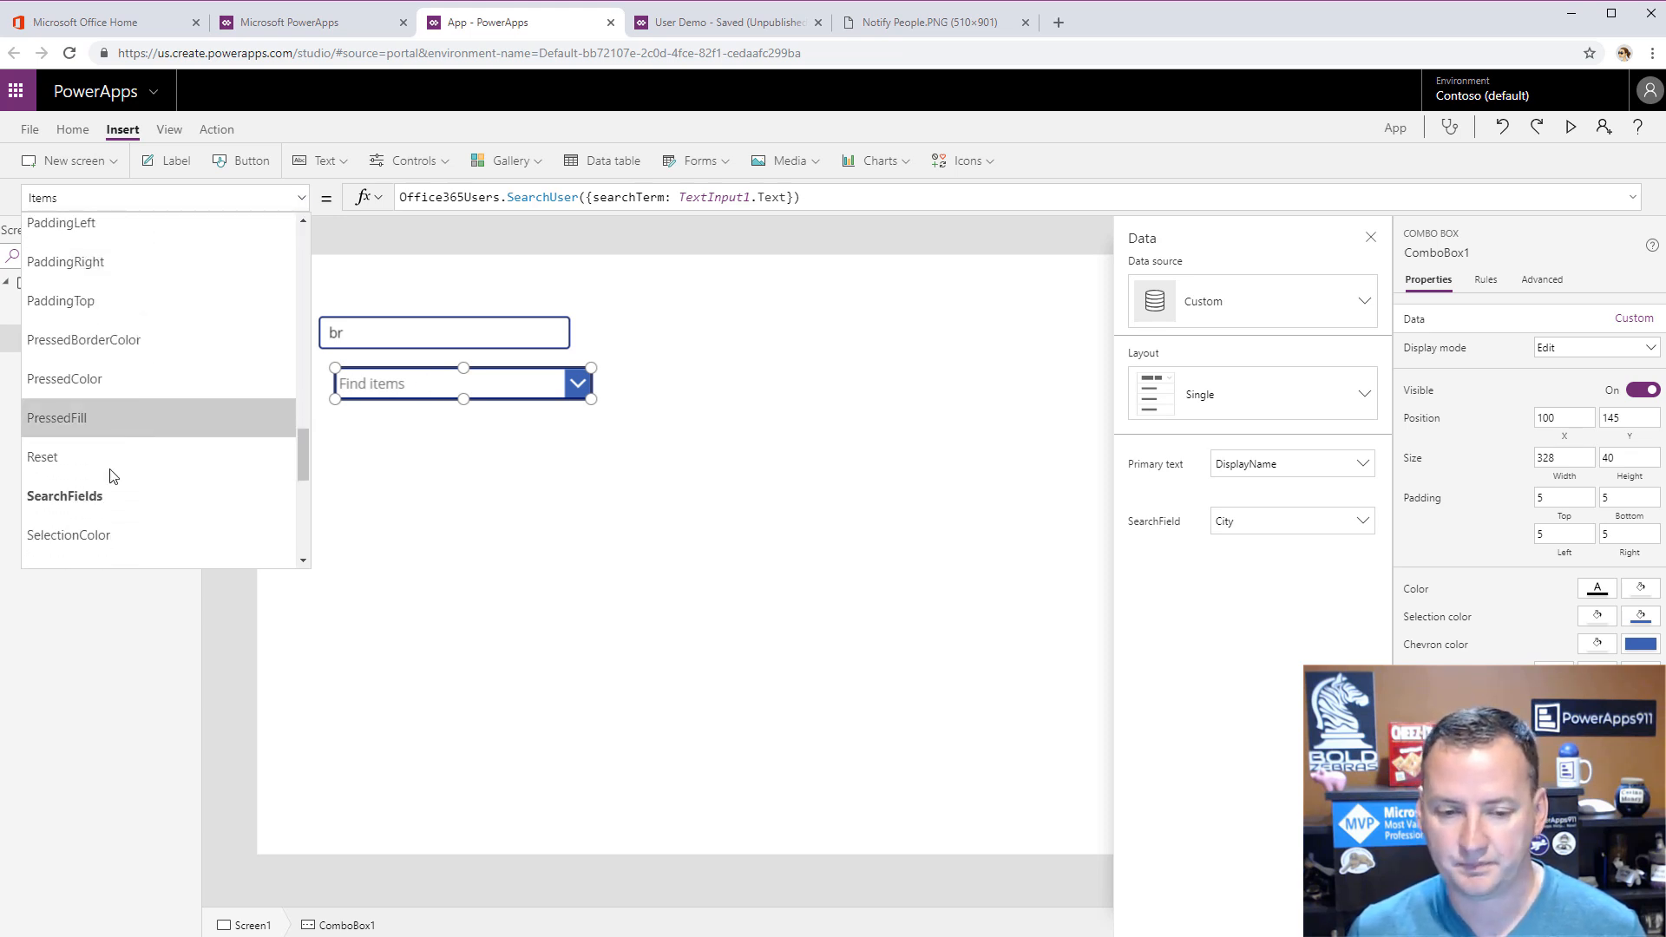
pyautogui.scroll(6, 130, 417)
pyautogui.scroll(2, 128, 398)
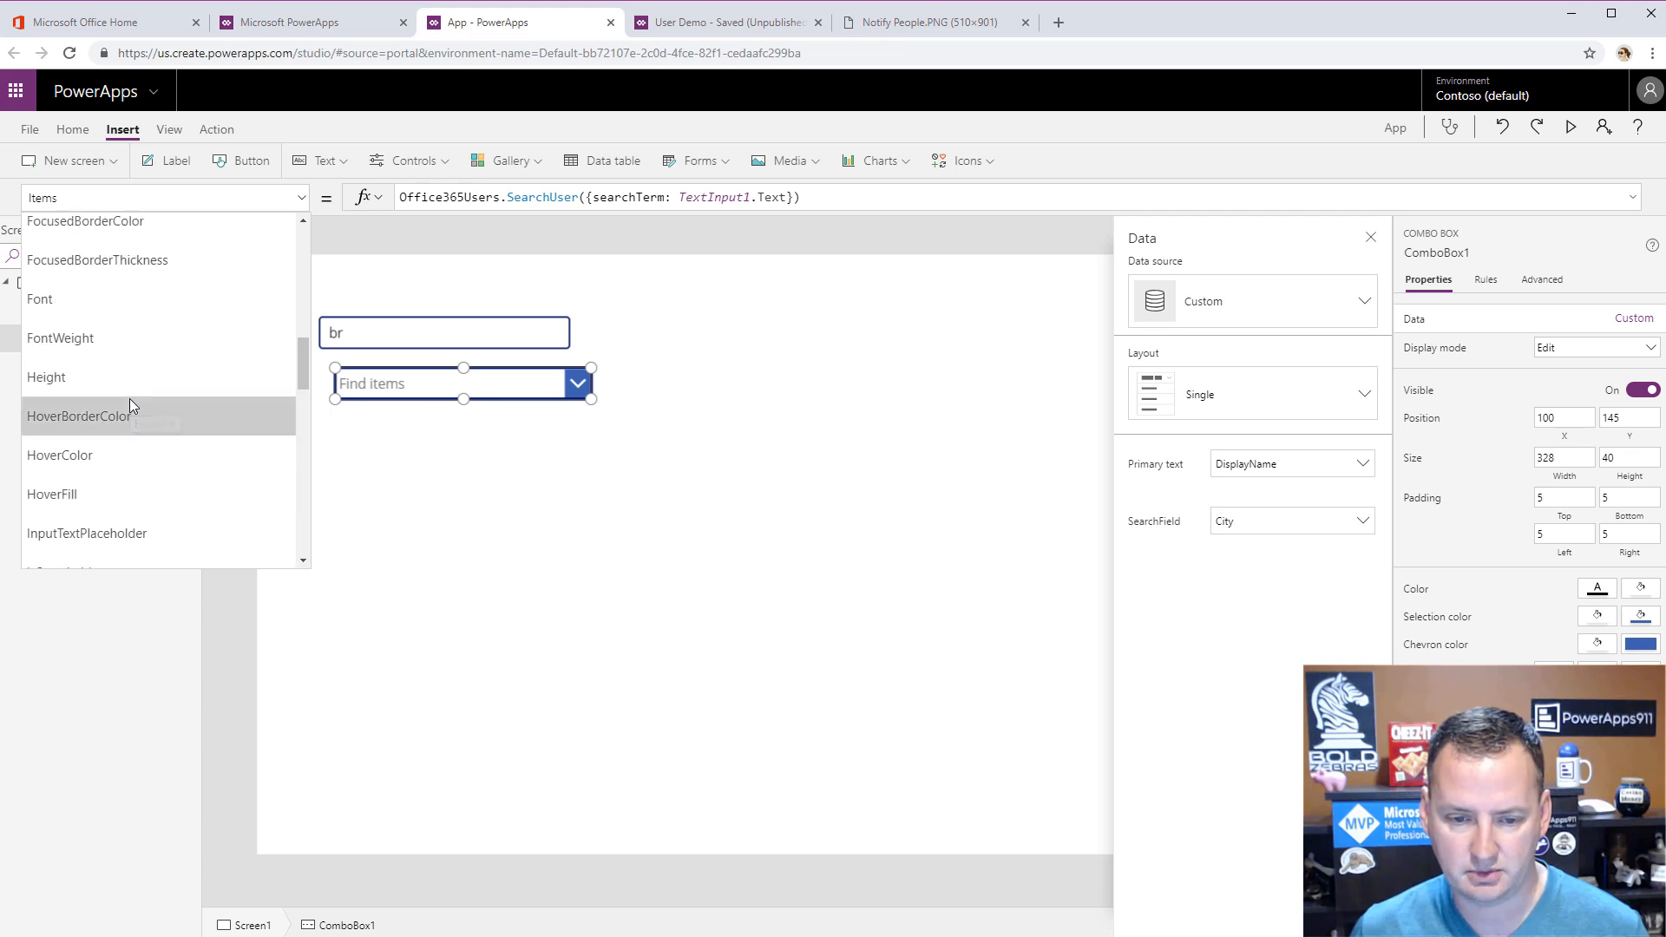
pyautogui.scroll(-1, 128, 398)
pyautogui.click(90, 487)
pyautogui.doubleClick(442, 198)
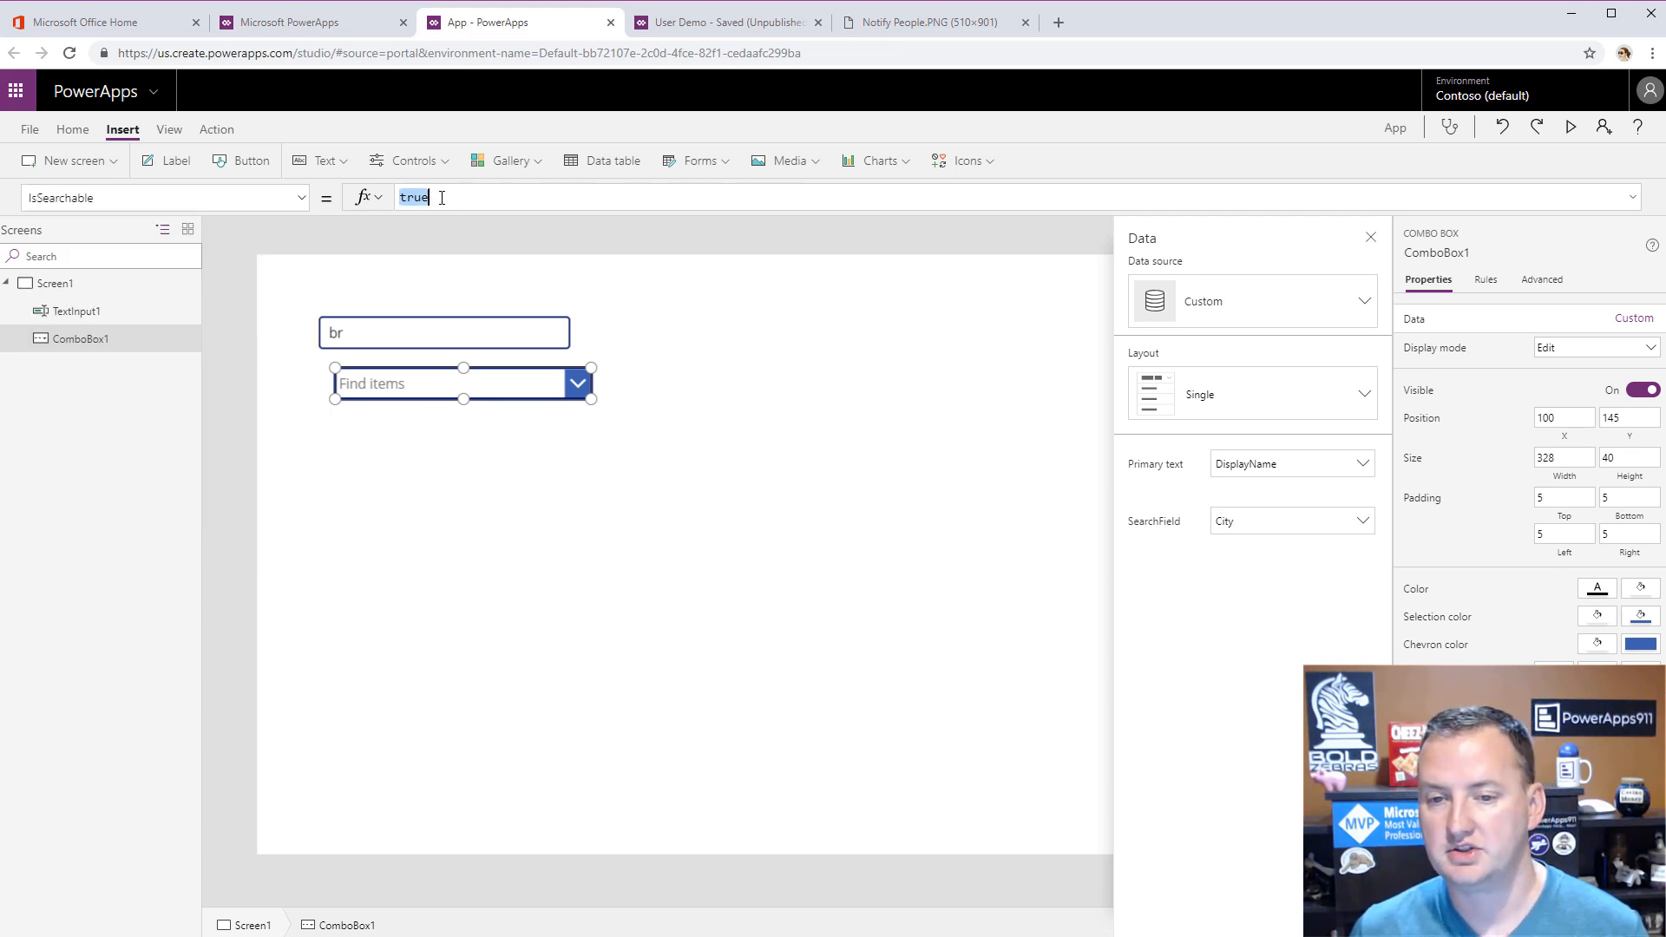
pyautogui.write('t')
pyautogui.press('BackSpace')
pyautogui.write('false')
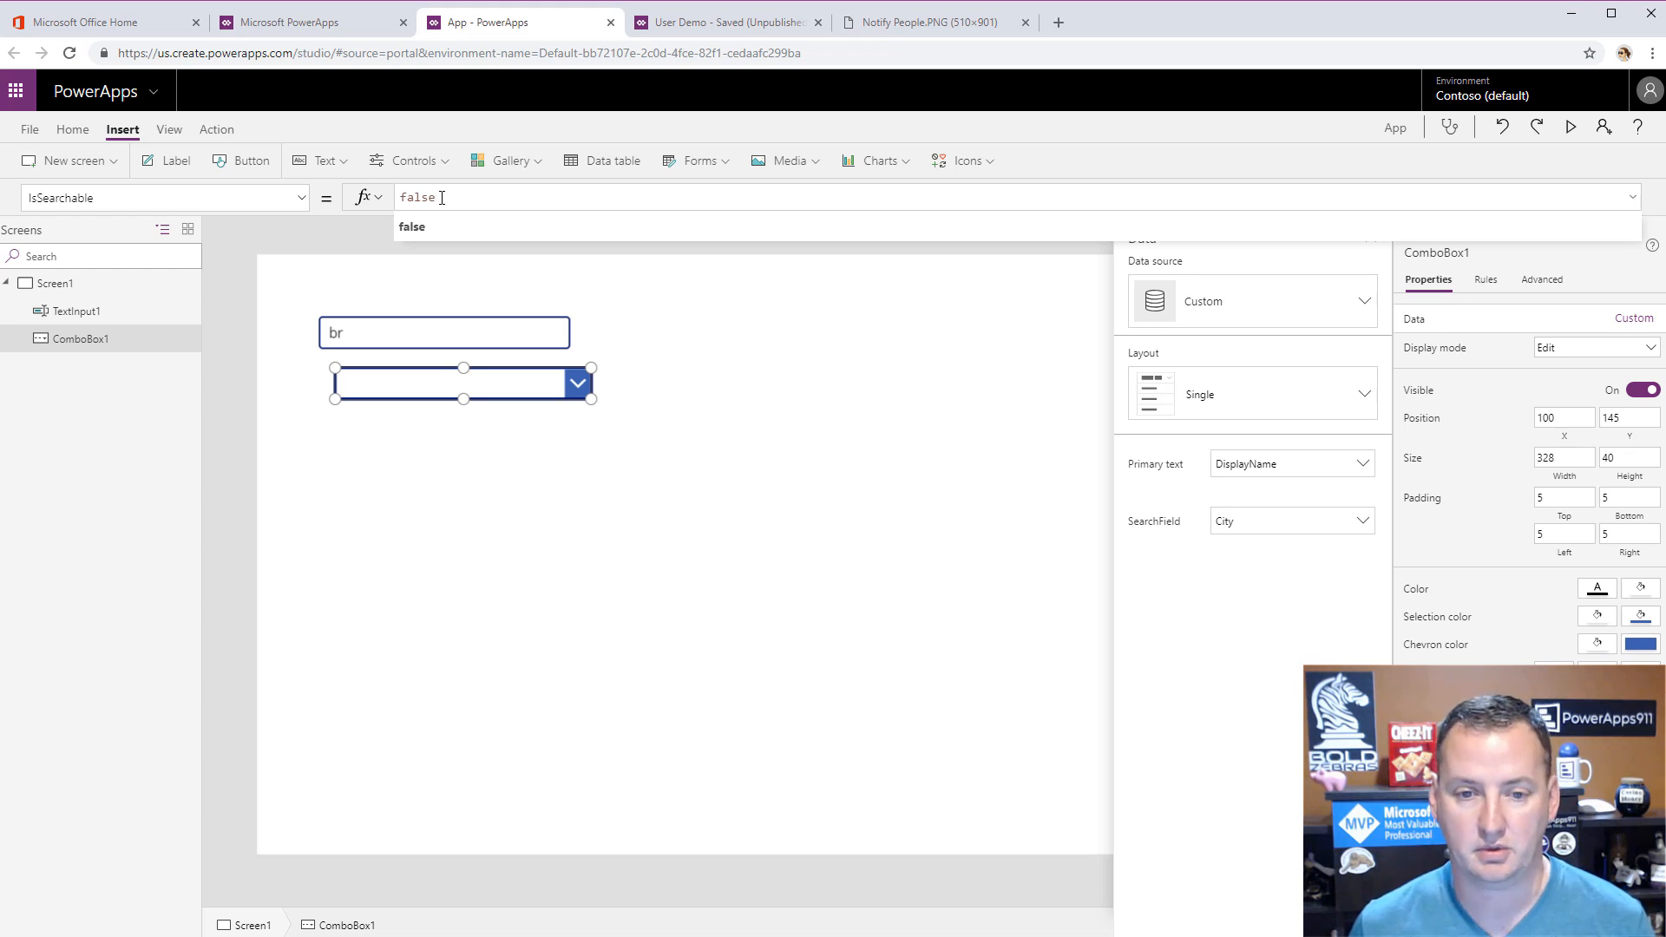
# - Set the combo box's SelectMultiple property to false
pyautogui.click(300, 207)
pyautogui.scroll(-5, 177, 398)
pyautogui.scroll(-2, 175, 393)
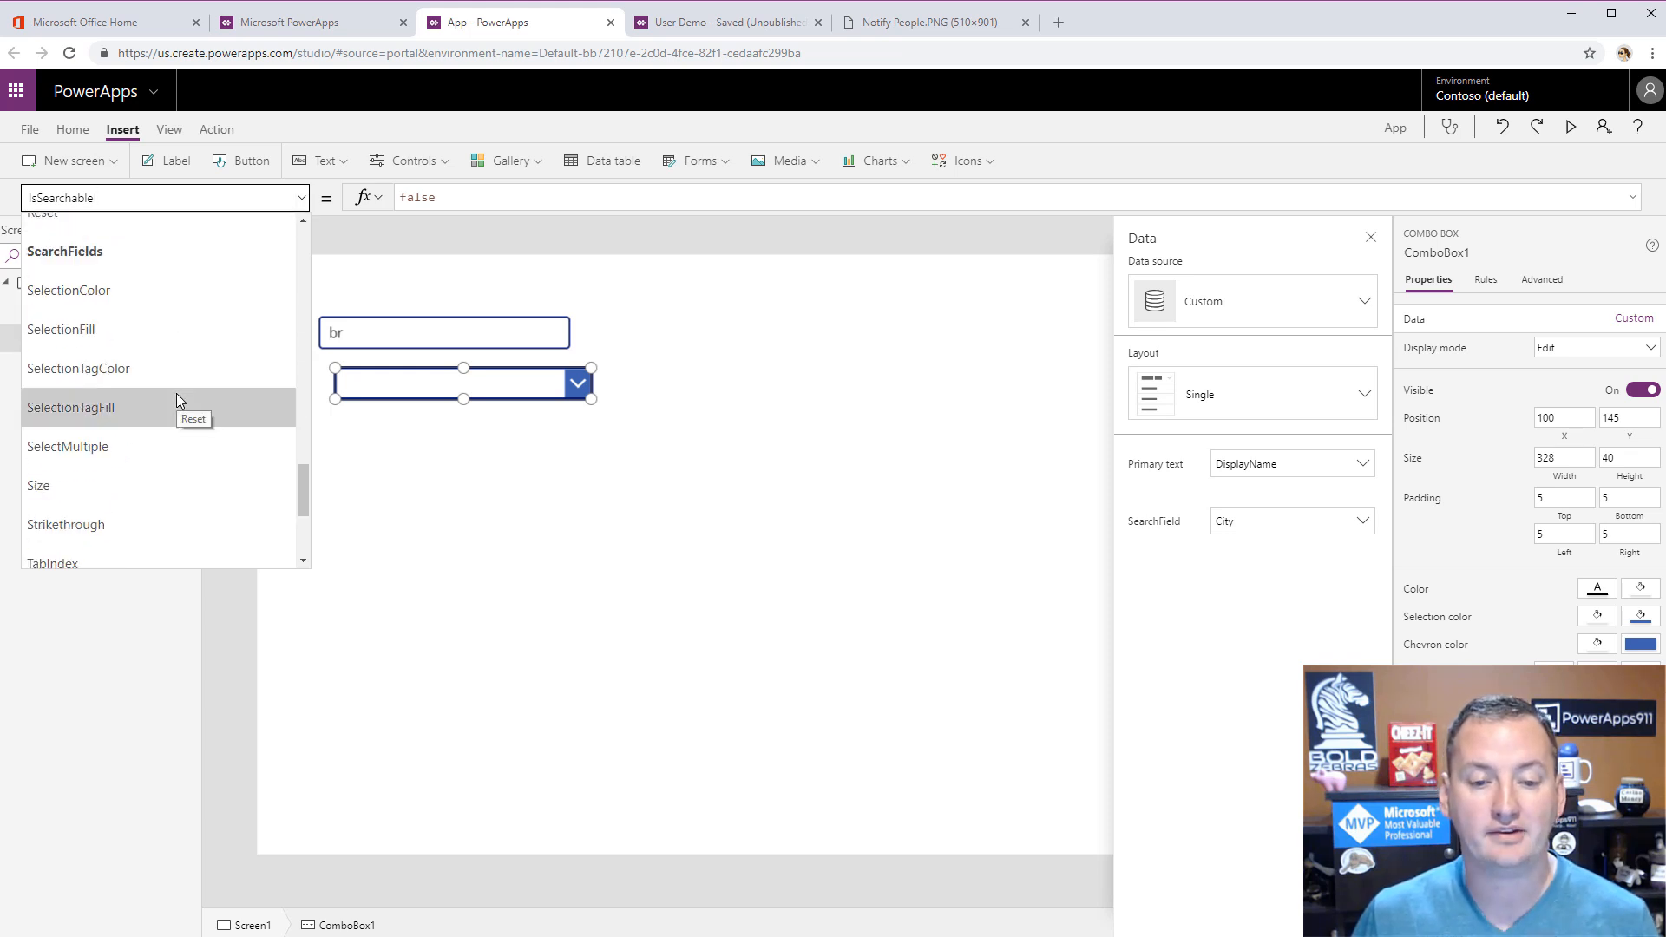
pyautogui.click(168, 444)
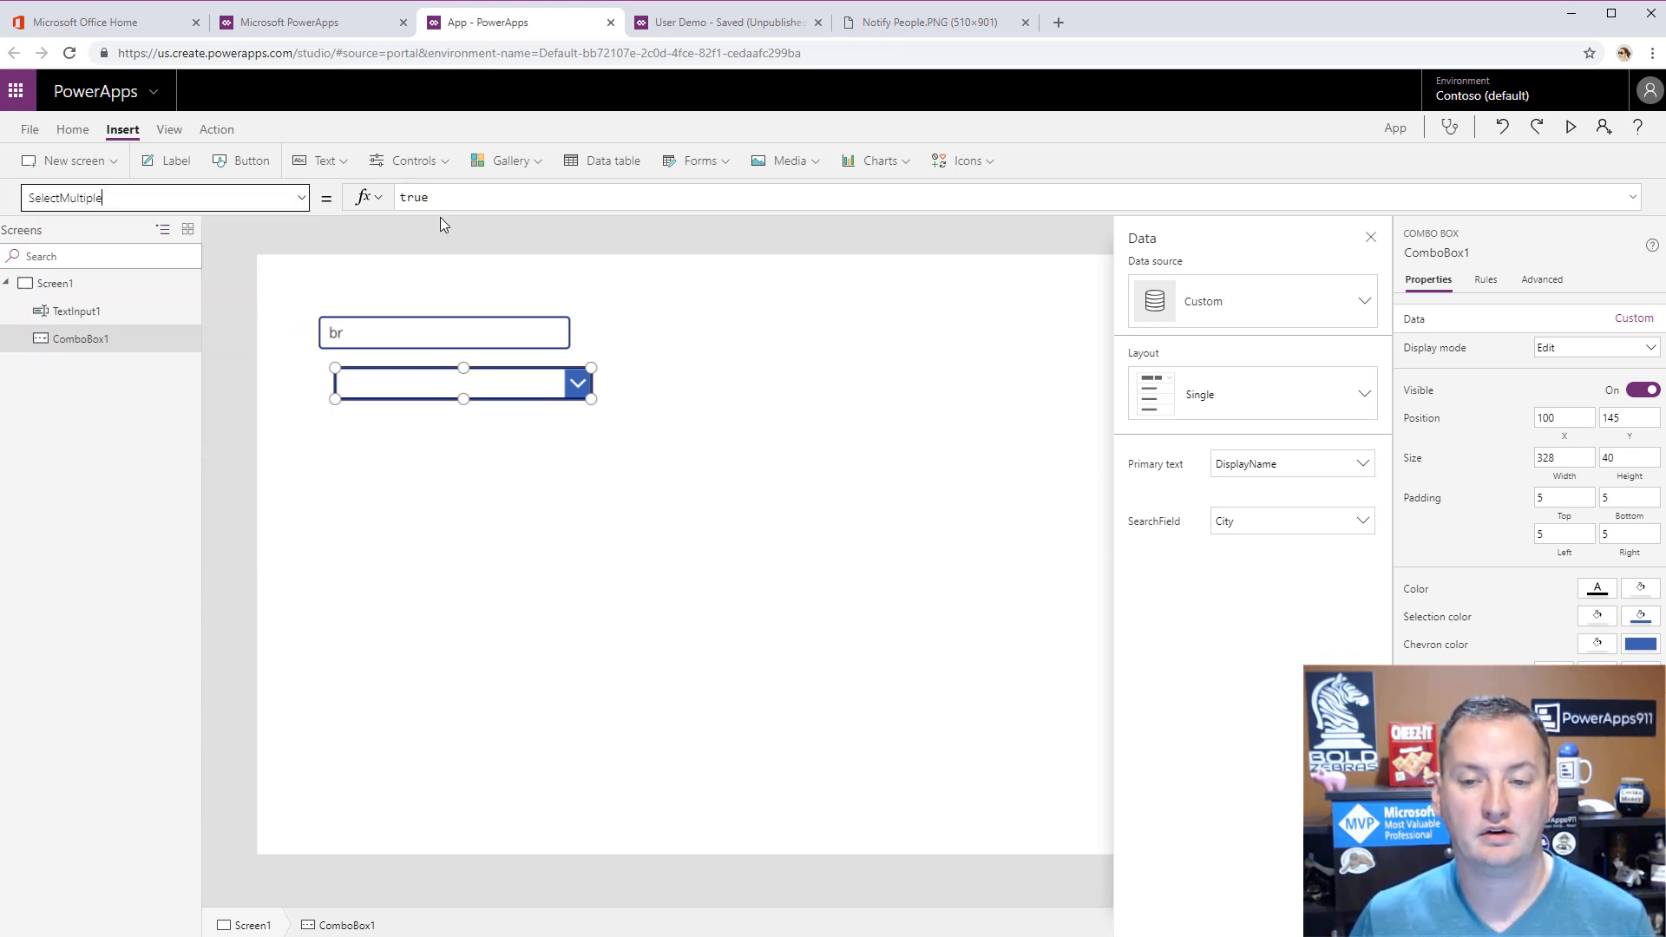
pyautogui.doubleClick(432, 198)
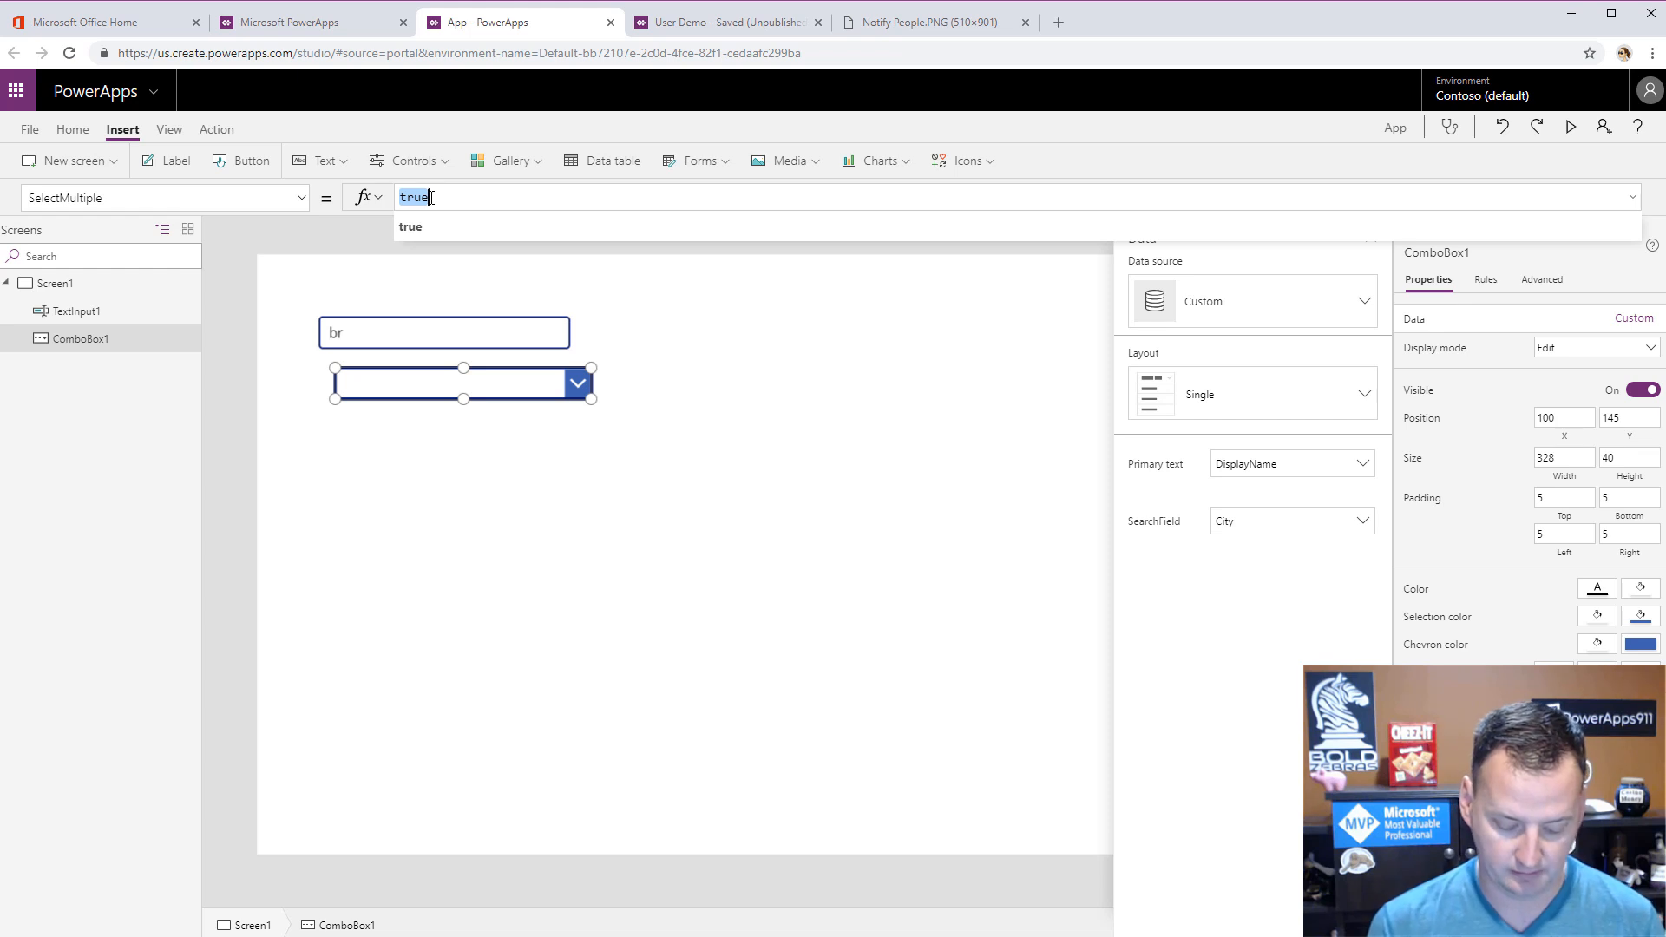
pyautogui.write('false')
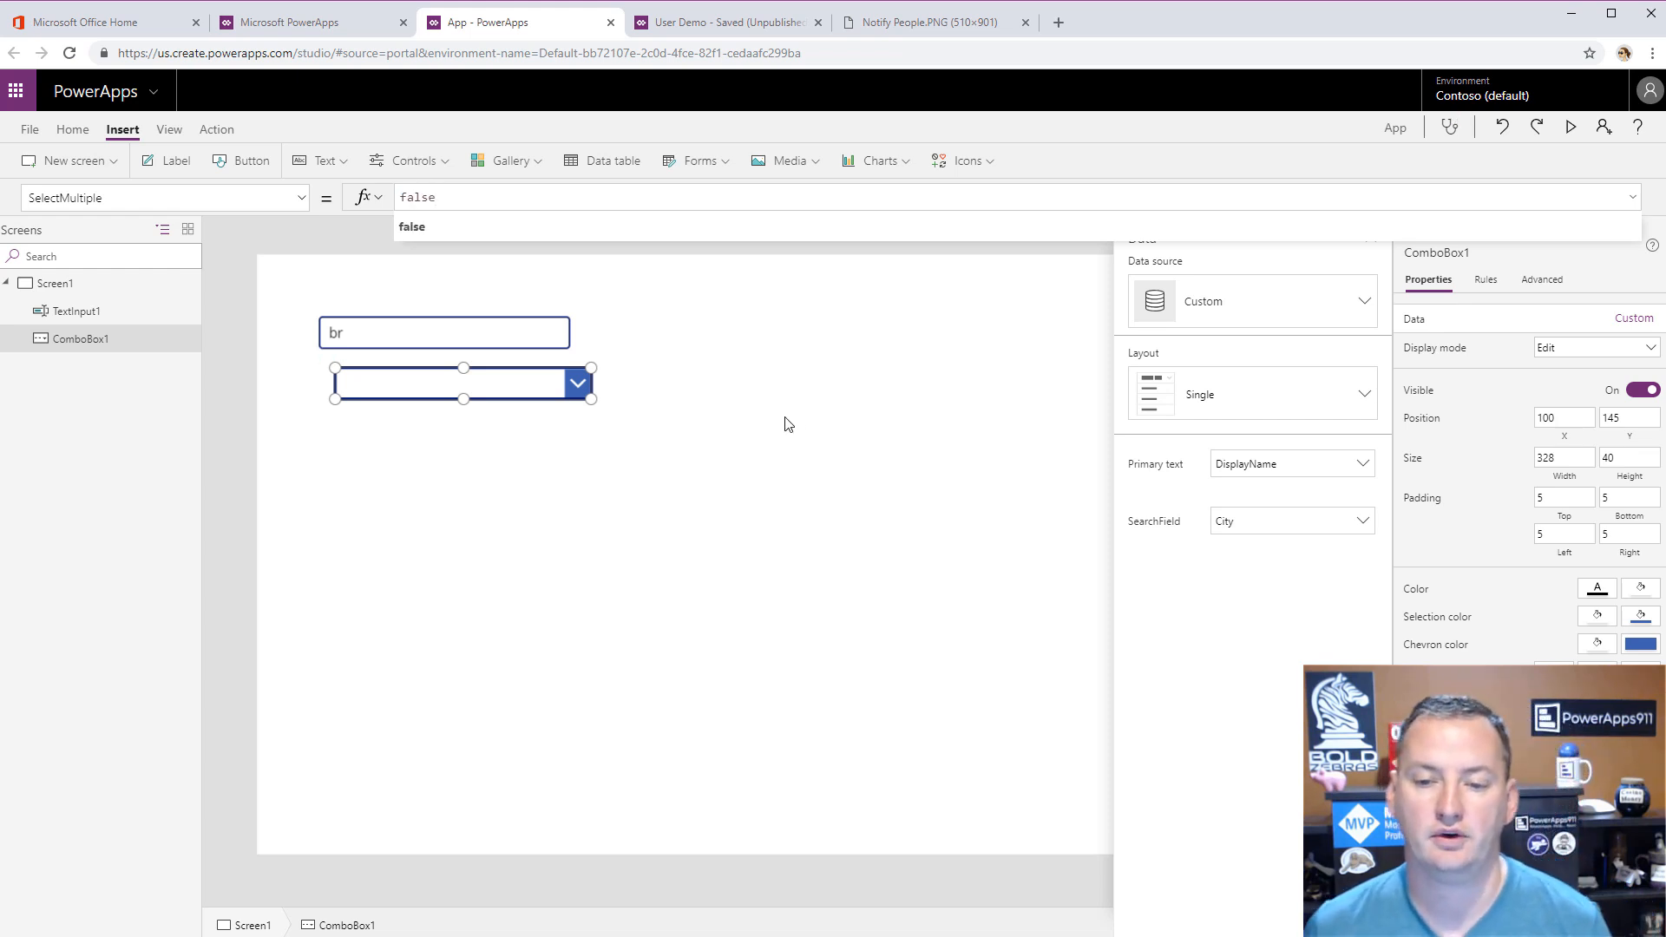
pyautogui.click(751, 378)
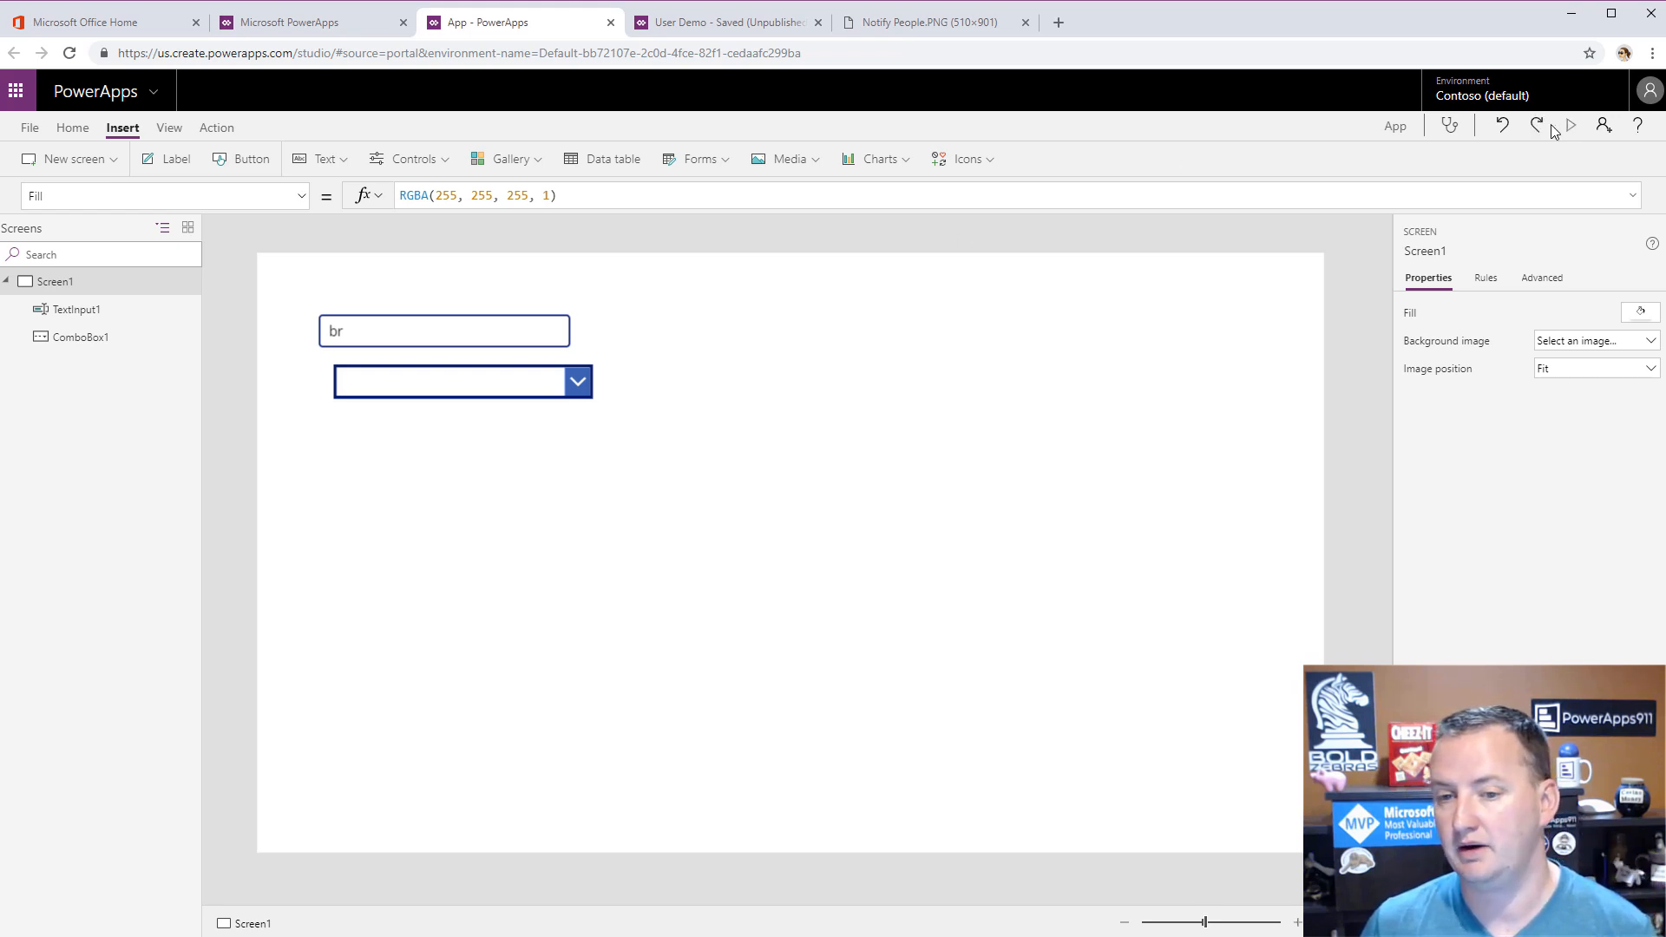
# - Preview the app, search for "a" and pick one user from the combo box, and exit the preview
pyautogui.click(363, 335)
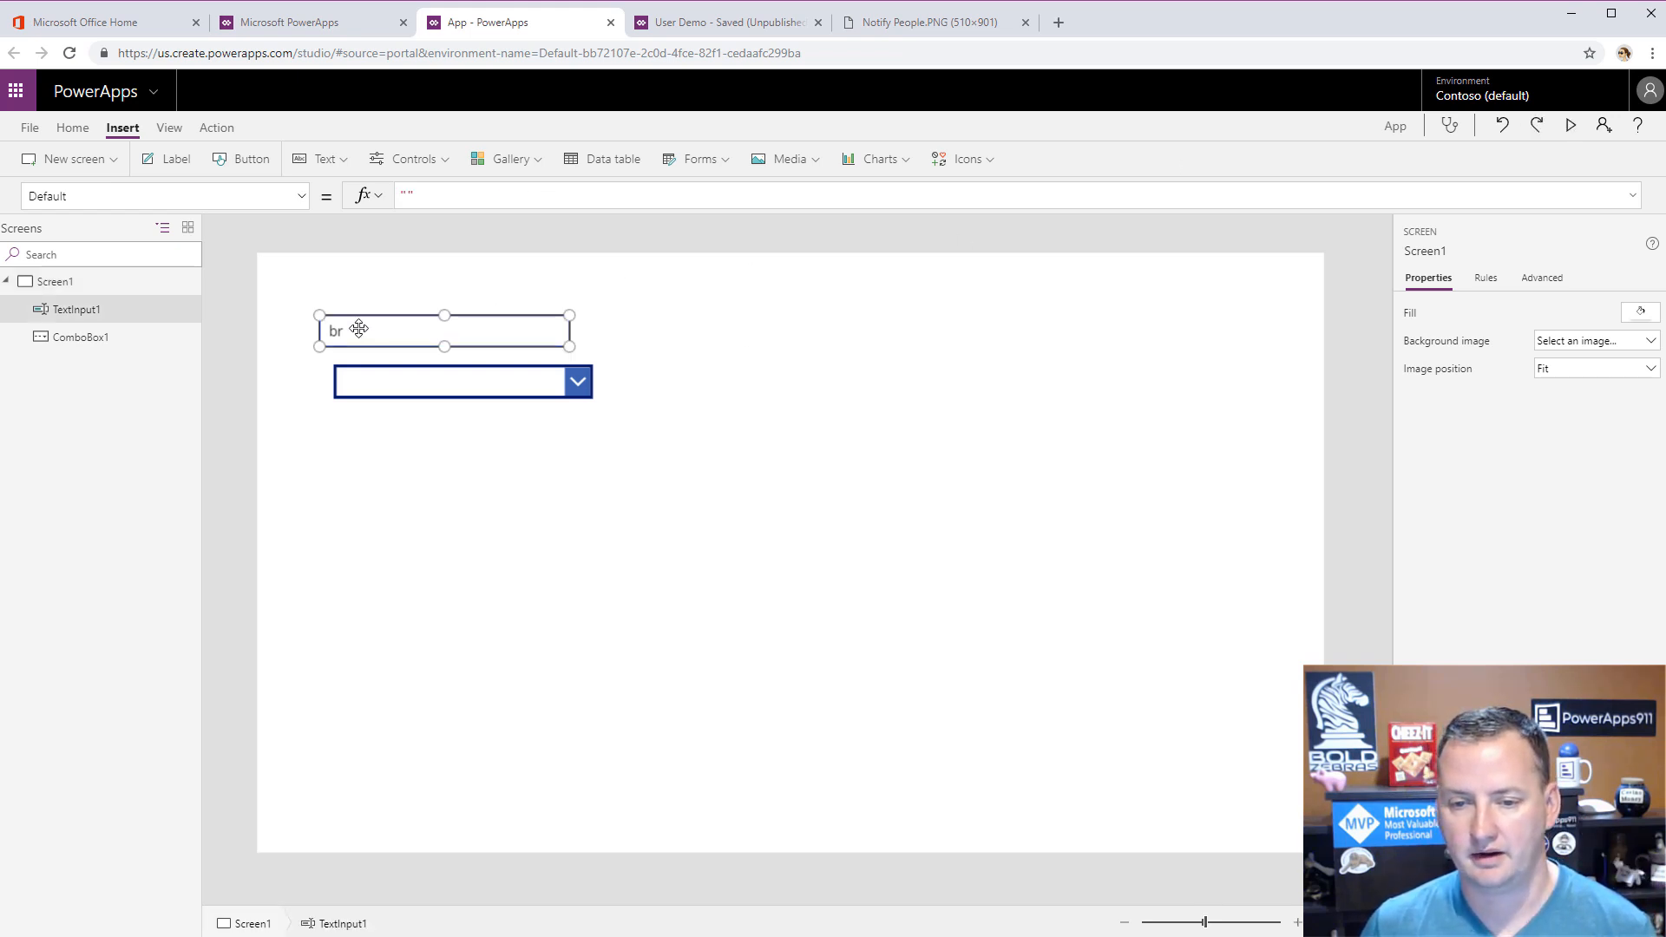
pyautogui.click(1571, 125)
pyautogui.click(321, 193)
pyautogui.hotkey('ctrl', 'a')
pyautogui.write('a')
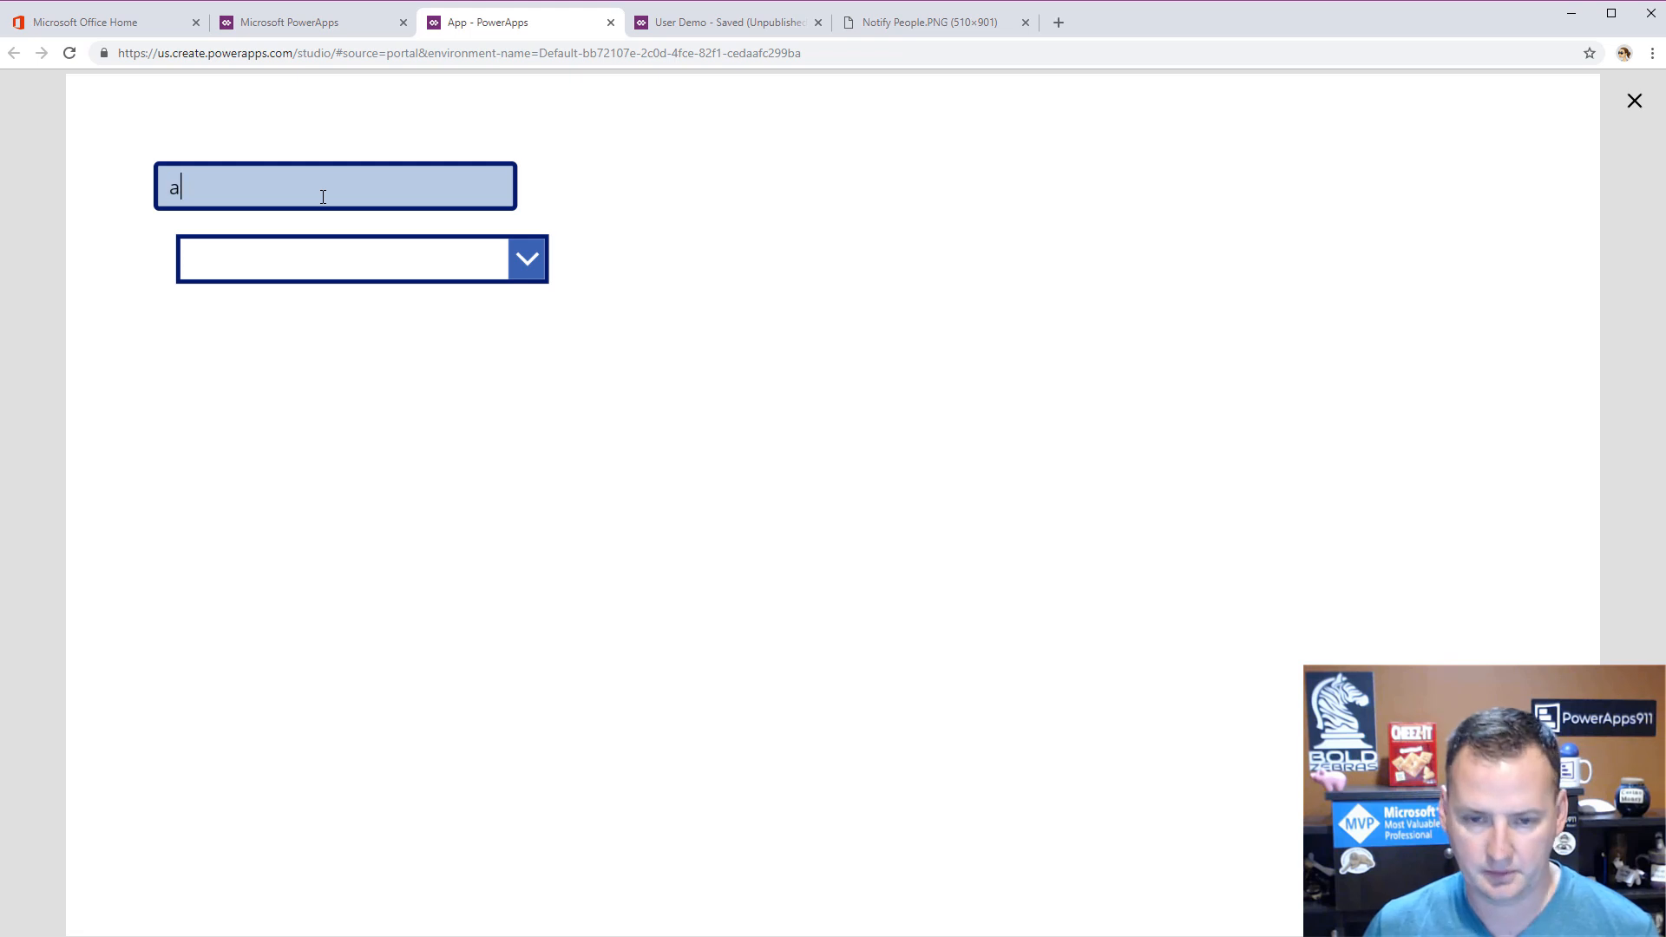
pyautogui.click(513, 253)
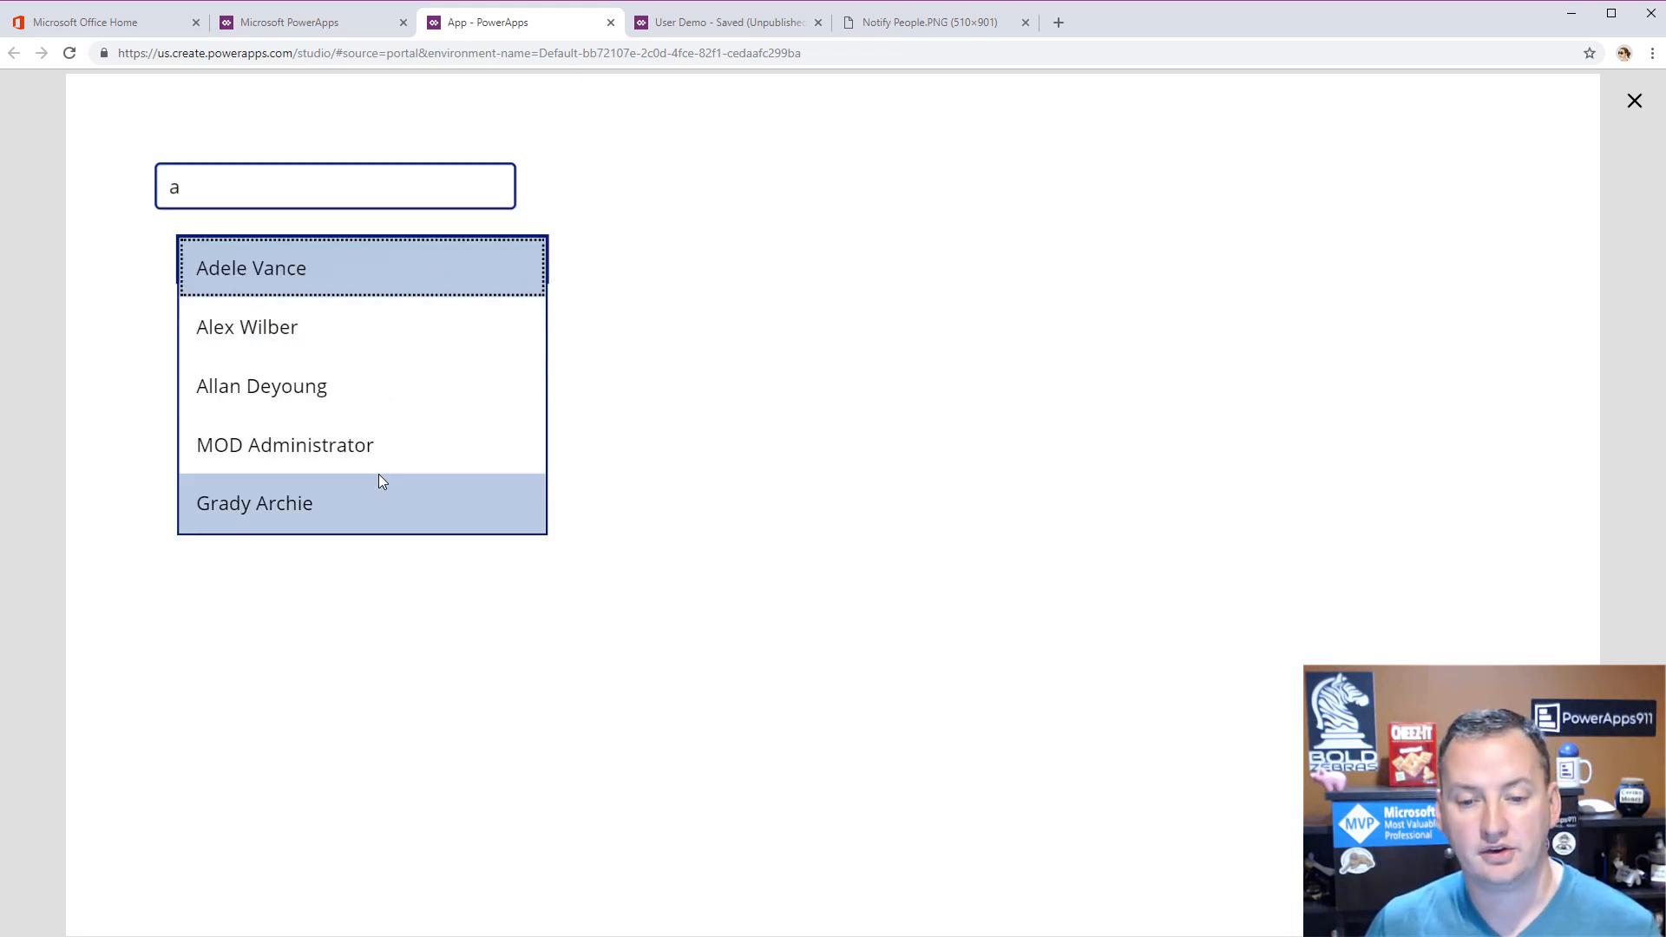
pyautogui.click(357, 385)
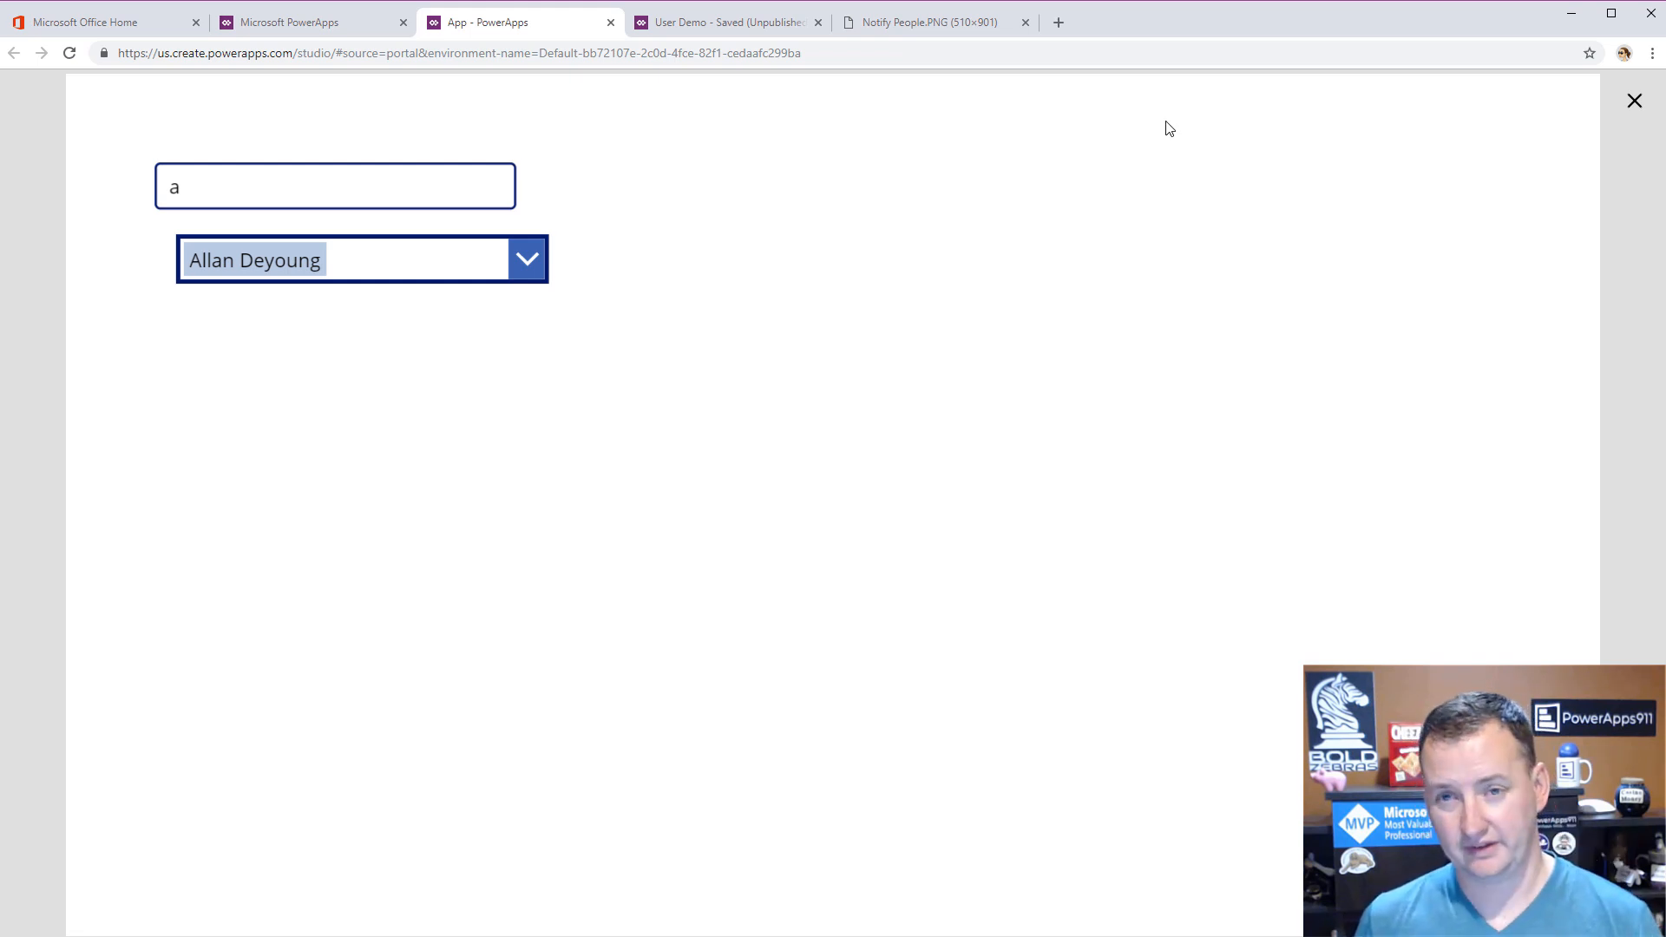
pyautogui.click(1635, 102)
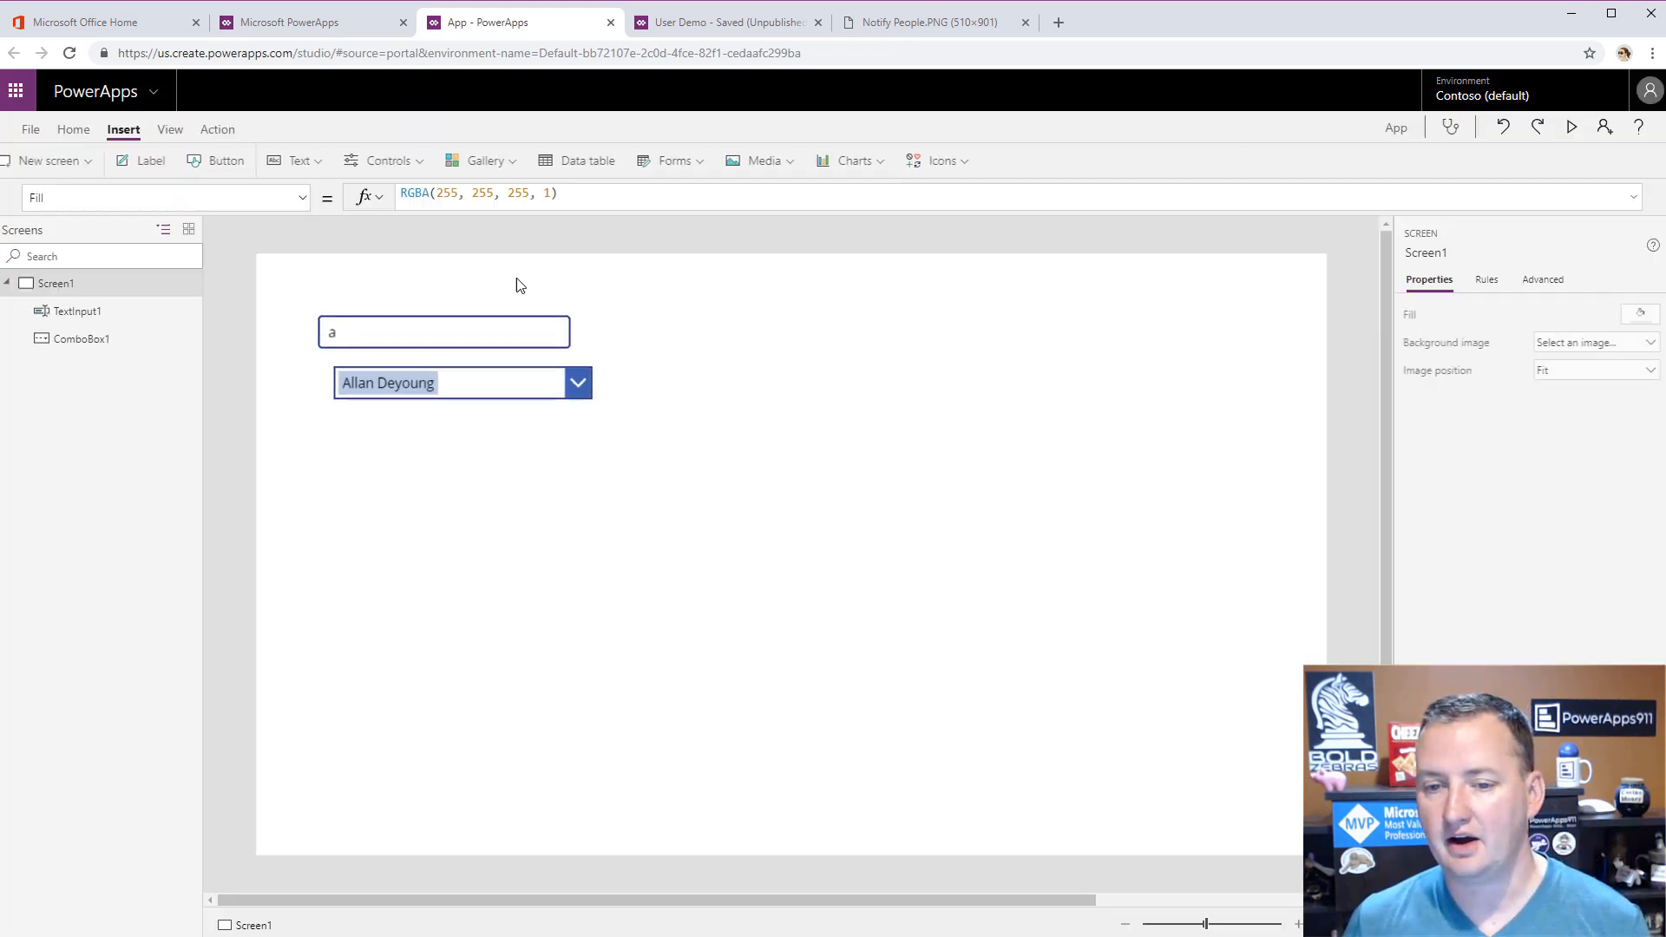
# - Extend the combo box's Items formula with a result limit so it reads Office365Users.SearchUser({searchTerm: TextInput1.Text, top: 999})
pyautogui.click(447, 381)
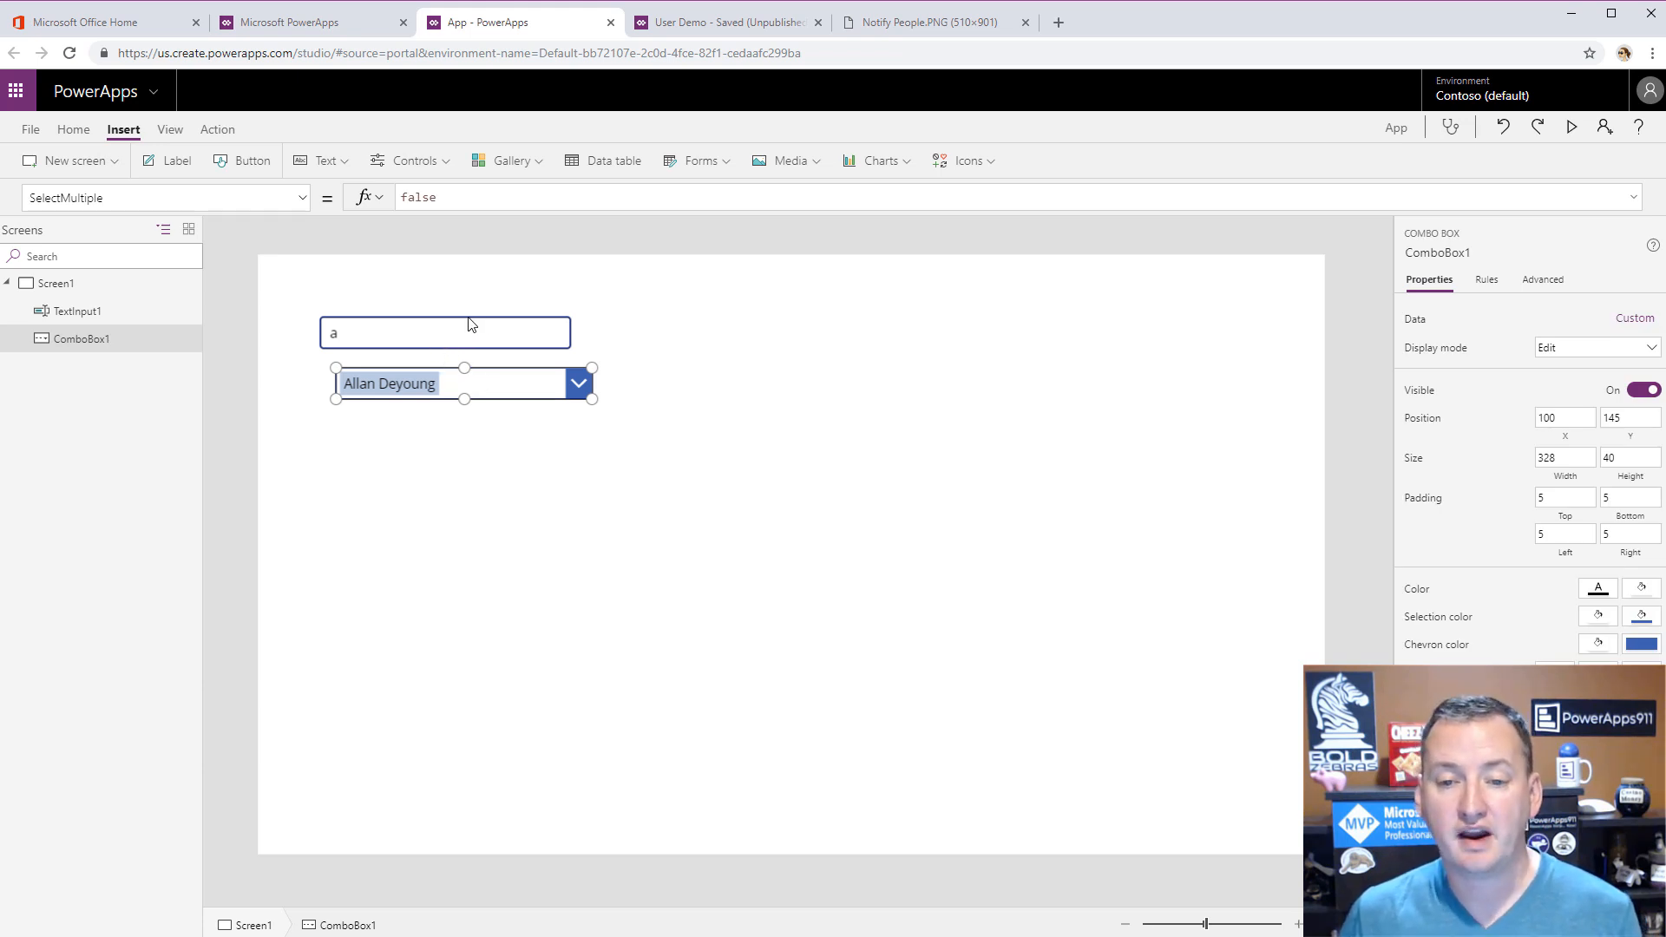
pyautogui.click(439, 342)
pyautogui.click(451, 387)
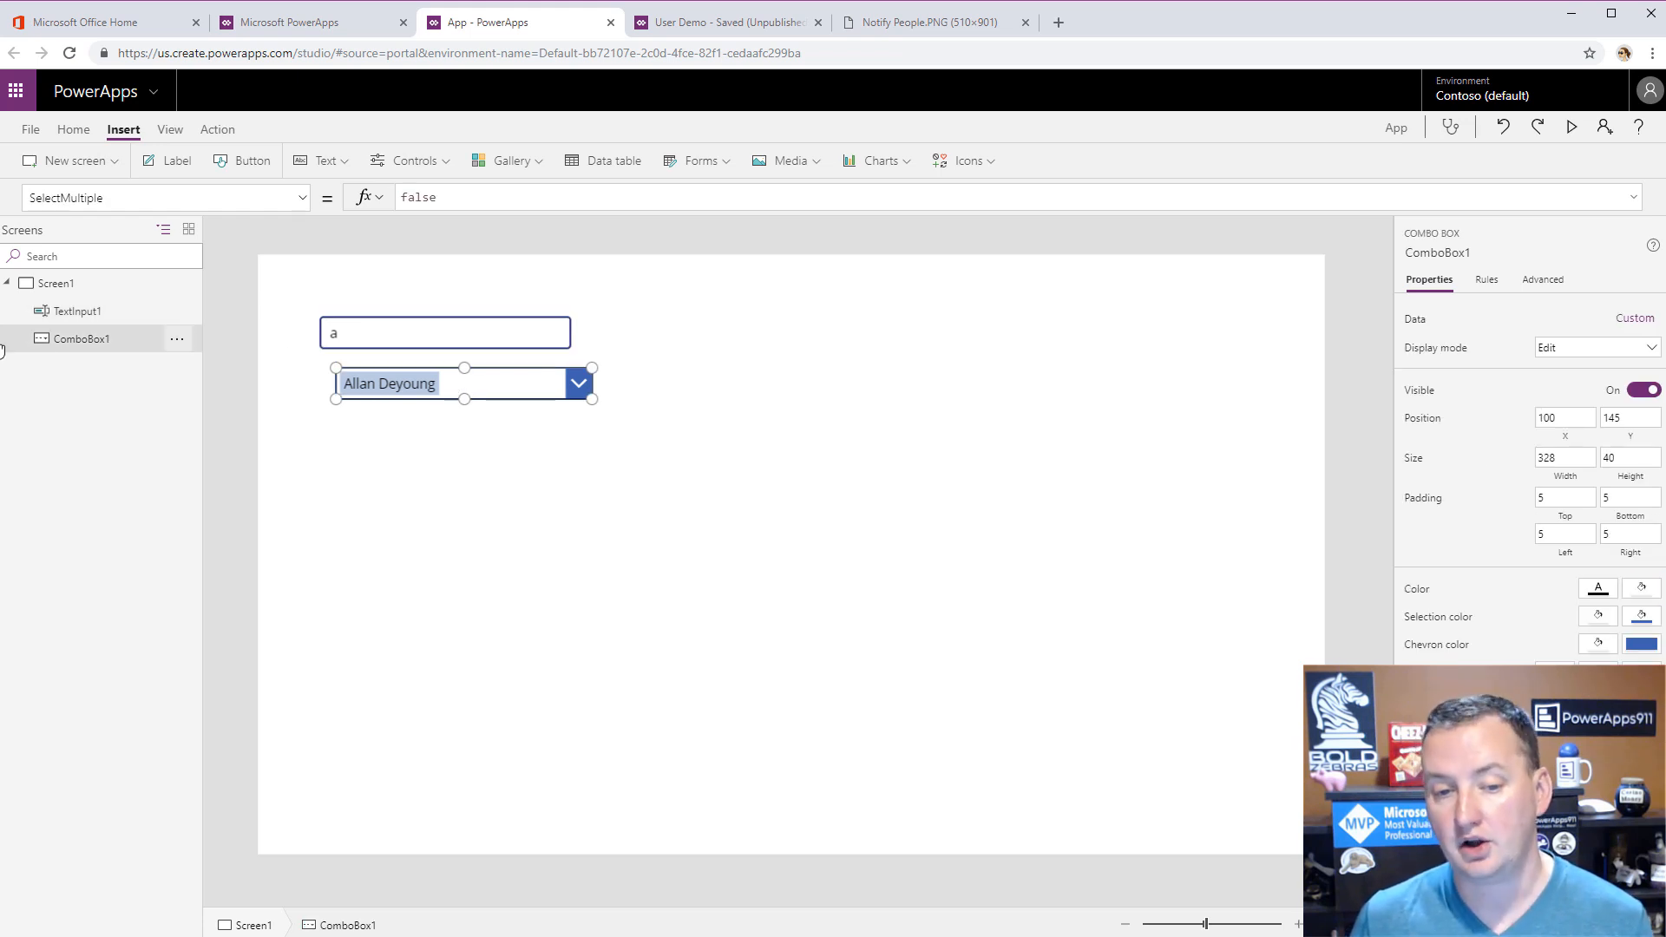
pyautogui.click(290, 200)
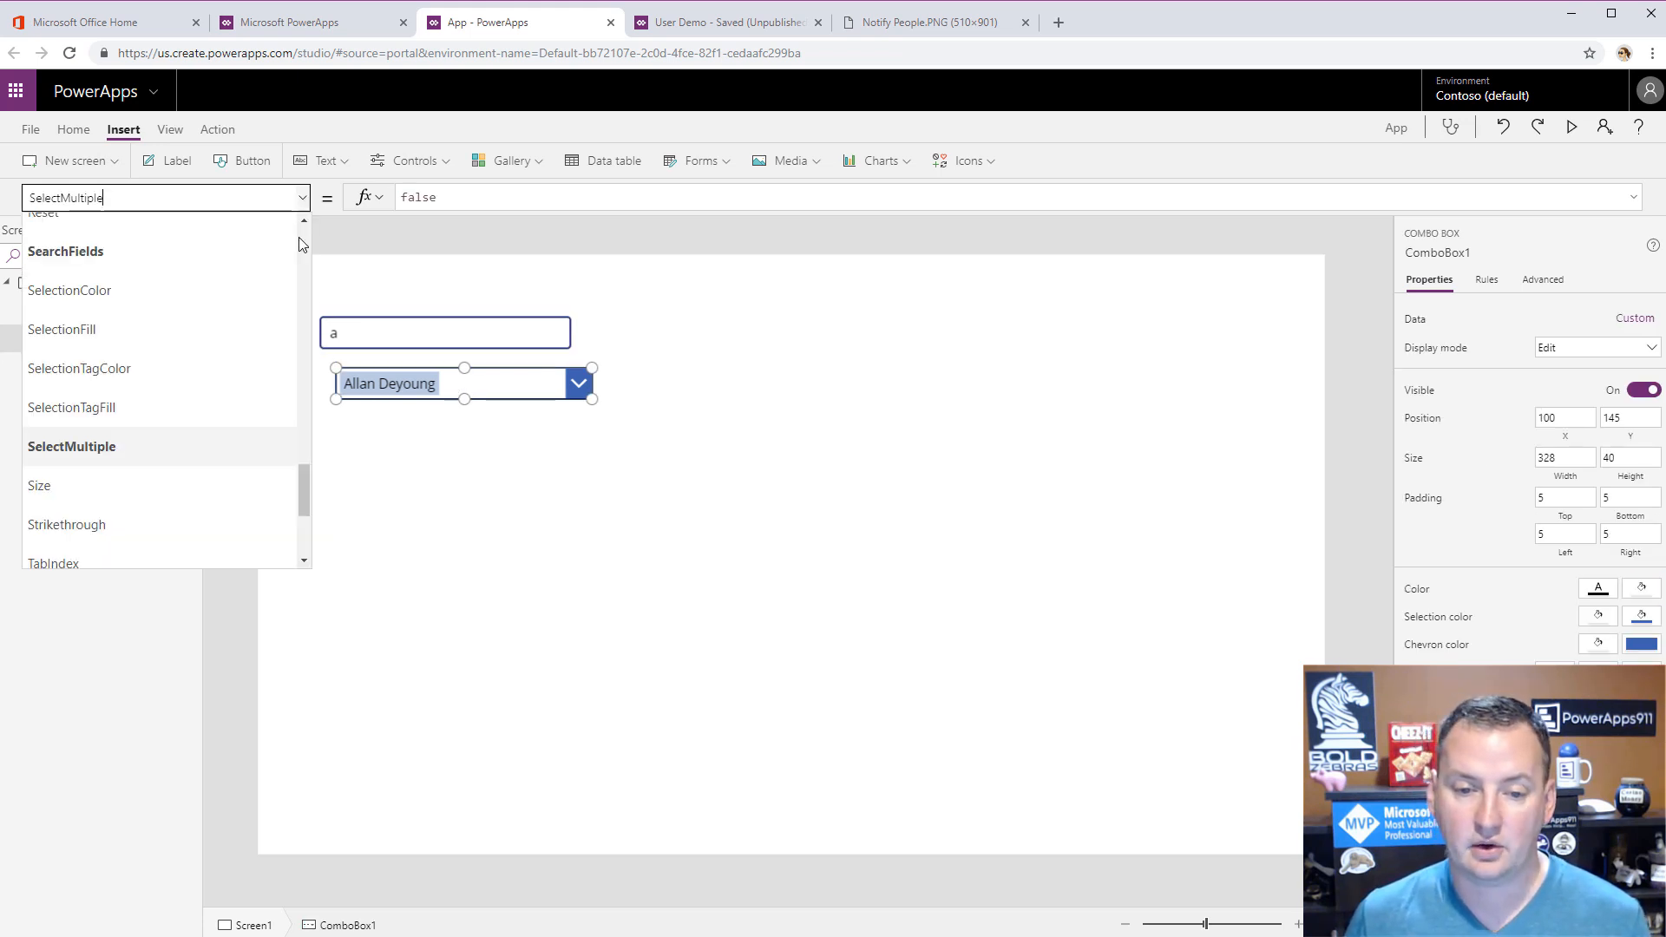
pyautogui.scroll(10, 169, 451)
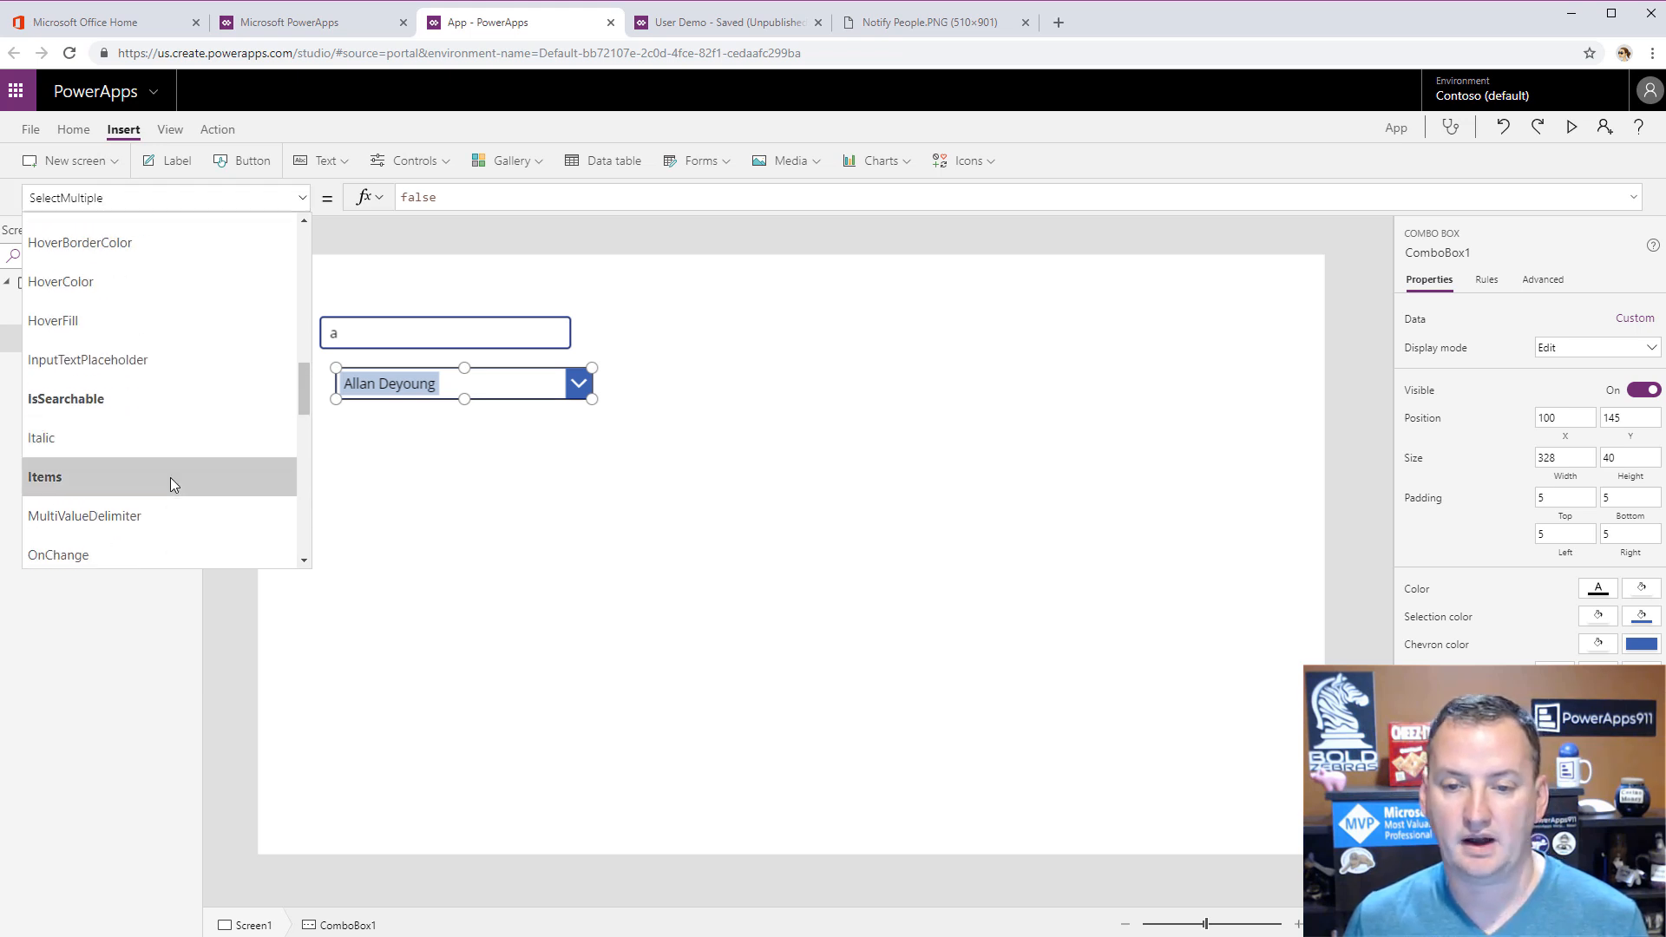
pyautogui.click(170, 477)
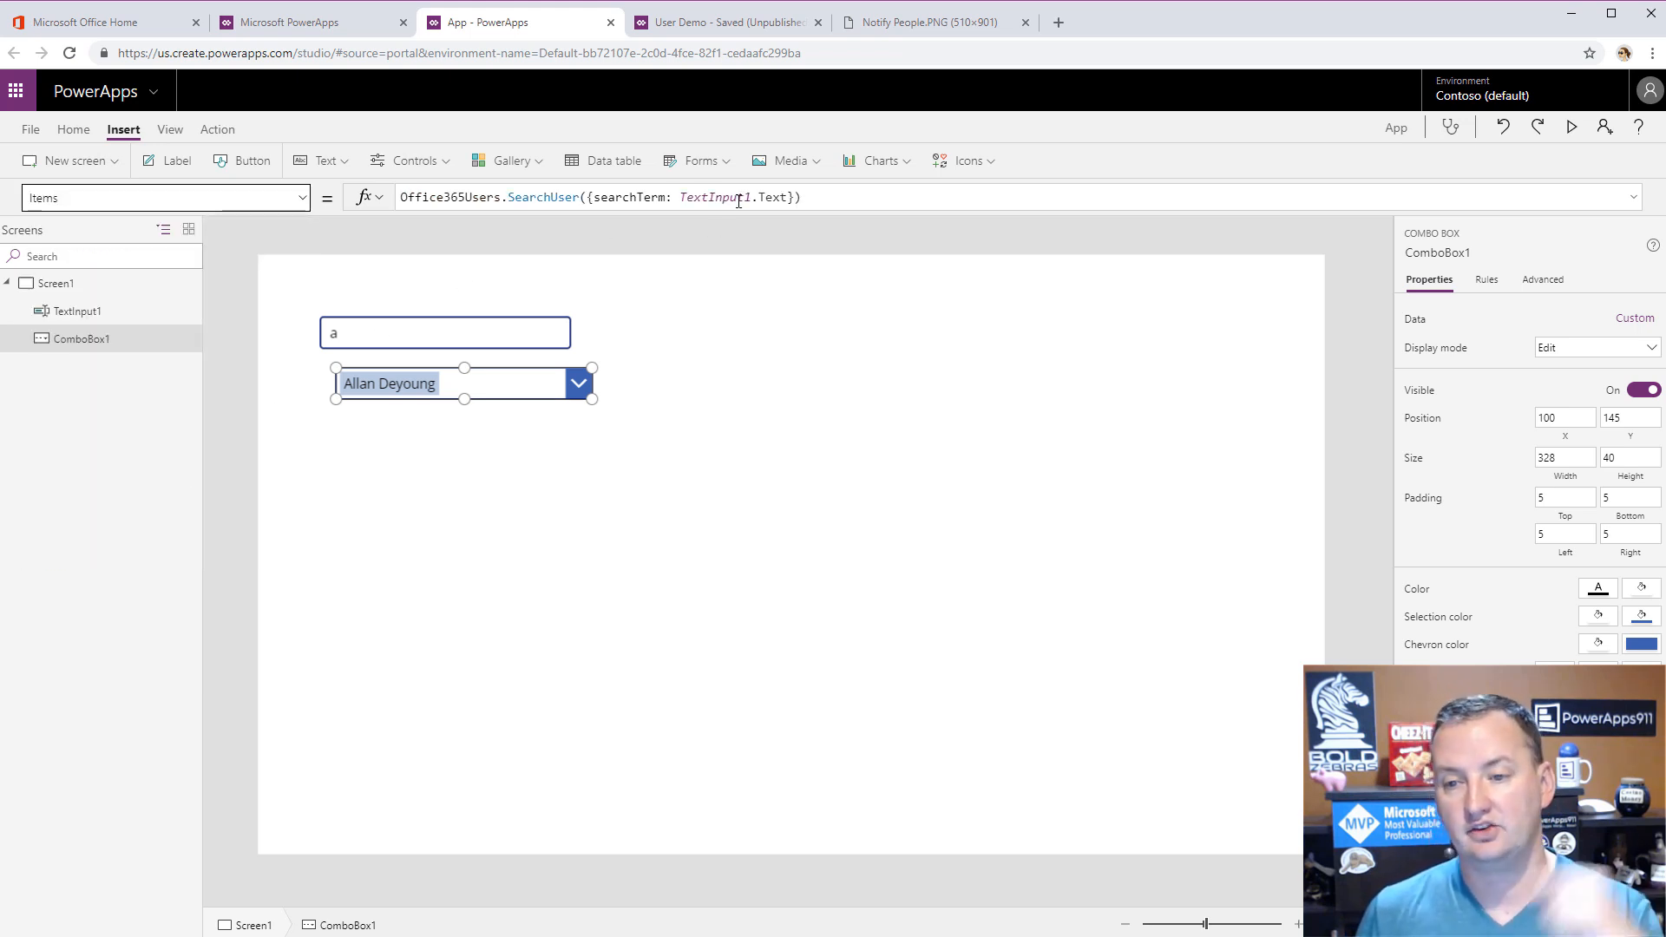
pyautogui.click(788, 197)
pyautogui.write(', ')
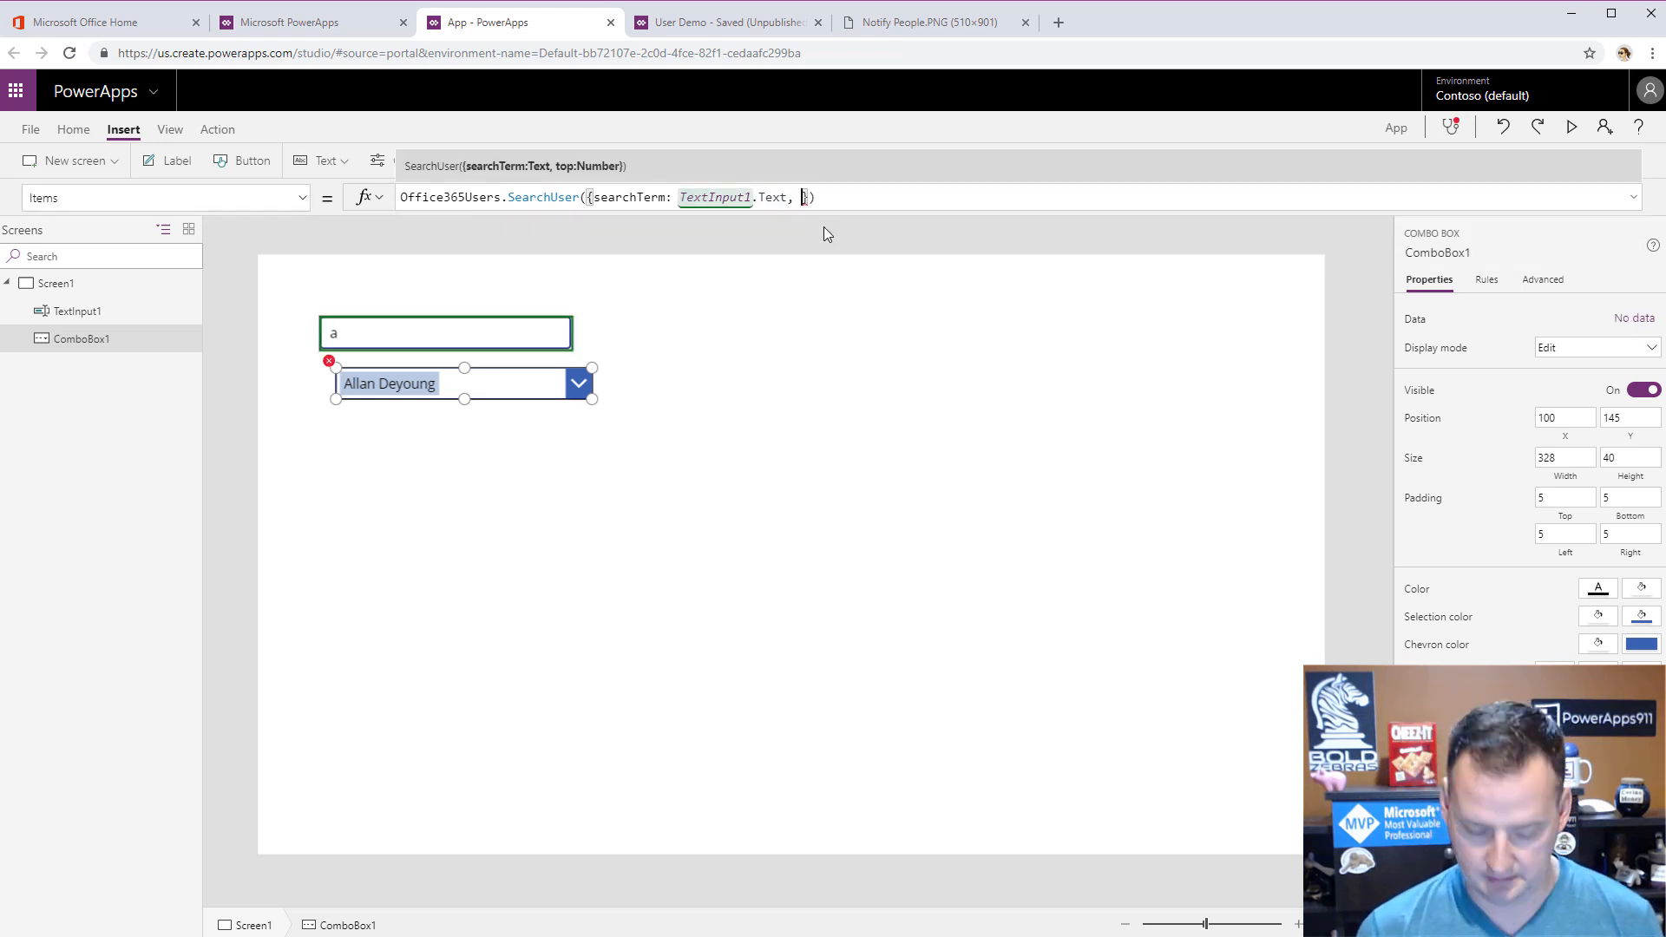
pyautogui.write('Top')
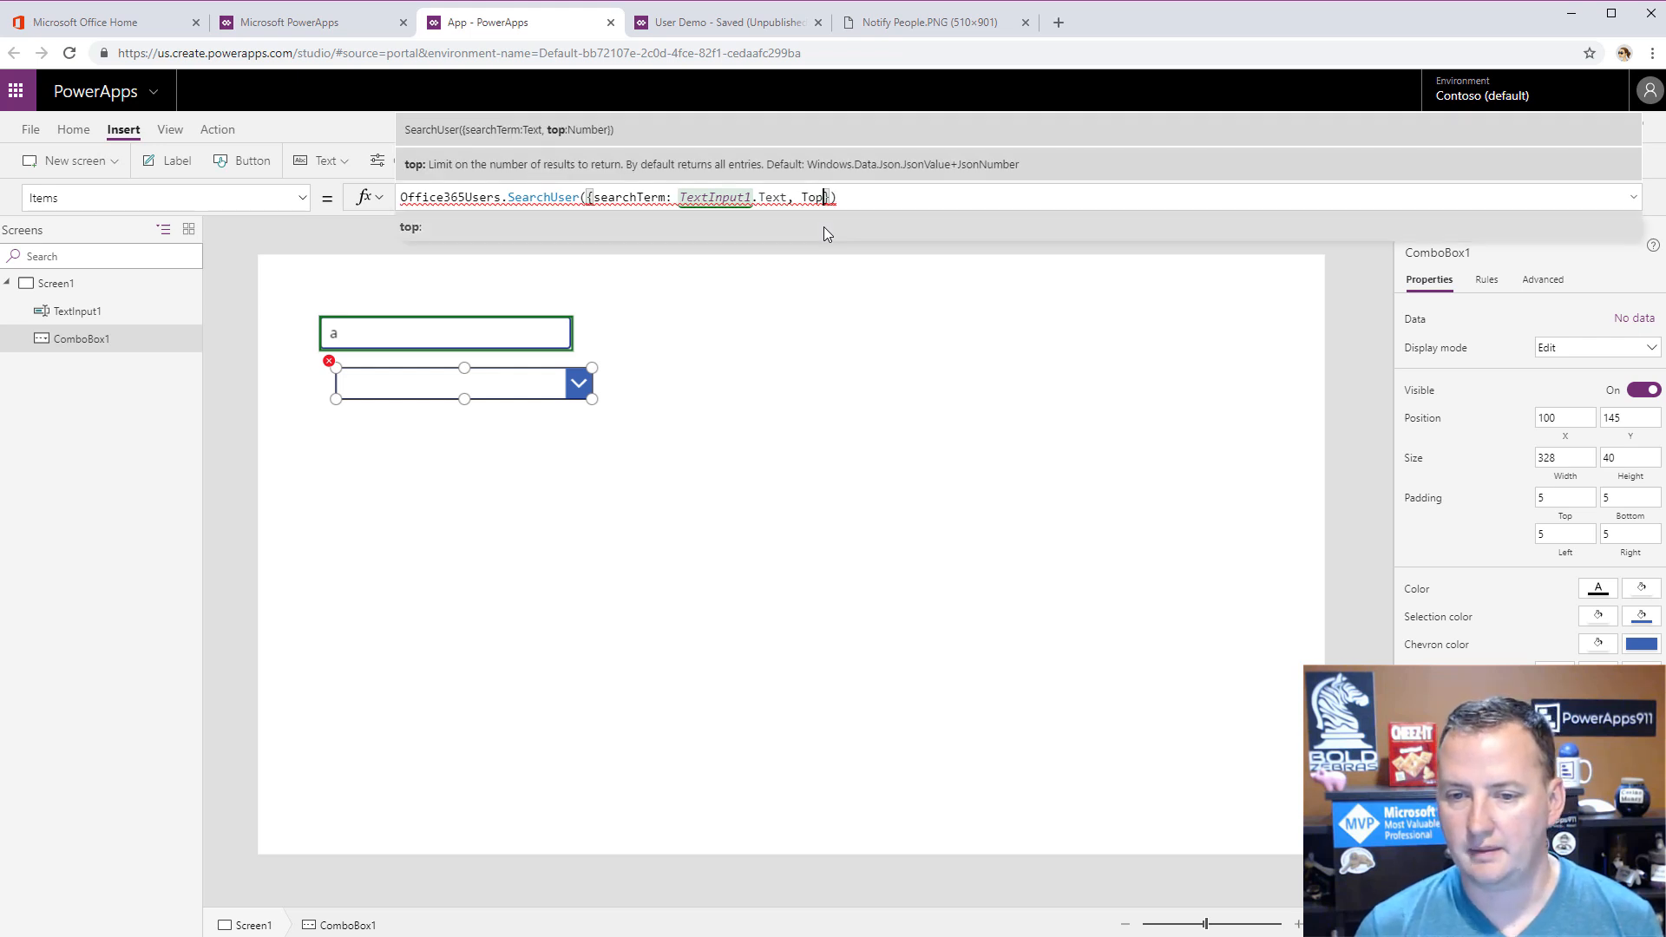
pyautogui.press('Tab')
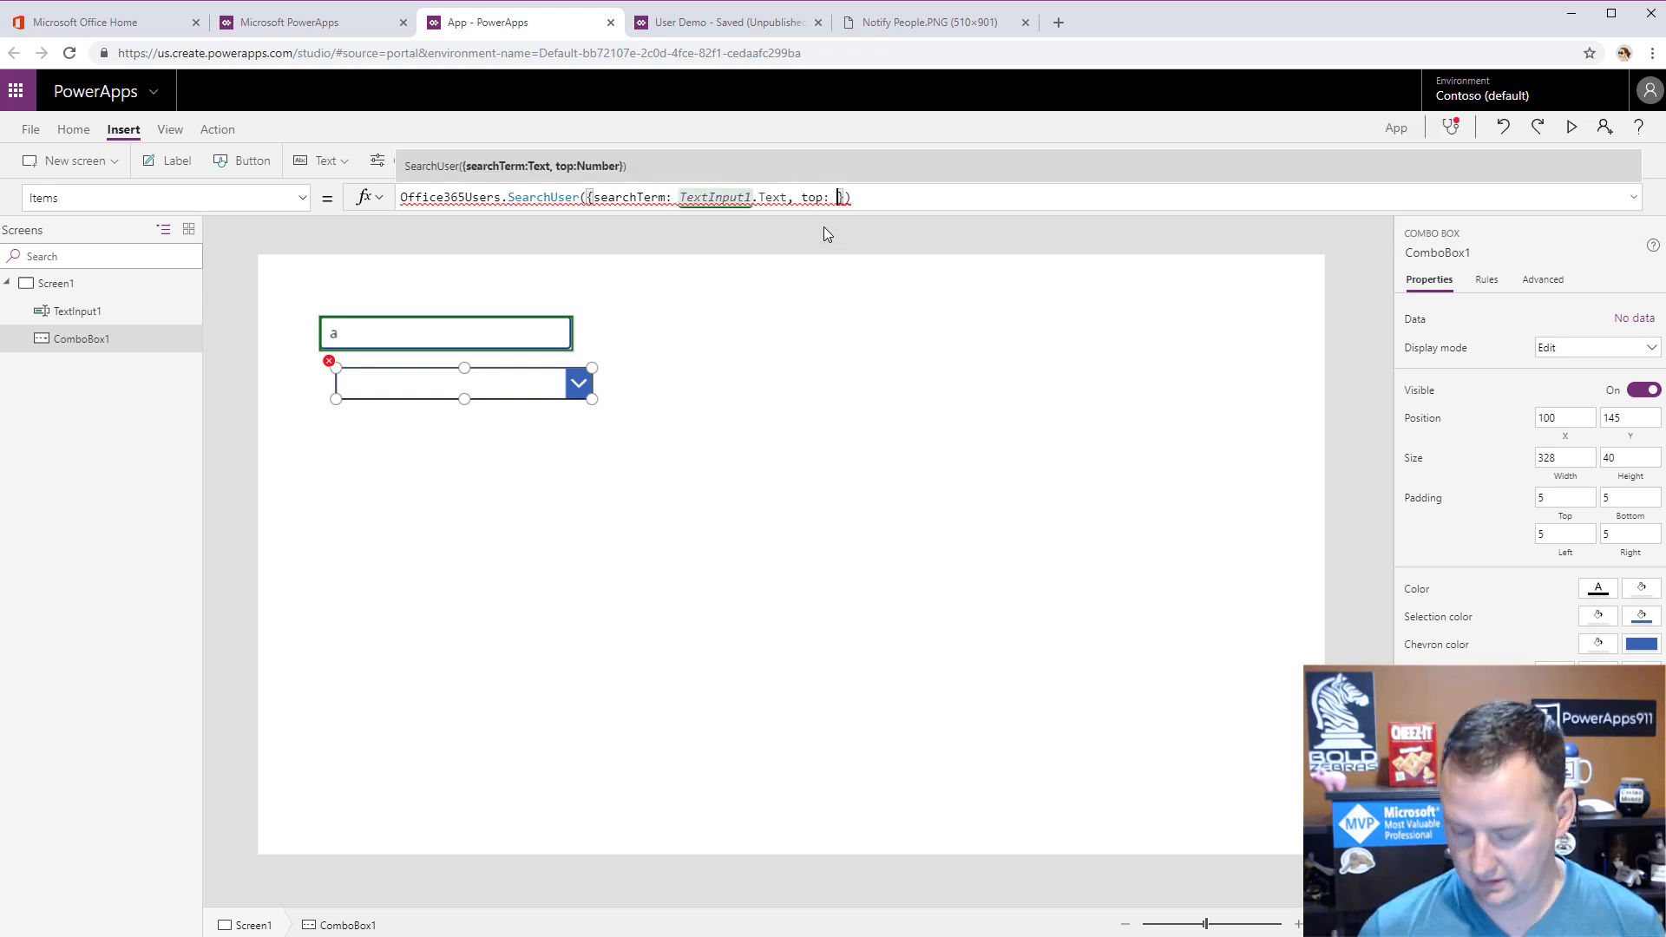
pyautogui.write('89899')
pyautogui.press('BackSpace')
pyautogui.press('BackSpace')
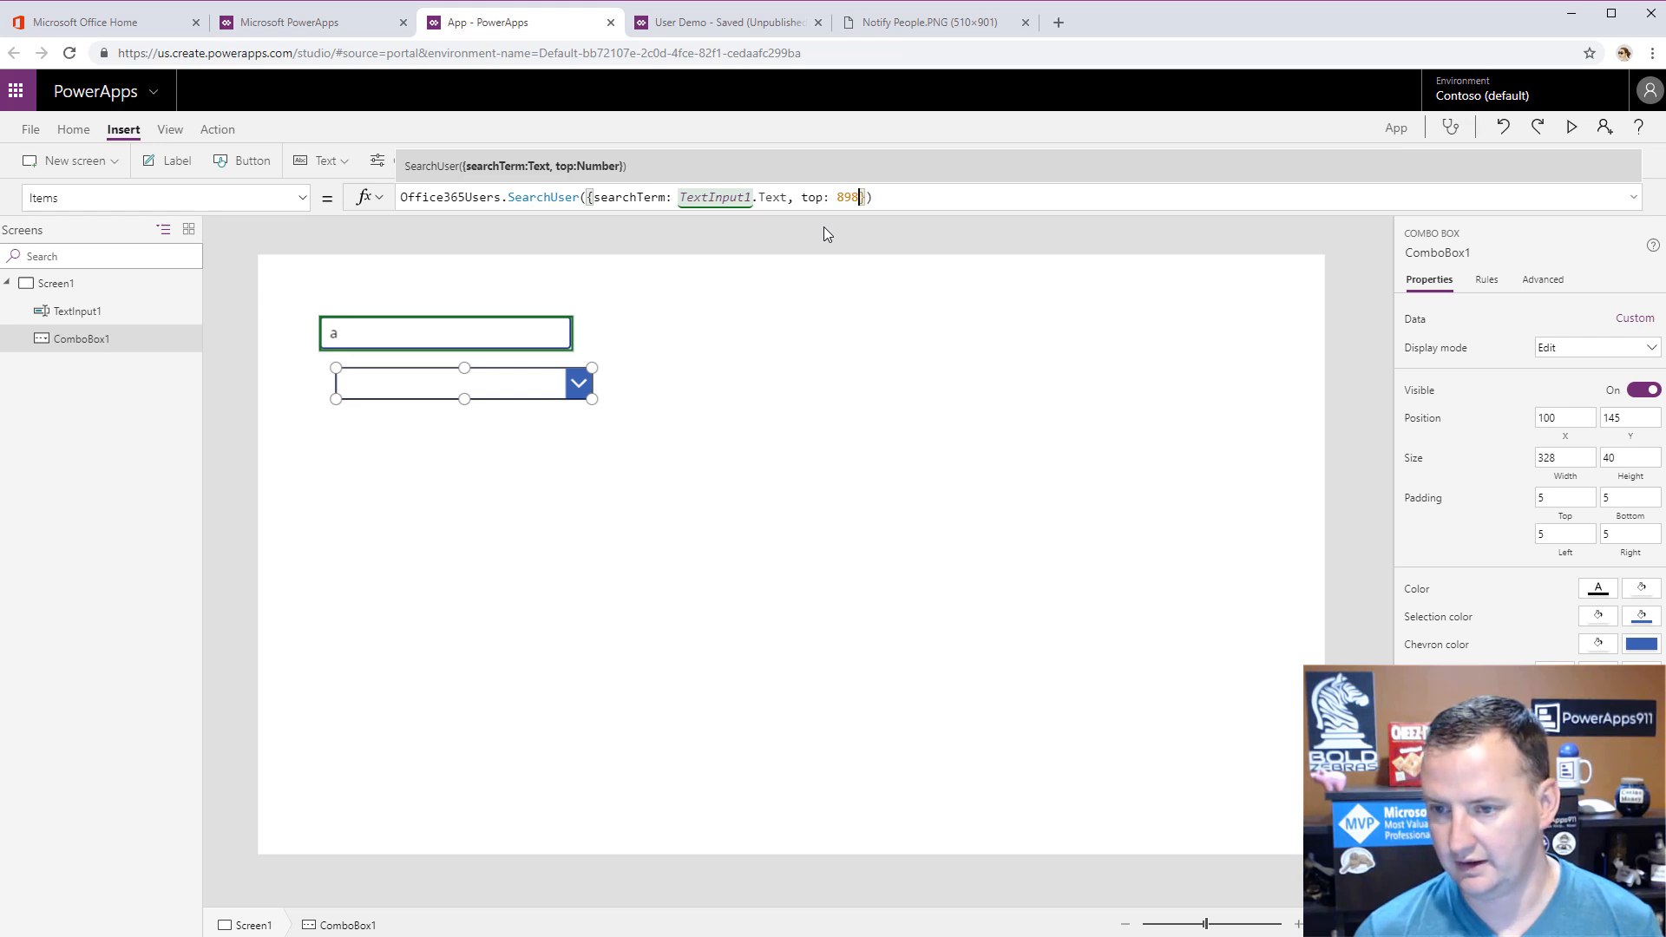
pyautogui.press('BackSpace')
pyautogui.write('999')
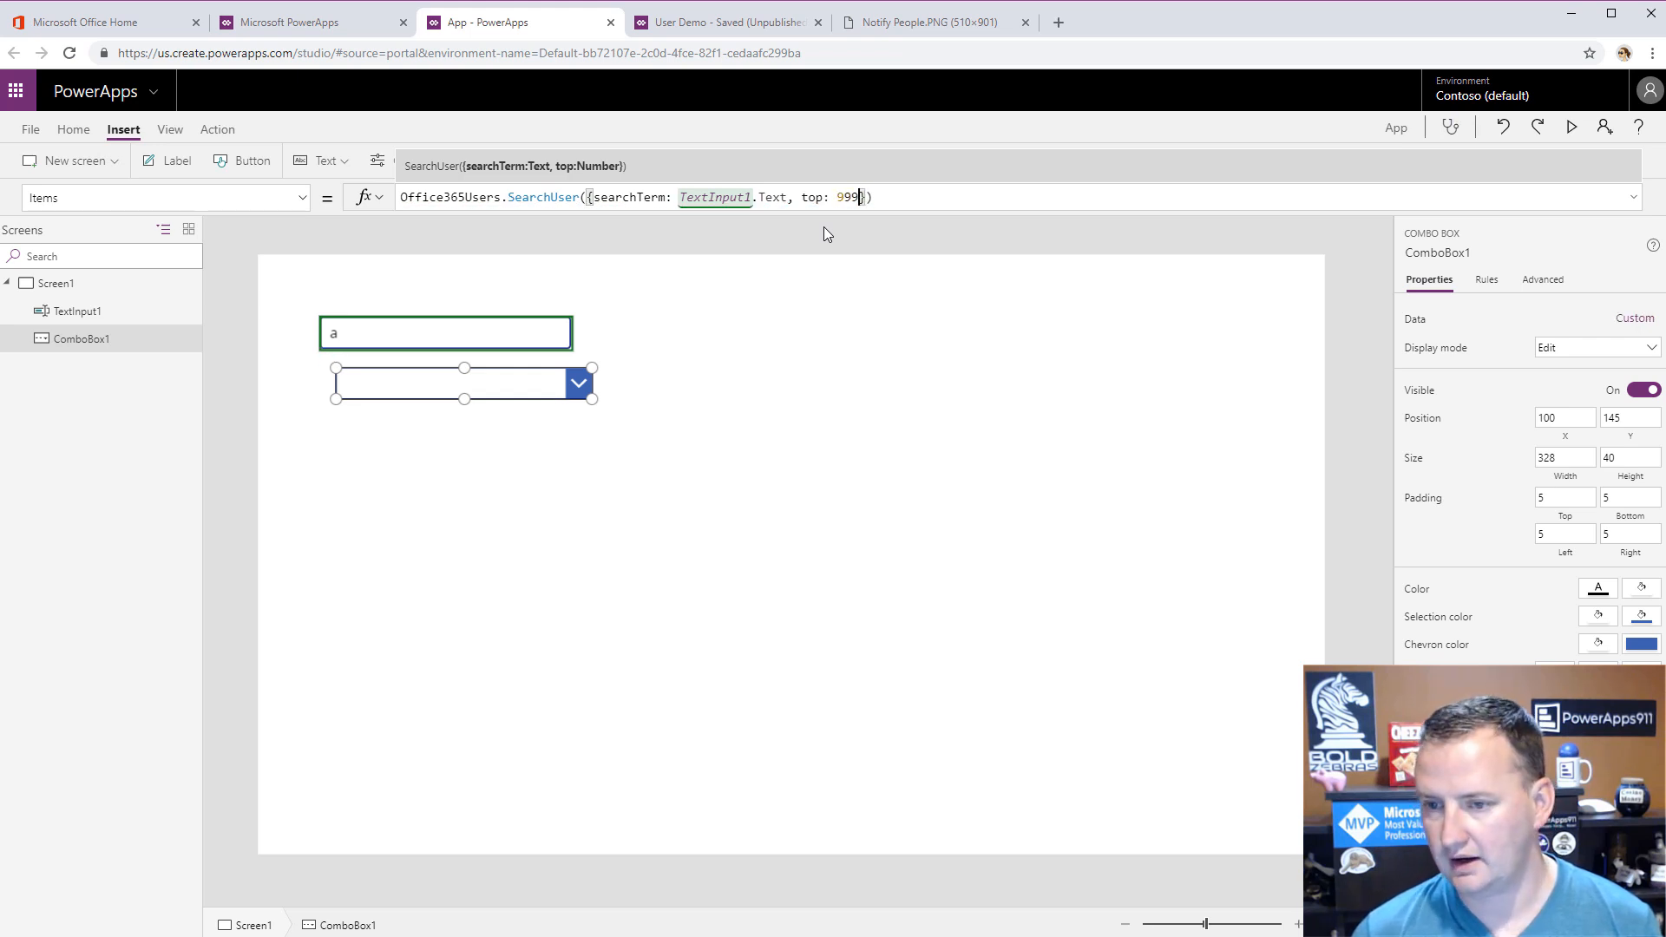
# - Set the combo box's primary text field to DisplayName
pyautogui.click(785, 349)
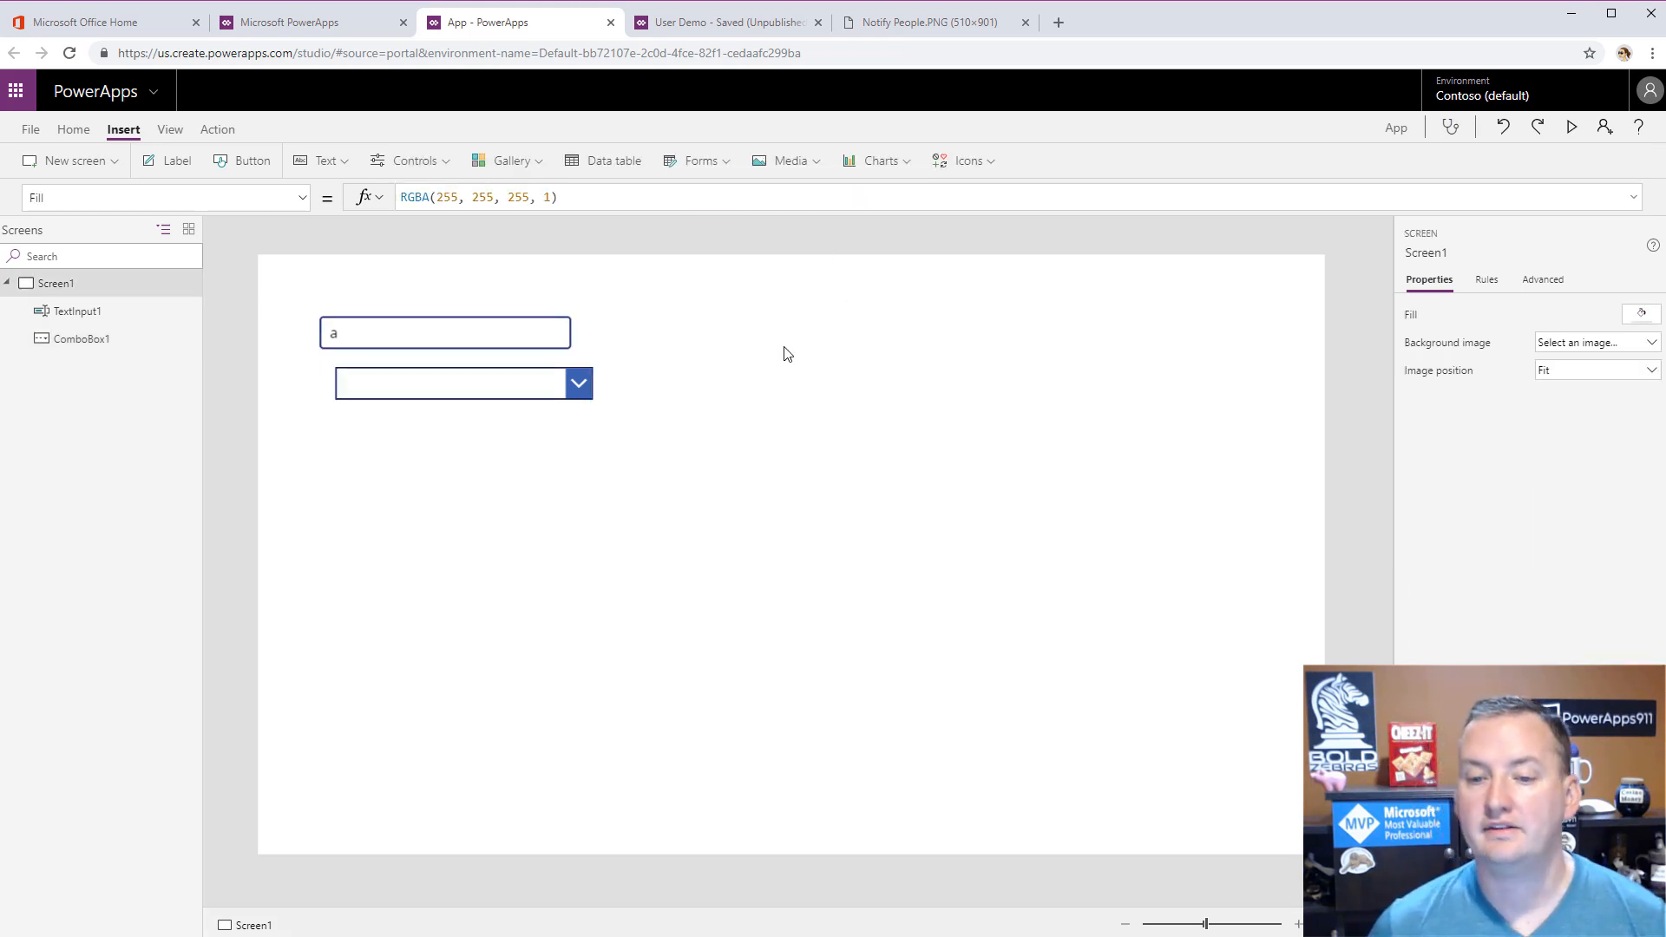
pyautogui.click(462, 393)
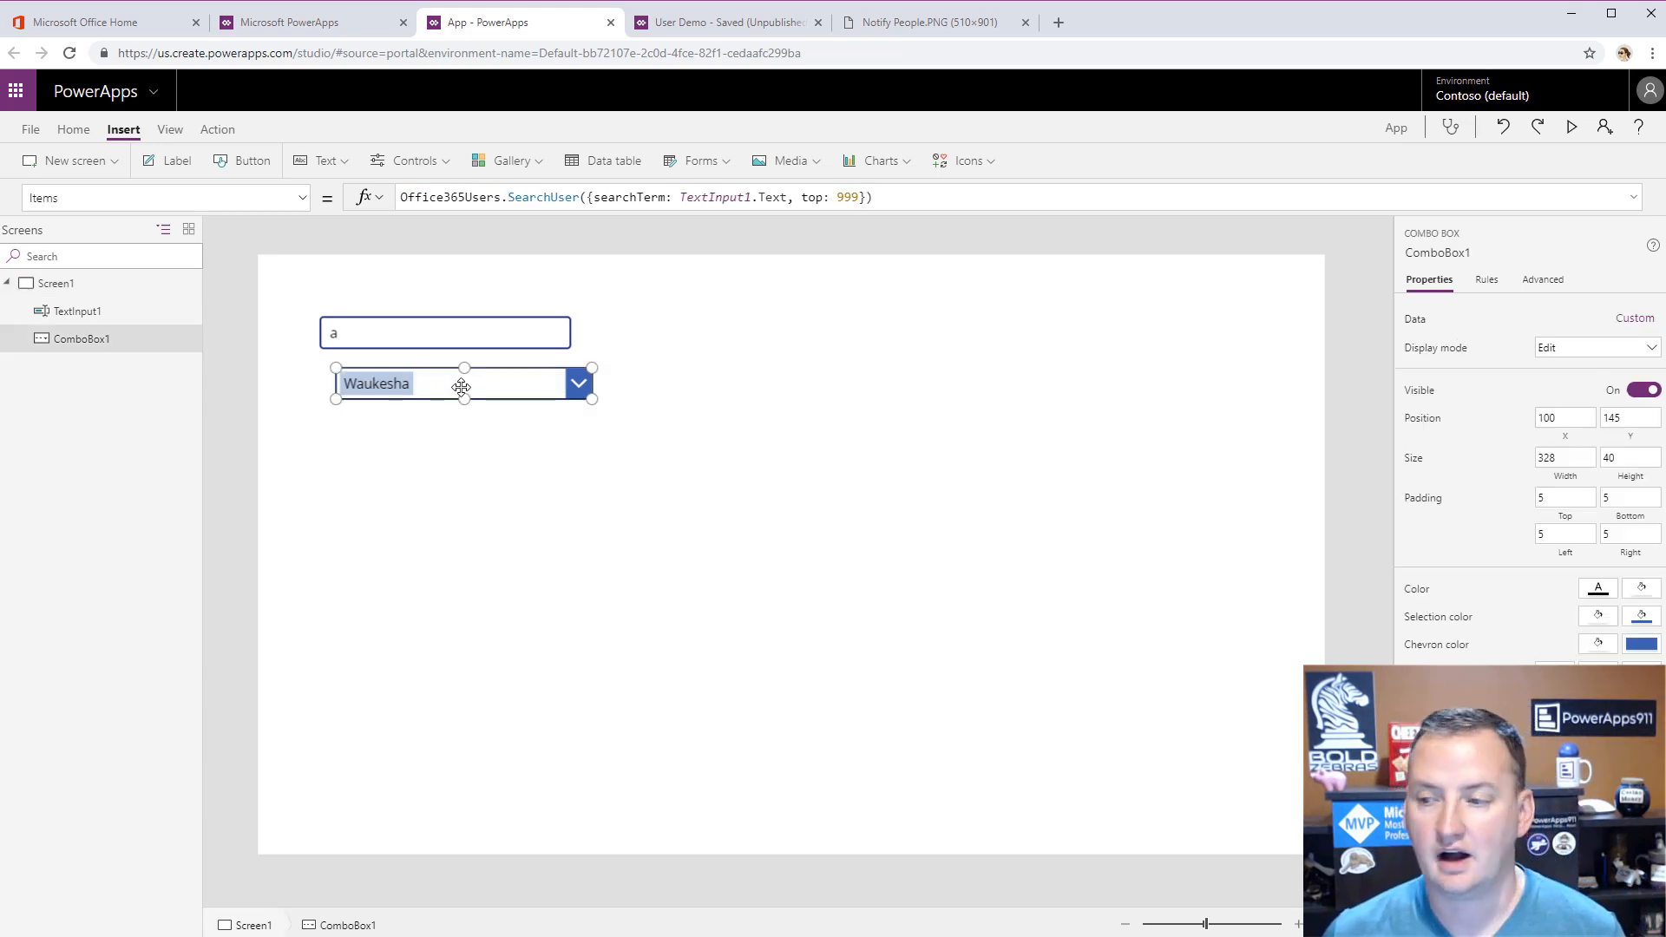
pyautogui.click(1637, 323)
pyautogui.click(1259, 466)
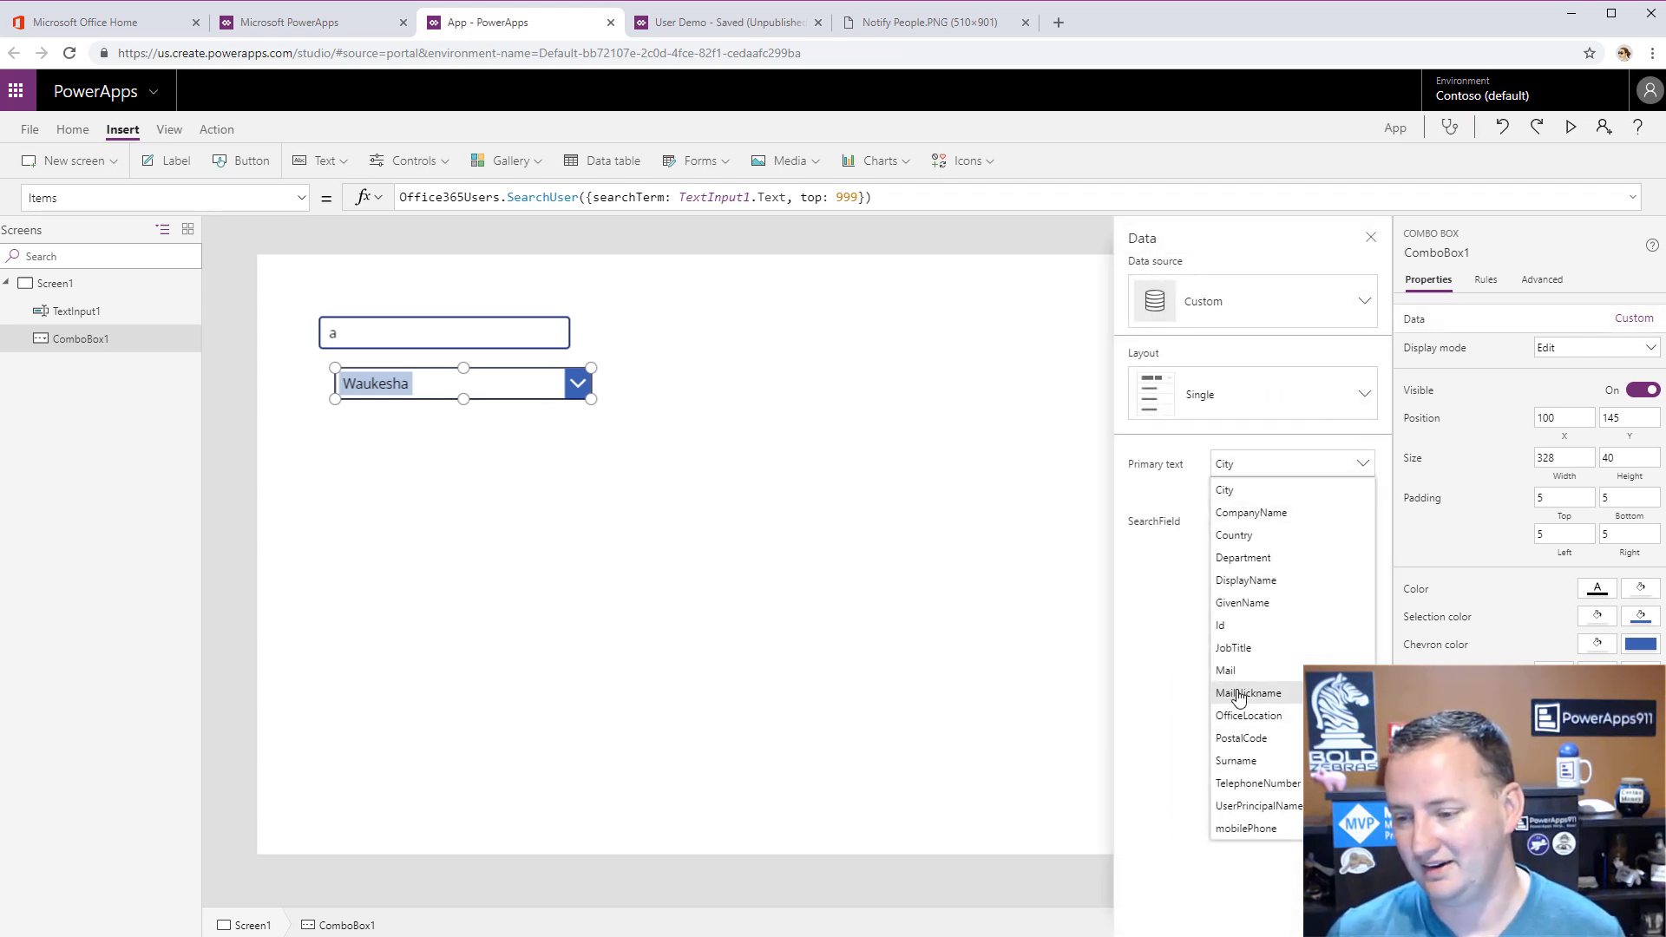
pyautogui.click(1254, 580)
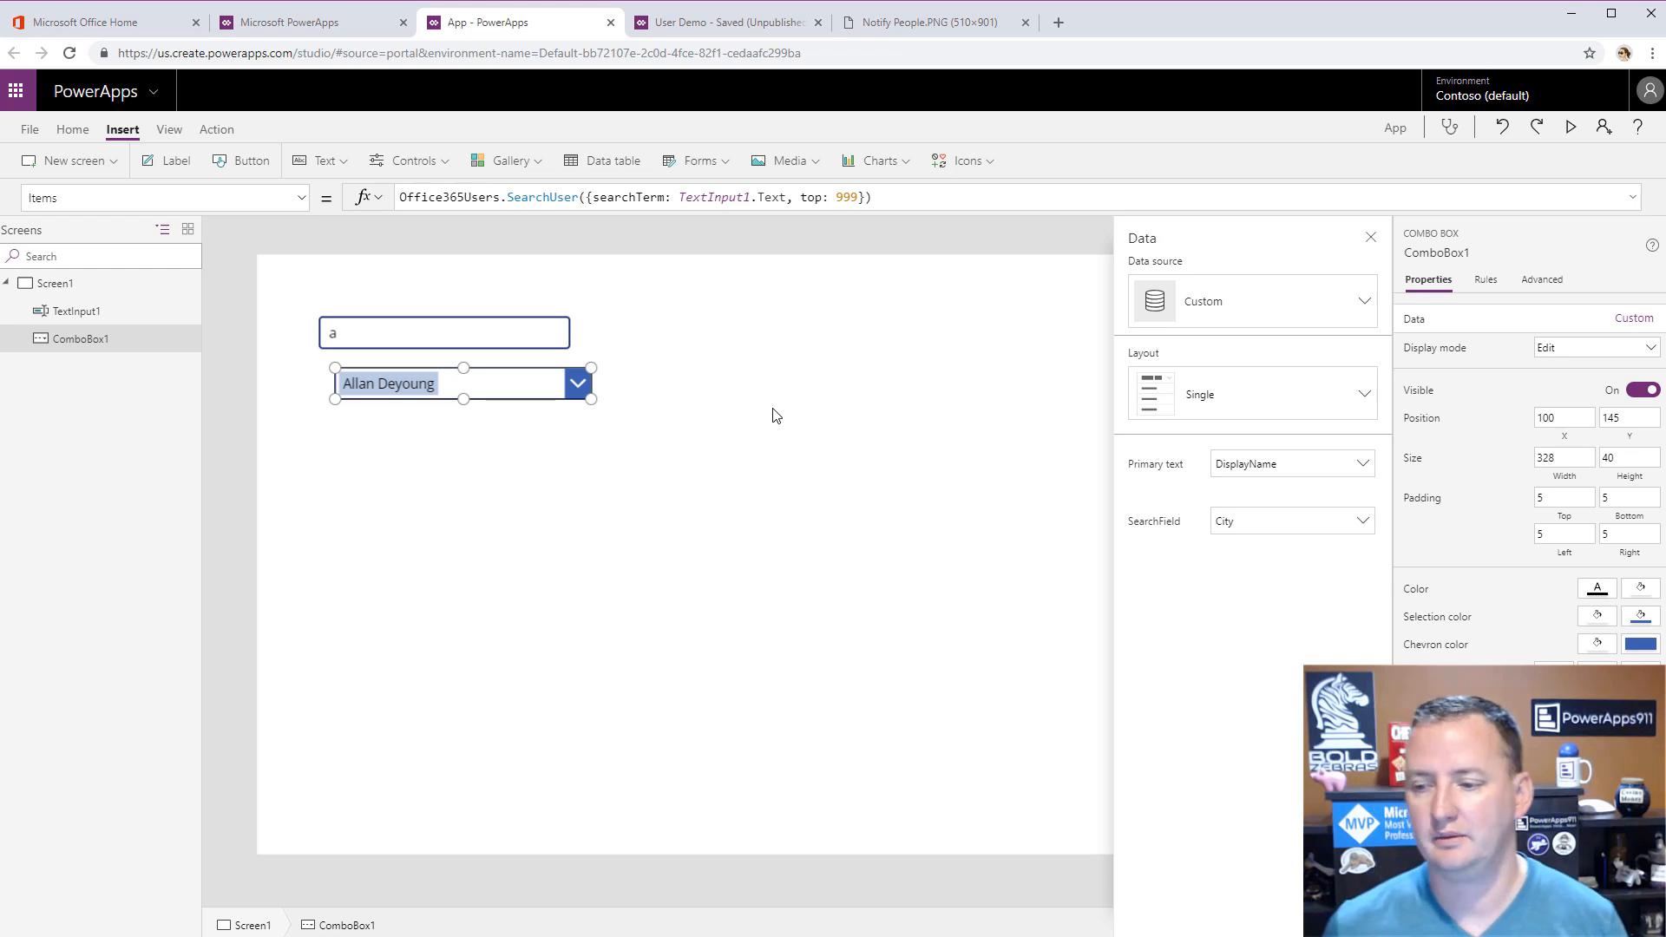
# - Switch the combo box's layout to Double and set its secondary text field to Mail
pyautogui.click(1277, 418)
pyautogui.click(1220, 493)
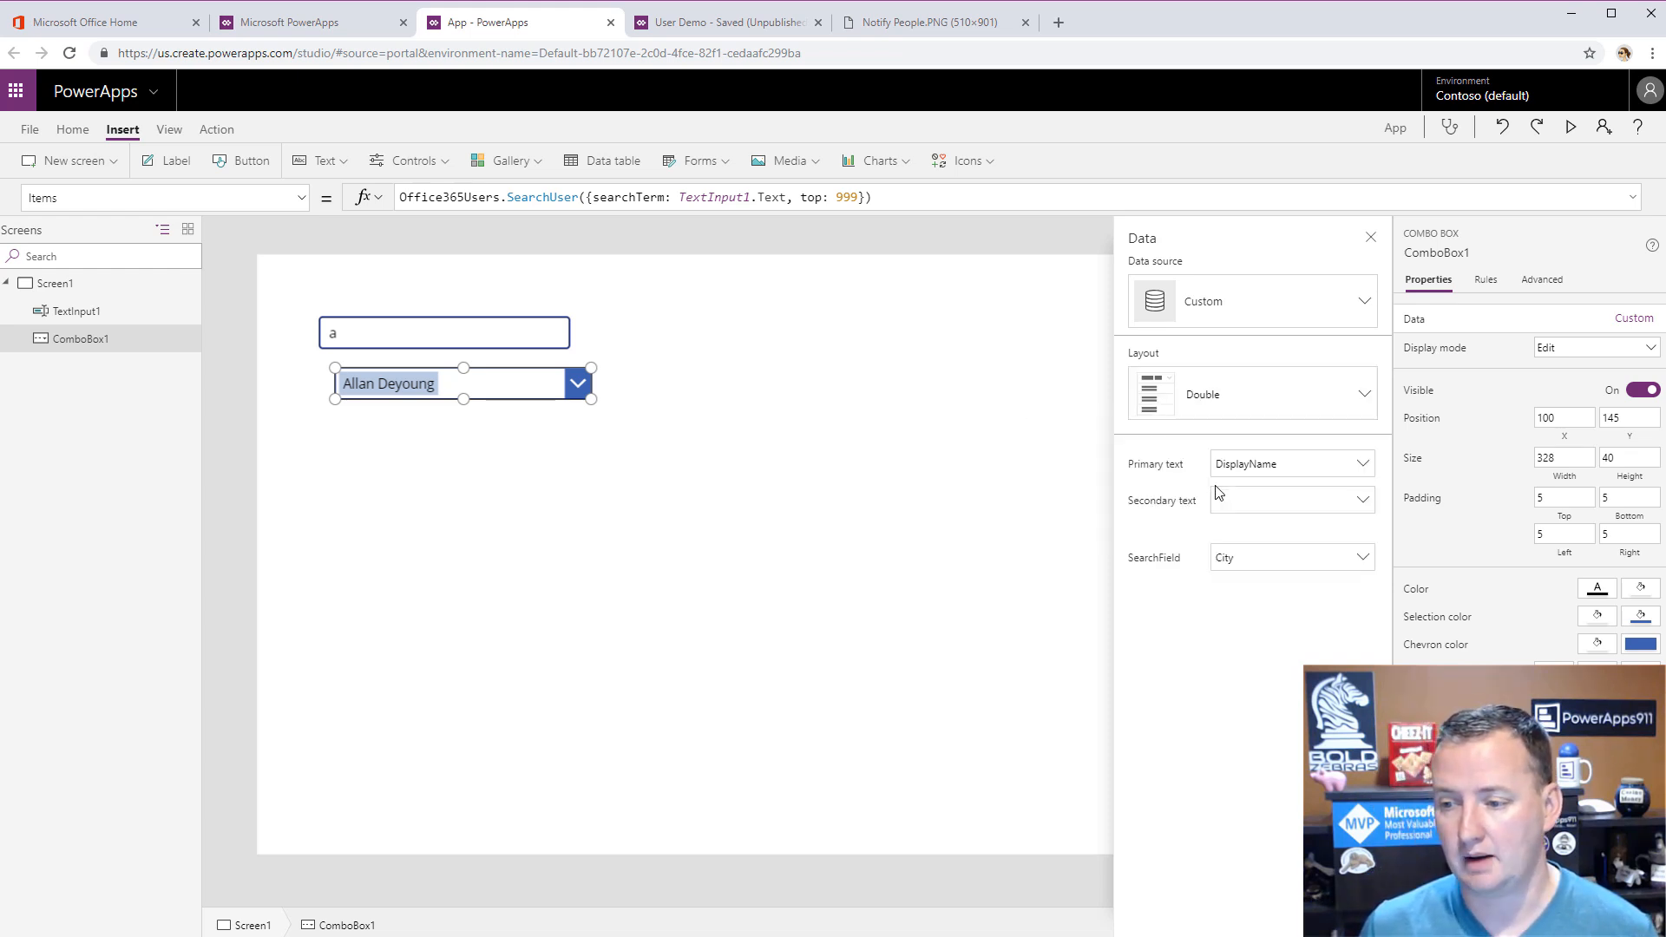
pyautogui.click(1275, 501)
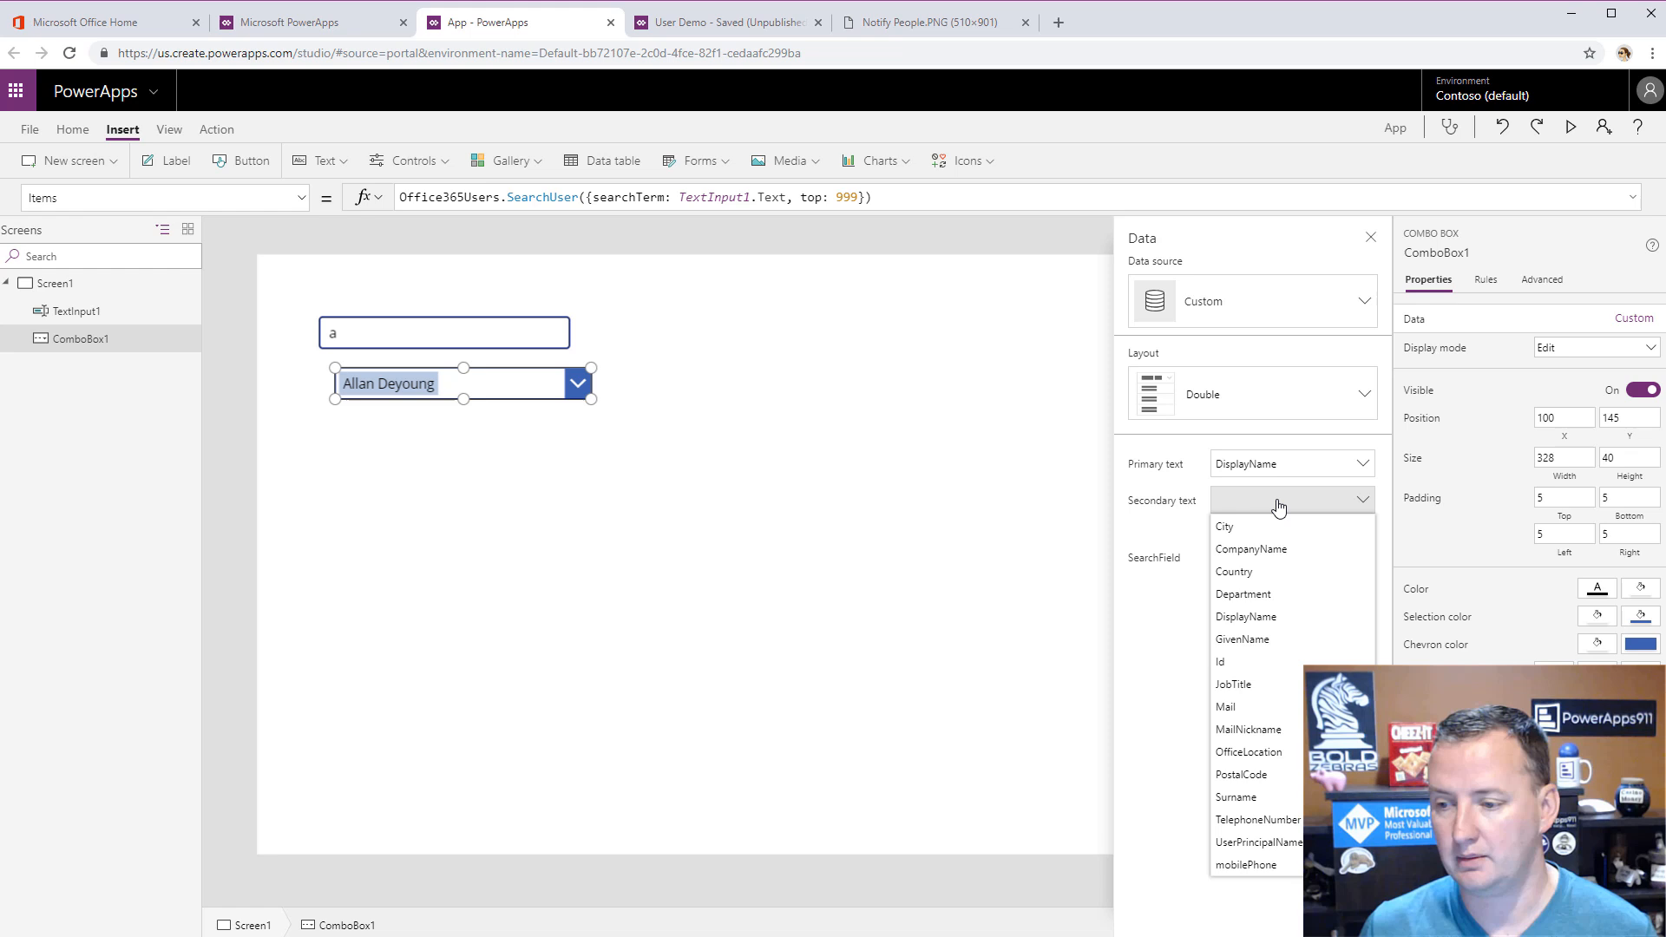
pyautogui.click(1279, 711)
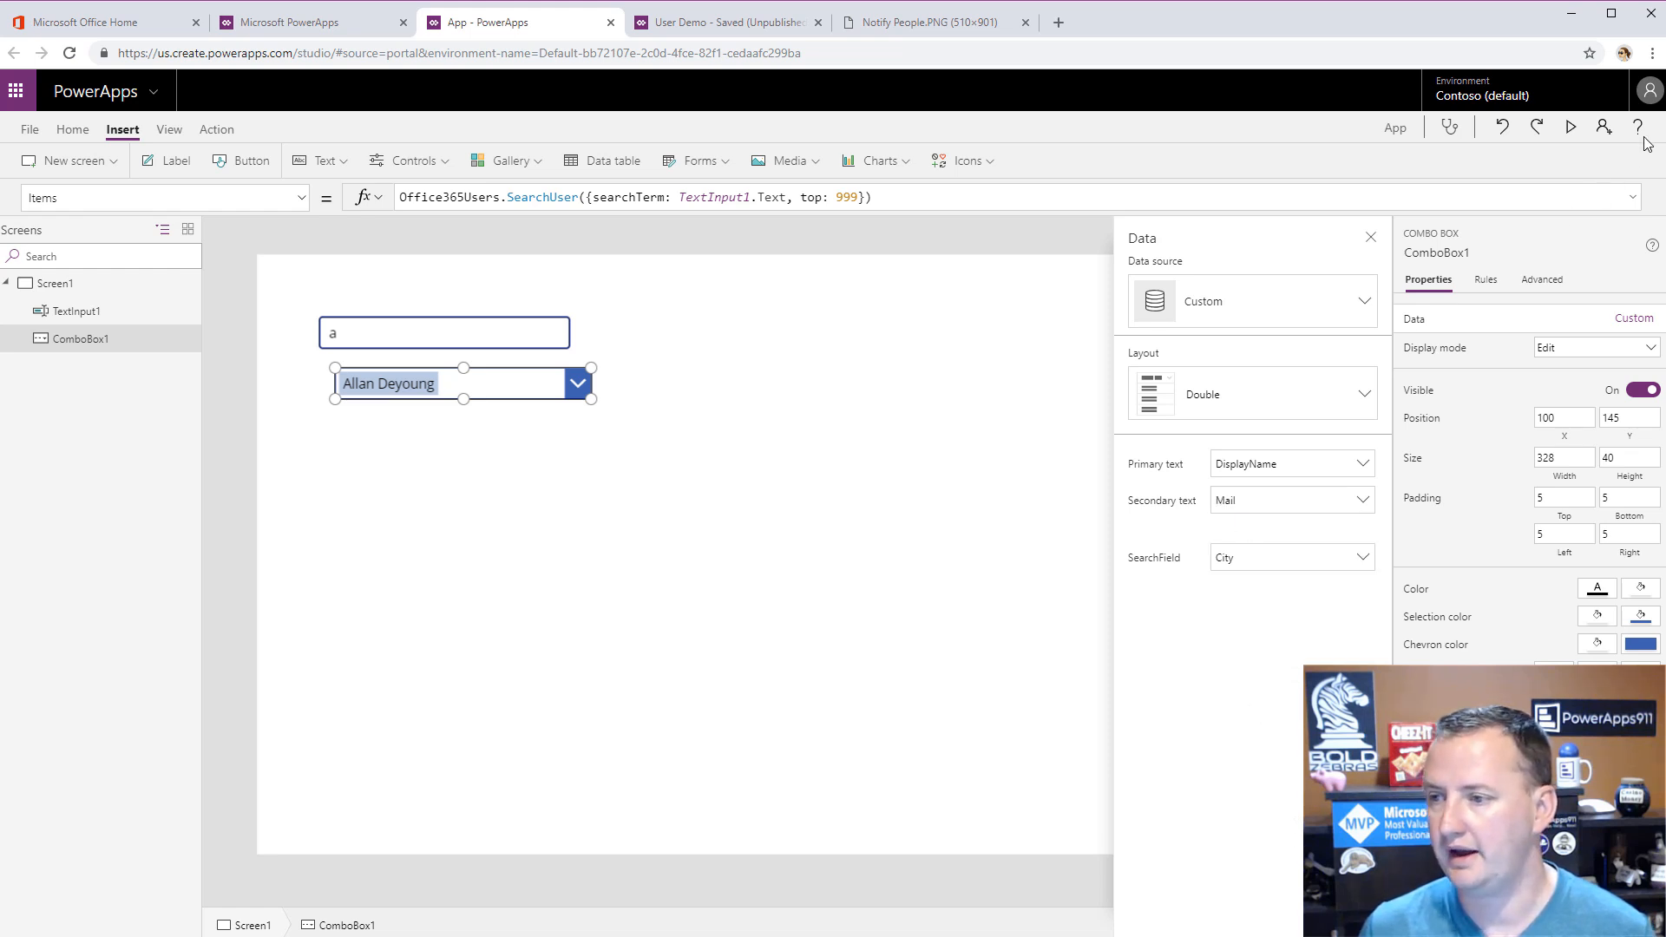
# - Preview the app, check the two-line entries in the combo box's list, and exit the preview
pyautogui.click(1571, 130)
pyautogui.click(529, 261)
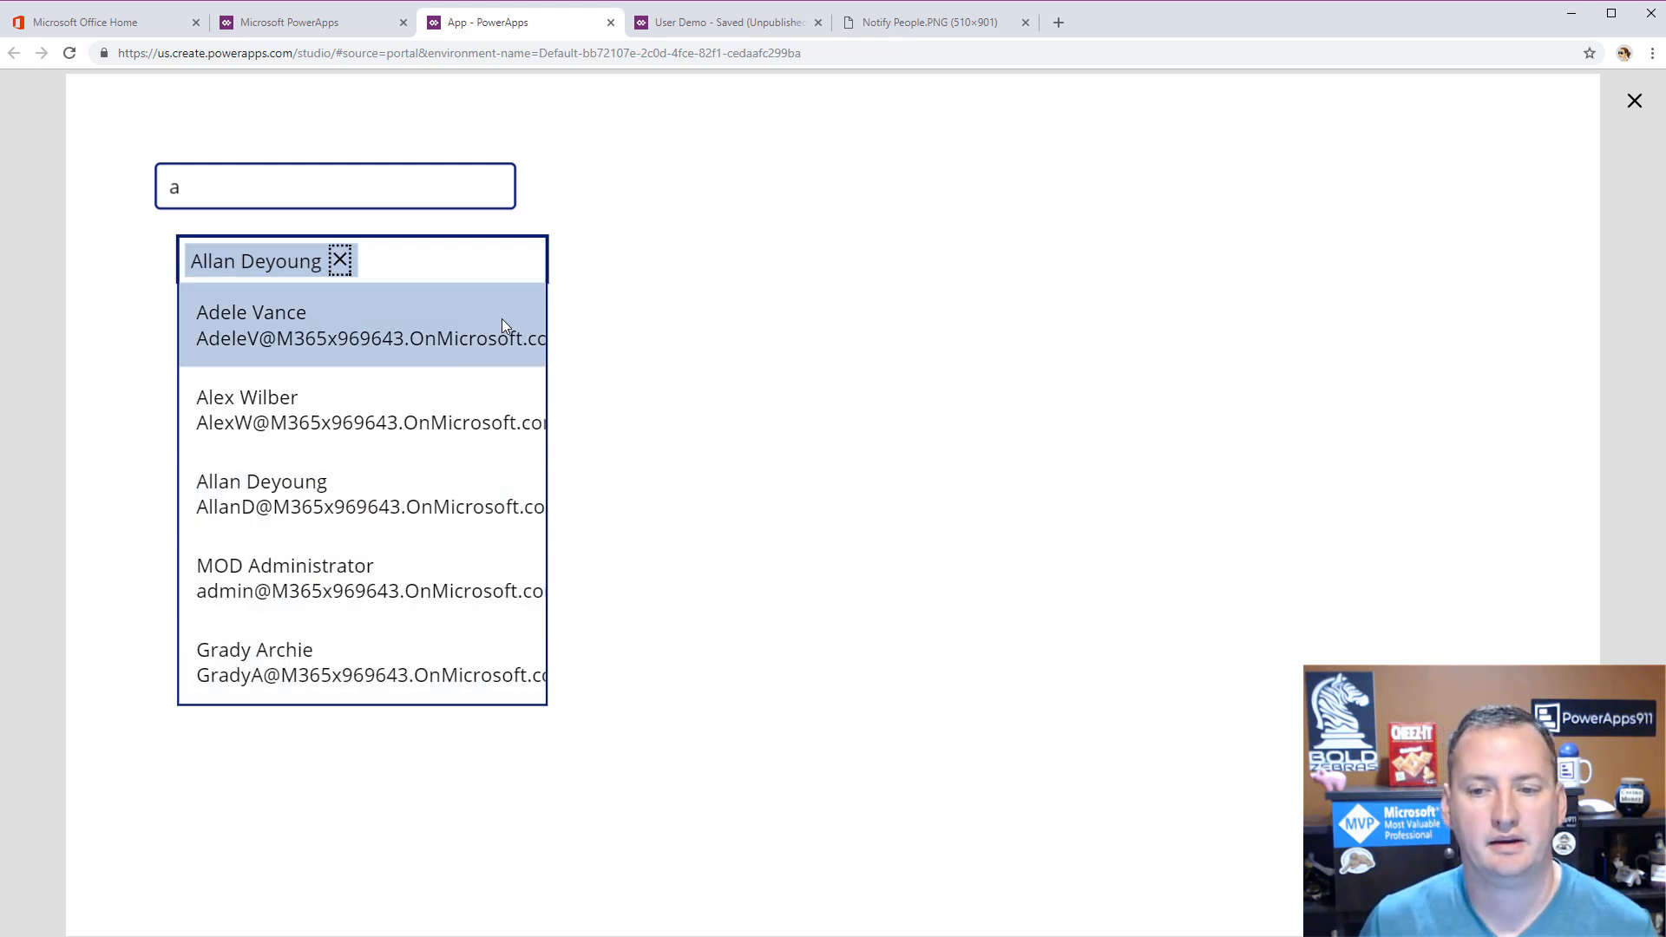
pyautogui.click(627, 313)
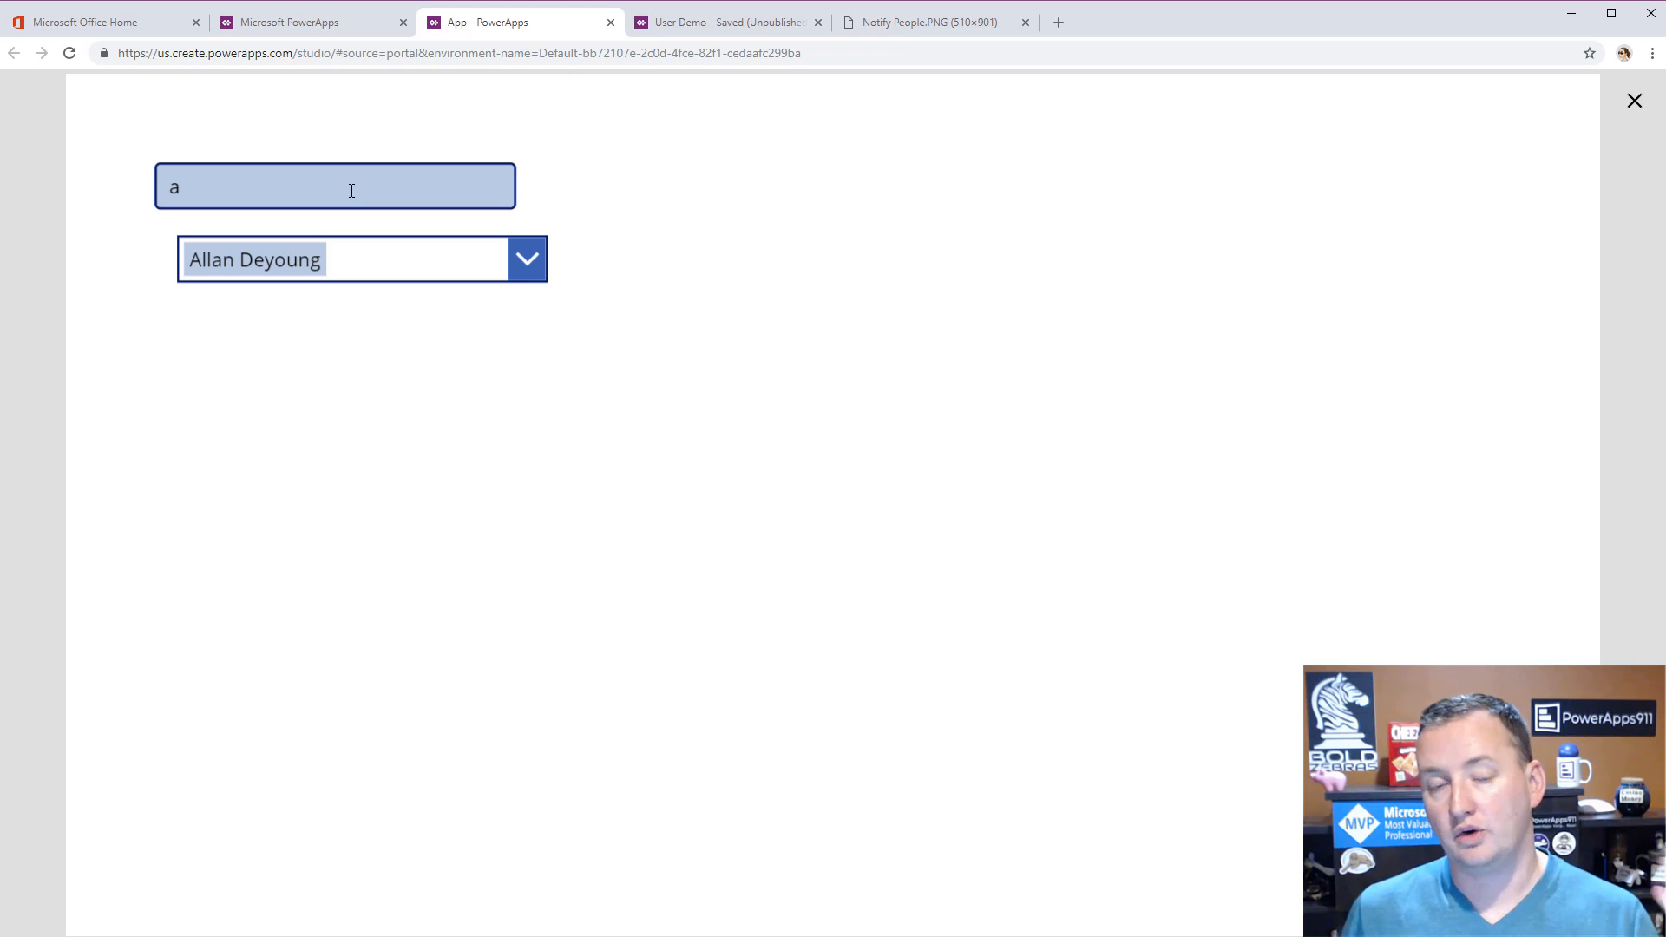
pyautogui.click(1635, 101)
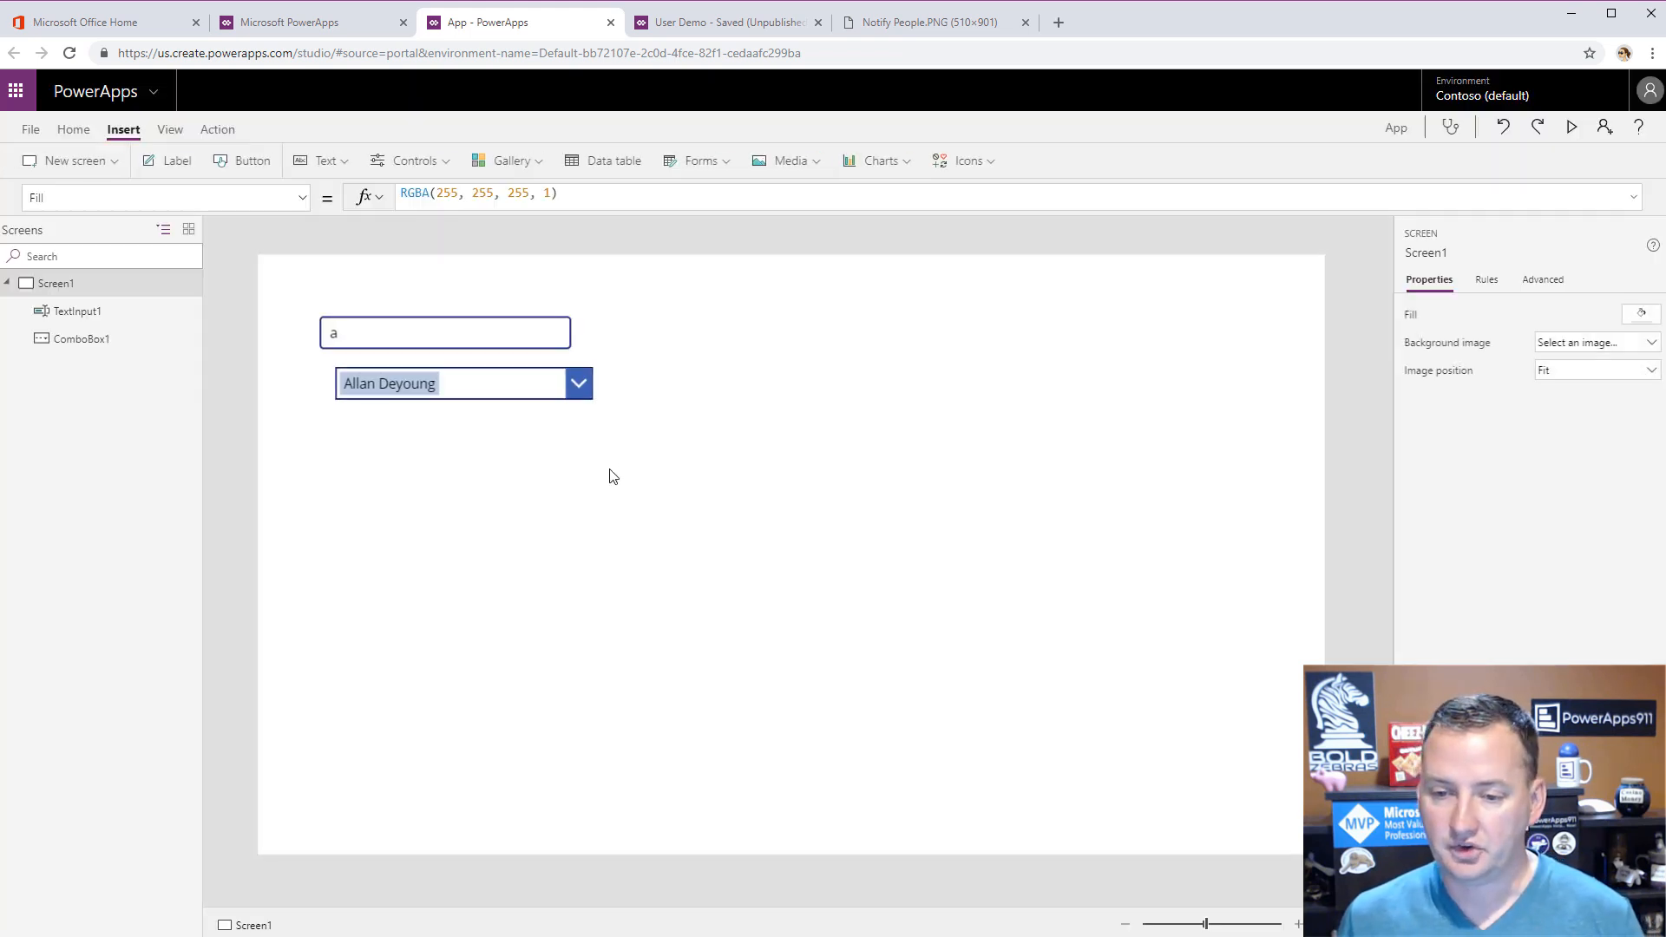
# - Replace the combo box's OnChange formula with the start of a Collect call into a collection named collectUsersToEmail
pyautogui.click(440, 388)
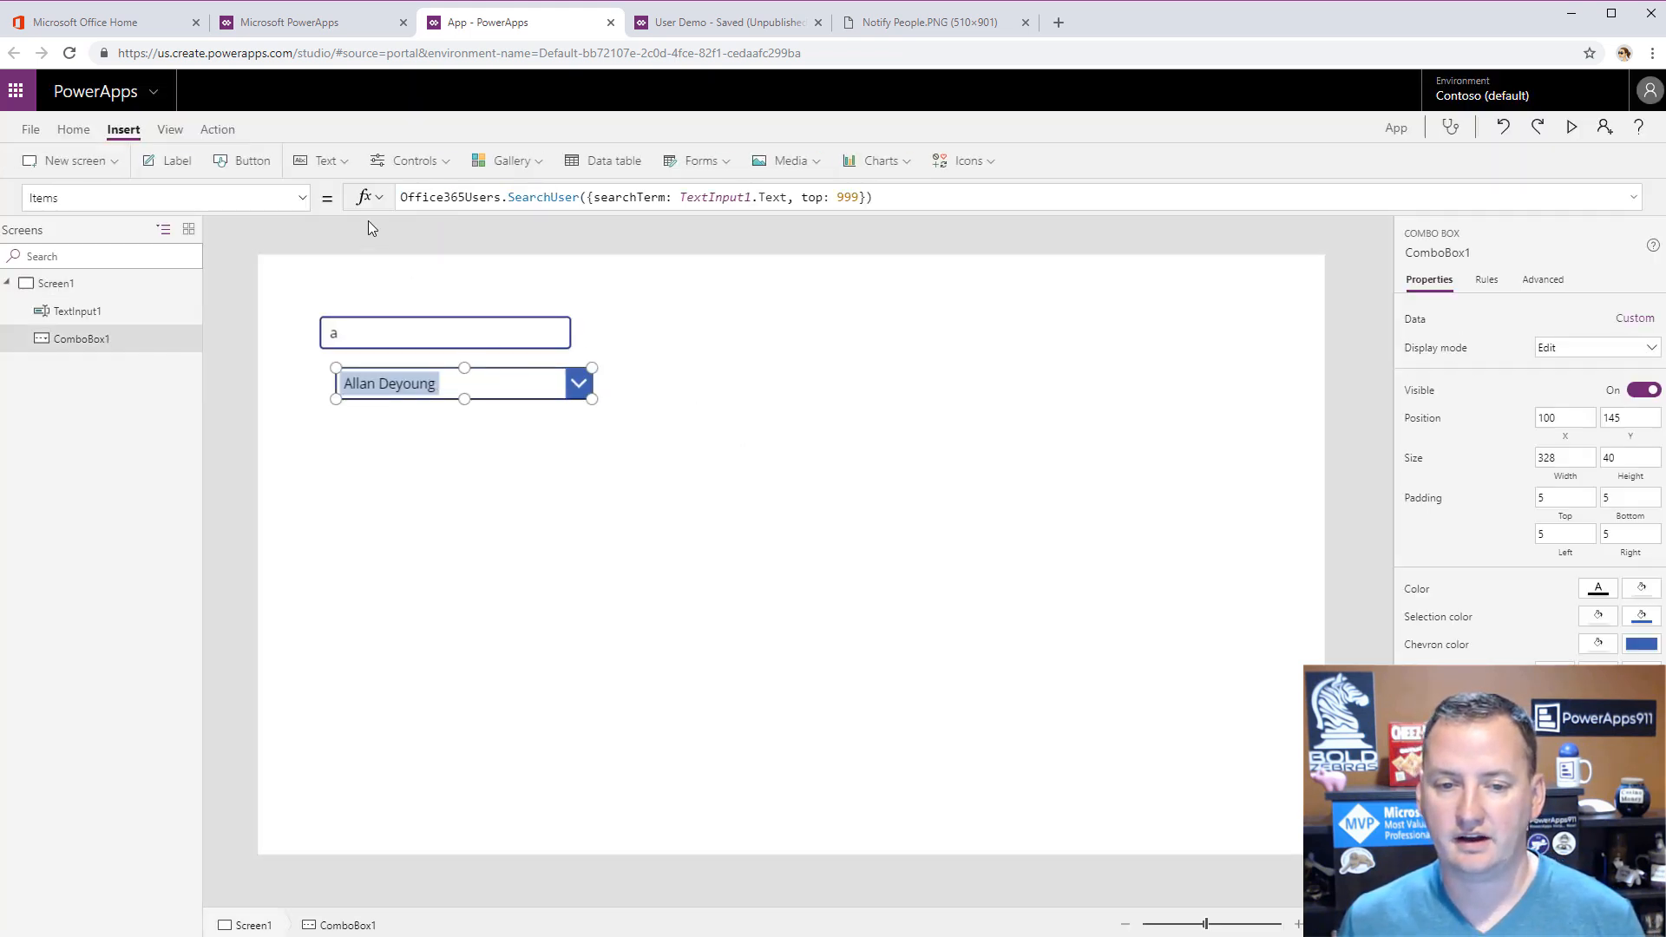
pyautogui.click(302, 198)
pyautogui.scroll(-3, 154, 365)
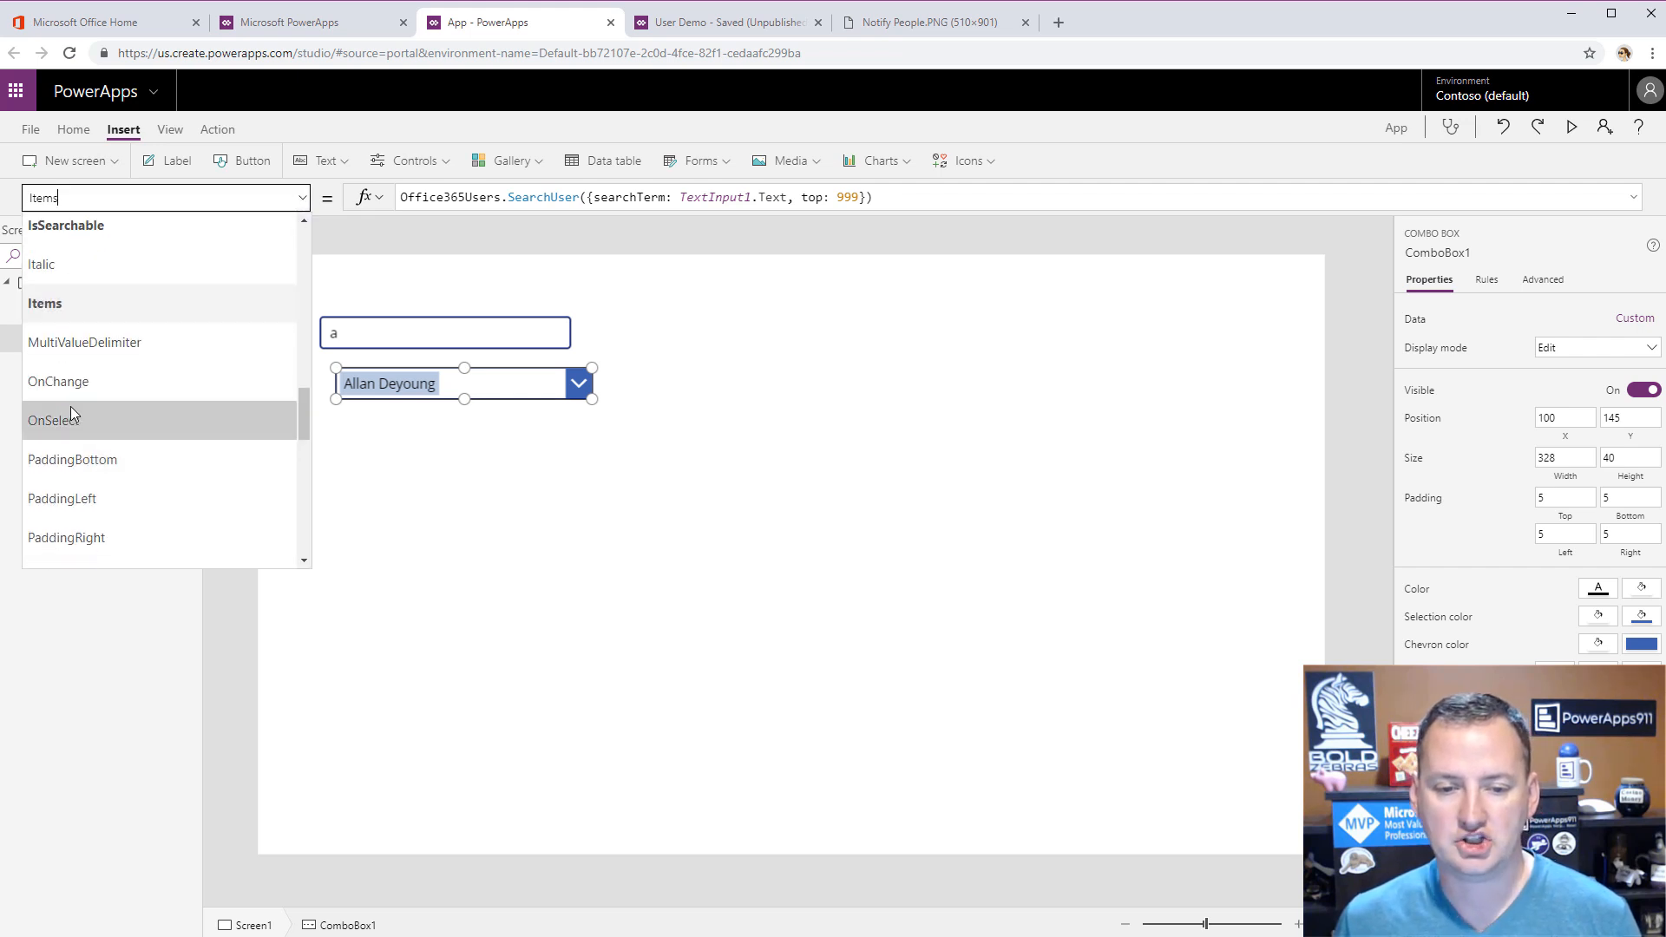
pyautogui.click(71, 408)
pyautogui.click(582, 204)
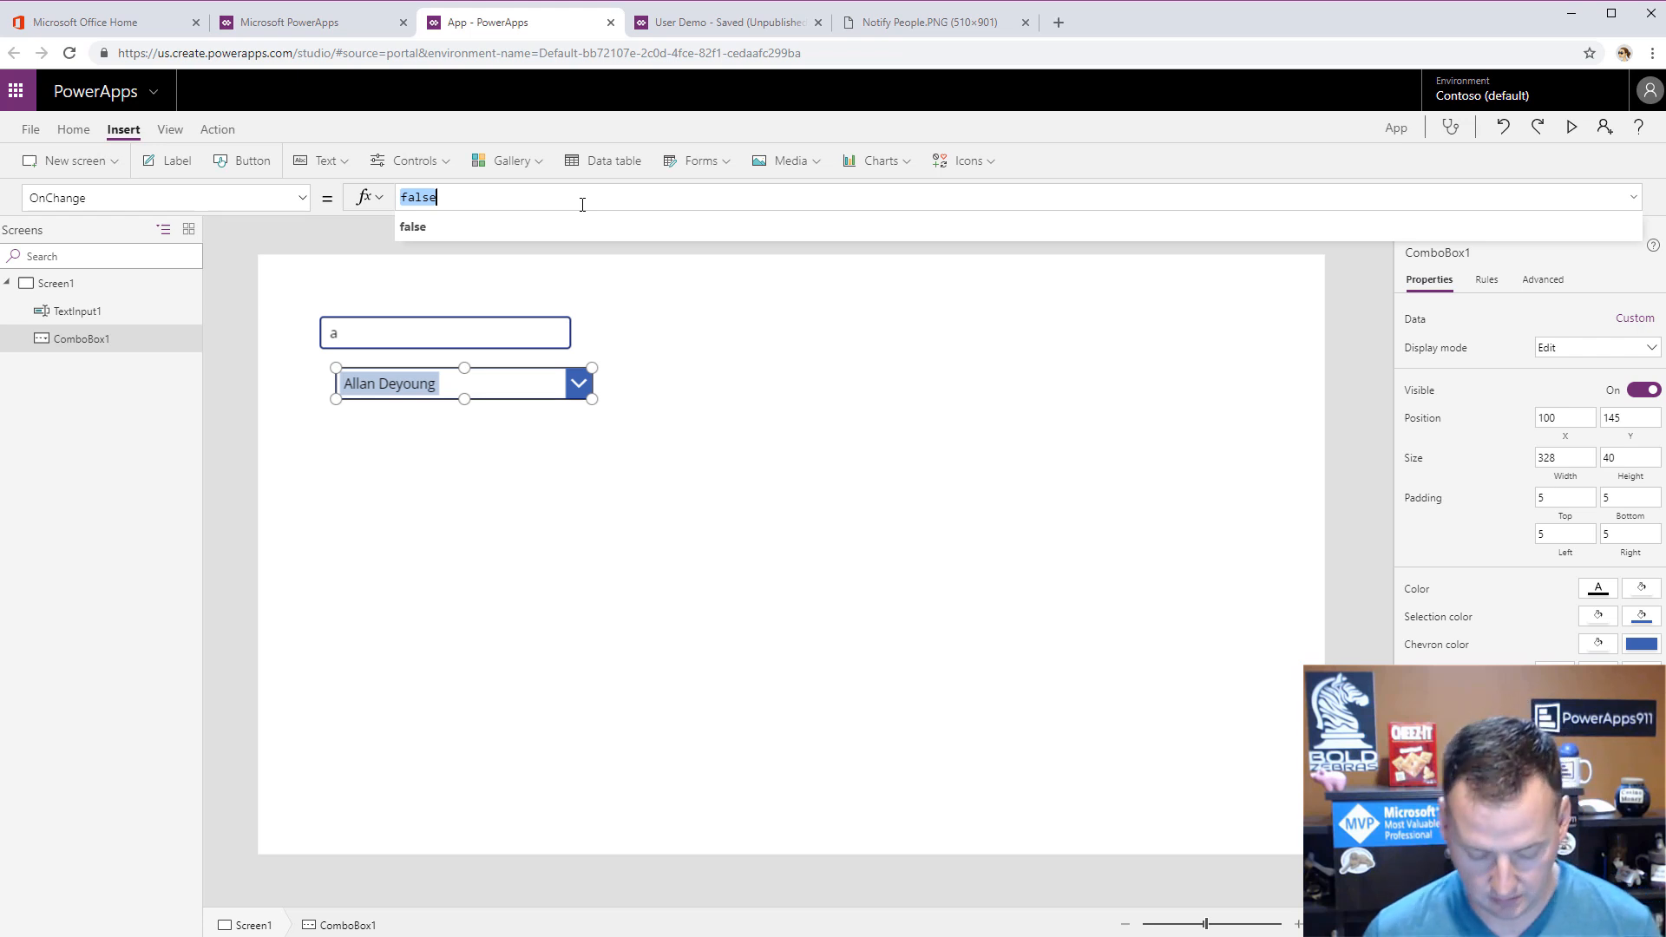
pyautogui.write('Co')
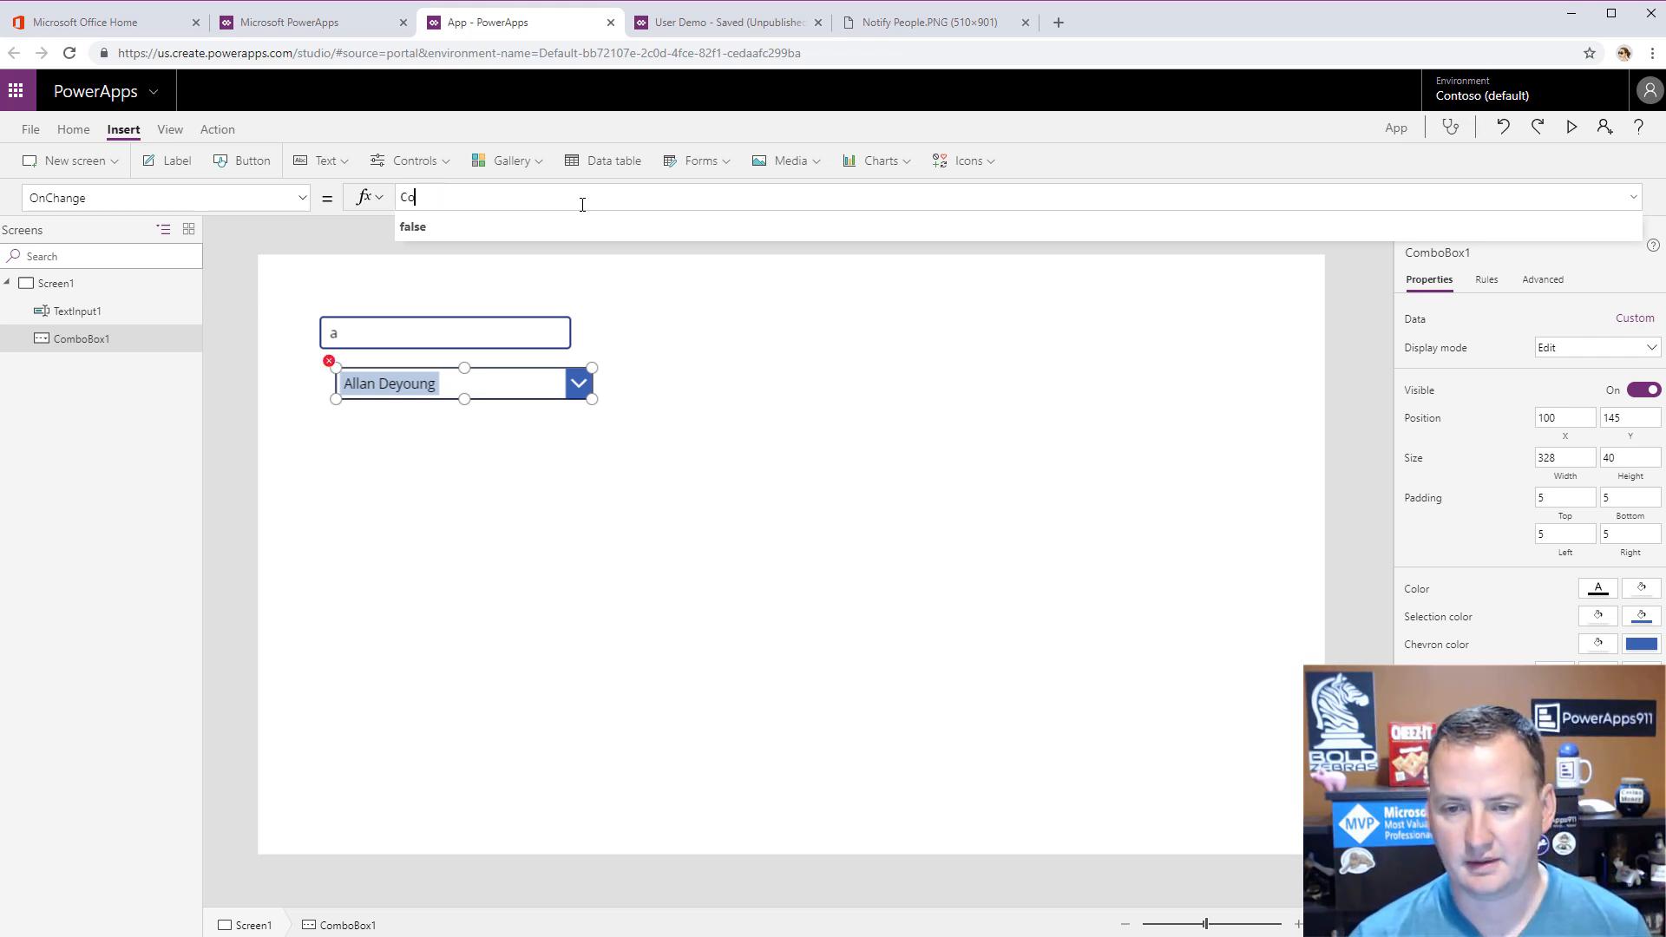
pyautogui.write('llect')
pyautogui.hotkey('shift', 'Return')
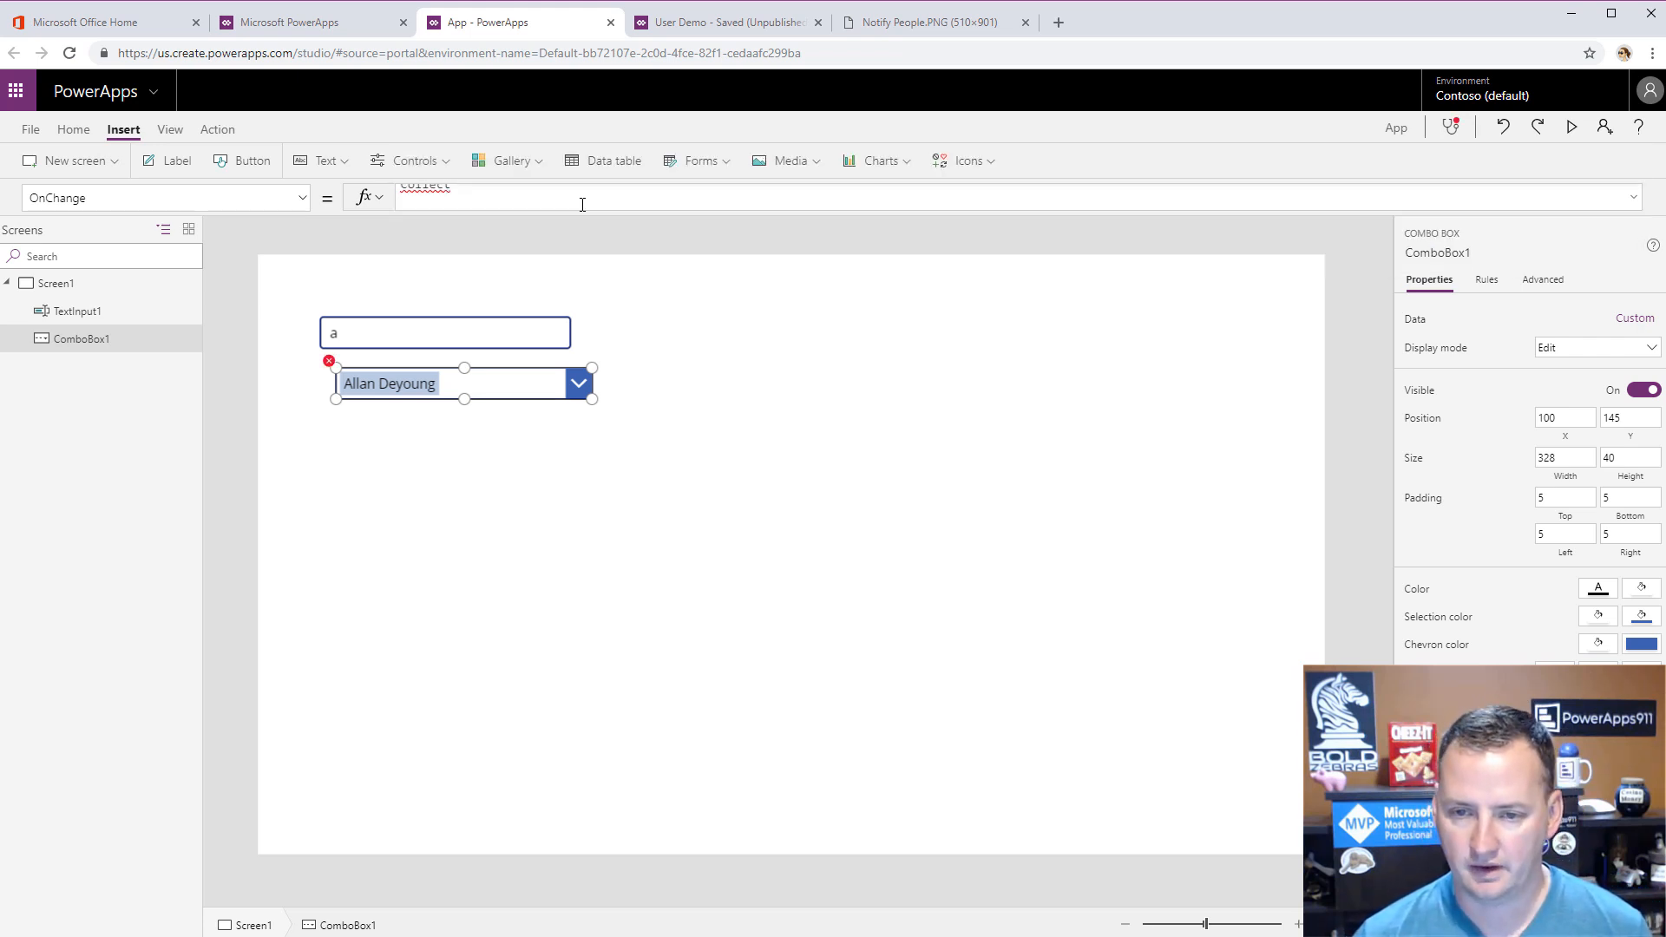
pyautogui.press('BackSpace')
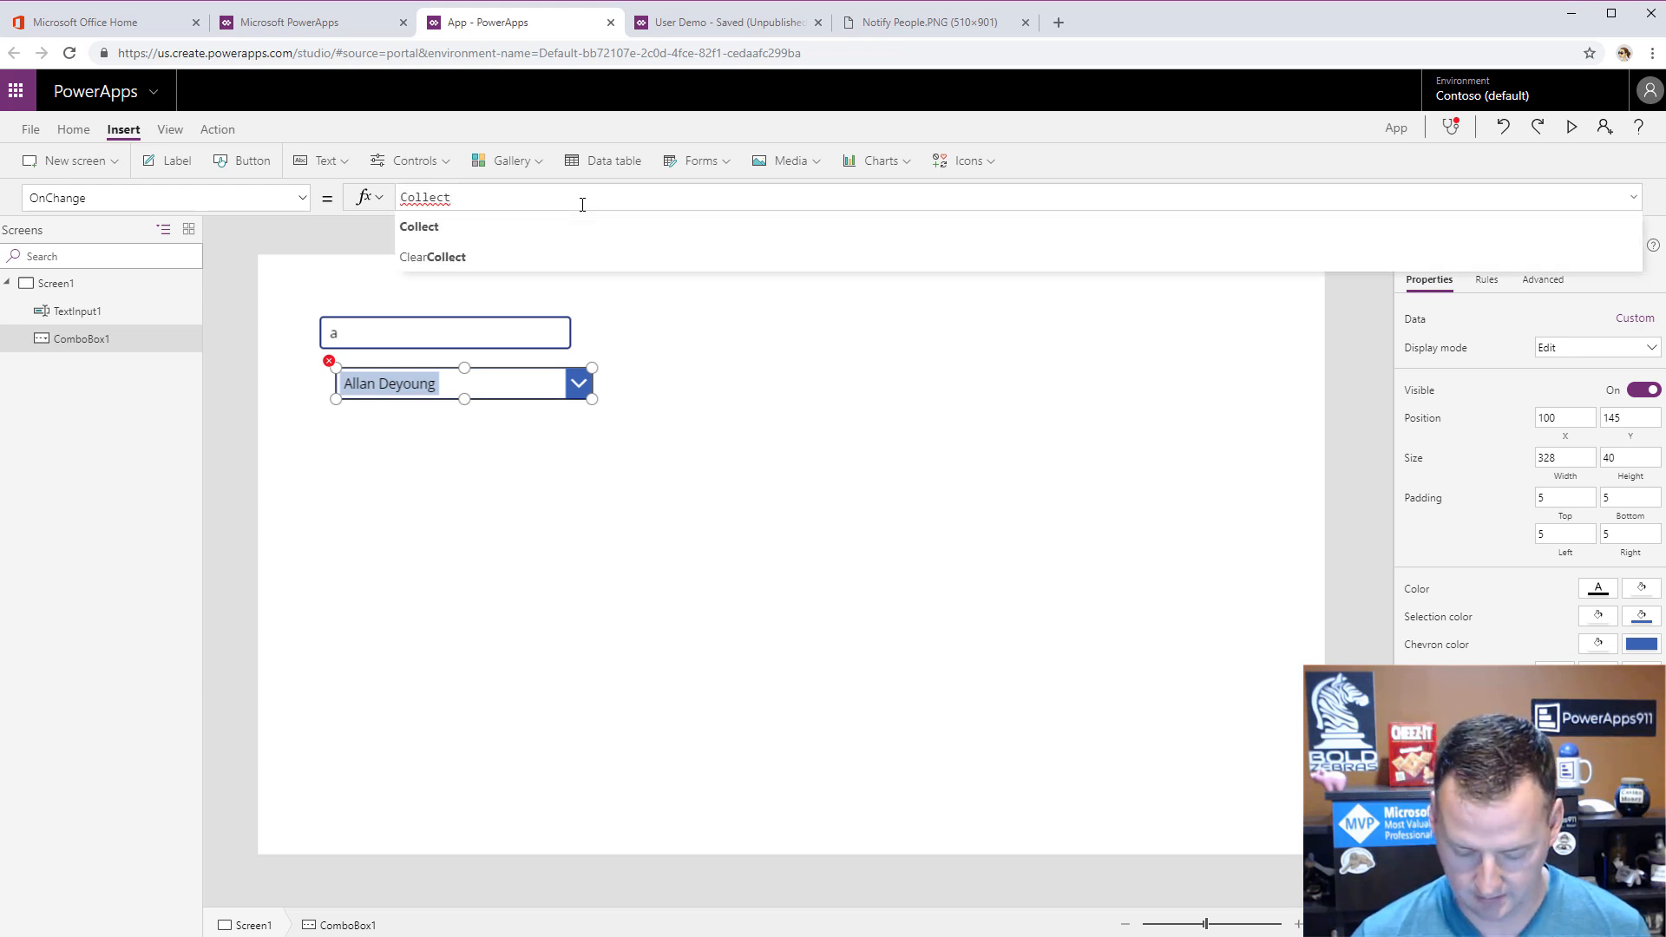
pyautogui.write('(')
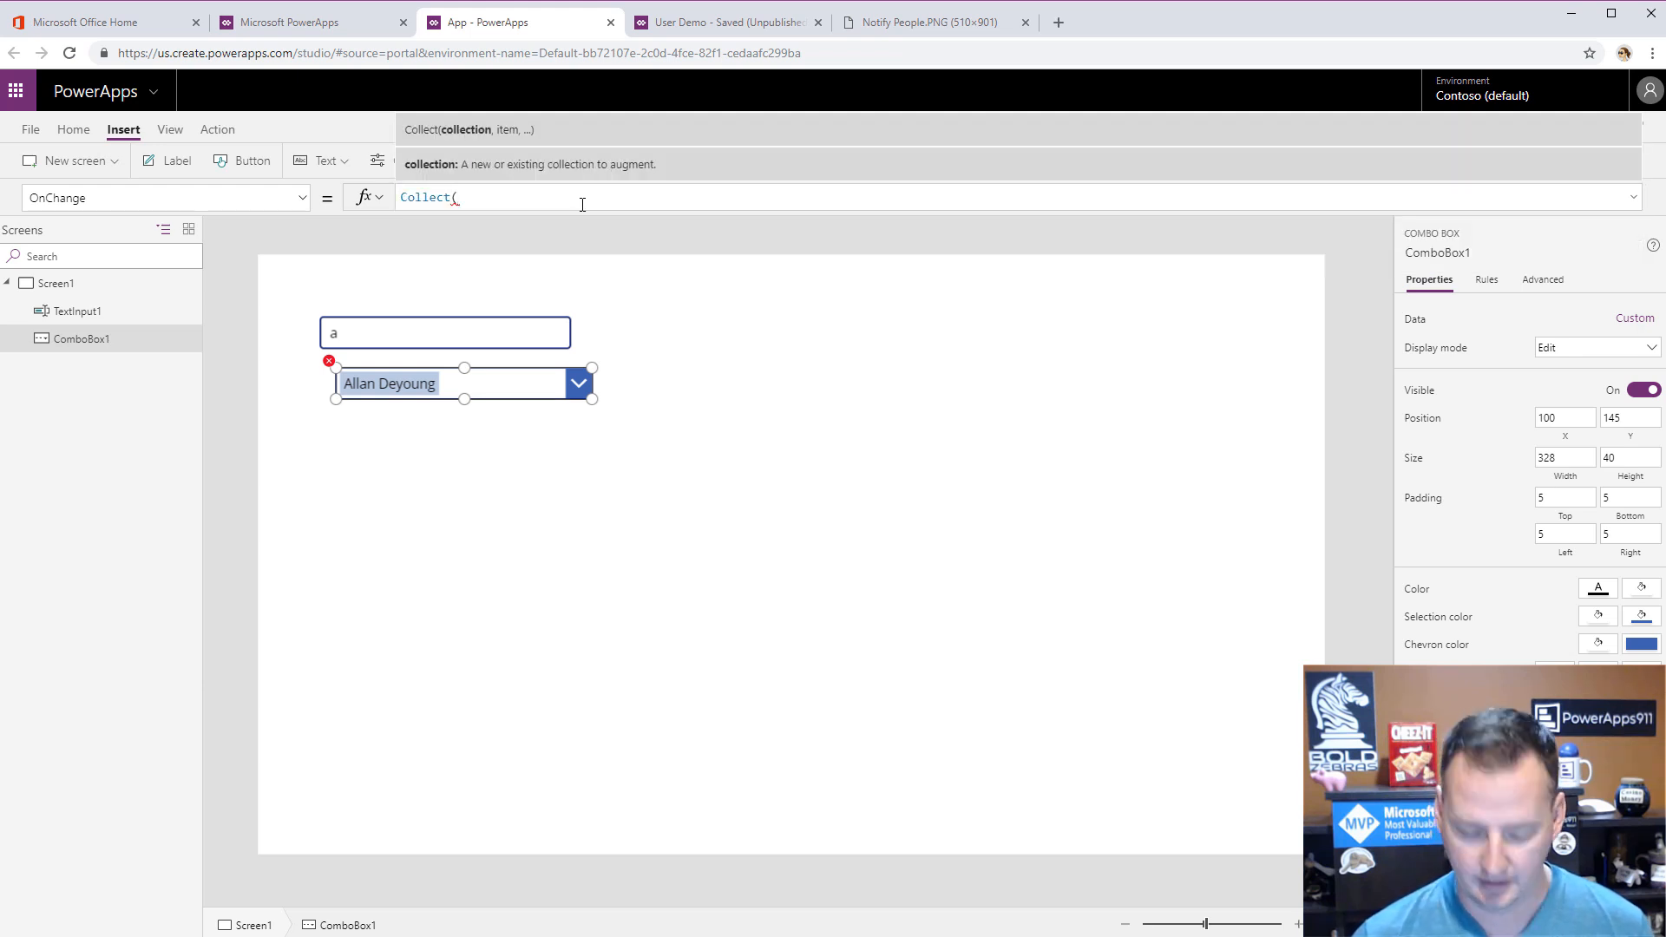
pyautogui.write('collect')
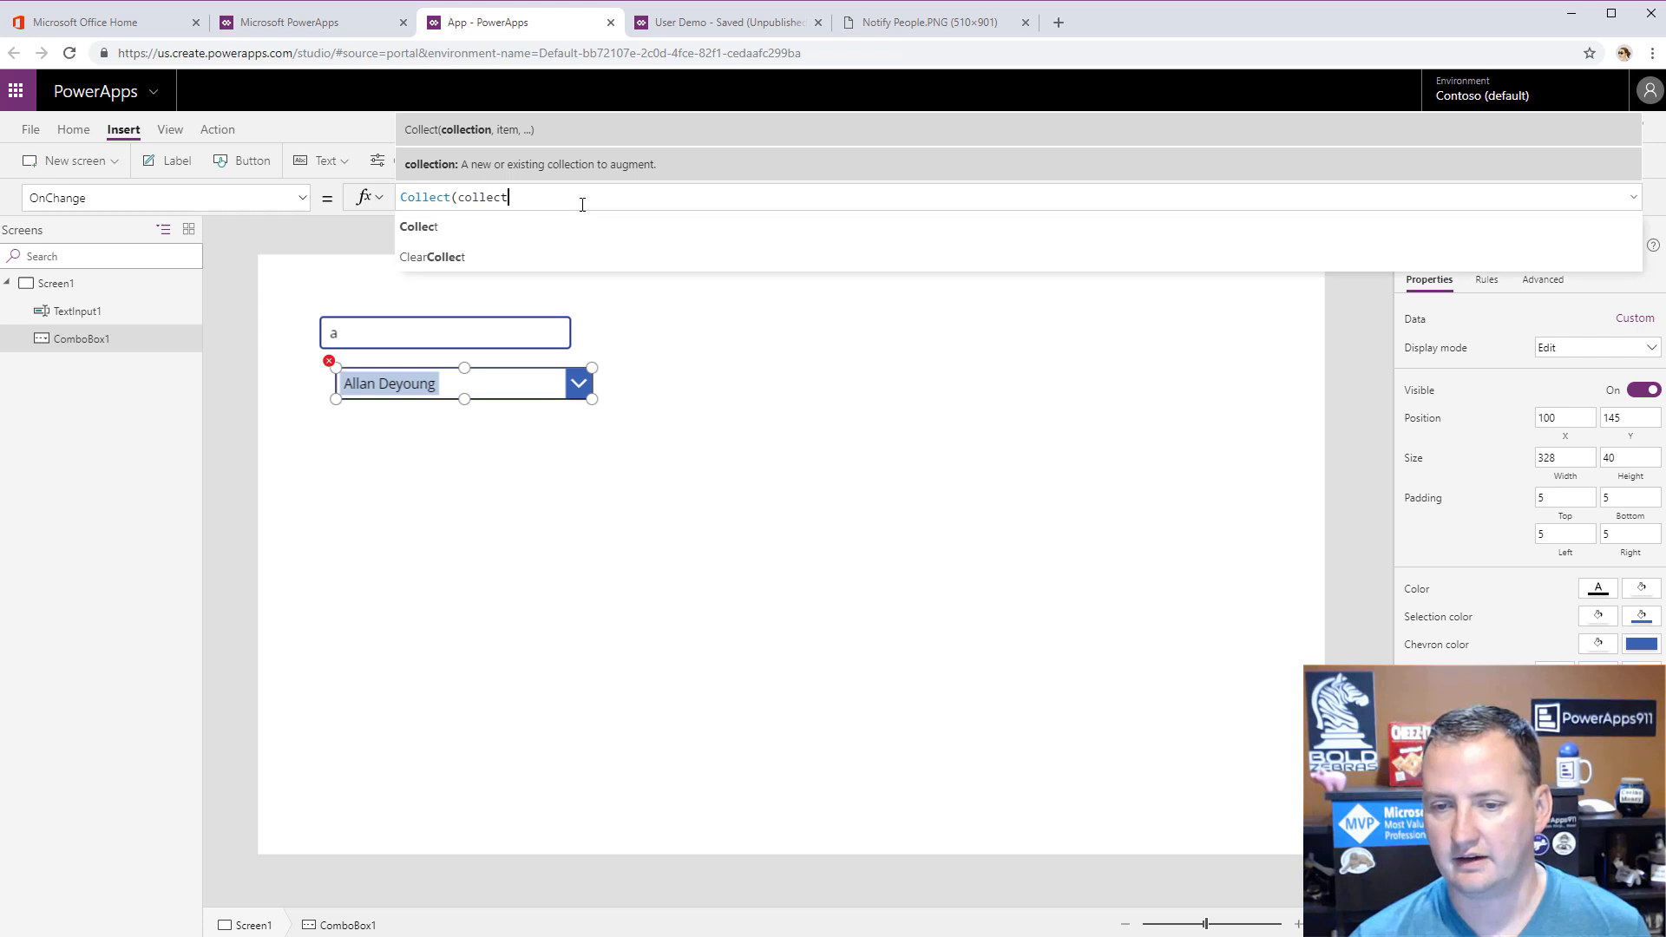
pyautogui.write('UsersTo')
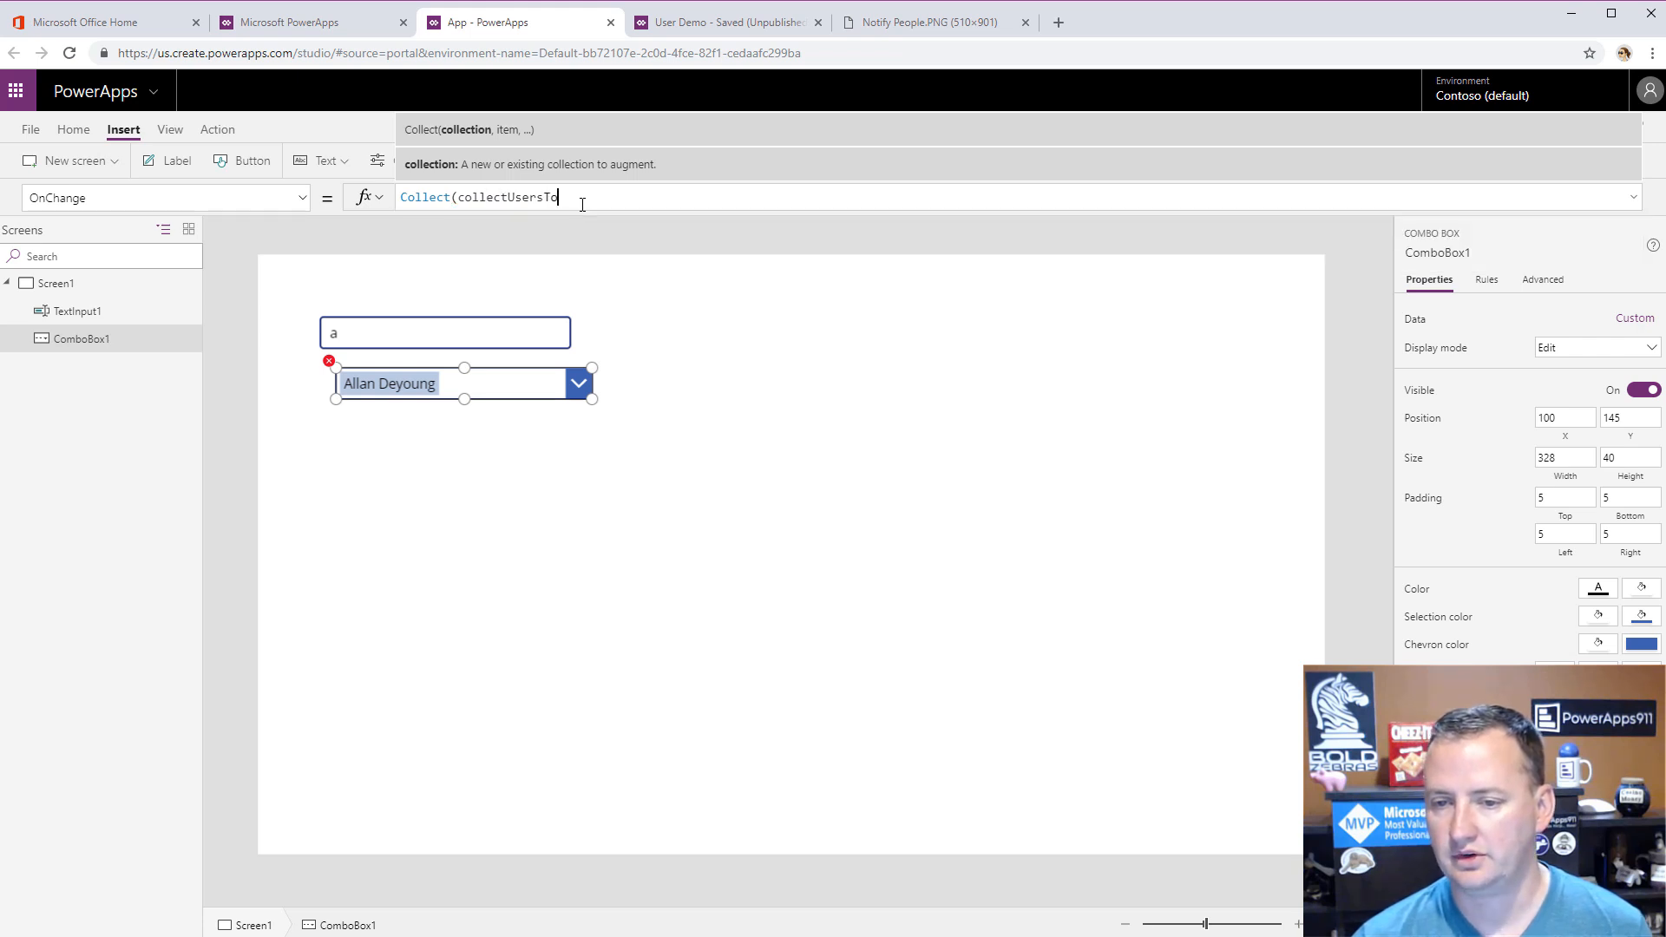
pyautogui.write('Email, ')
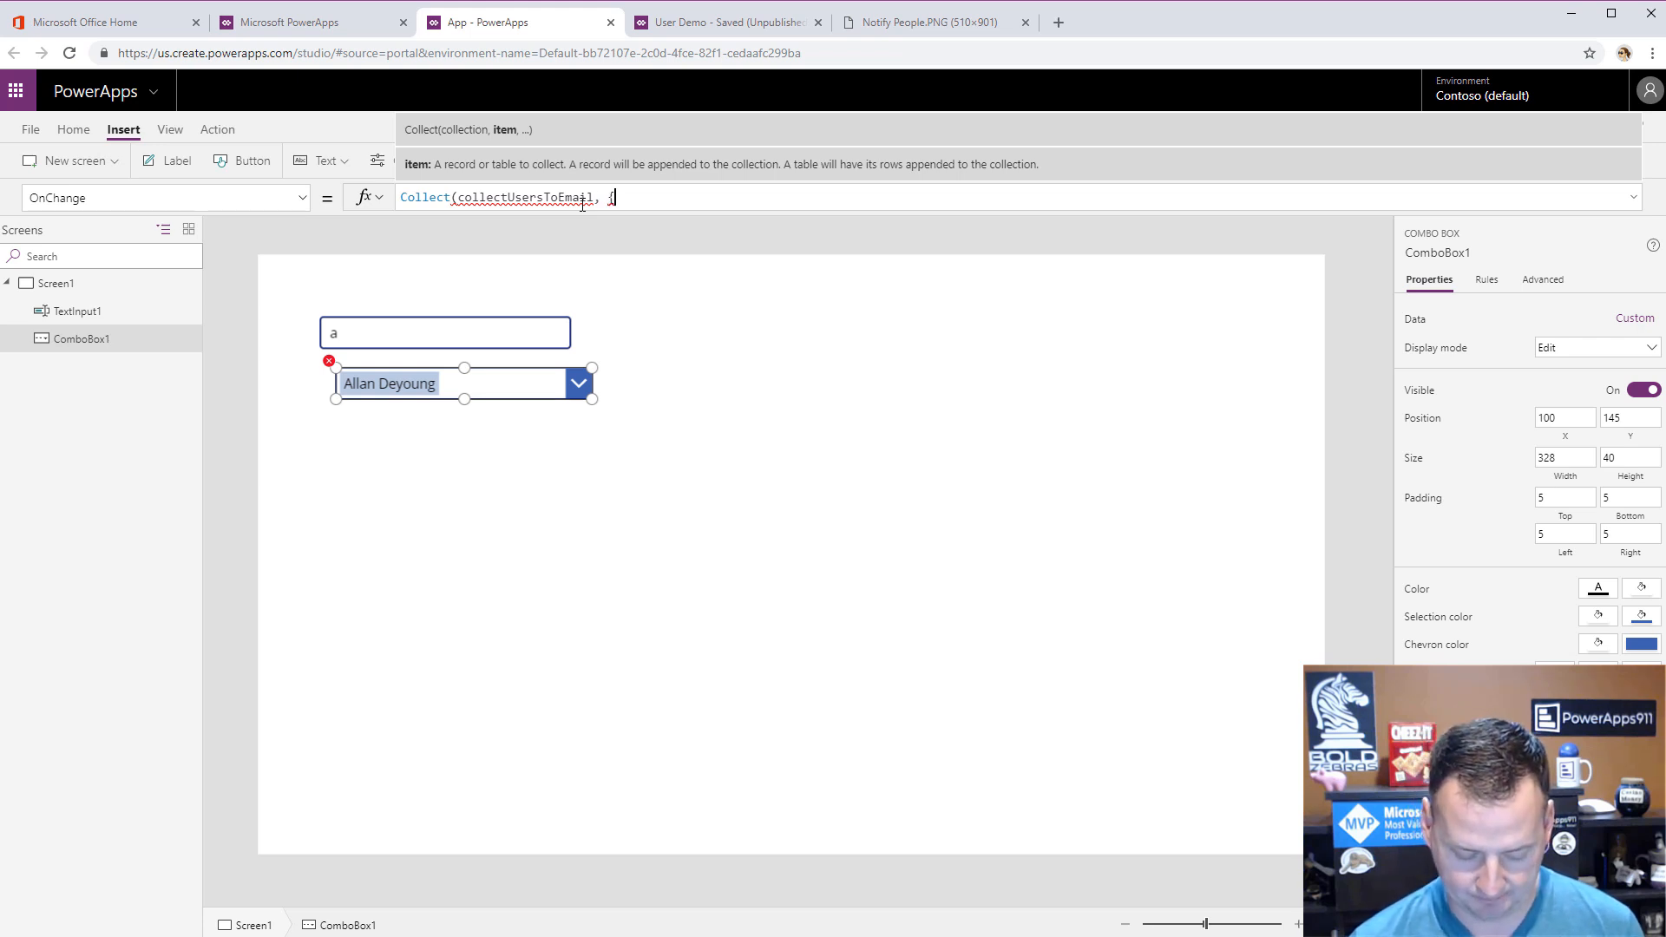
# - Begin the collected record in the OnChange formula with the field Name: ComboBox1.Selected.DisplayName
pyautogui.write('{Name:')
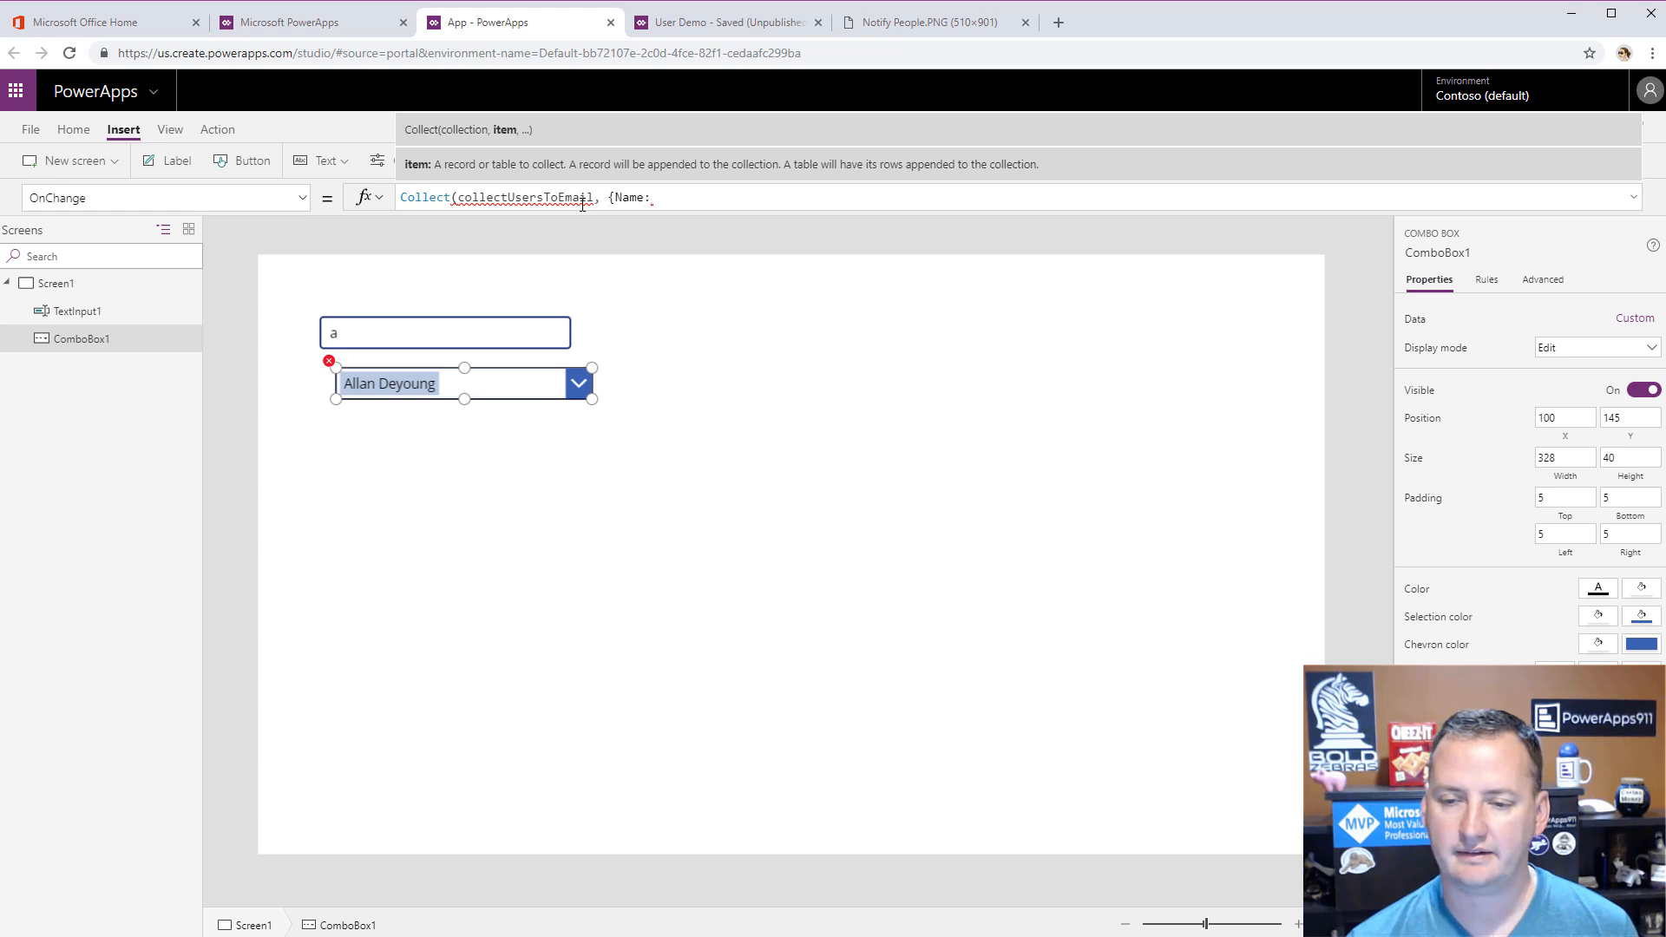
pyautogui.write(' Combo')
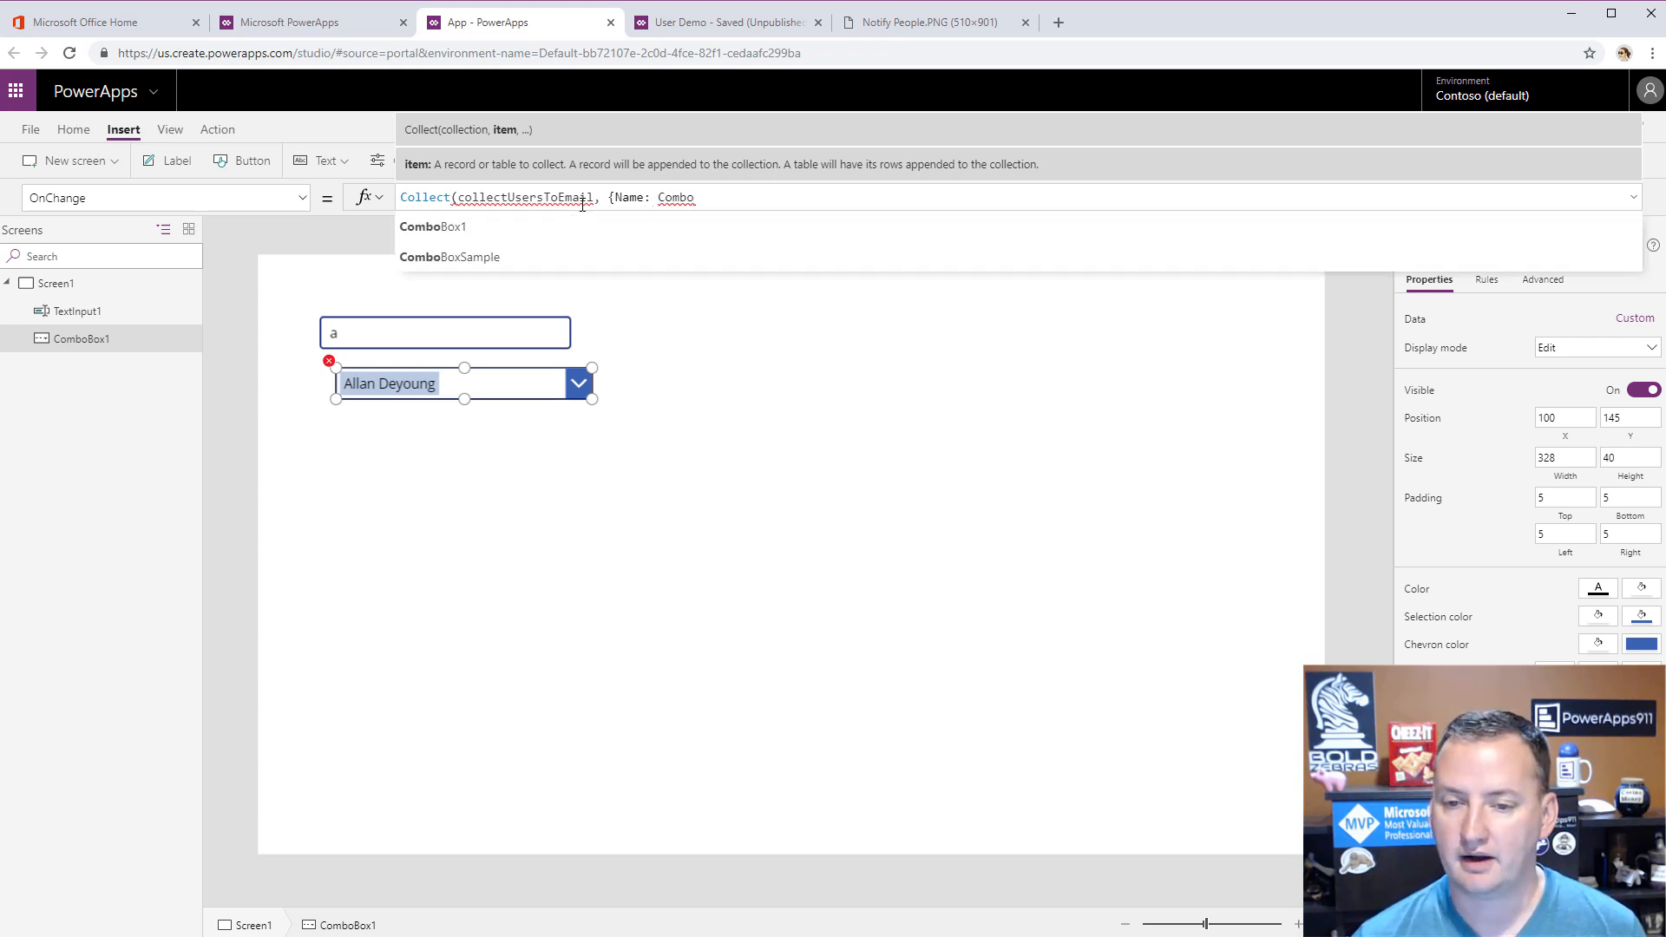
pyautogui.press('Tab')
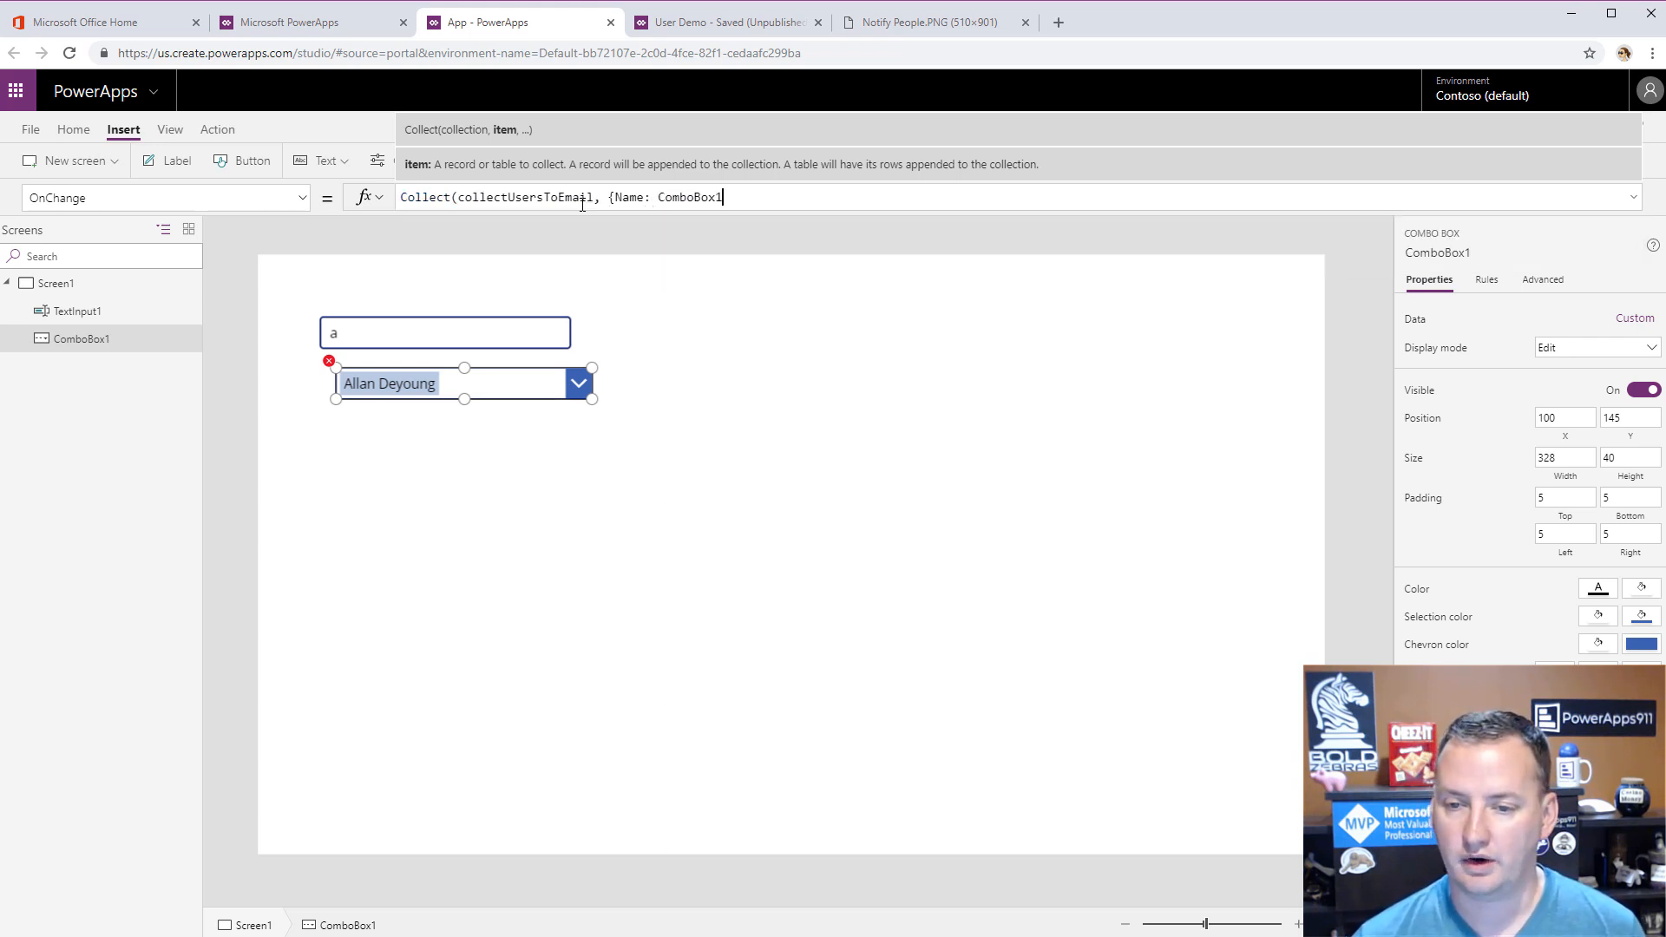
pyautogui.write('.s')
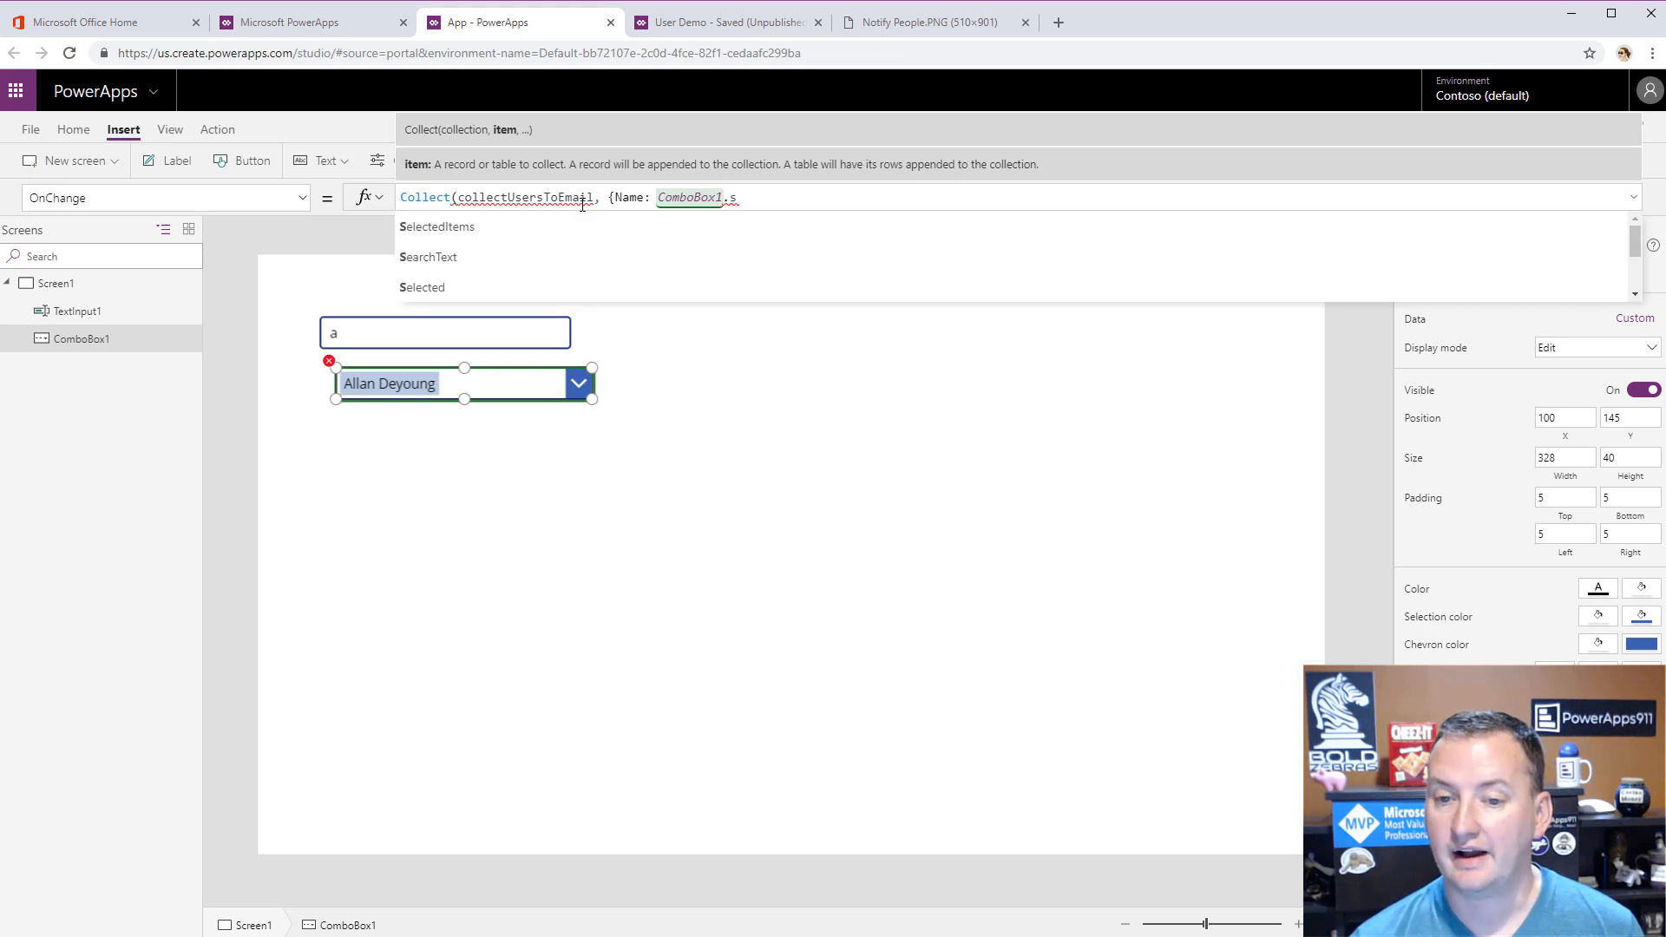
pyautogui.write('elec')
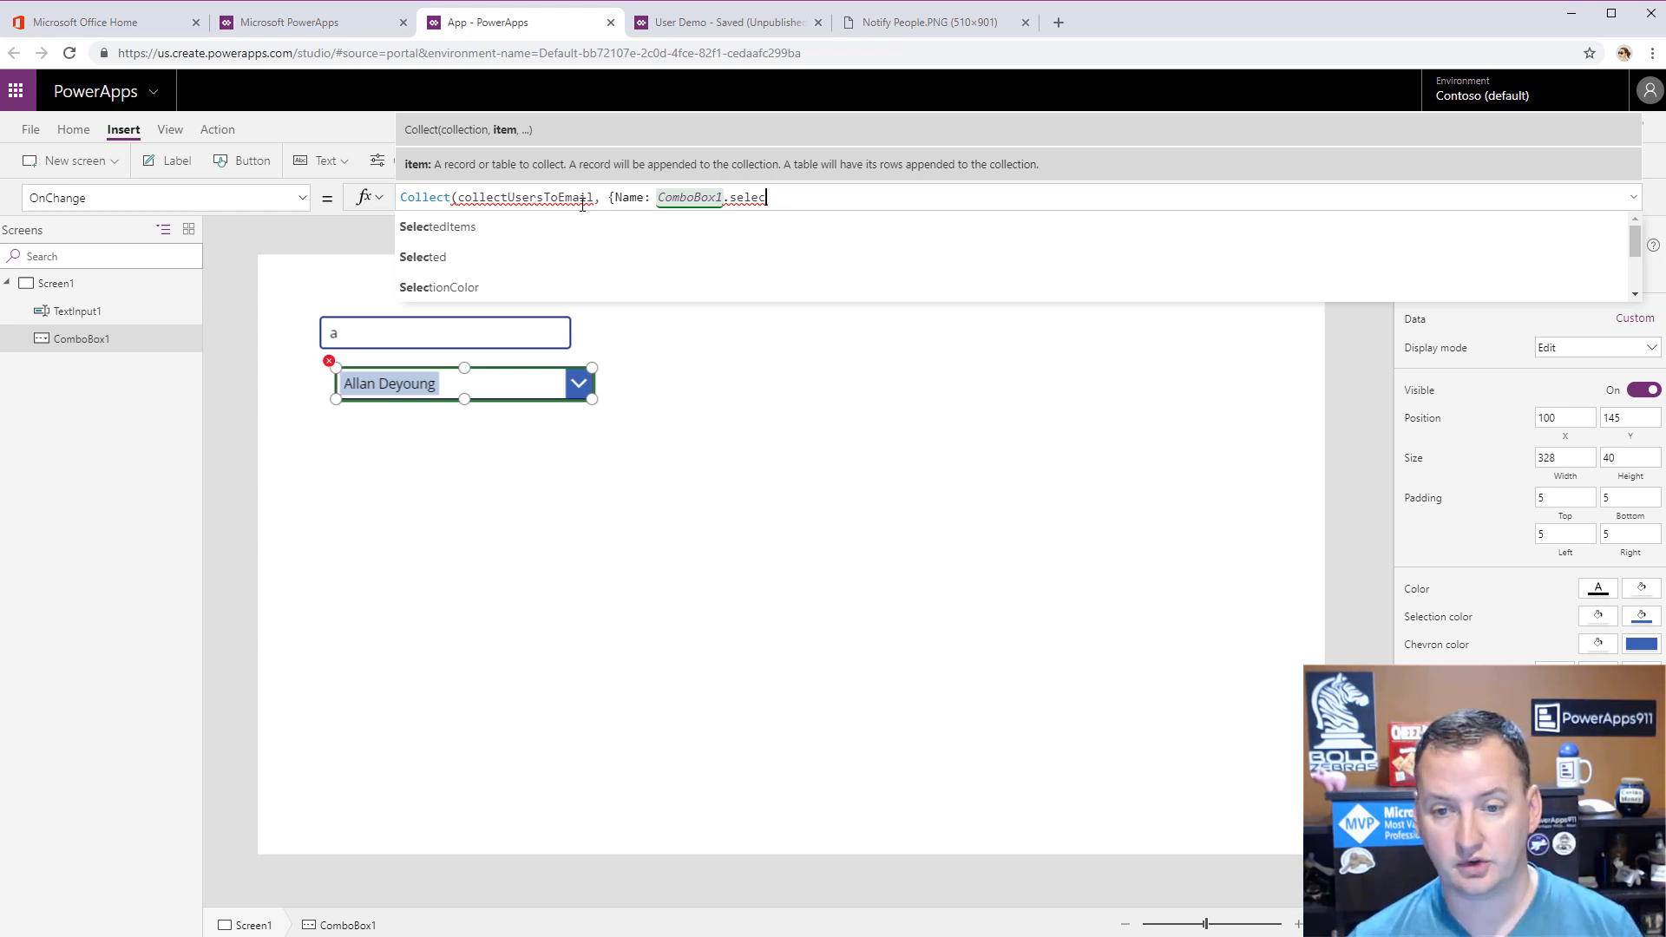
pyautogui.press('Down')
pyautogui.press('Tab')
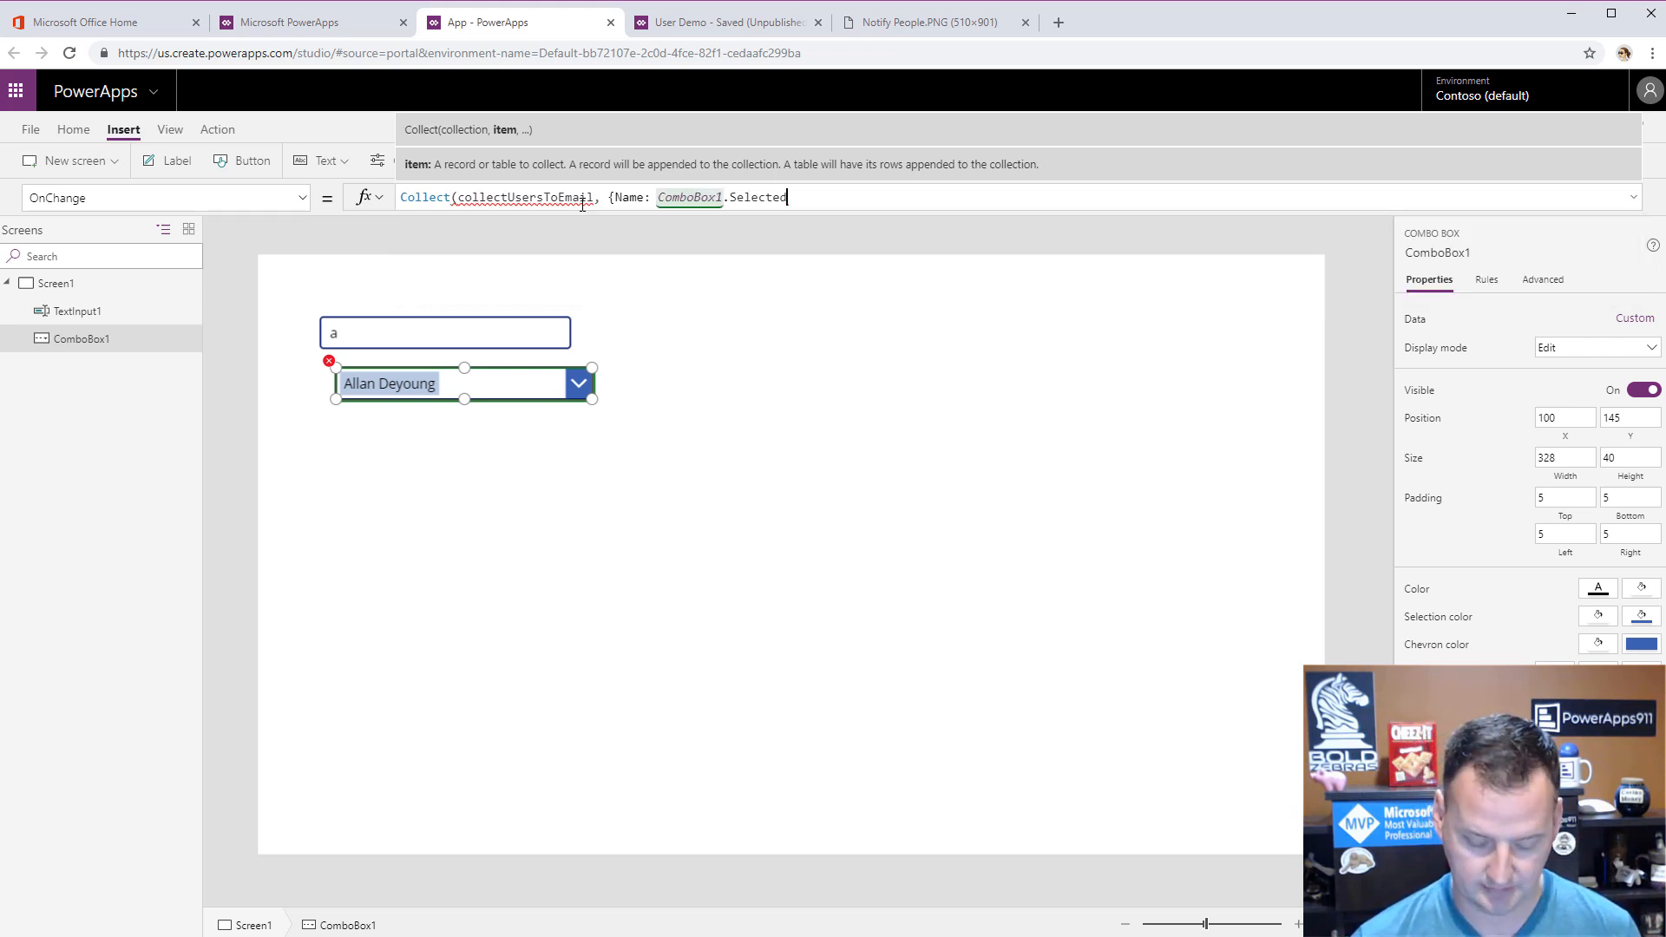
pyautogui.write('.dis')
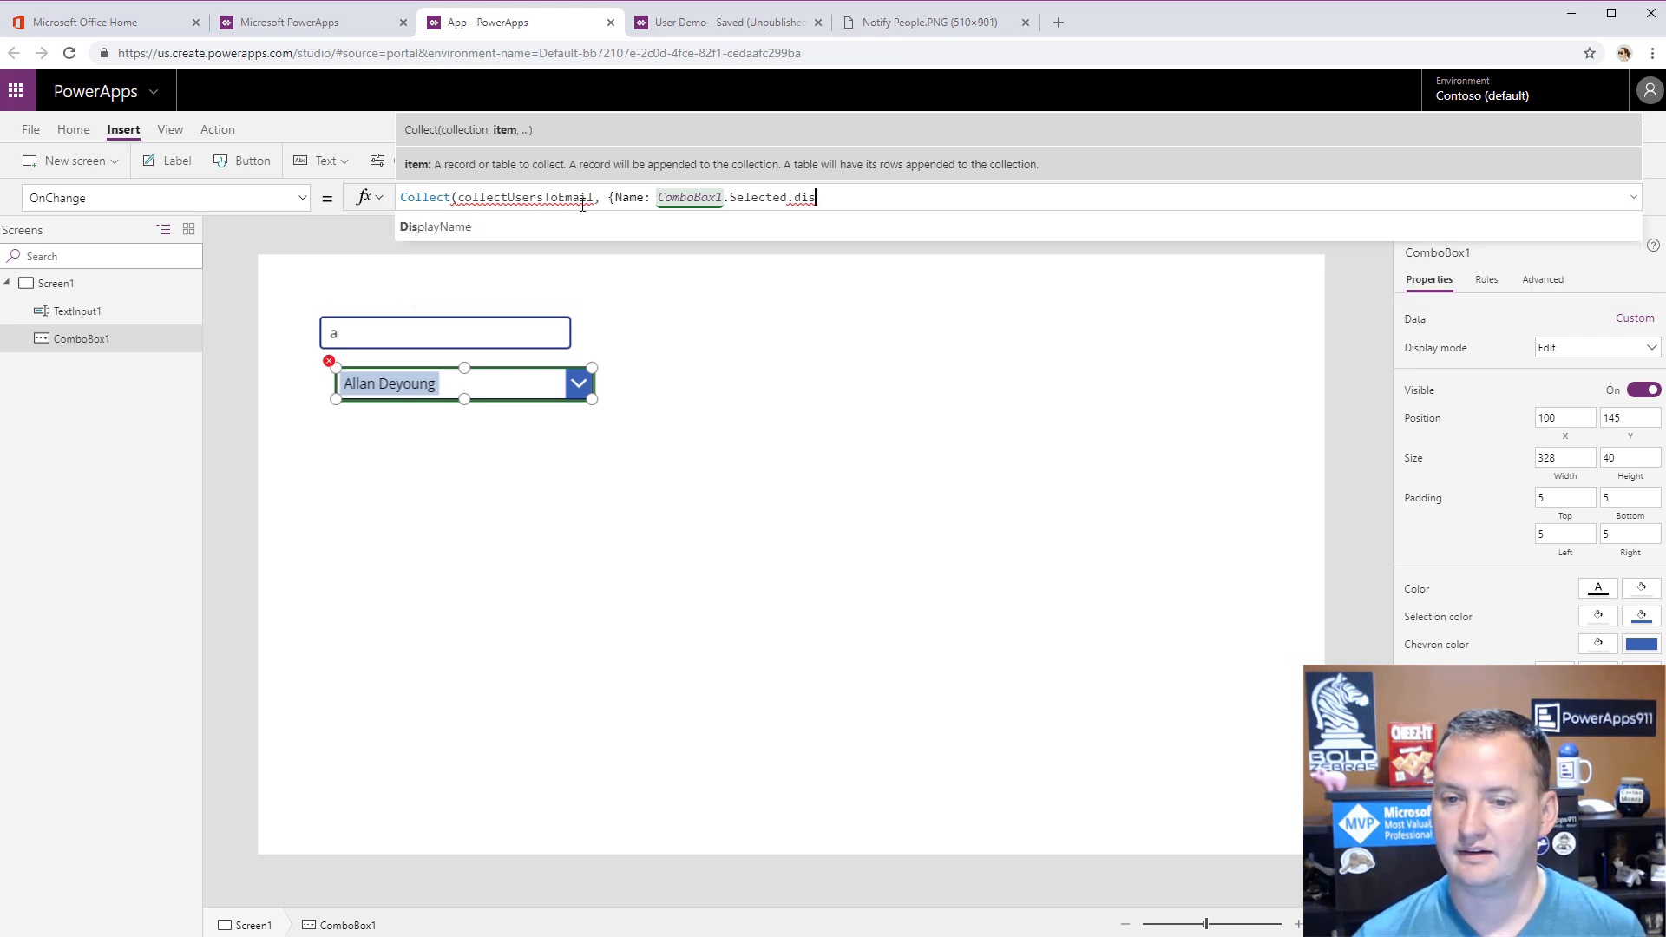
pyautogui.press('Tab')
pyautogui.write(',')
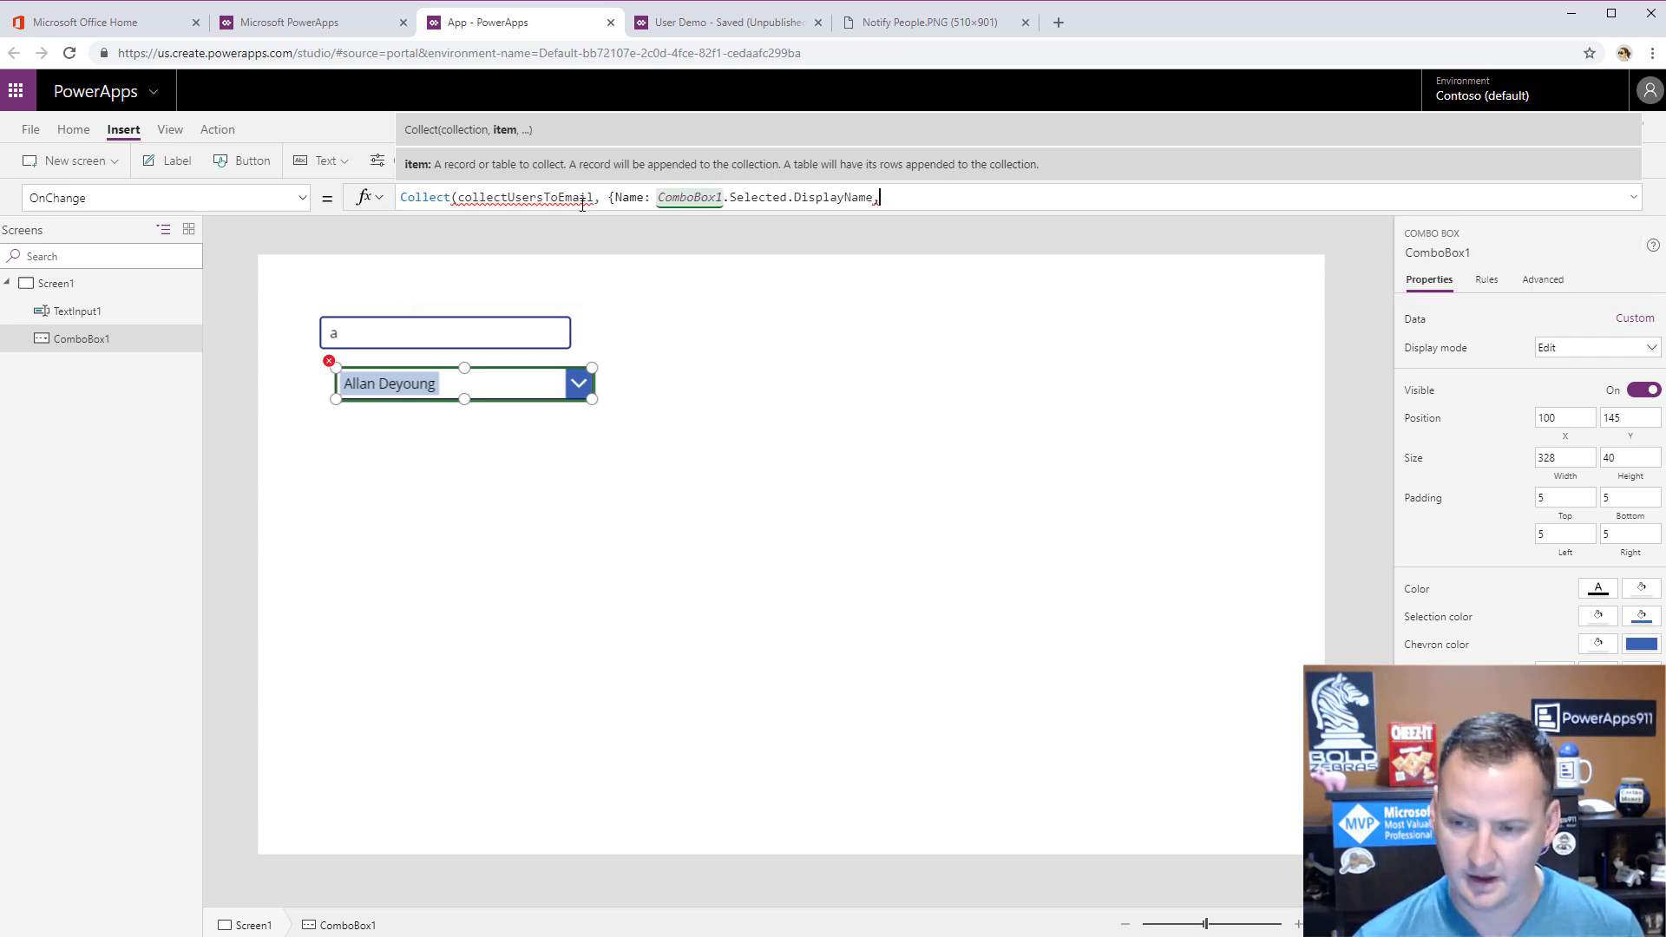
# - Add the field Email: ComboBox1.Selected.Mail to the collected record and close the OnChange formula
pyautogui.write(' Email: com')
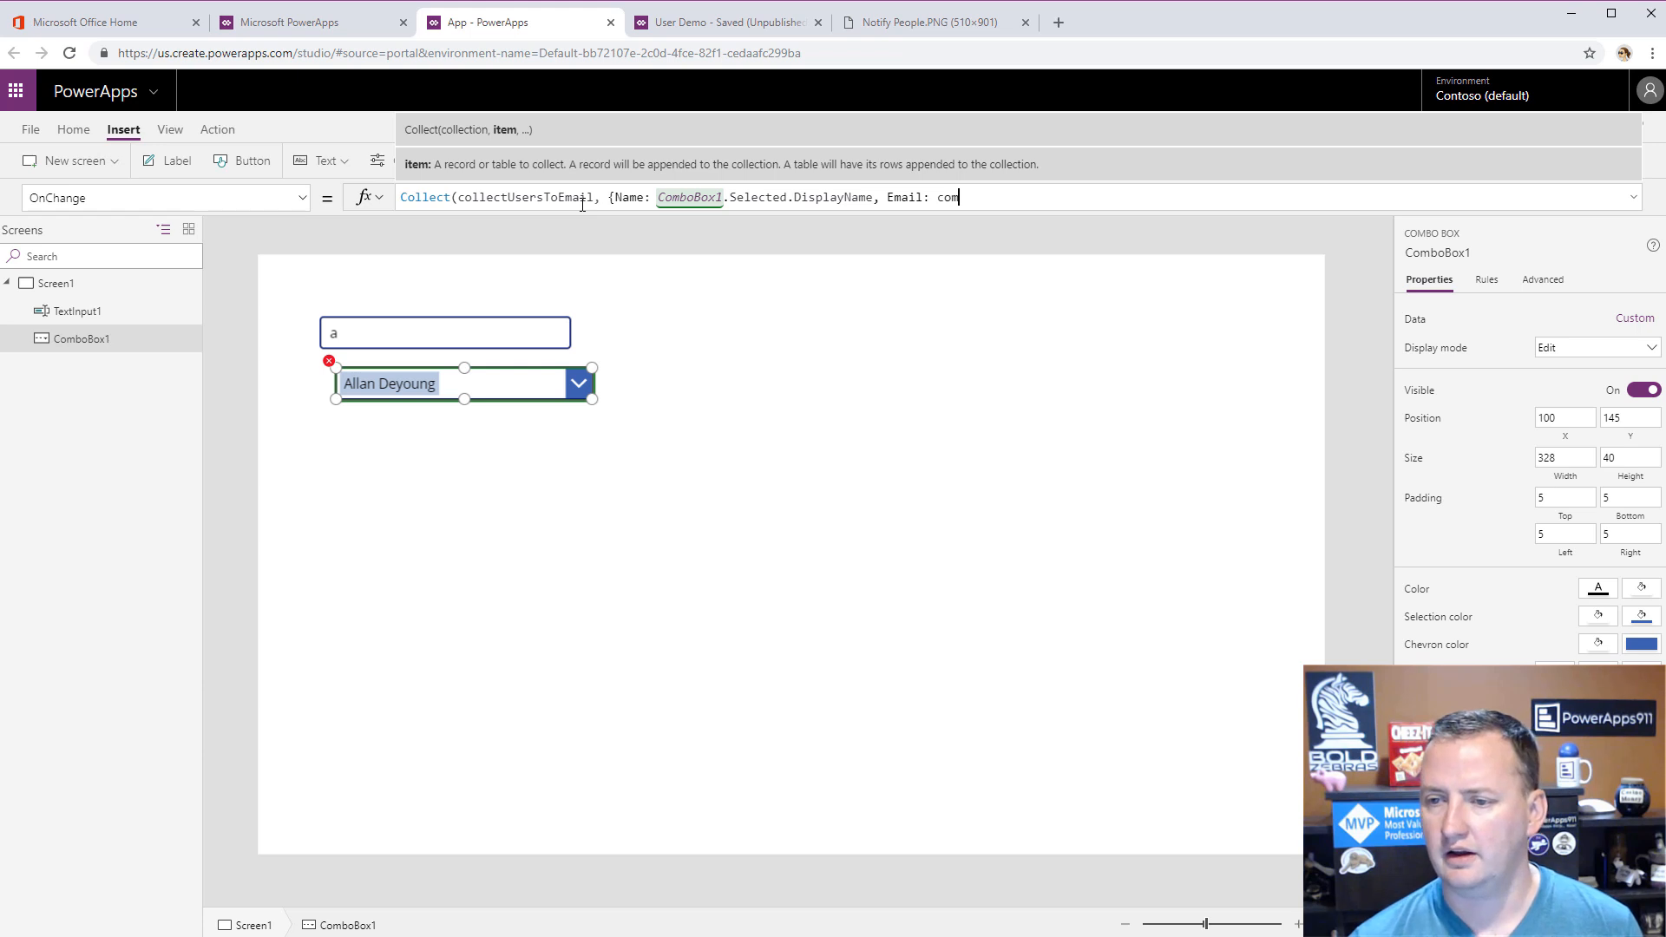
pyautogui.write('b')
pyautogui.press('Tab')
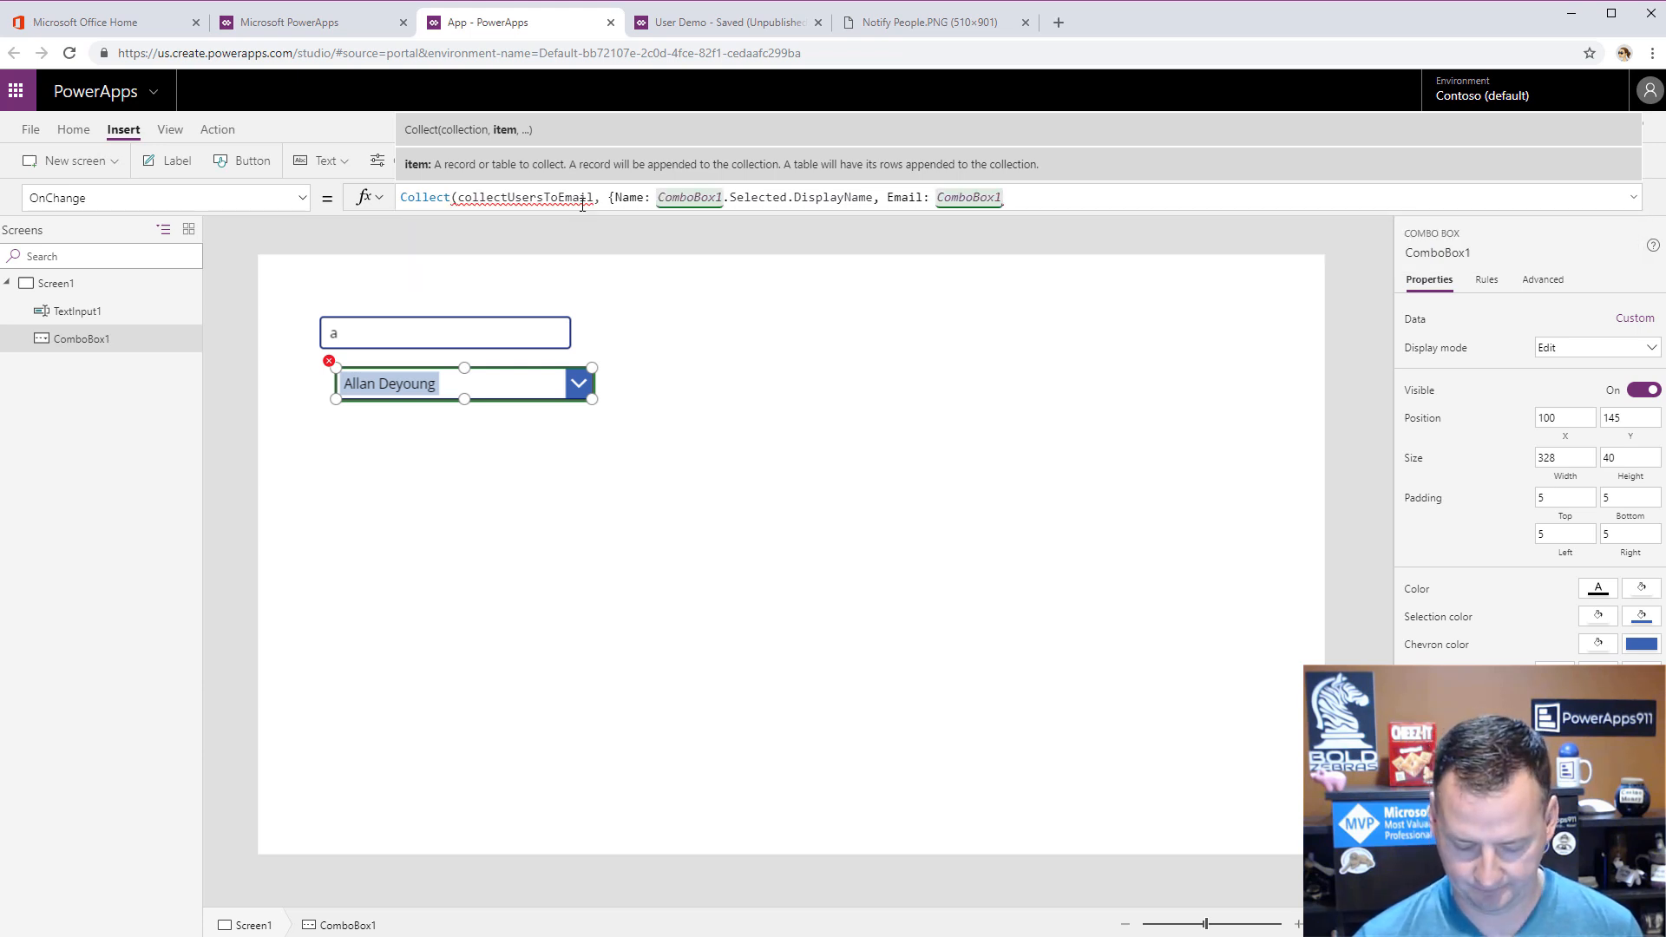
pyautogui.write('.select')
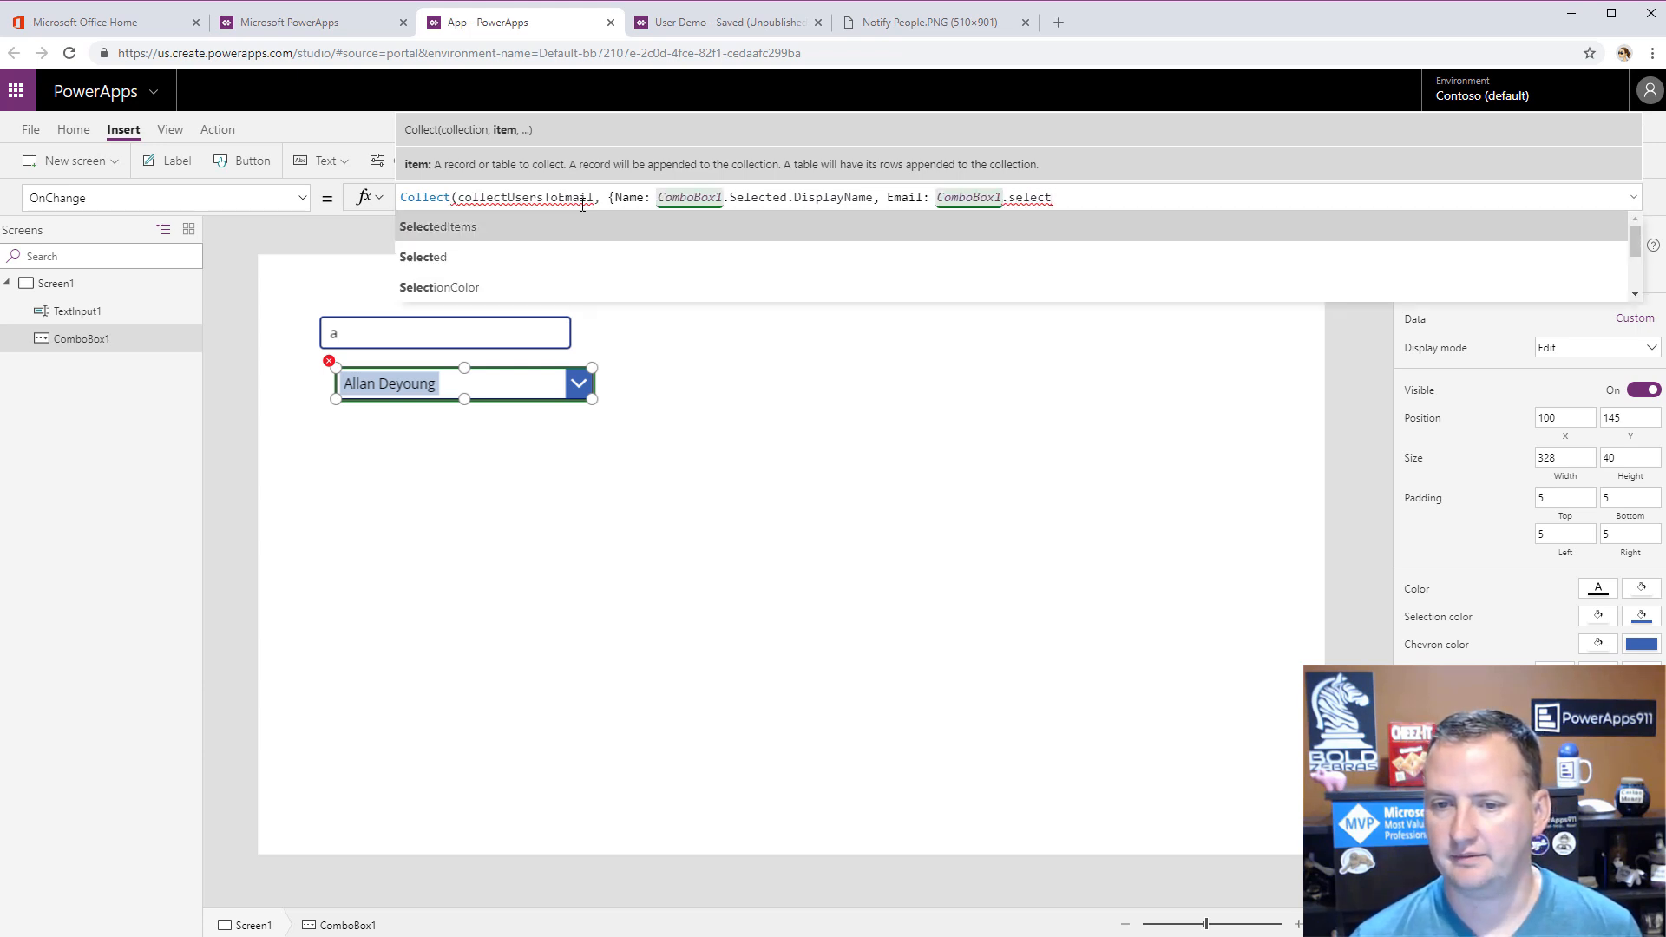
pyautogui.press('Tab')
pyautogui.write('.mail')
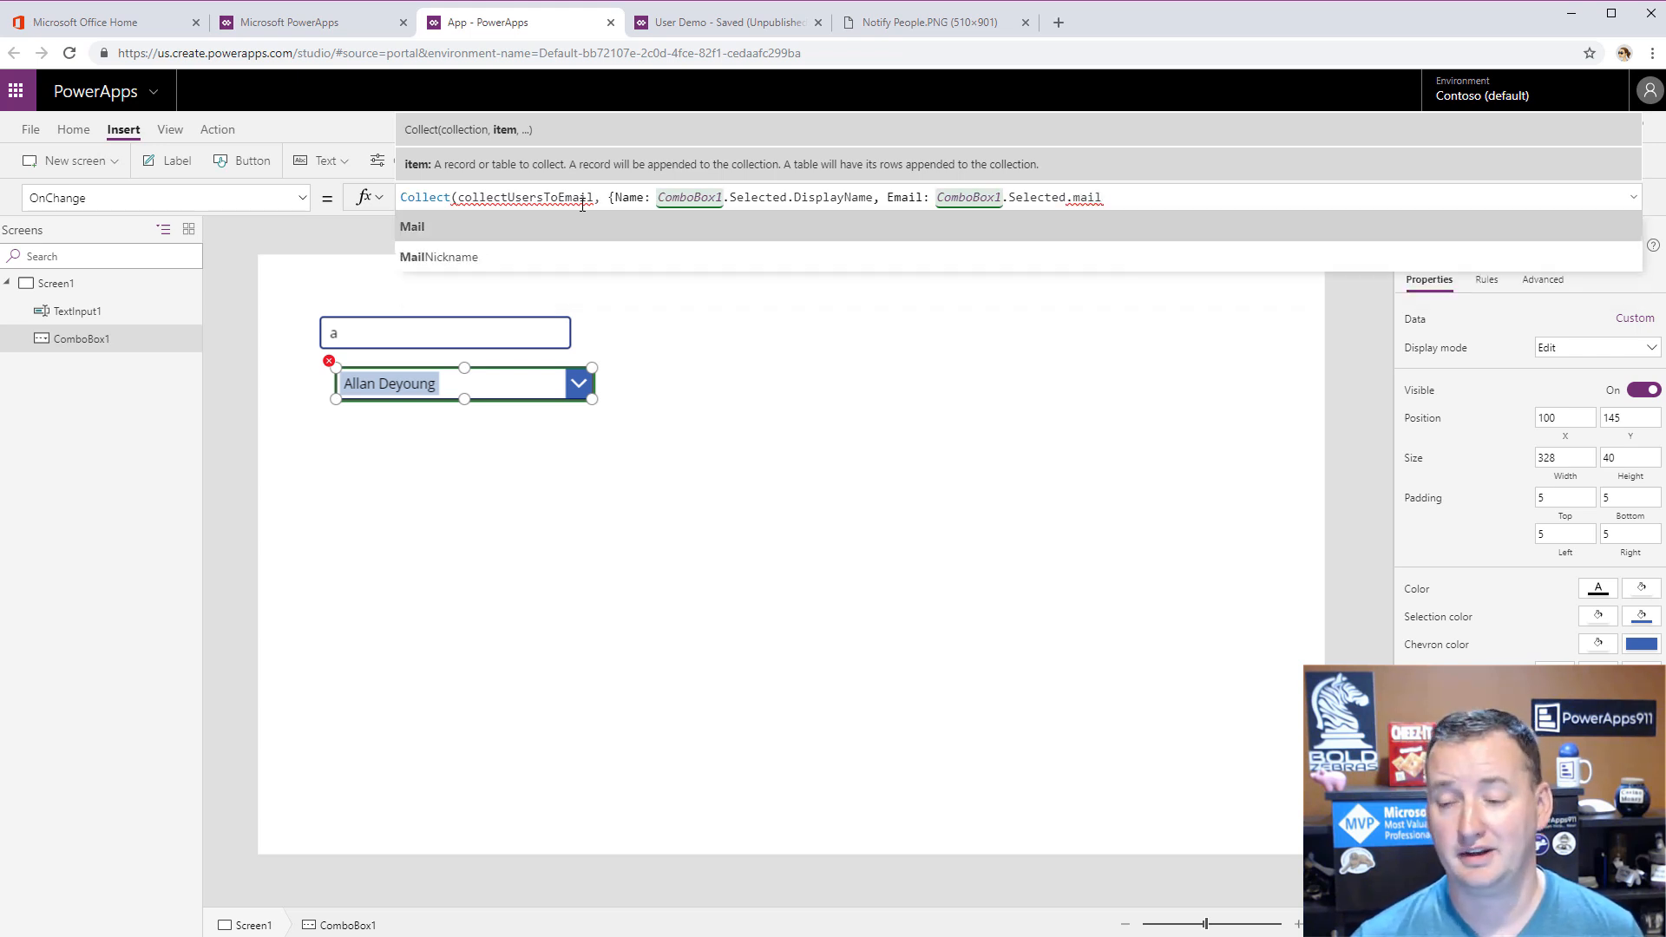
pyautogui.press('Tab')
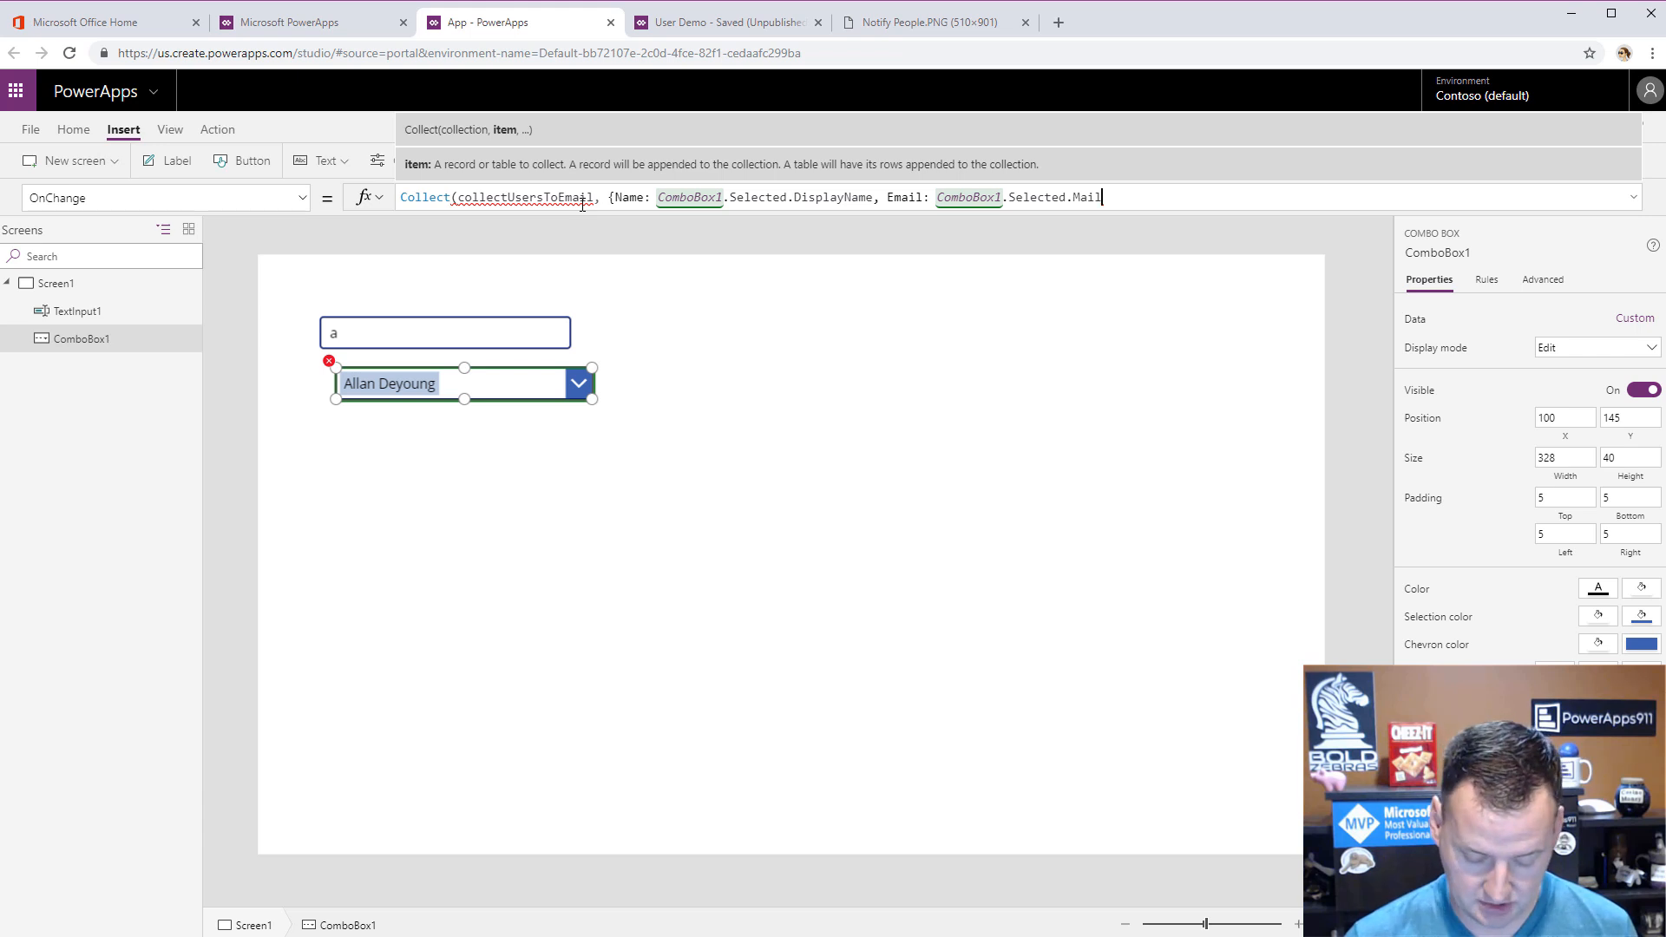
pyautogui.write('})')
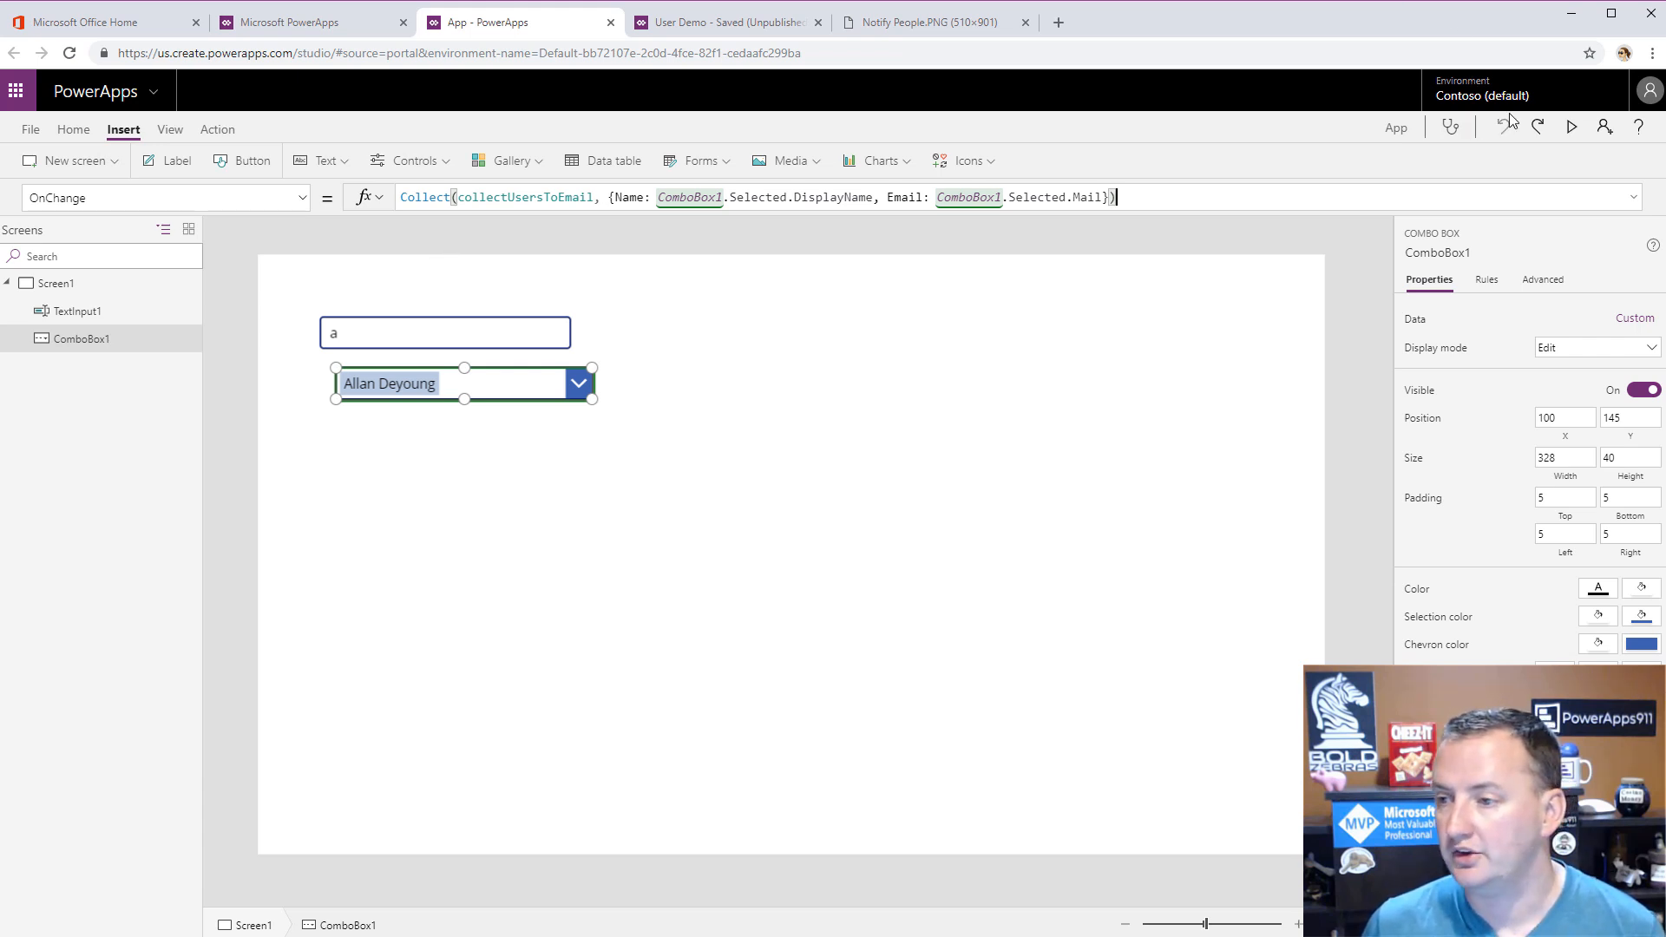
# - Preview the app, choose the second listed user in the combo box to trigger the Collect formula, and exit the preview
pyautogui.click(1572, 127)
pyautogui.click(539, 261)
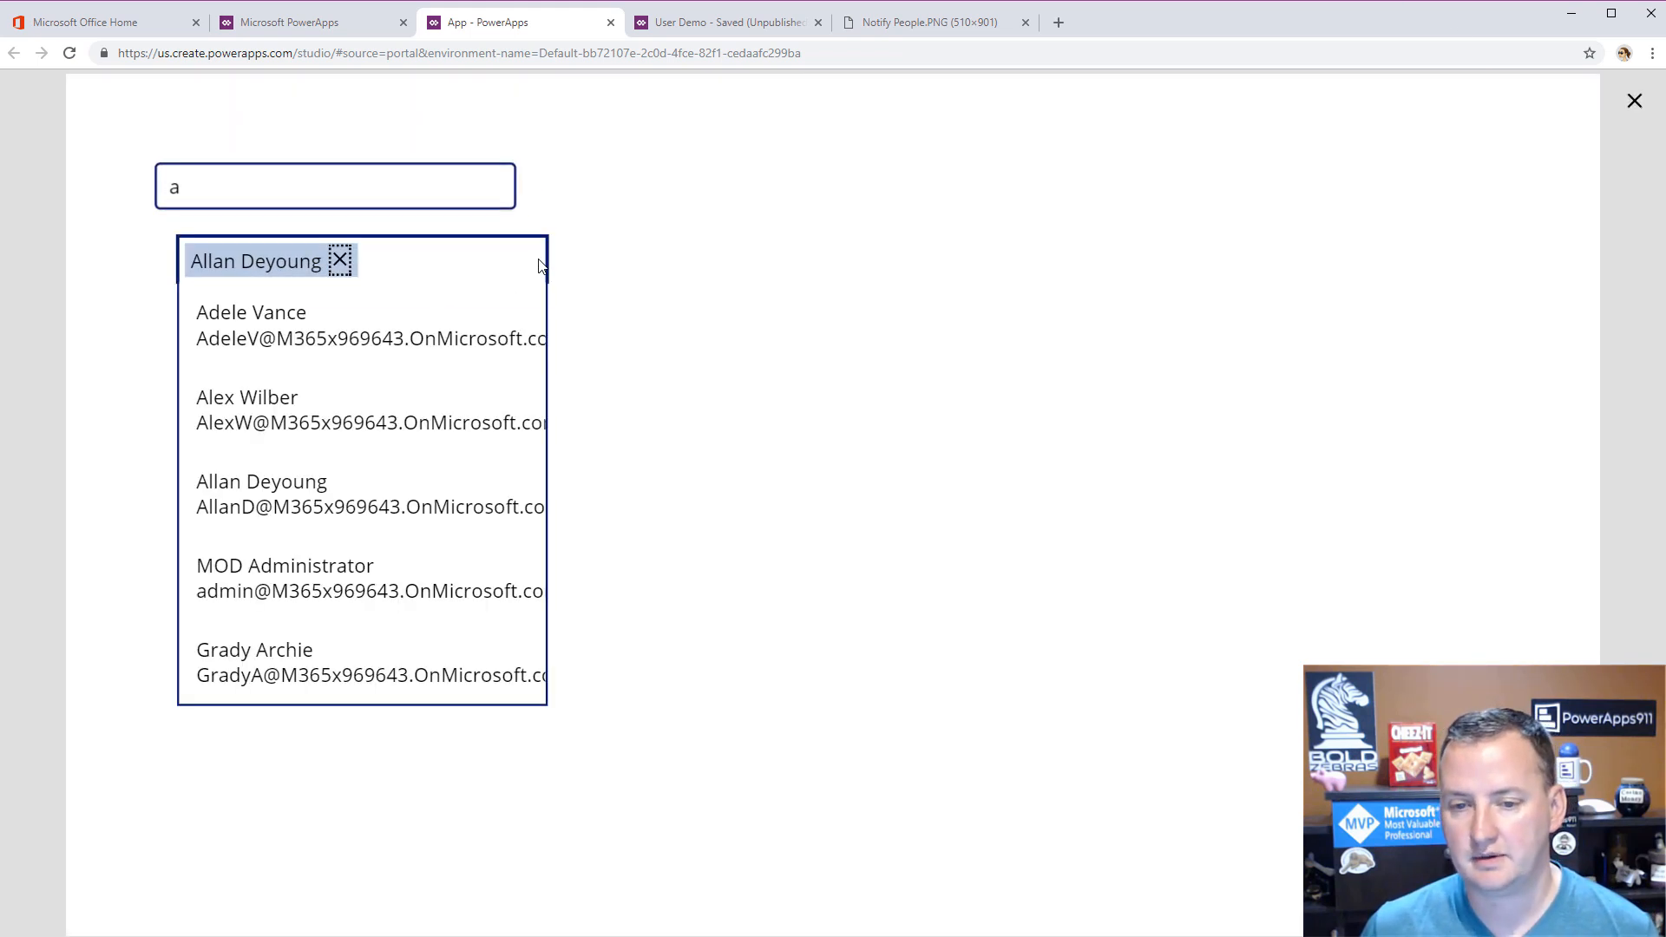
pyautogui.click(309, 413)
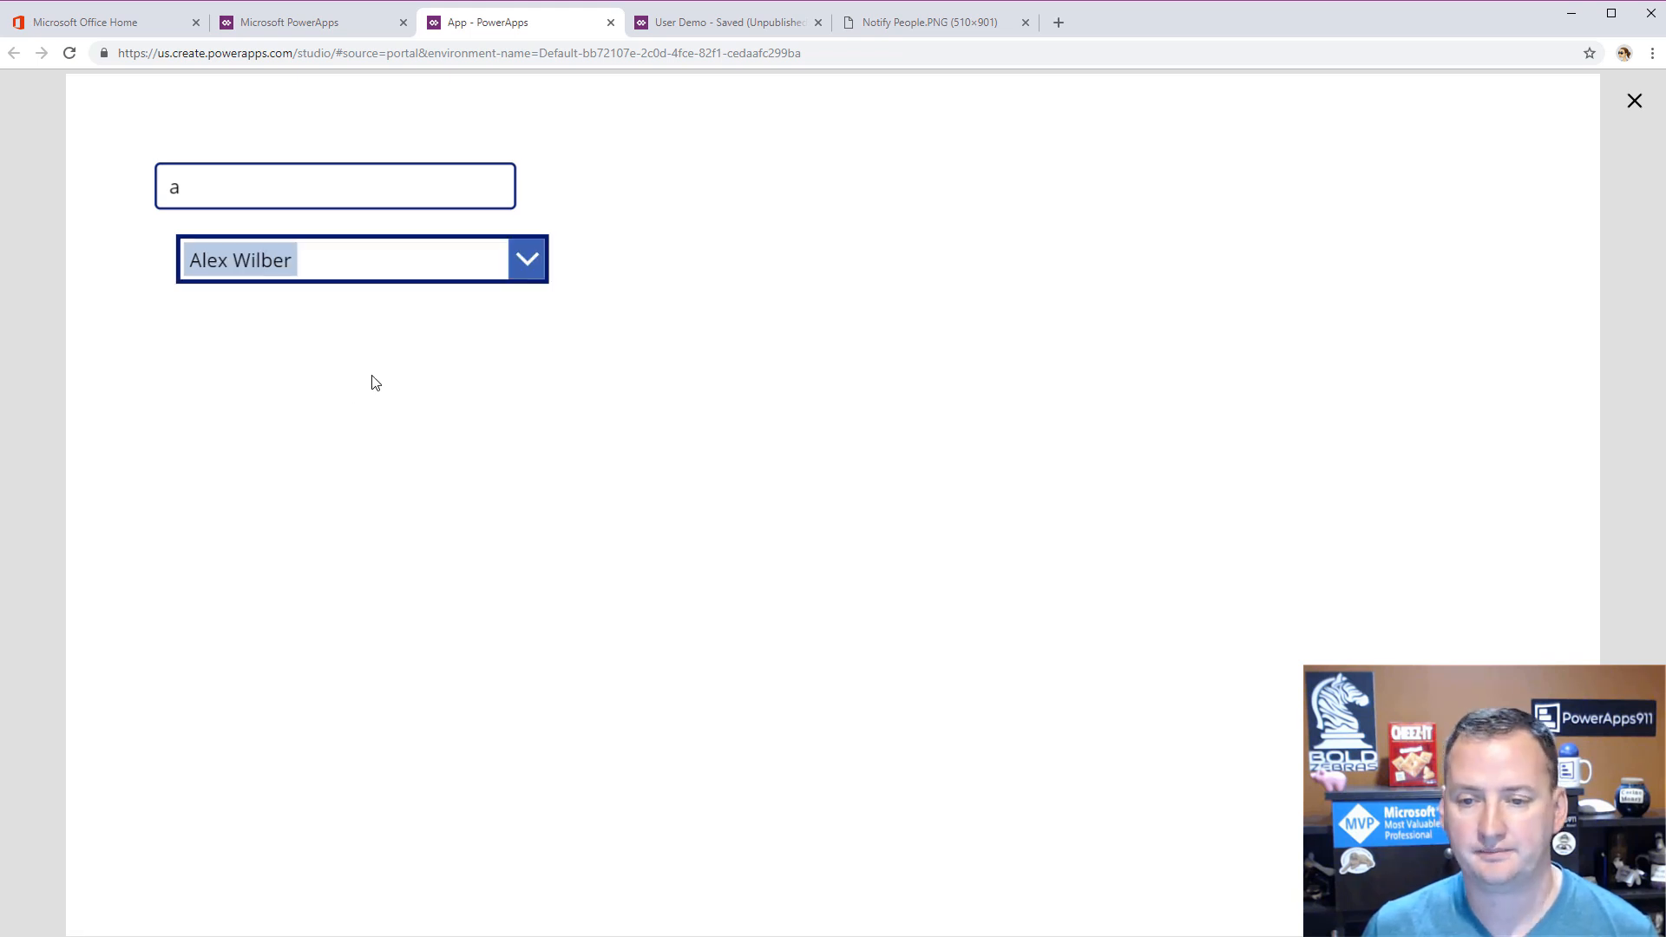
pyautogui.click(1634, 101)
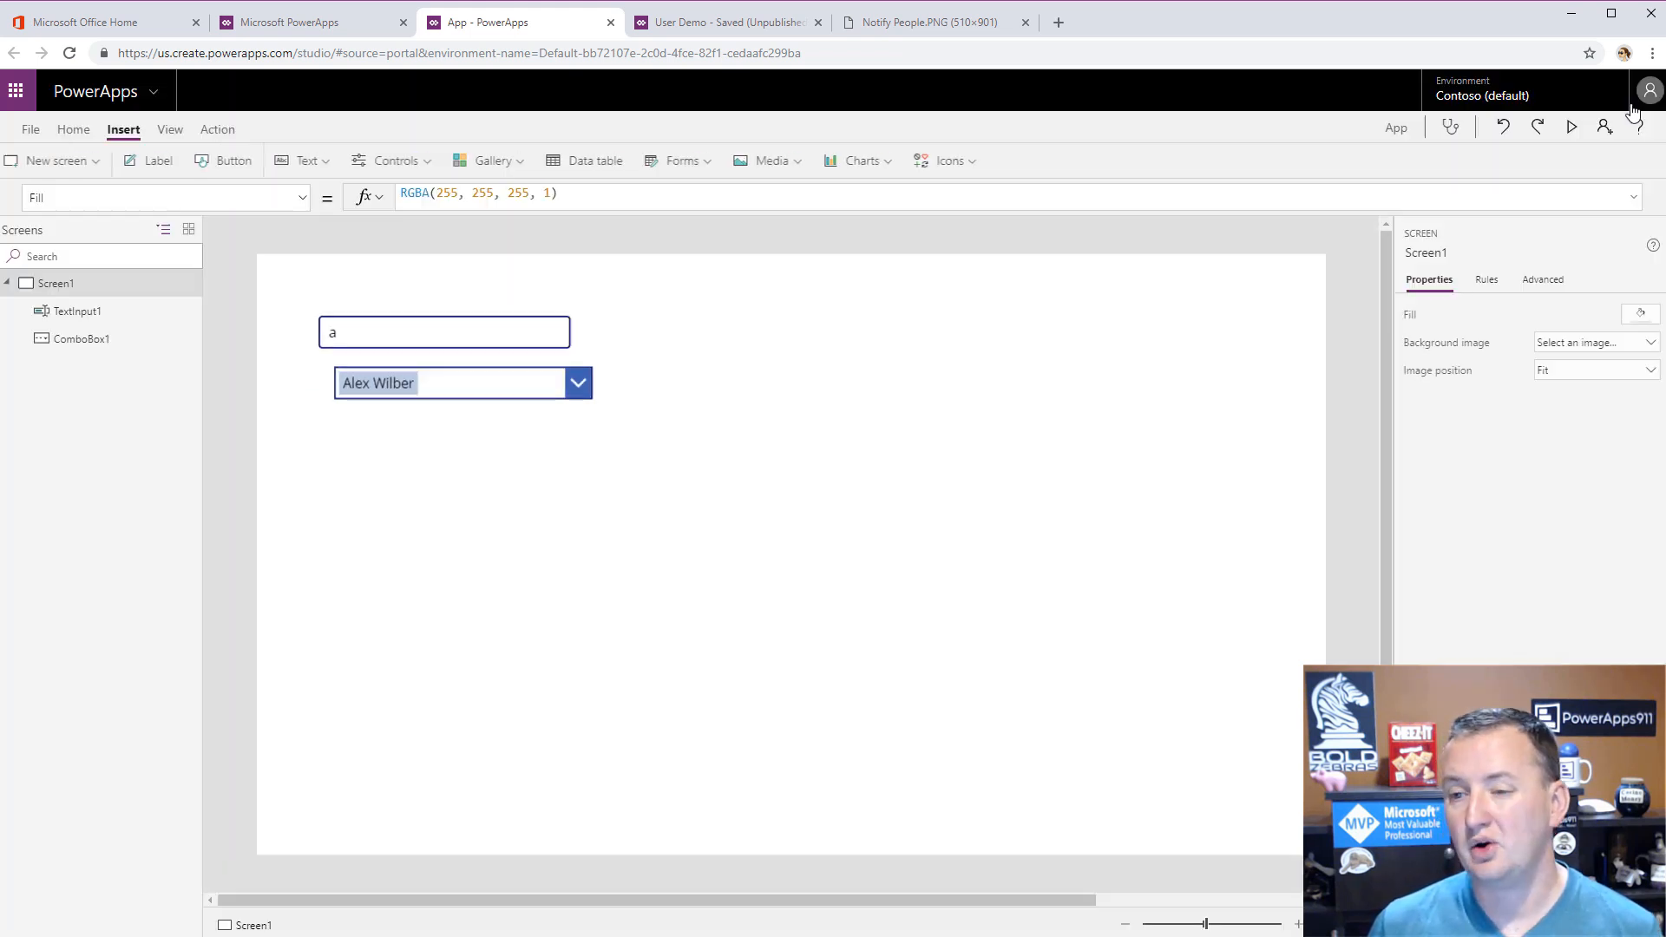
# - Inspect the contents of the collectUsersToEmail collection and return to the canvas
pyautogui.click(169, 129)
pyautogui.click(257, 160)
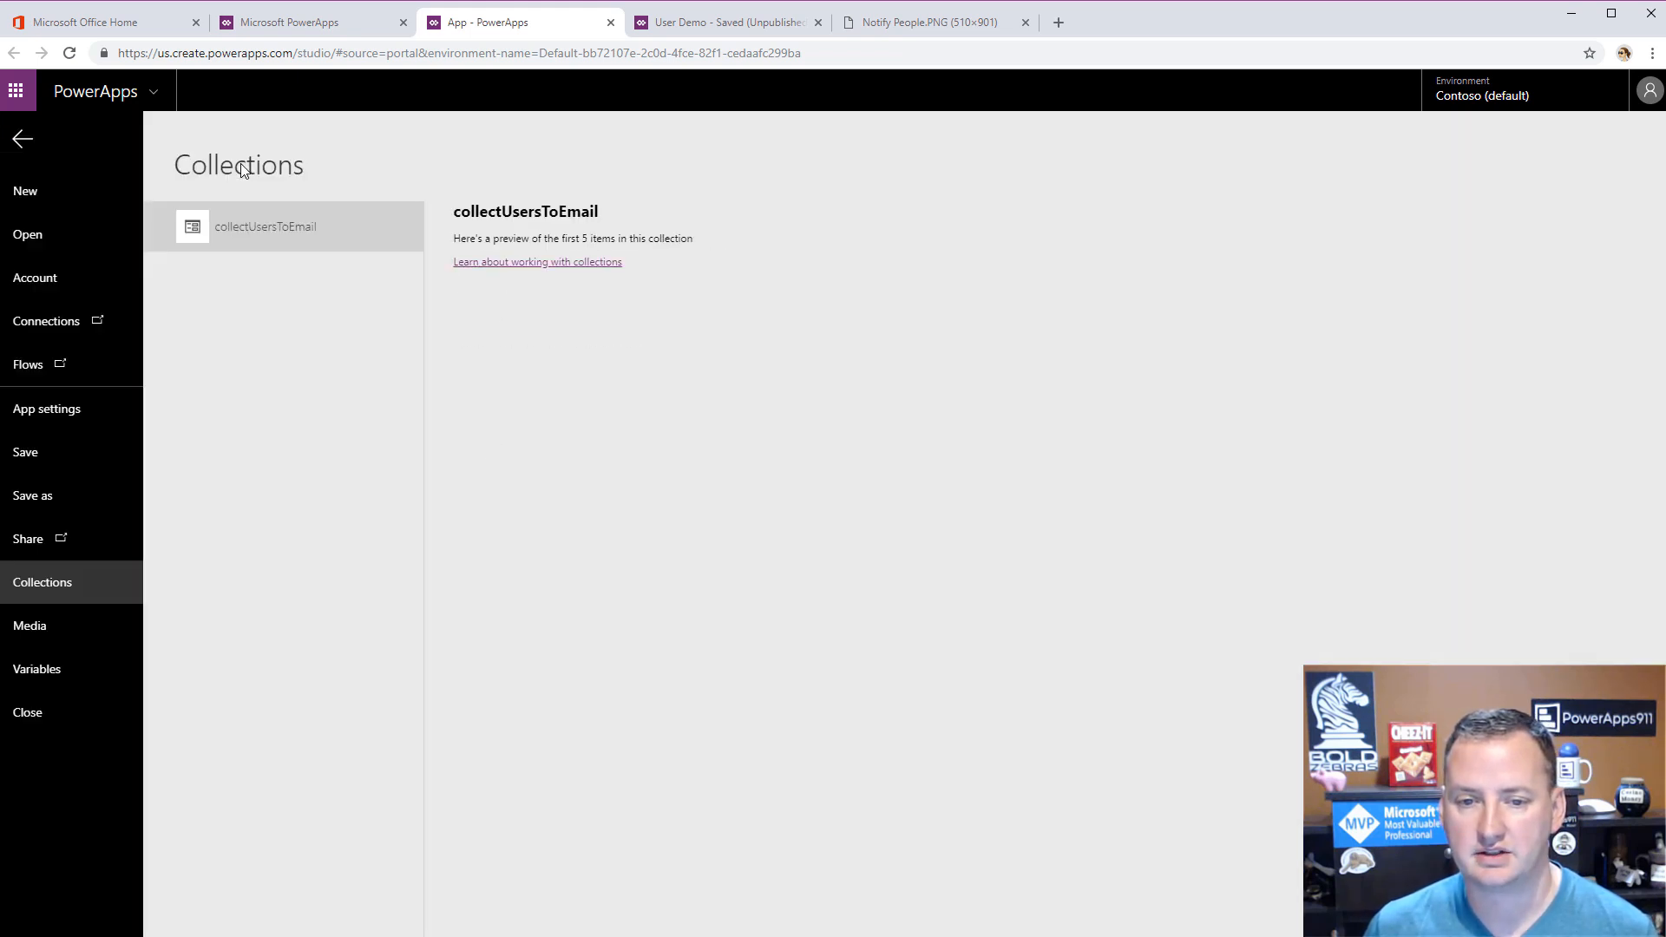
pyautogui.click(24, 138)
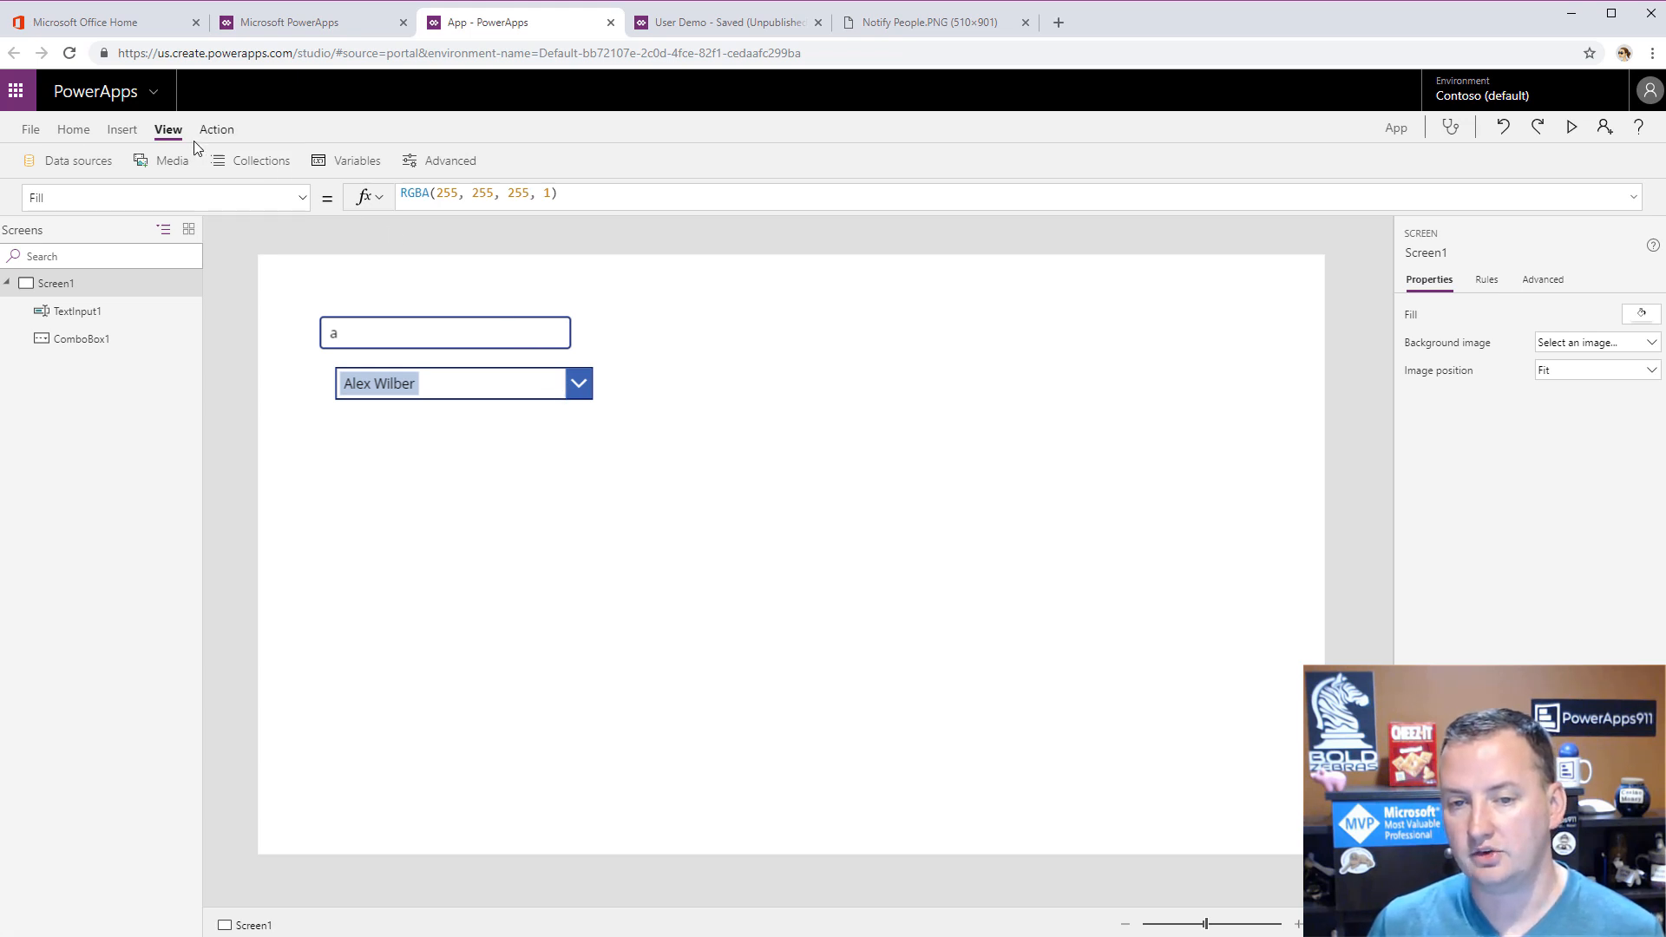
# - Insert a vertical gallery and move it beside the search controls, to about X 495, Y 45
pyautogui.click(122, 132)
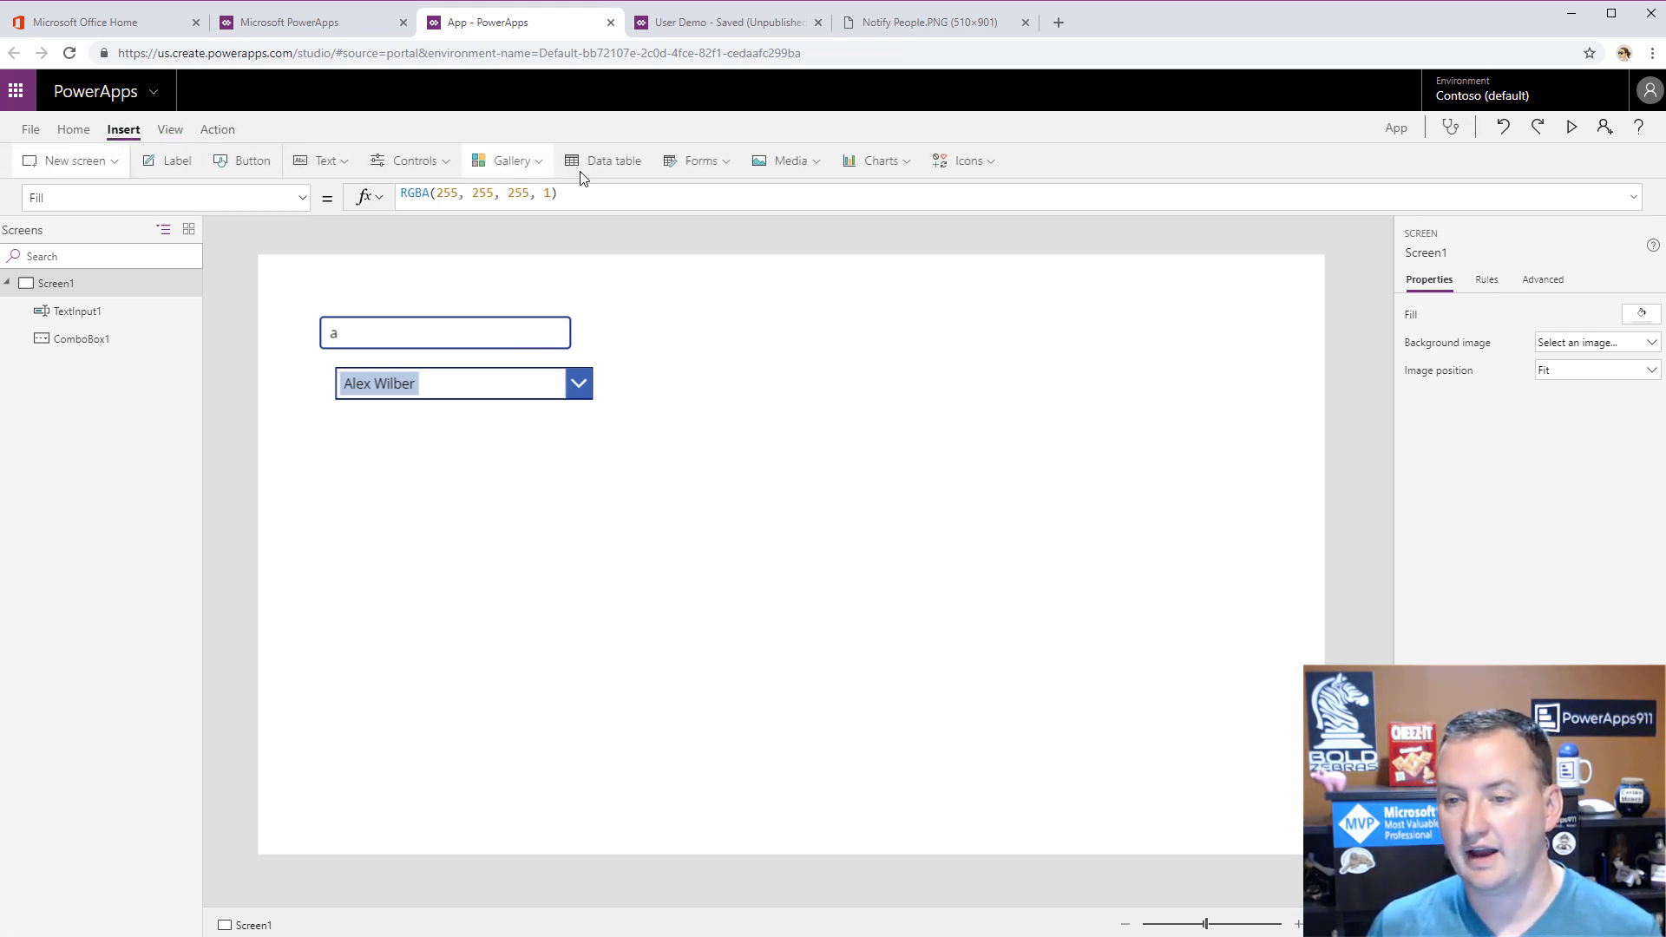
pyautogui.click(517, 163)
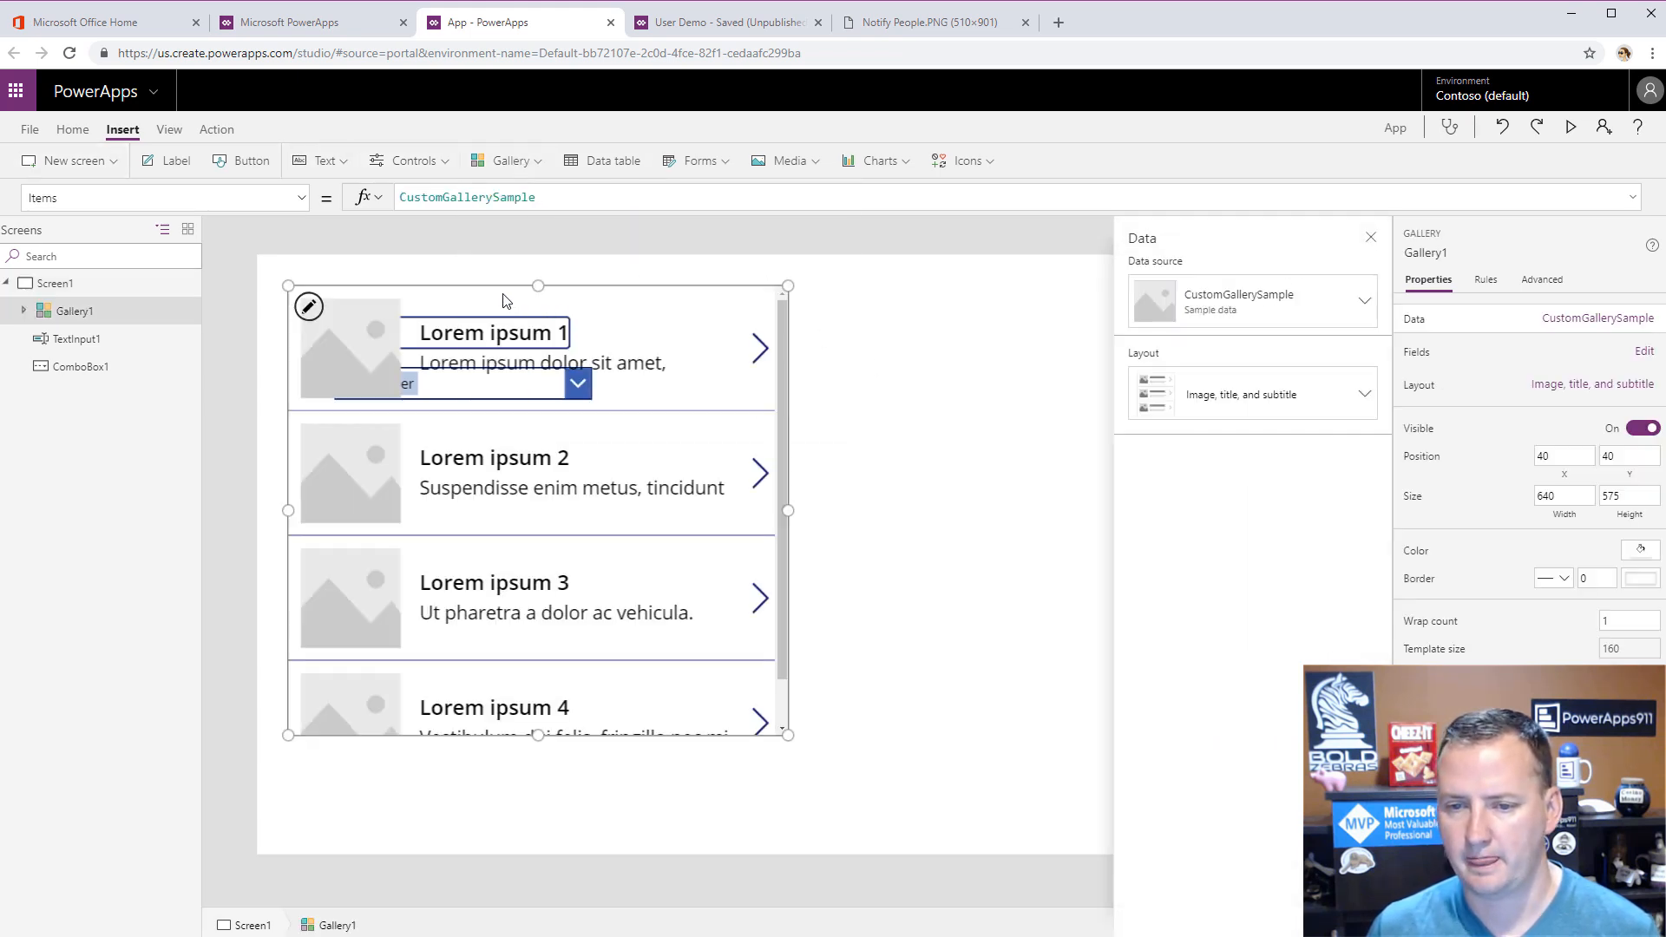
pyautogui.moveTo(498, 283); pyautogui.dragTo(853, 286)
# - Bind the gallery to the collectUsersToEmail collection and give it the Title and subtitle layout
pyautogui.click(1170, 306)
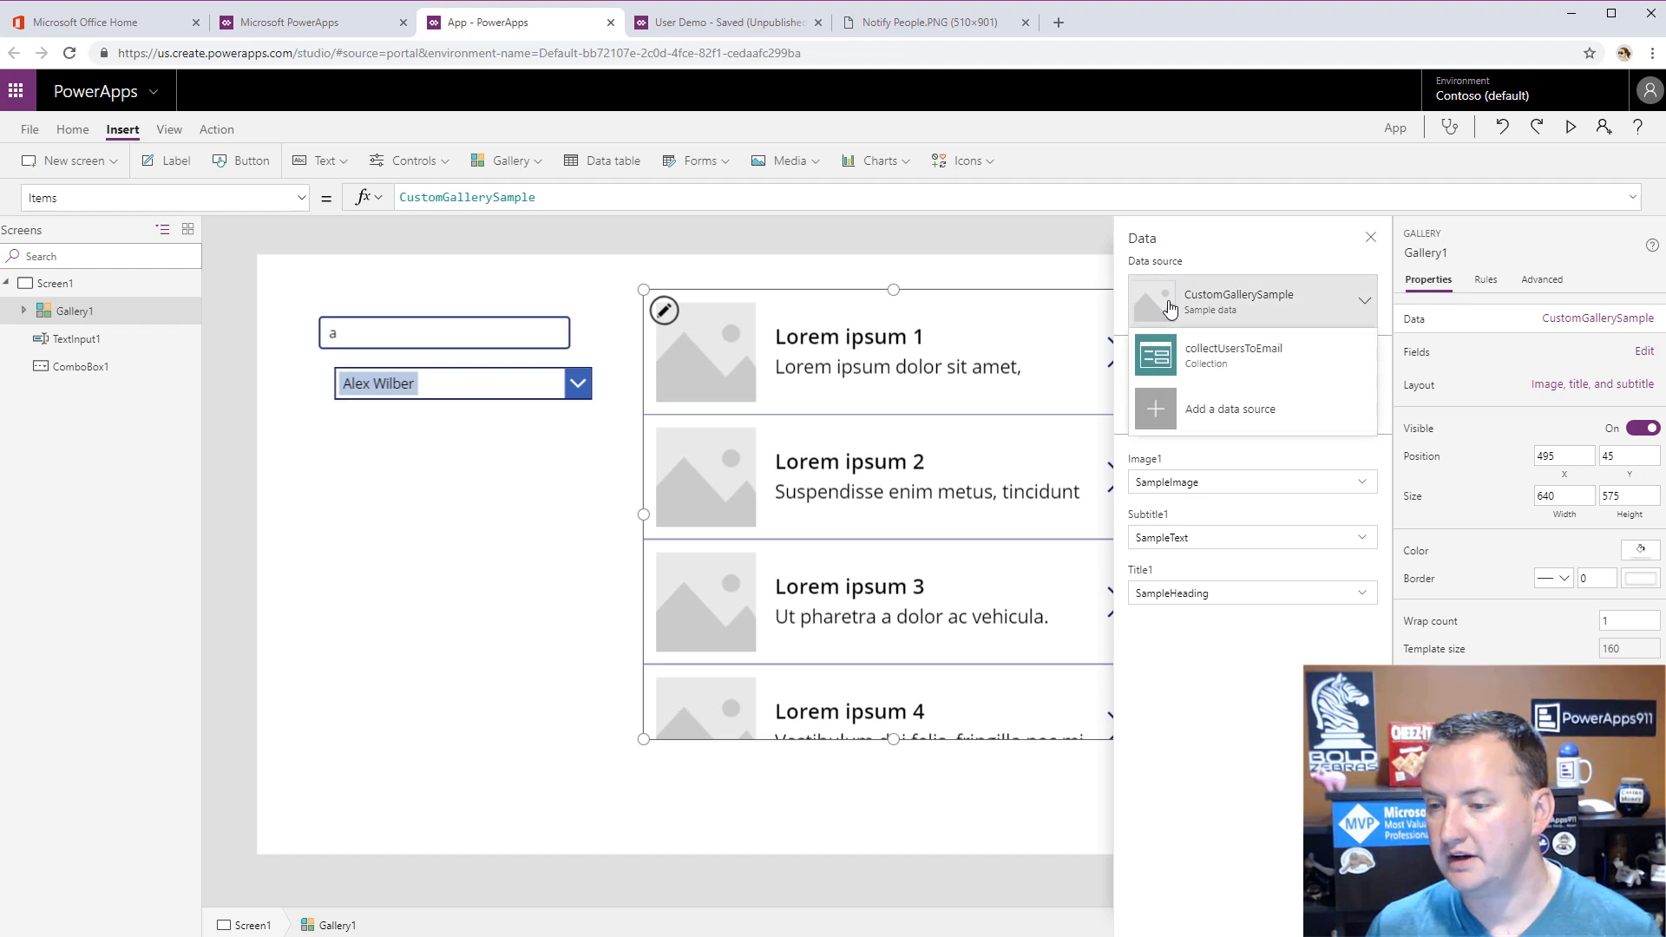
pyautogui.click(1202, 363)
pyautogui.click(1230, 394)
pyautogui.click(1299, 539)
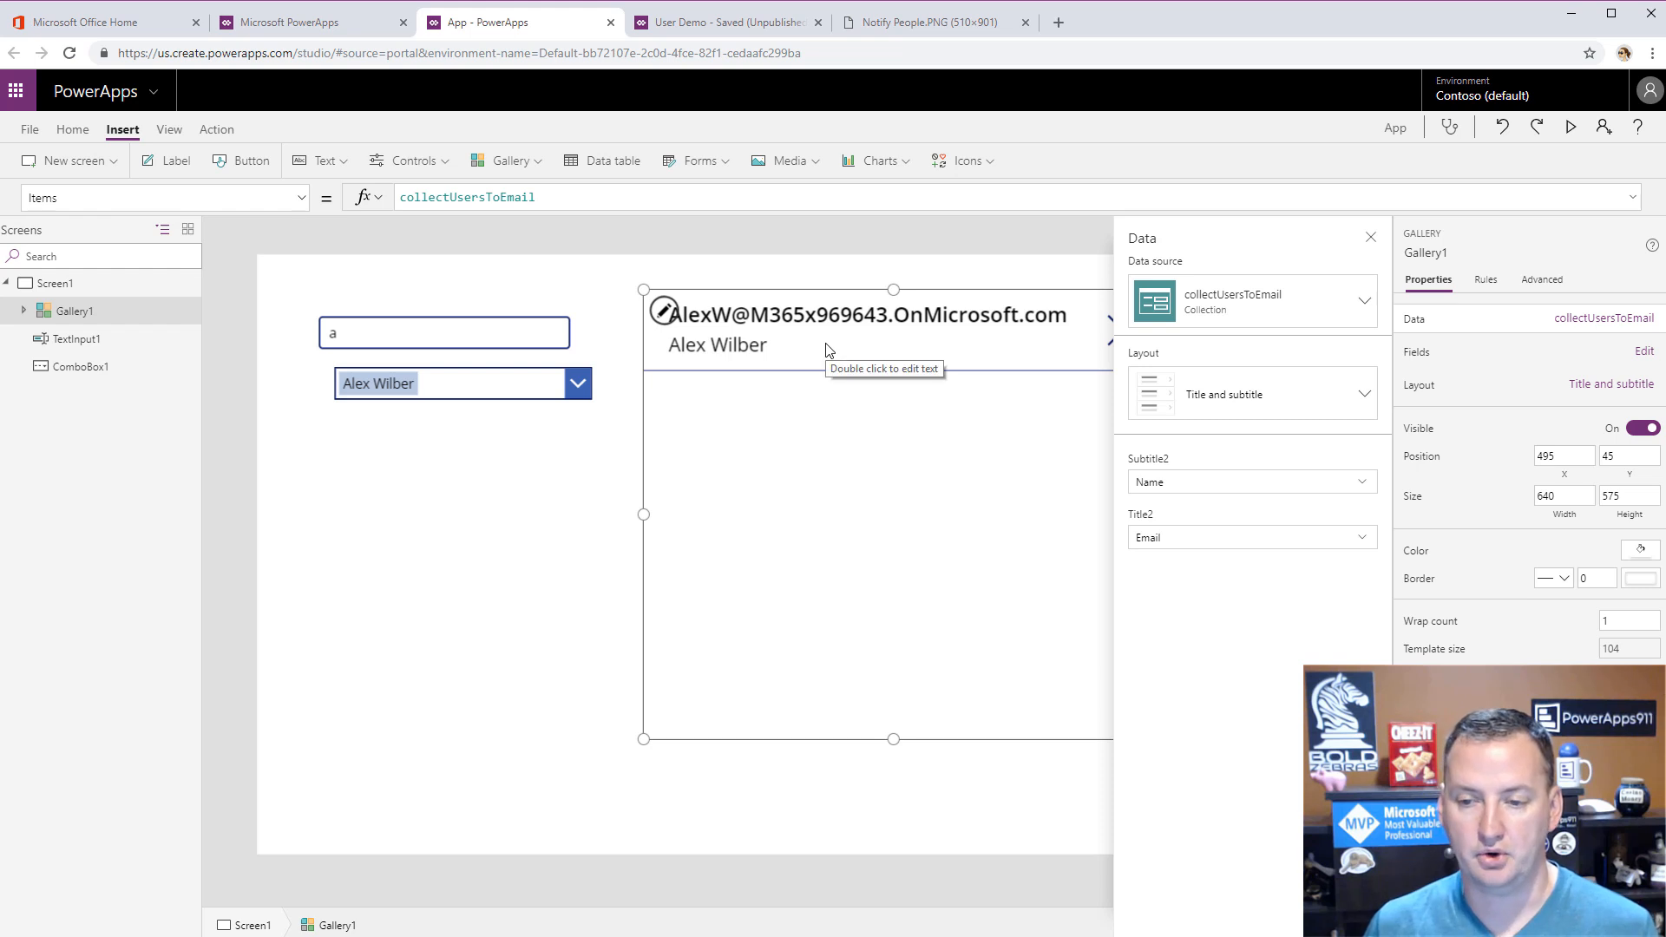
pyautogui.click(1370, 238)
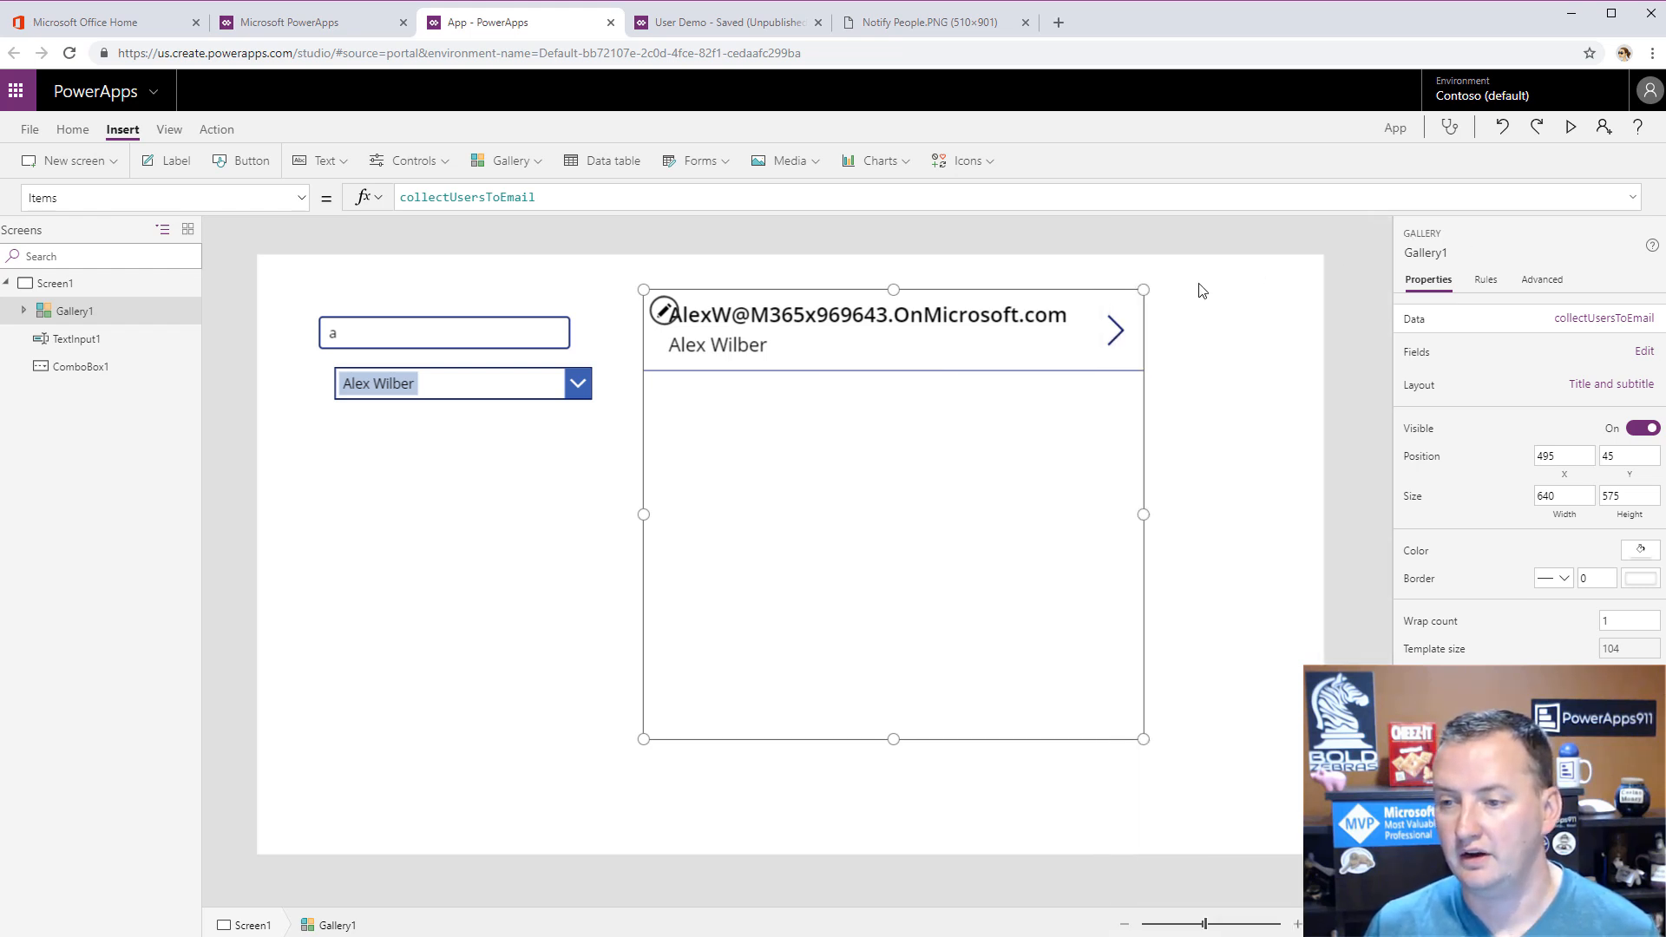
# - Delete the arrow icon from the gallery's row and put a Trash icon in its place, at about X 568, Y 20
pyautogui.click(1114, 331)
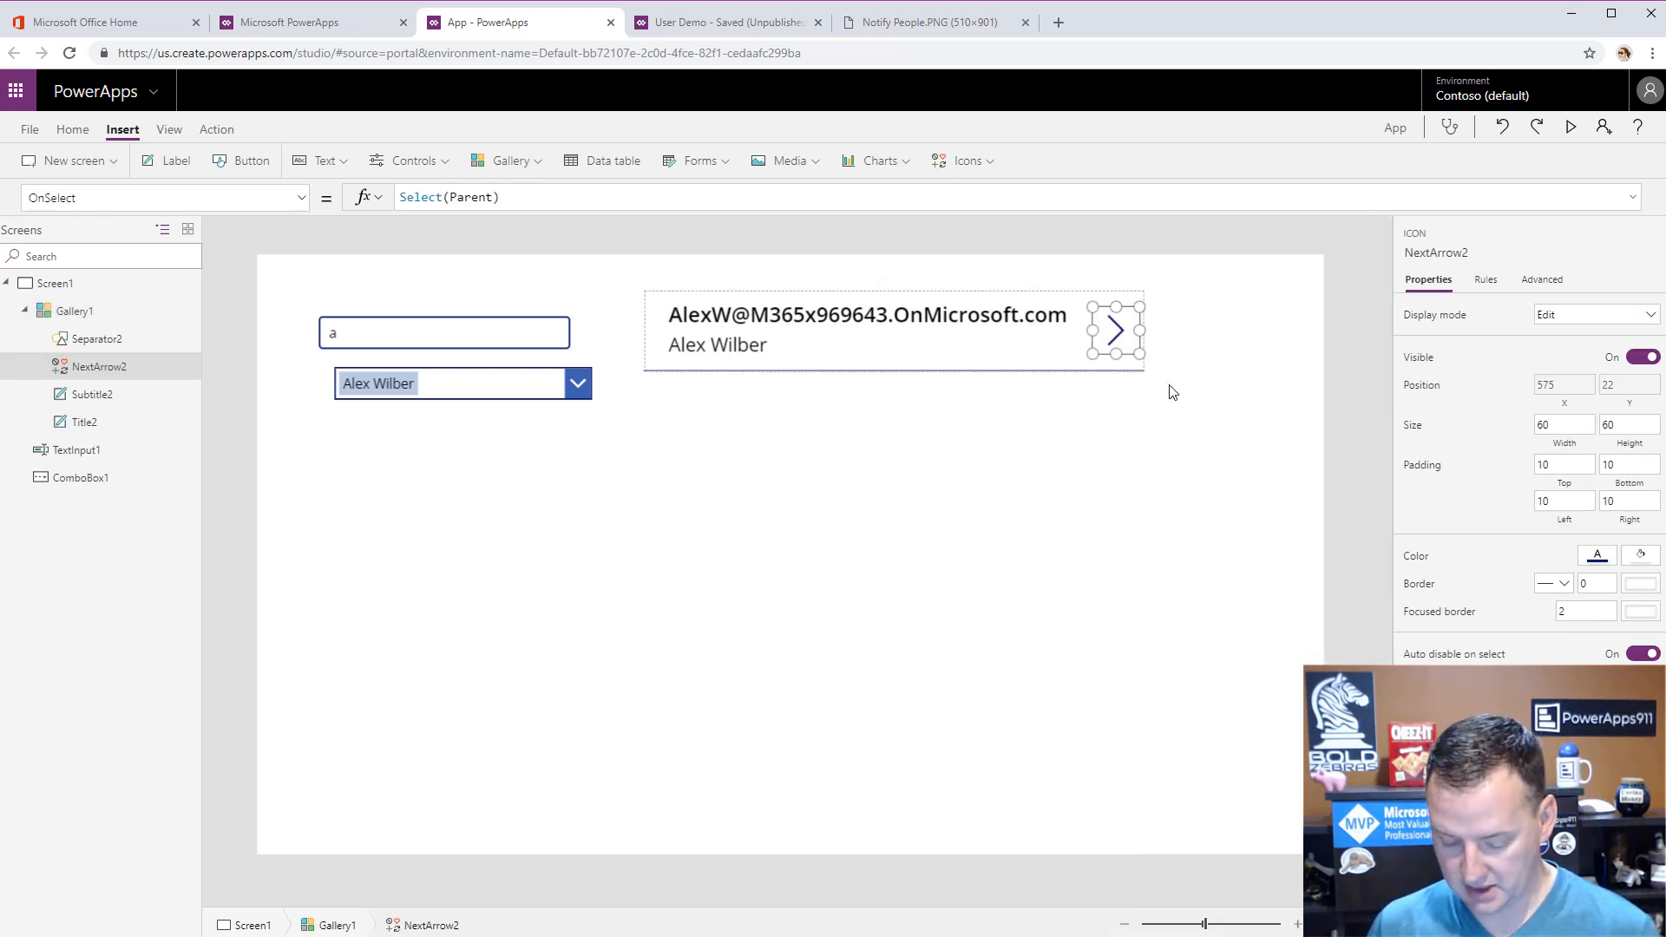
pyautogui.press('Delete')
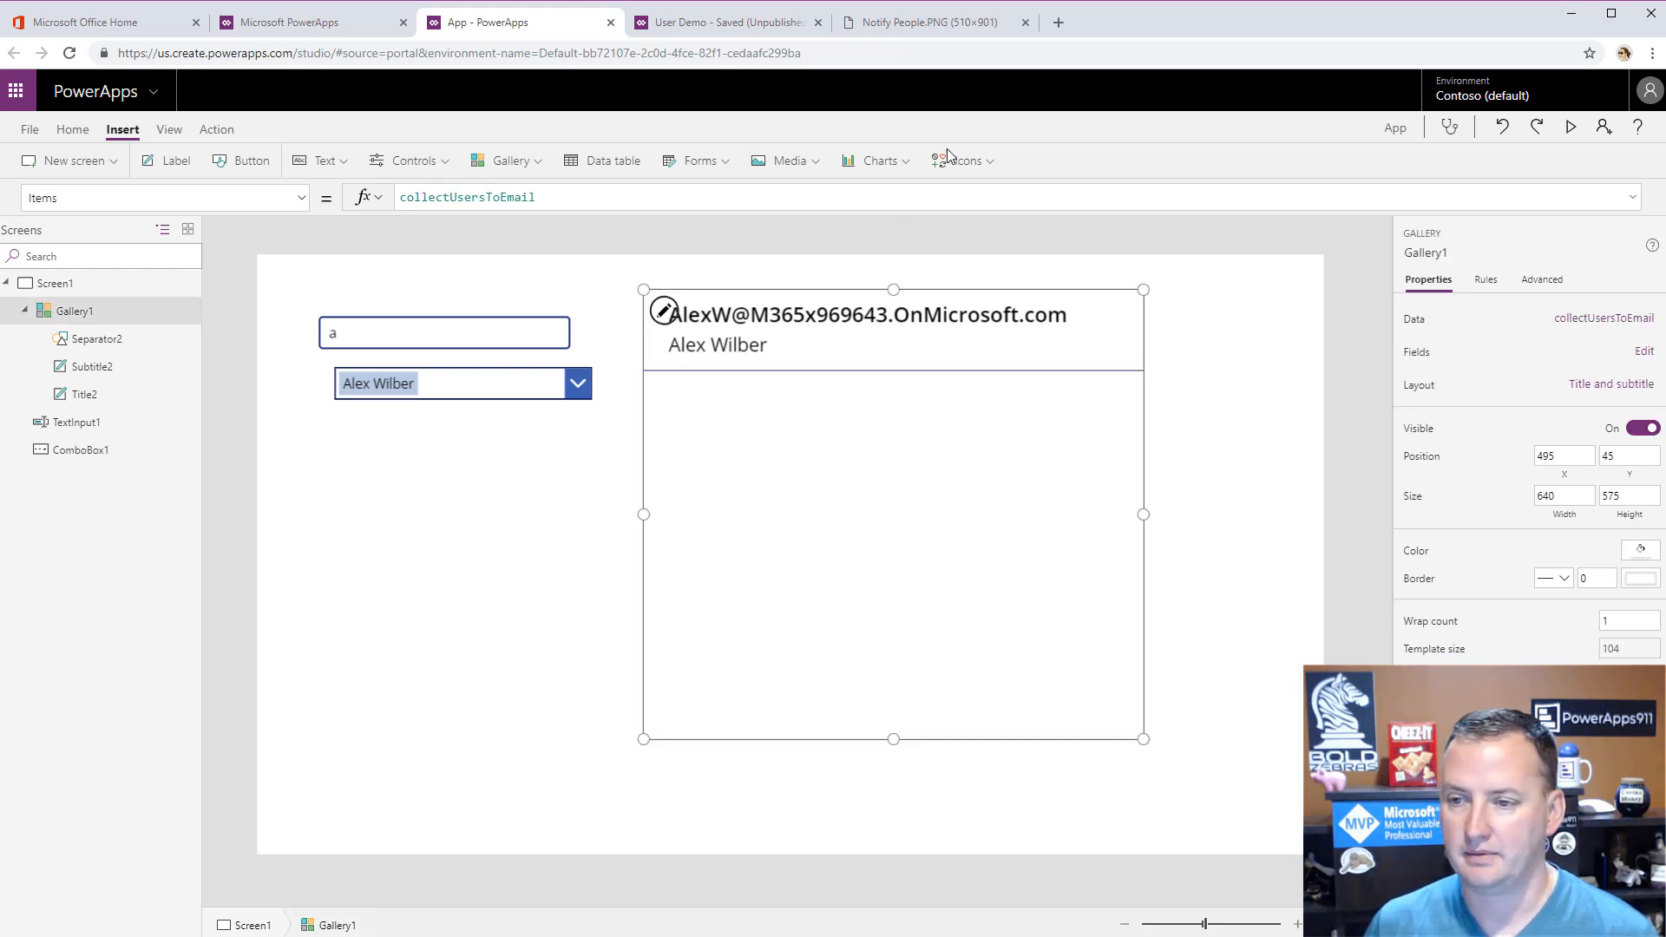
pyautogui.click(1049, 331)
pyautogui.click(1071, 358)
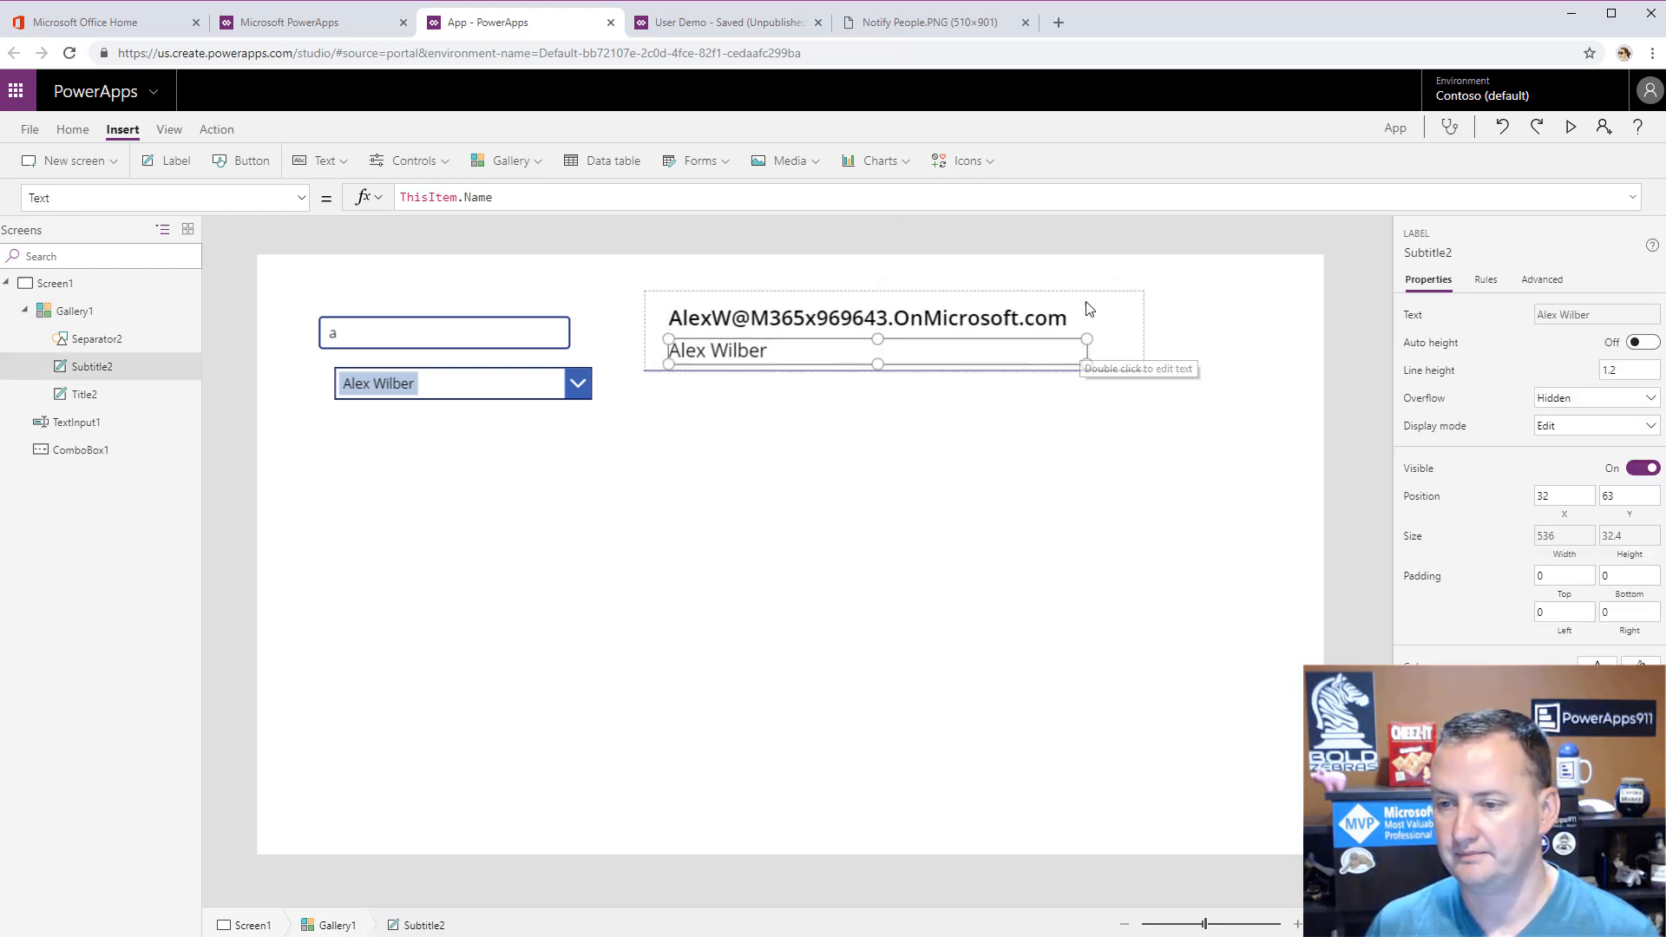
pyautogui.click(1109, 342)
pyautogui.click(977, 163)
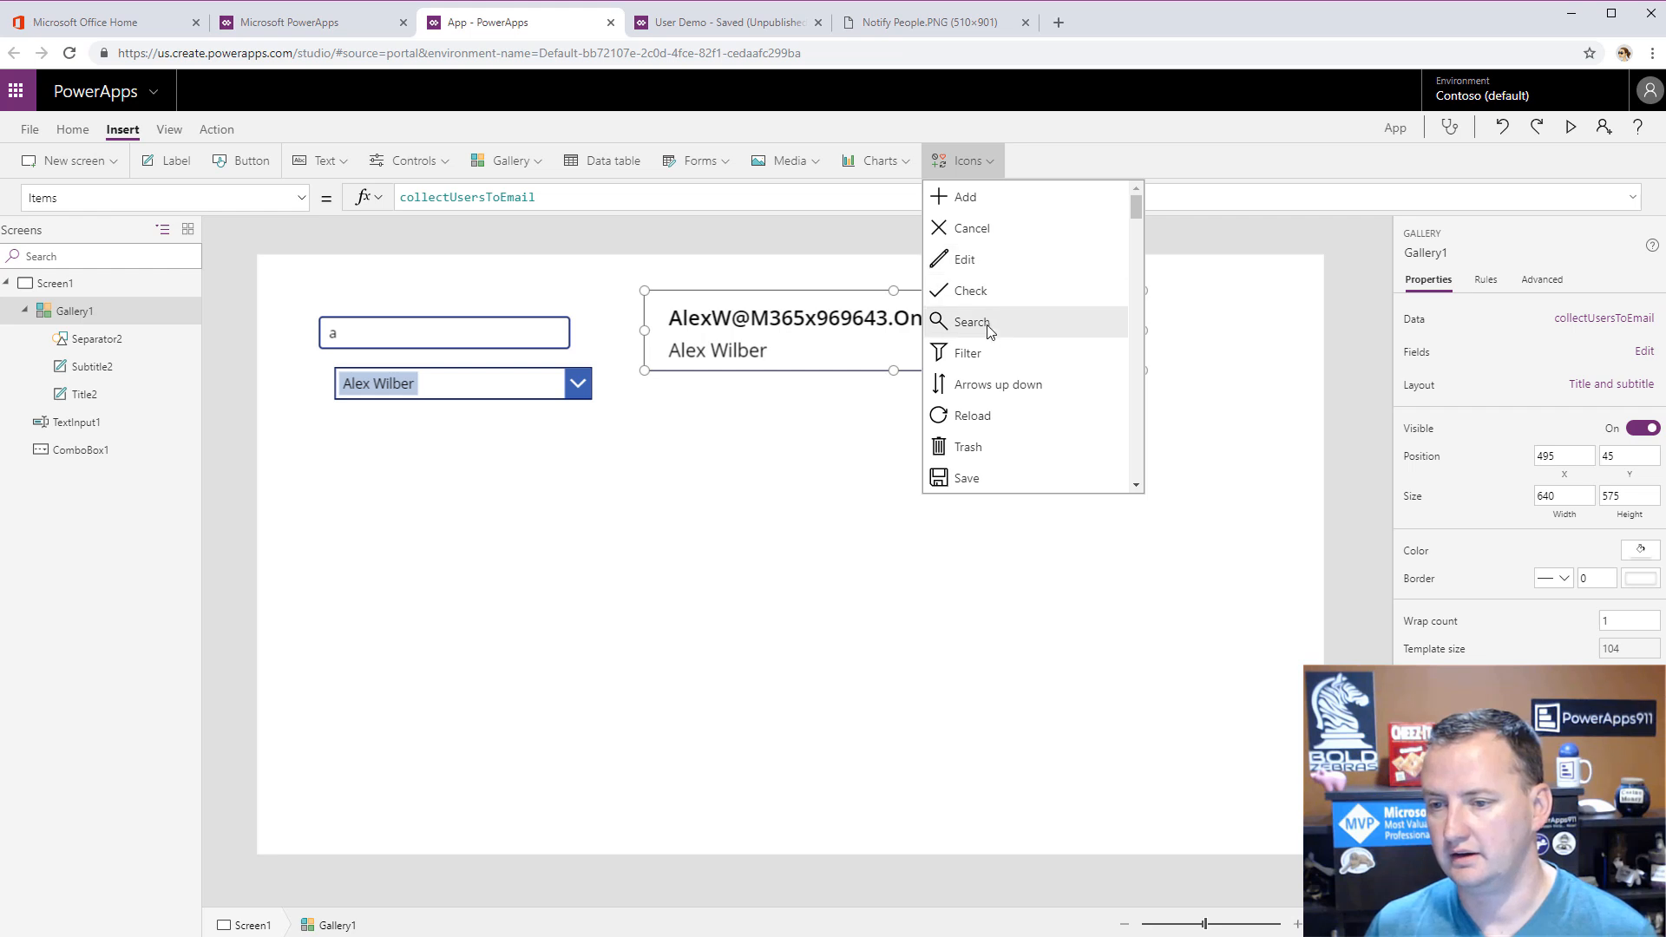
pyautogui.click(998, 446)
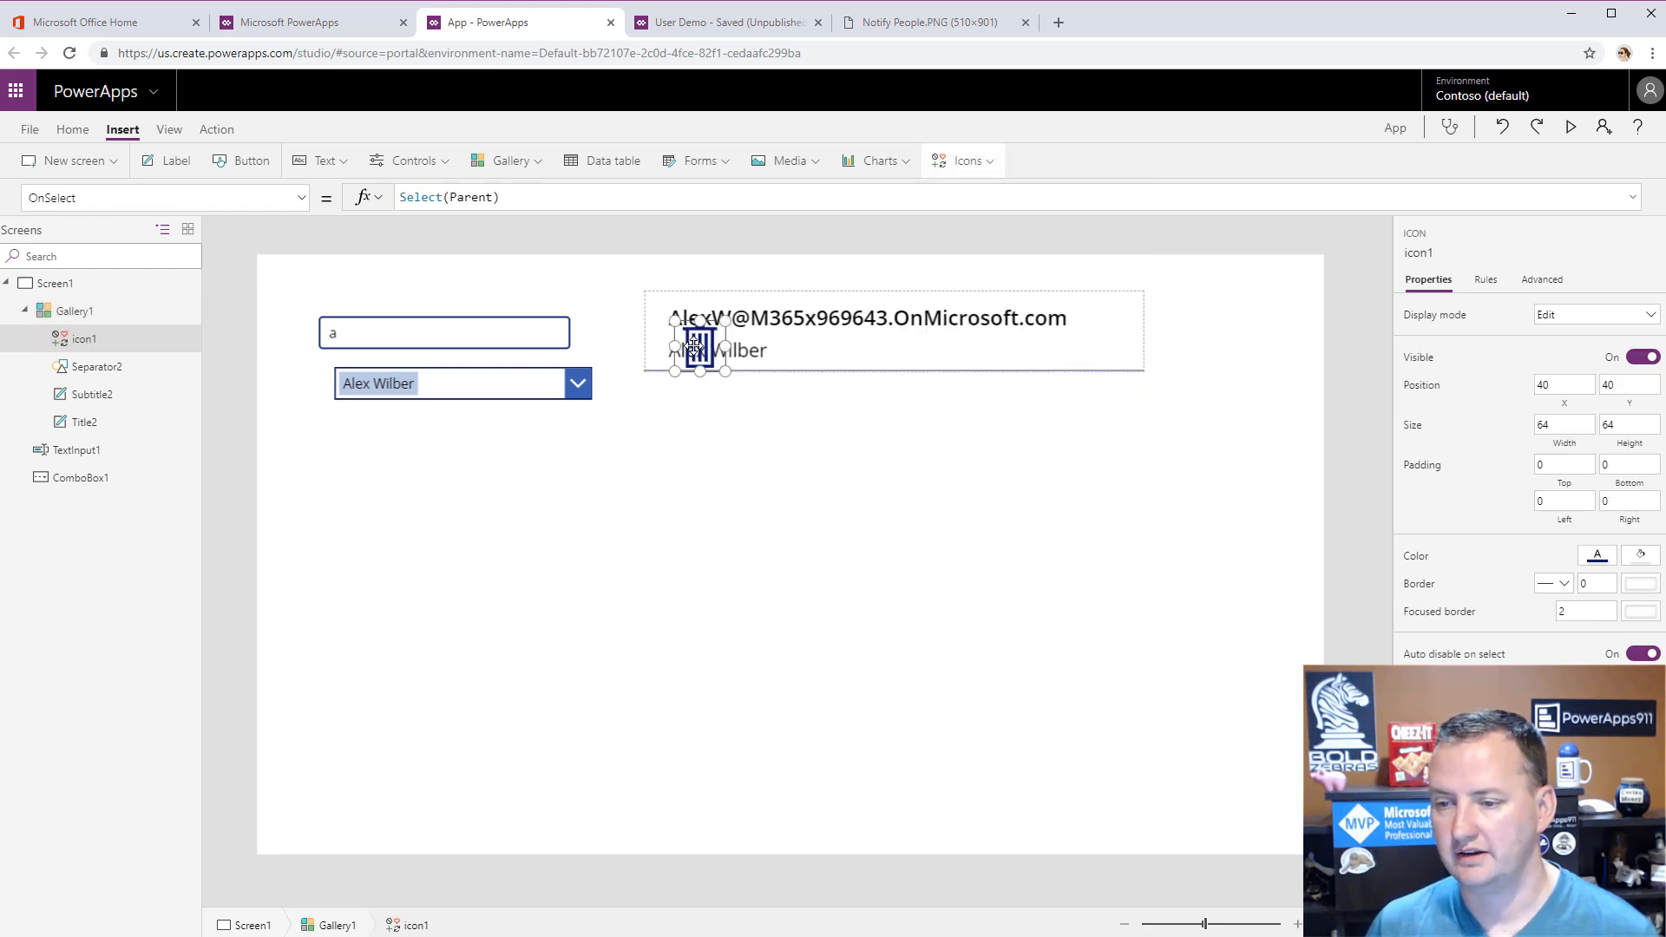
pyautogui.moveTo(1074, 329); pyautogui.dragTo(1112, 330)
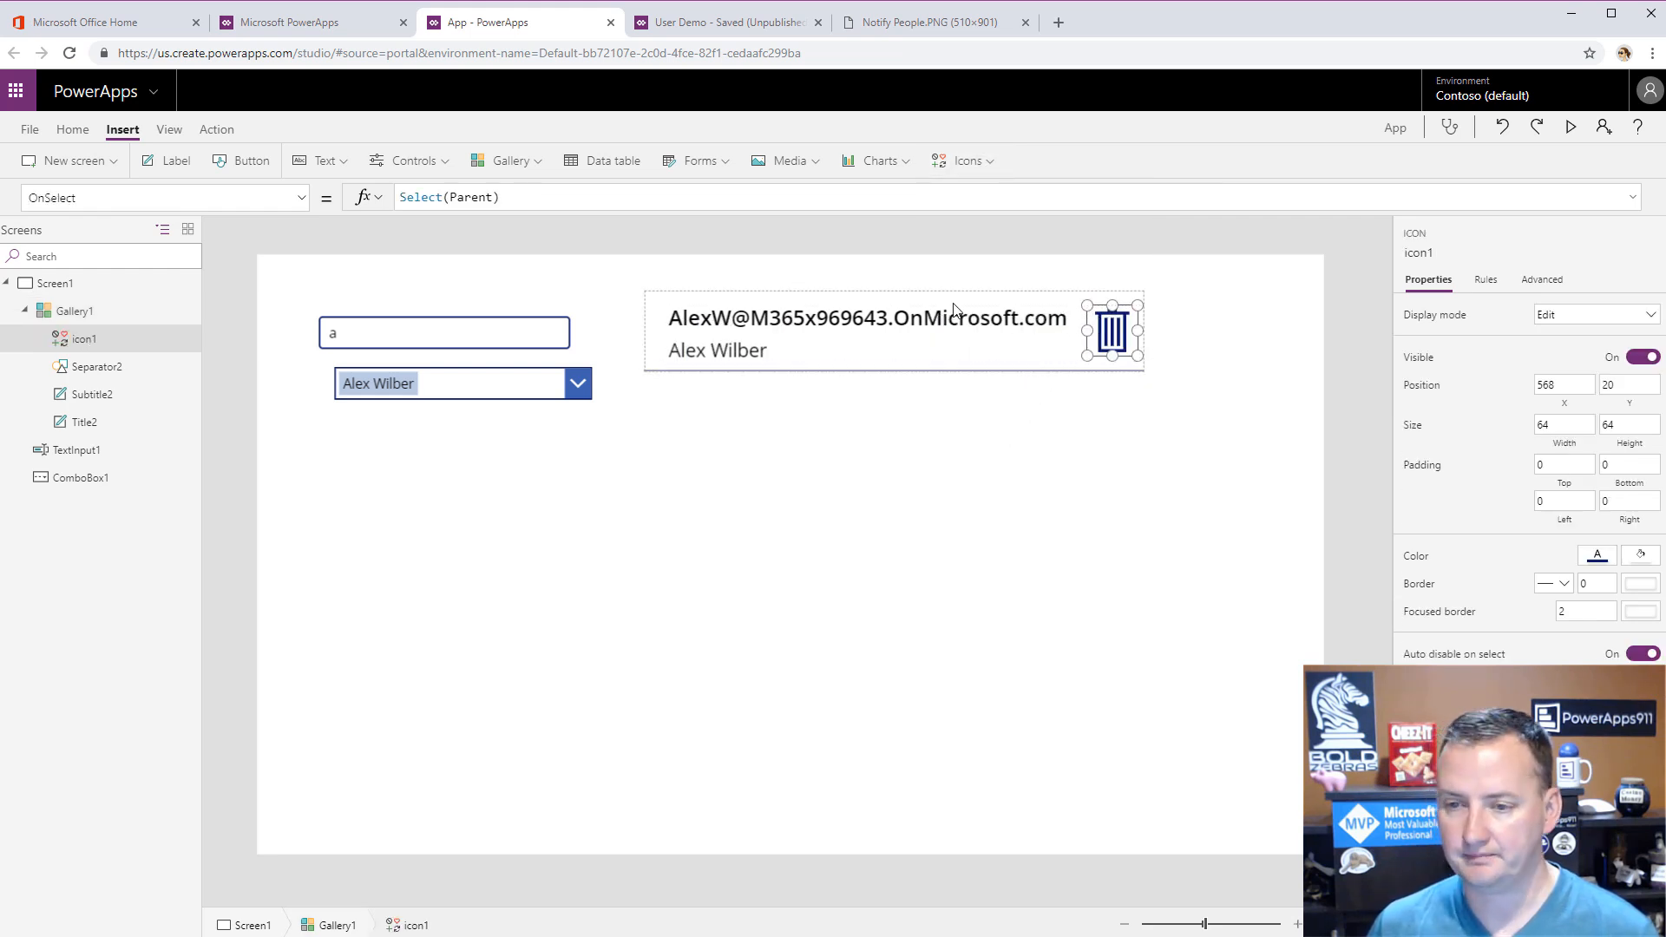
# - Set the Trash icon's OnSelect formula to Remove(collectUsersToEmail, ThisItem)
pyautogui.moveTo(548, 199); pyautogui.dragTo(302, 198)
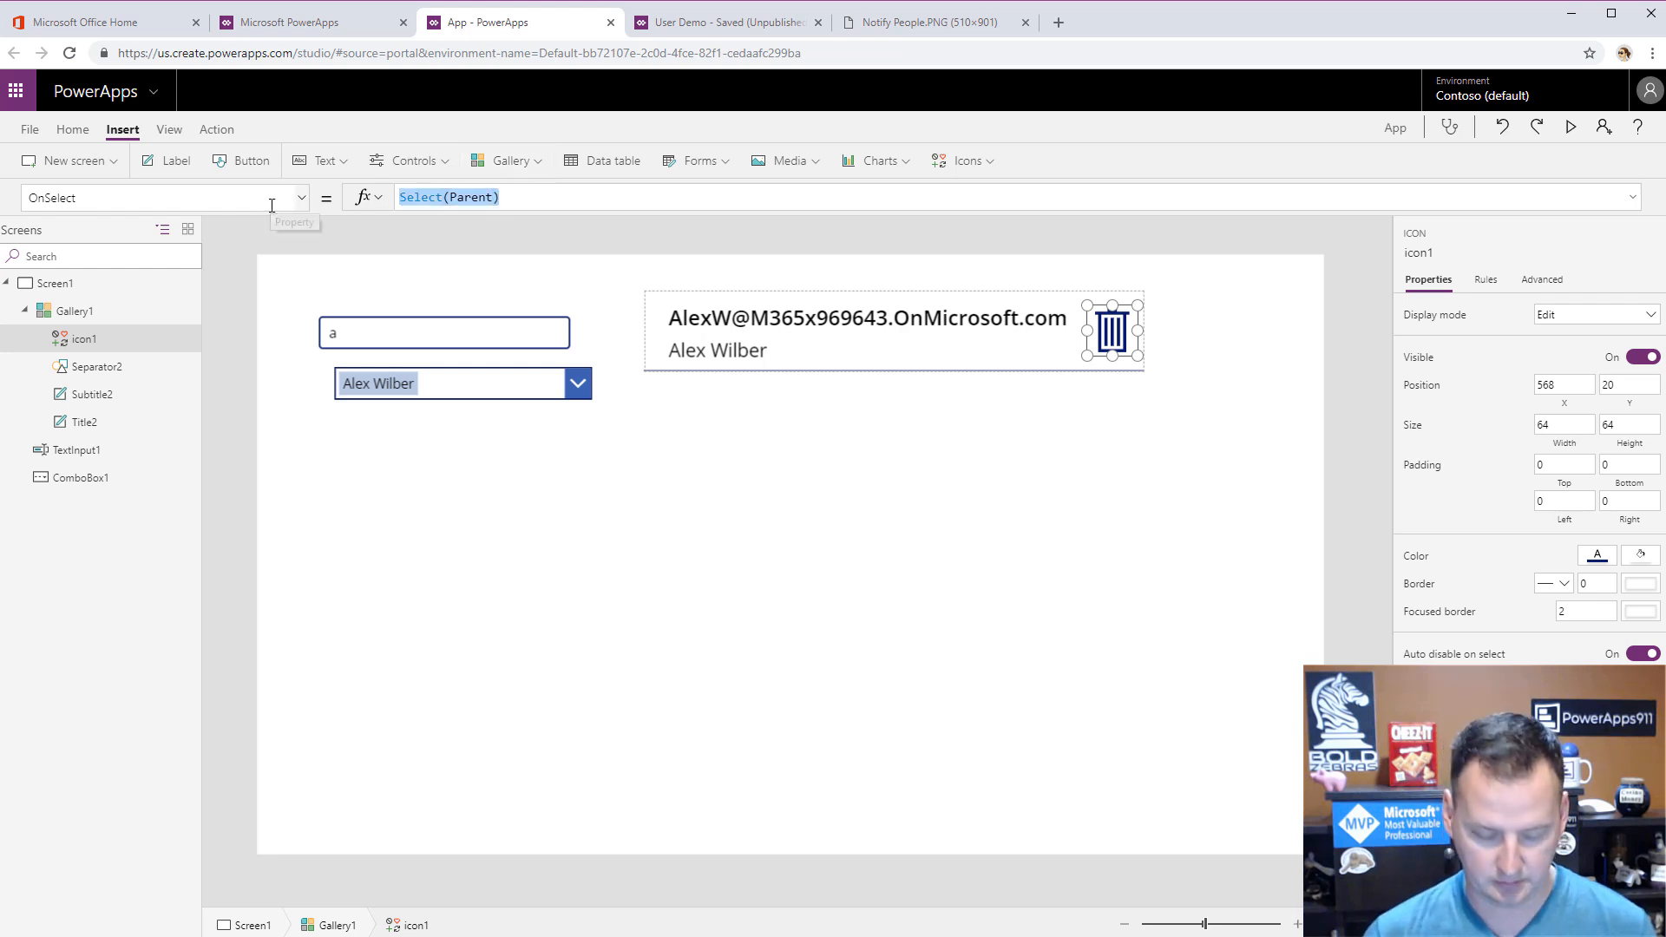
pyautogui.write('Remove(')
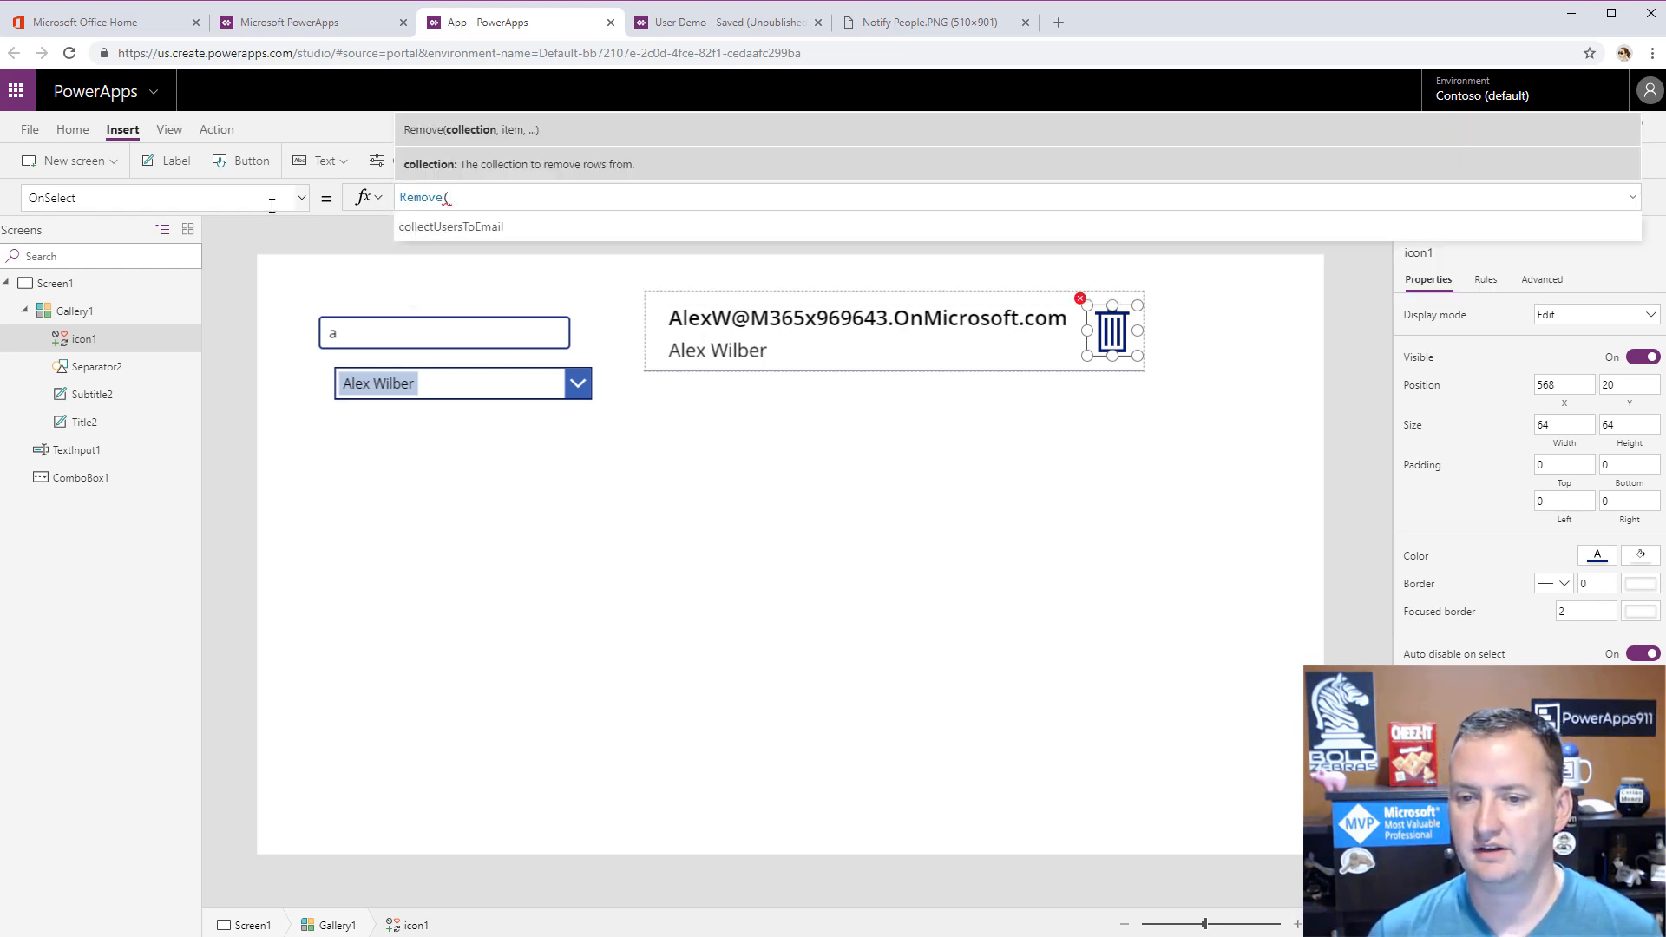
pyautogui.press('Down')
pyautogui.press('Tab')
pyautogui.write(', ')
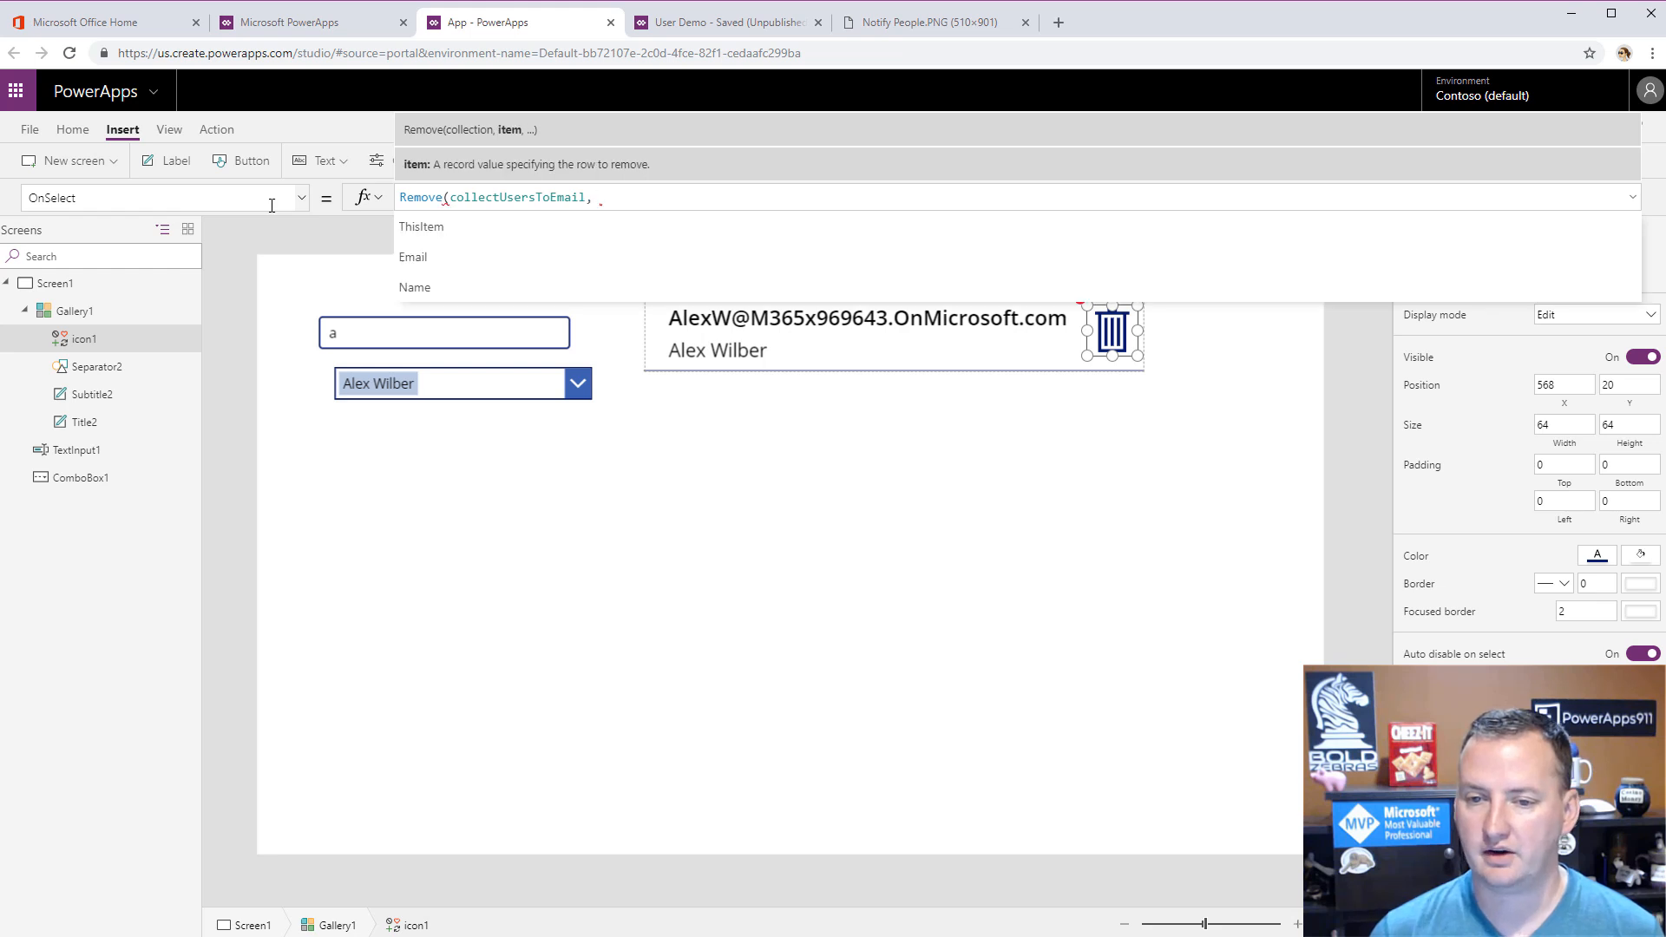
pyautogui.write('ThisItem)')
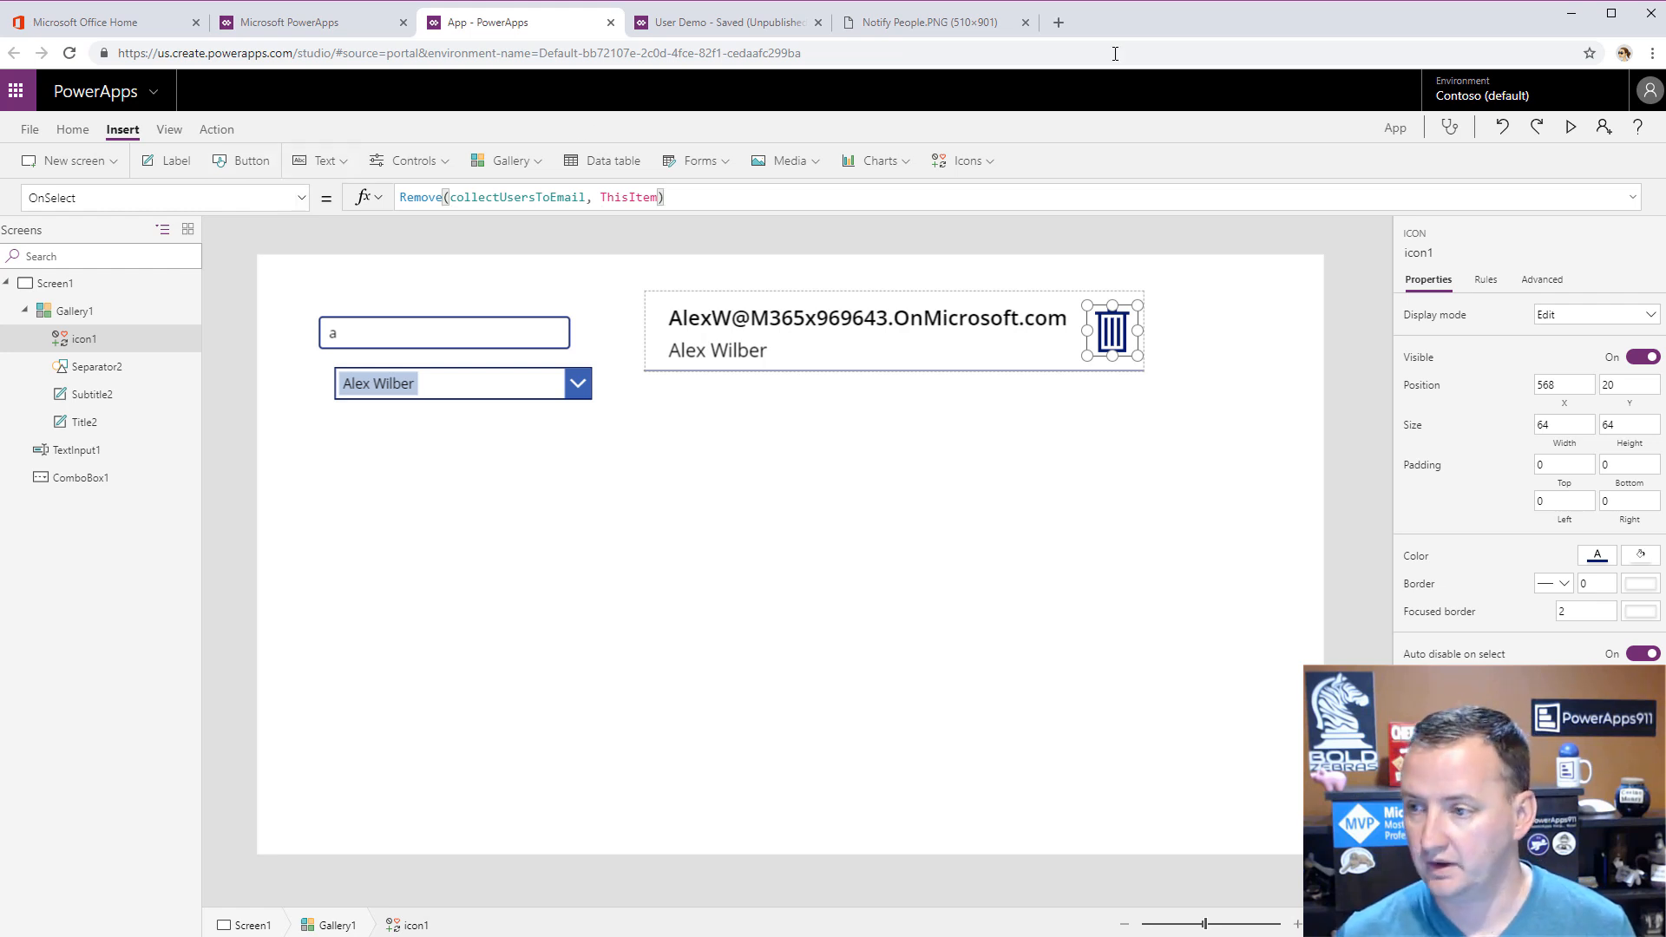
# - Preview the app, search for users with b, and choose the first listed user in the combo box
pyautogui.click(1570, 130)
pyautogui.doubleClick(306, 197)
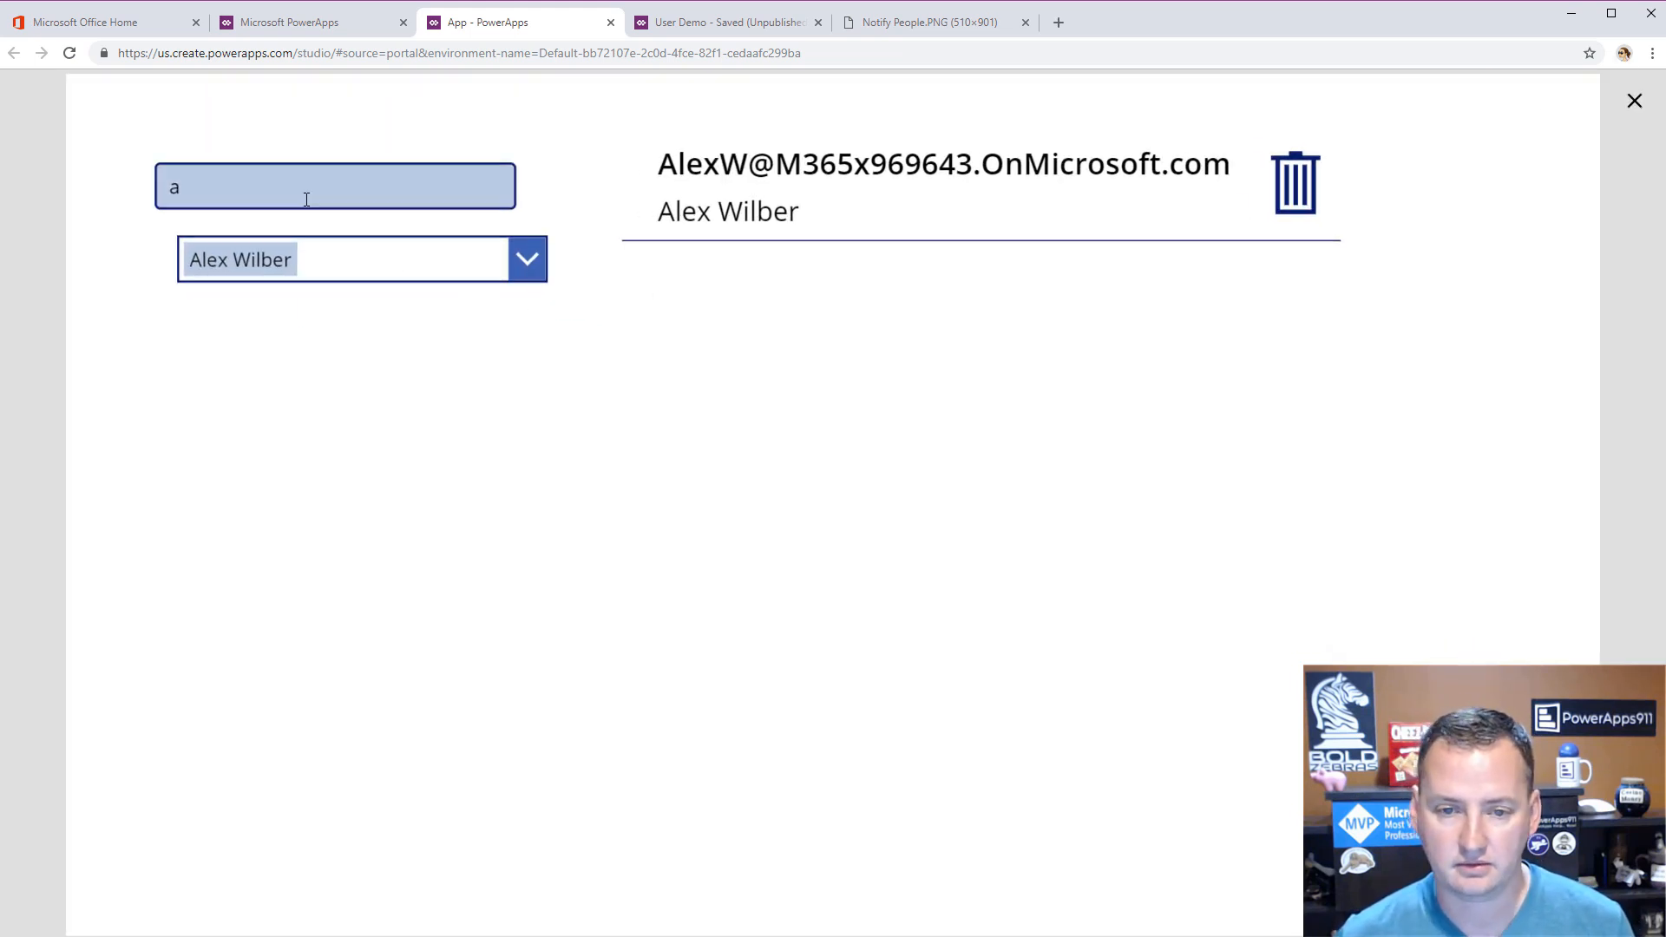
pyautogui.write('b')
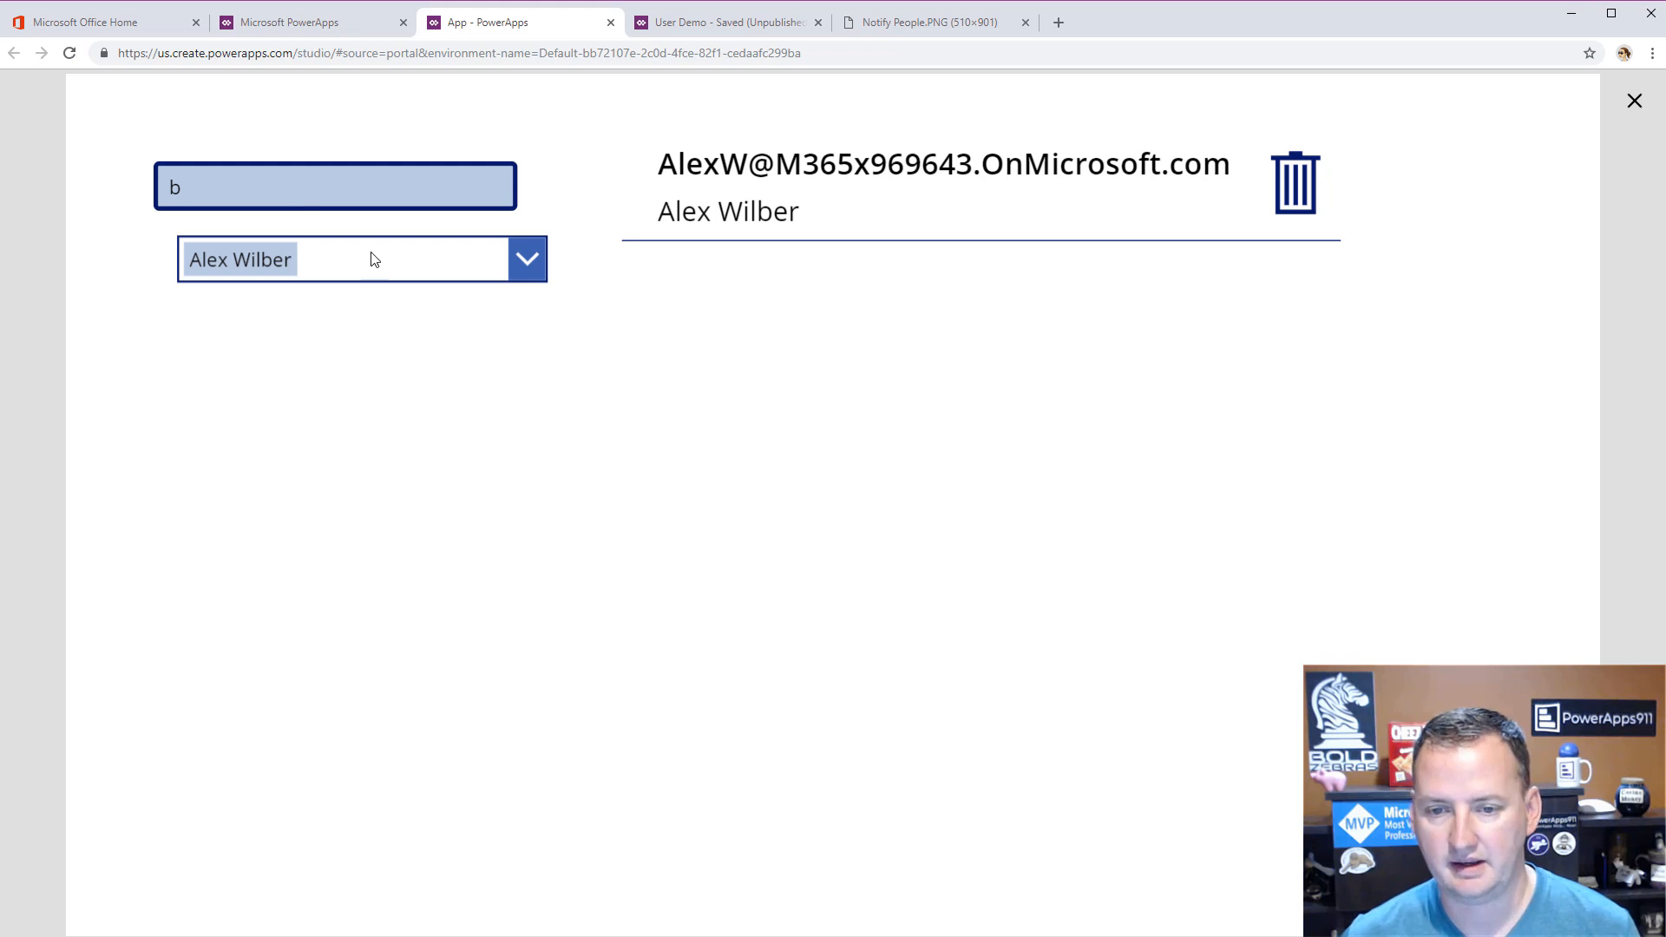
pyautogui.click(538, 256)
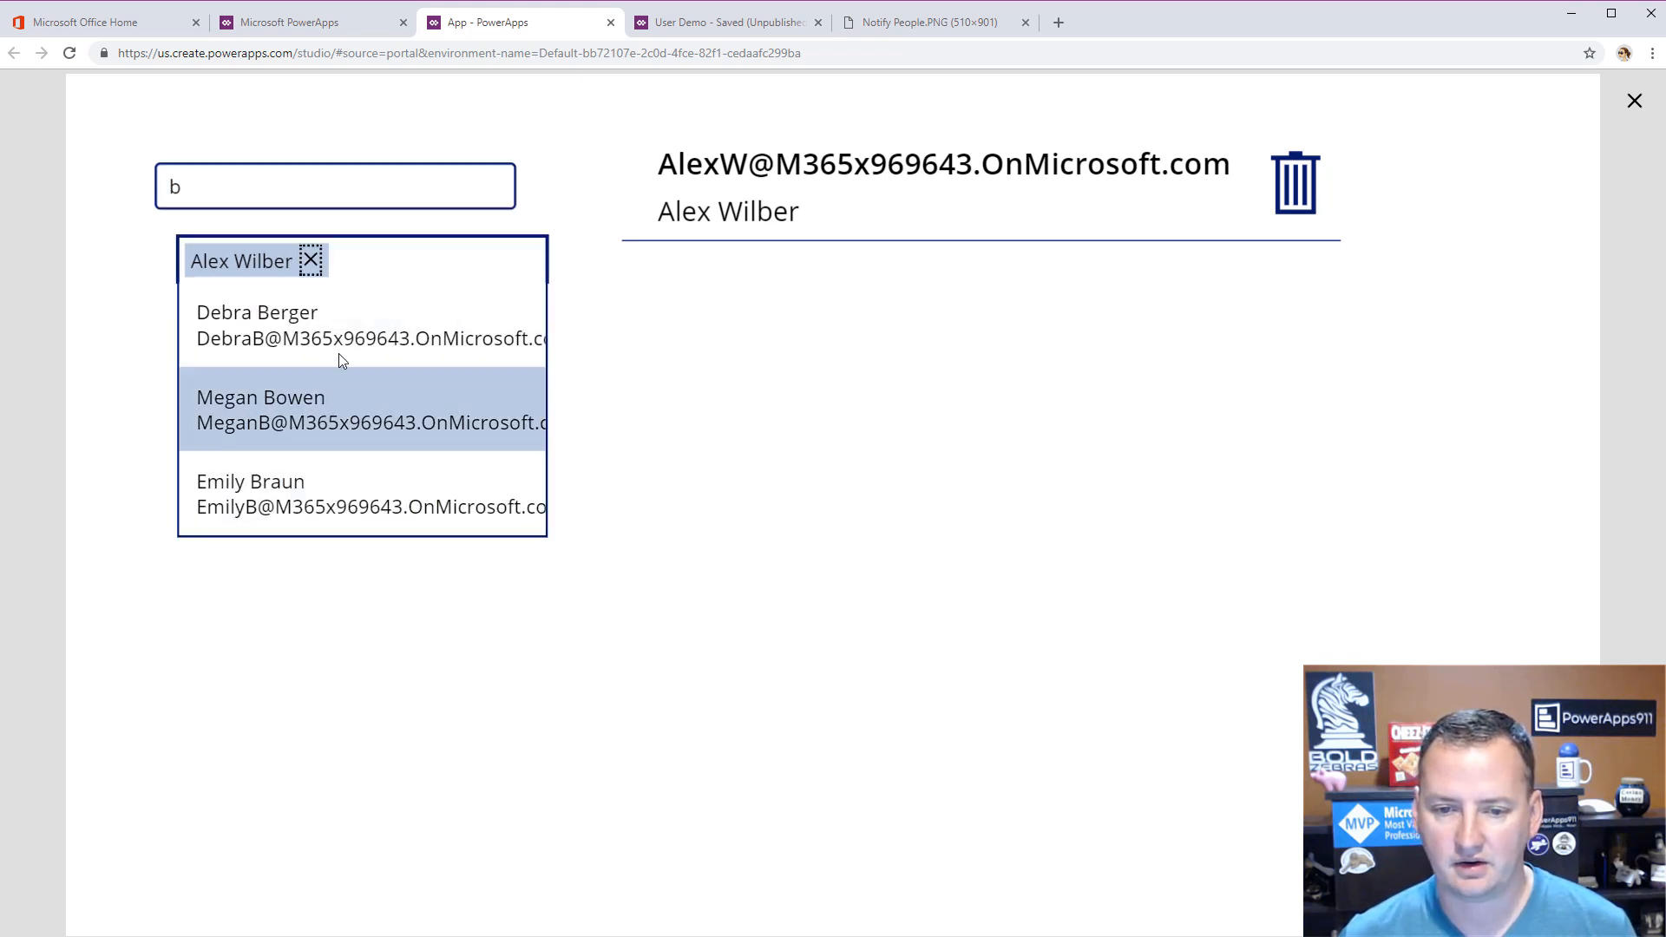
pyautogui.click(361, 328)
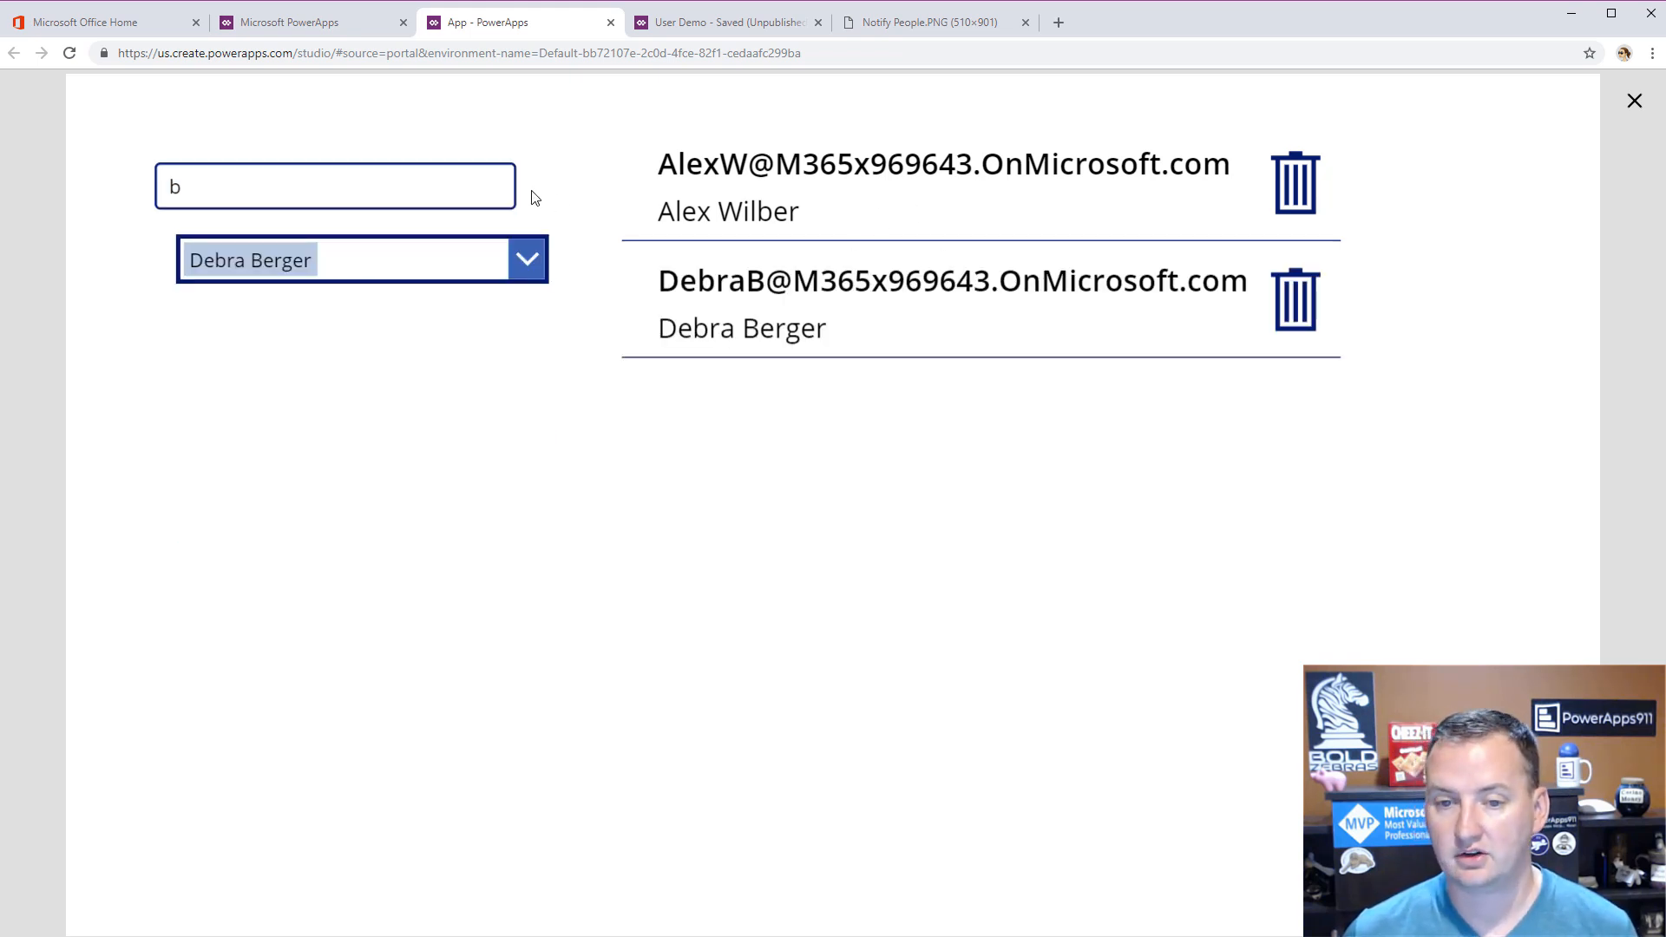
# - Choose the third user listed for b in the combo box to add another gallery row, and exit the preview
pyautogui.click(391, 193)
pyautogui.click(518, 265)
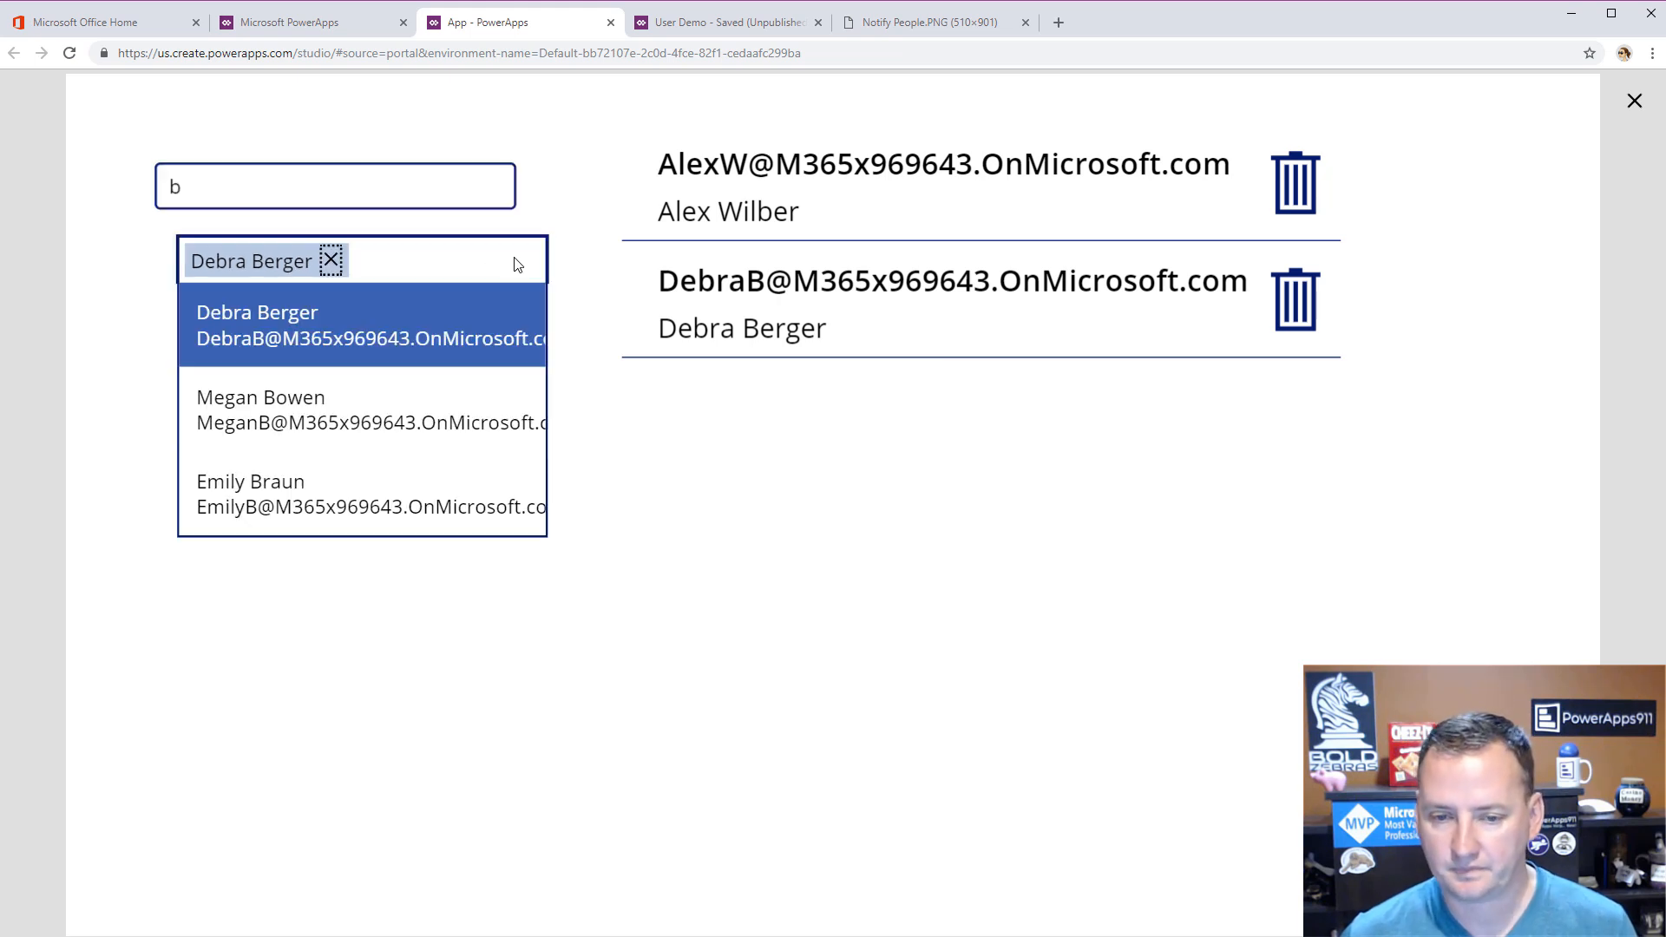
pyautogui.click(356, 490)
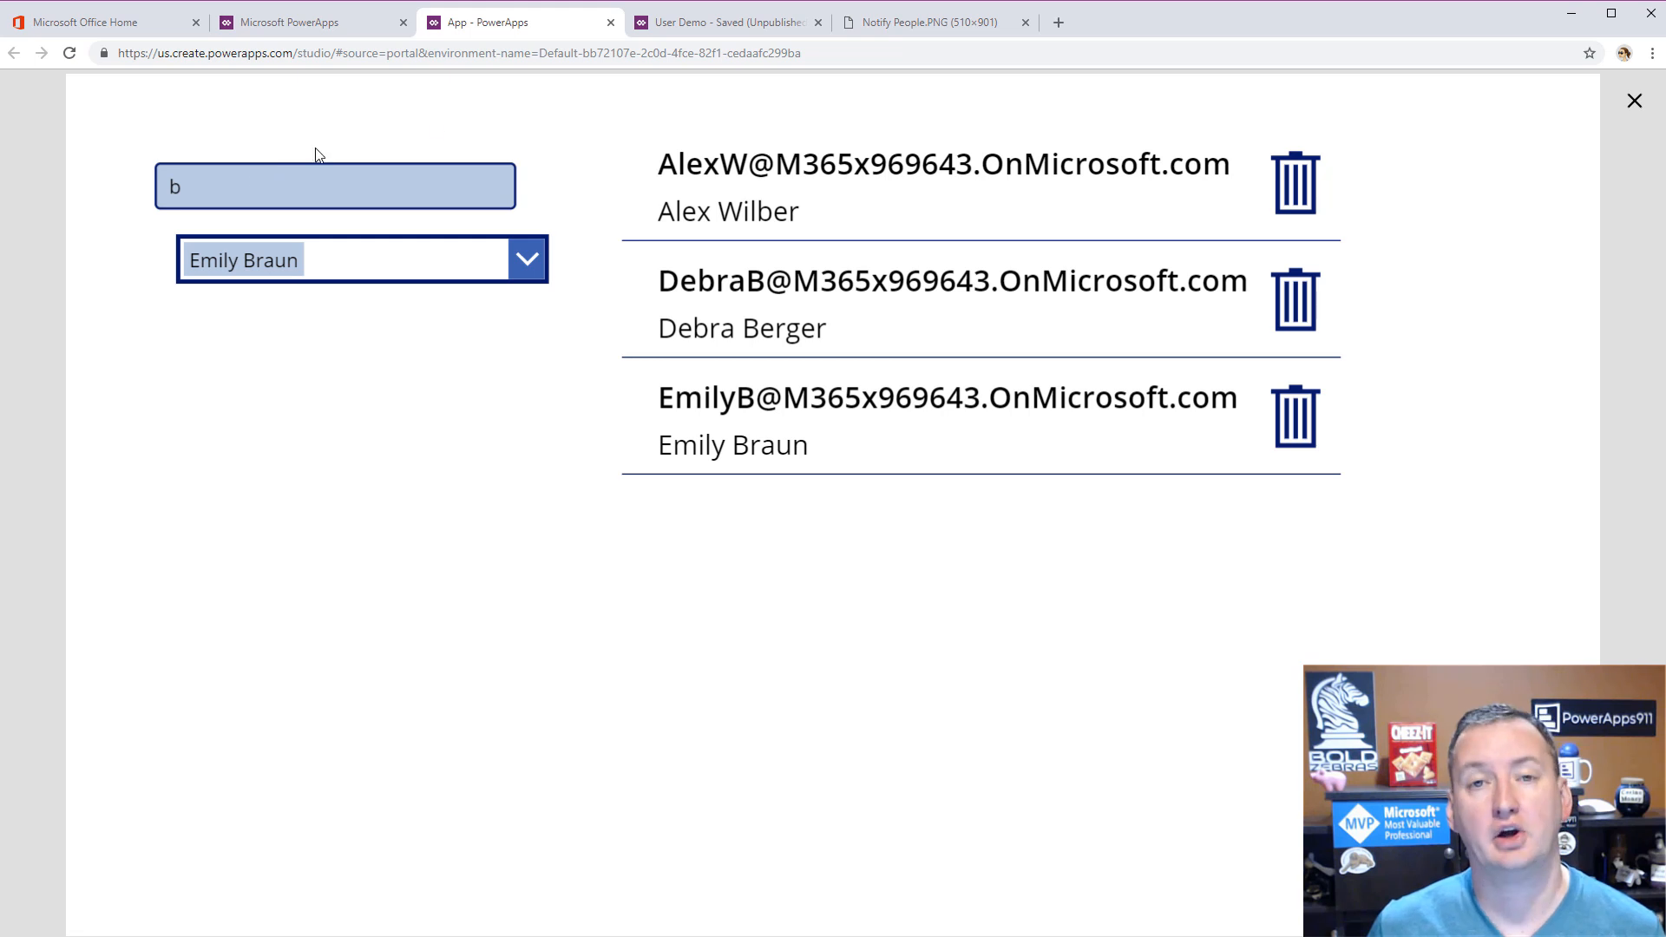
pyautogui.click(1635, 101)
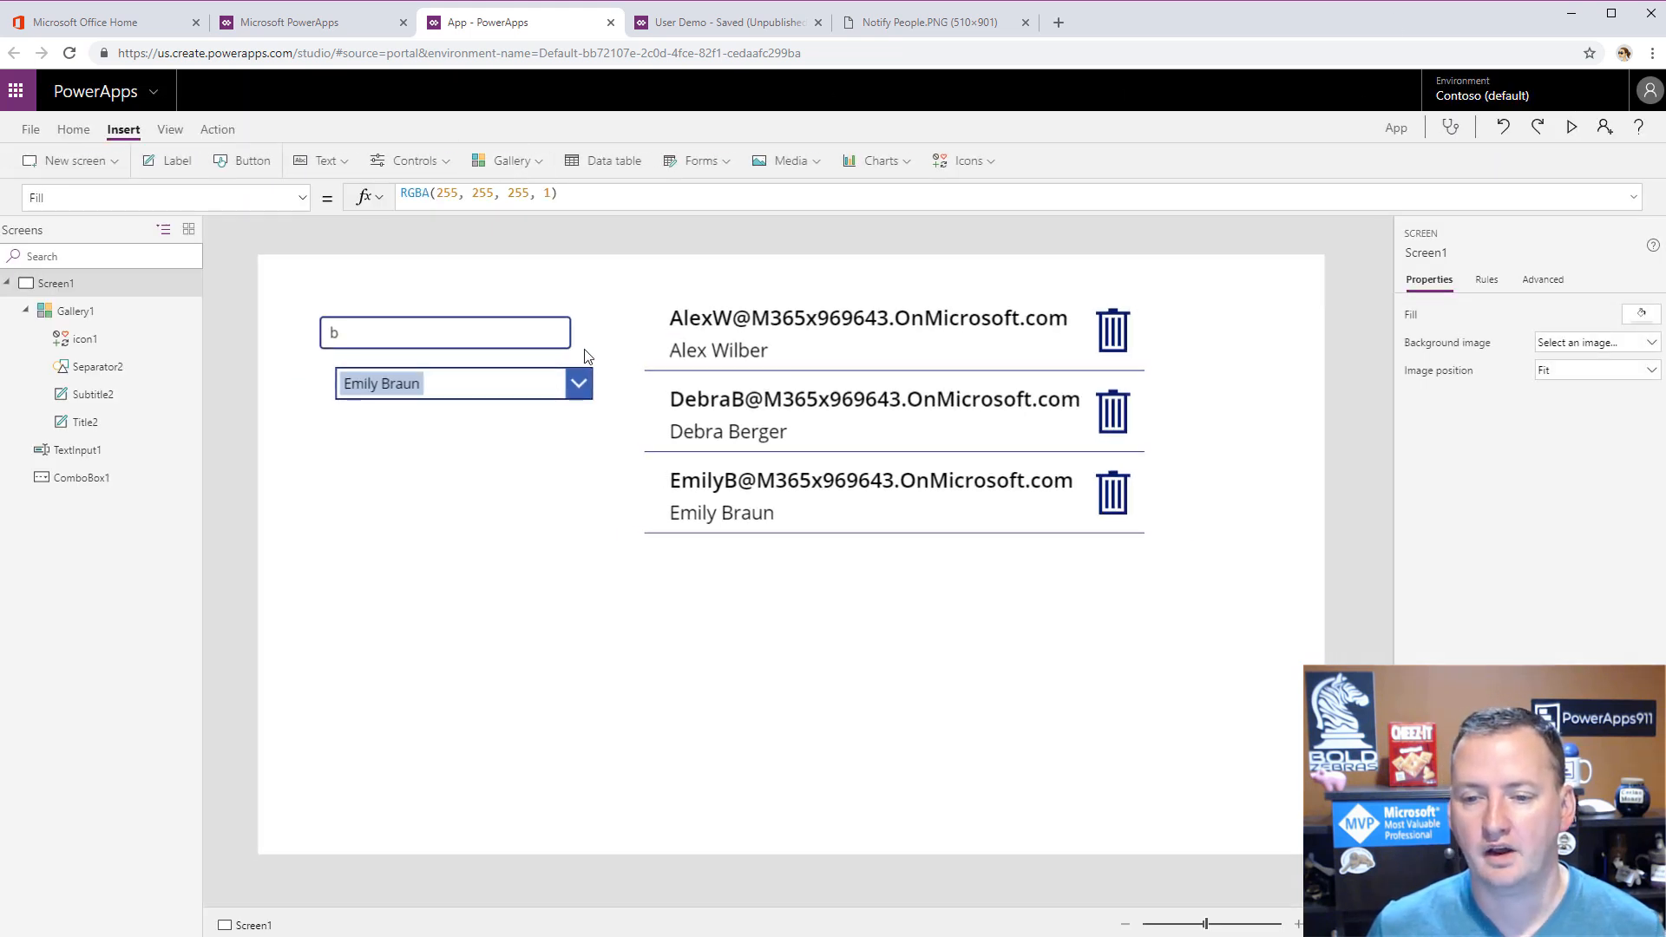
# - Narrow the search text input to about 294 and place a Reload icon of about 46 by 41 beside it at X 401, Y 80
pyautogui.click(556, 333)
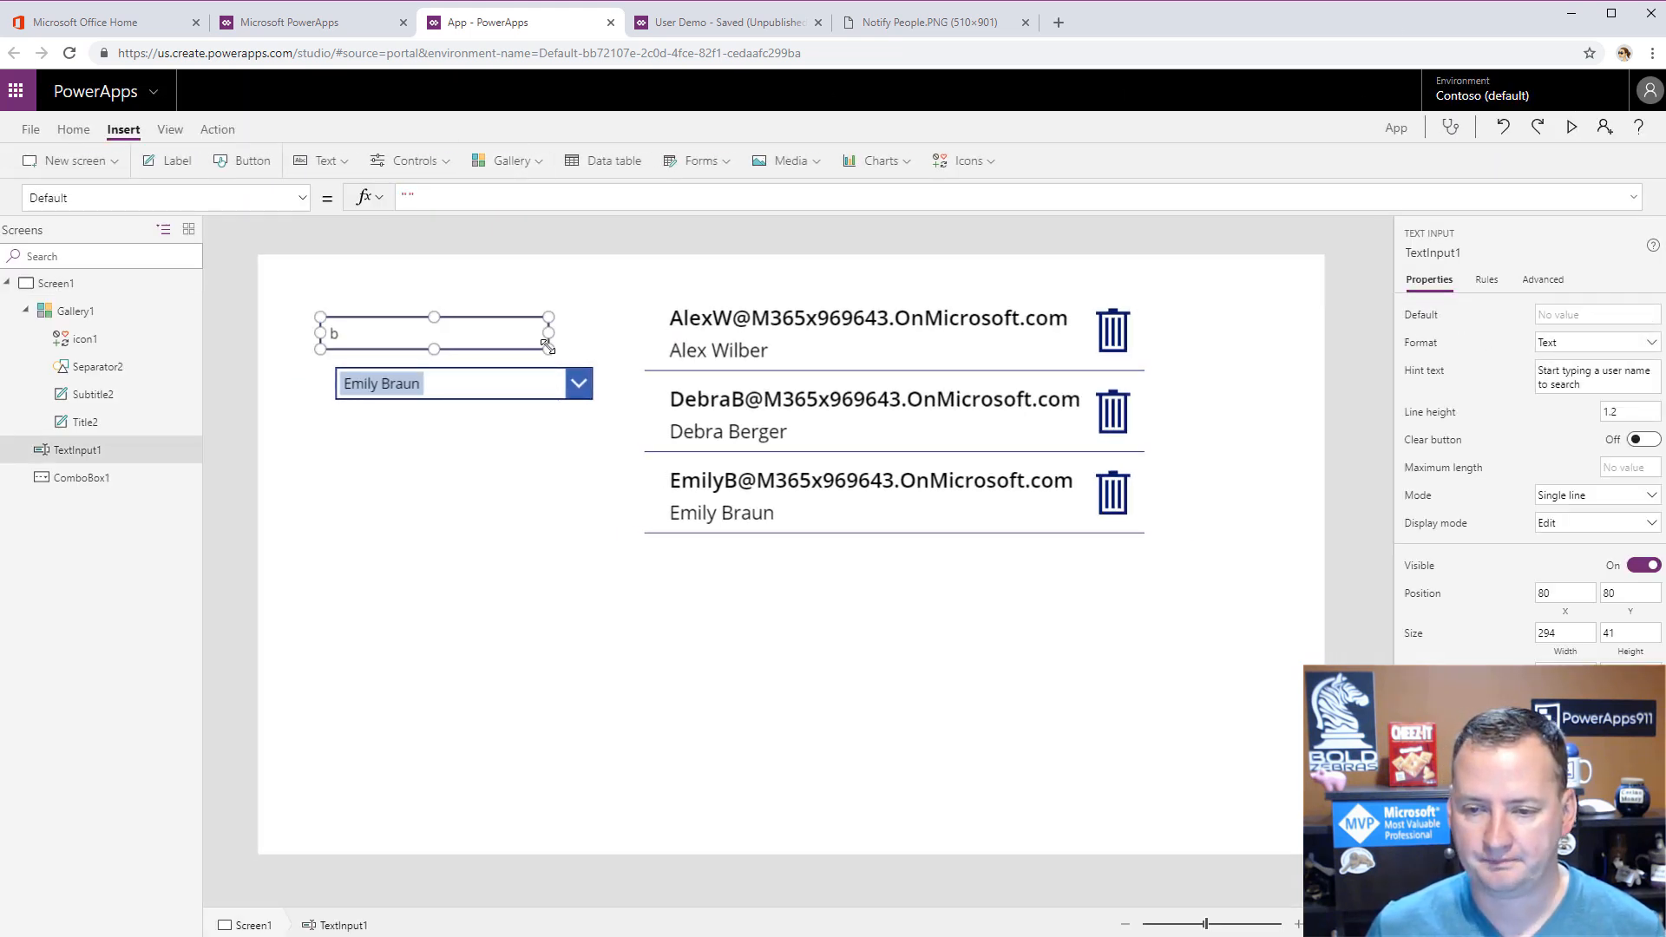
pyautogui.click(531, 291)
pyautogui.click(963, 160)
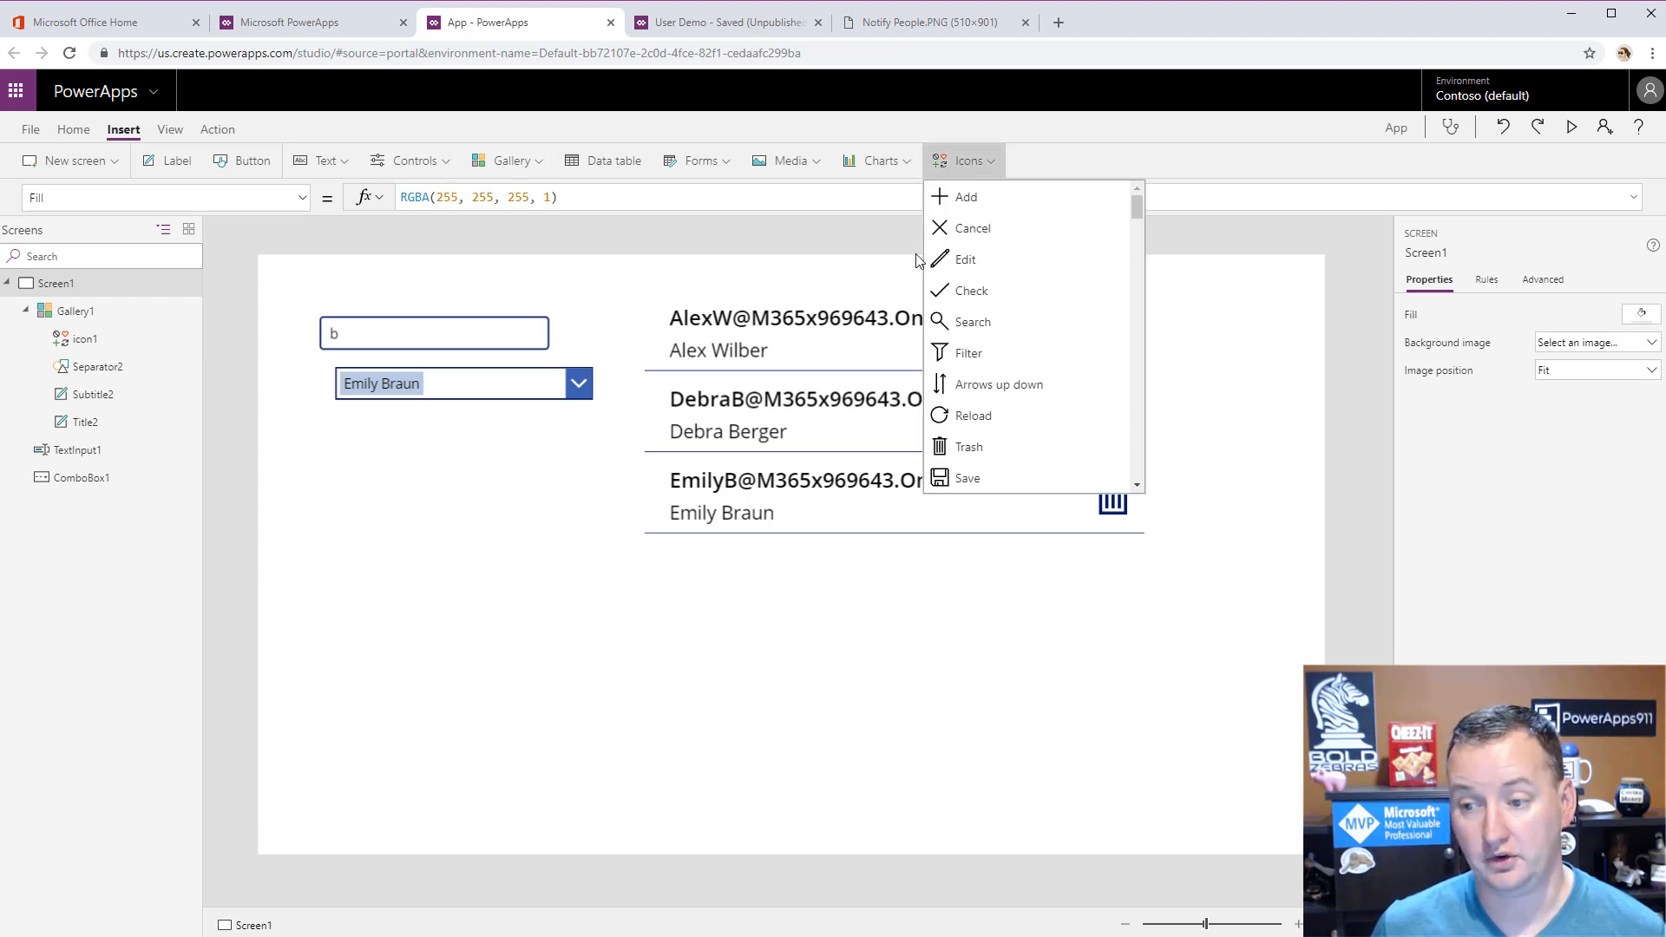
pyautogui.click(972, 415)
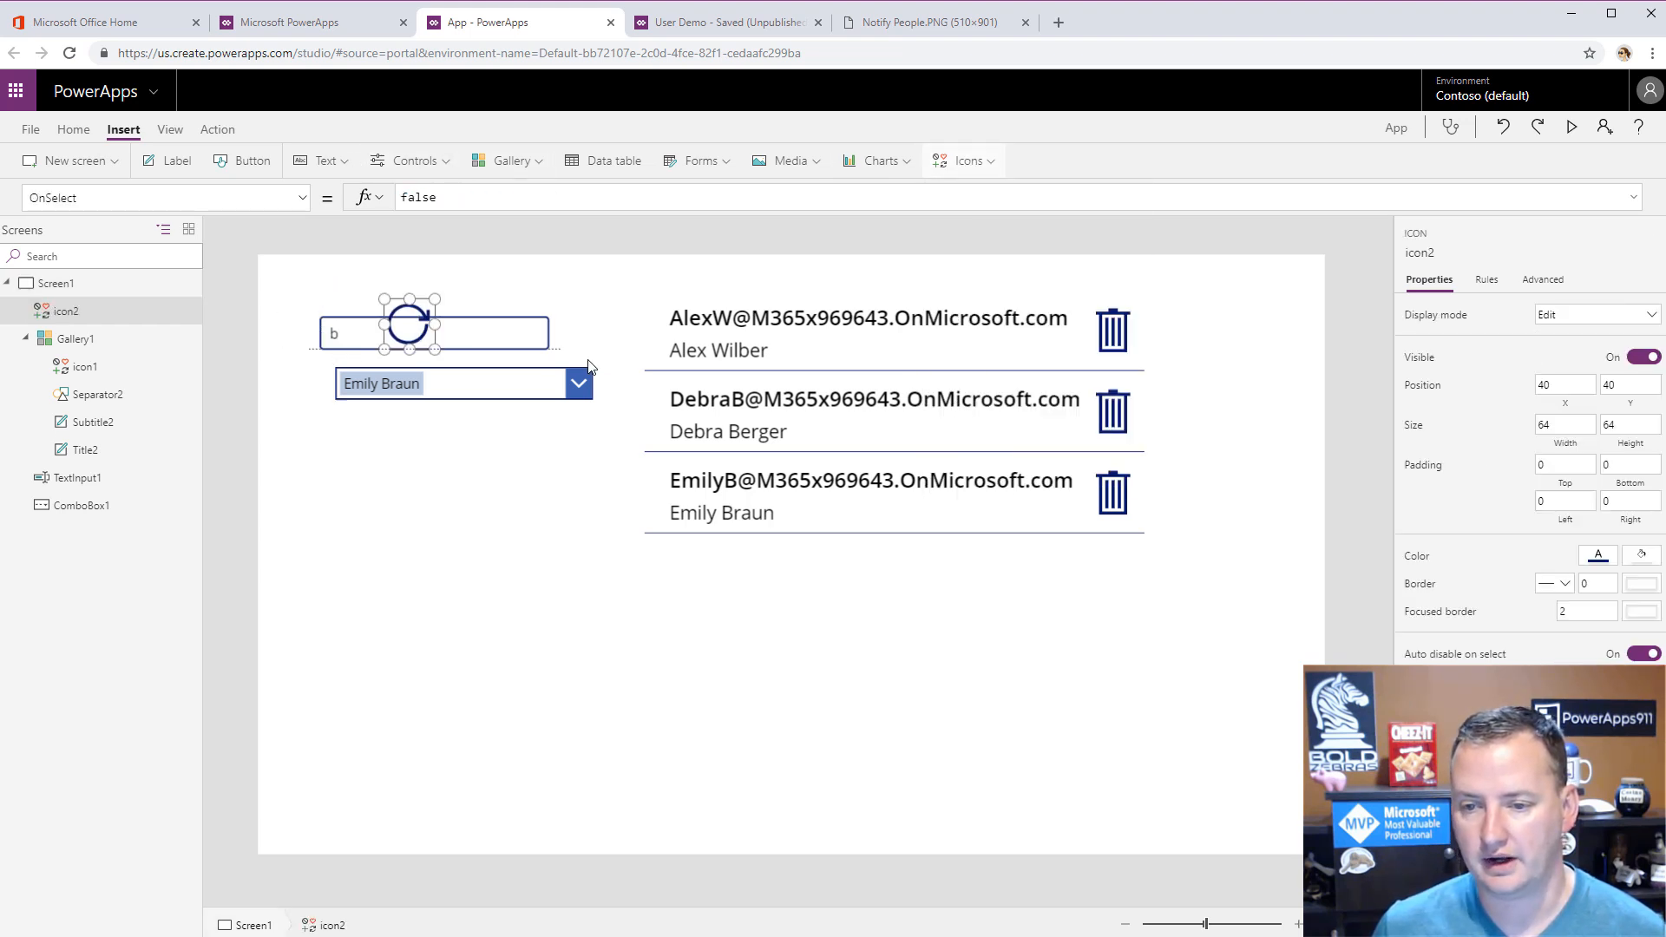
pyautogui.moveTo(589, 365)
pyautogui.mouseDown()
pyautogui.moveTo(619, 364)
pyautogui.moveTo(606, 348)
pyautogui.mouseUp()
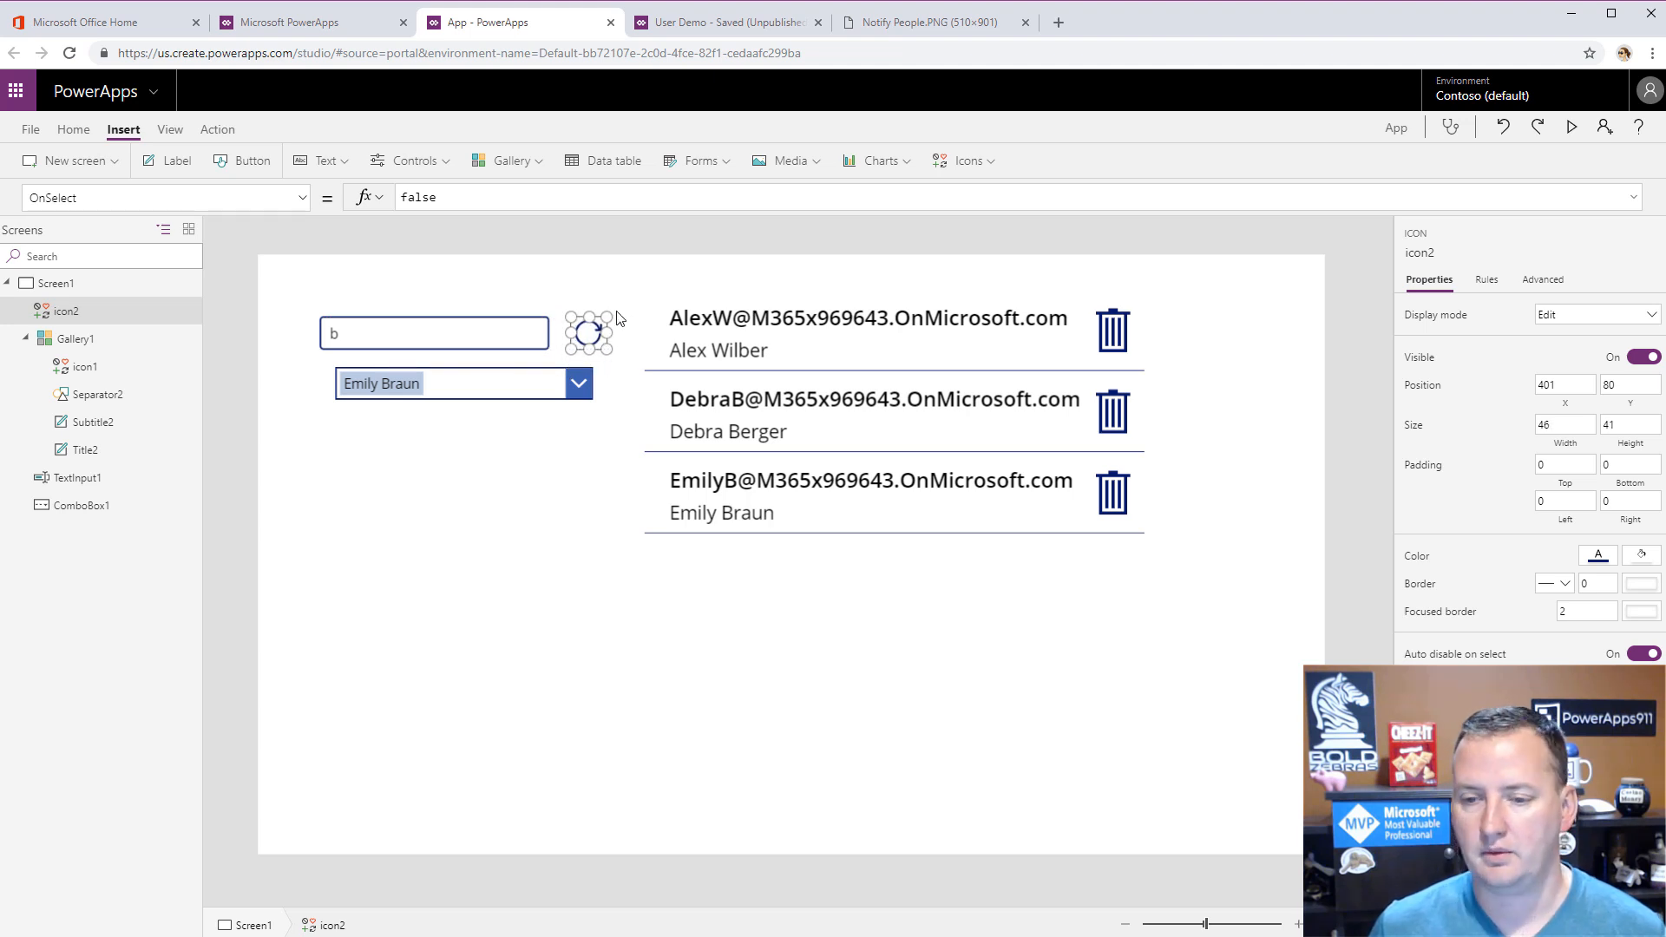
# - Set the Reload icon's OnSelect formula to Reset(ComboBox1);Reset(TextInput1)
pyautogui.click(451, 197)
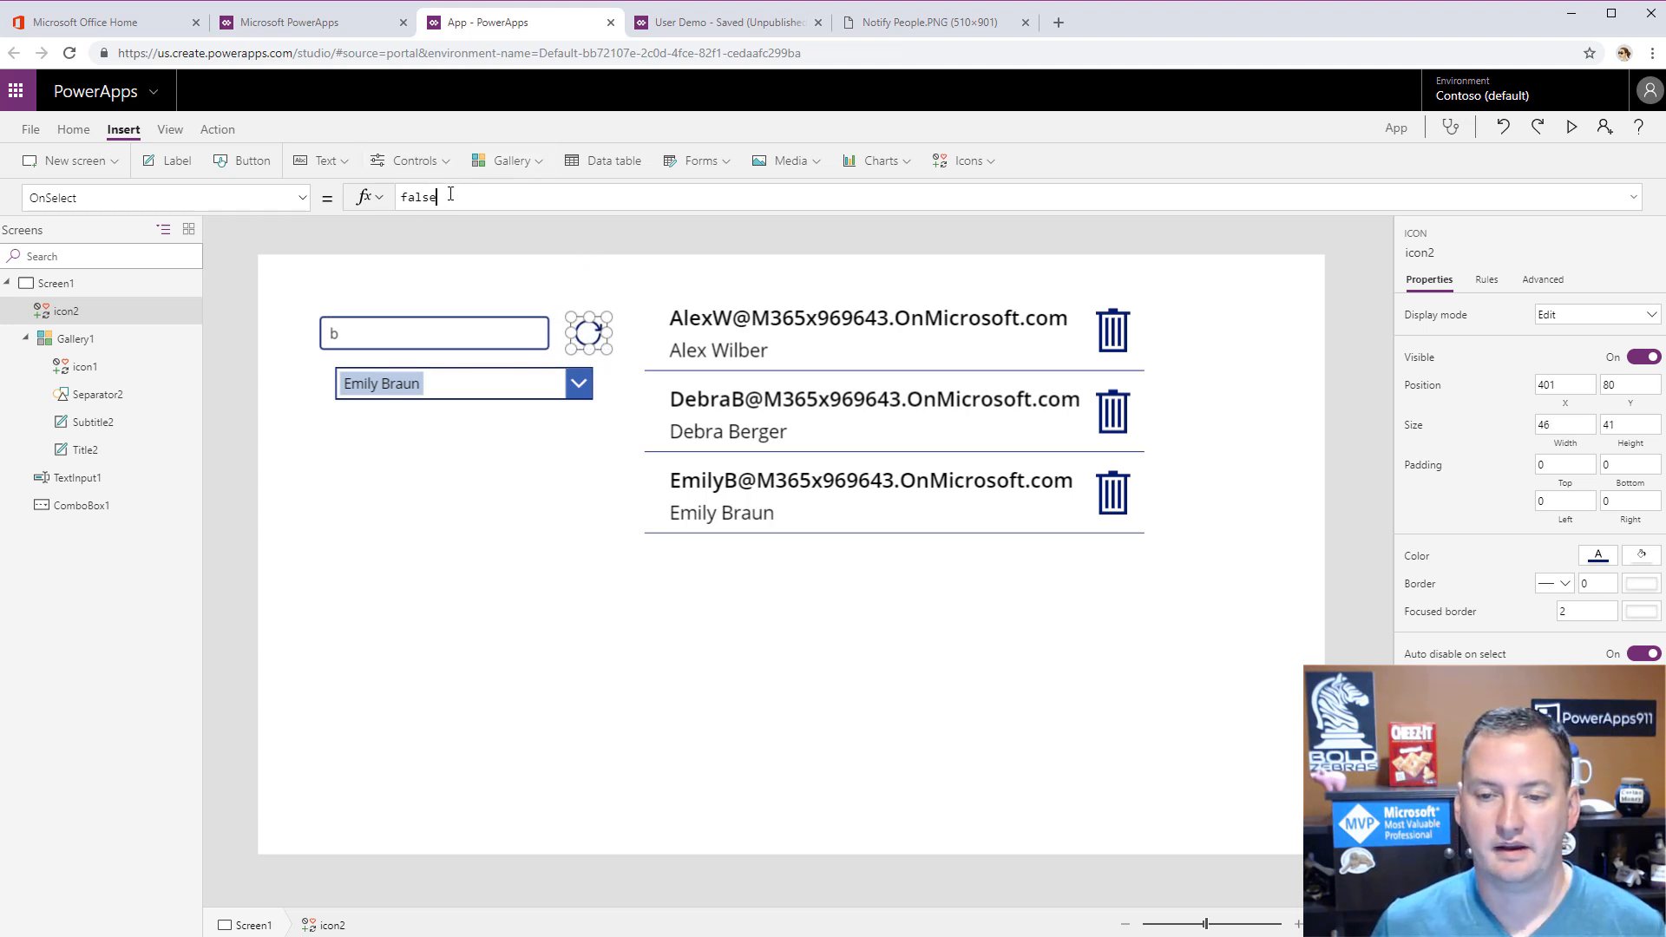
pyautogui.hotkey('ctrl', 'a')
pyautogui.write('Reset')
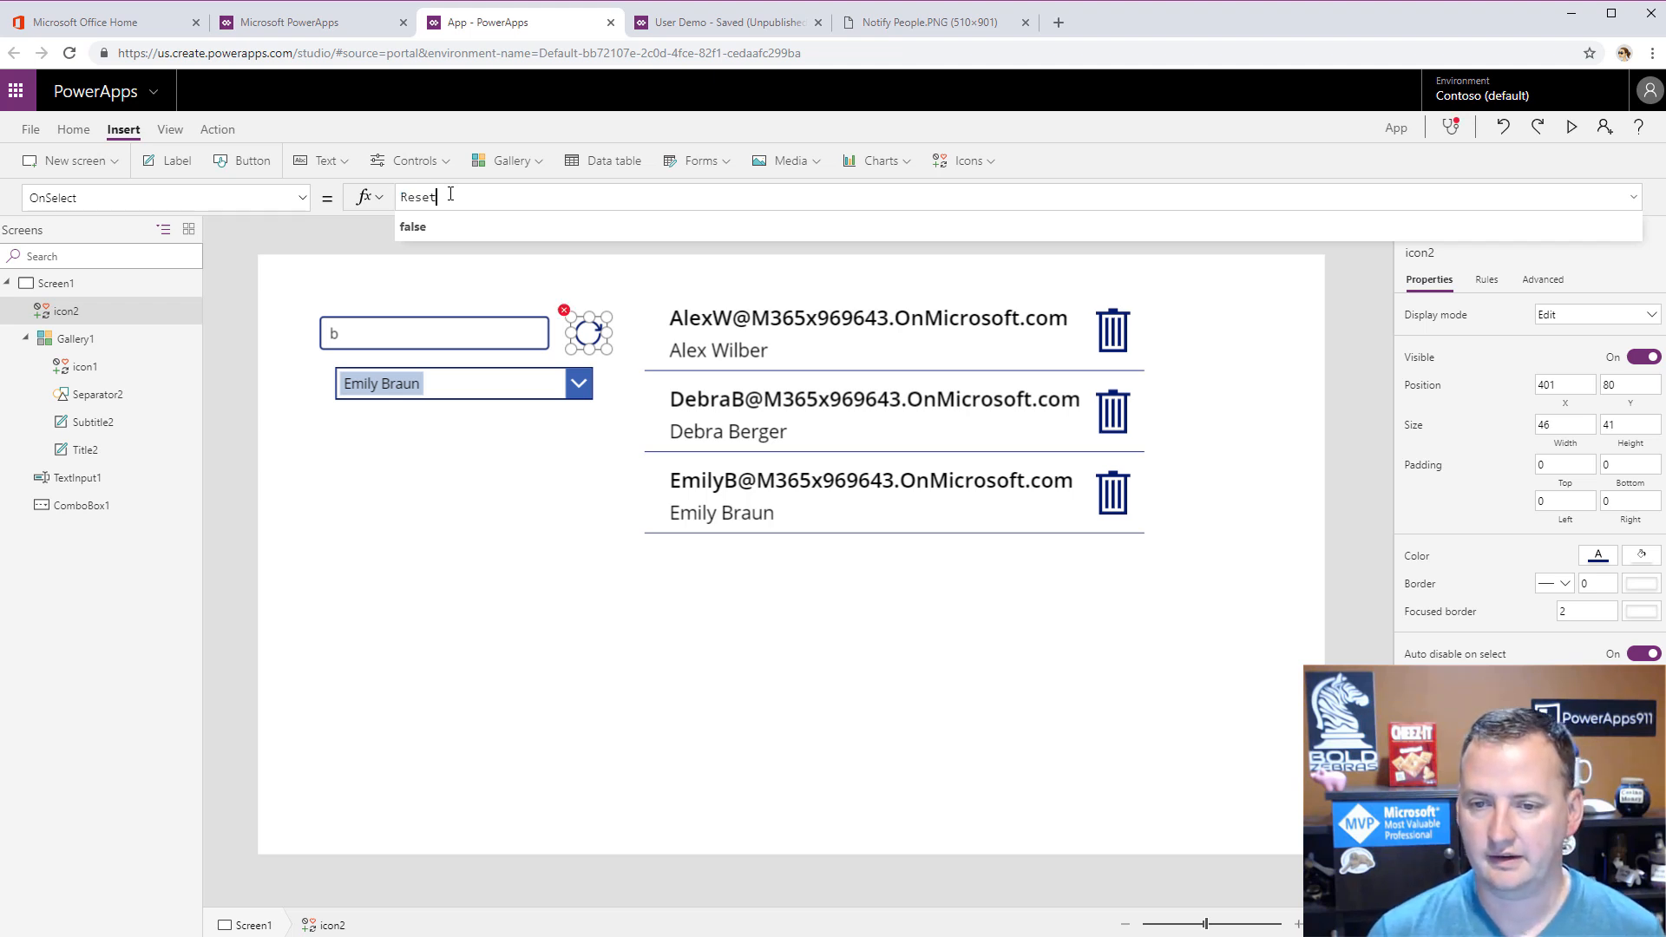
pyautogui.write('(ComboBox1')
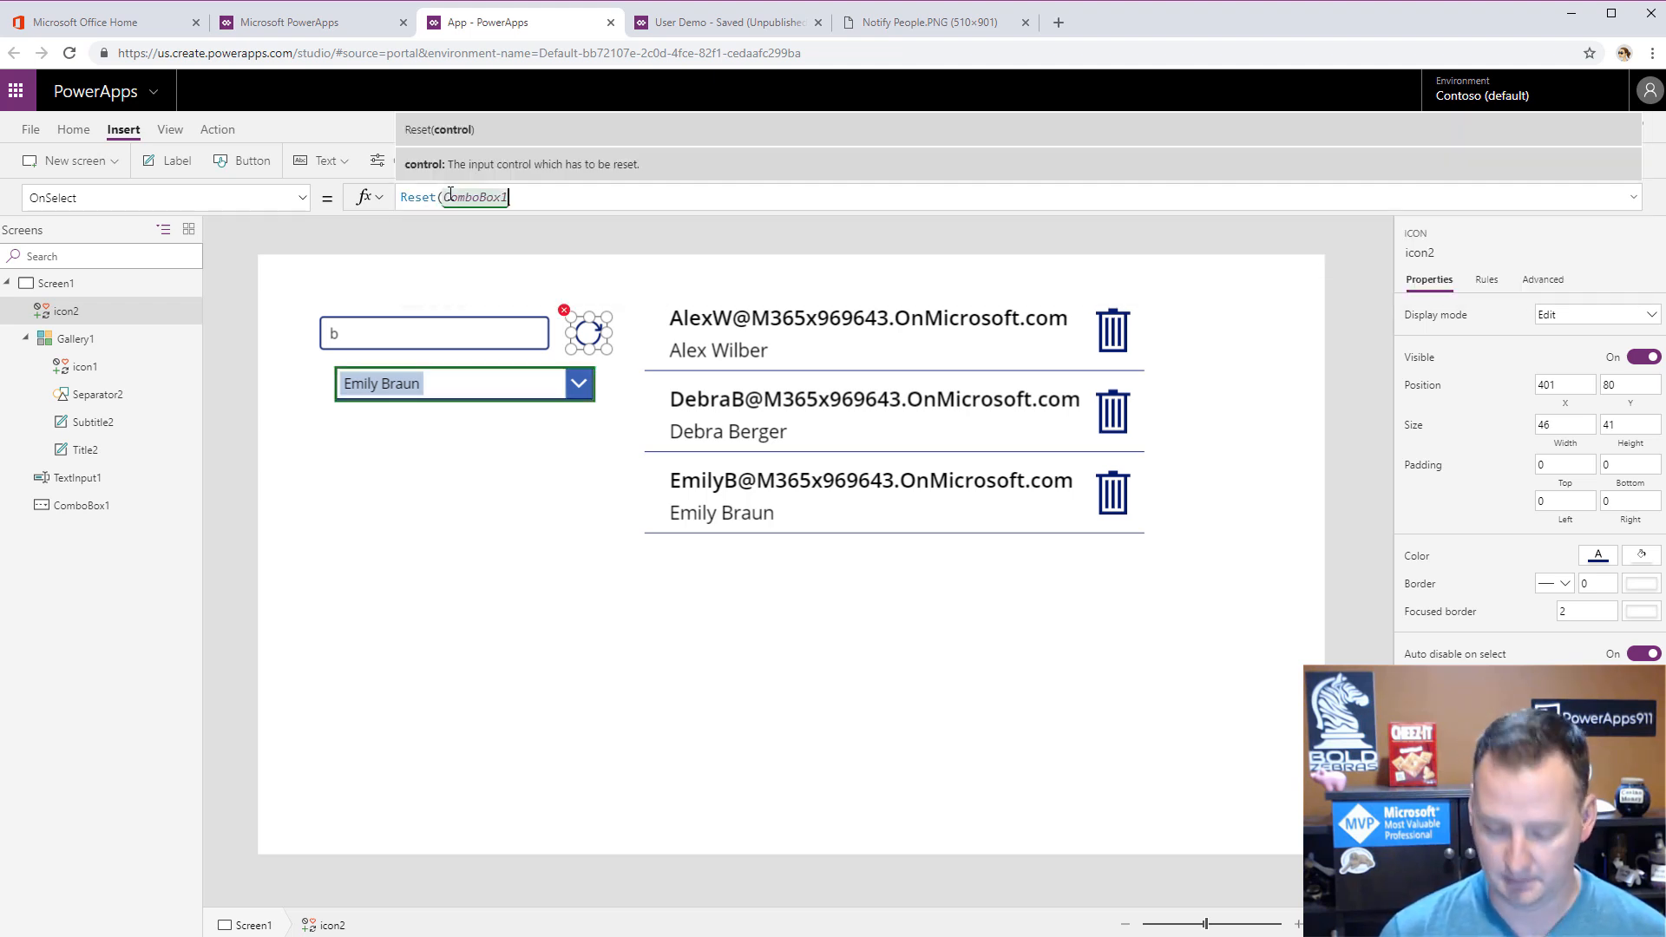
pyautogui.write(');rese')
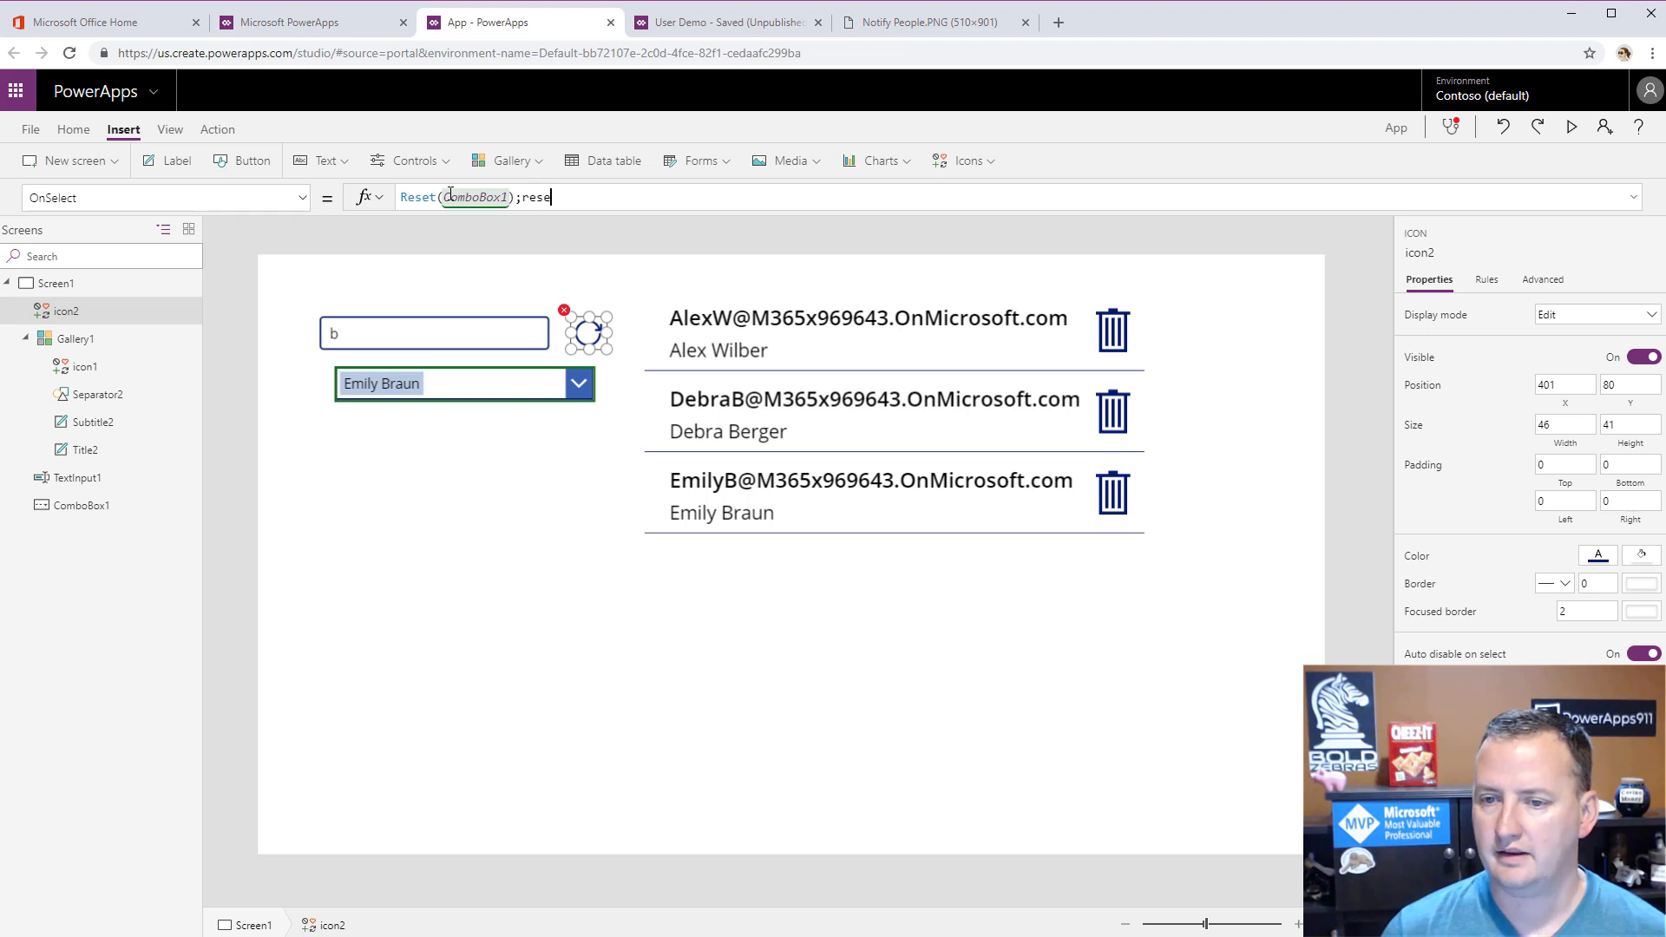
pyautogui.write('t(')
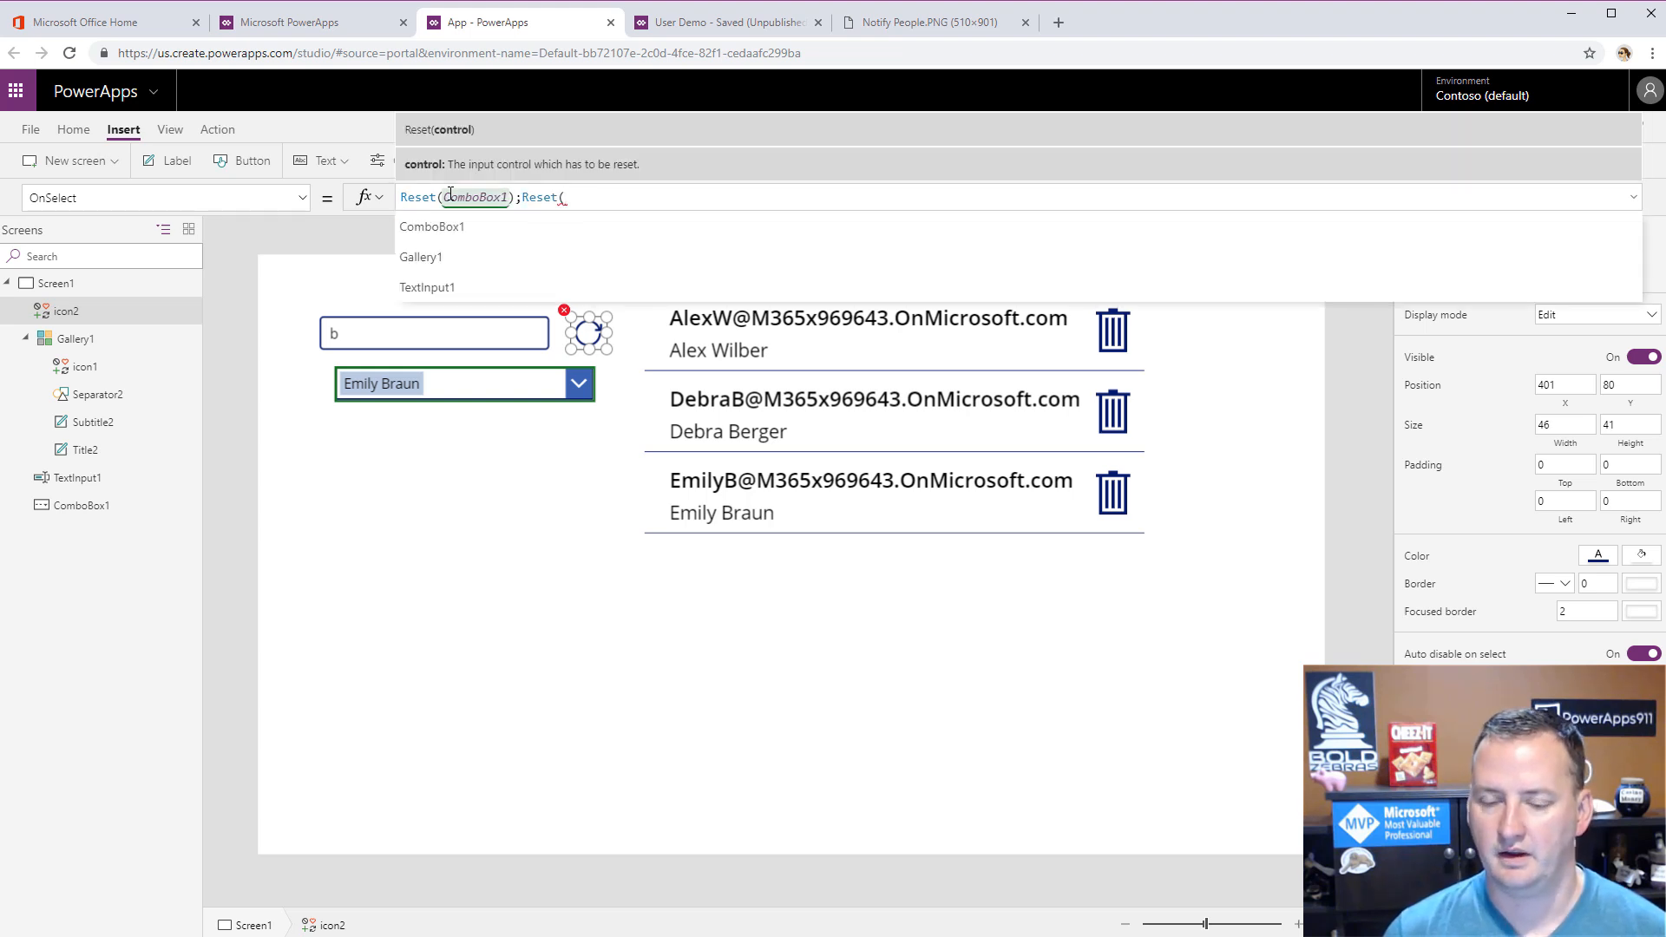
pyautogui.press('Down')
pyautogui.press('Down')
pyautogui.press('Down')
pyautogui.press('Tab')
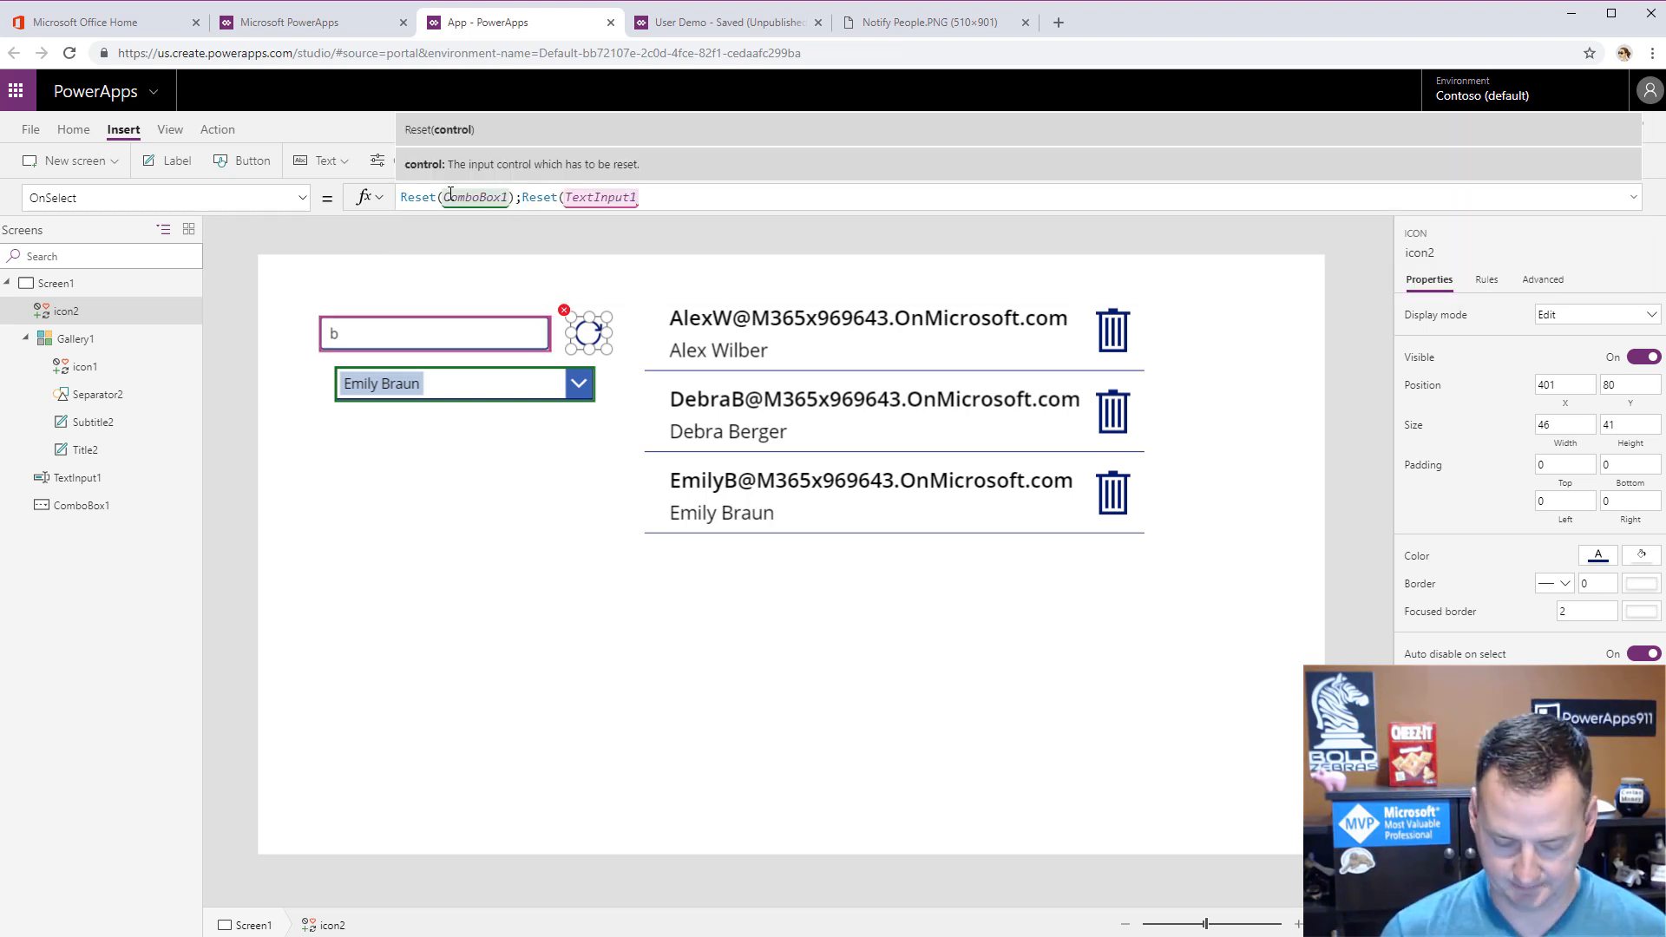
pyautogui.write(')')
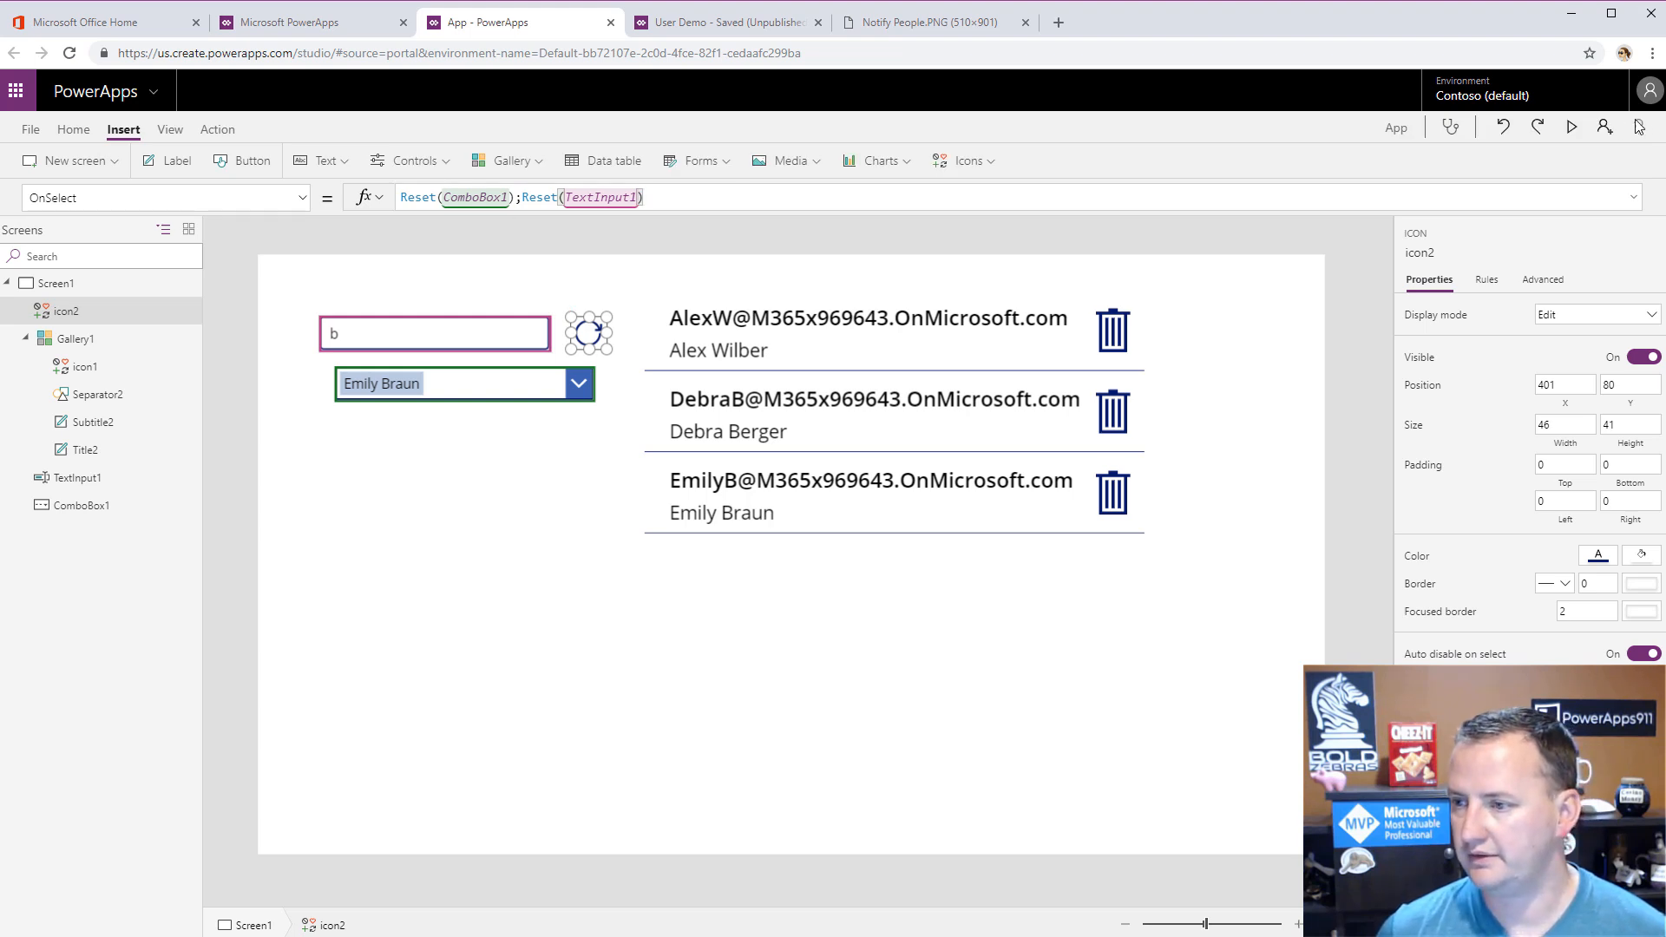
# - Preview the app, reset the search controls with the Reload icon, and exit the preview
pyautogui.click(1572, 126)
pyautogui.click(538, 190)
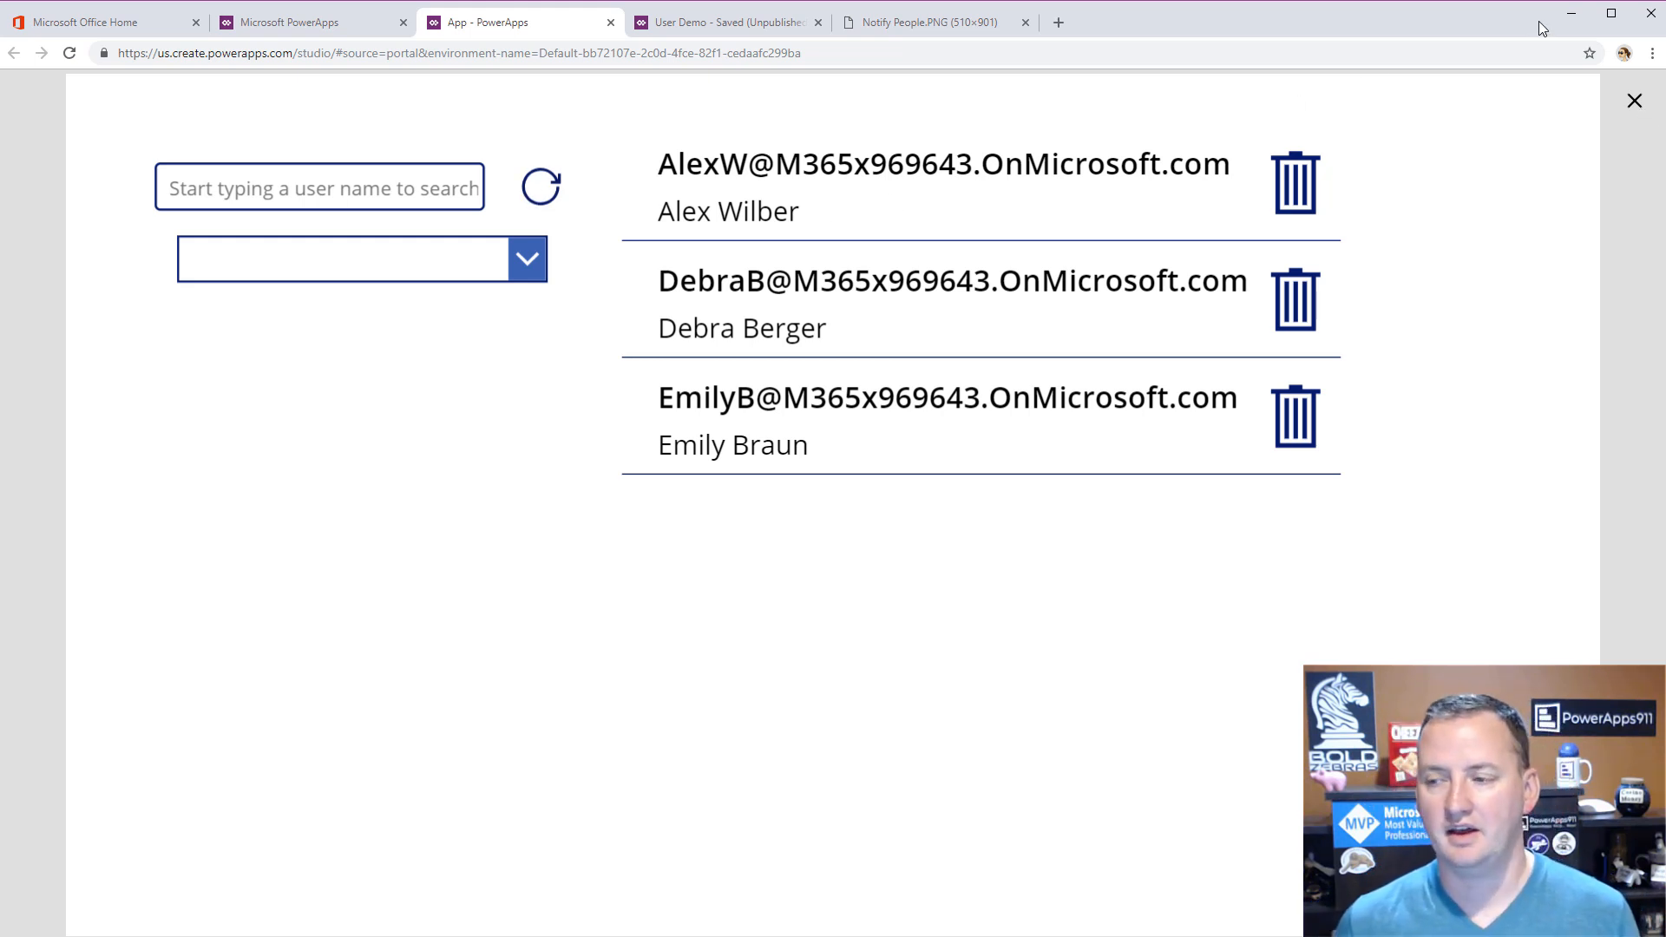
pyautogui.click(1633, 100)
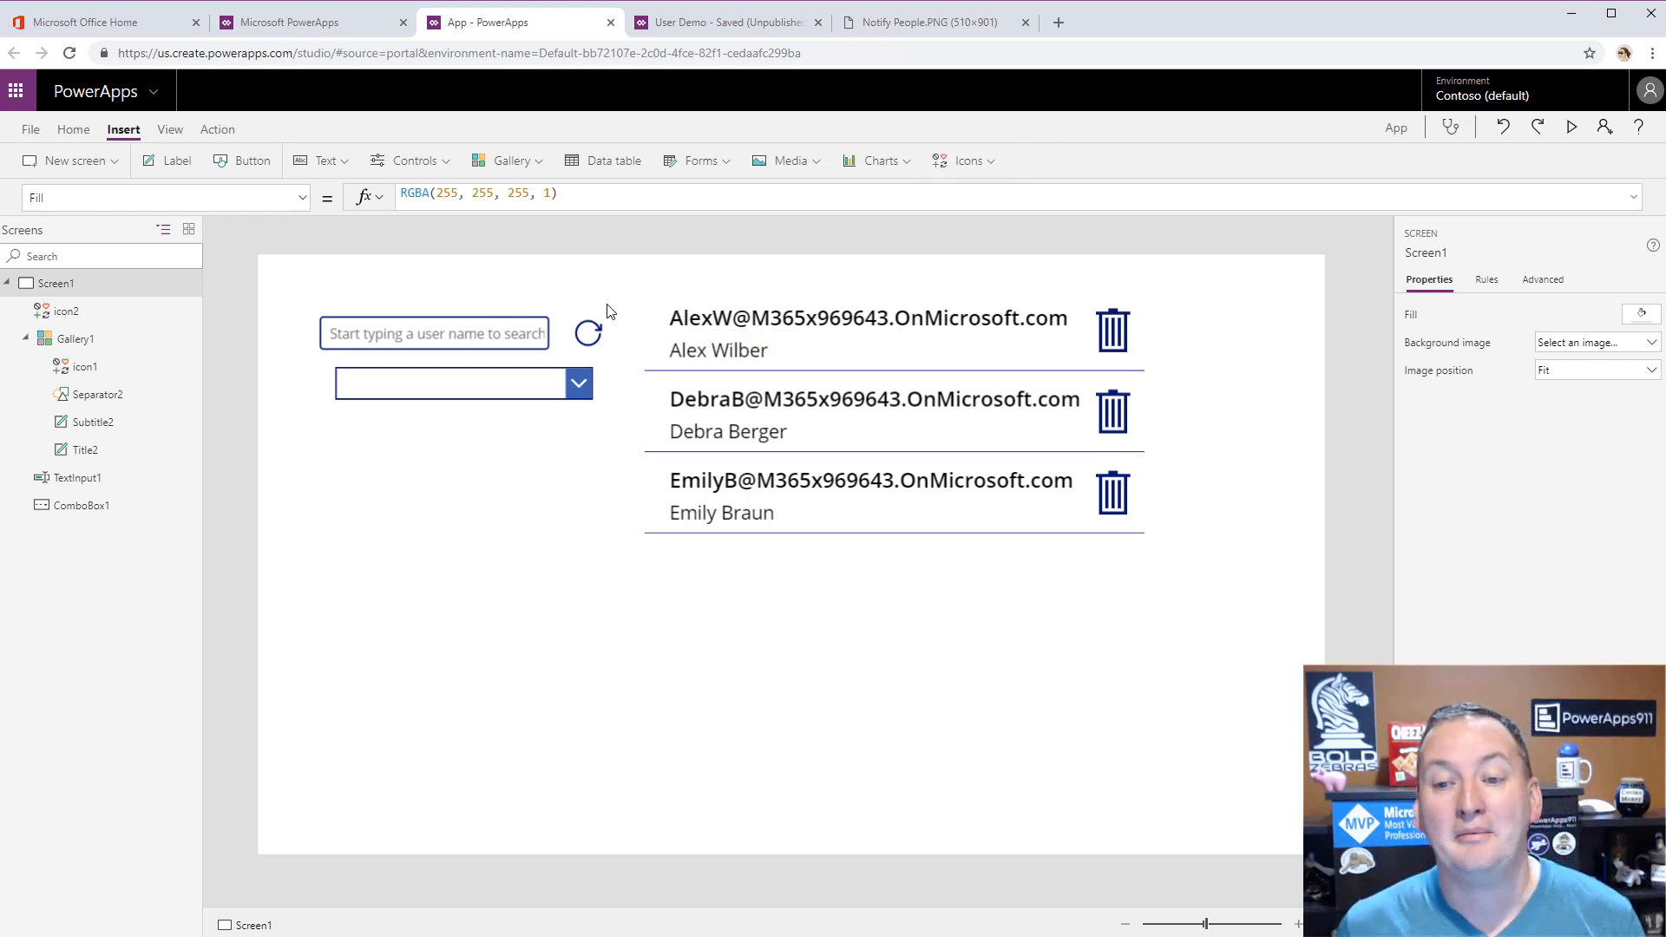
# - In preview, search for users with a, choose the fifth listed user, reset the search controls with the Reload icon, and exit
pyautogui.click(1572, 127)
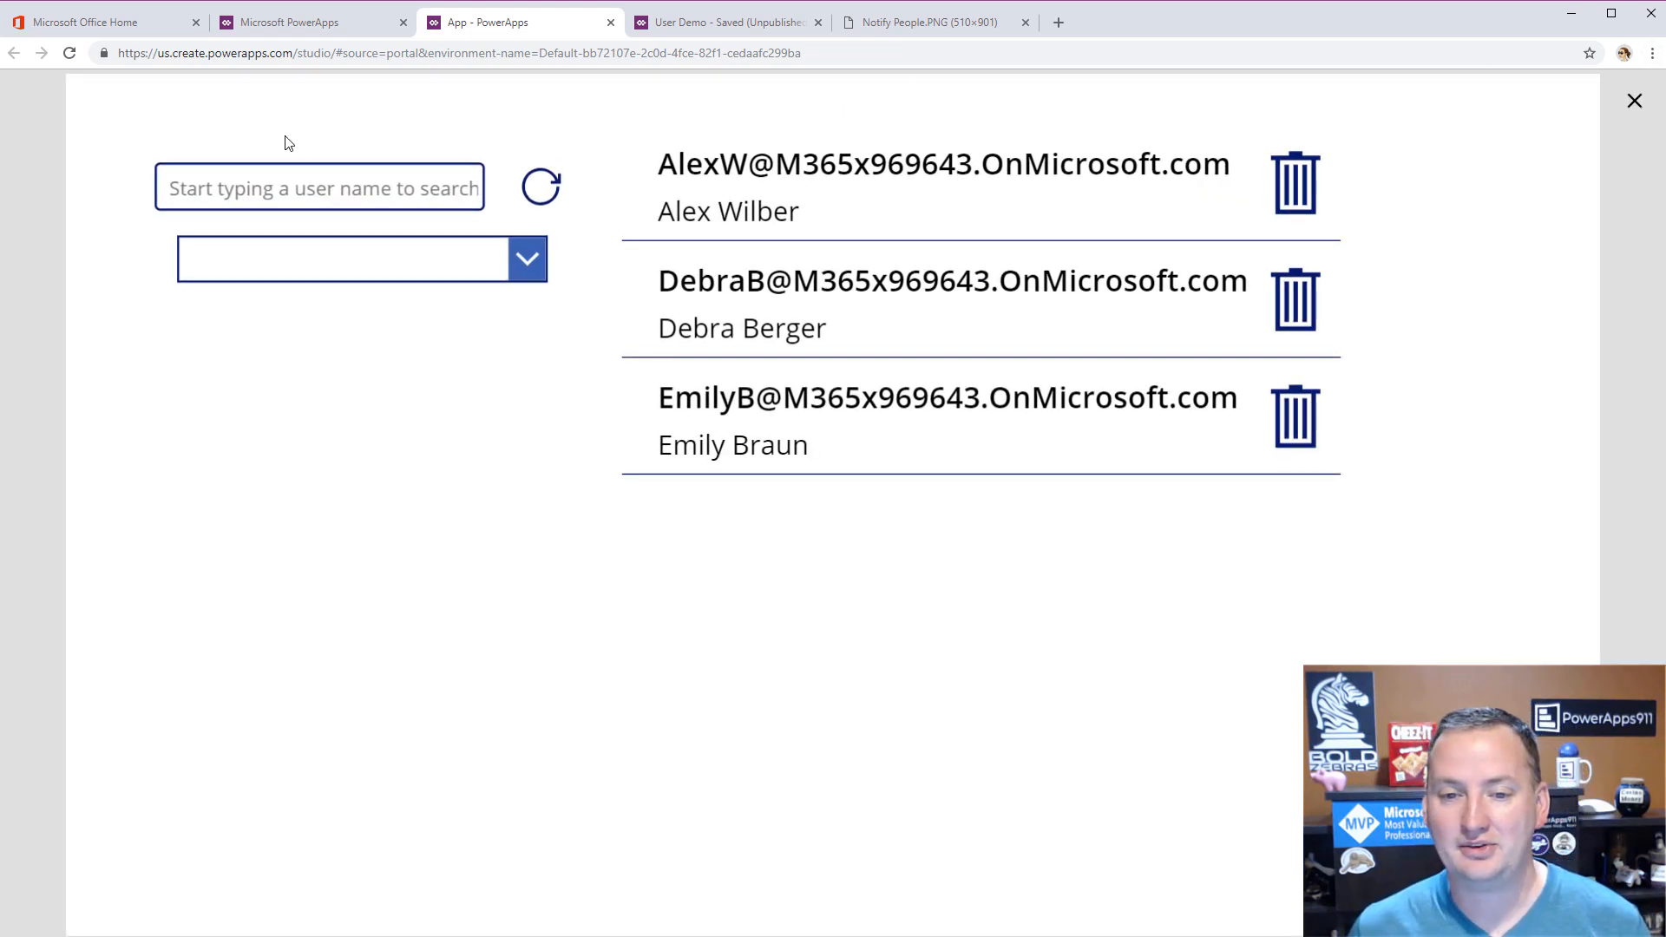
pyautogui.click(266, 175)
pyautogui.write('a')
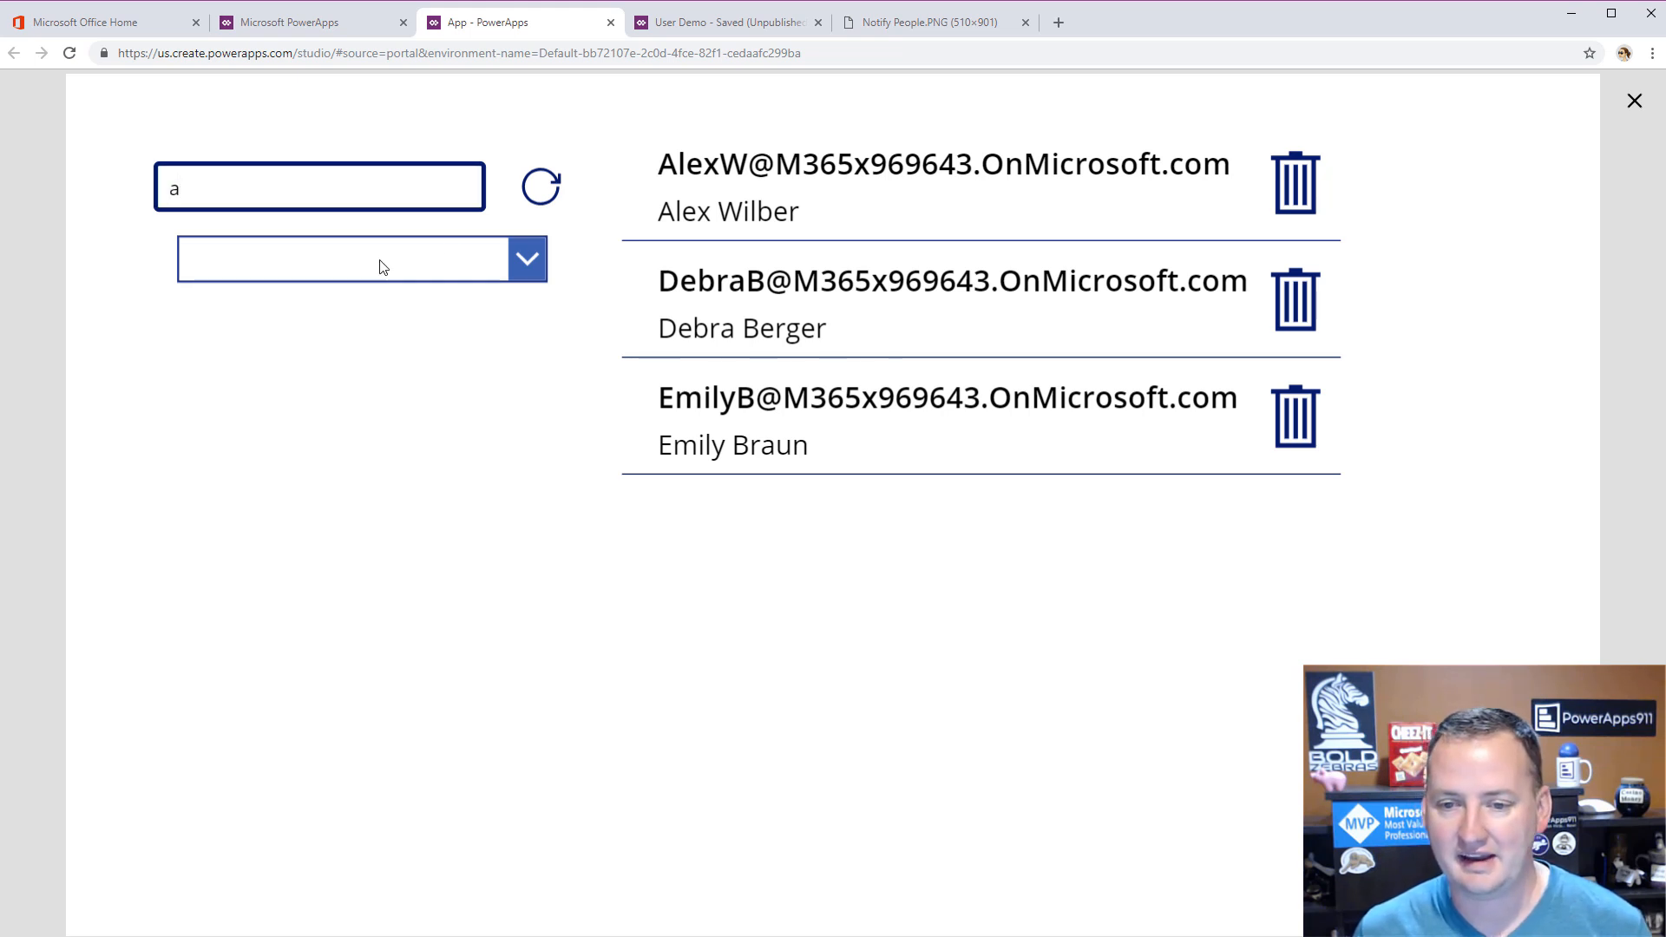
pyautogui.click(530, 272)
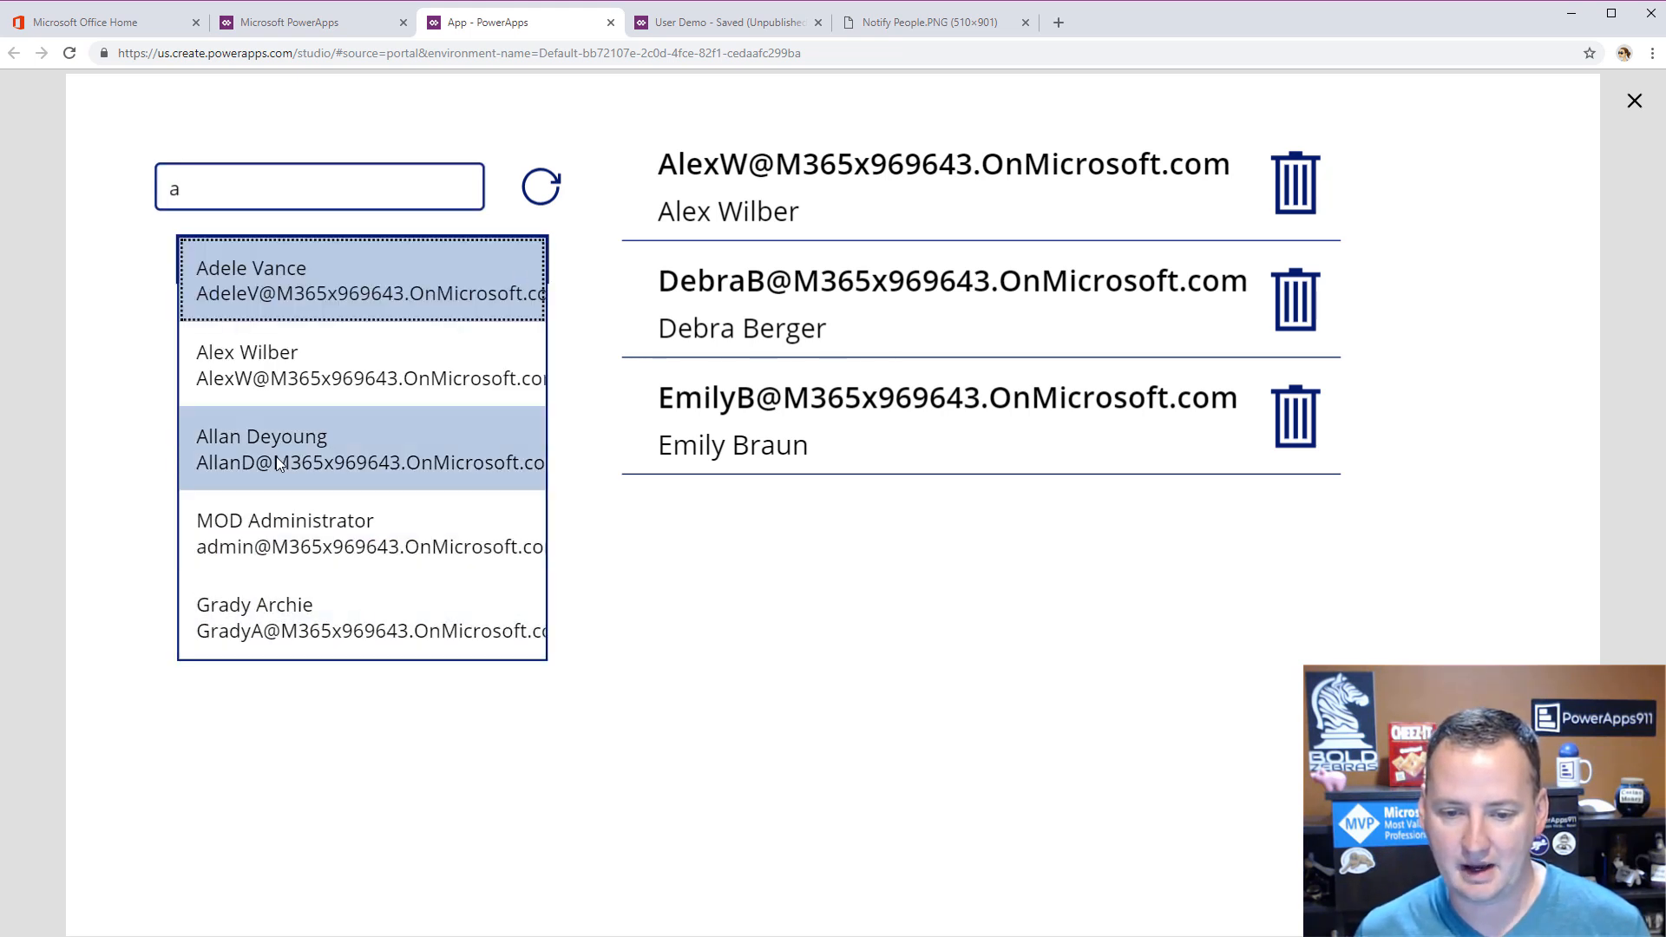
pyautogui.click(300, 615)
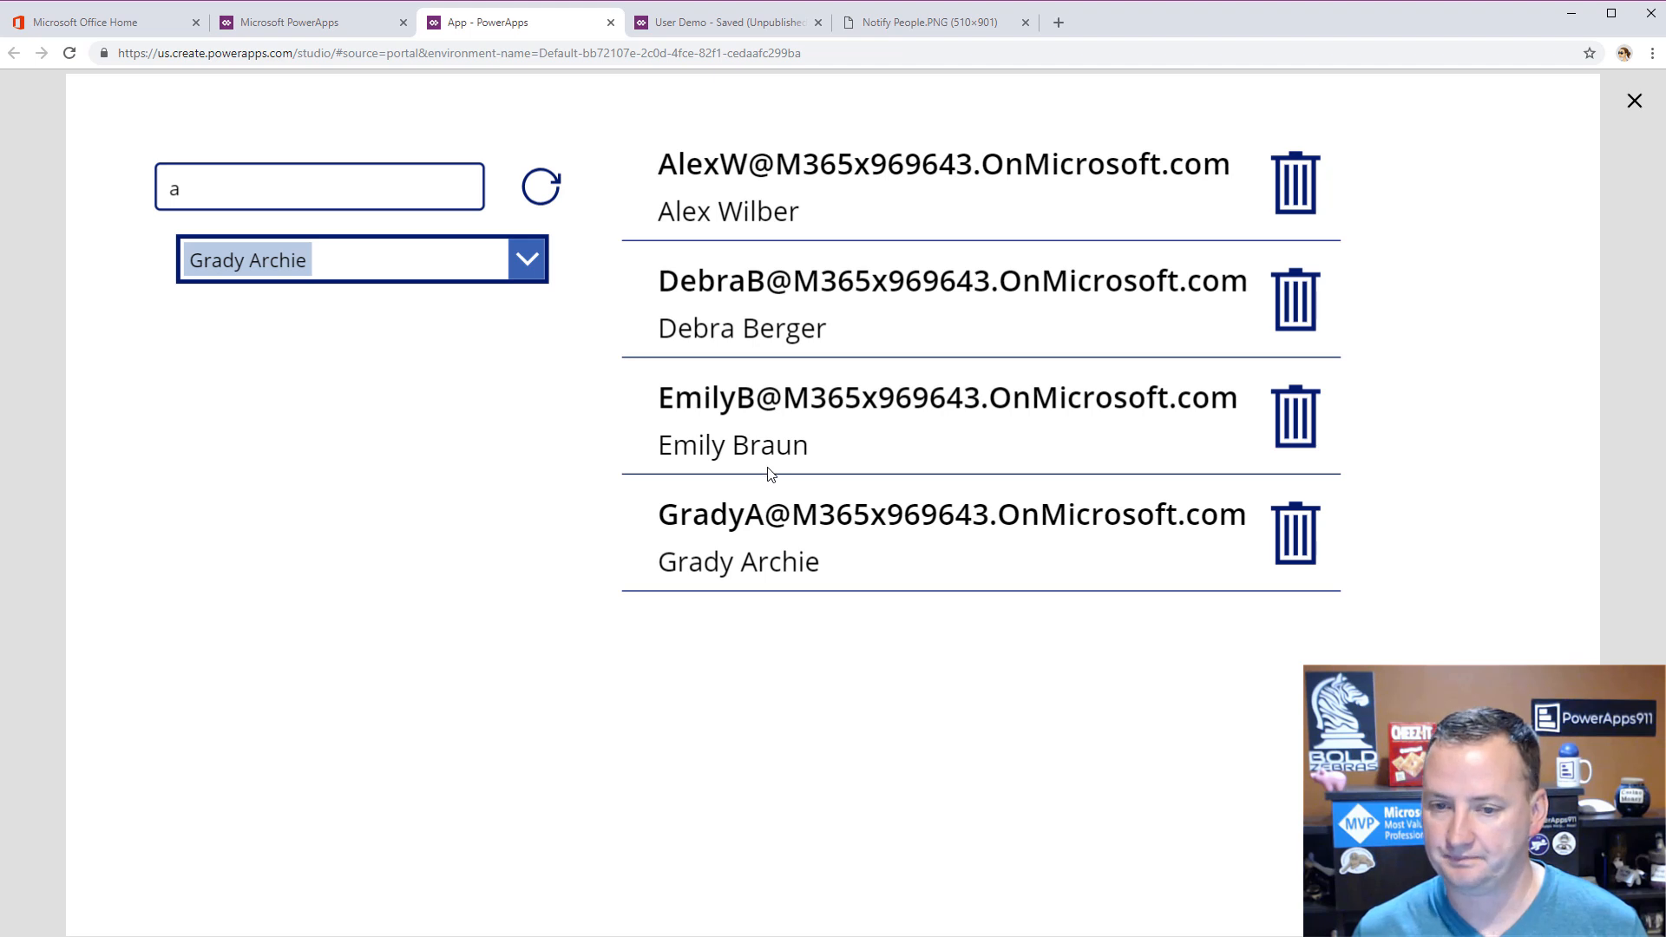
pyautogui.click(541, 190)
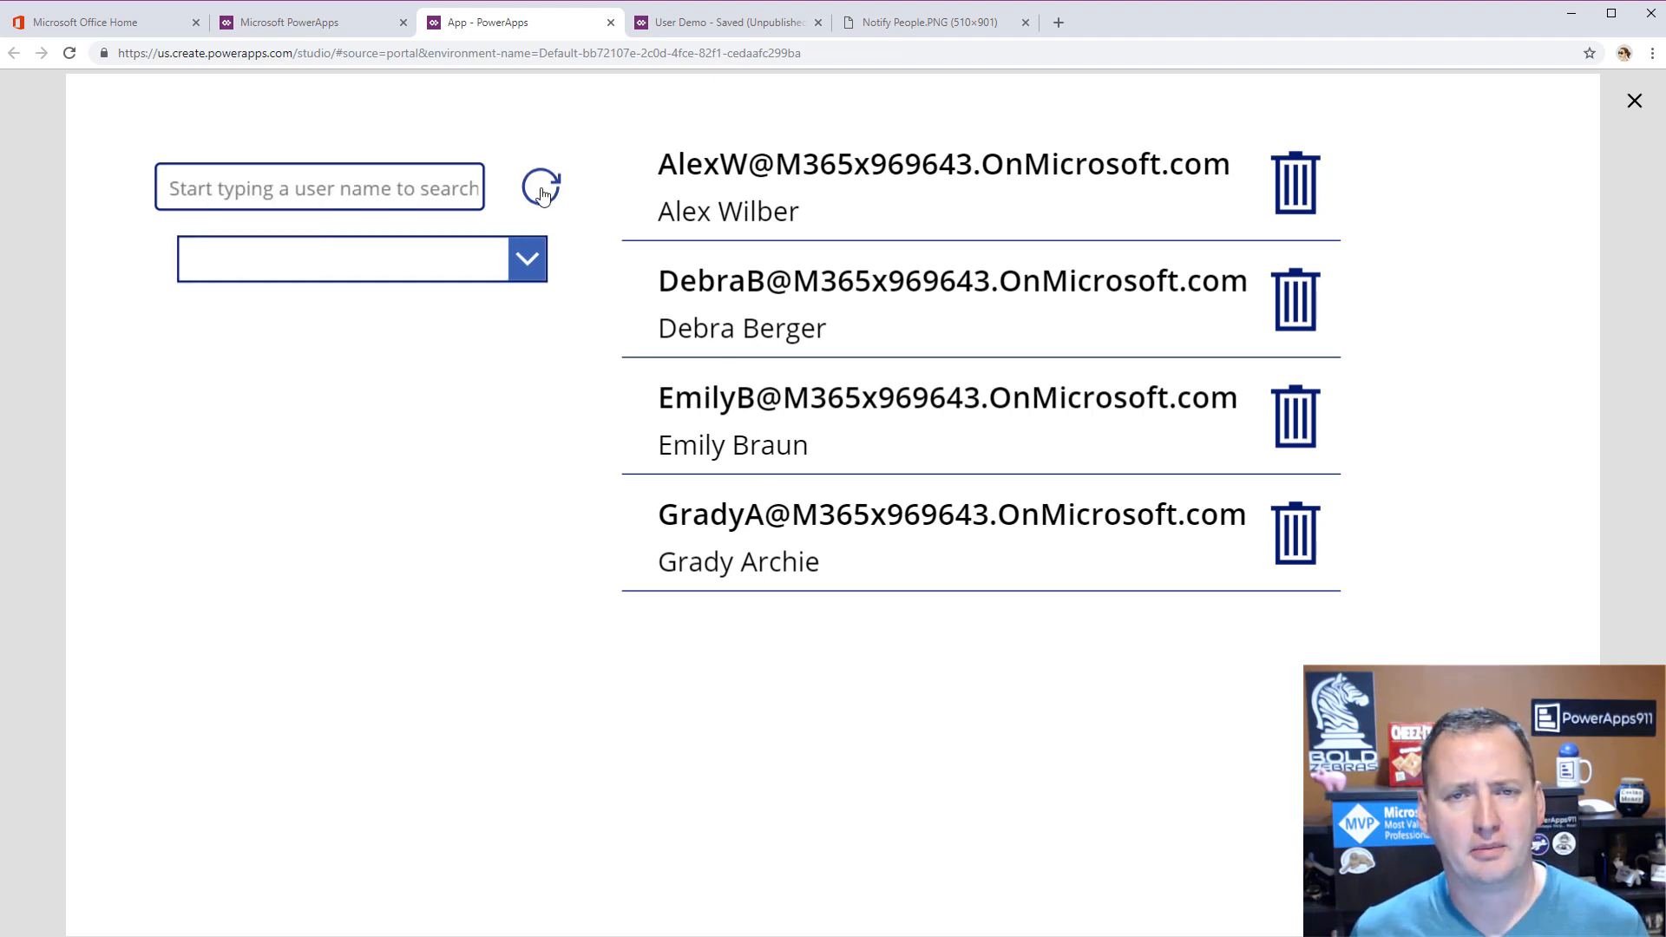
pyautogui.click(1633, 105)
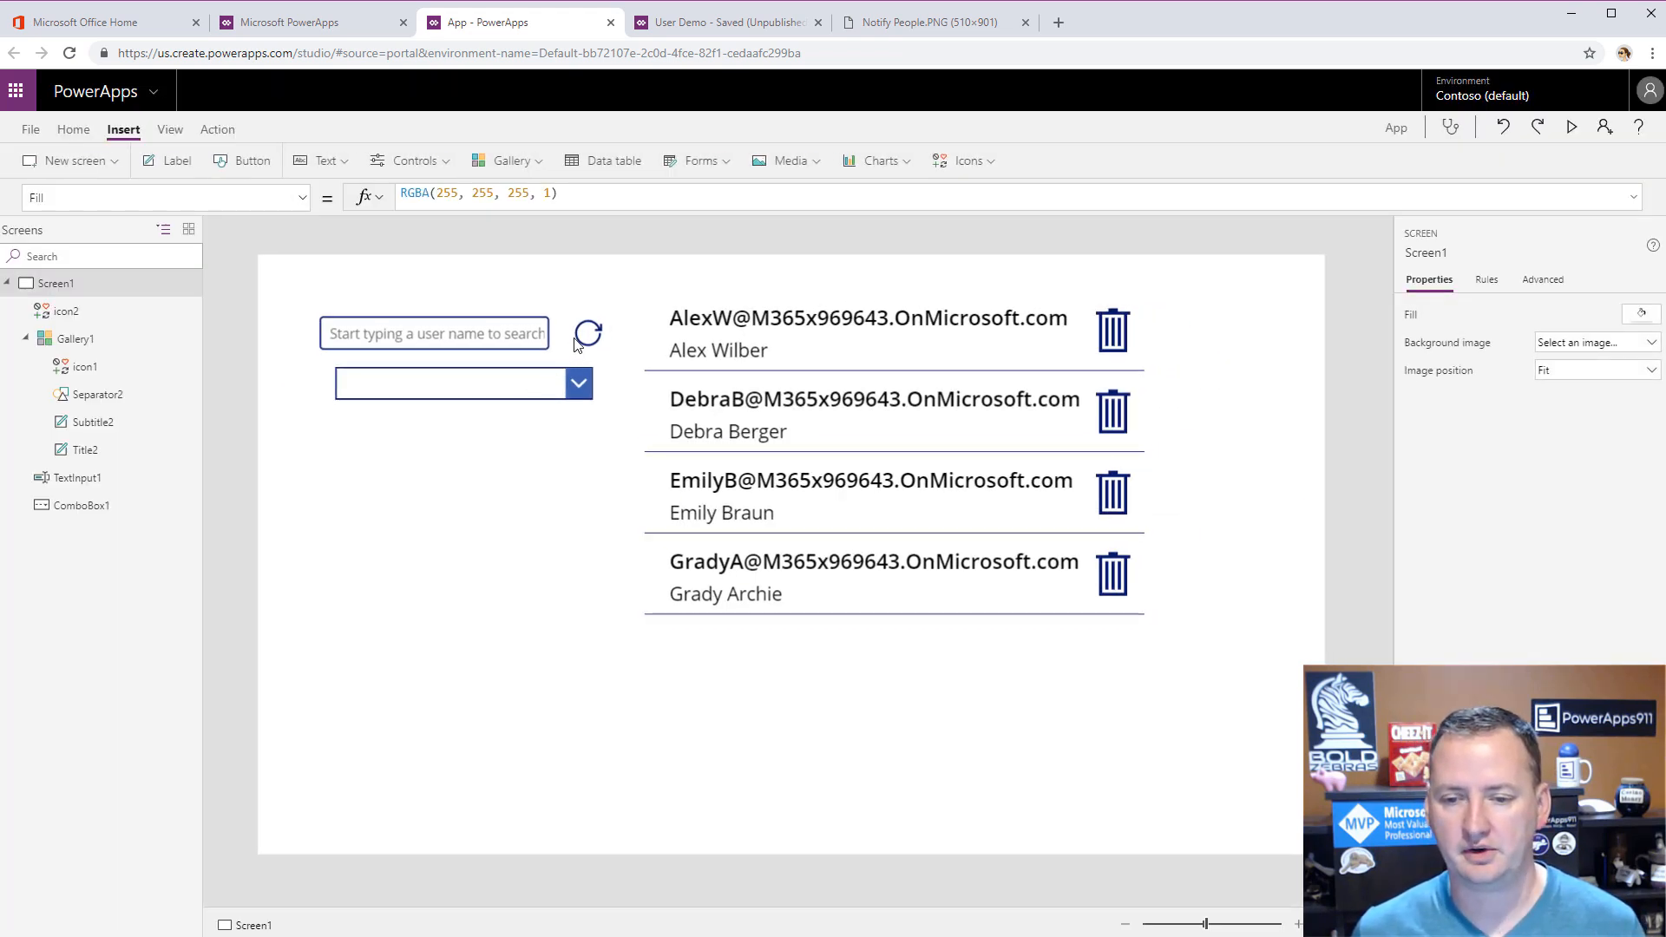
# - Append ;Select(icon2) to the end of the combo box's OnChange formula
pyautogui.click(481, 390)
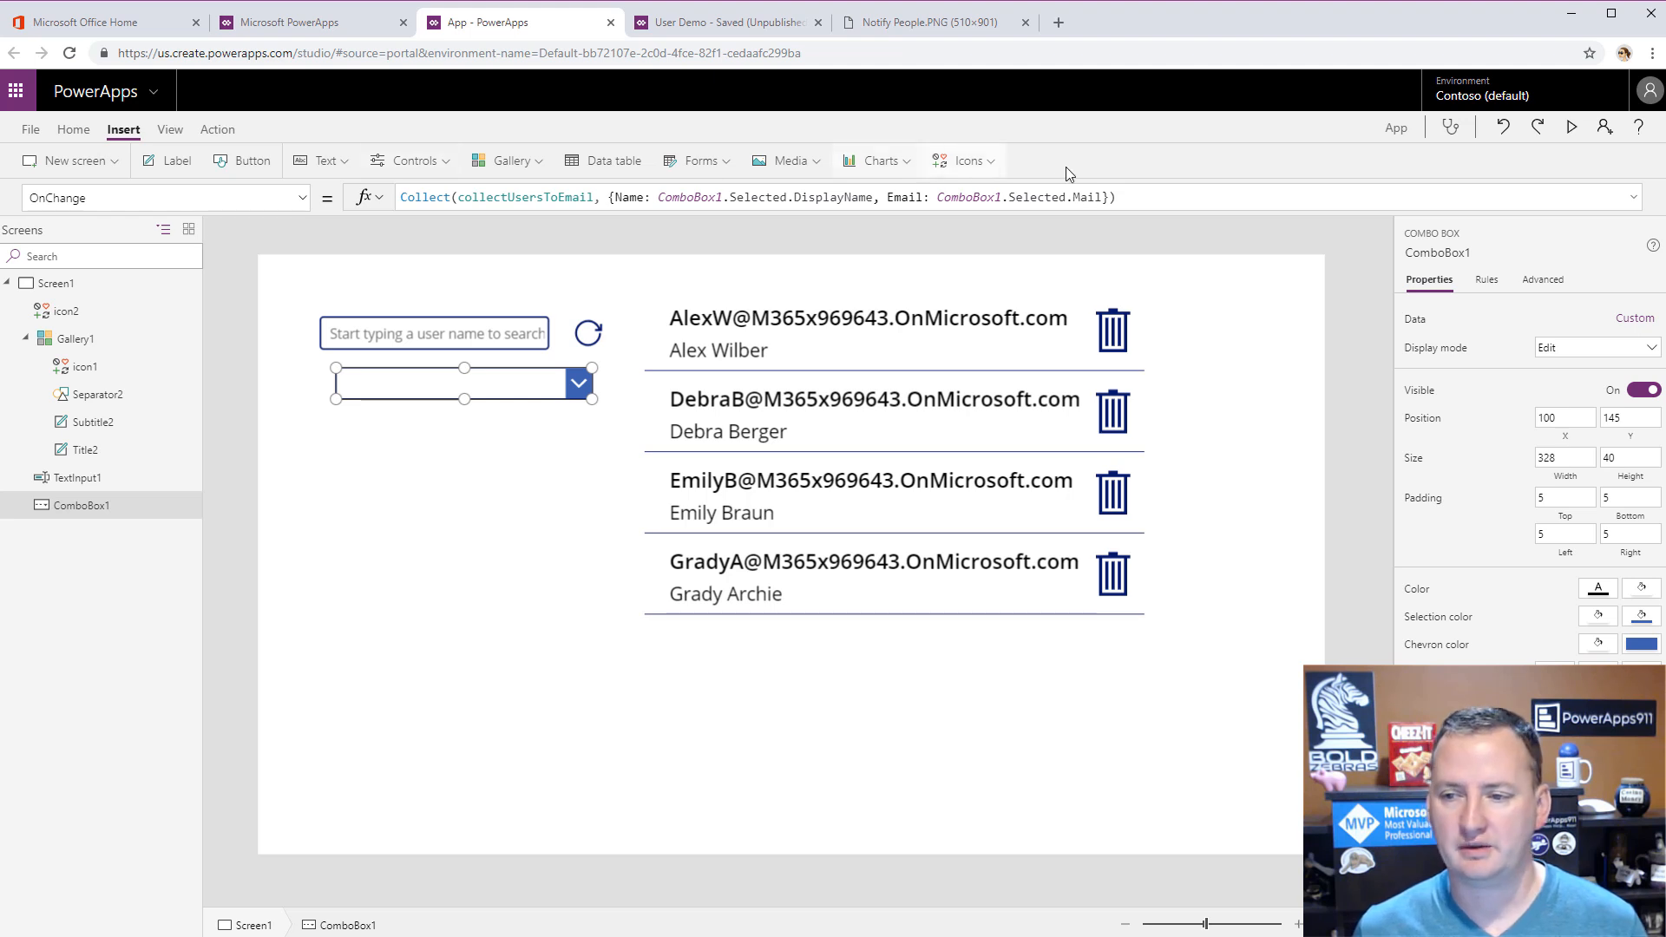
pyautogui.click(1169, 194)
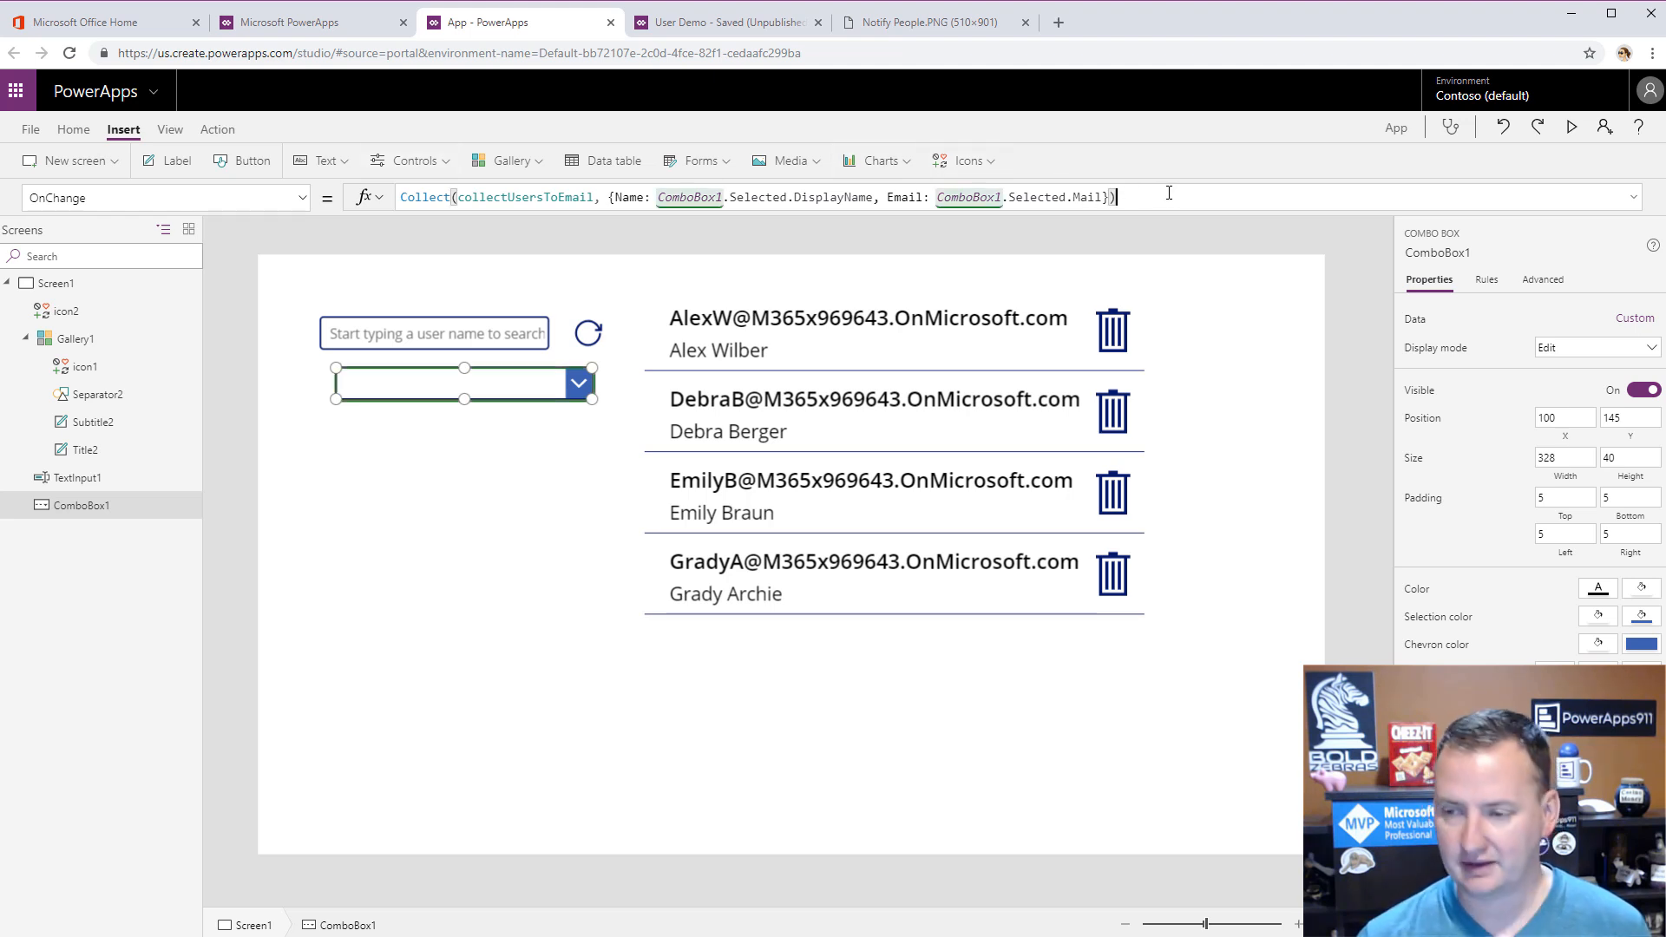
pyautogui.write(';')
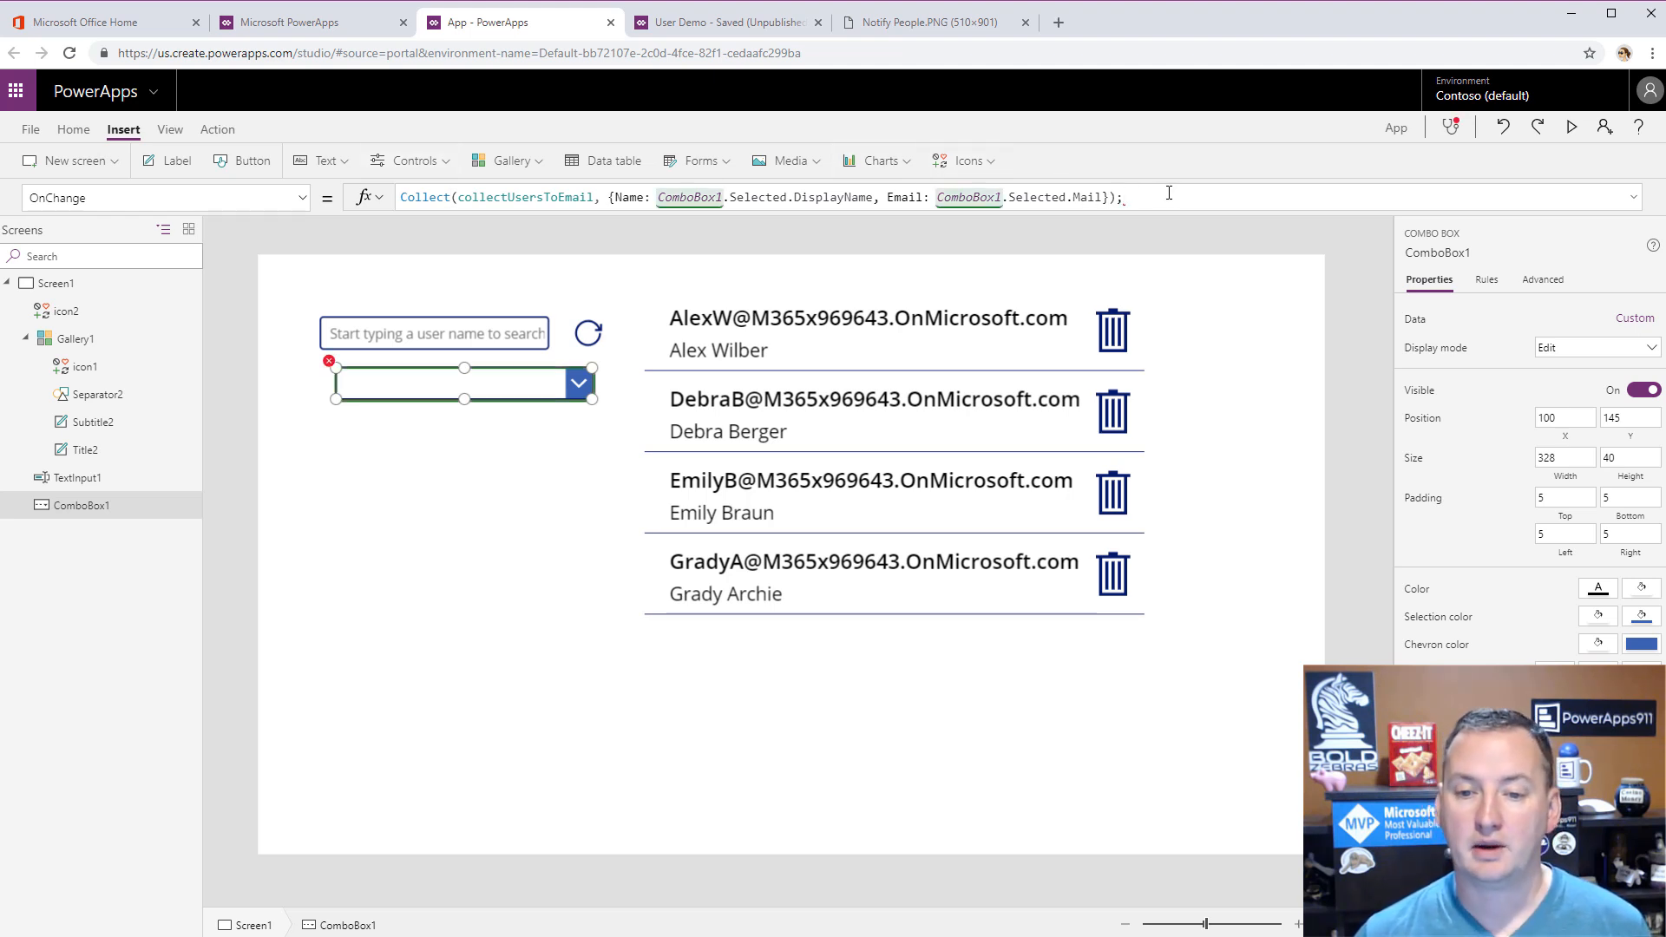
pyautogui.write('Sel')
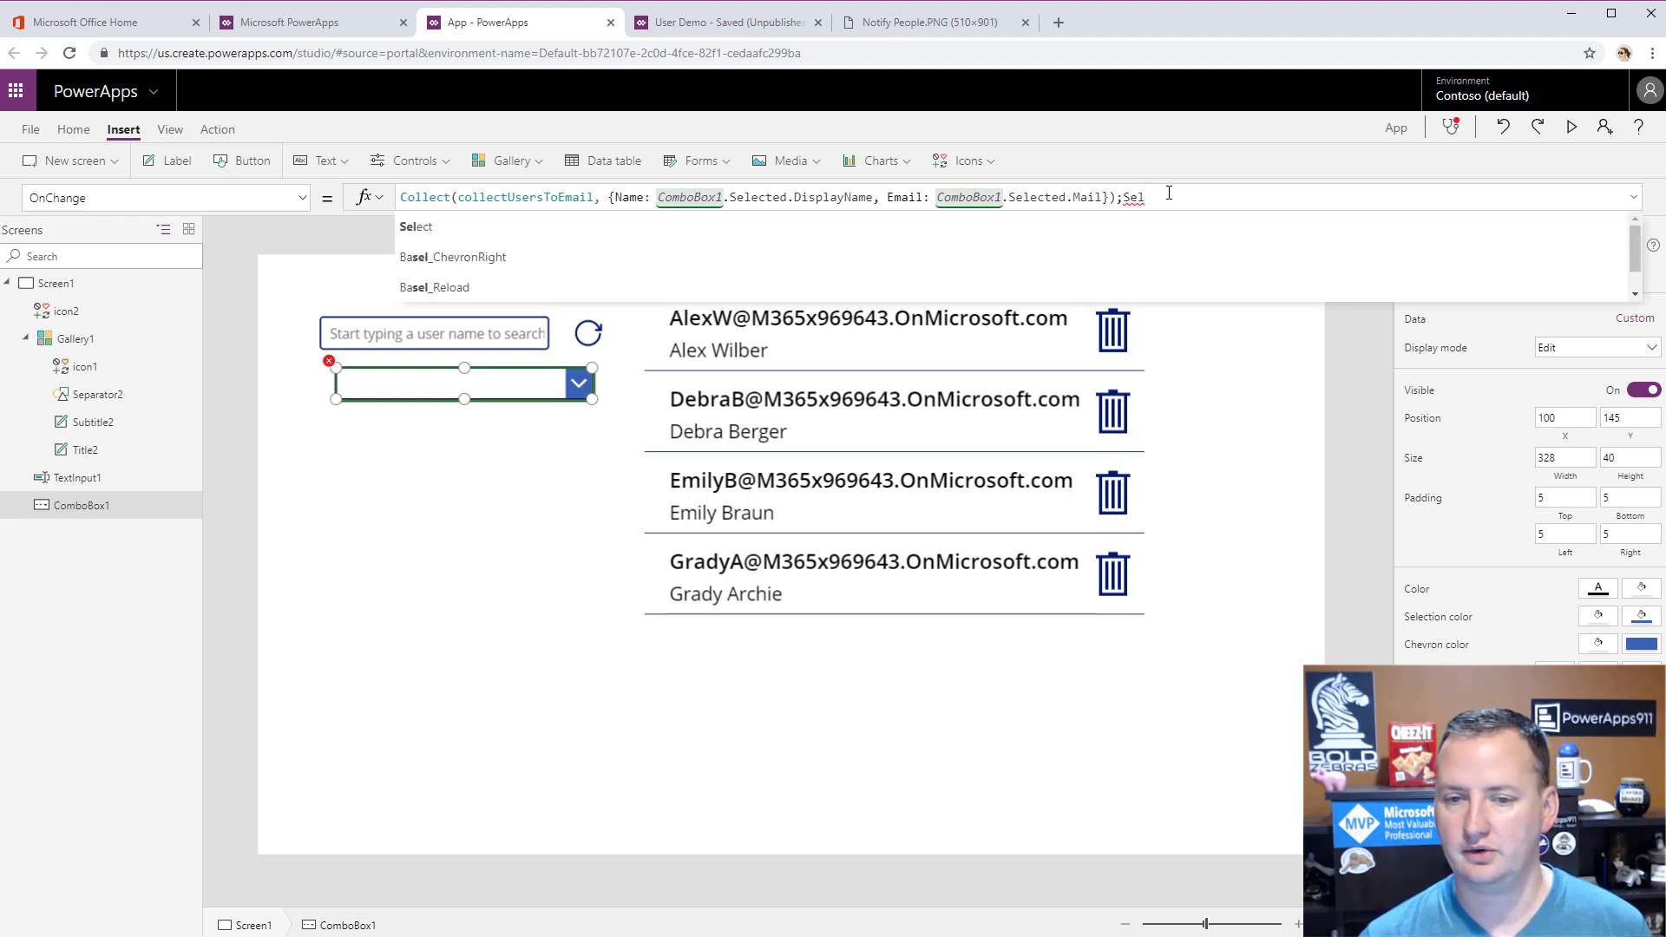
pyautogui.write('ect(')
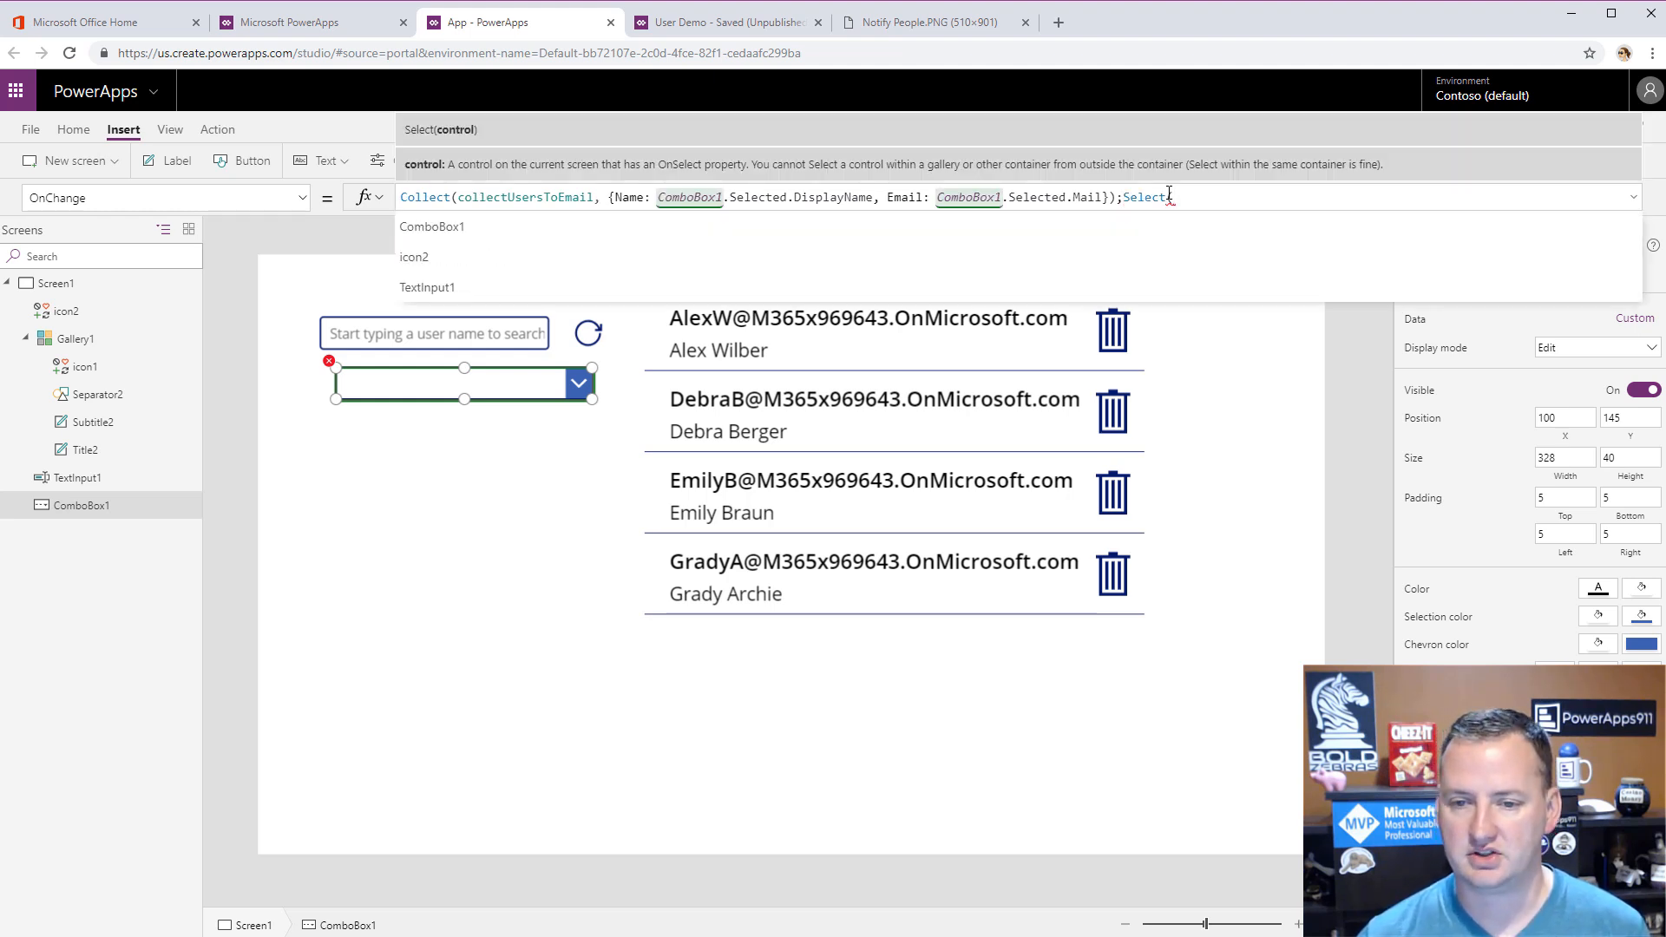
pyautogui.write('icon2')
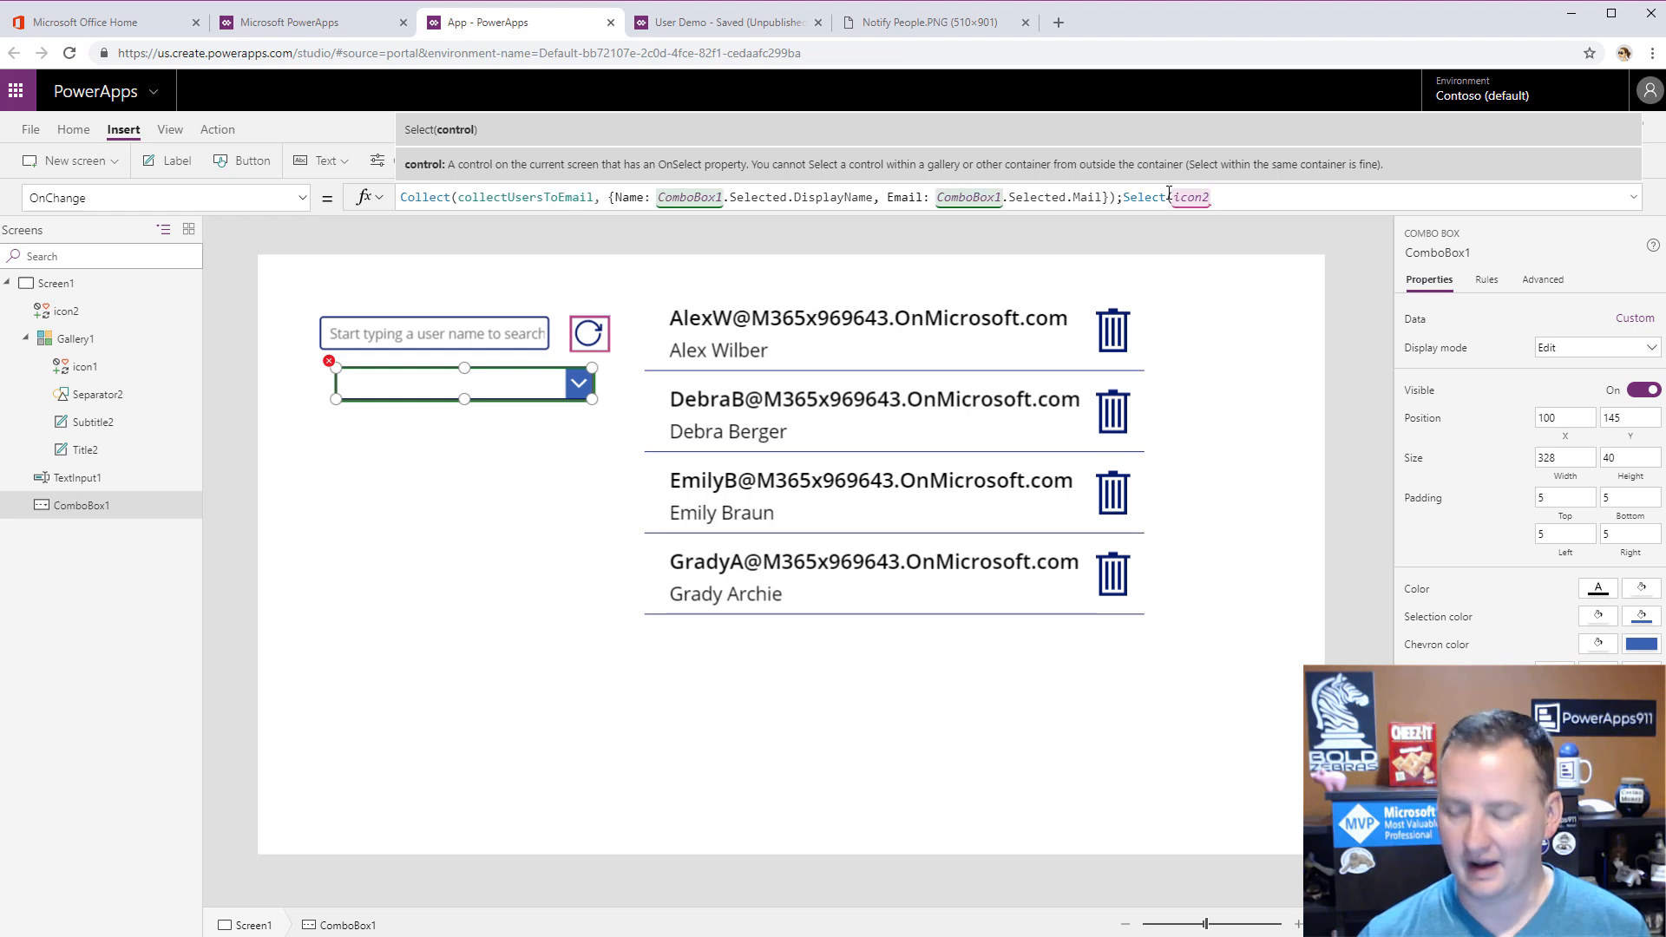
pyautogui.write(')')
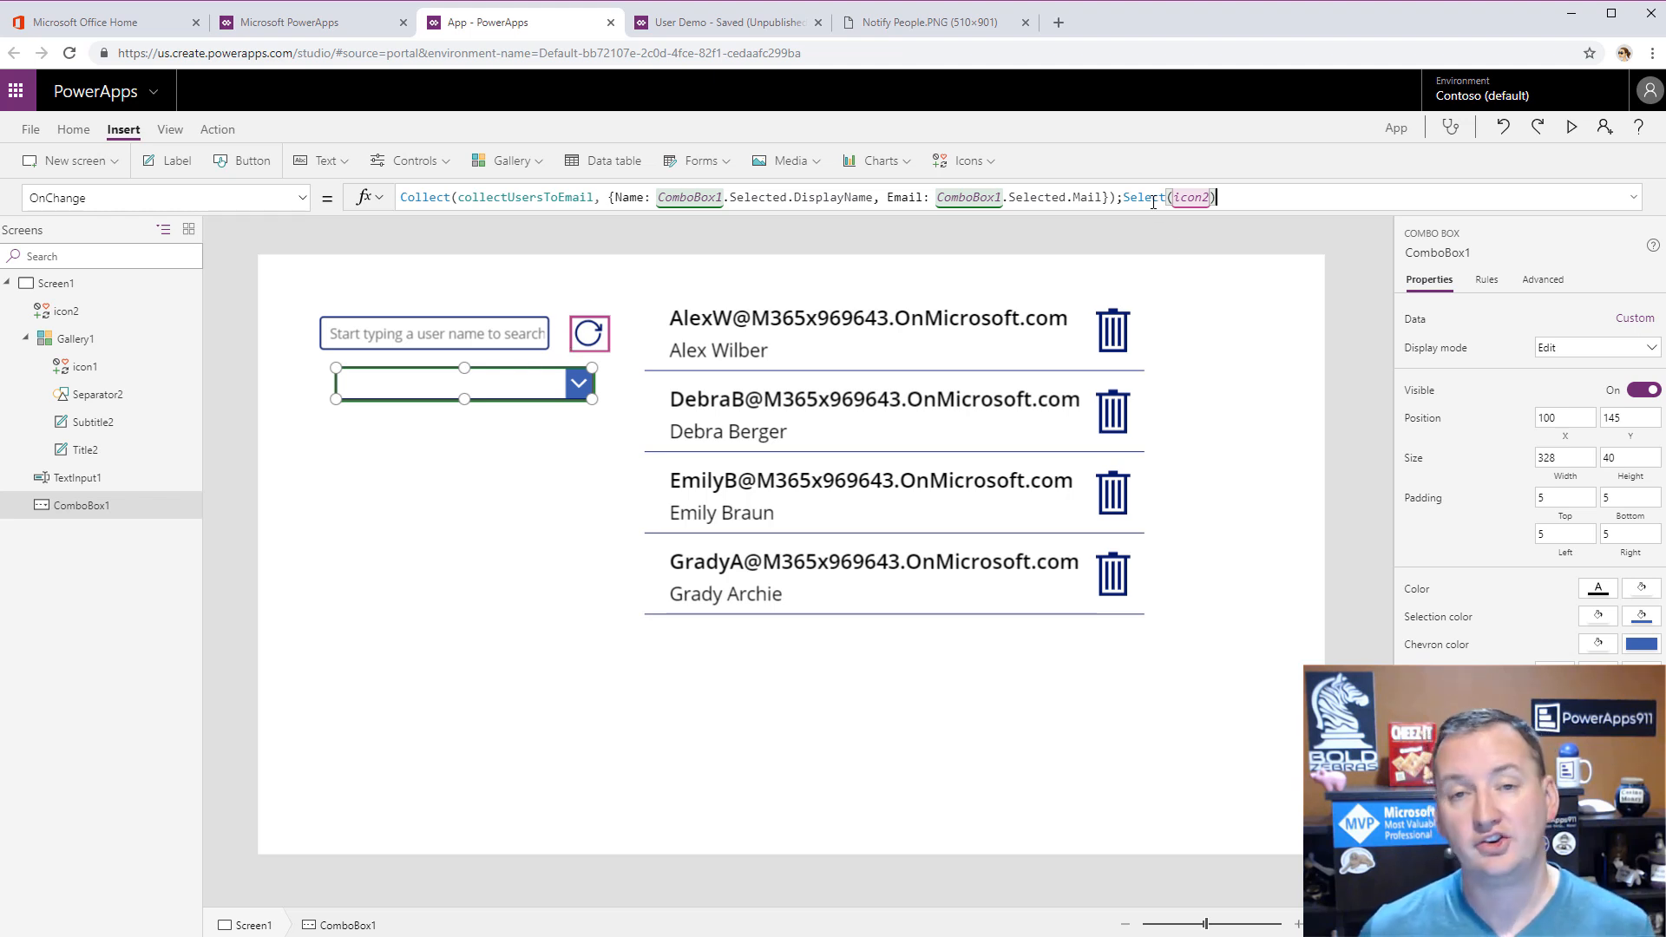
# - Preview the app, search for users with s, choose the second listed user in the combo box, and exit the preview
pyautogui.click(1572, 127)
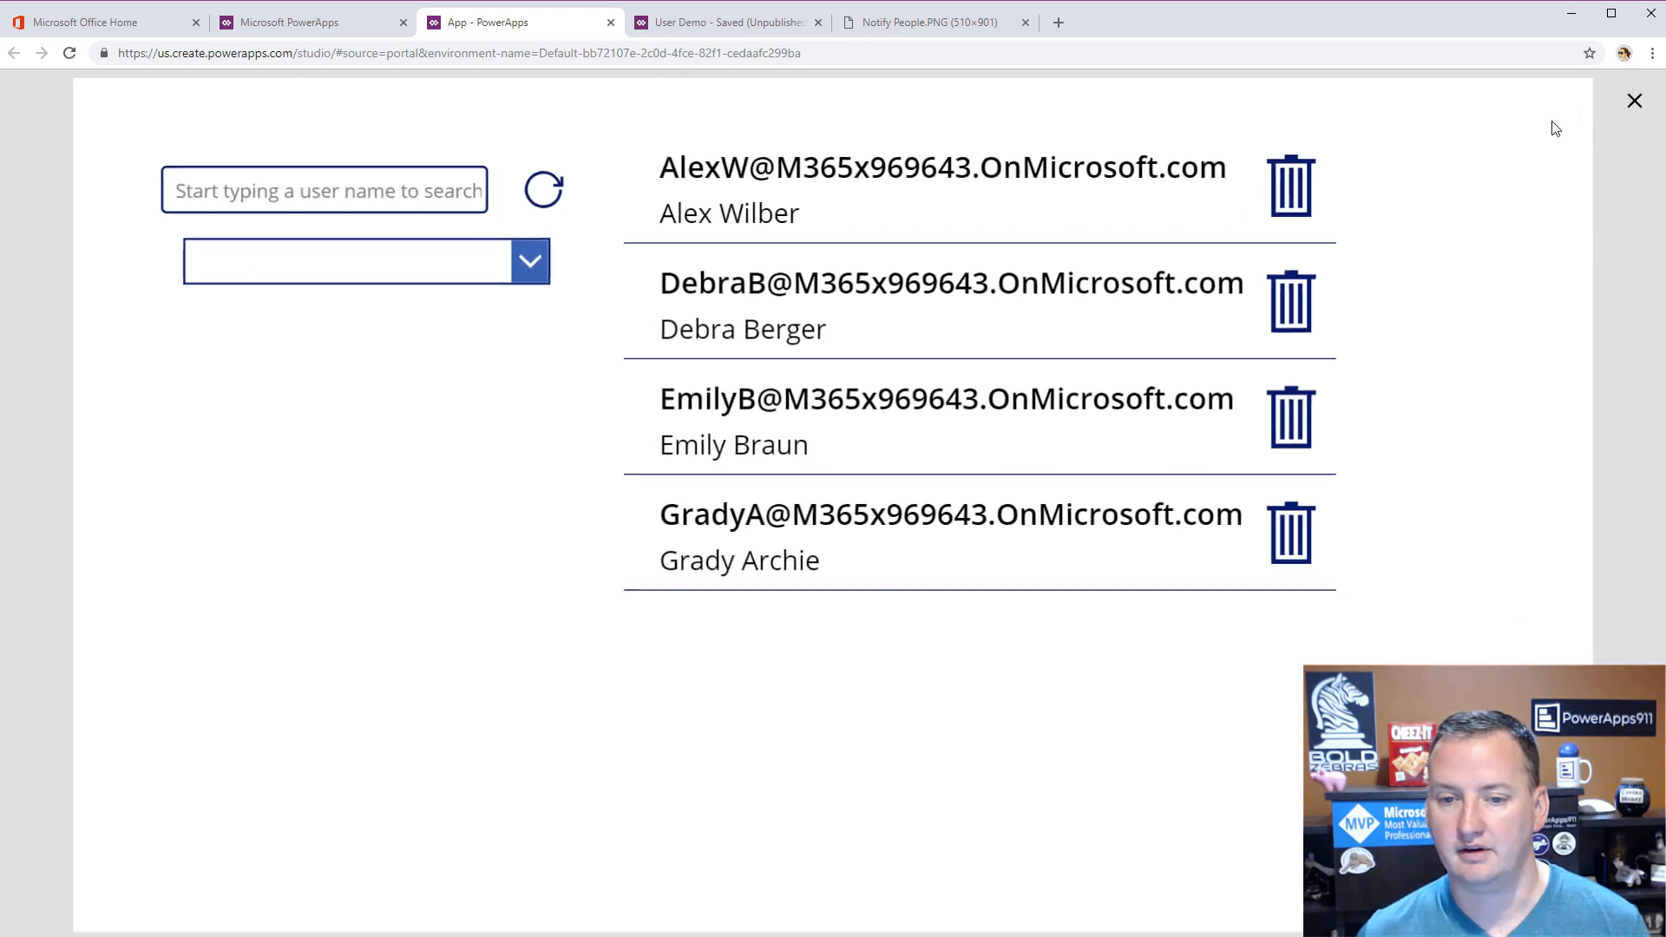
pyautogui.click(285, 178)
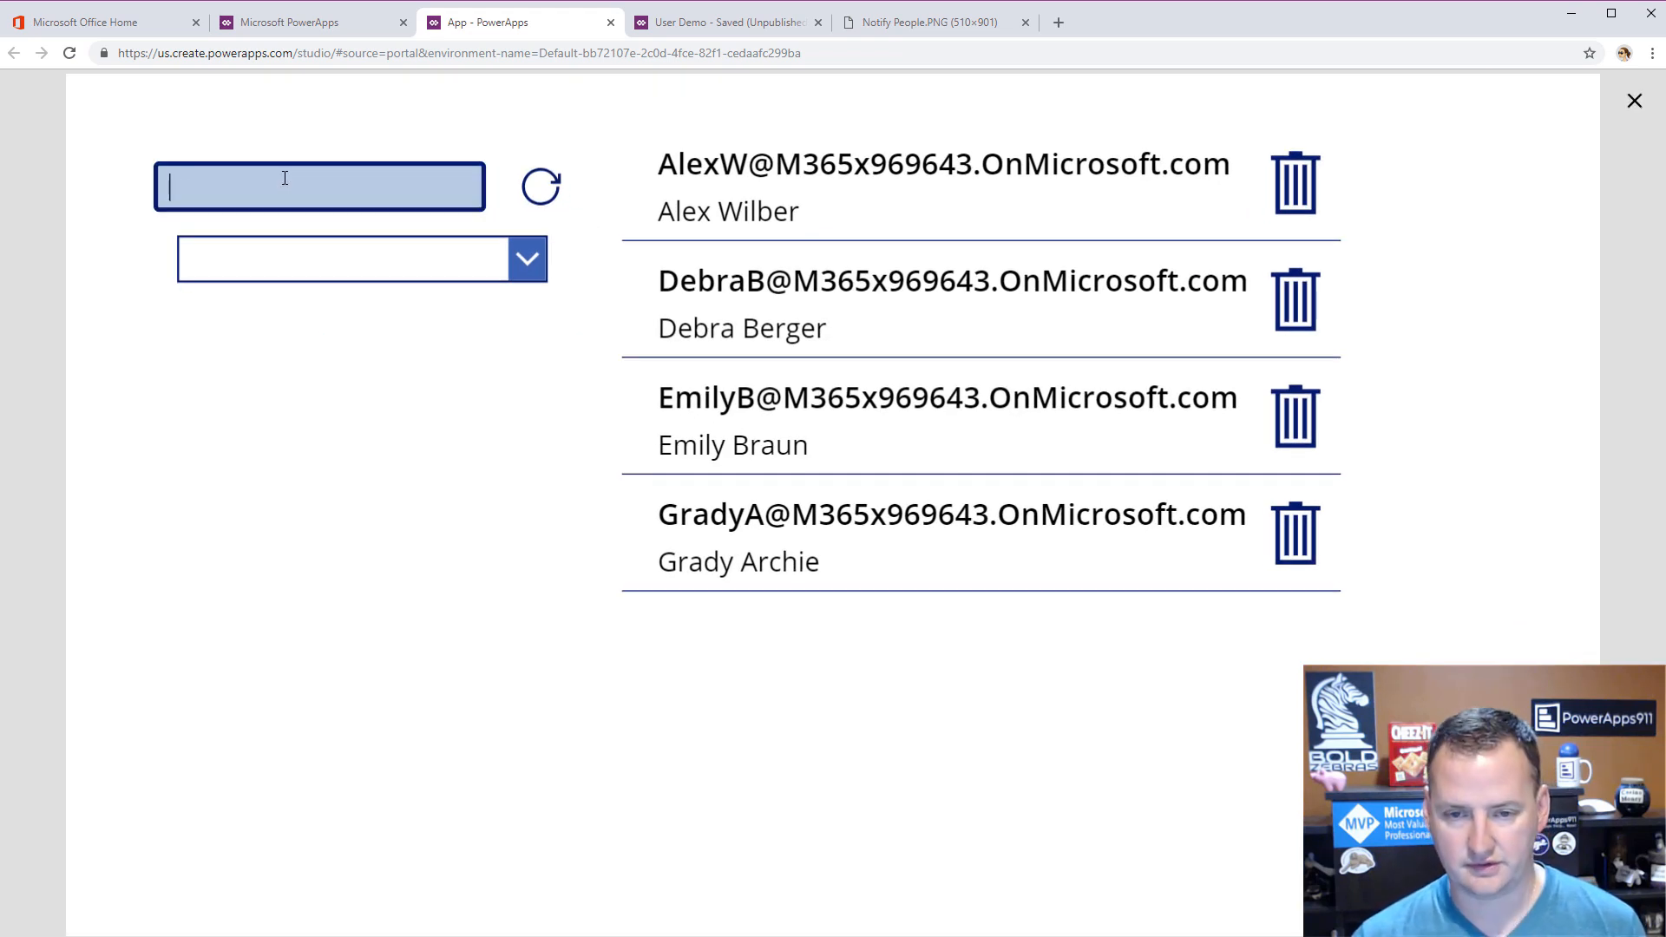
pyautogui.write('s')
pyautogui.click(519, 267)
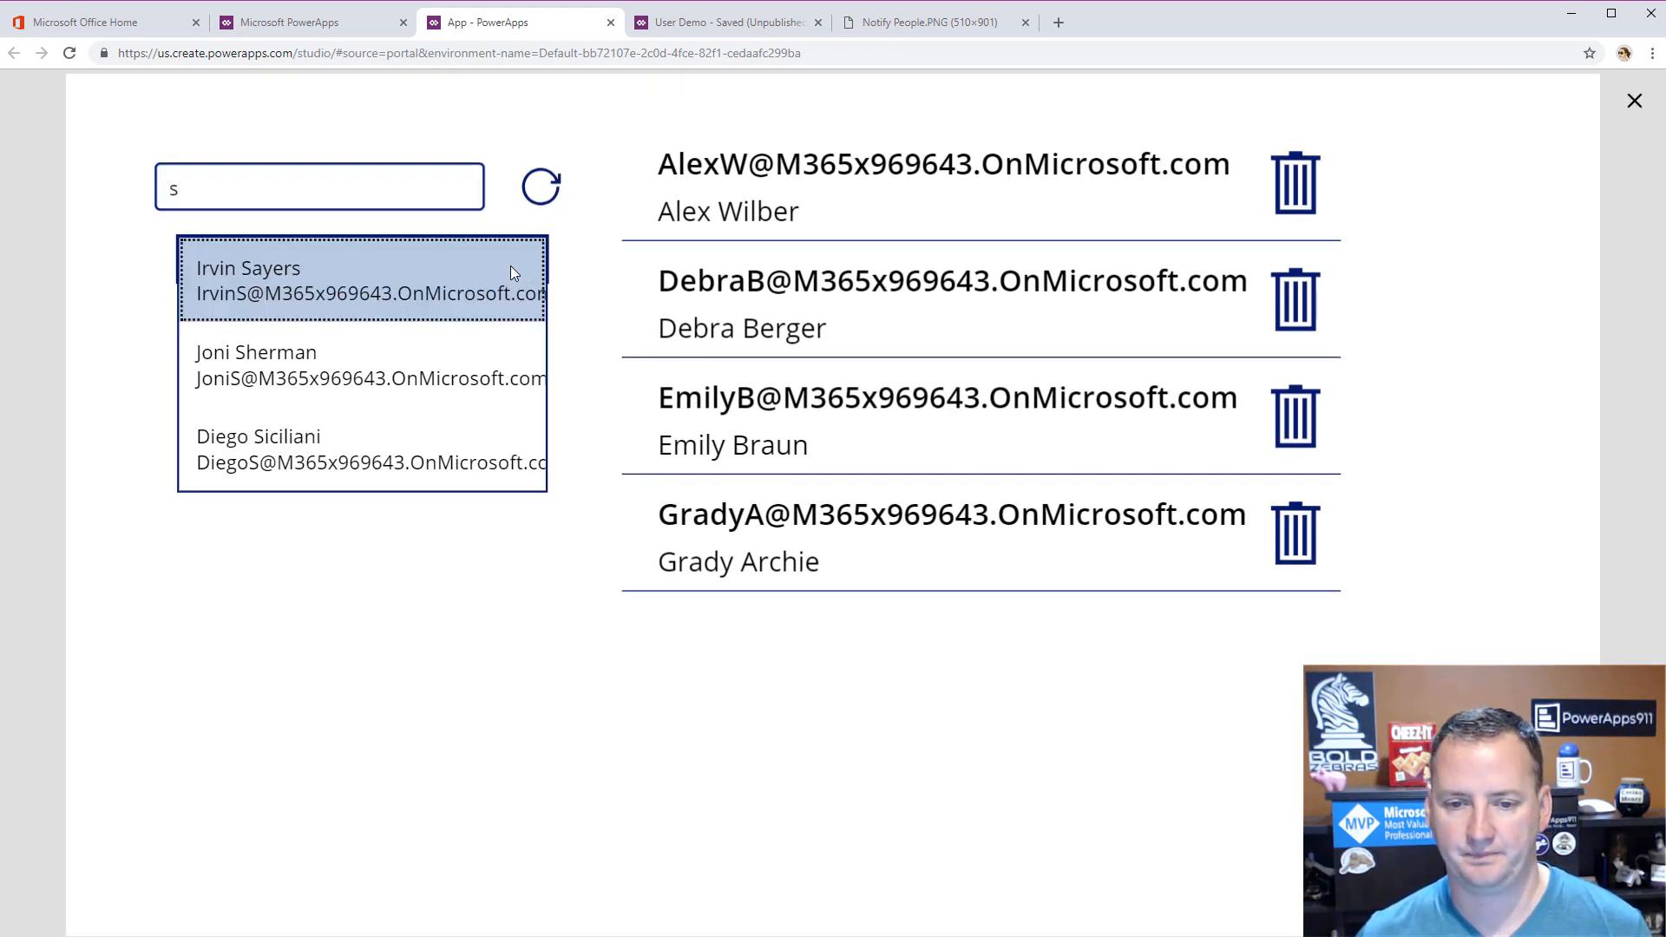
pyautogui.click(277, 364)
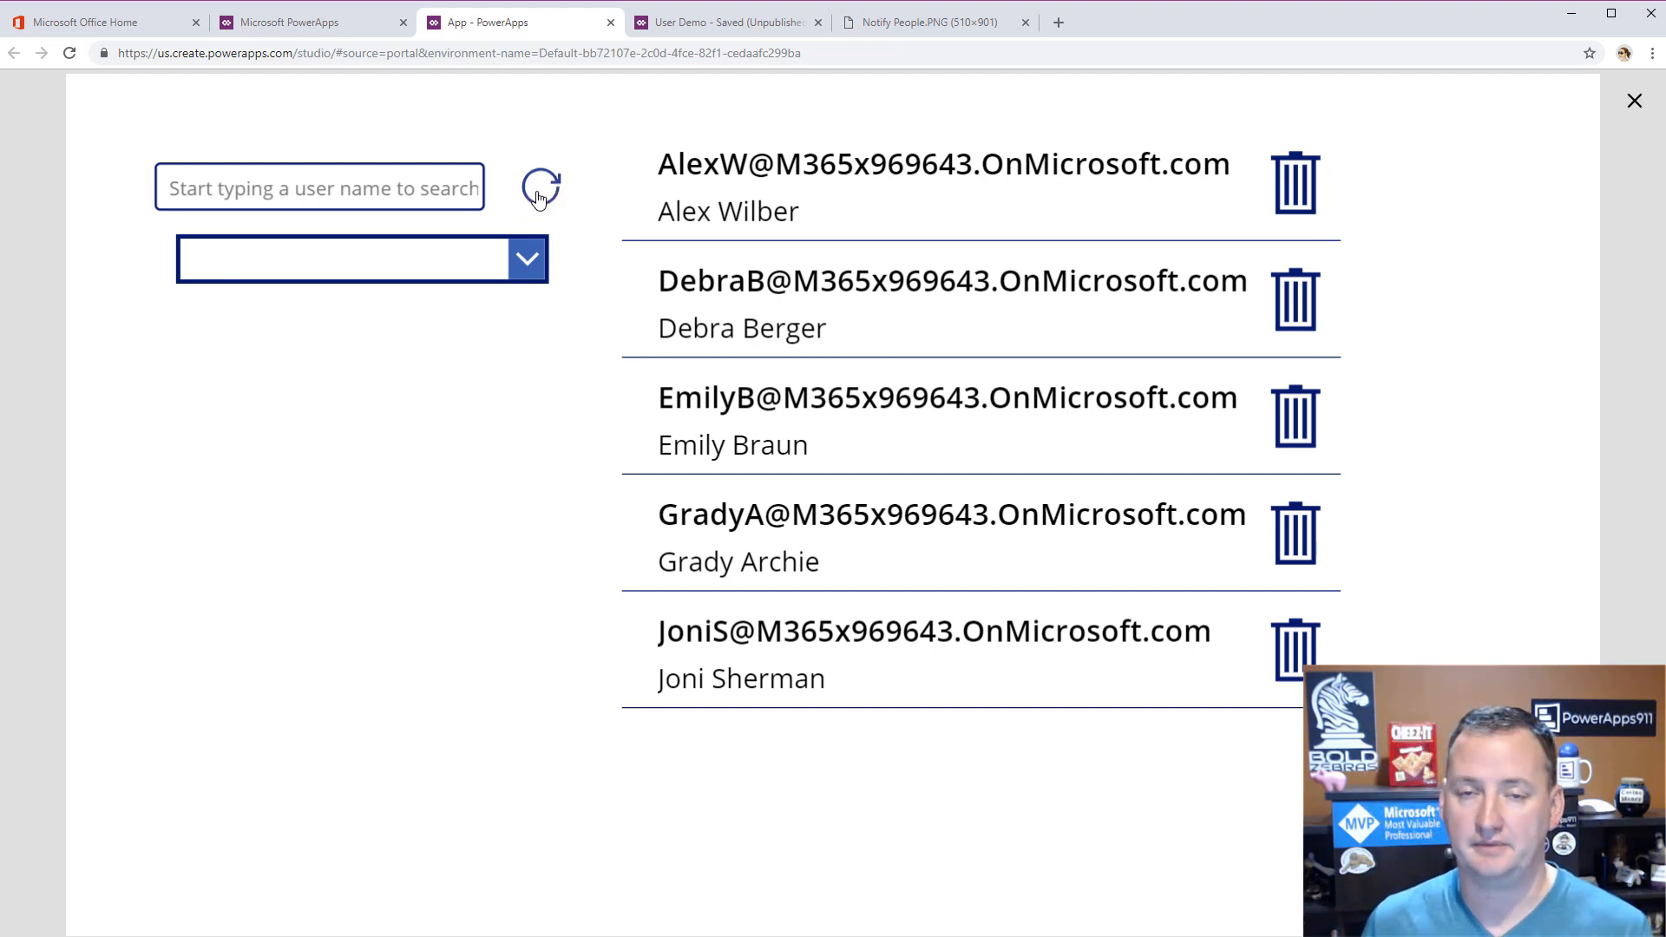
pyautogui.click(1635, 100)
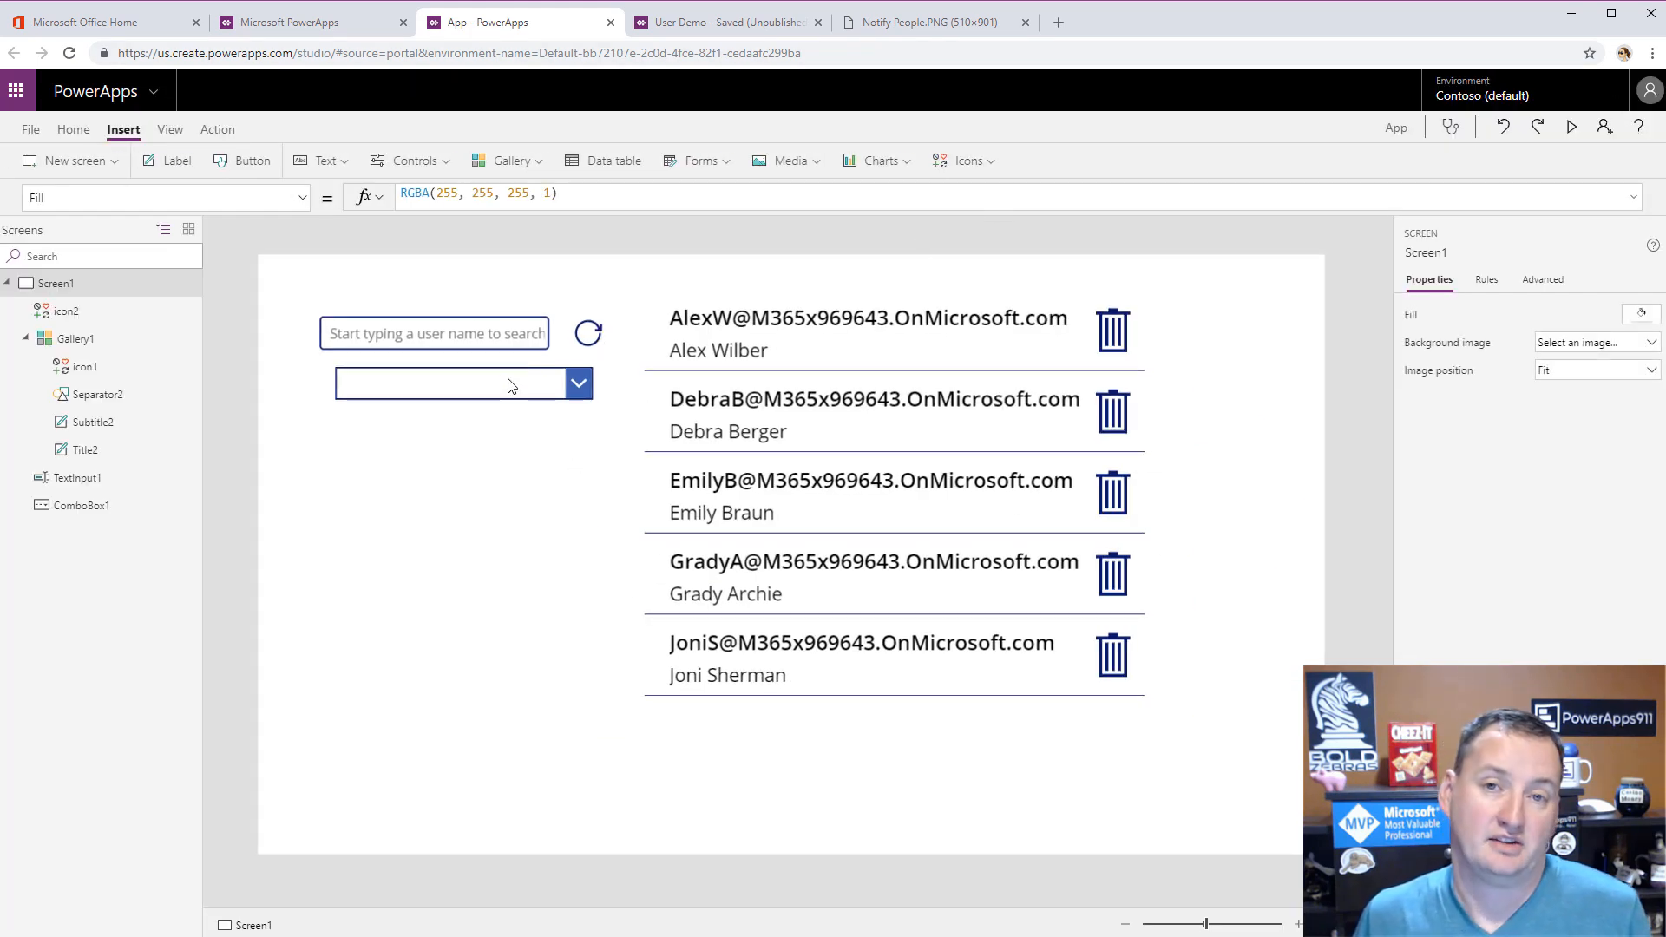
# - Move the Reload icon's Reset(ComboBox1);Reset(TextInput1) formula into the combo box's OnChange in place of Select(icon2), and delete the Reload icon
pyautogui.click(590, 338)
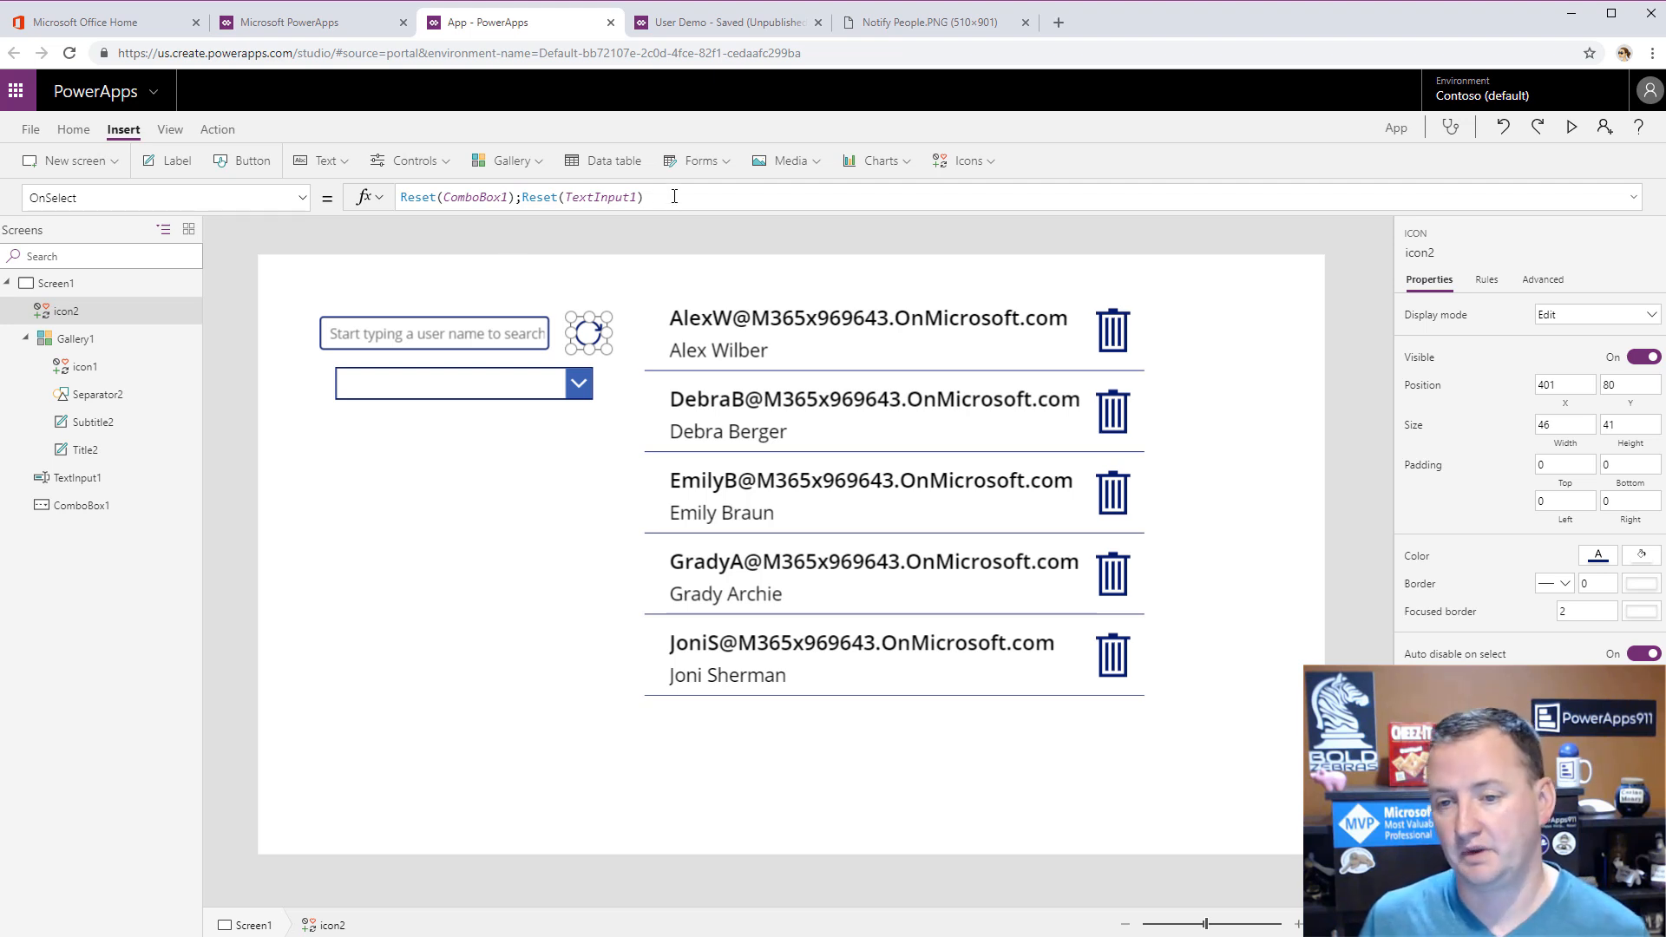
pyautogui.moveTo(674, 196); pyautogui.dragTo(373, 198)
pyautogui.hotkey('ctrl', 'c')
pyautogui.press('BackSpace')
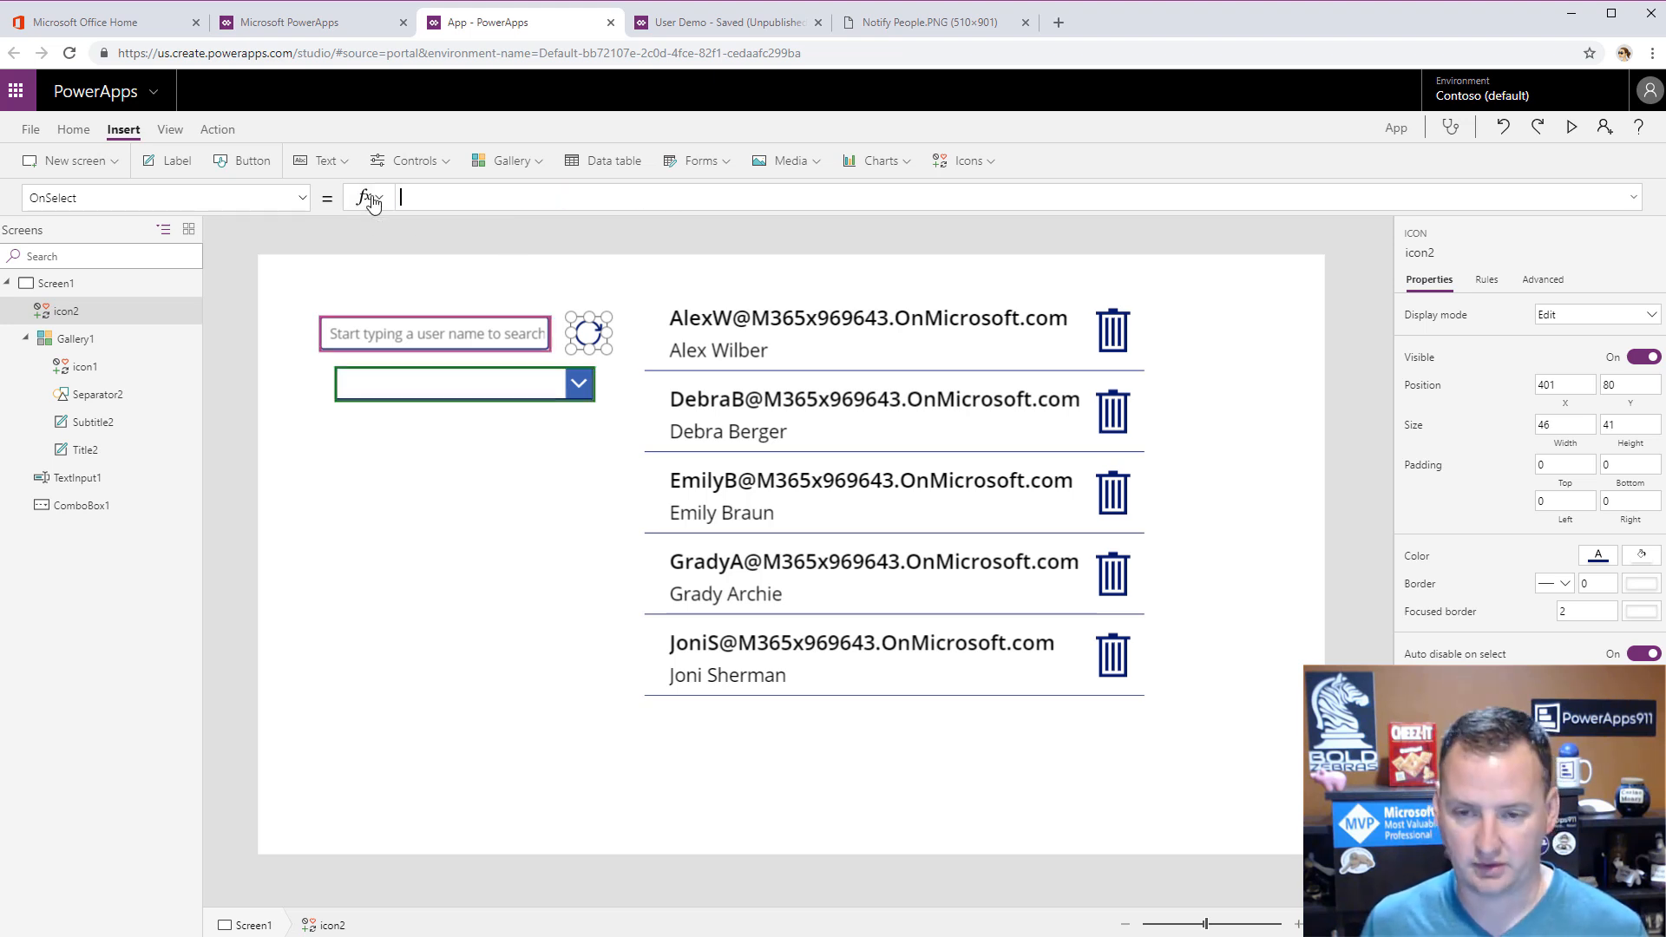
pyautogui.click(477, 384)
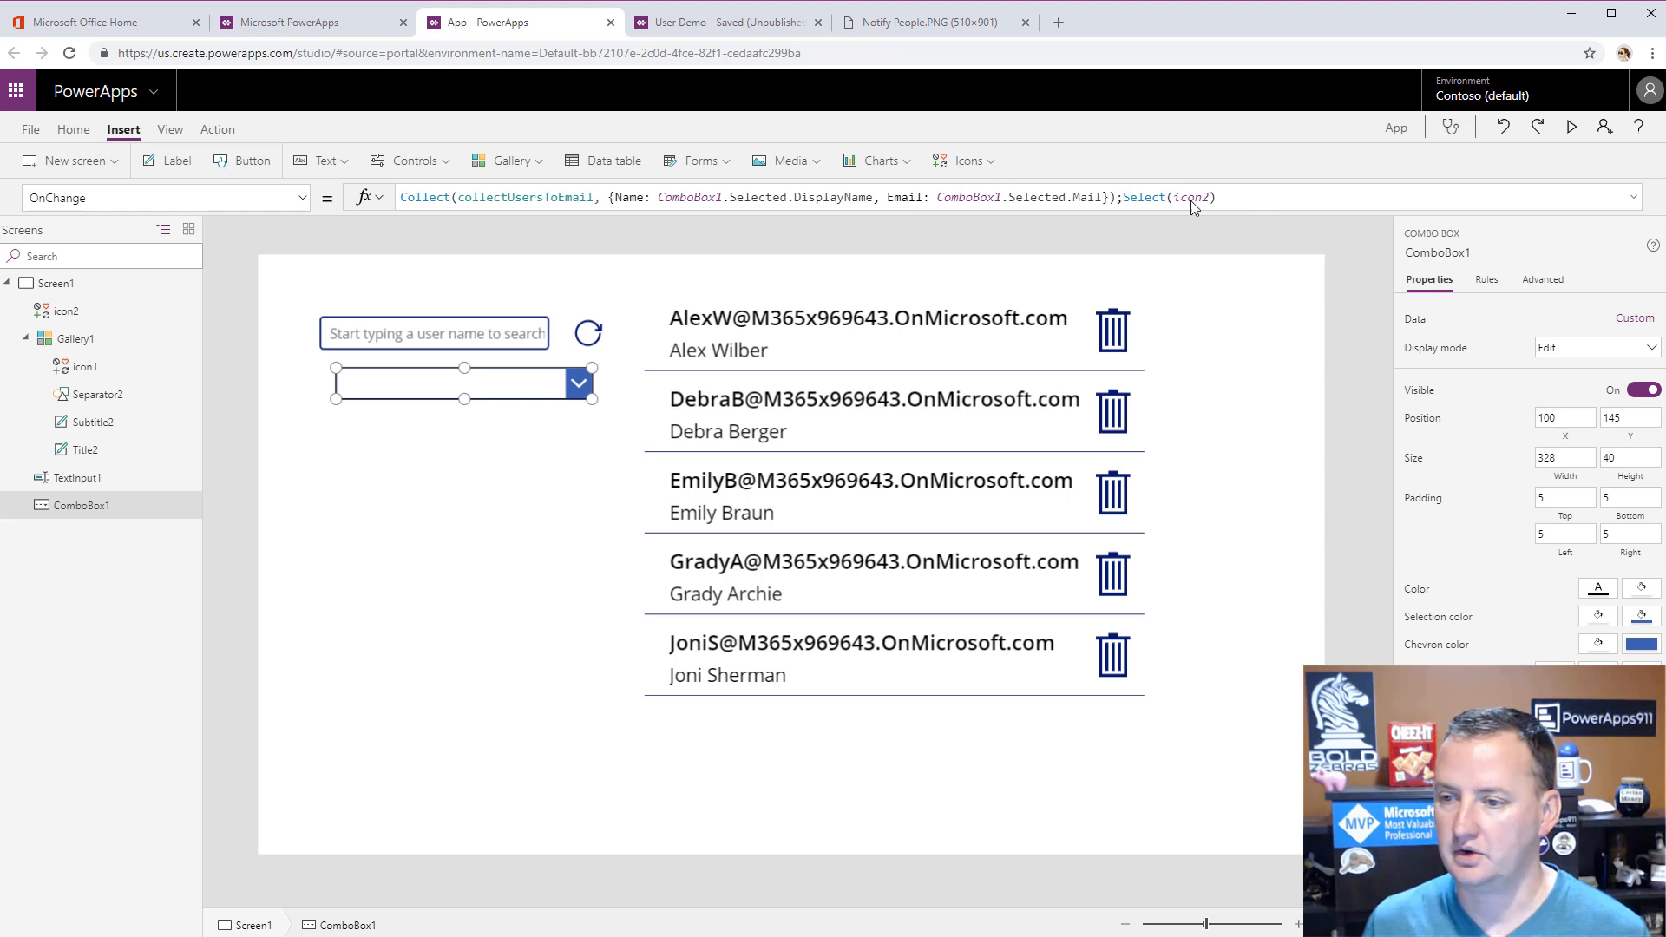
pyautogui.click(1192, 199)
pyautogui.moveTo(1123, 198); pyautogui.dragTo(1278, 198)
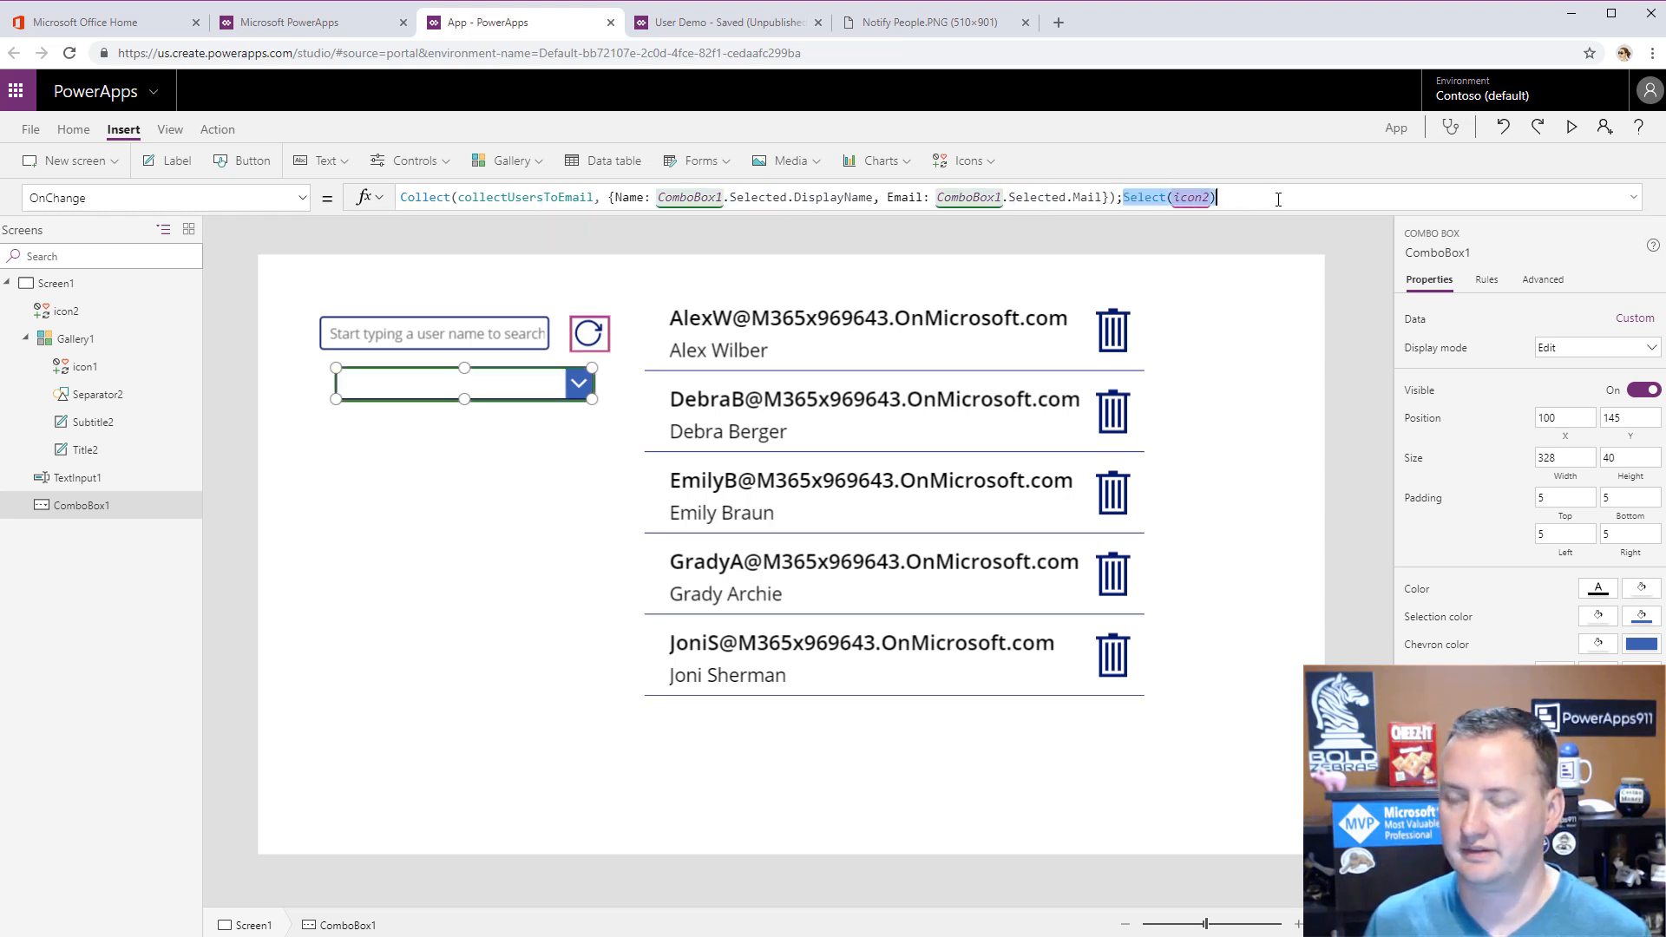
pyautogui.hotkey('ctrl', 'v')
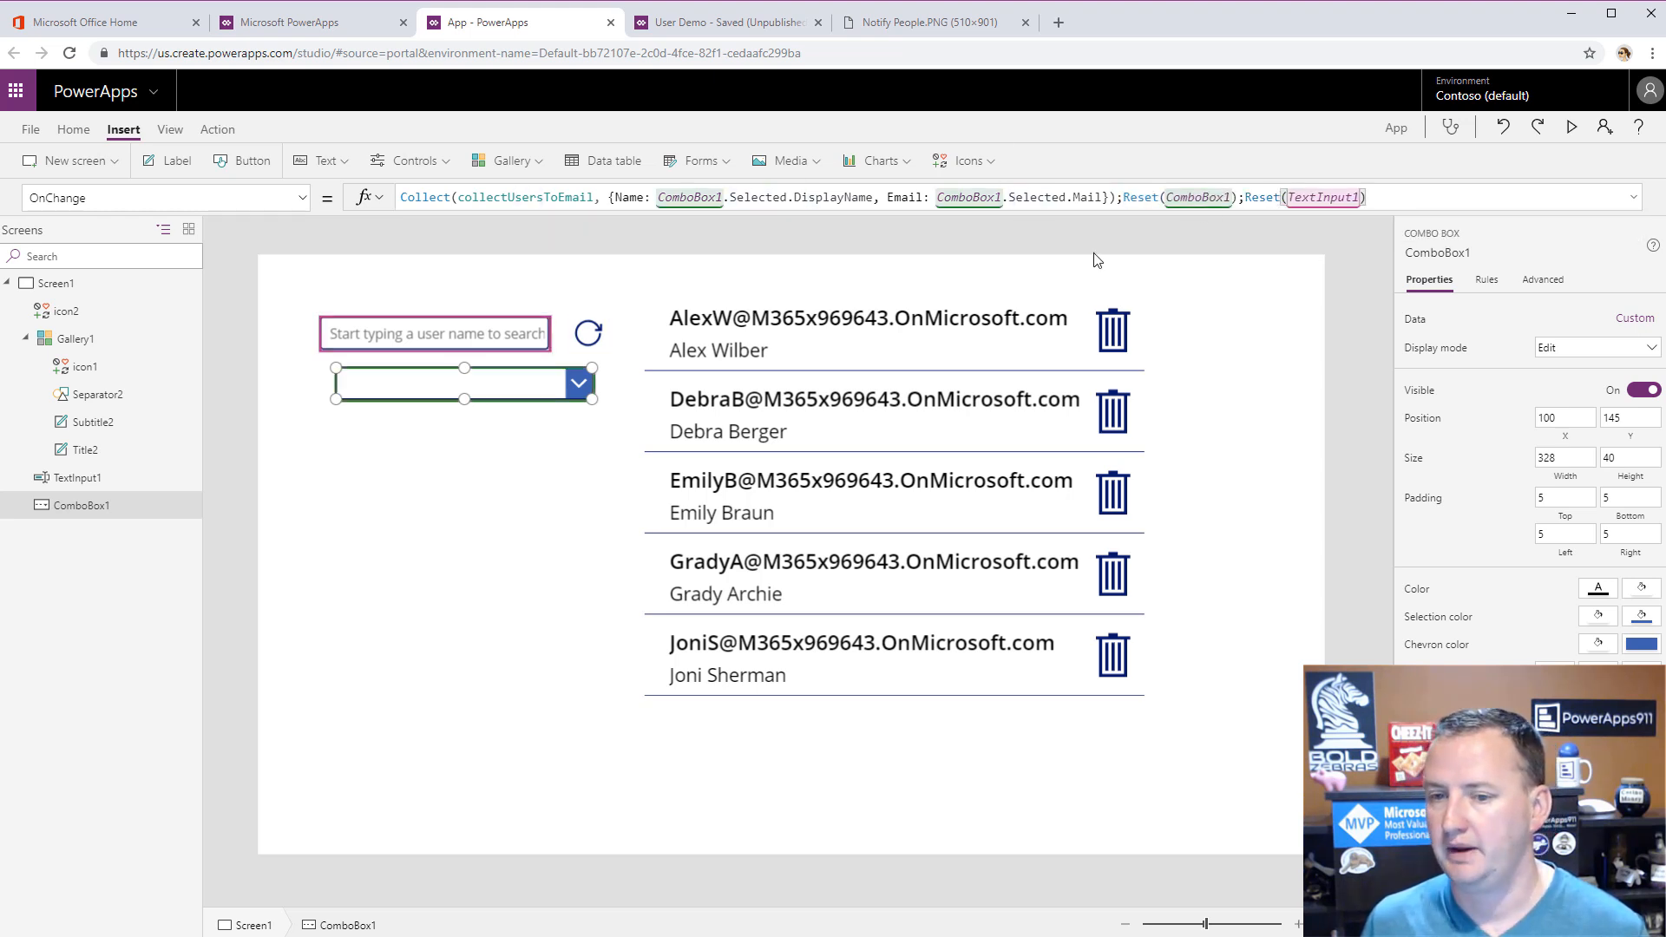
pyautogui.click(594, 335)
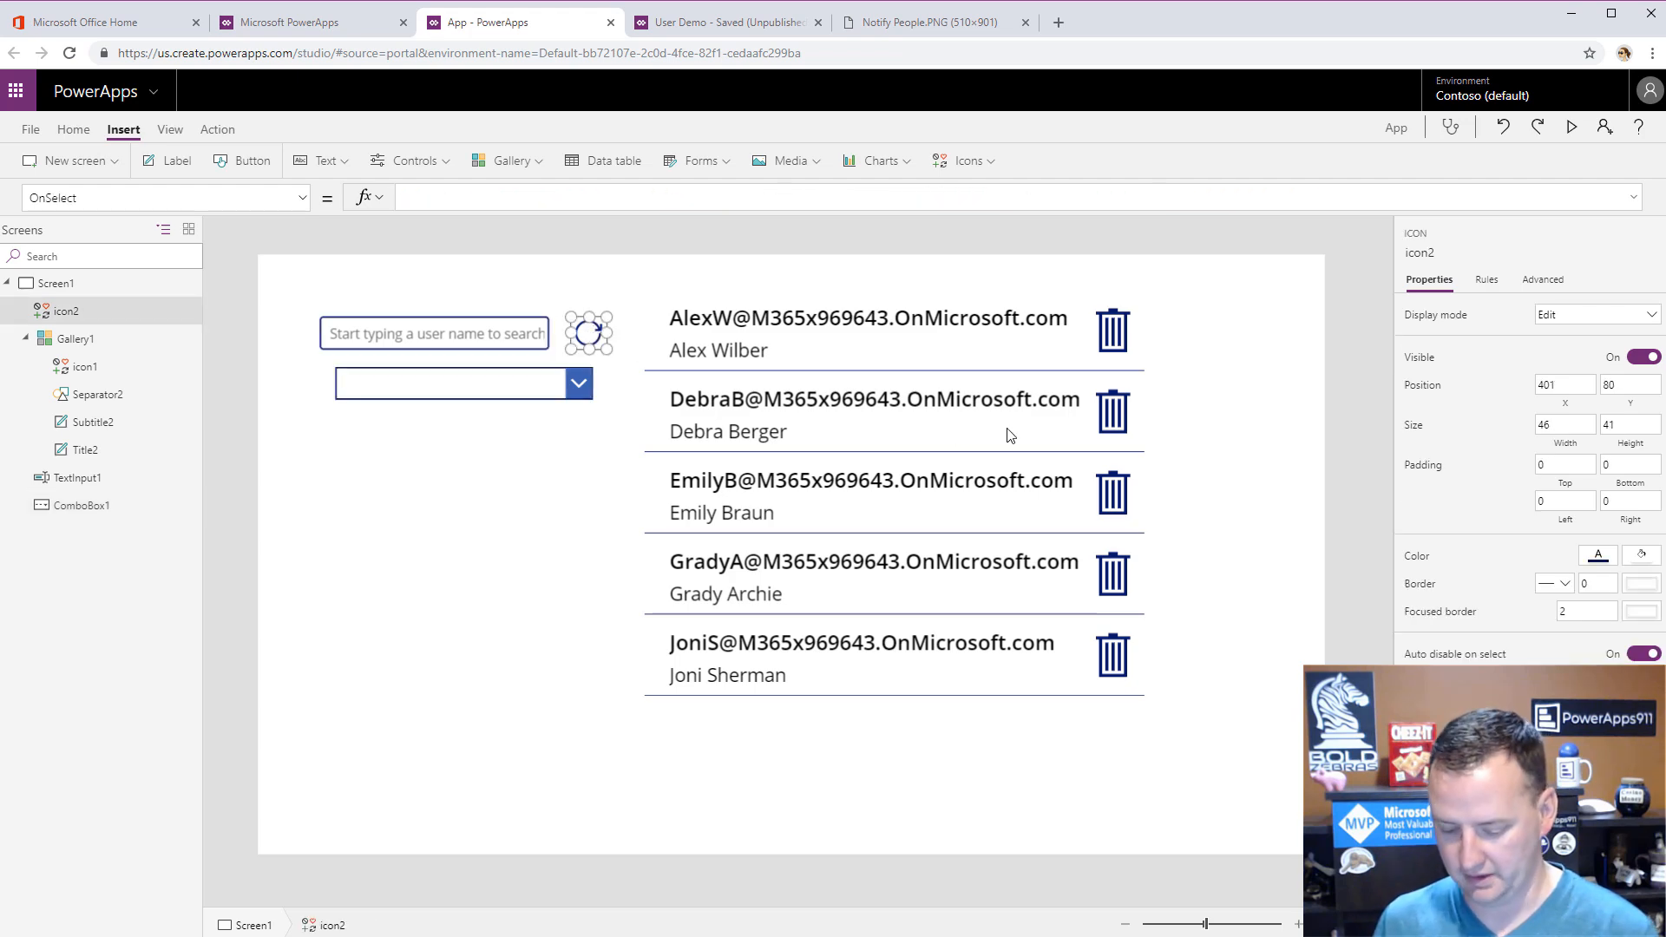
pyautogui.press('Delete')
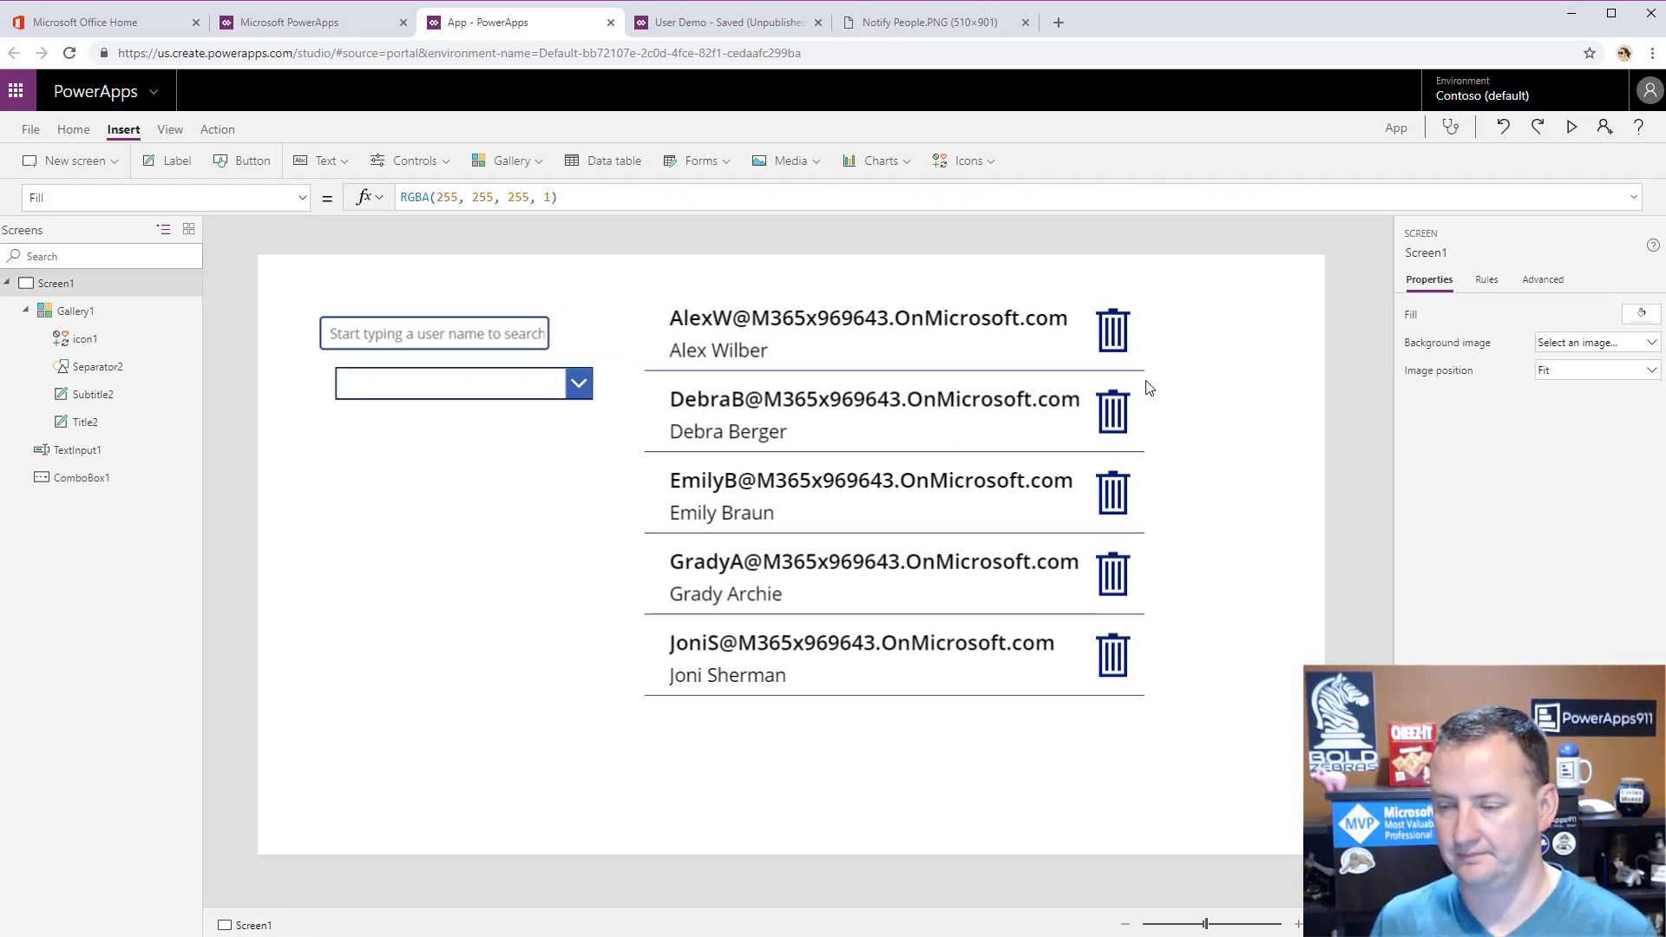
# - Preview the app, search for users with b, and choose the second listed user in the combo box
pyautogui.click(1573, 130)
pyautogui.click(356, 194)
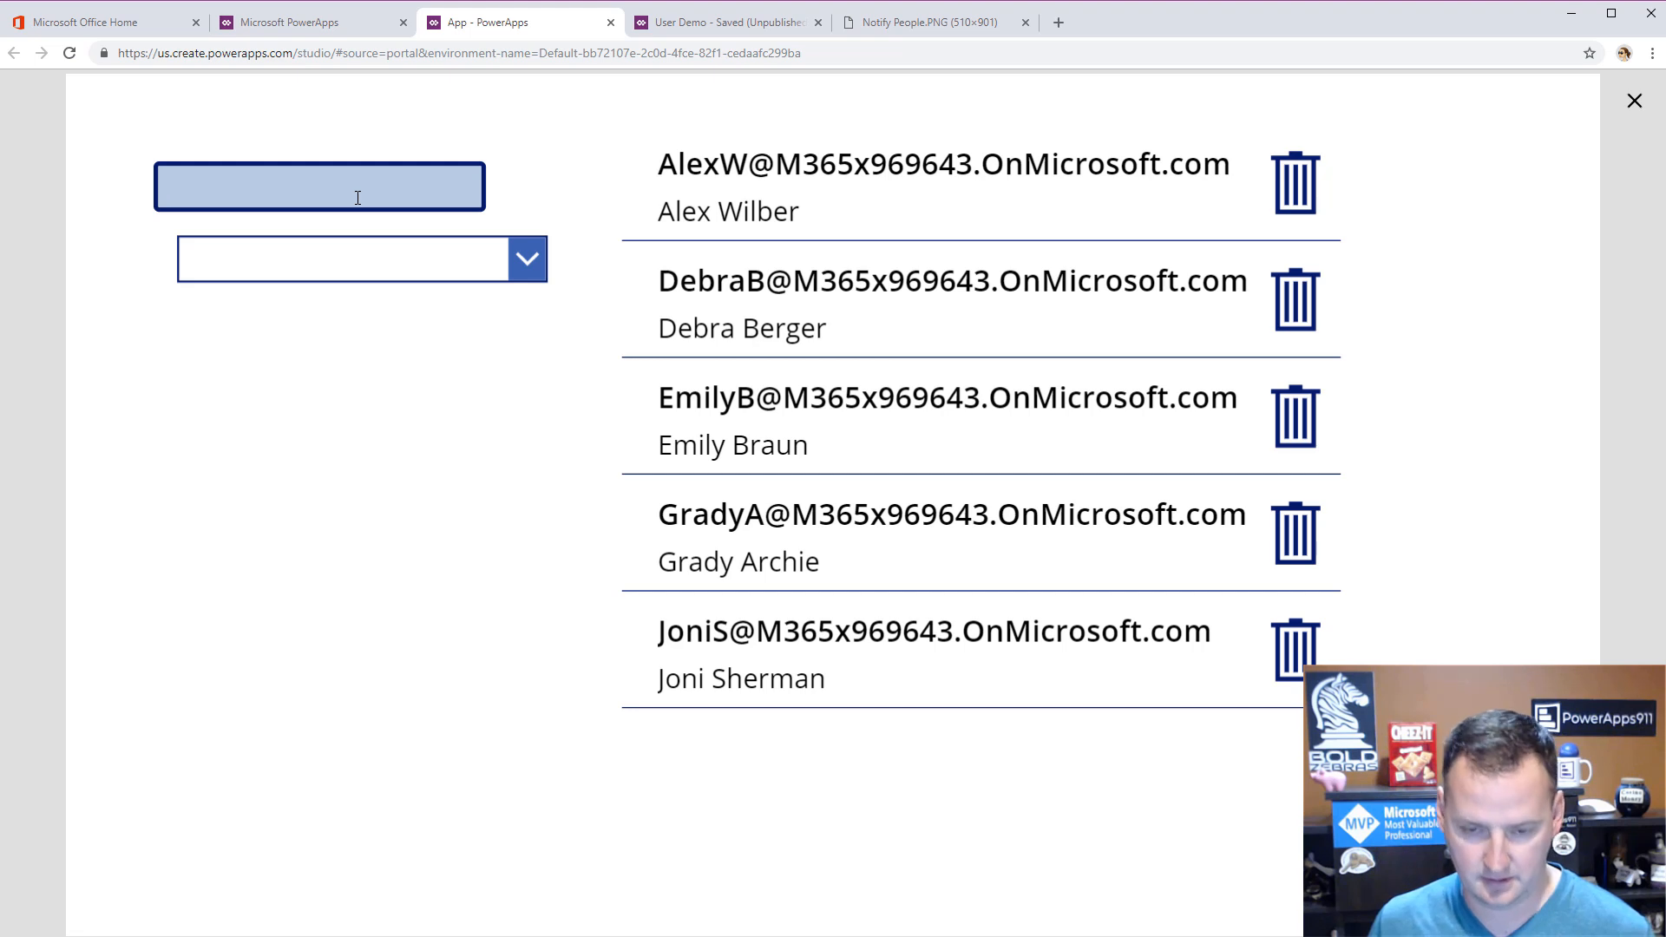
pyautogui.write('b')
pyautogui.click(434, 264)
pyautogui.click(373, 354)
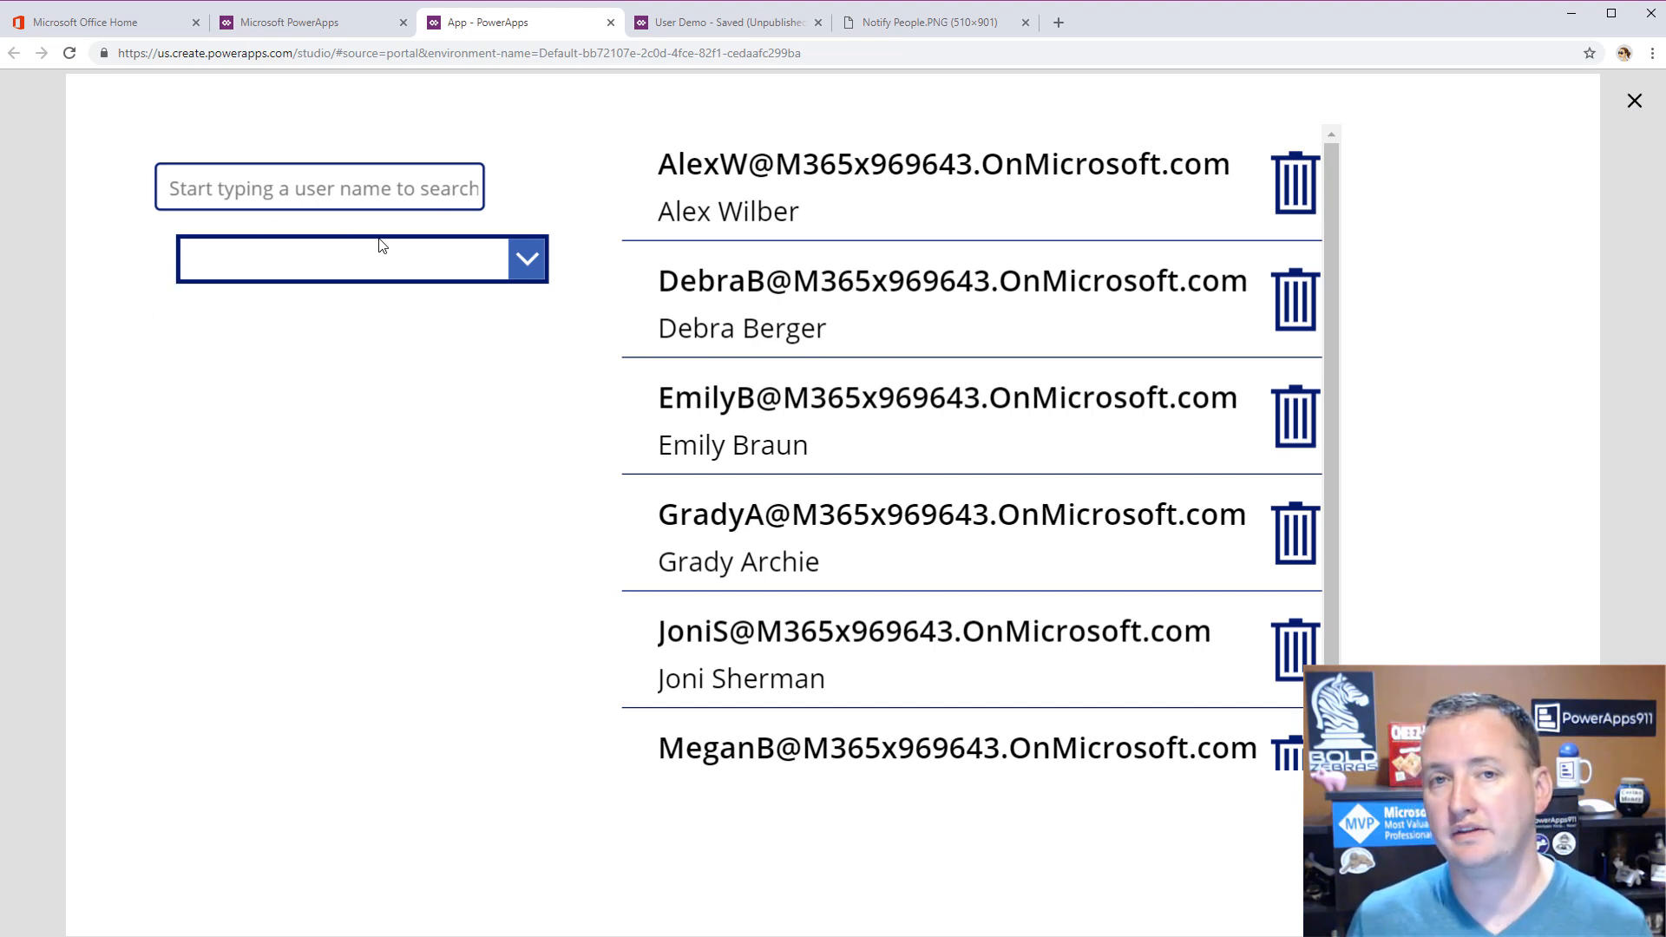
# - Open the combo box's user list while the search field is empty, and exit the preview
pyautogui.click(525, 259)
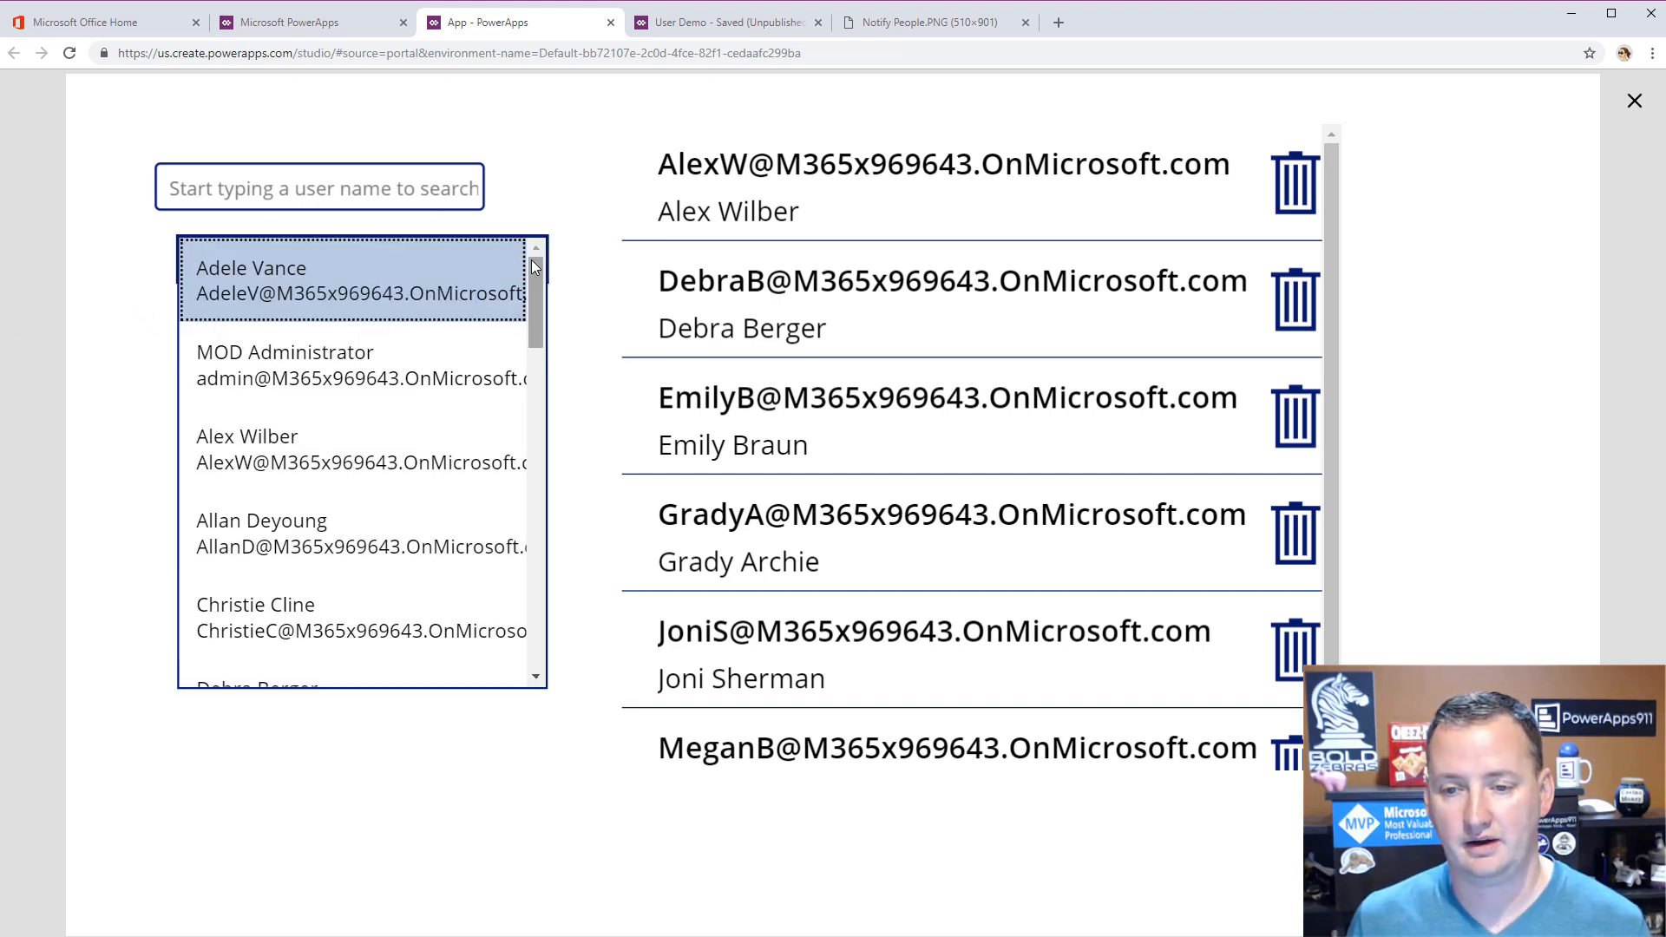
pyautogui.click(535, 260)
pyautogui.click(537, 255)
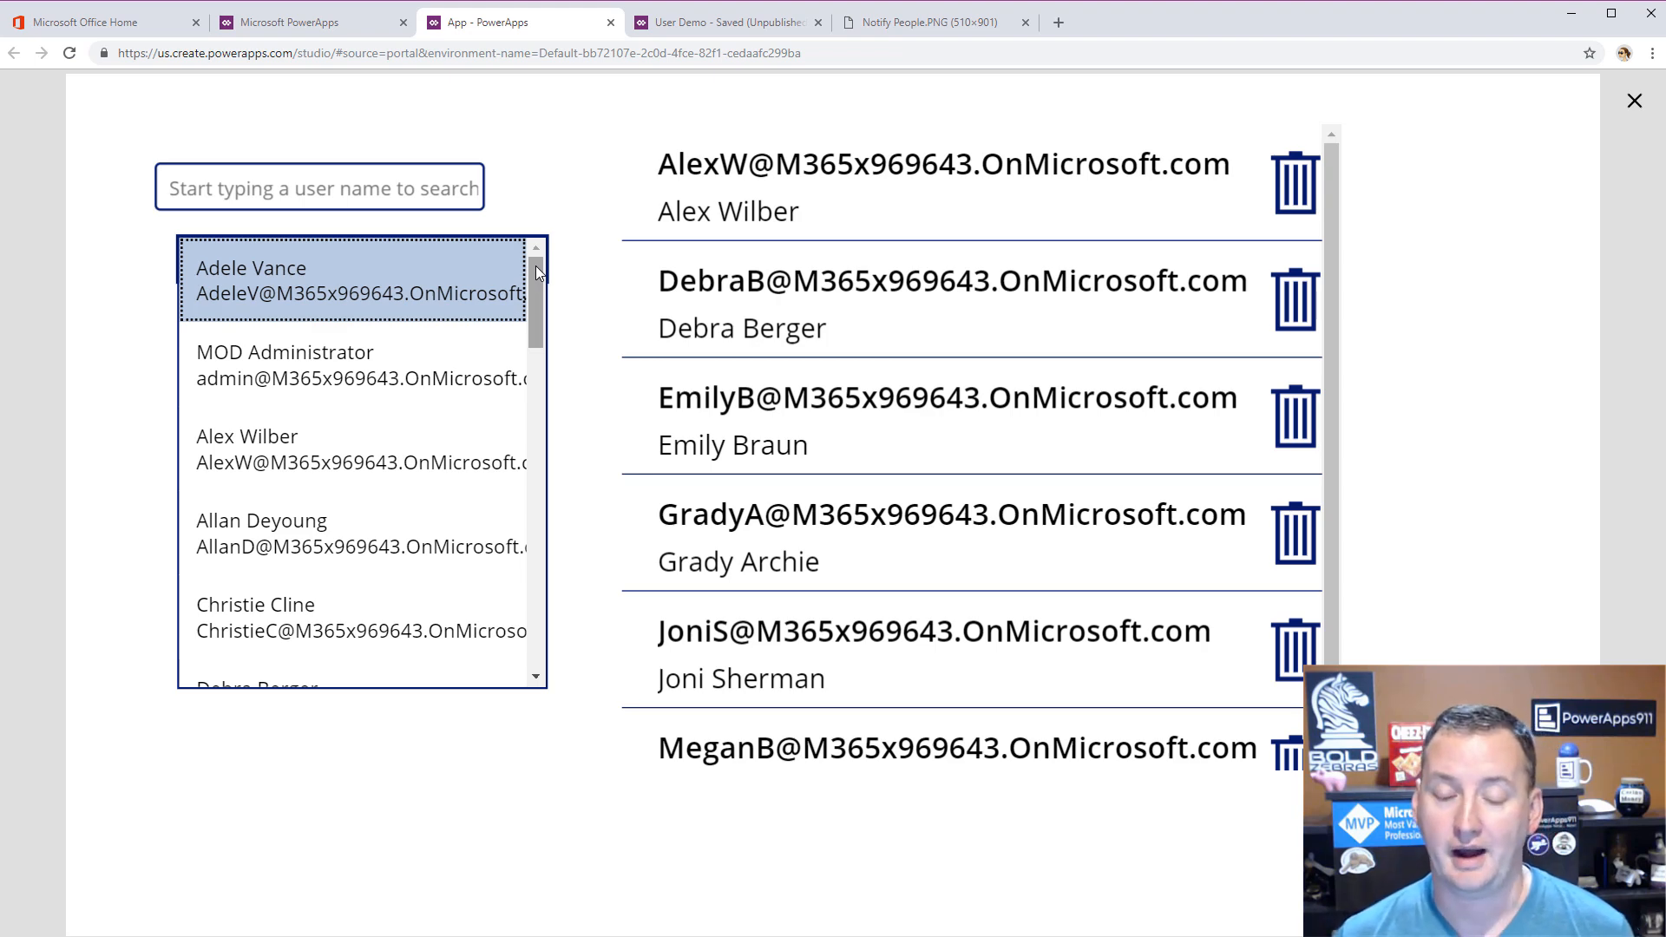
pyautogui.click(1632, 102)
# - Set the combo box's Visible property to !IsBlank(TextInput1.Text)
pyautogui.click(407, 386)
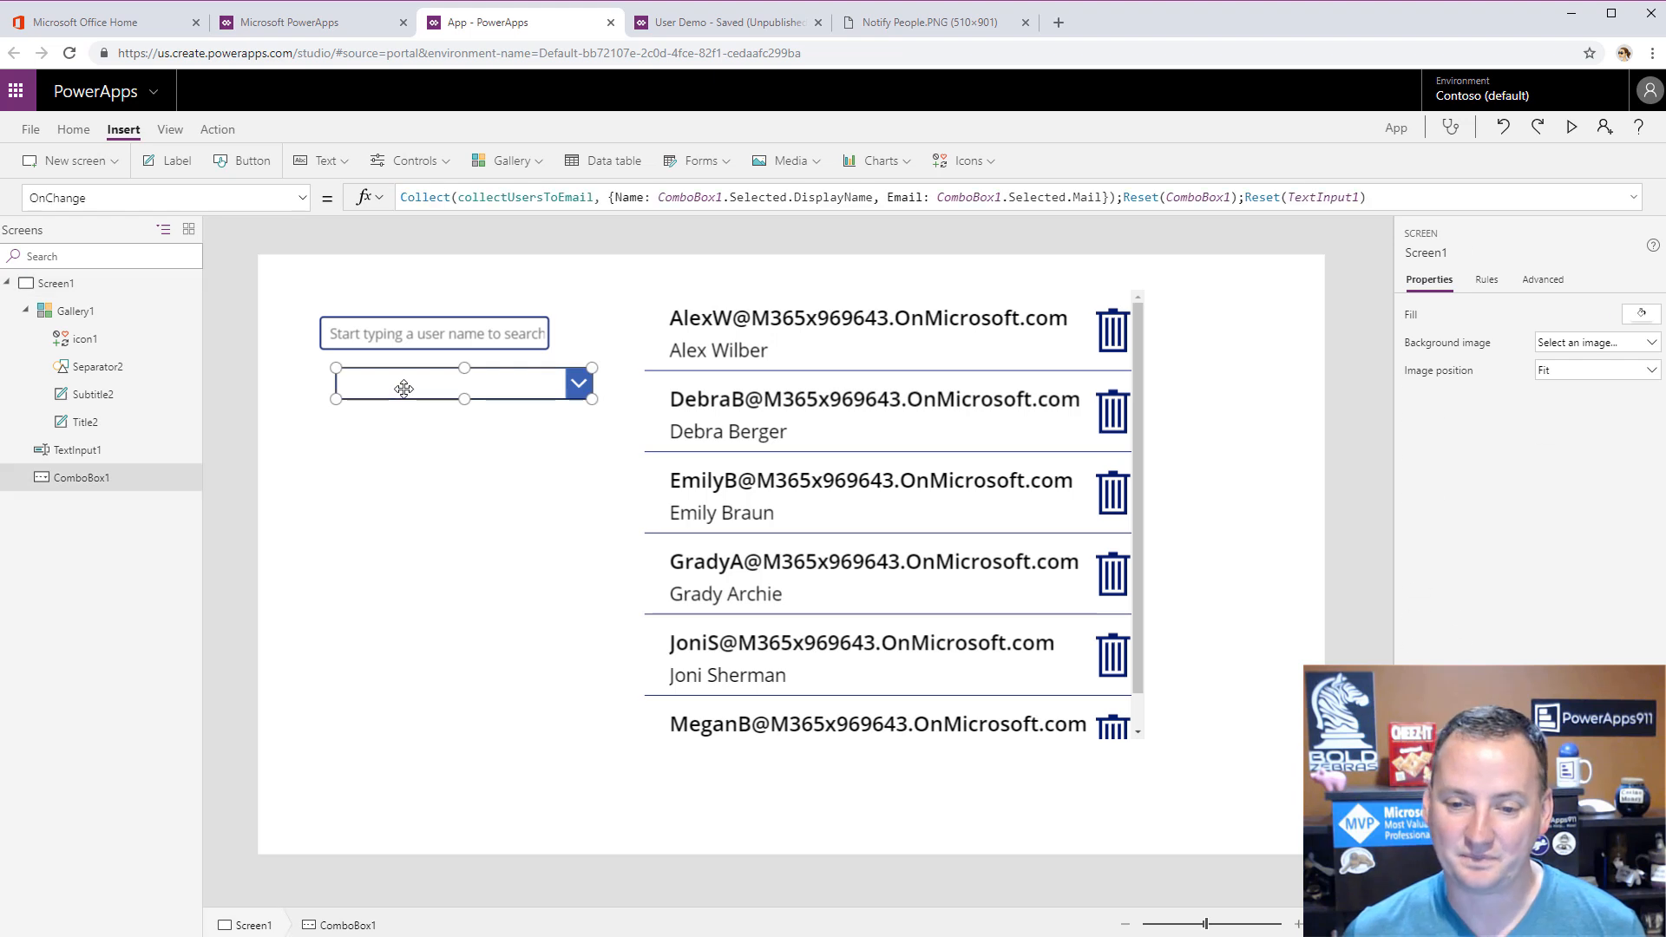
pyautogui.click(302, 198)
pyautogui.scroll(-5, 200, 521)
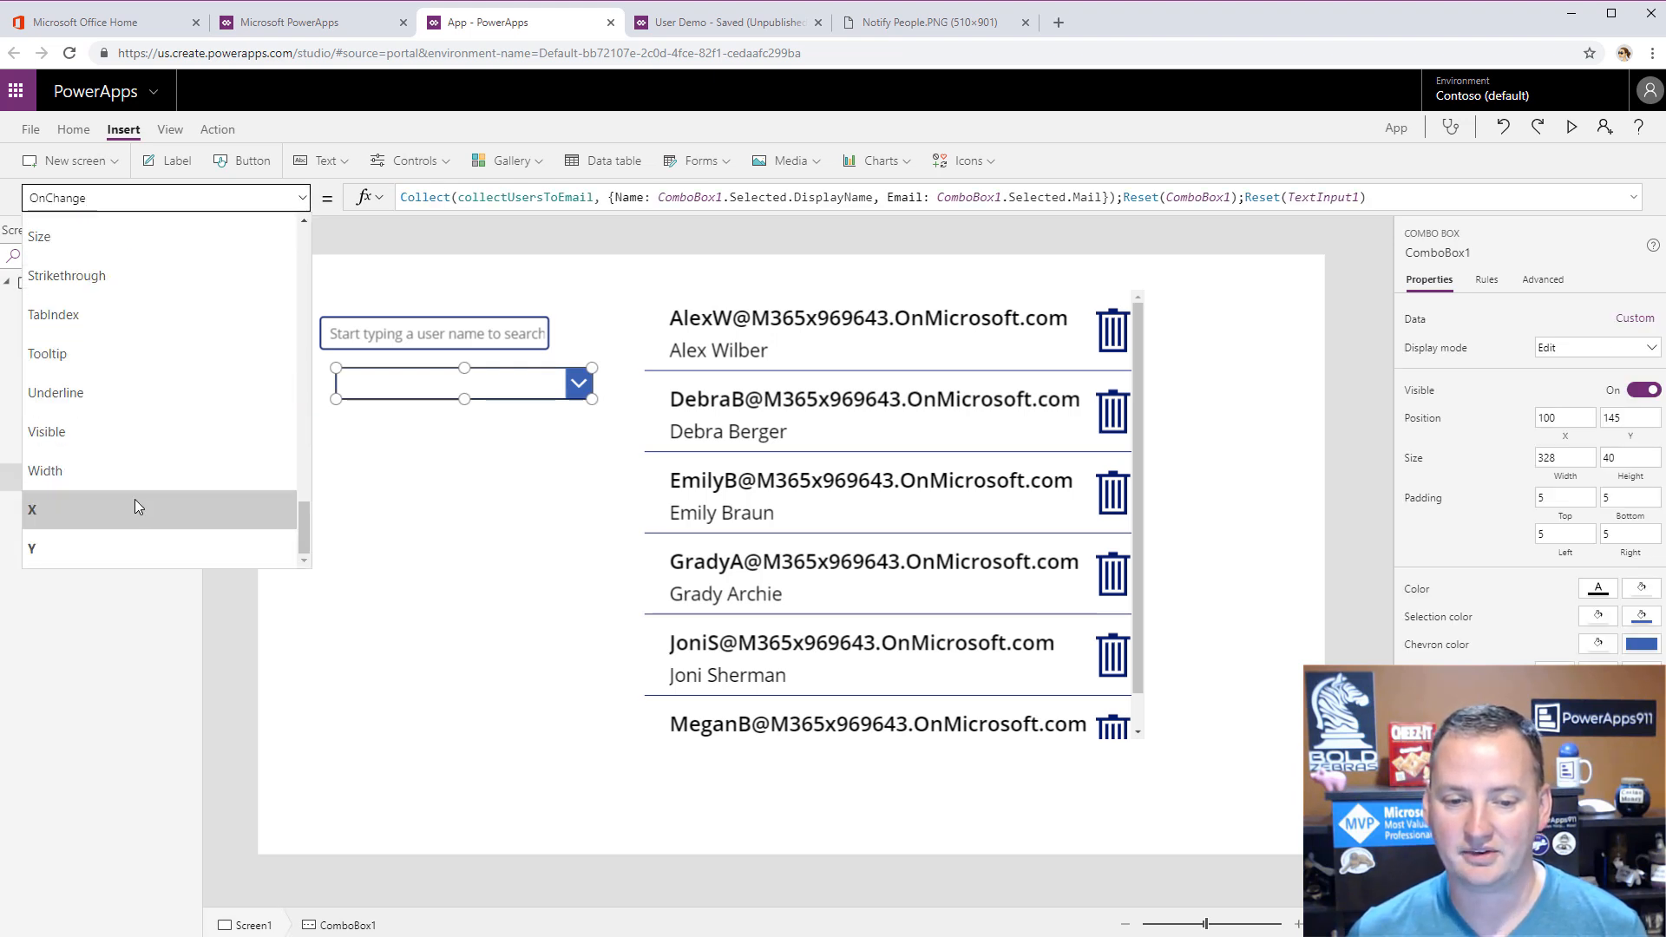
pyautogui.click(144, 434)
pyautogui.doubleClick(509, 199)
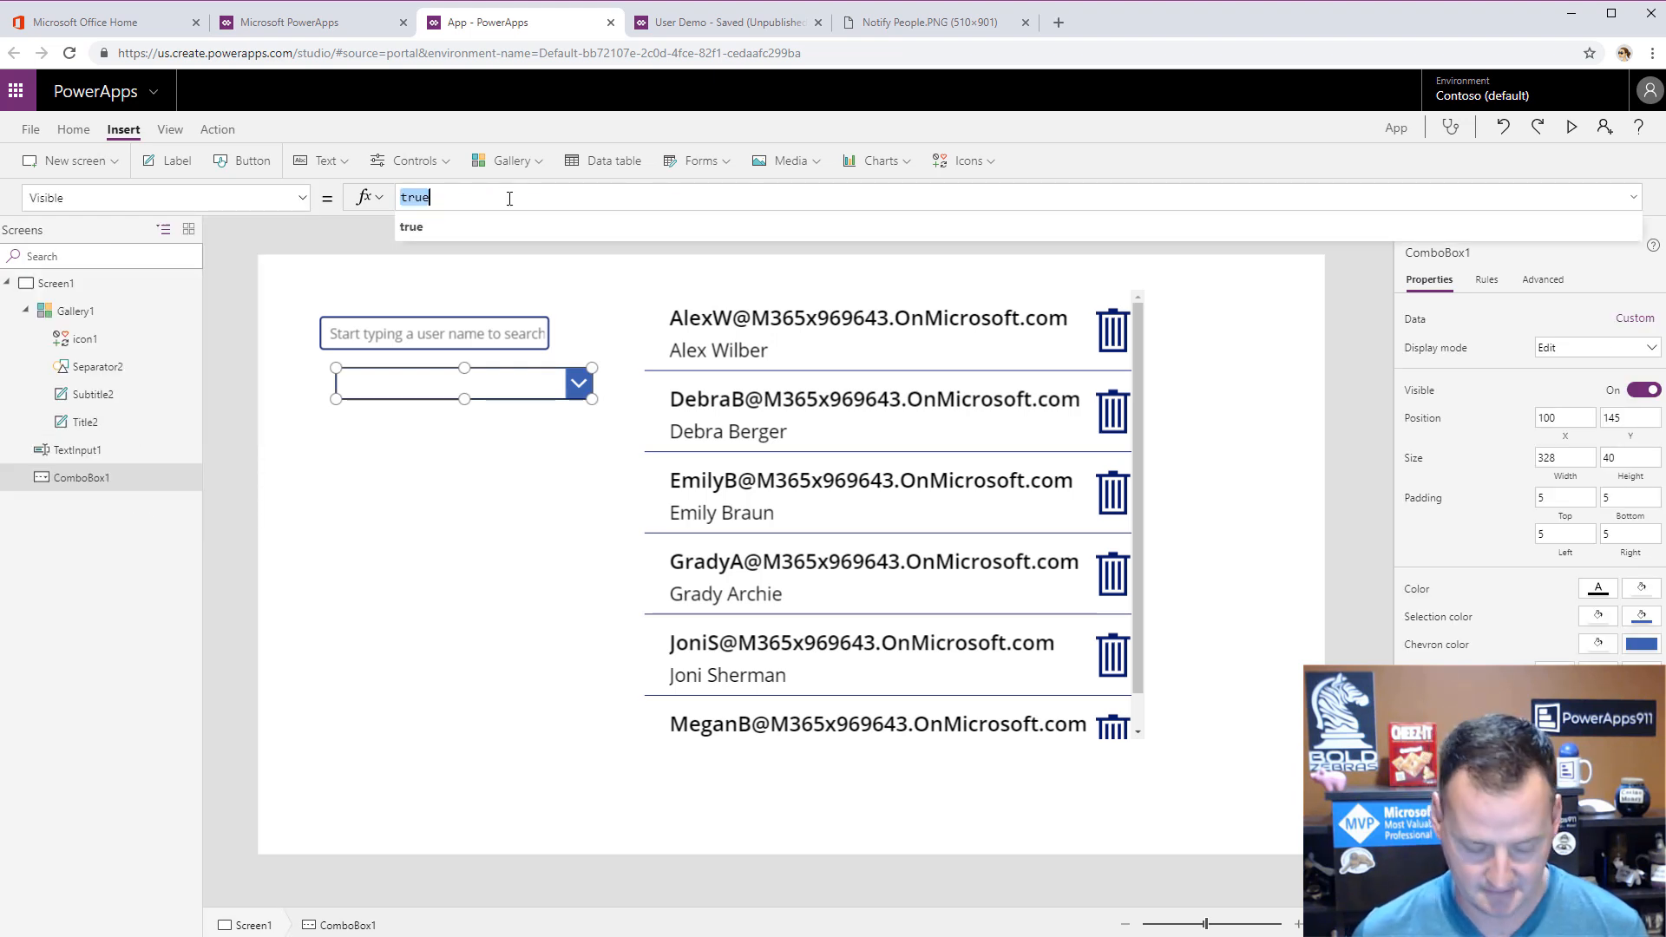
pyautogui.write('IS')
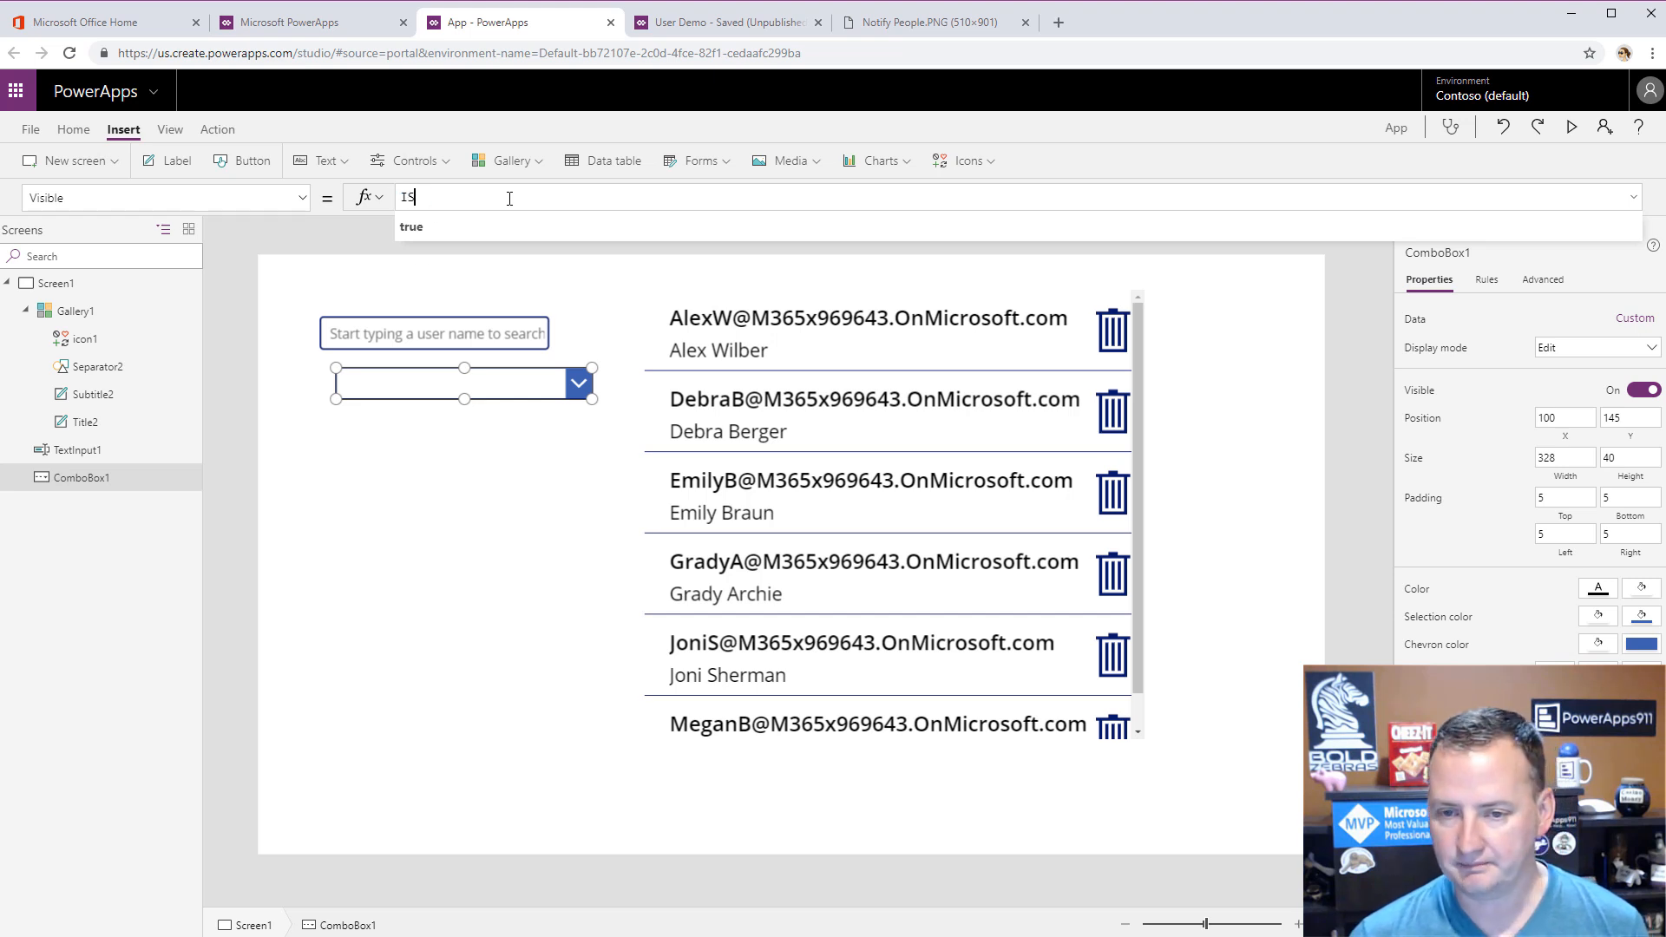
pyautogui.press('Tab')
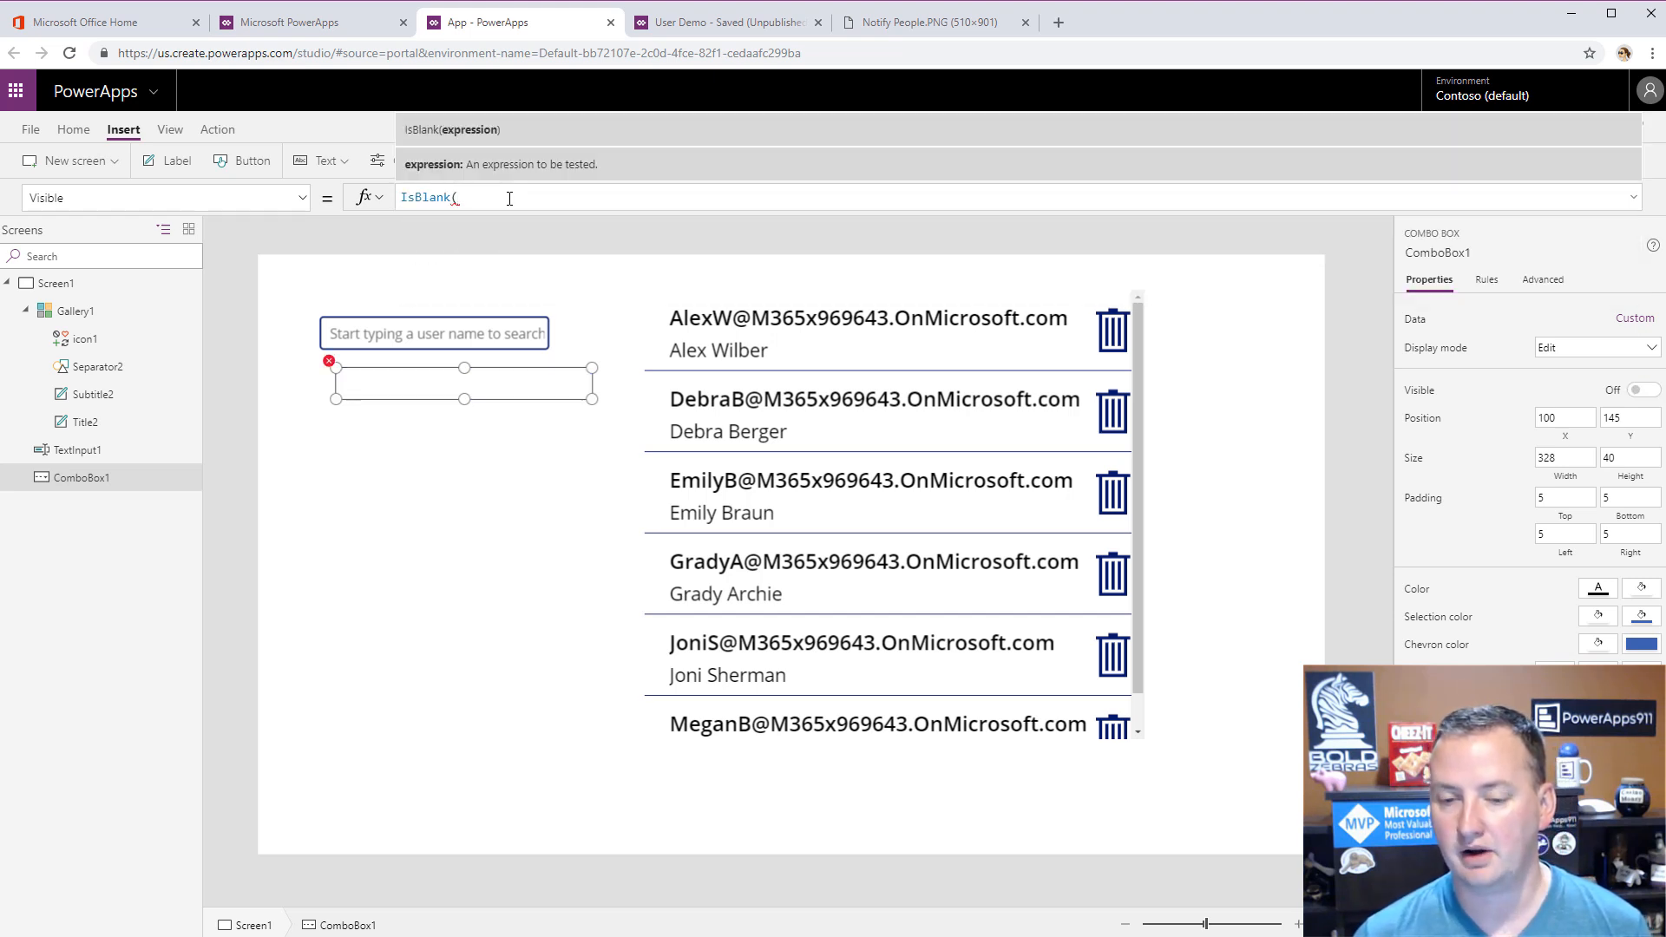
pyautogui.write('text')
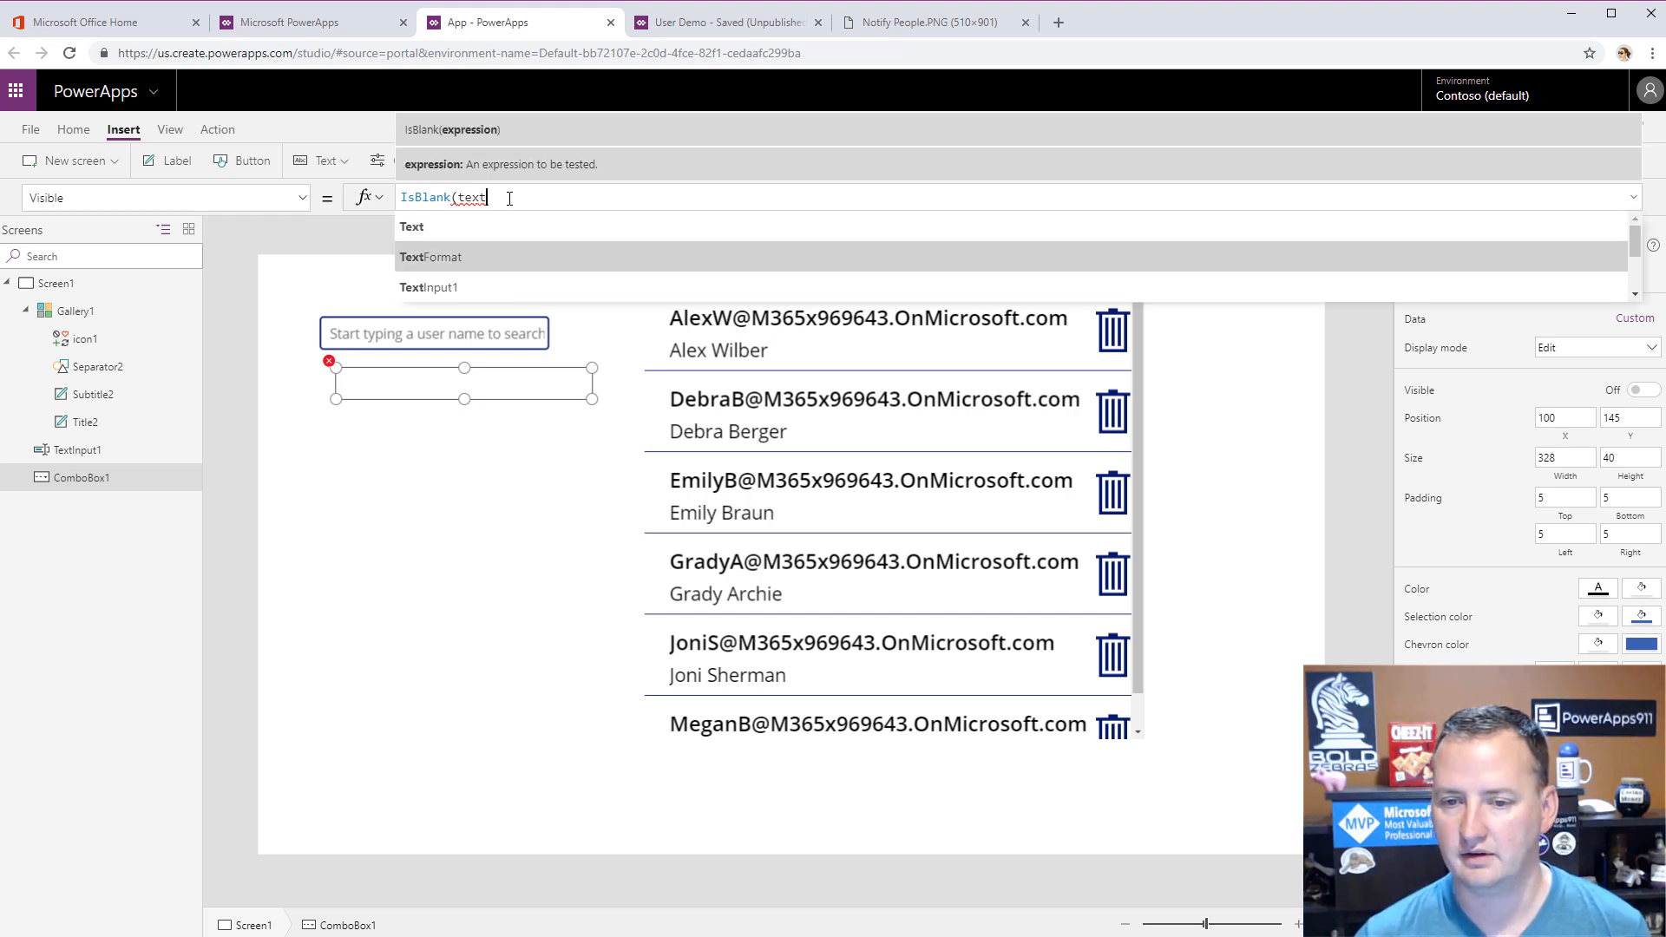
pyautogui.press('Down')
pyautogui.press('Tab')
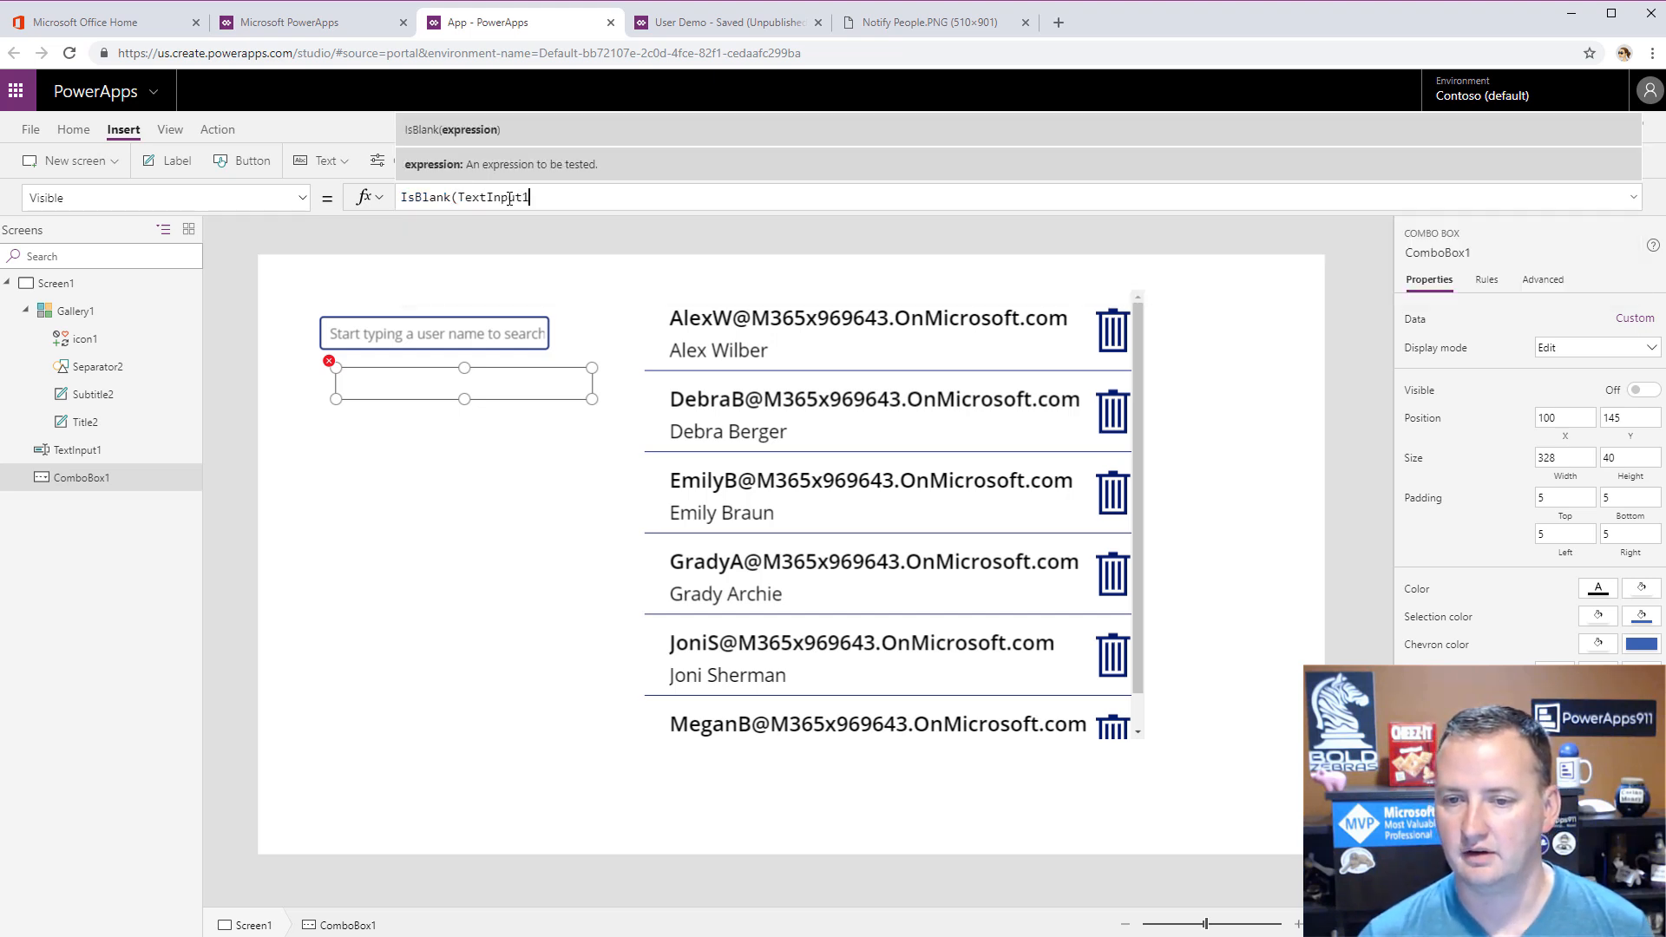
pyautogui.write('.')
pyautogui.press('Down')
pyautogui.press('Tab')
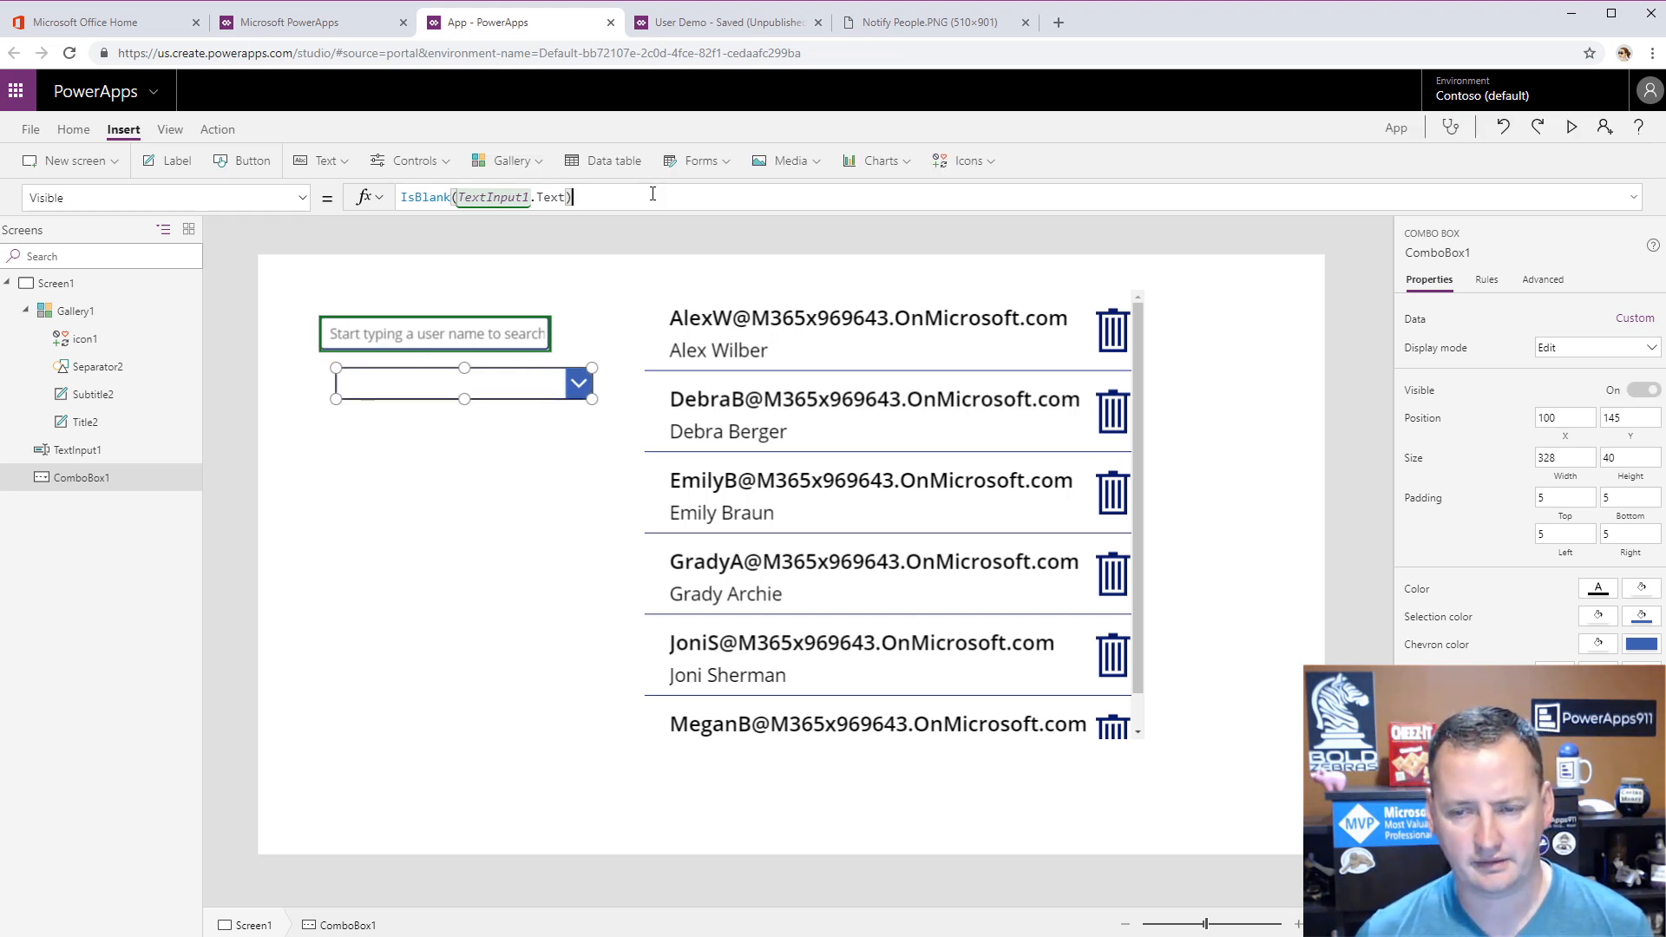
pyautogui.press('Home')
pyautogui.write('!')
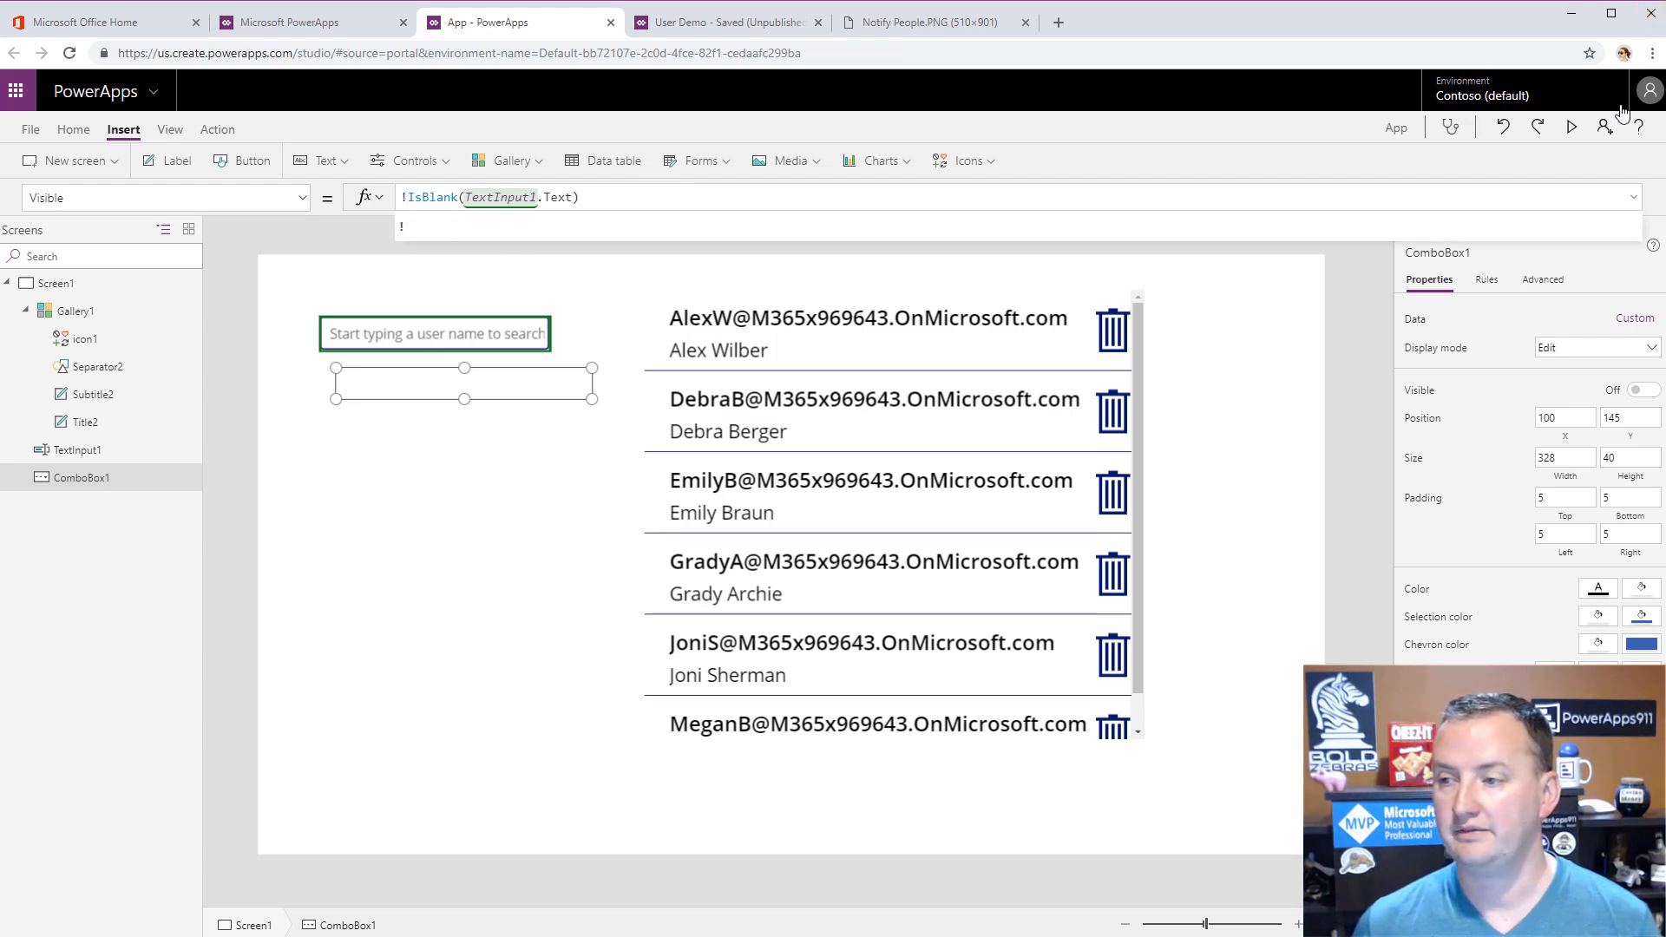
# - Preview the app, search for grad, open the combo box's list, clear the search text, and exit the preview
pyautogui.click(1571, 126)
pyautogui.click(205, 195)
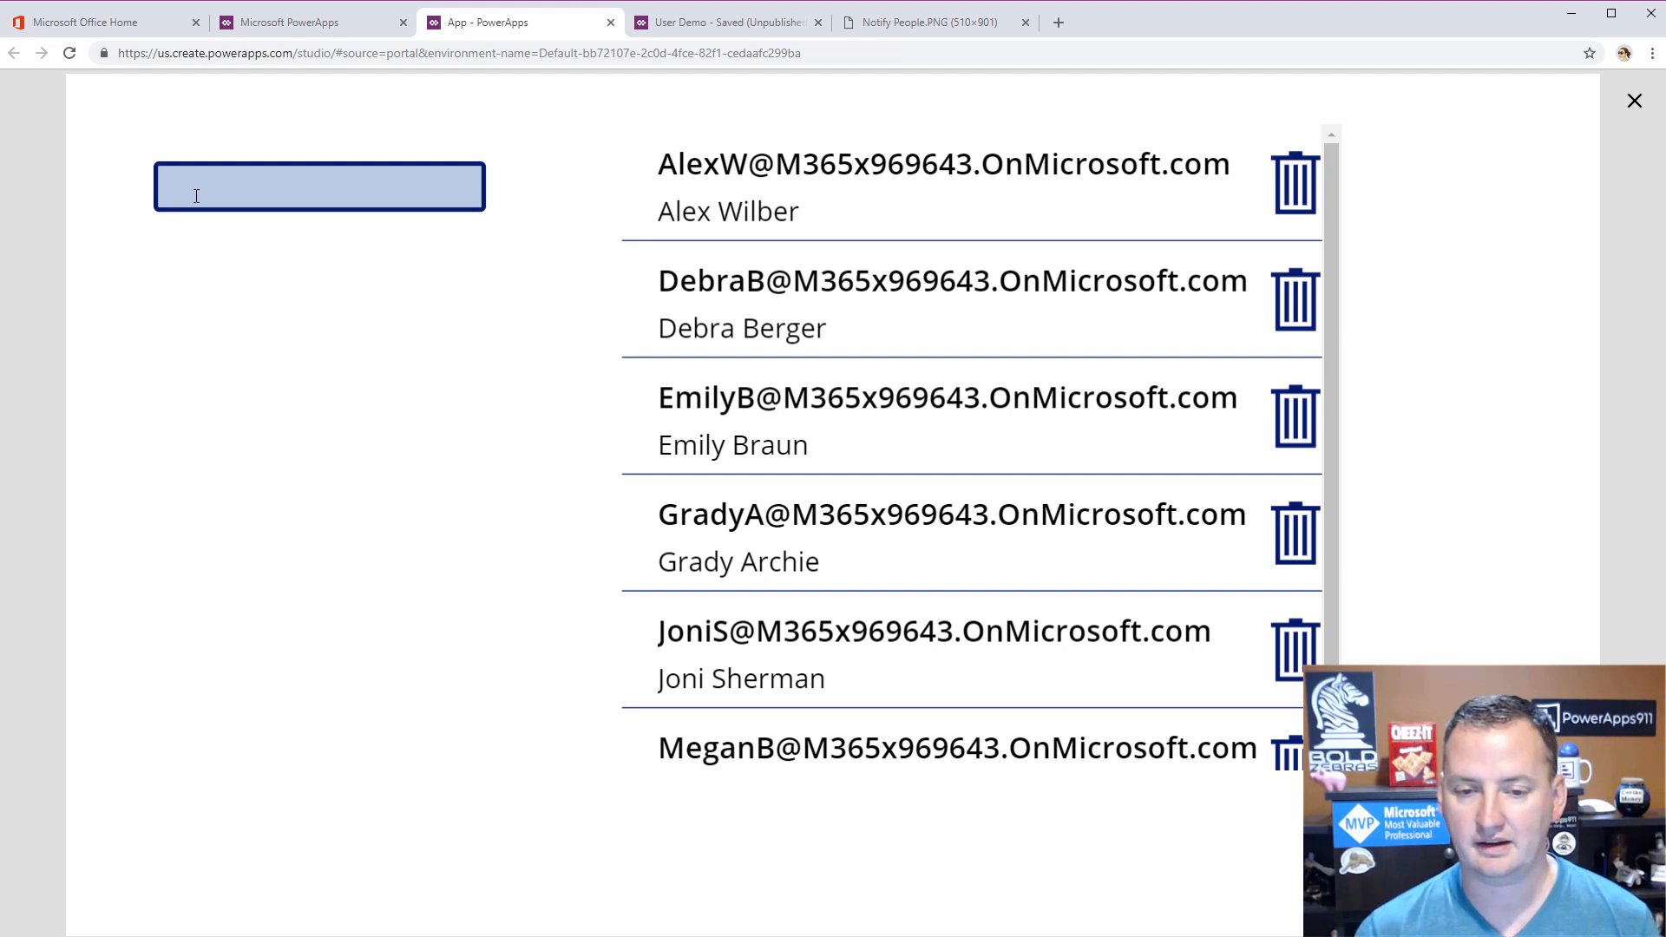
pyautogui.write('grad')
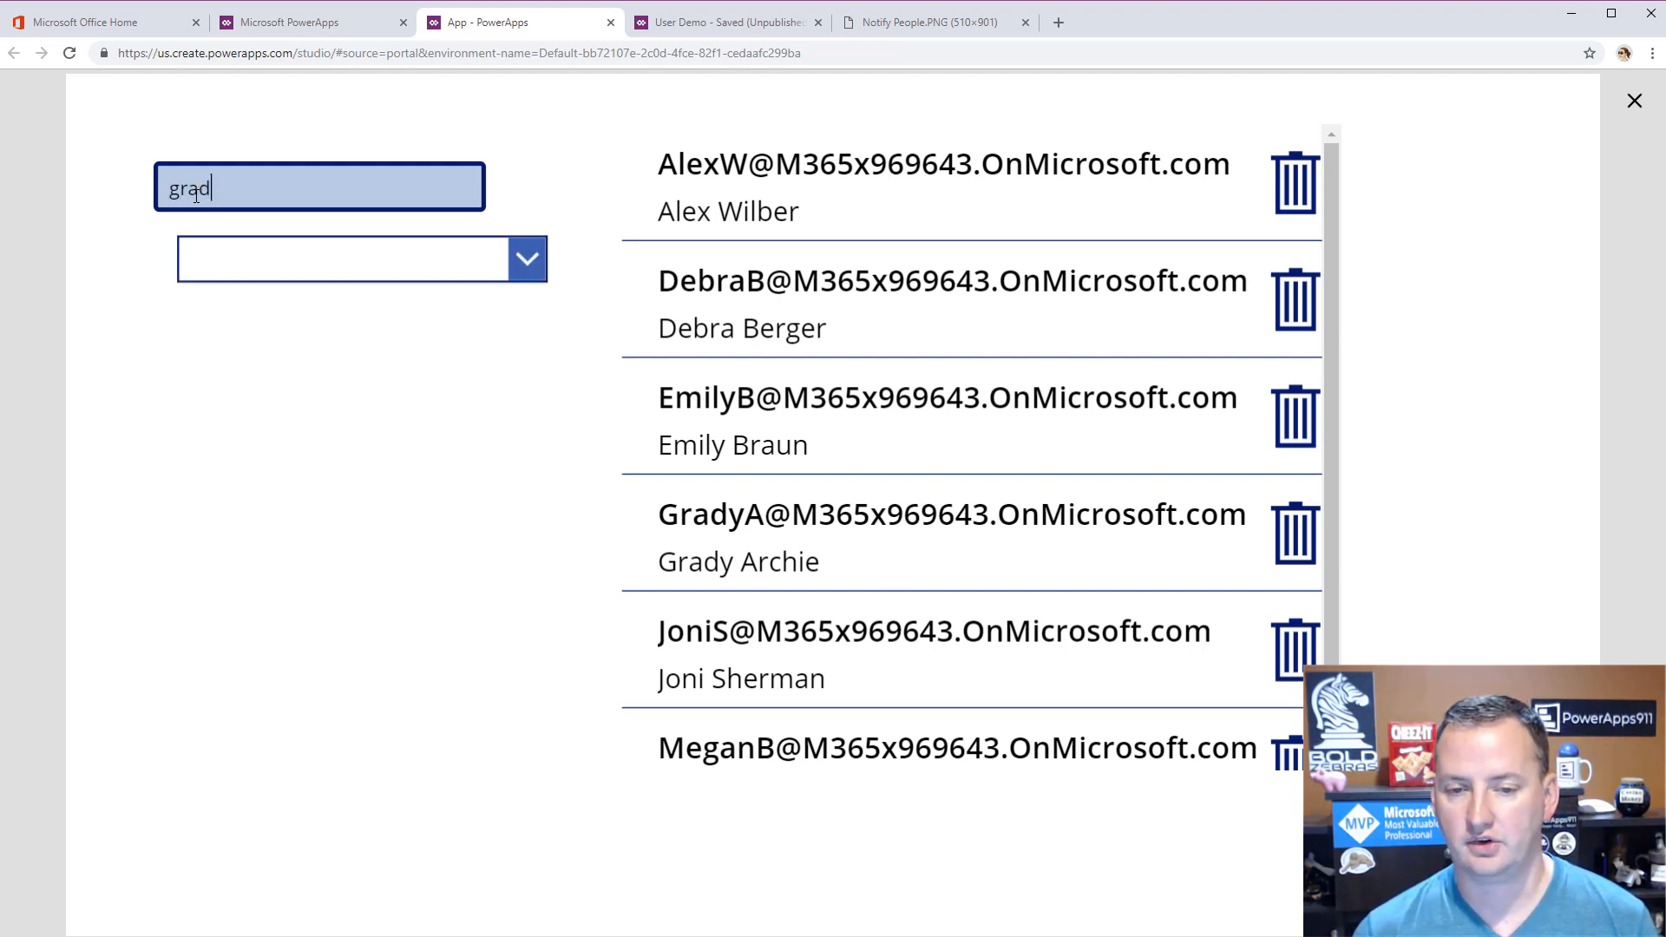
pyautogui.click(462, 258)
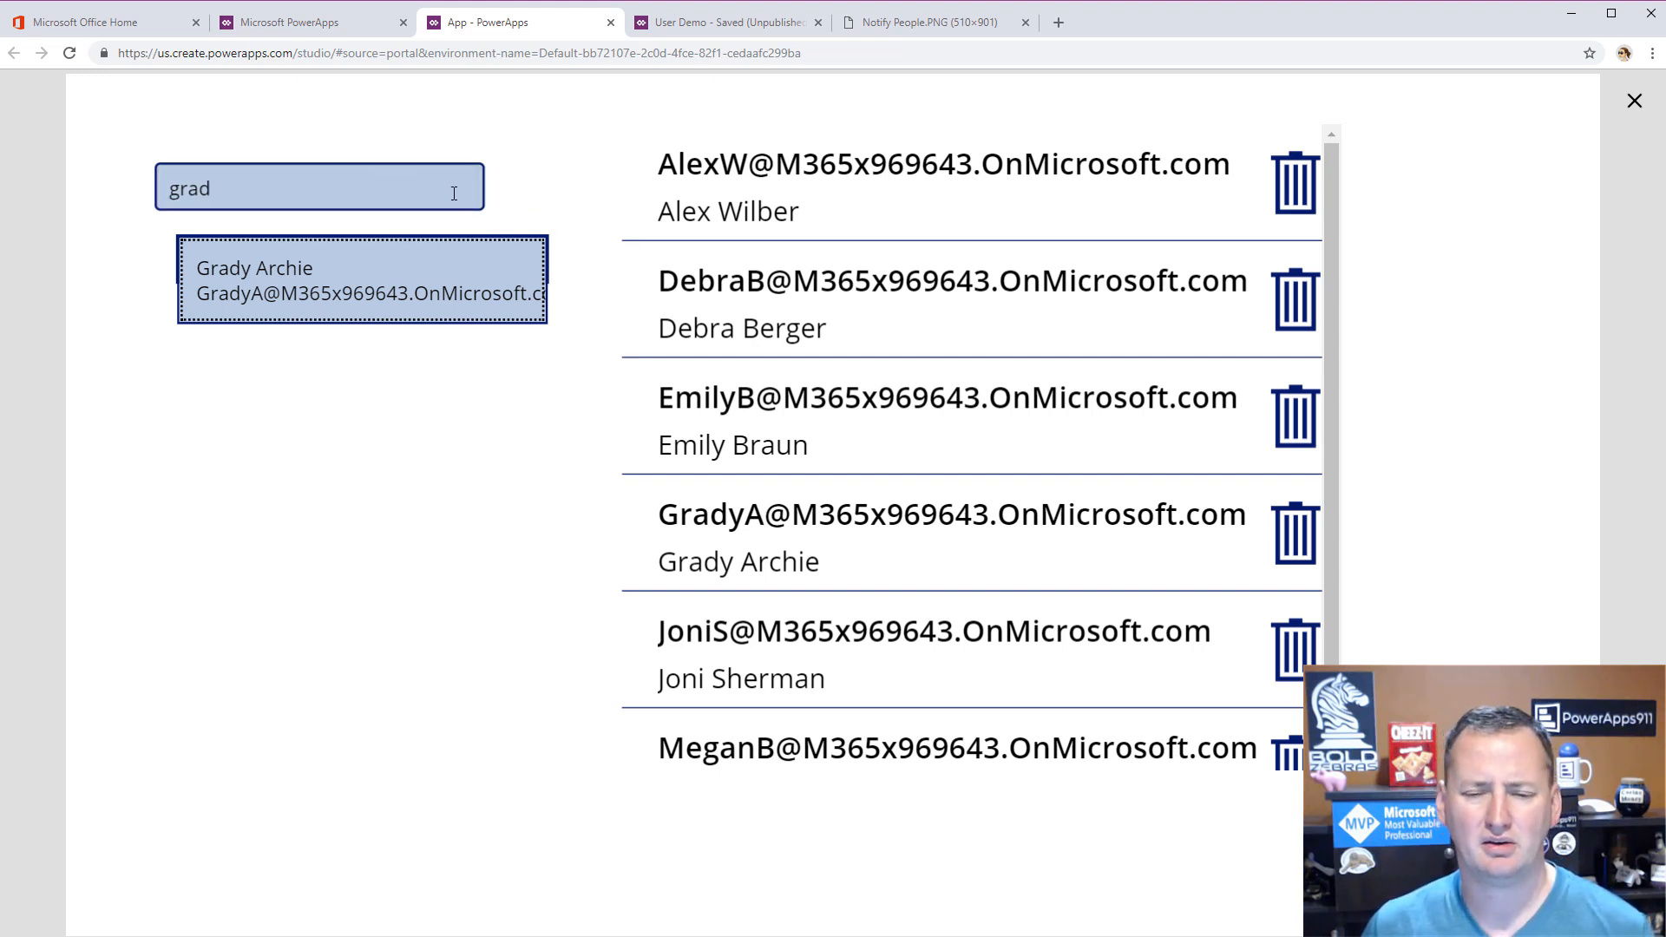
pyautogui.click(329, 194)
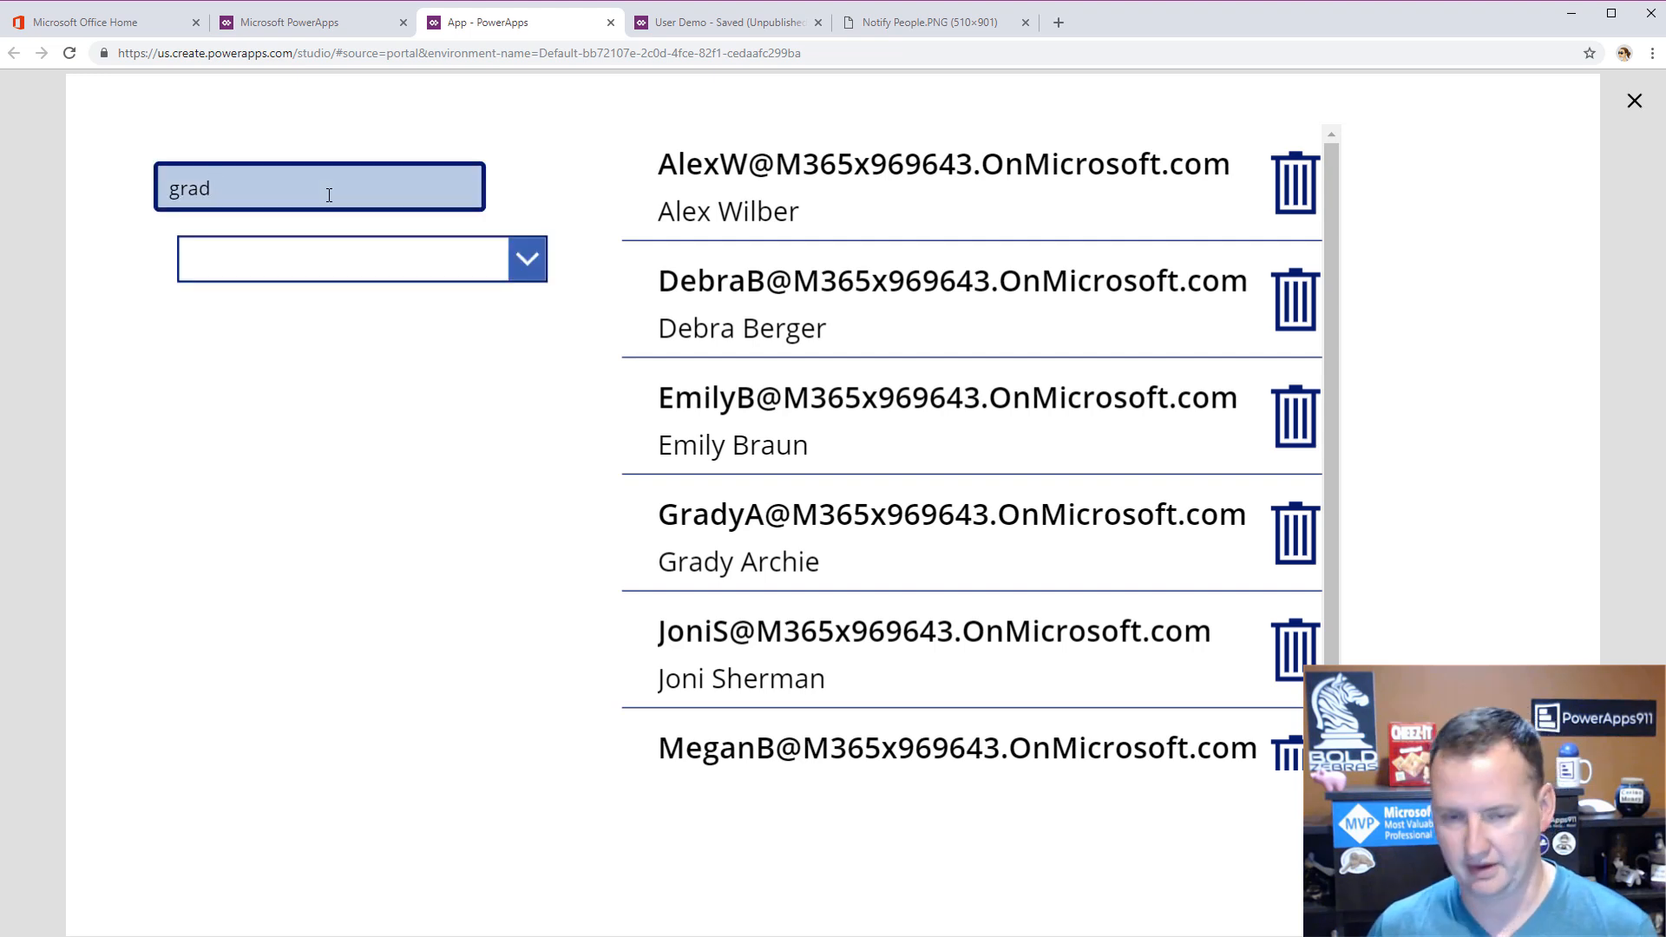
pyautogui.press('BackSpace')
pyautogui.press('BackSpace')
pyautogui.press('BackSpace')
pyautogui.press('BackSpace')
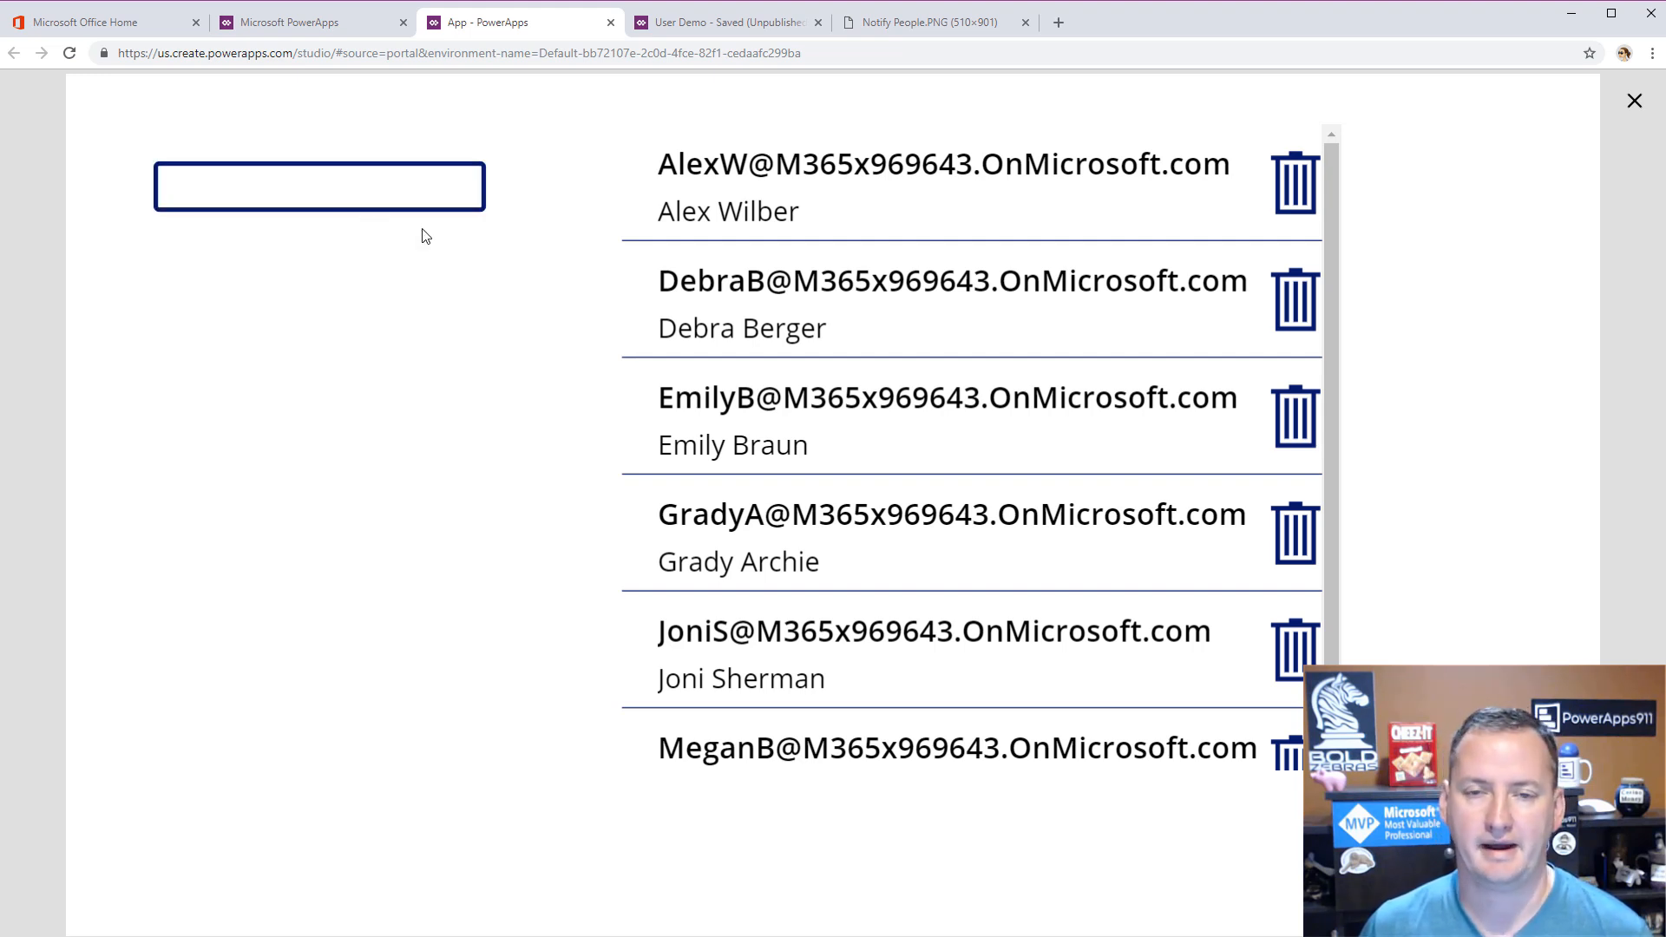
pyautogui.click(577, 196)
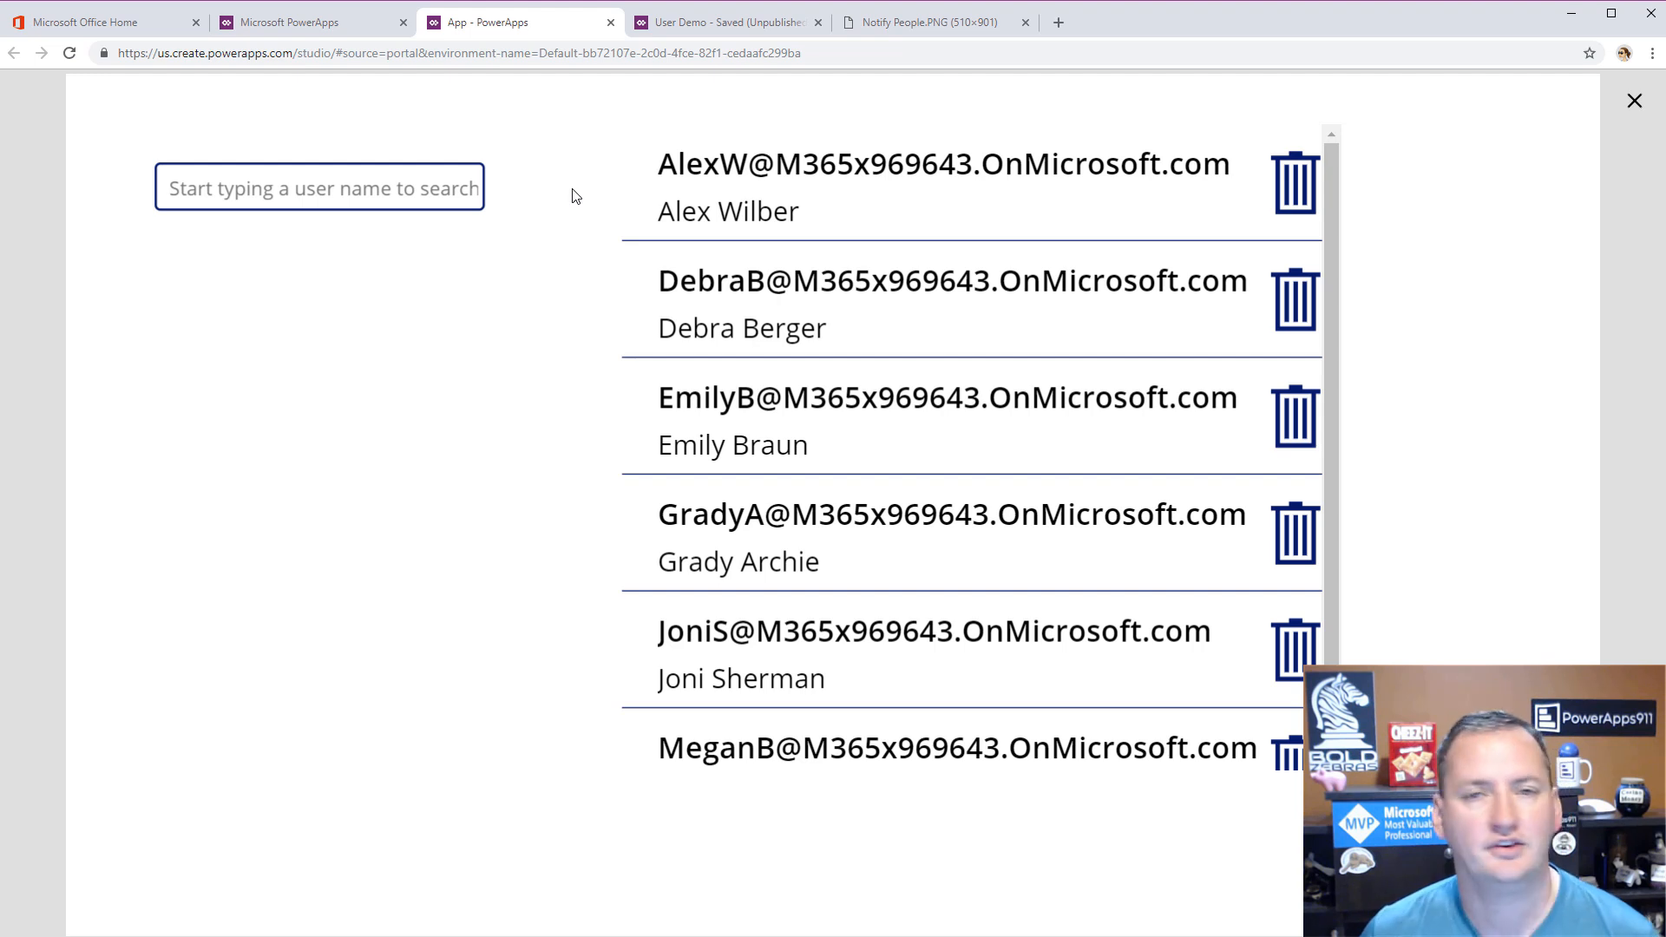
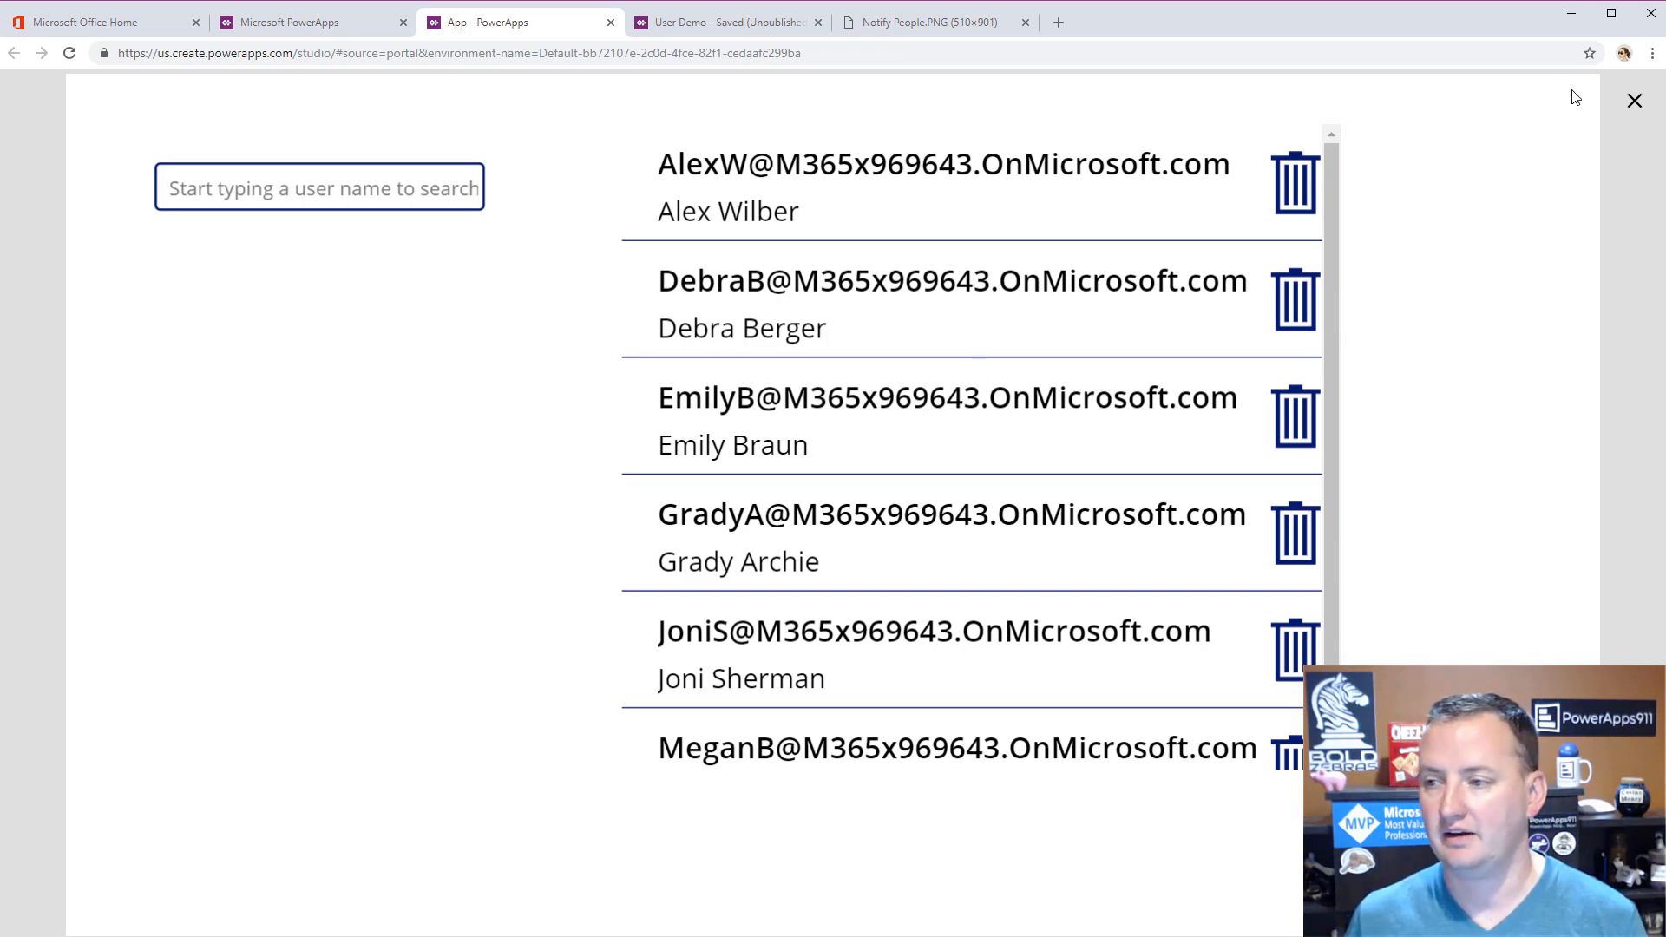
pyautogui.click(1634, 101)
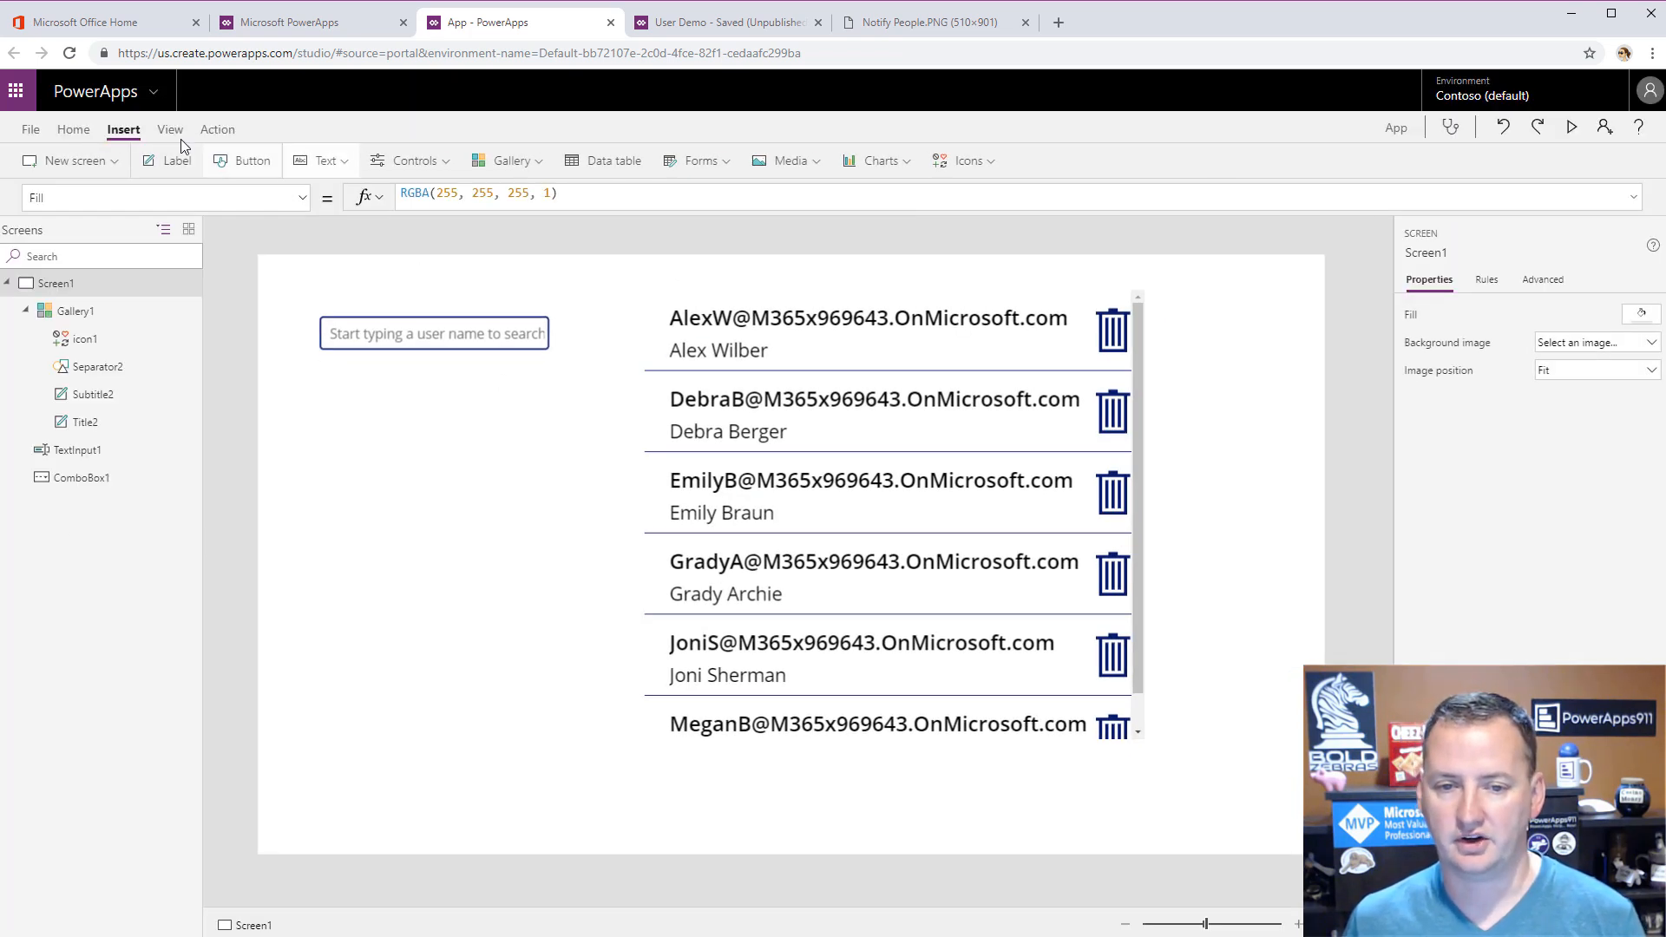
# - Insert a label below the search box and set its Text to Concat(collectUsersToEmail, Email,",")
pyautogui.click(170, 160)
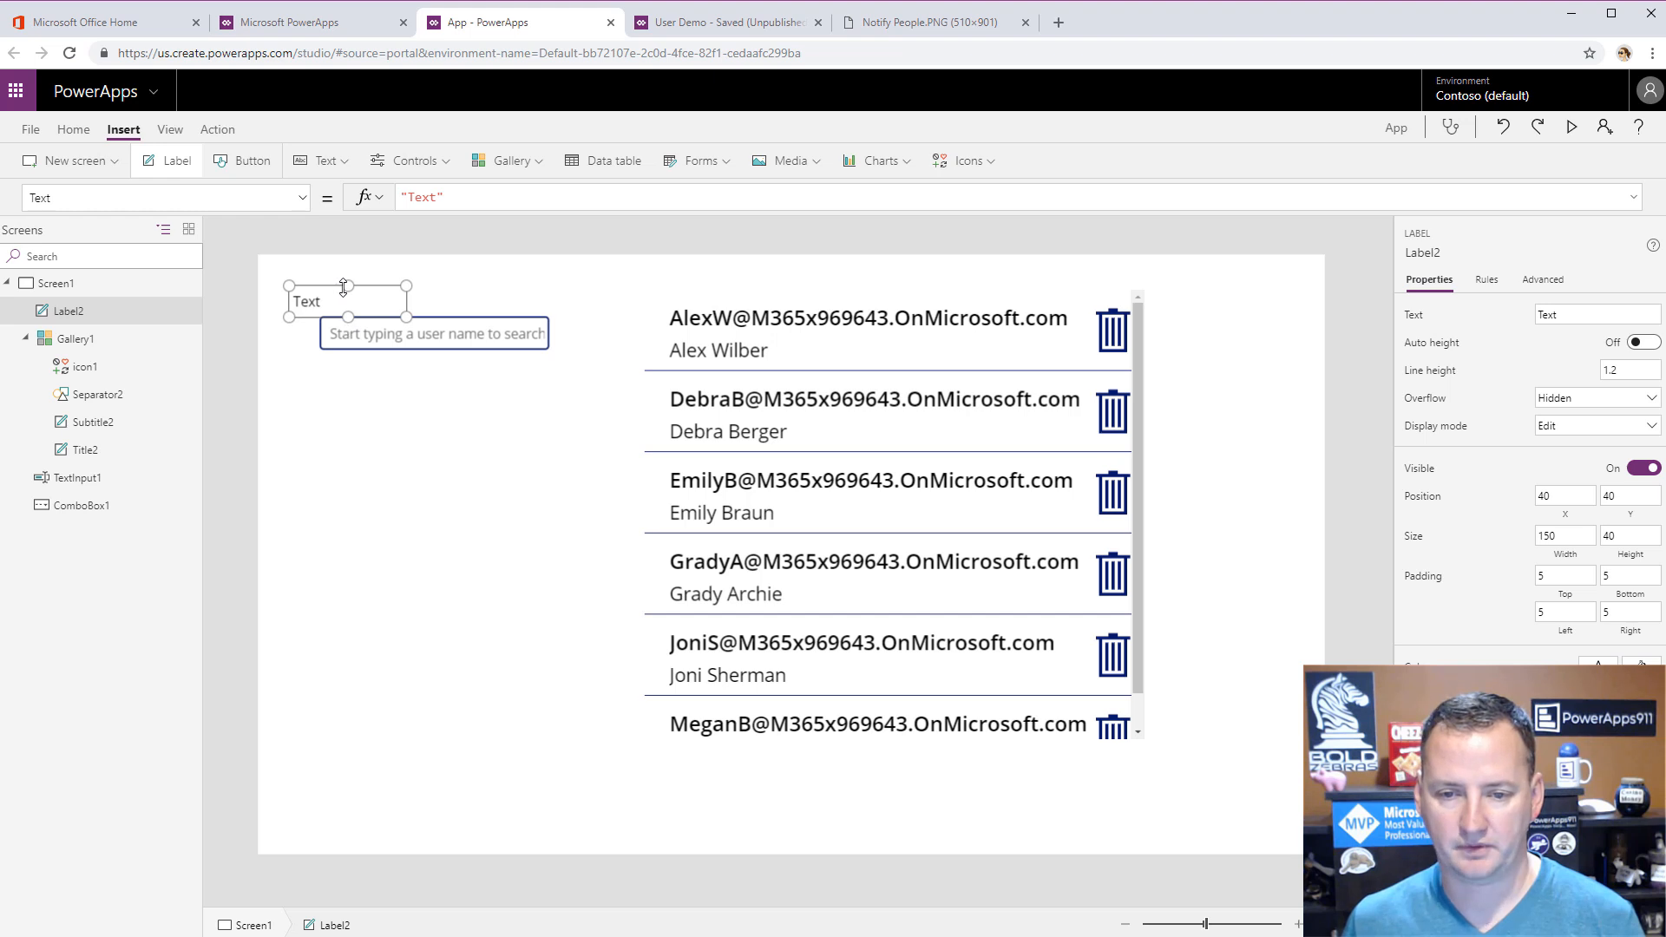
pyautogui.moveTo(344, 286); pyautogui.dragTo(391, 522)
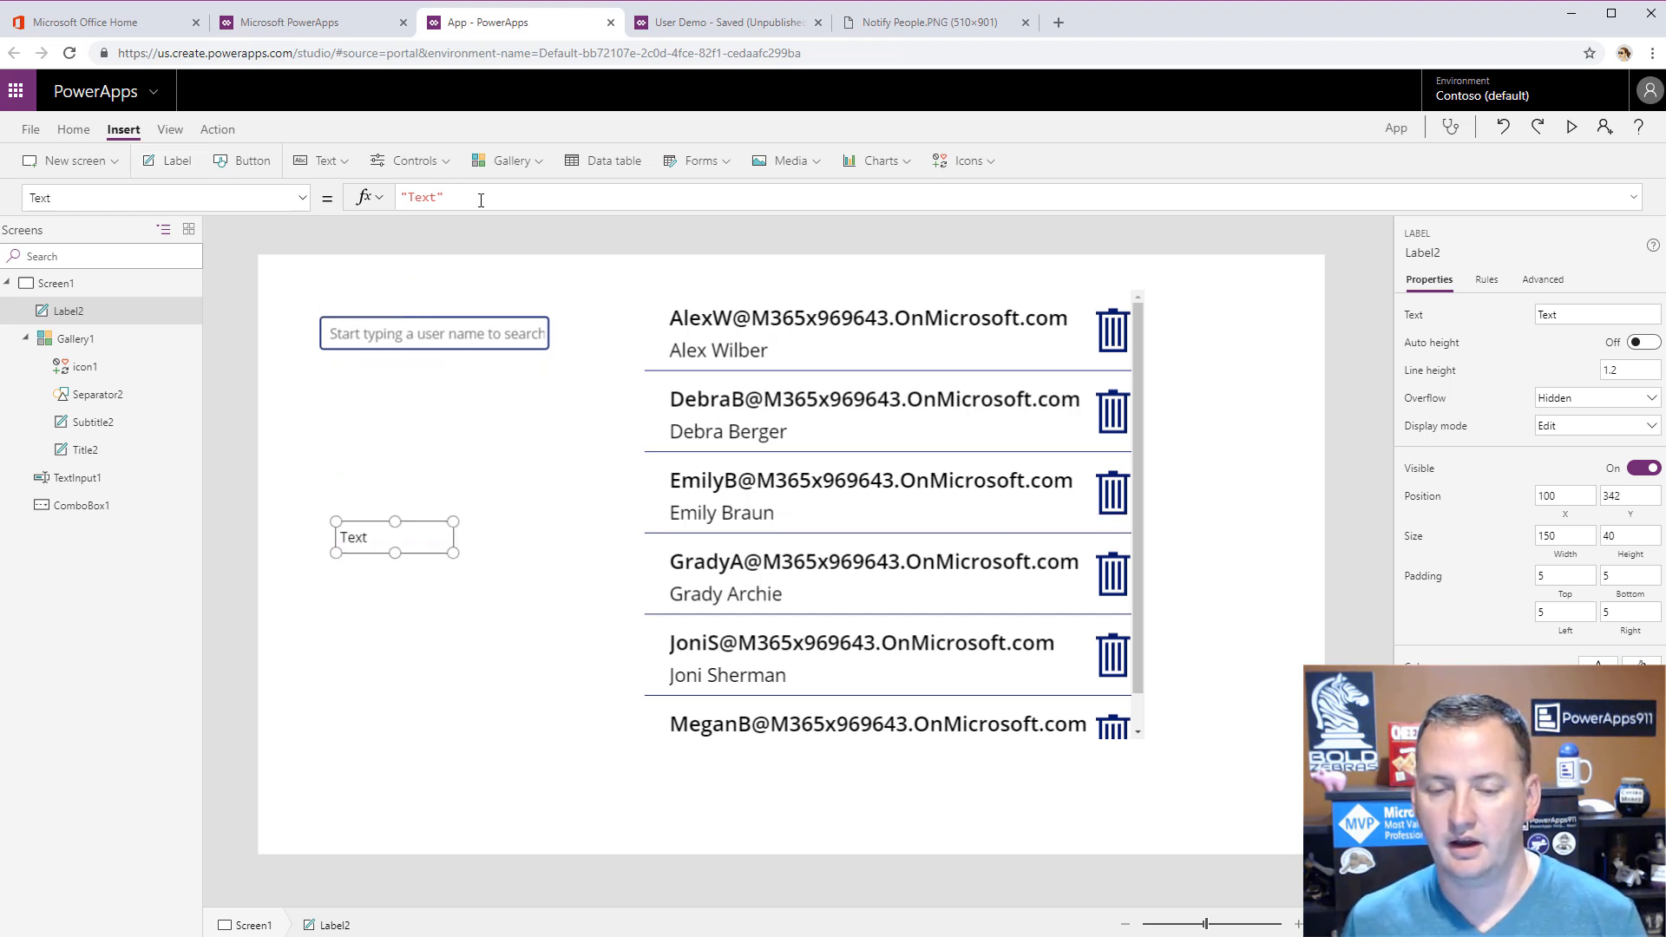
pyautogui.moveTo(481, 200); pyautogui.dragTo(337, 205)
pyautogui.write('Co')
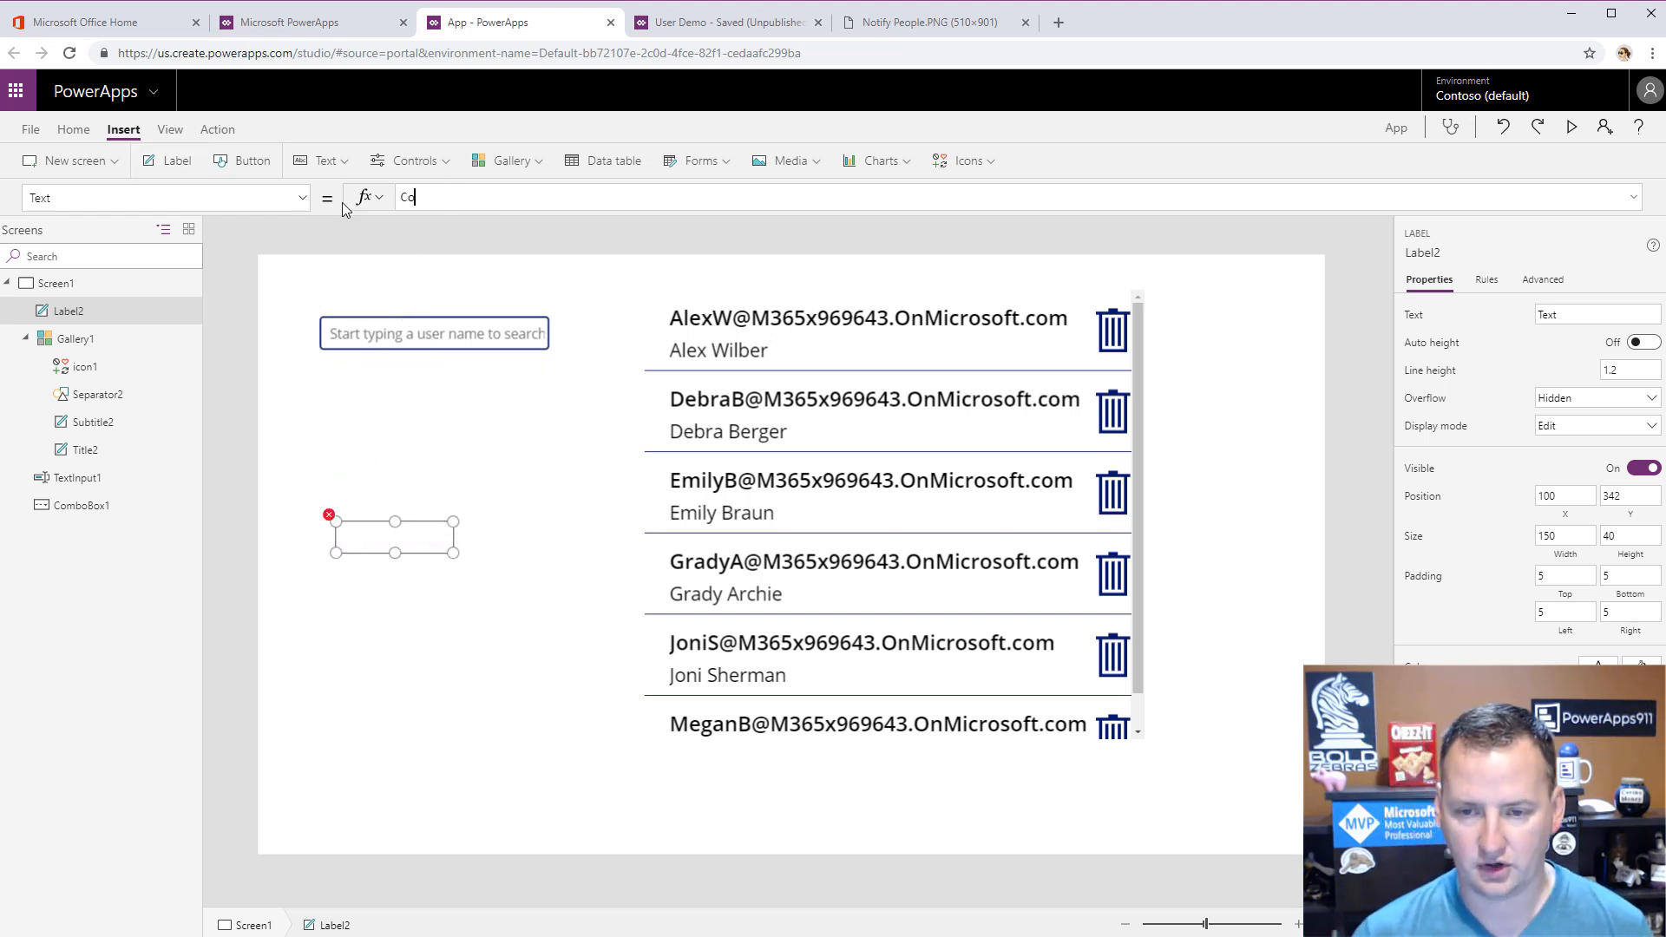
pyautogui.write('ncat(')
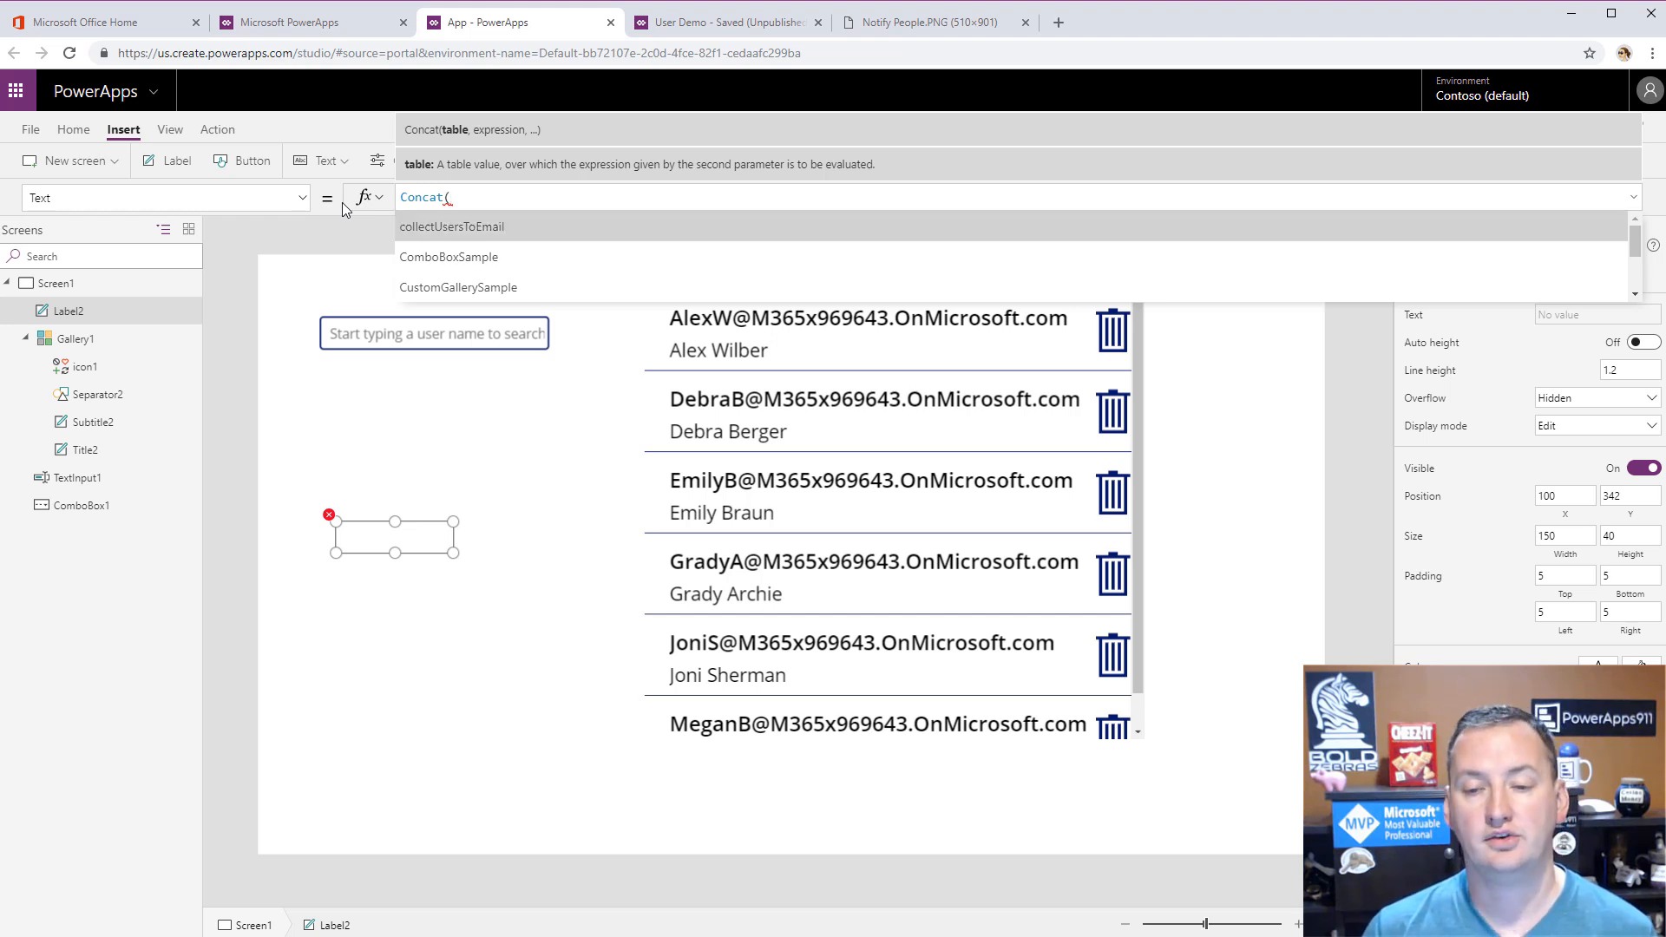
pyautogui.press('Tab')
pyautogui.write(',')
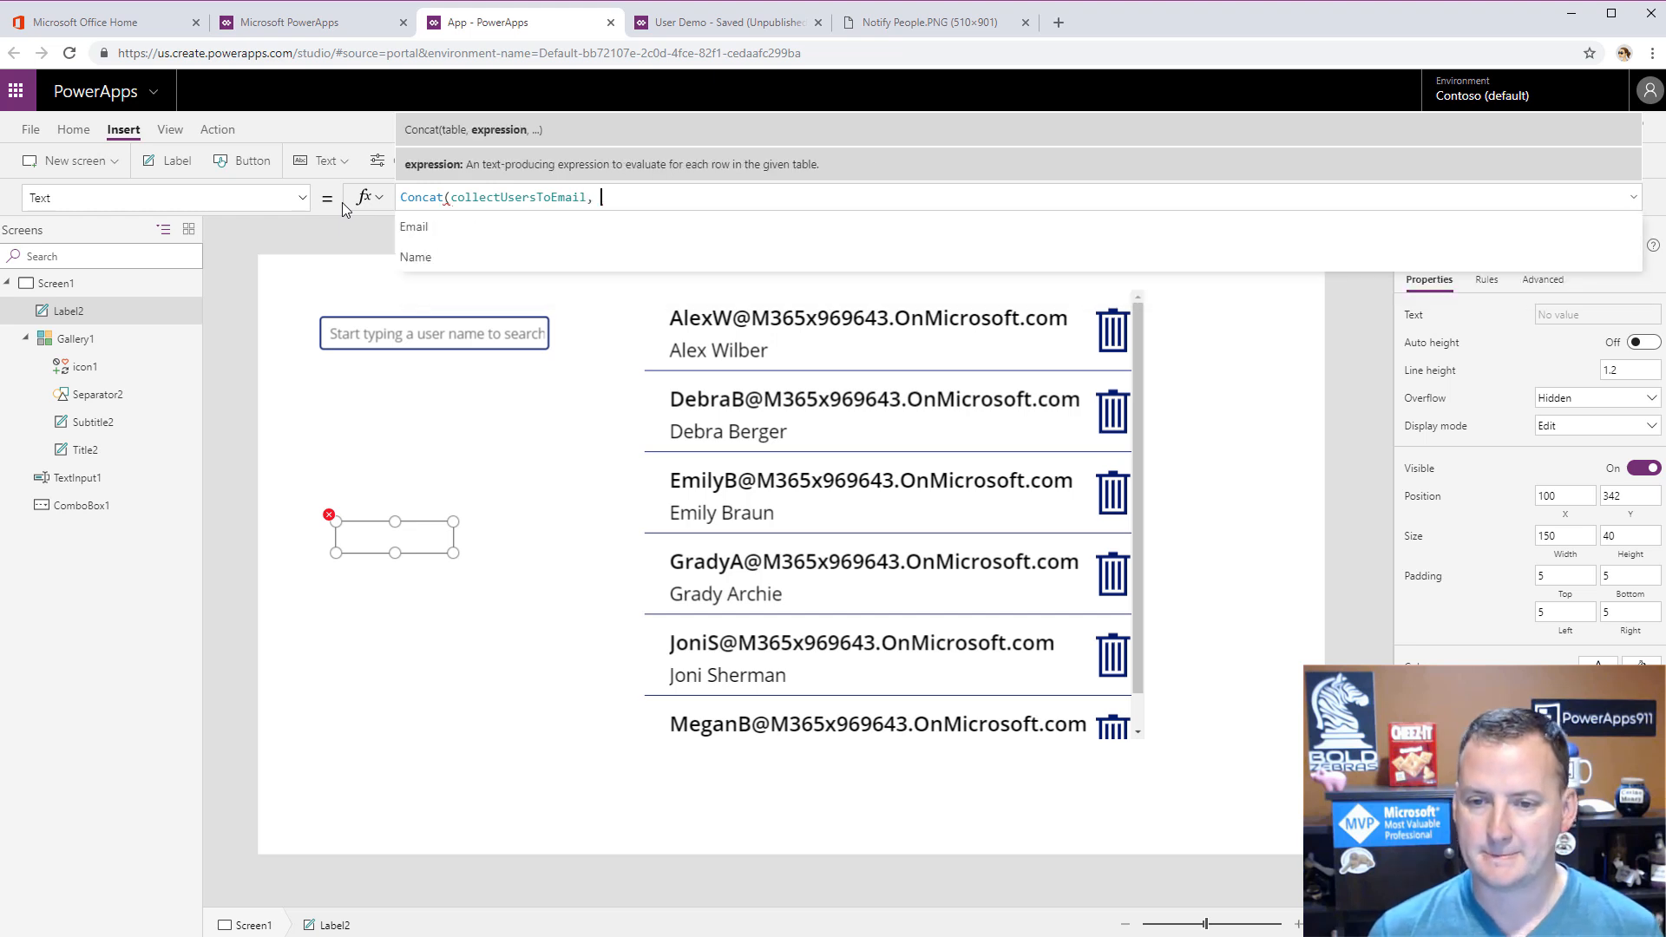
pyautogui.press('Tab')
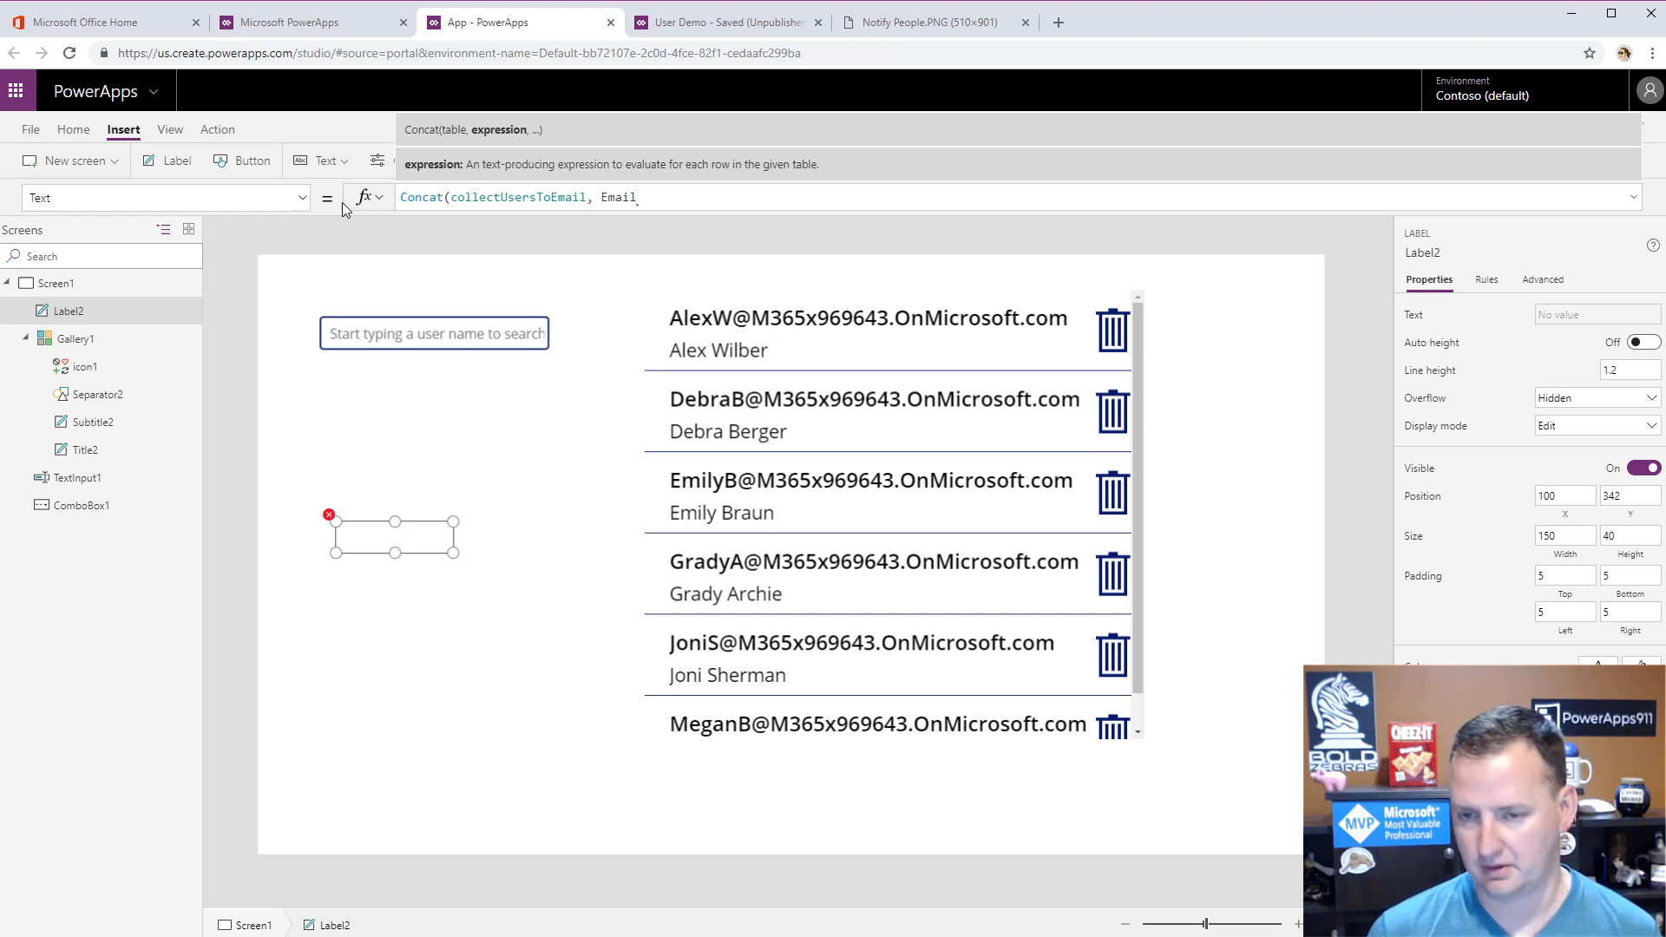
pyautogui.write(',')
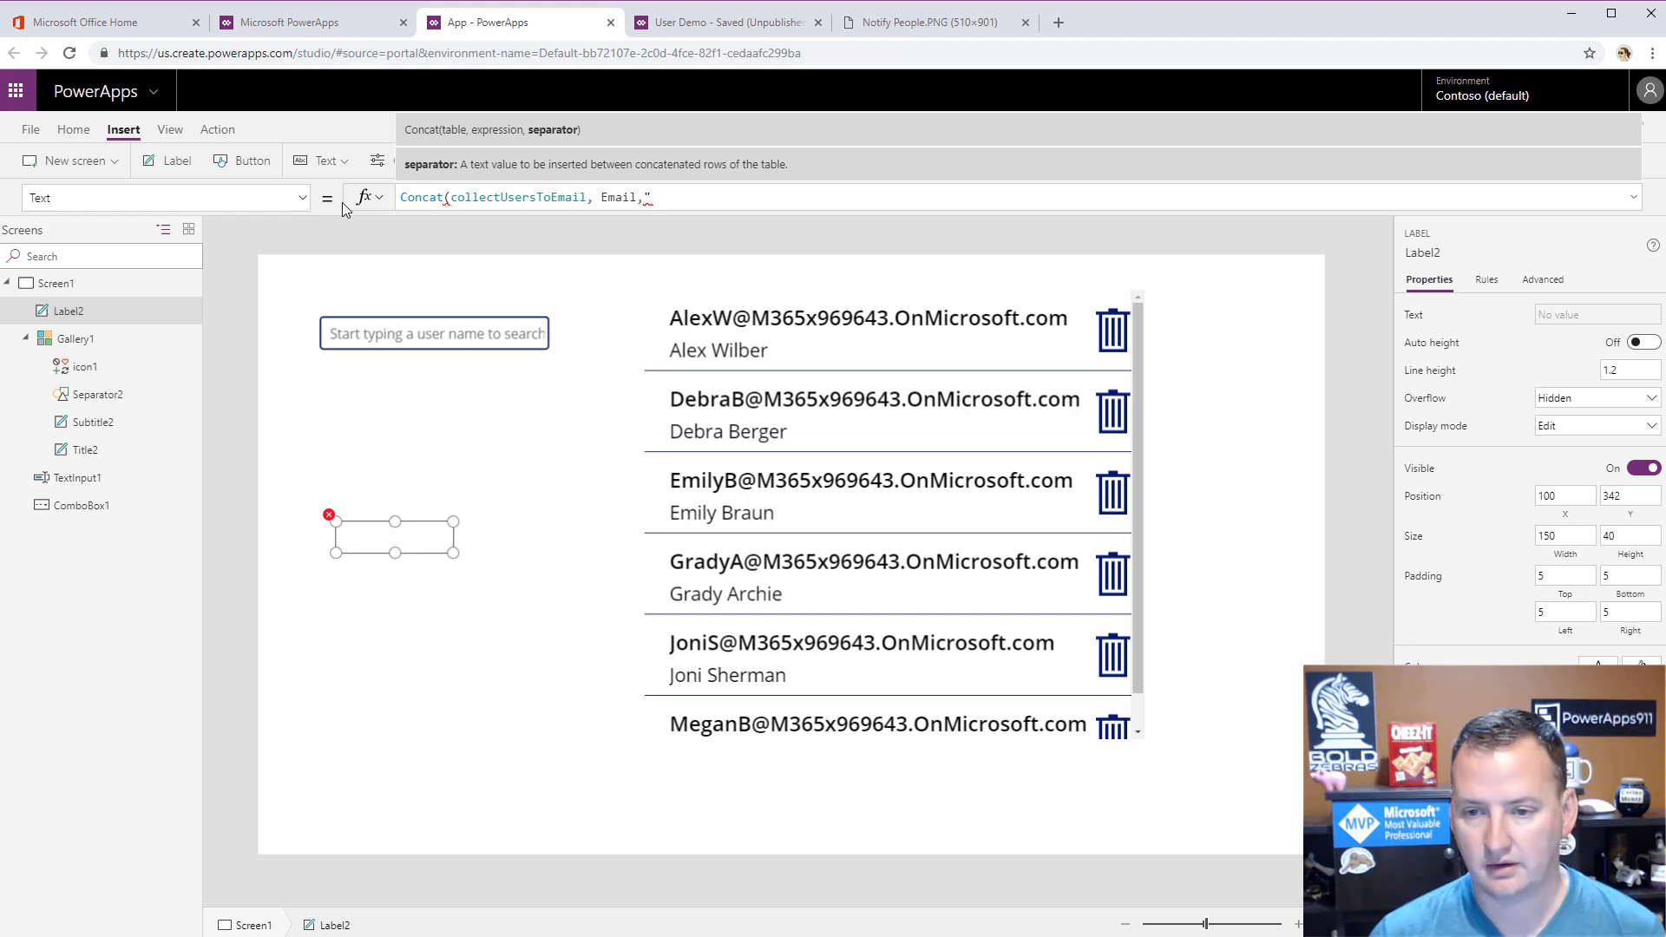
pyautogui.write(',"')
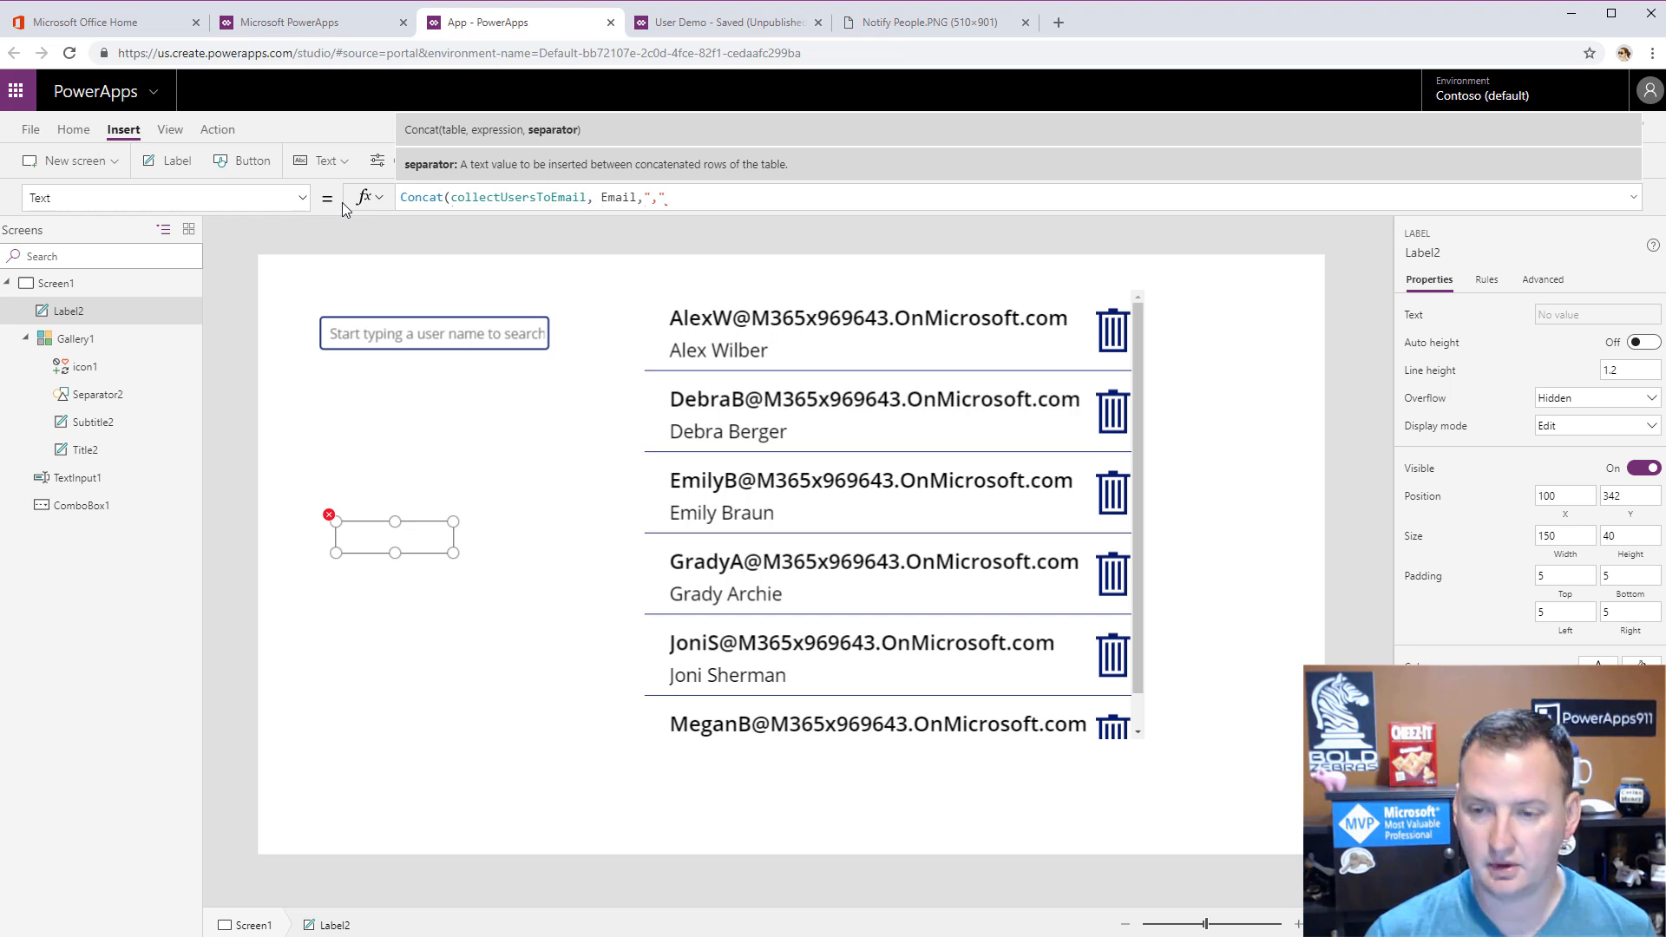
pyautogui.write(')')
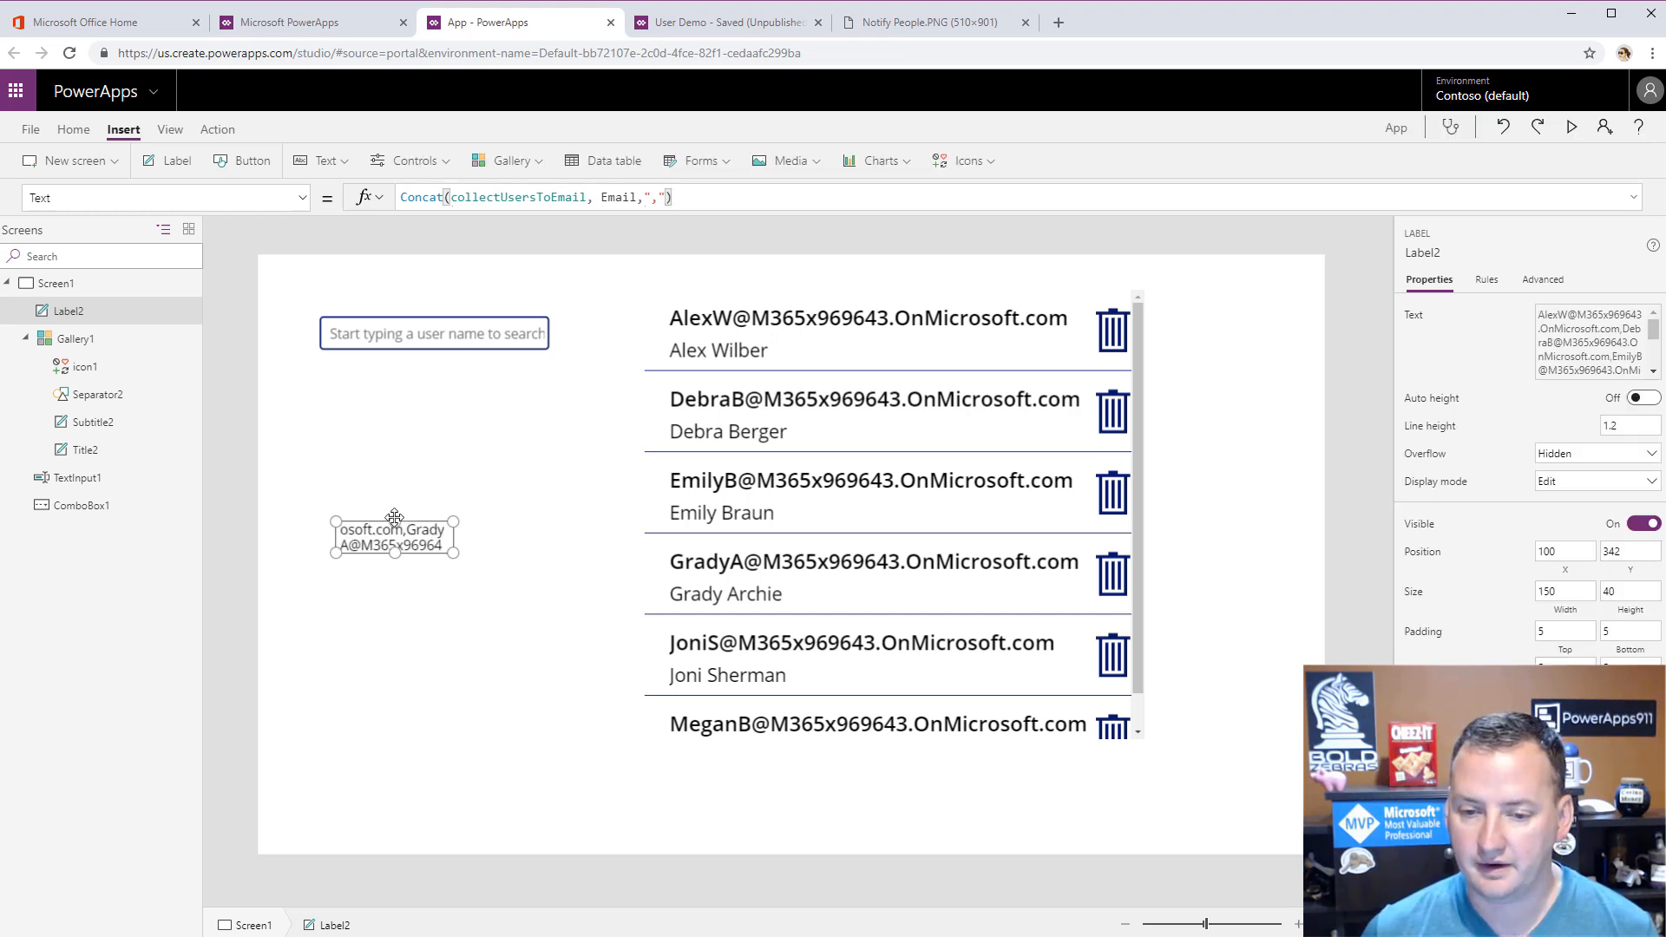
# - Enlarge the email list label to about 442 wide by 436 high, with its corner at about X 15, Y 225
pyautogui.moveTo(336, 522); pyautogui.dragTo(270, 430)
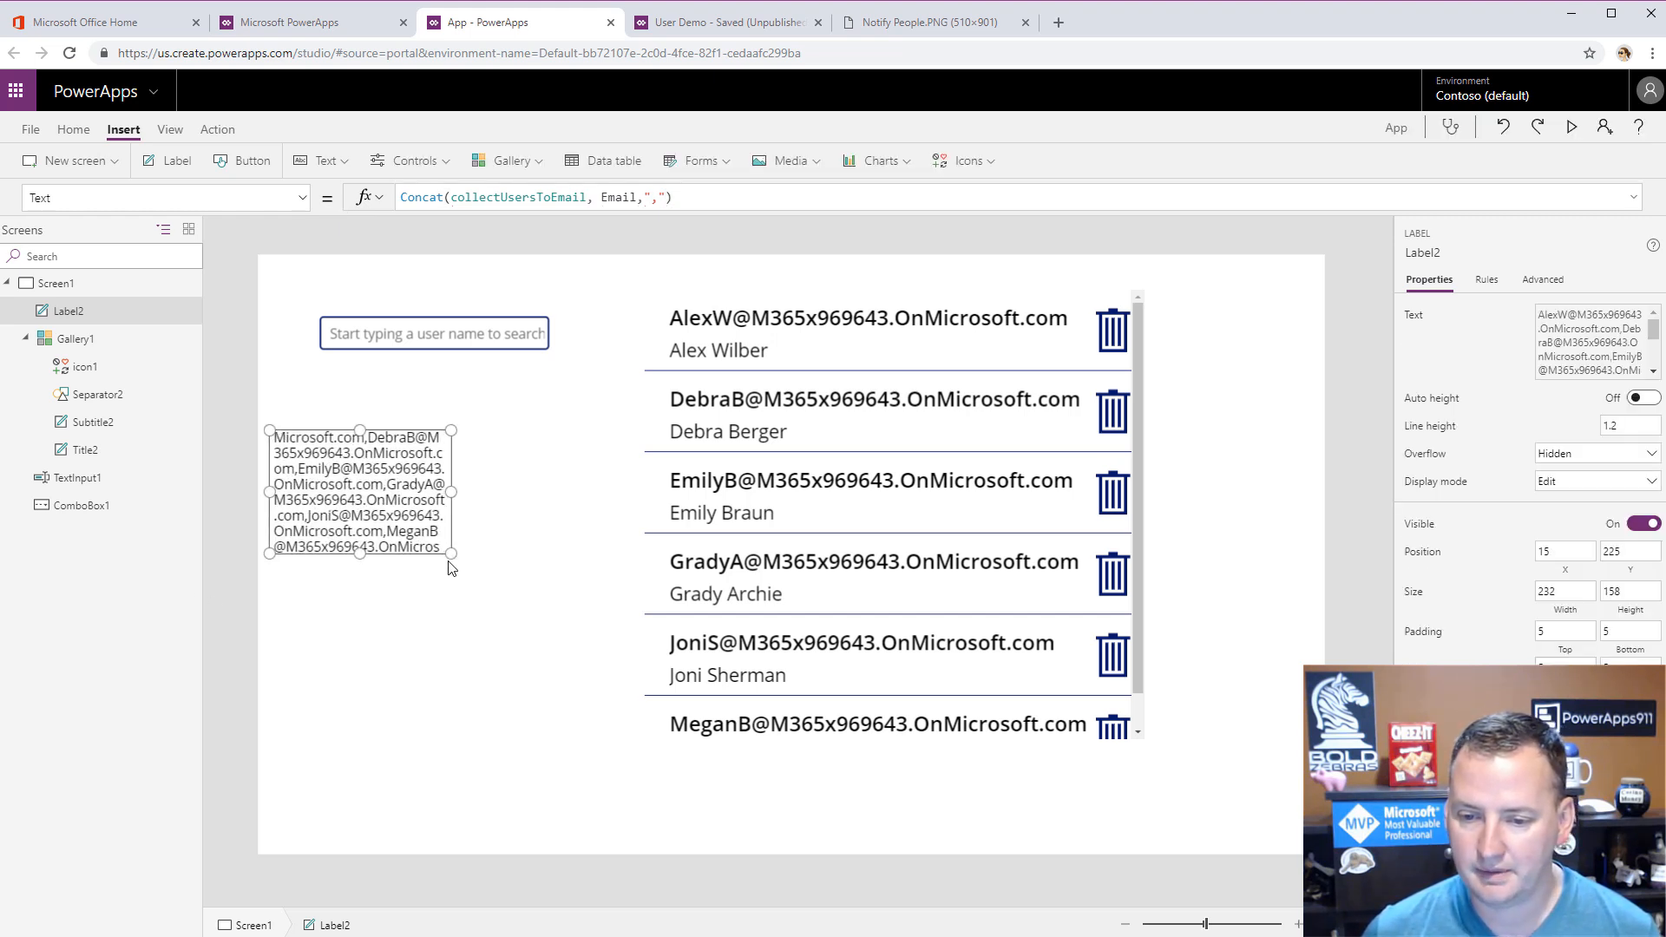
pyautogui.moveTo(449, 564); pyautogui.dragTo(615, 770)
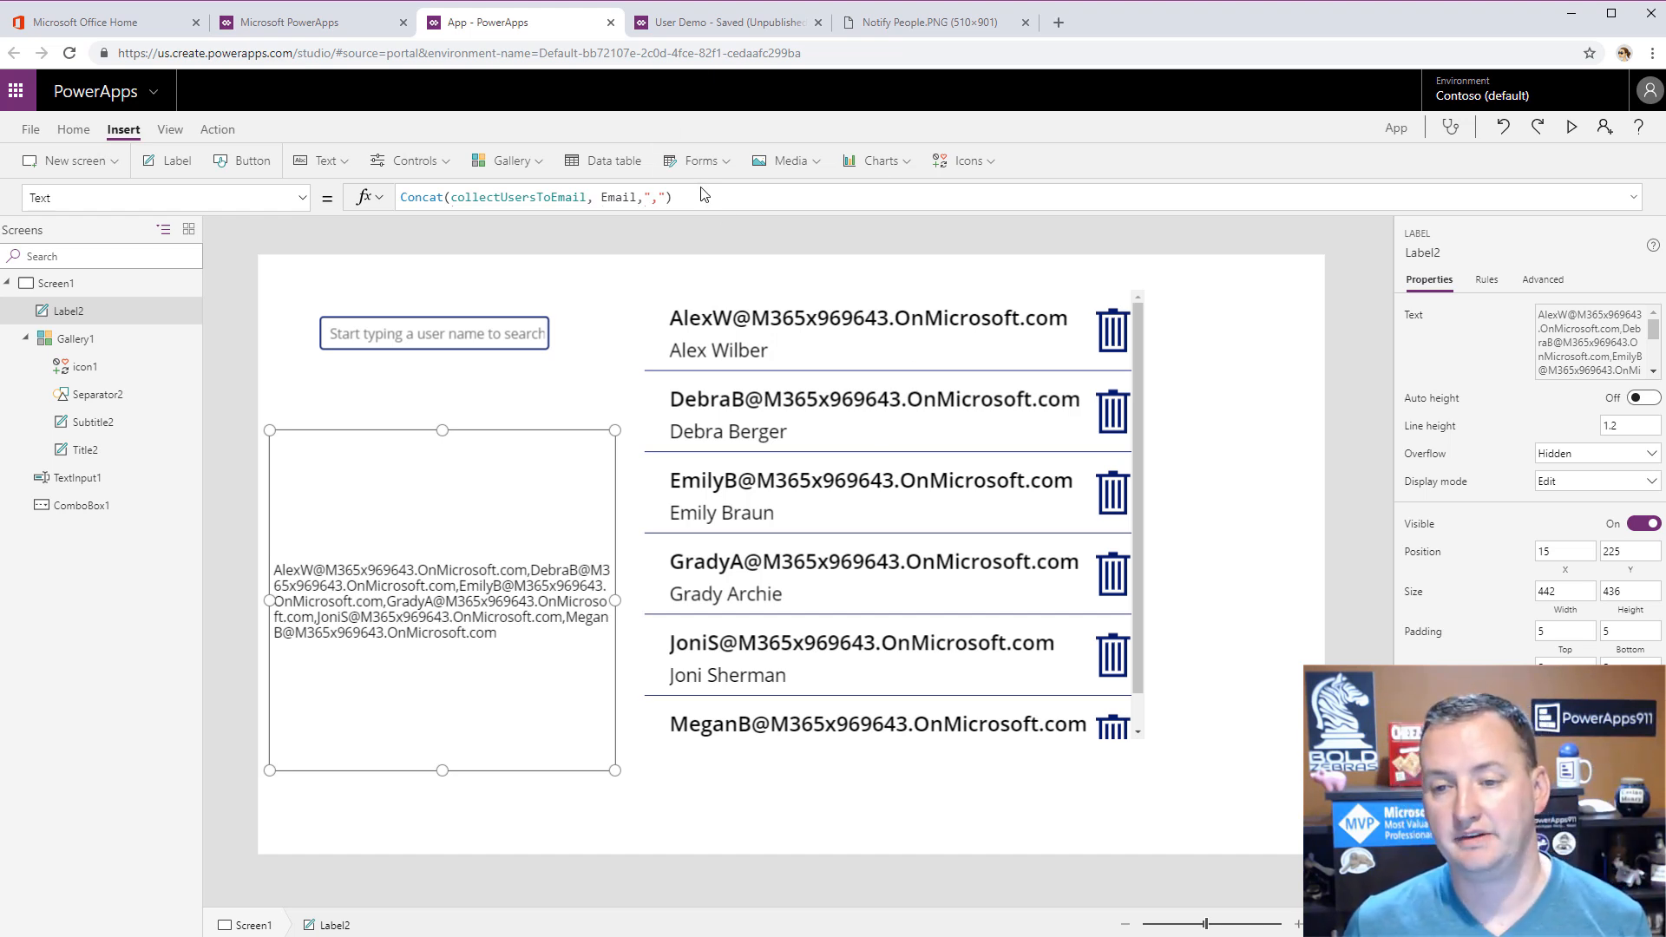
# - Prepend User().Email & to the Text formula of the email list label
pyautogui.click(738, 195)
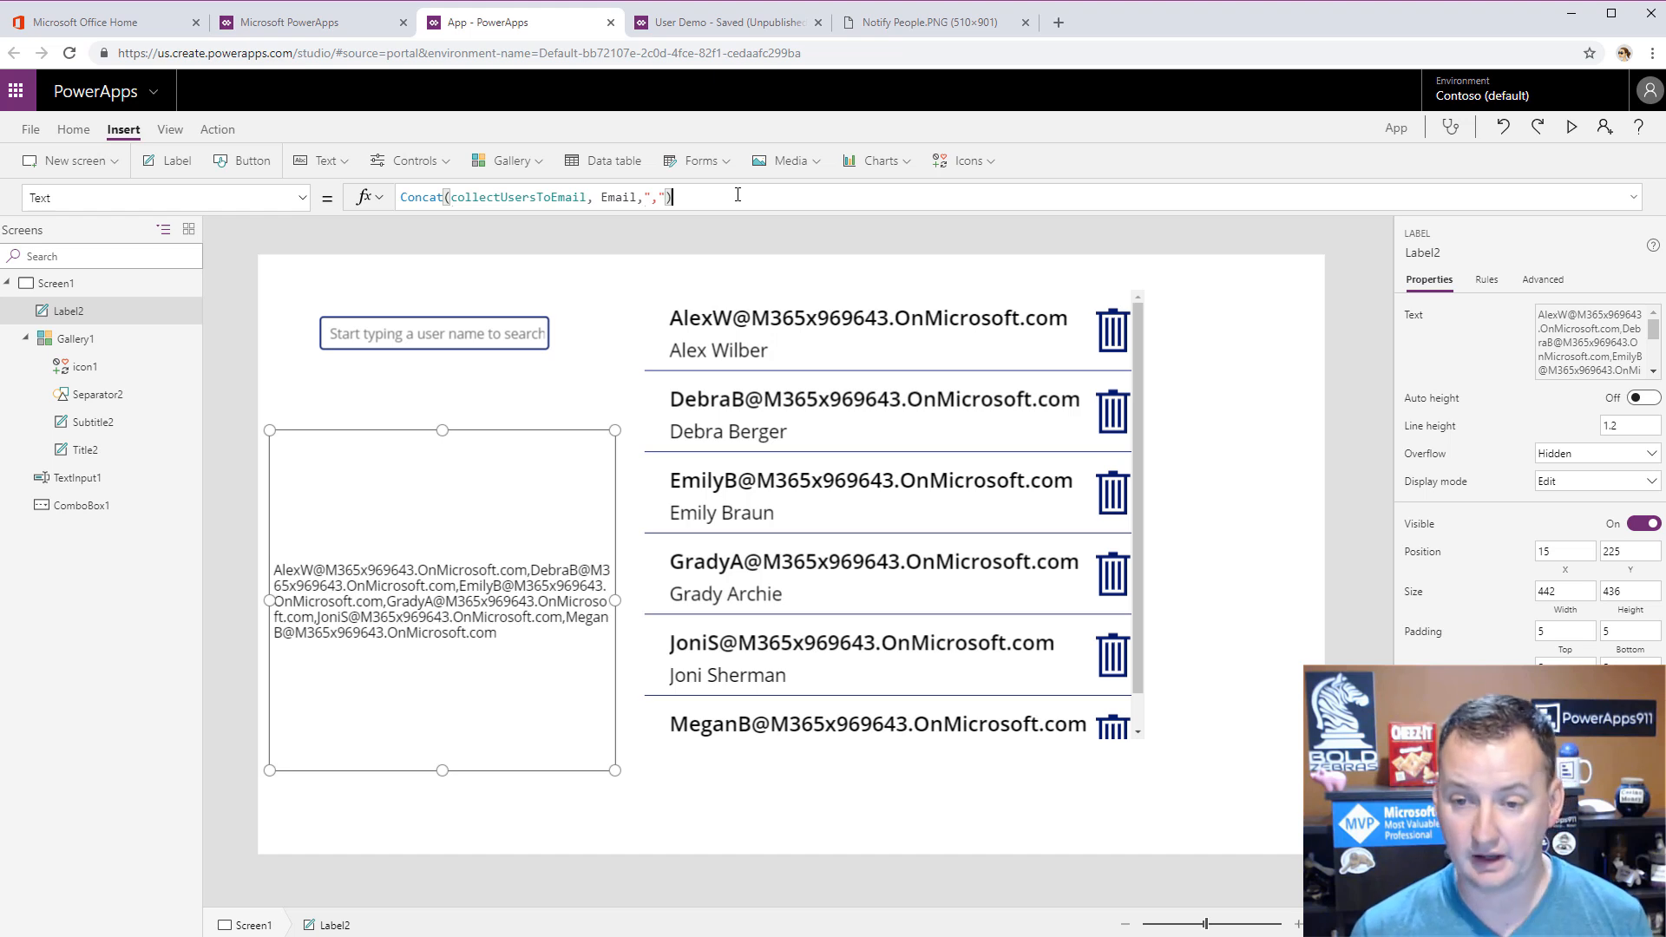
pyautogui.press('Home')
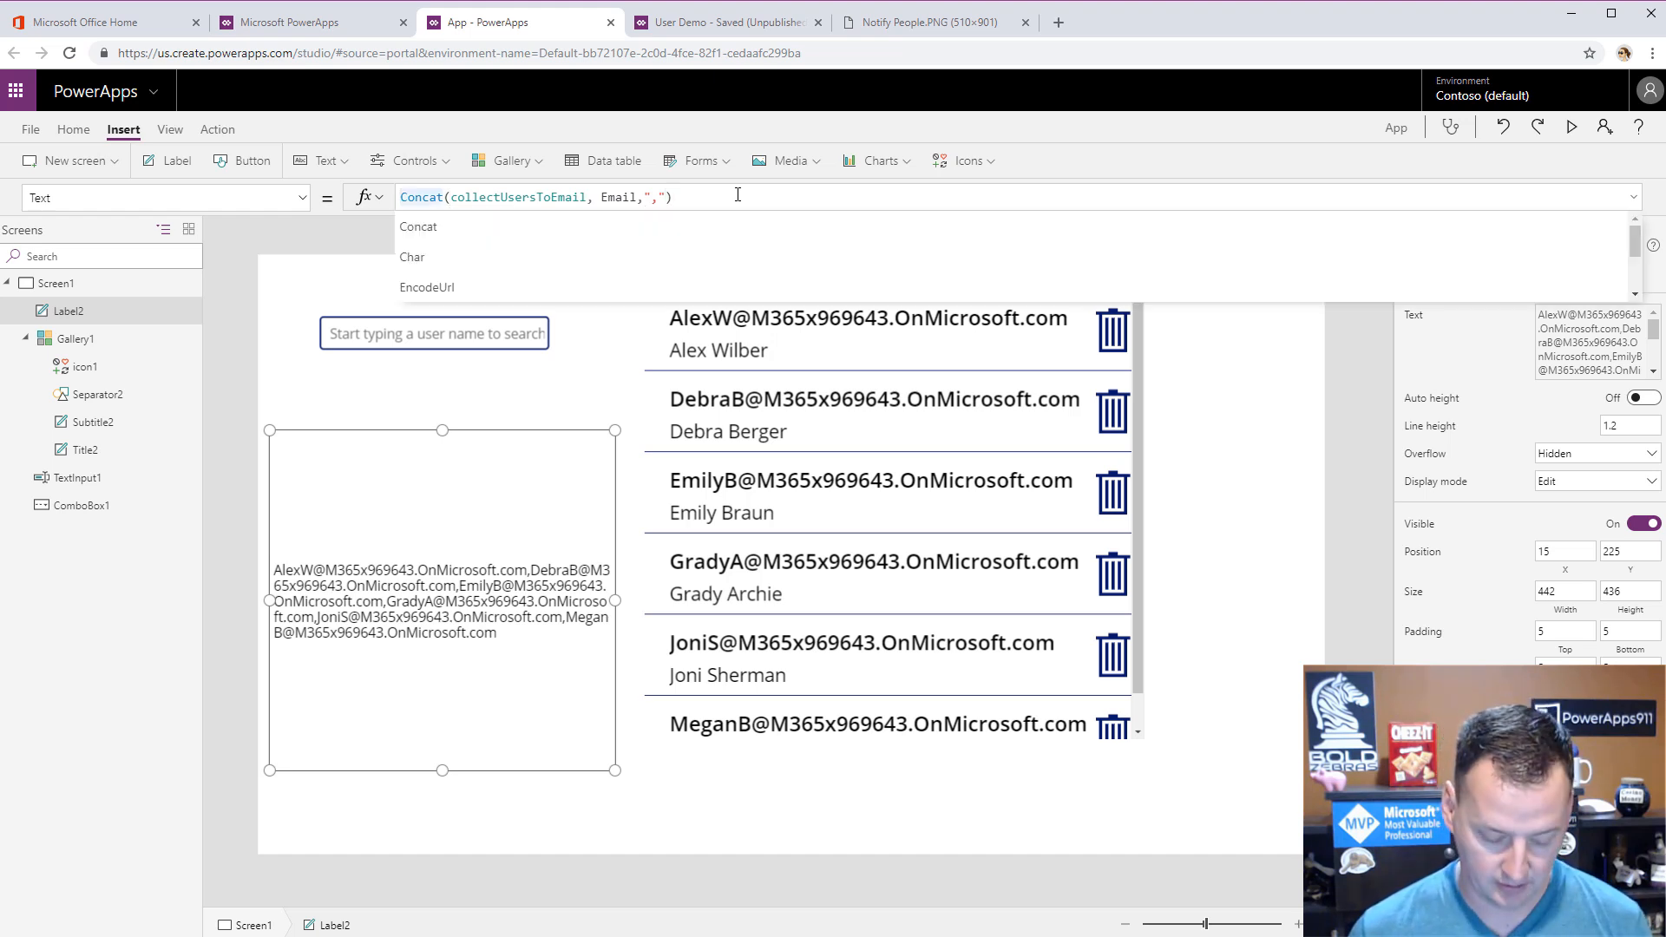
pyautogui.write('USer')
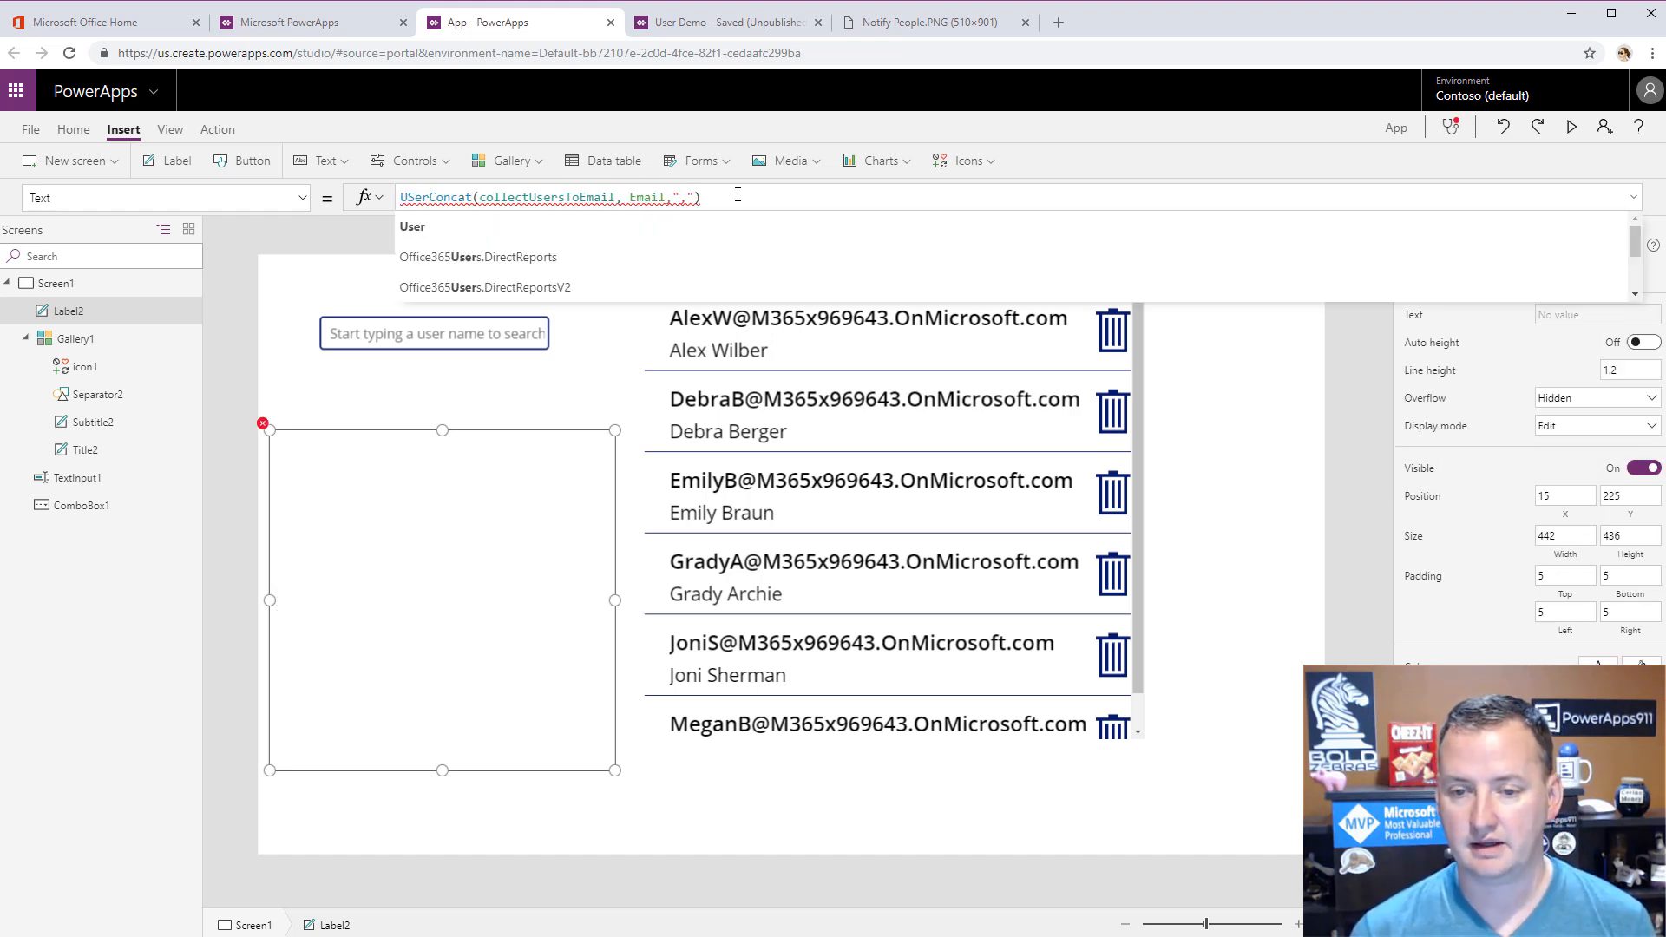
pyautogui.press('Tab')
pyautogui.write('.e')
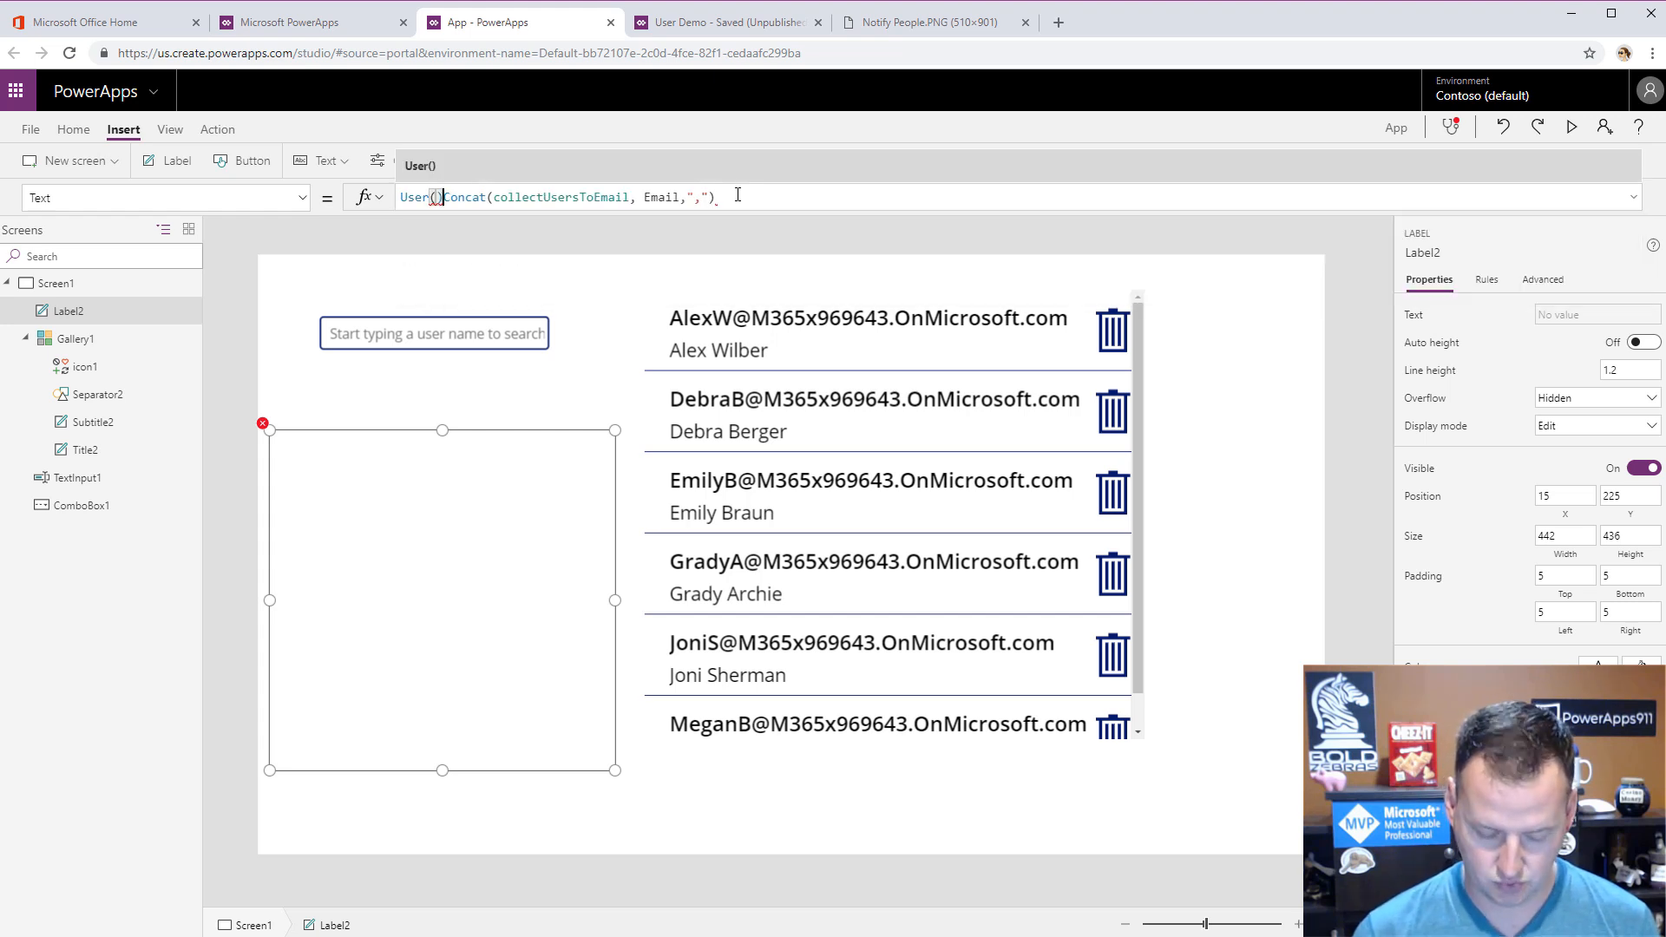
pyautogui.write('mi')
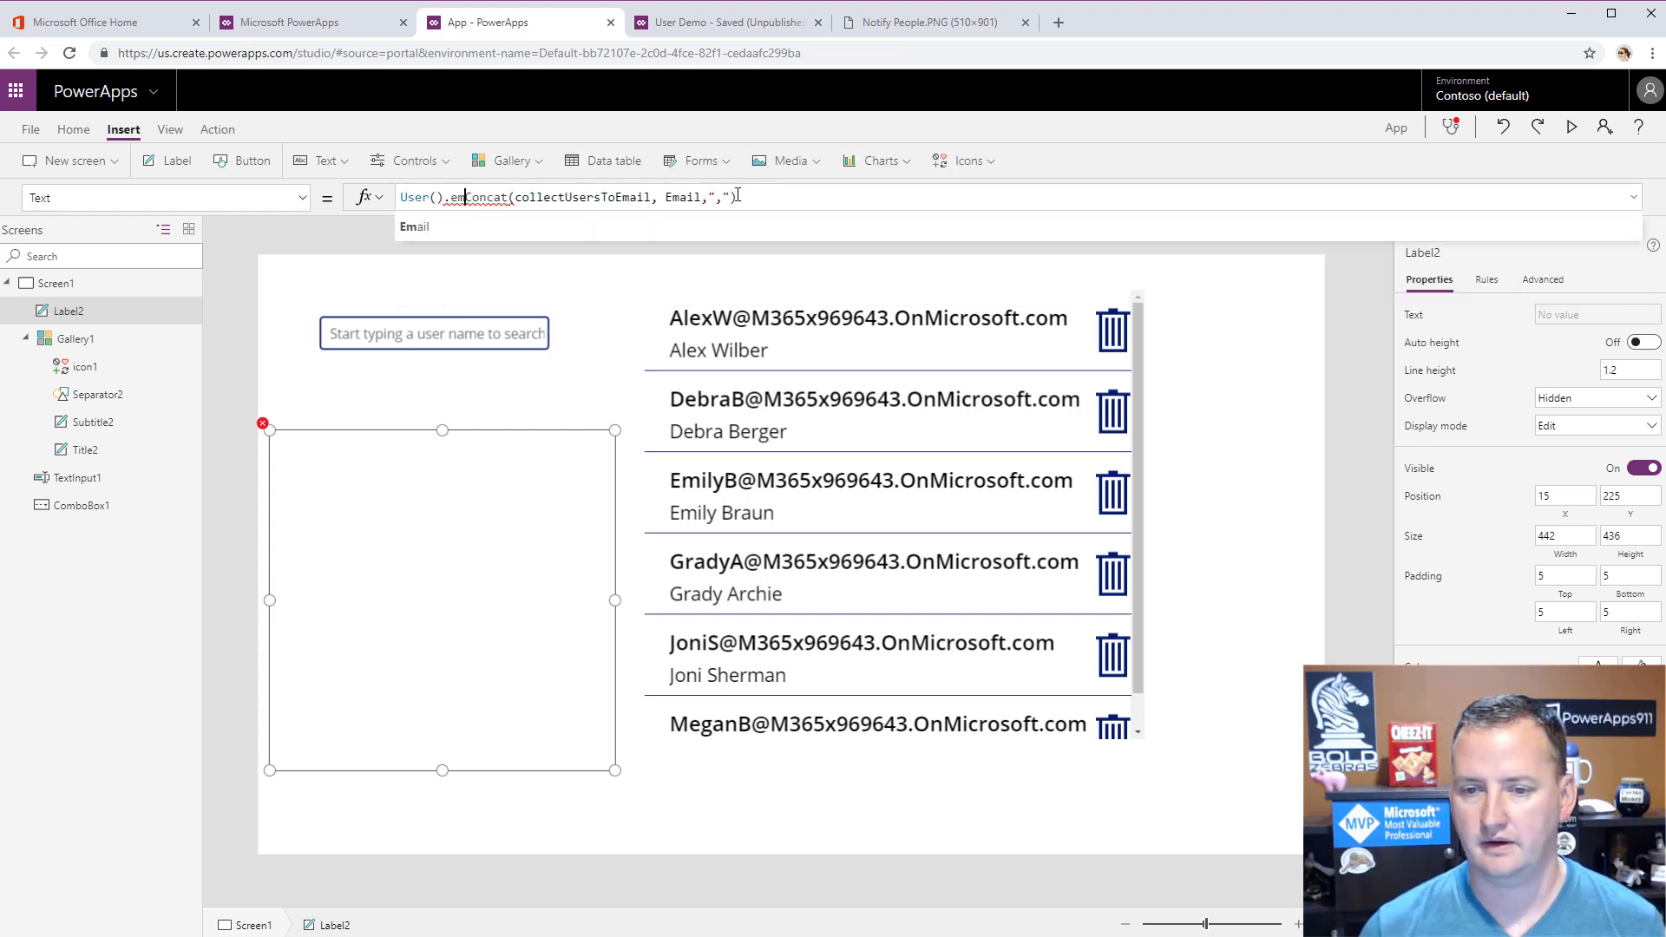
pyautogui.press('Tab')
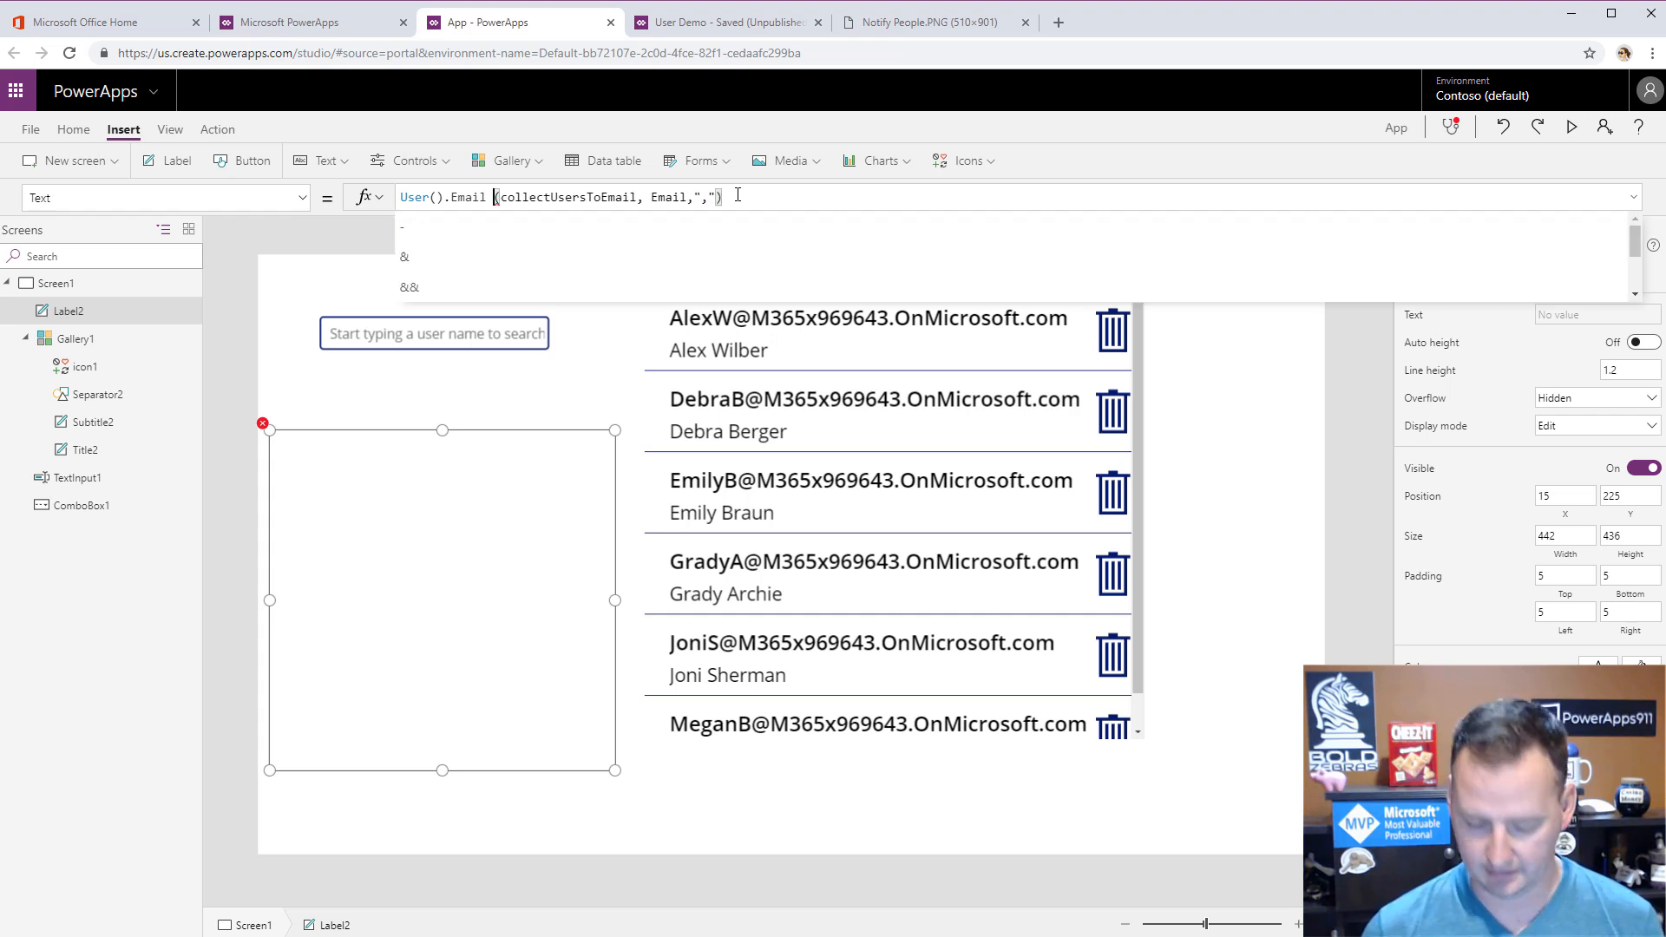
pyautogui.write('collect')
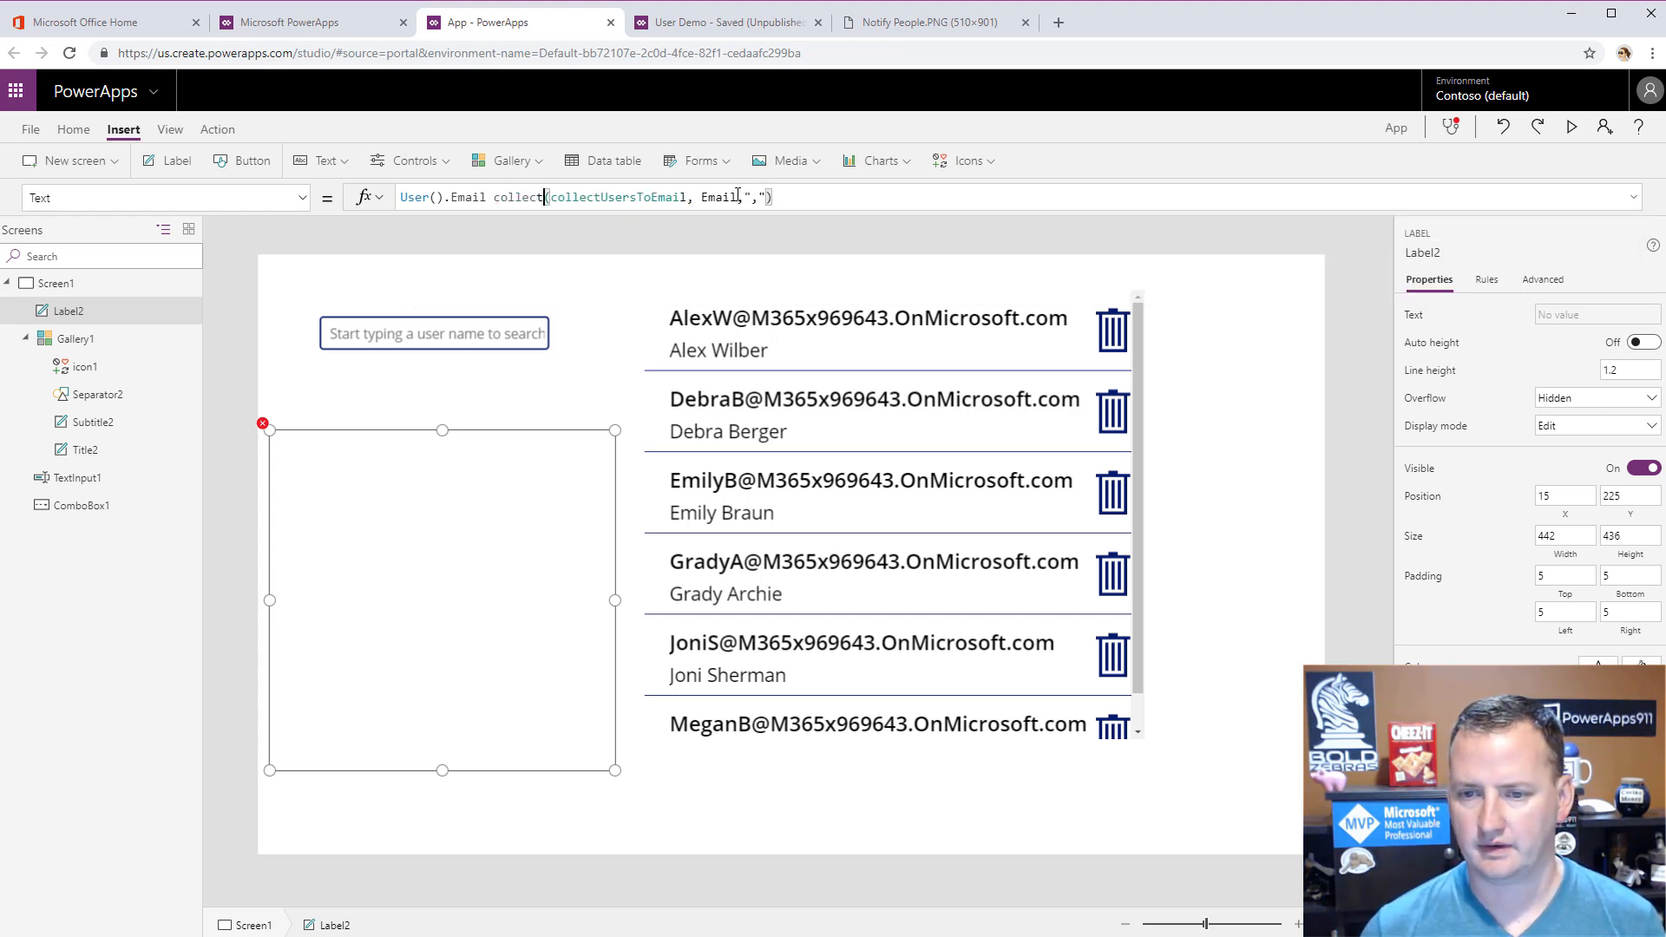
pyautogui.press('Left')
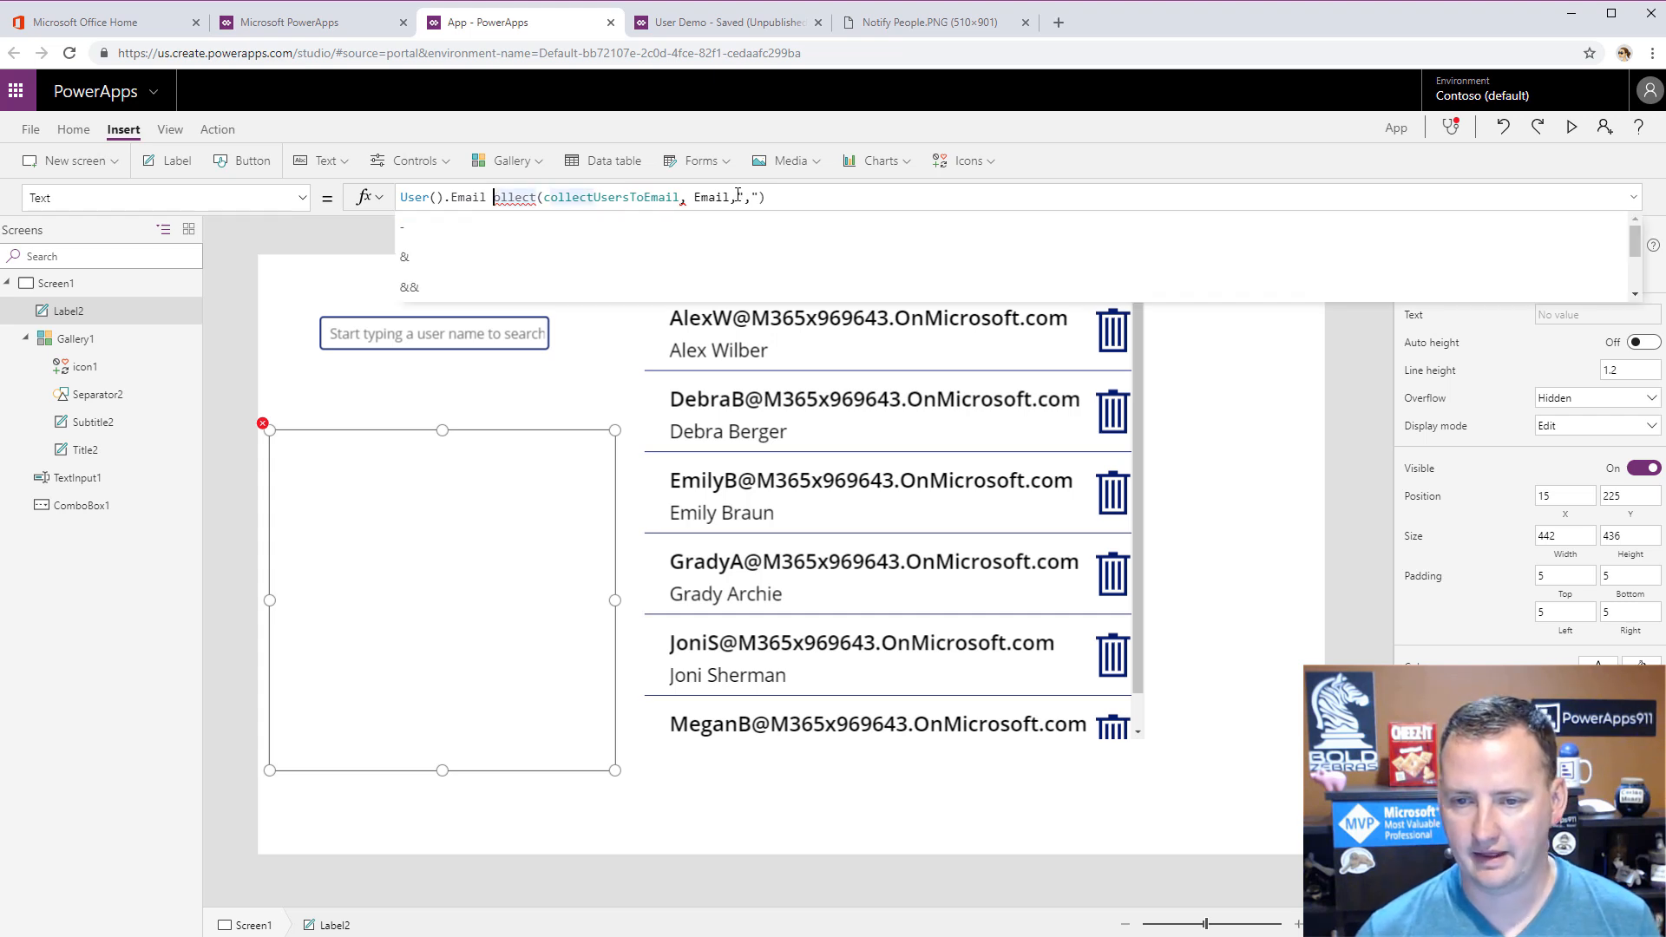
pyautogui.press('Left')
pyautogui.write('&')
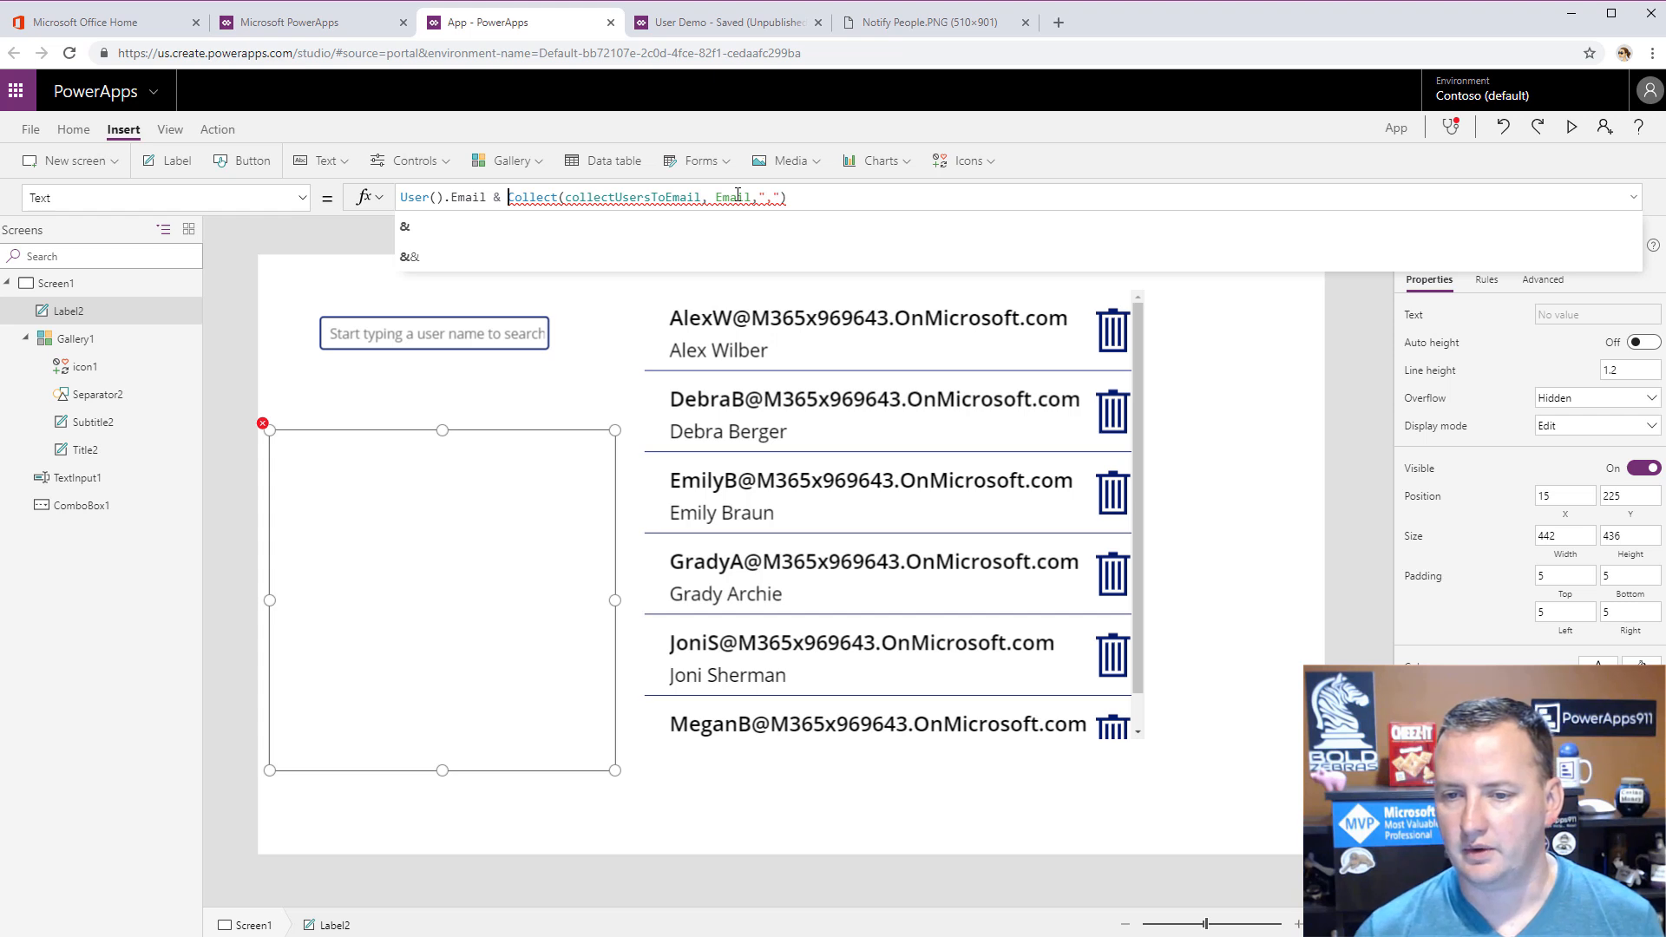
# - Correct the function name after the ampersand to Concat in the email list label's formula
pyautogui.press('Right')
pyautogui.press('Right')
pyautogui.press('Right')
pyautogui.press('Right')
pyautogui.press('Right')
pyautogui.press('Right')
pyautogui.press('Right')
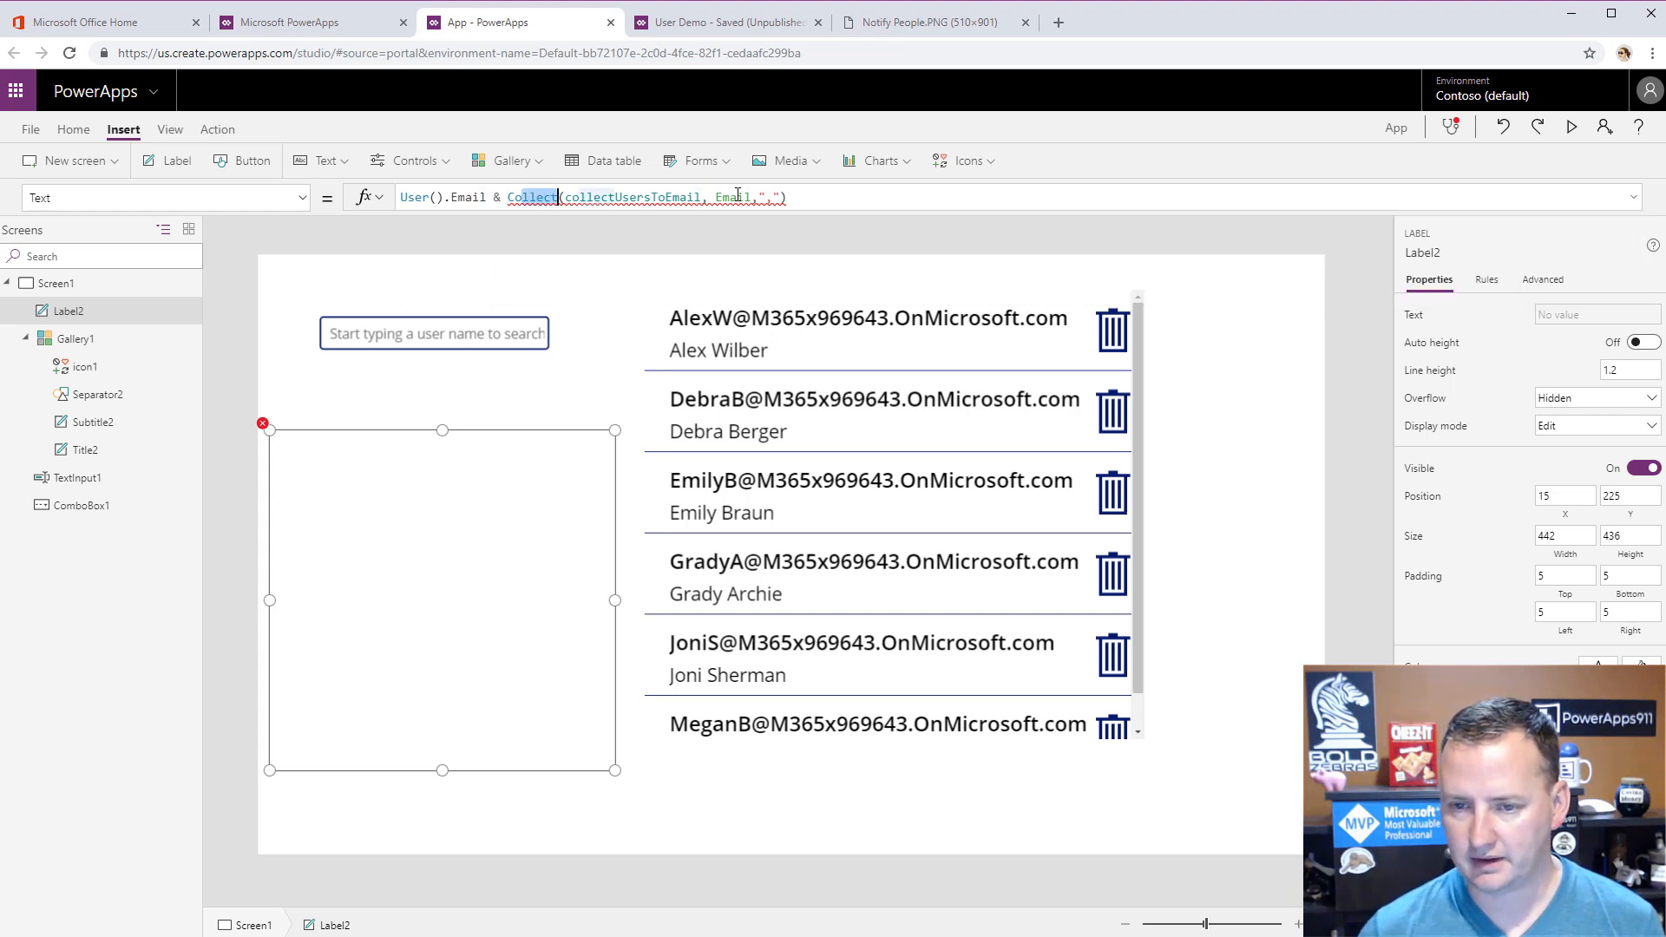
pyautogui.write('Concat')
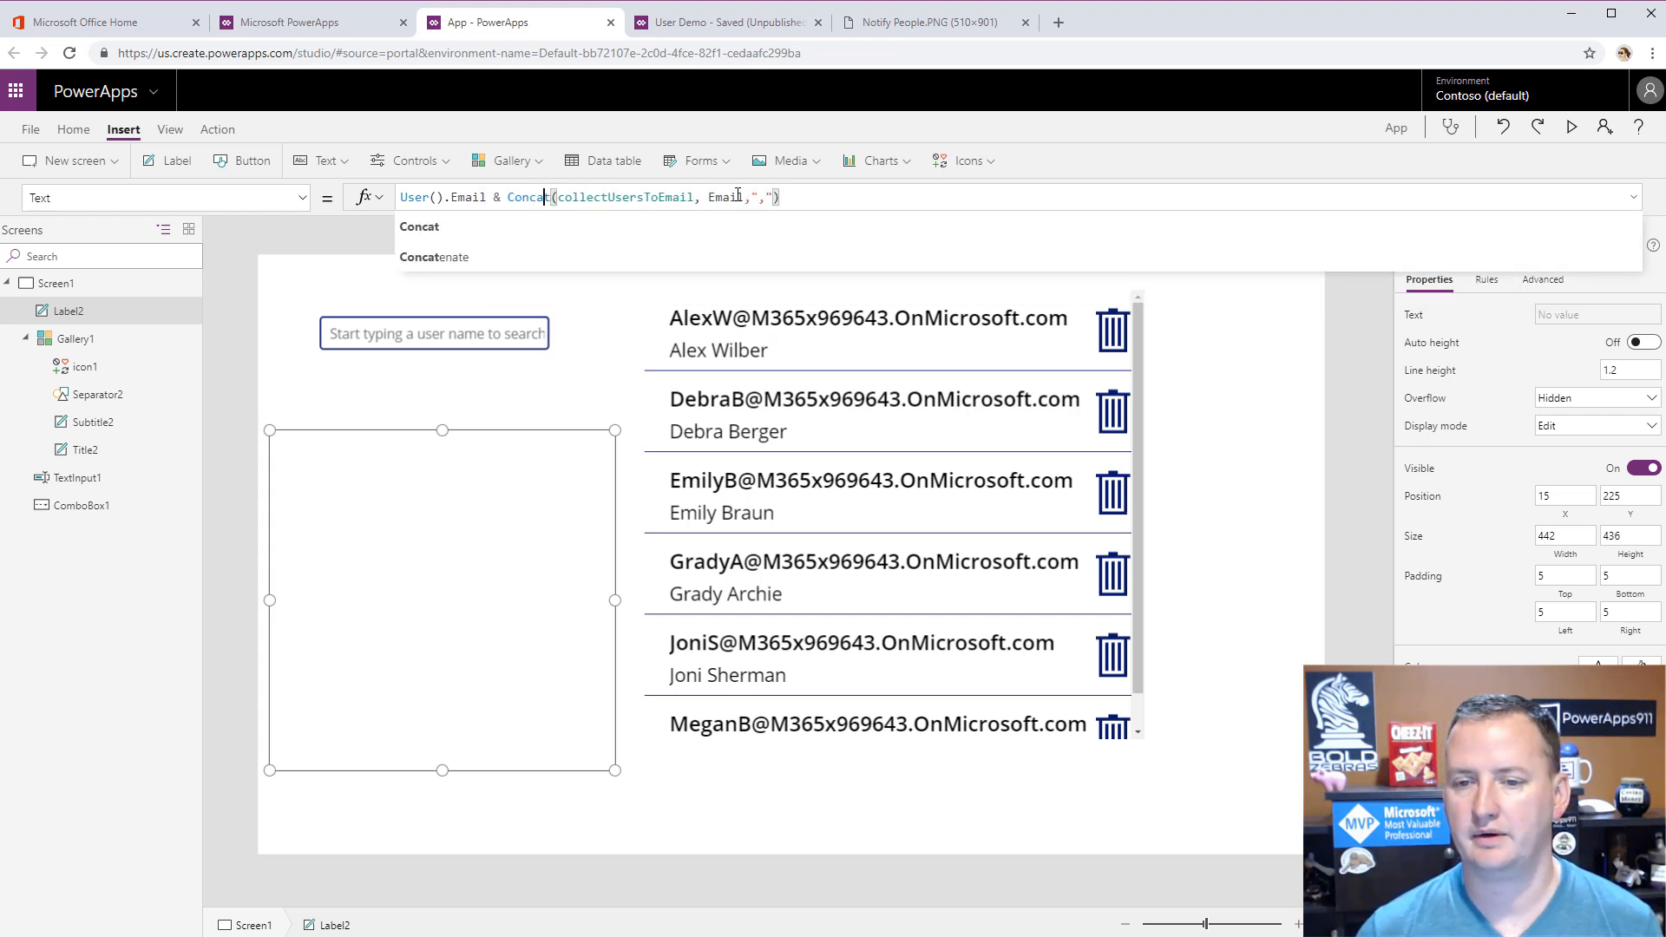
# - Insert "," & before Concat in the email list label's formula, and reduce the label's height to about 177
pyautogui.press('Left')
pyautogui.press('Left')
pyautogui.press('Left')
pyautogui.press('Left')
pyautogui.press('Left')
pyautogui.press('Left')
pyautogui.press('Left')
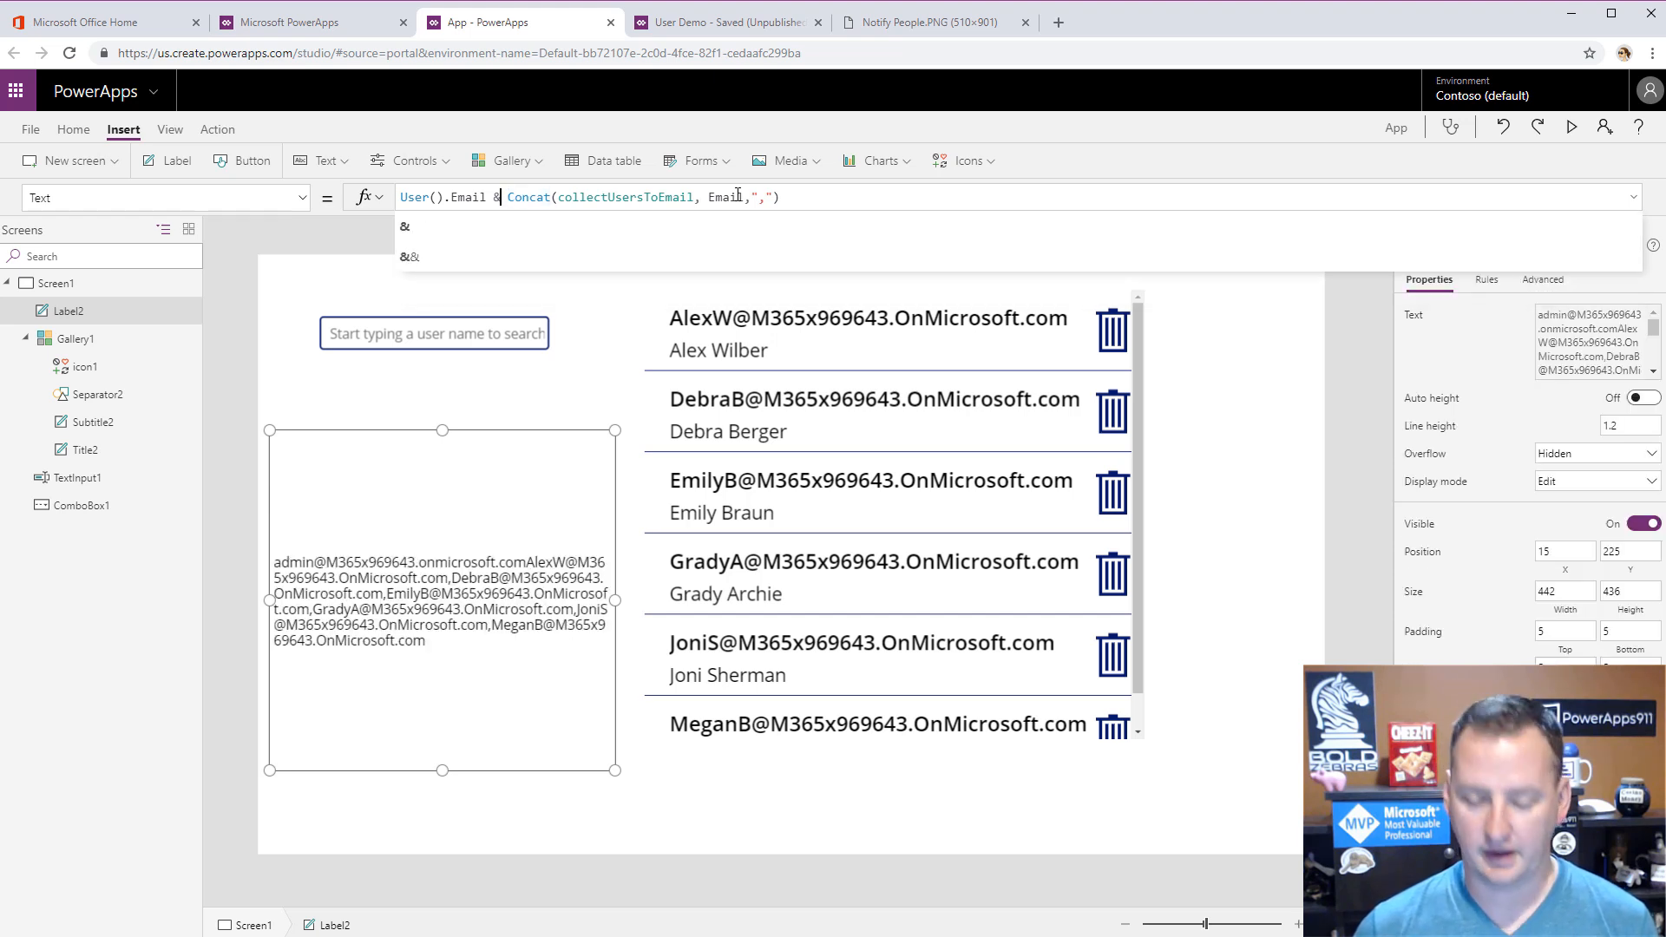
pyautogui.write('","')
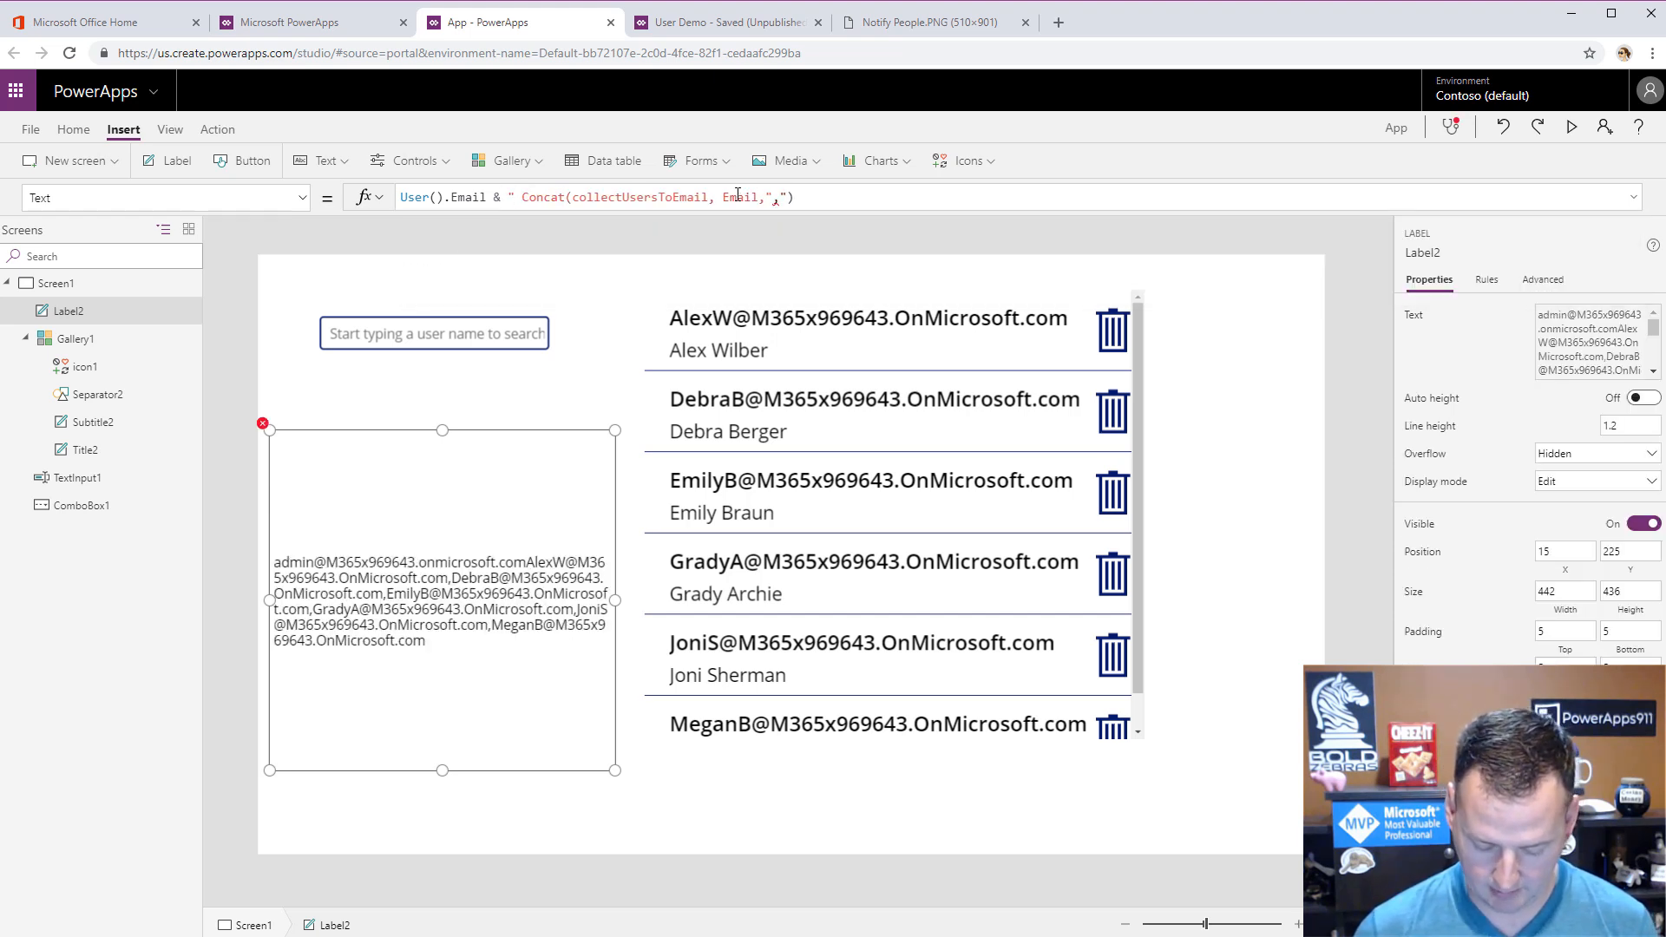
pyautogui.write(' &')
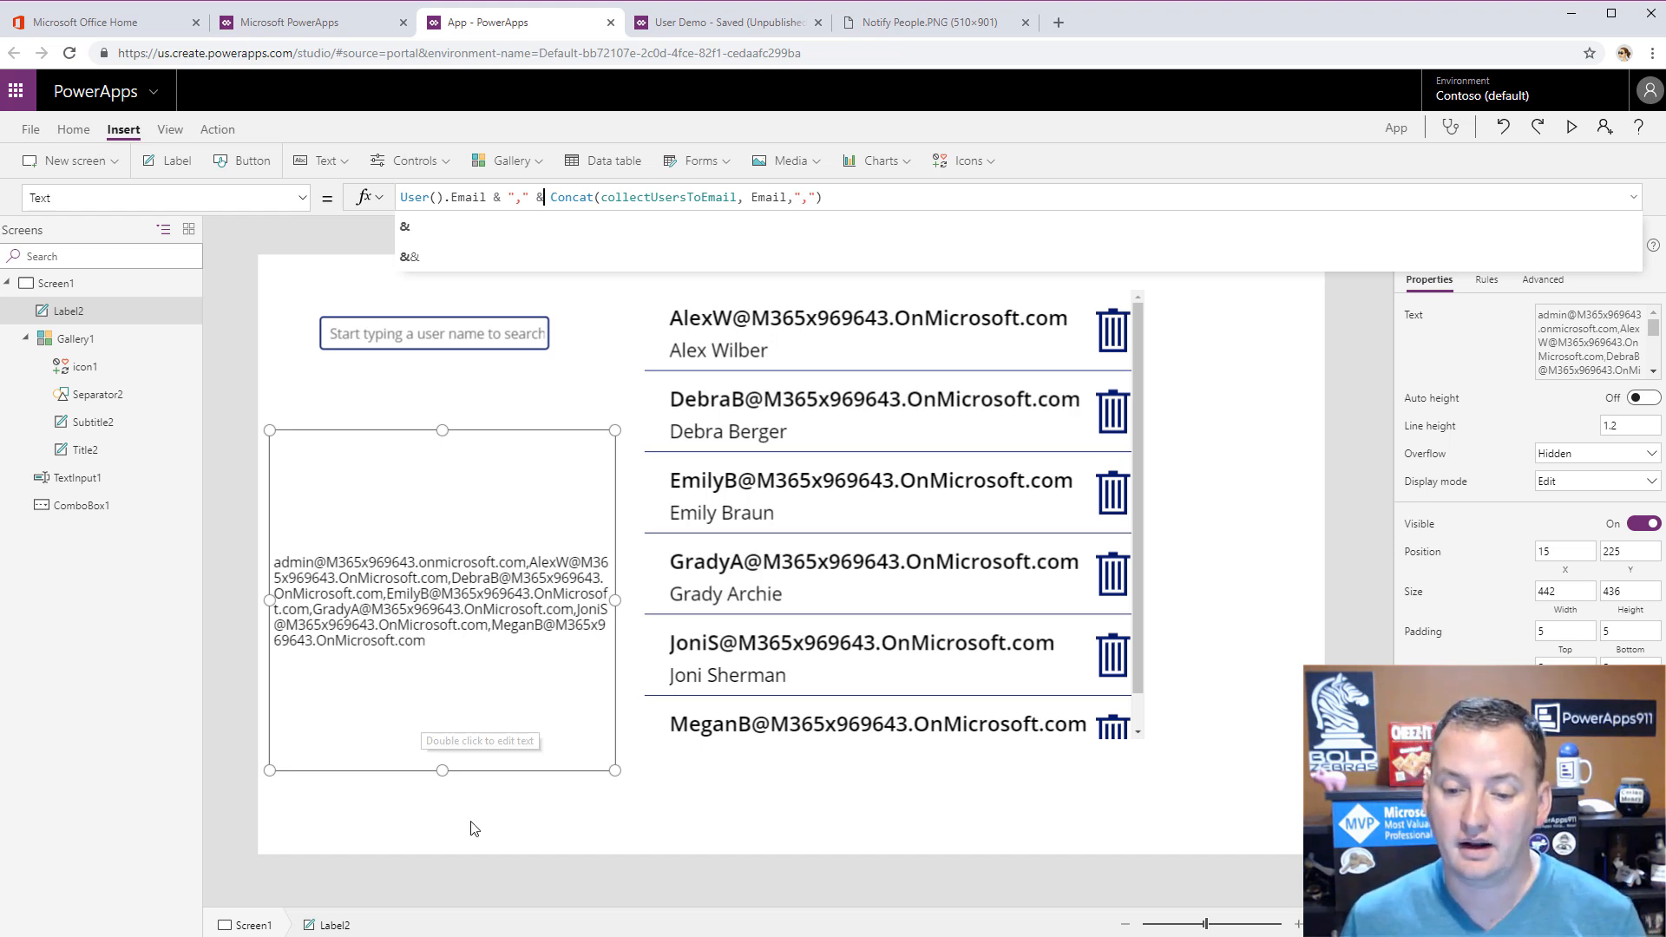
pyautogui.moveTo(443, 770); pyautogui.dragTo(423, 569)
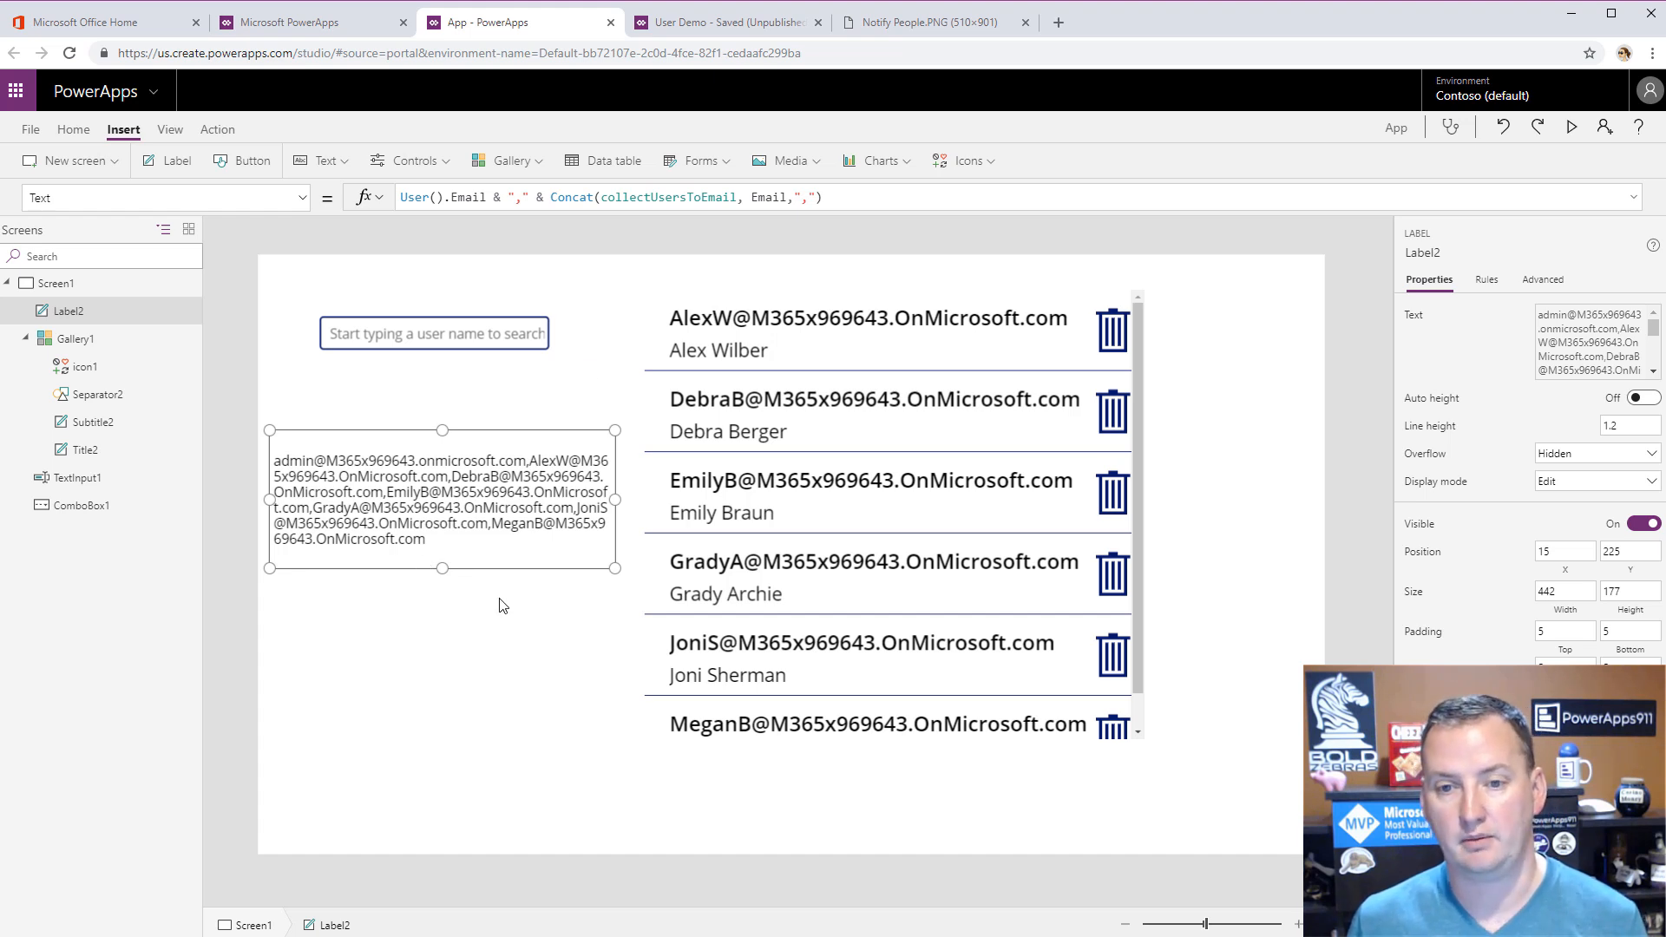
# - Open the app's data sources
pyautogui.click(168, 130)
pyautogui.click(76, 161)
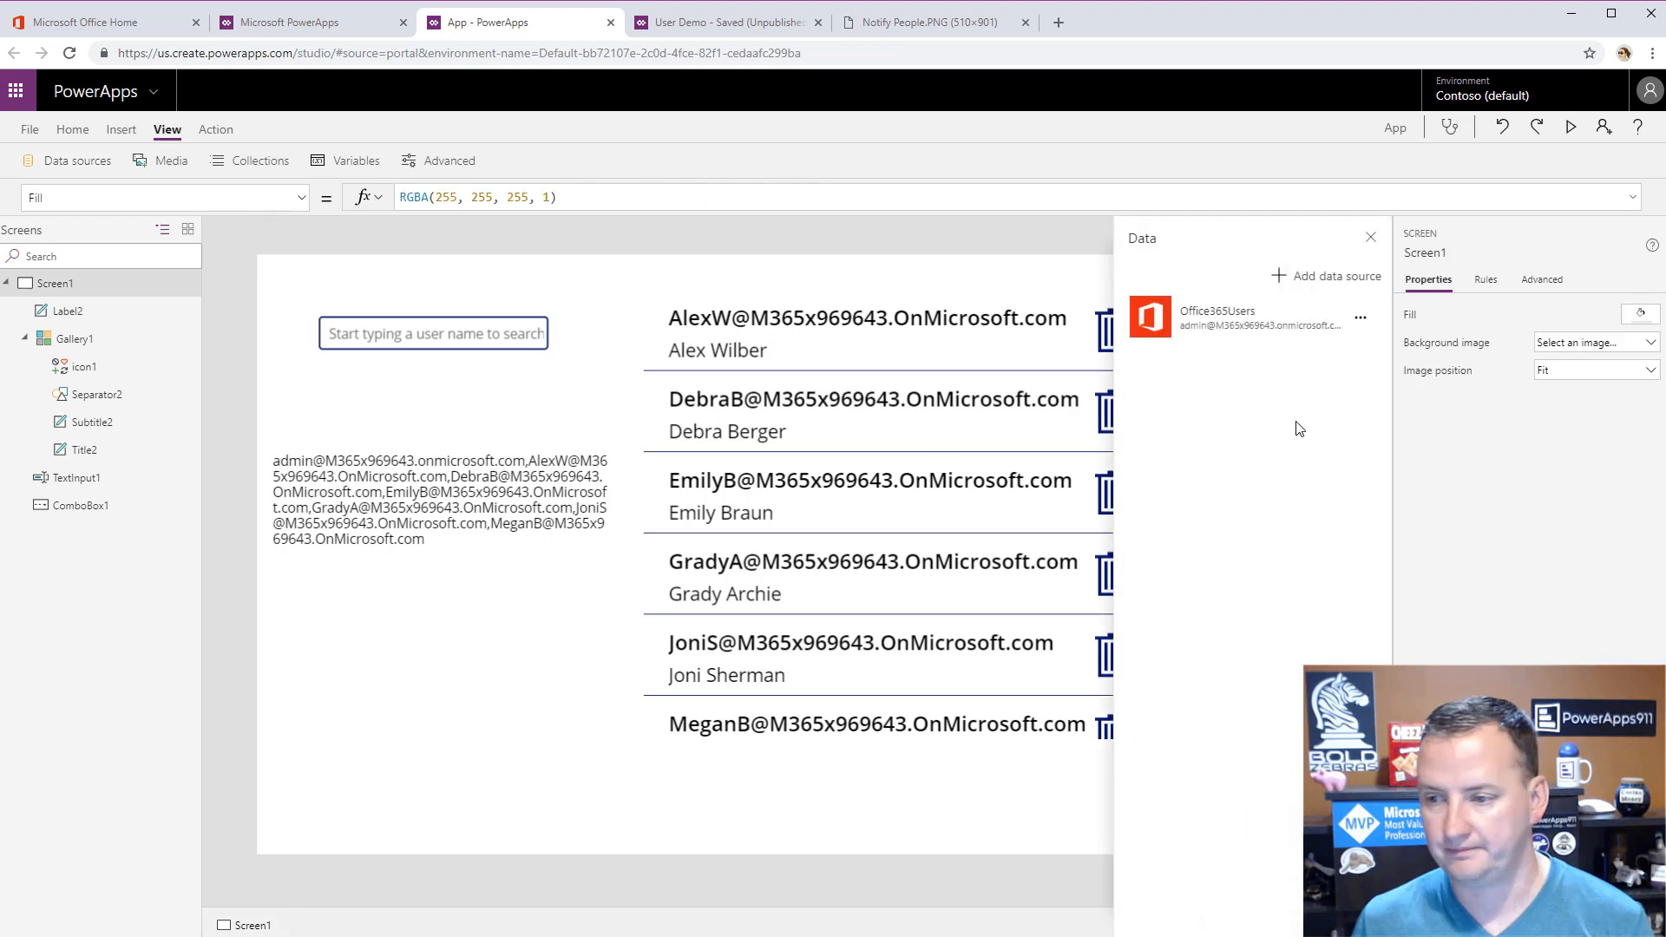
pyautogui.click(1282, 280)
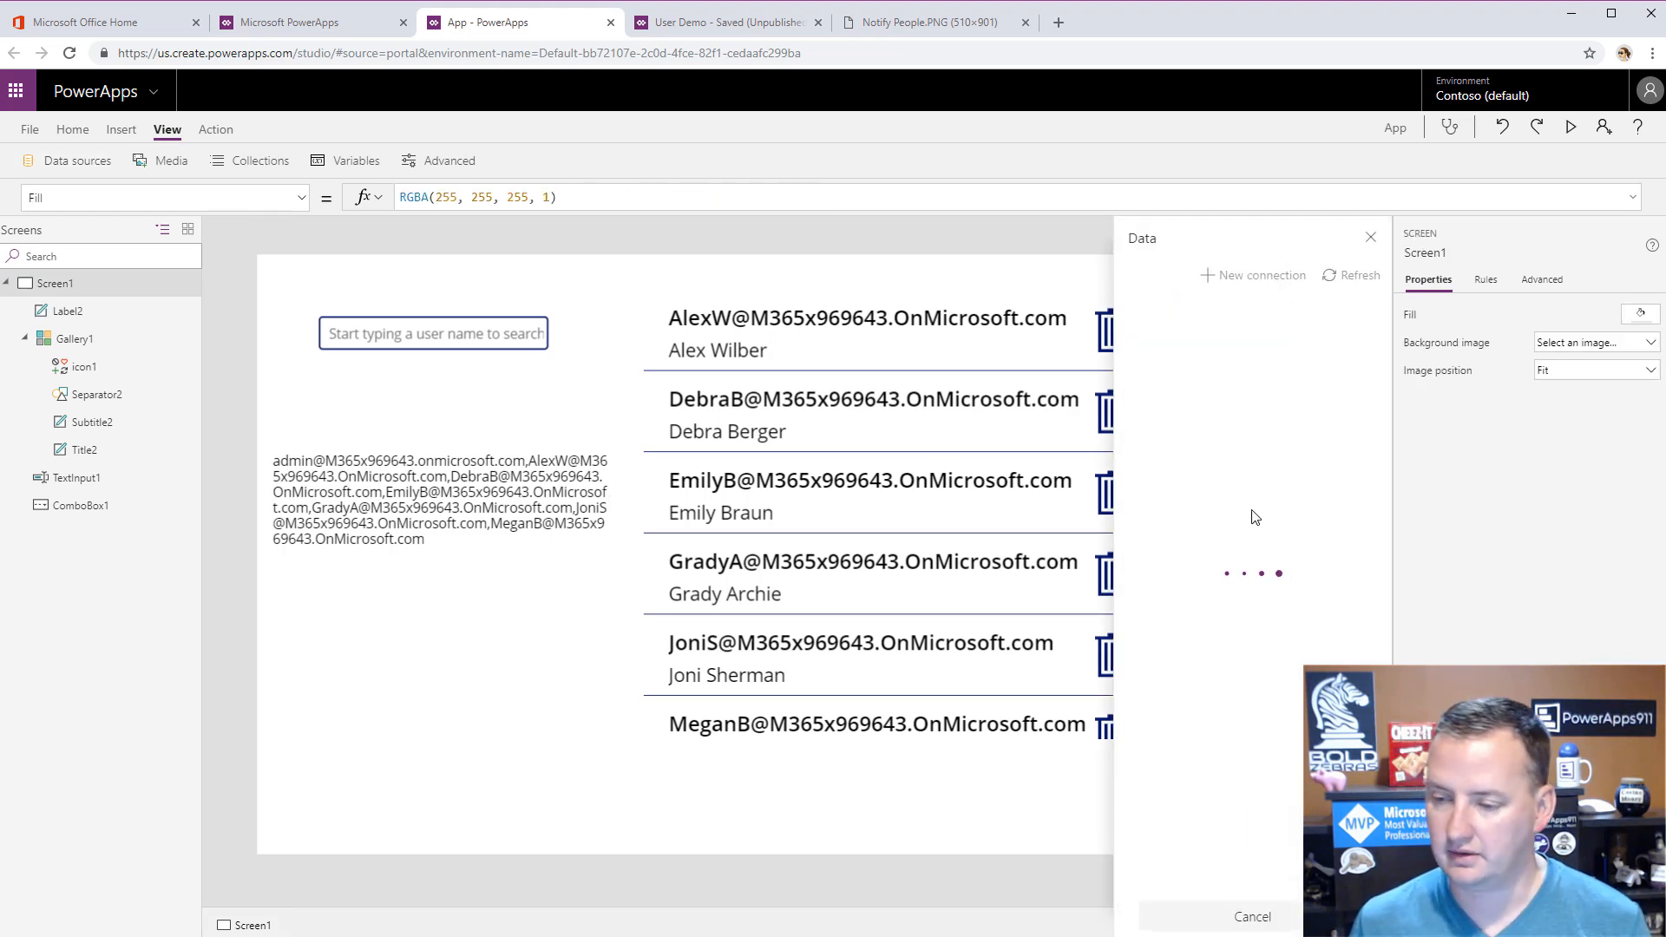
pyautogui.click(1259, 276)
pyautogui.scroll(-3, 1283, 600)
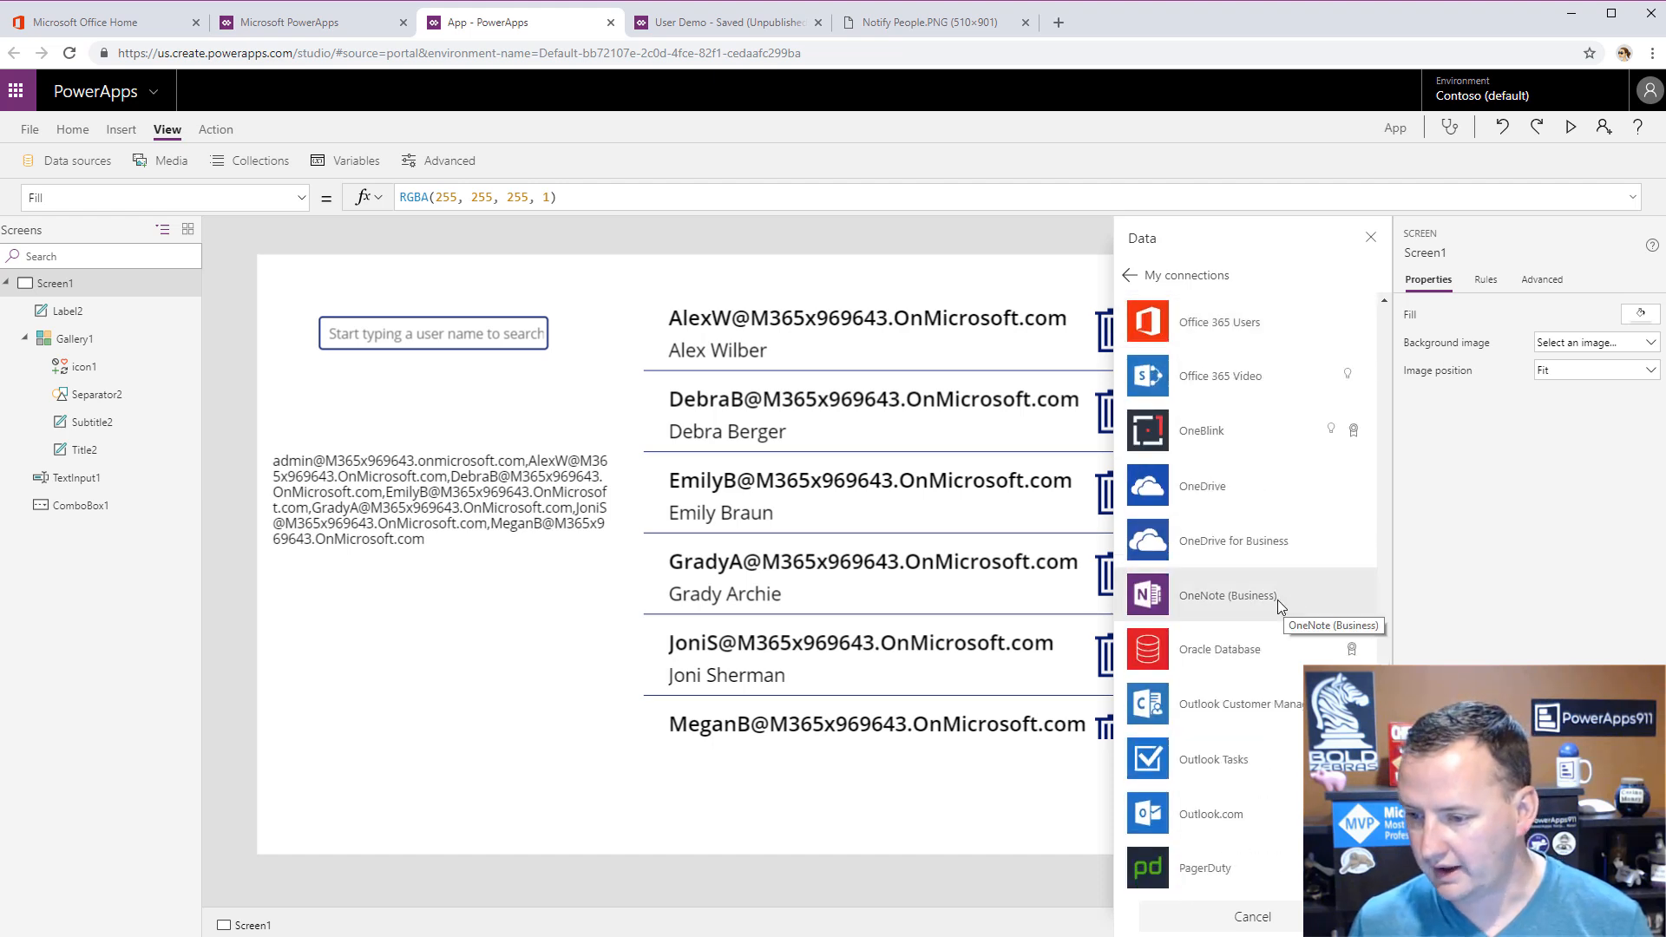
pyautogui.click(1248, 821)
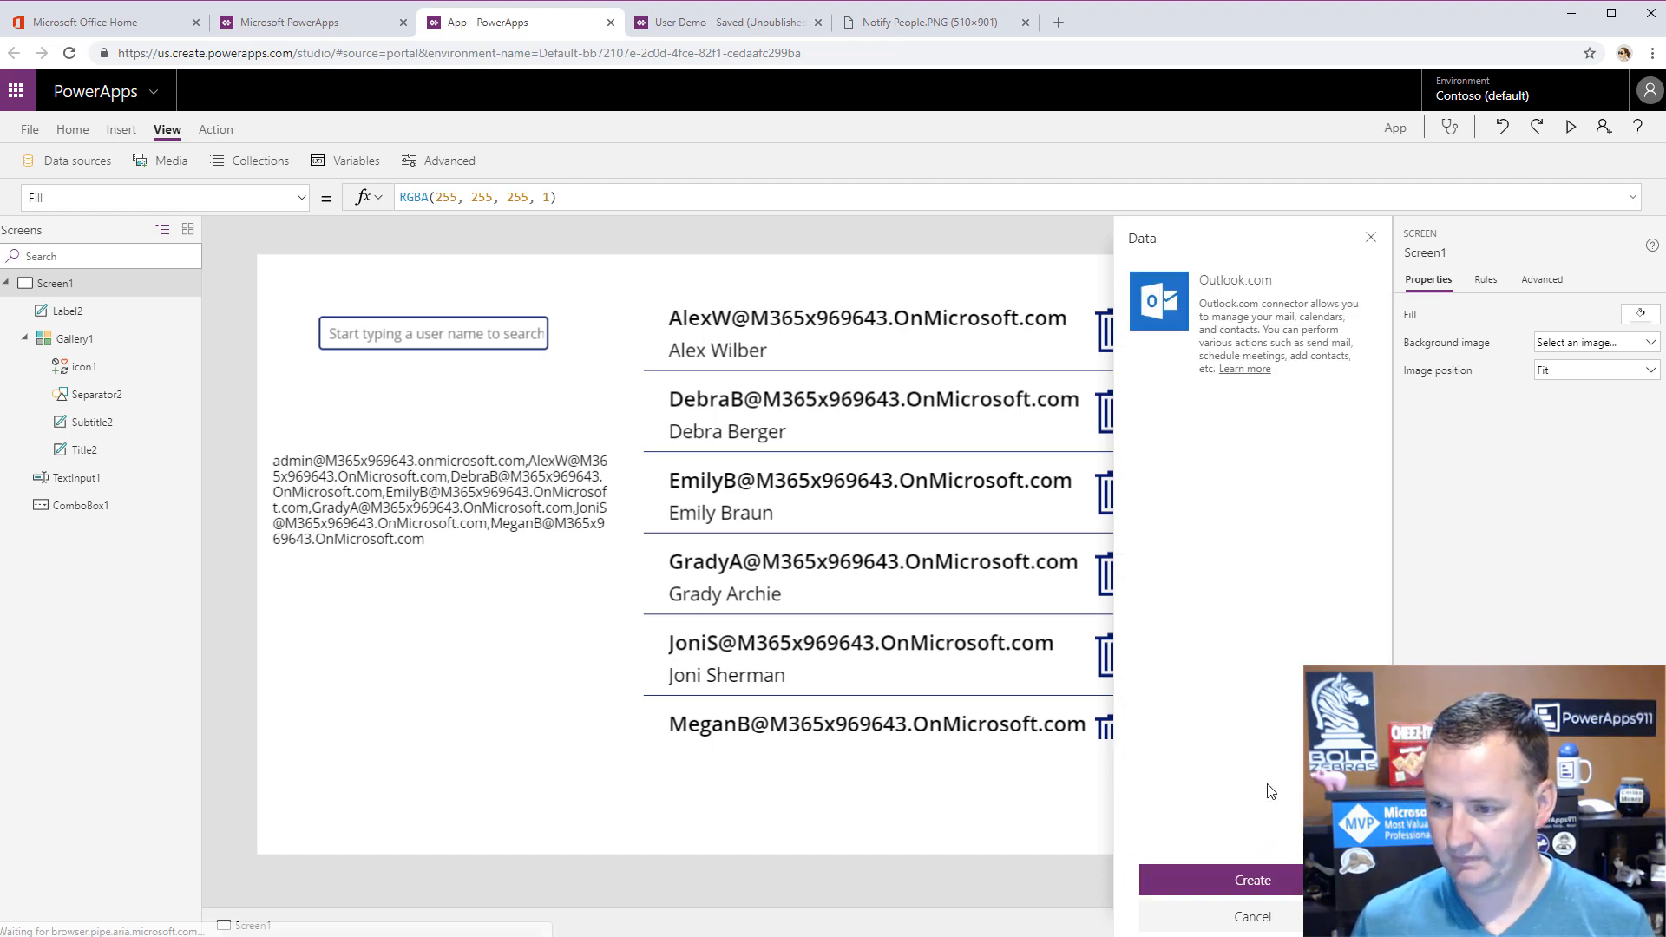
pyautogui.click(1228, 916)
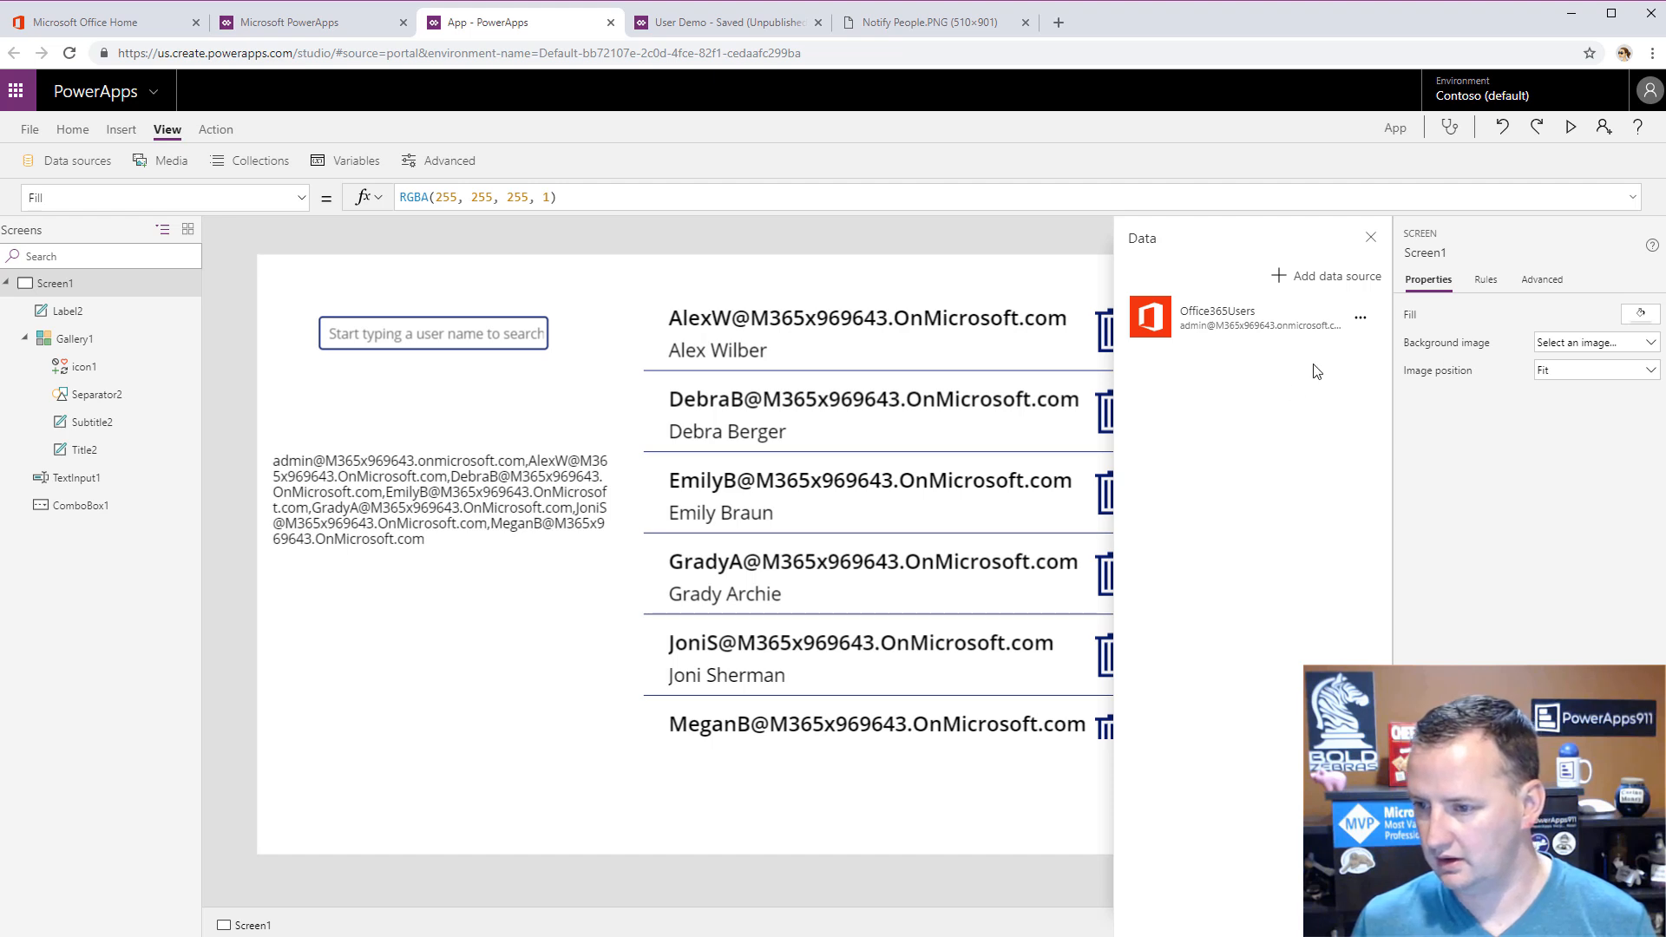
# - Create a new Office 365 Outlook connection and add it as a data source
pyautogui.click(1320, 276)
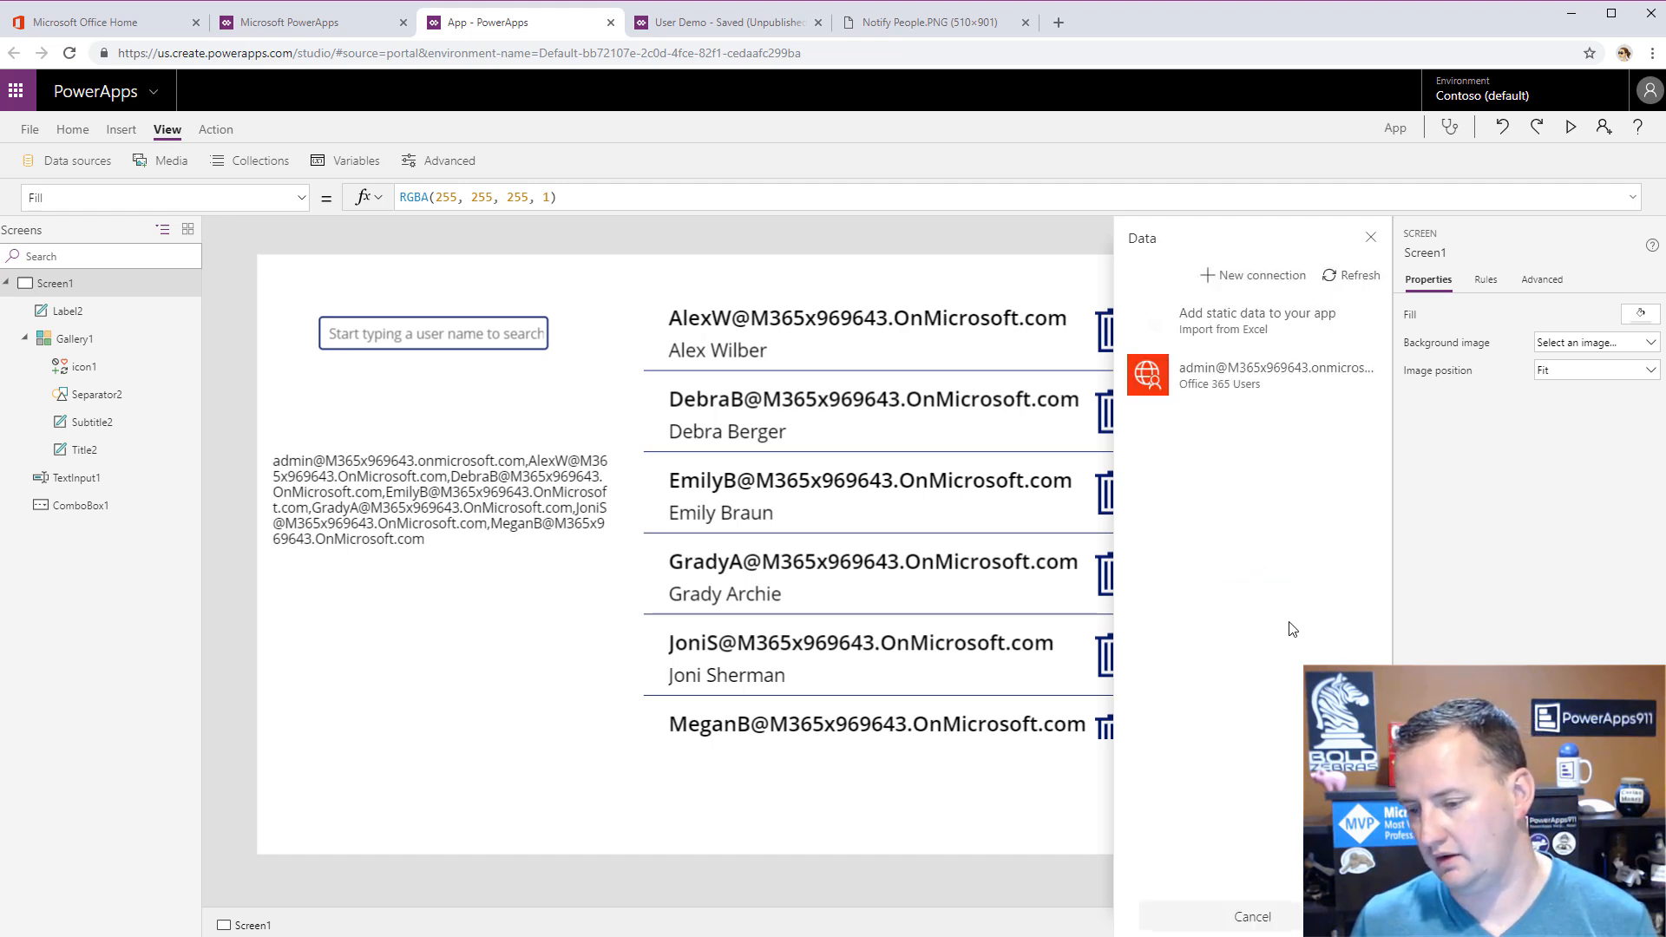
pyautogui.click(1258, 275)
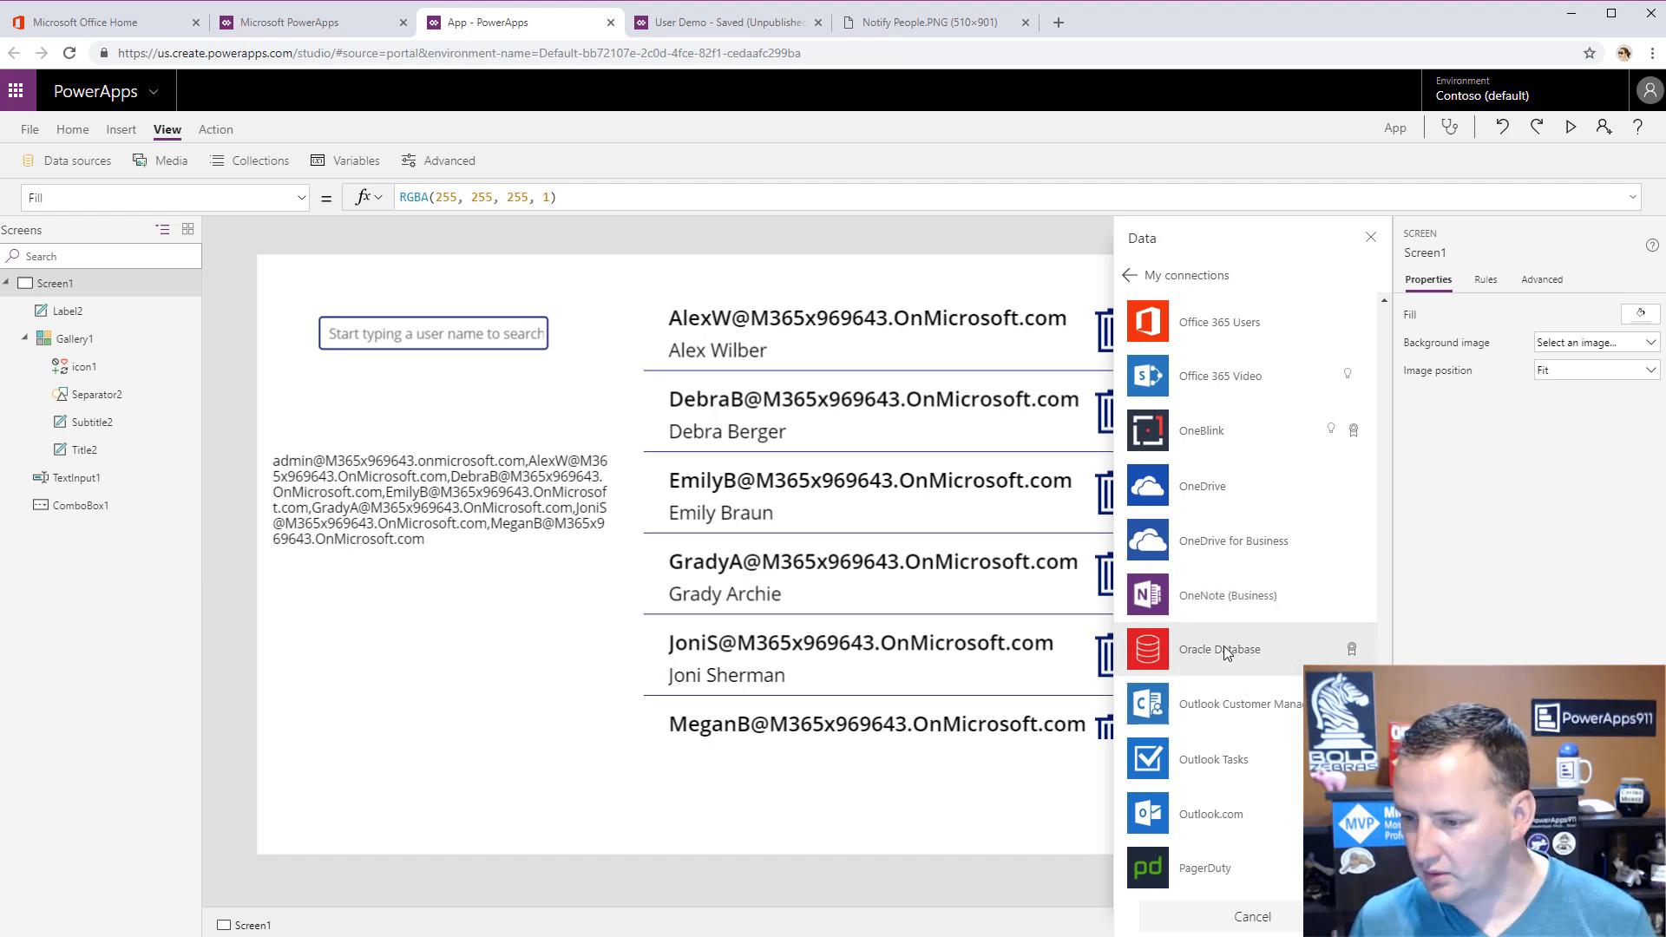
pyautogui.scroll(3, 1227, 637)
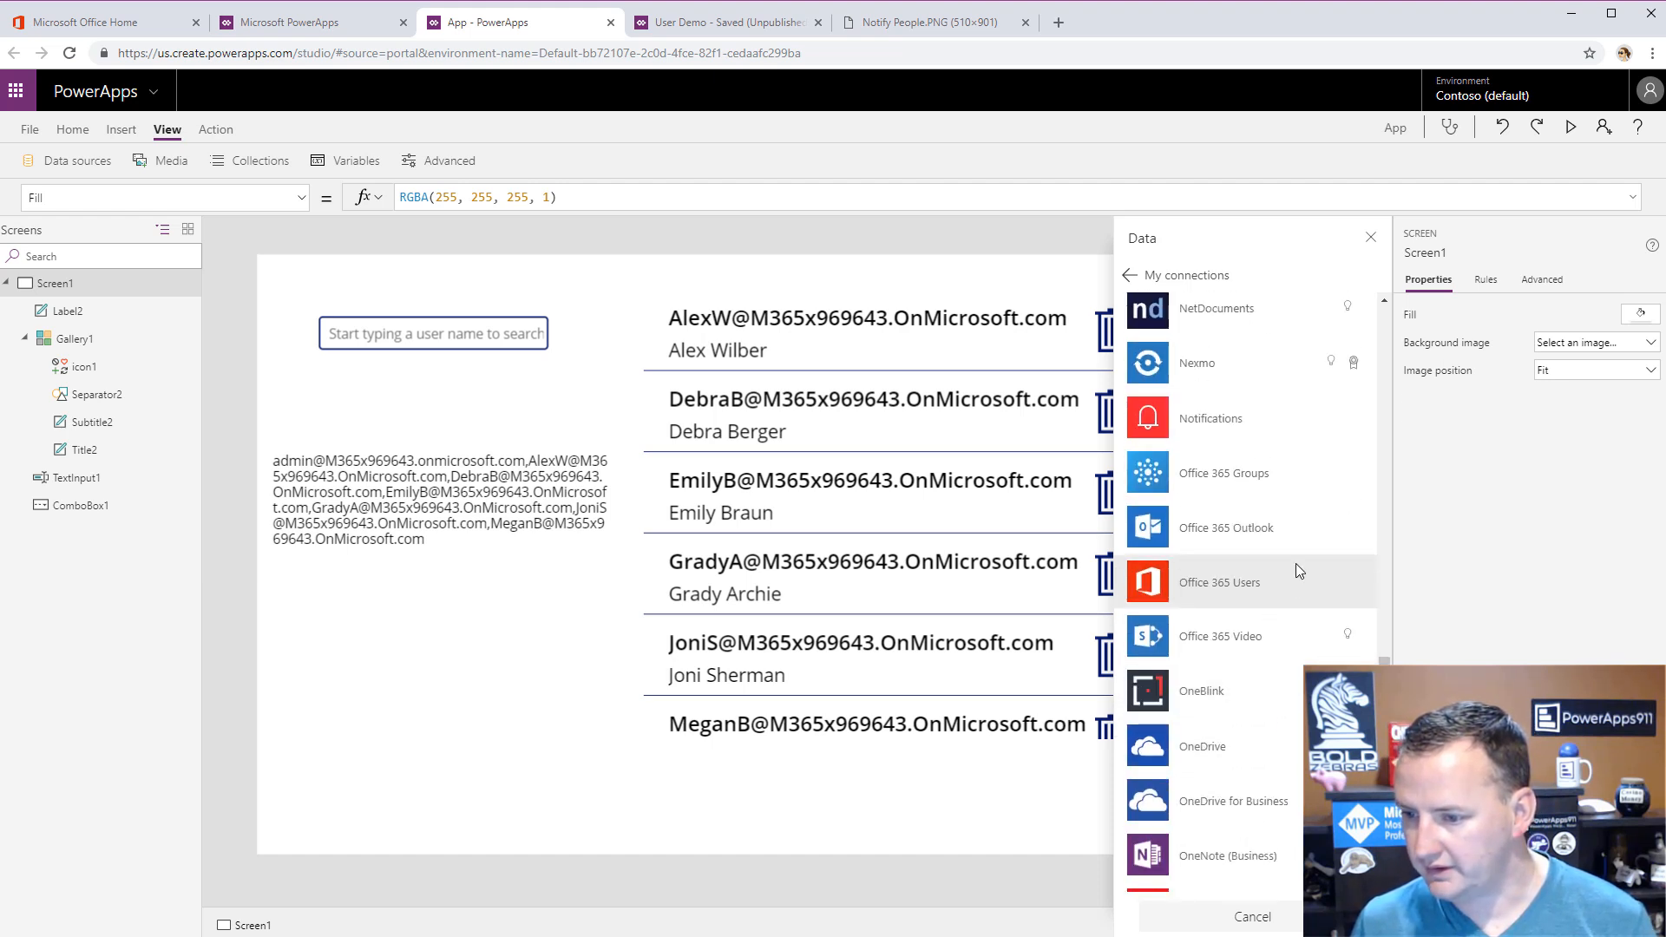
pyautogui.click(1257, 528)
pyautogui.click(1287, 878)
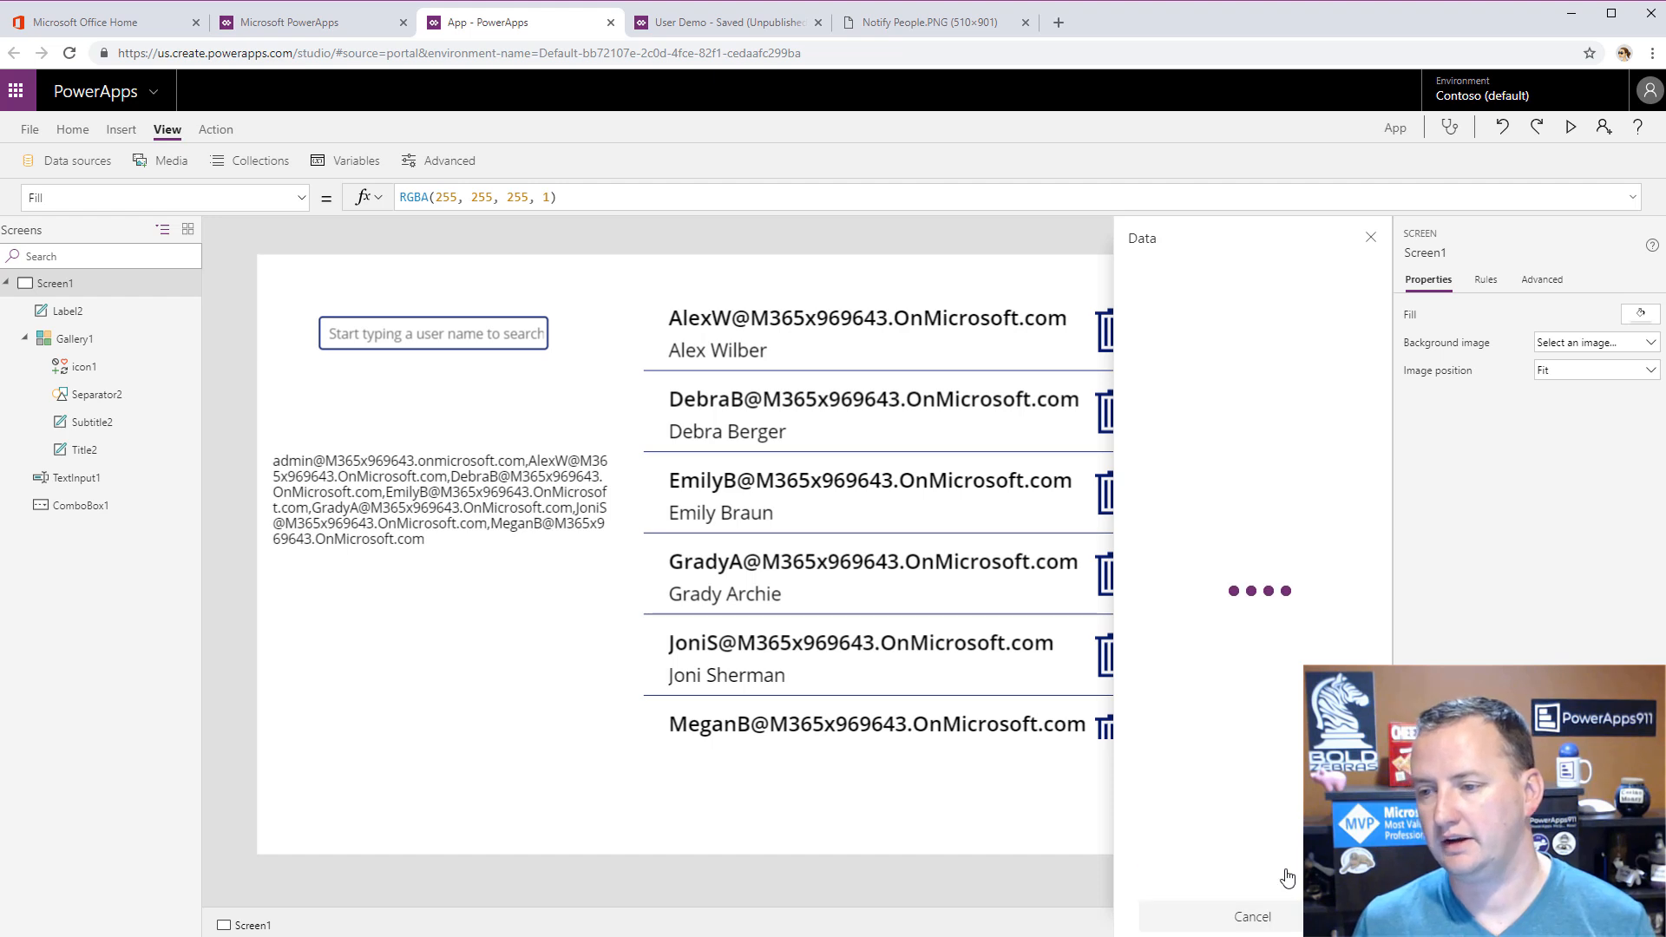
# - Insert a button and place it below the email list label at about X 146, Y 493
pyautogui.click(124, 129)
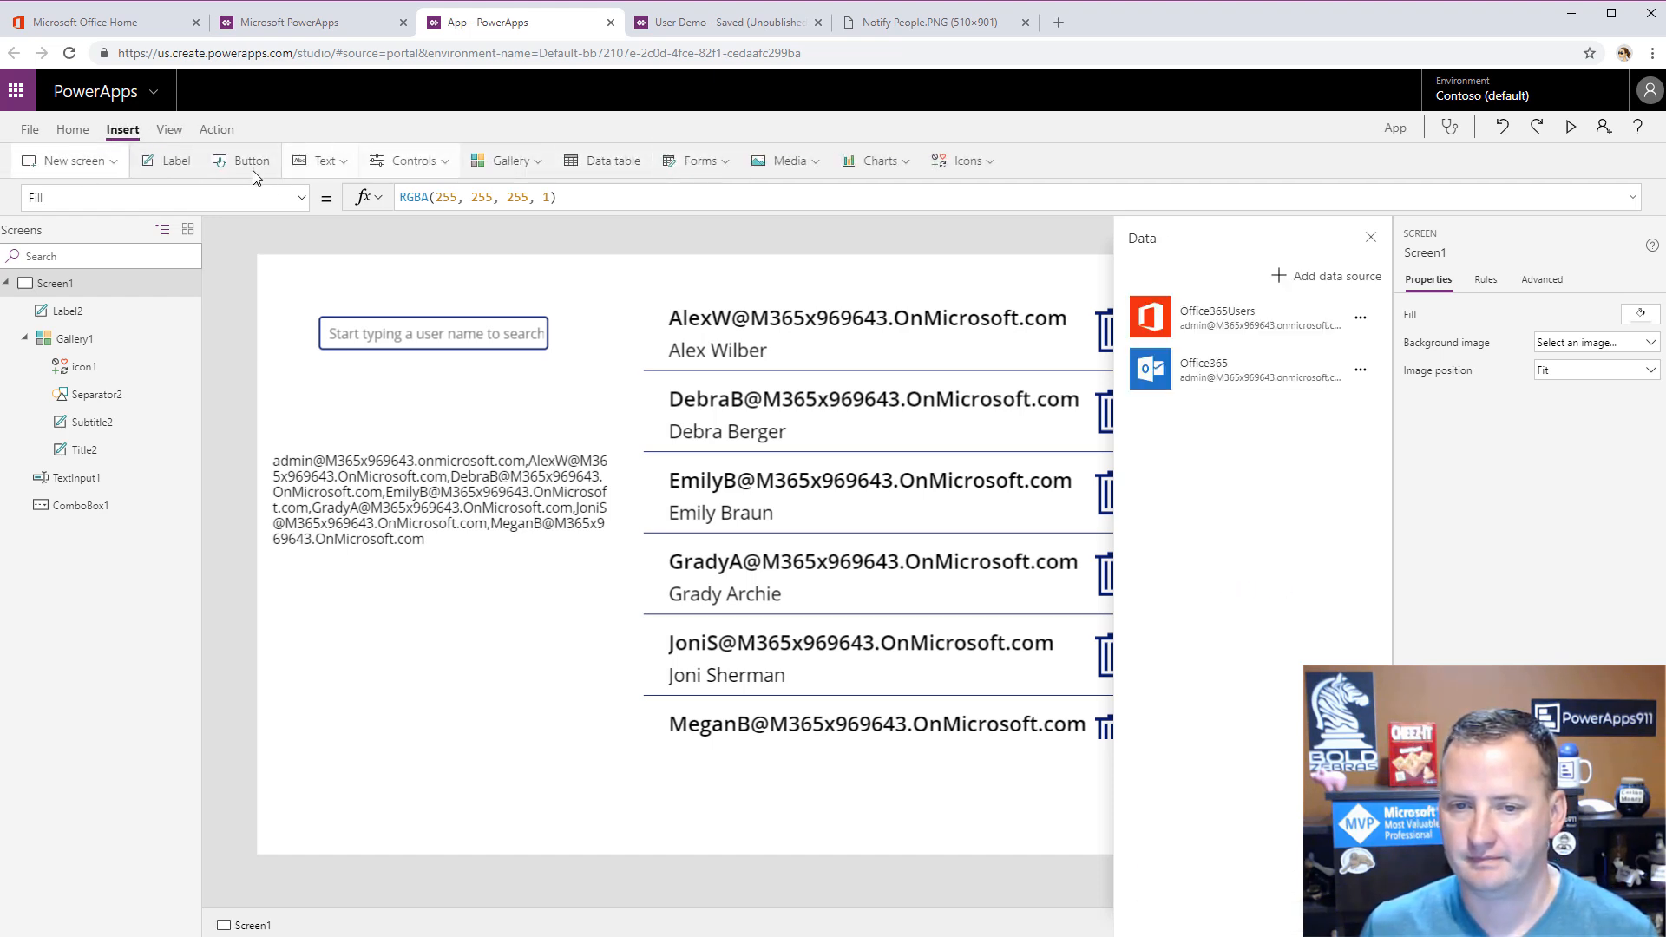
pyautogui.click(250, 163)
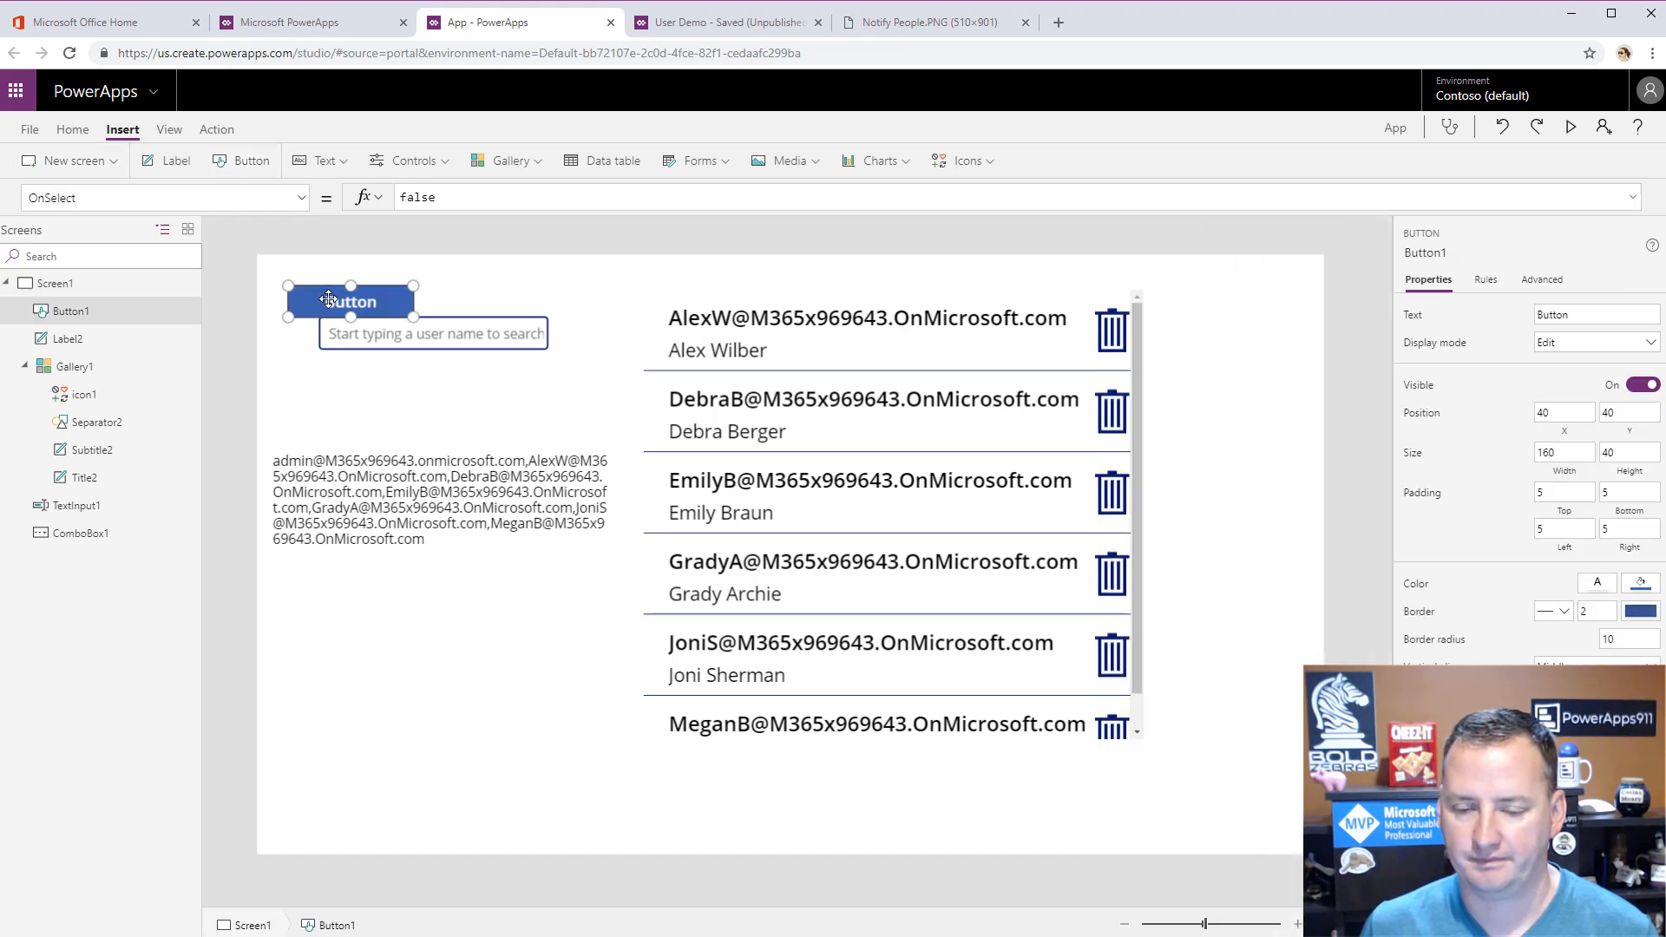
pyautogui.moveTo(328, 299); pyautogui.dragTo(411, 654)
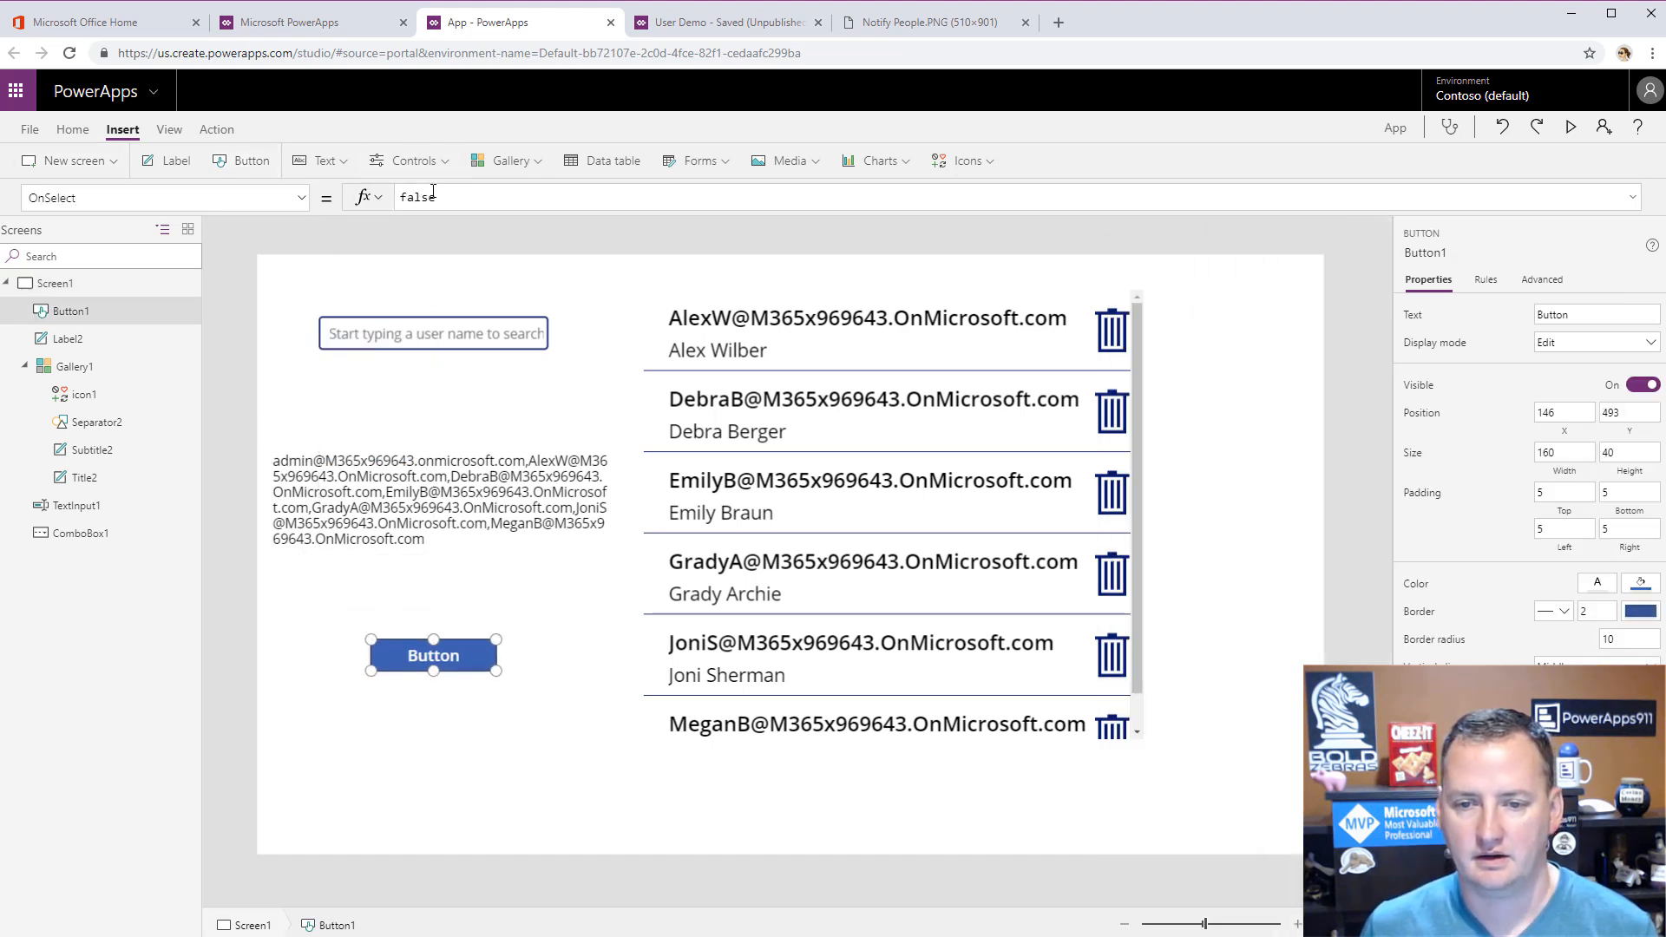
# - Replace the new button's OnSelect formula with the start of an Office365.SendEmailV2( call
pyautogui.doubleClick(461, 202)
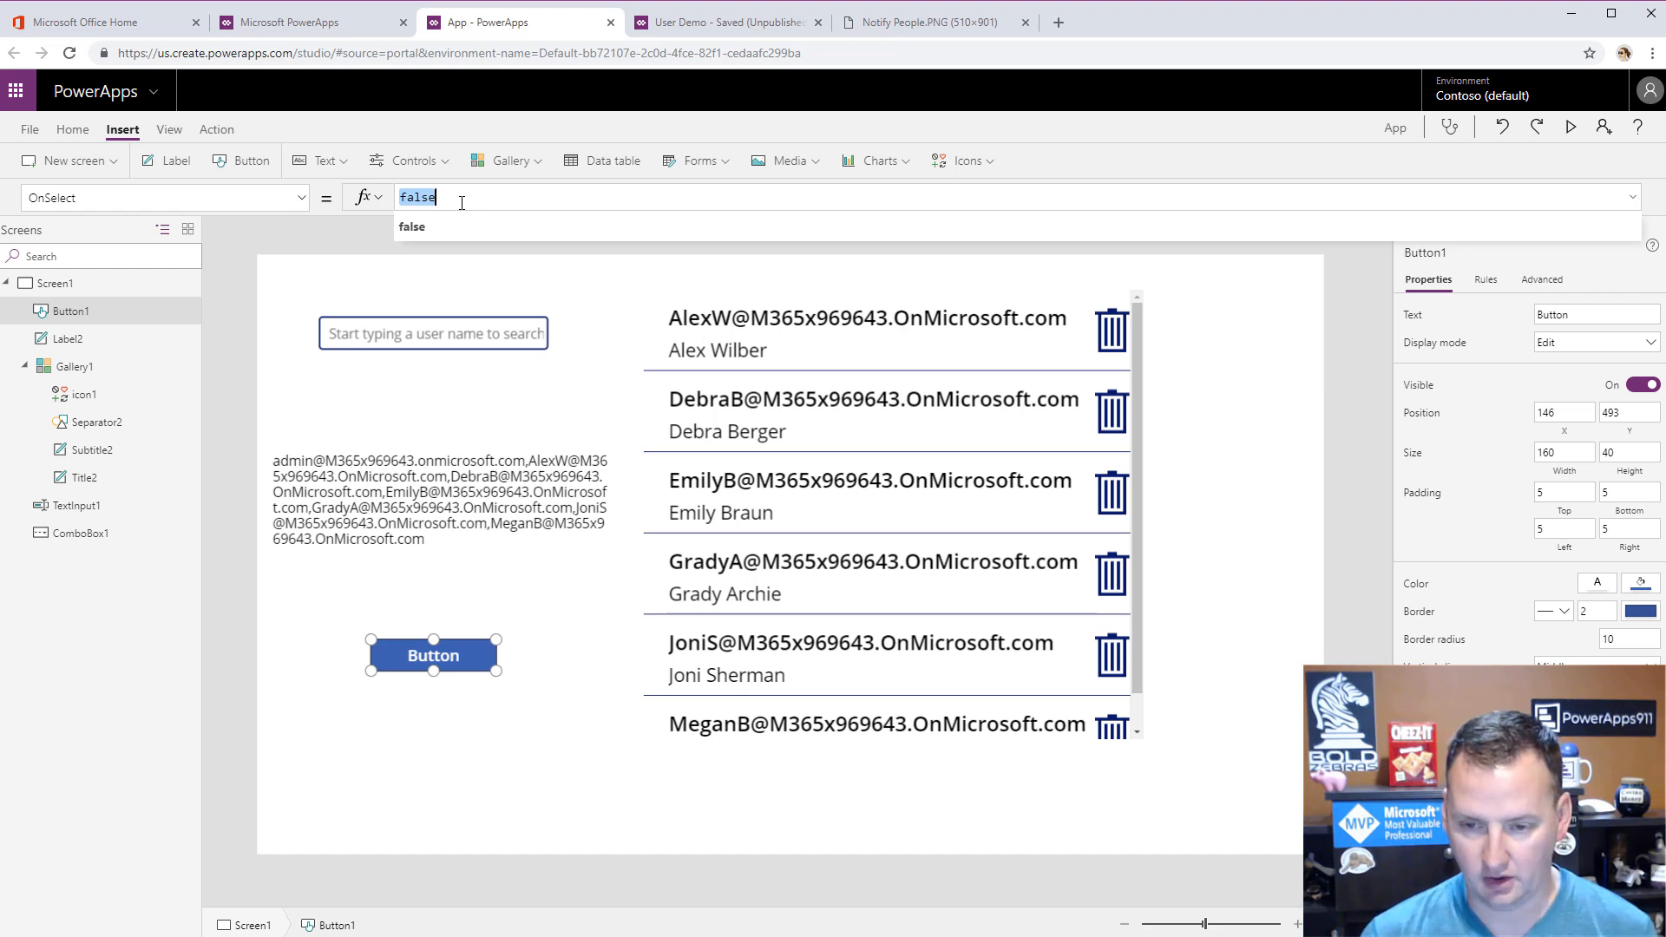
pyautogui.write('office')
pyautogui.press('Down')
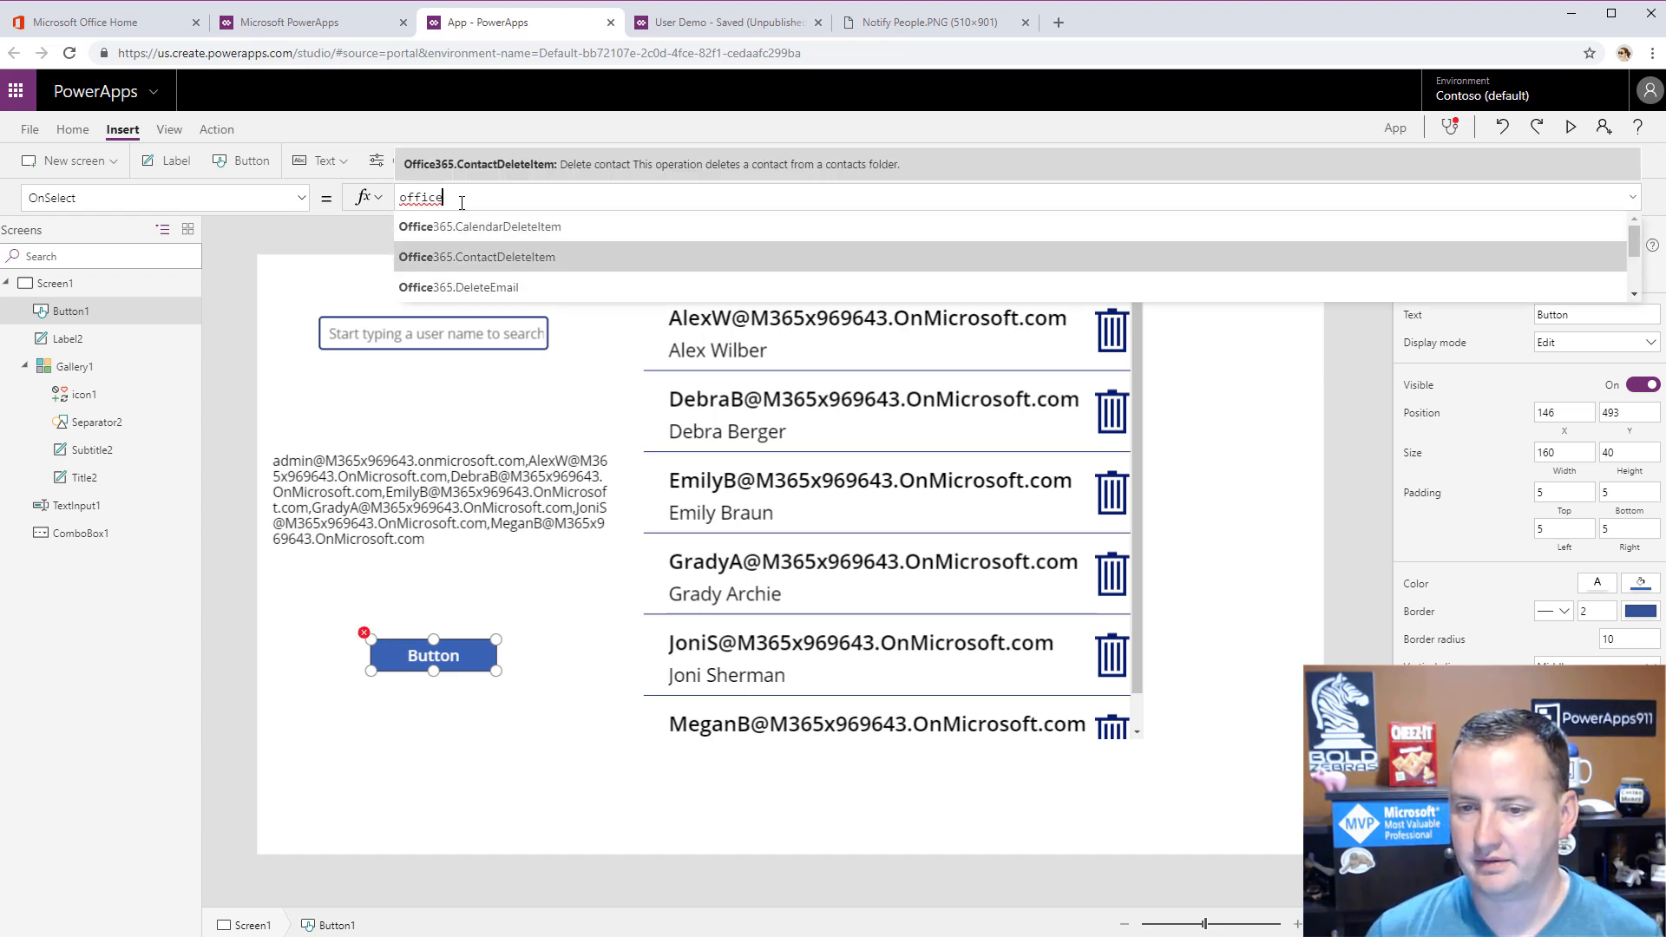
pyautogui.press('Down')
pyautogui.press('Down')
pyautogui.press('Down')
pyautogui.press('Down')
pyautogui.press('Down')
pyautogui.press('Down')
pyautogui.press('Down')
pyautogui.press('Down')
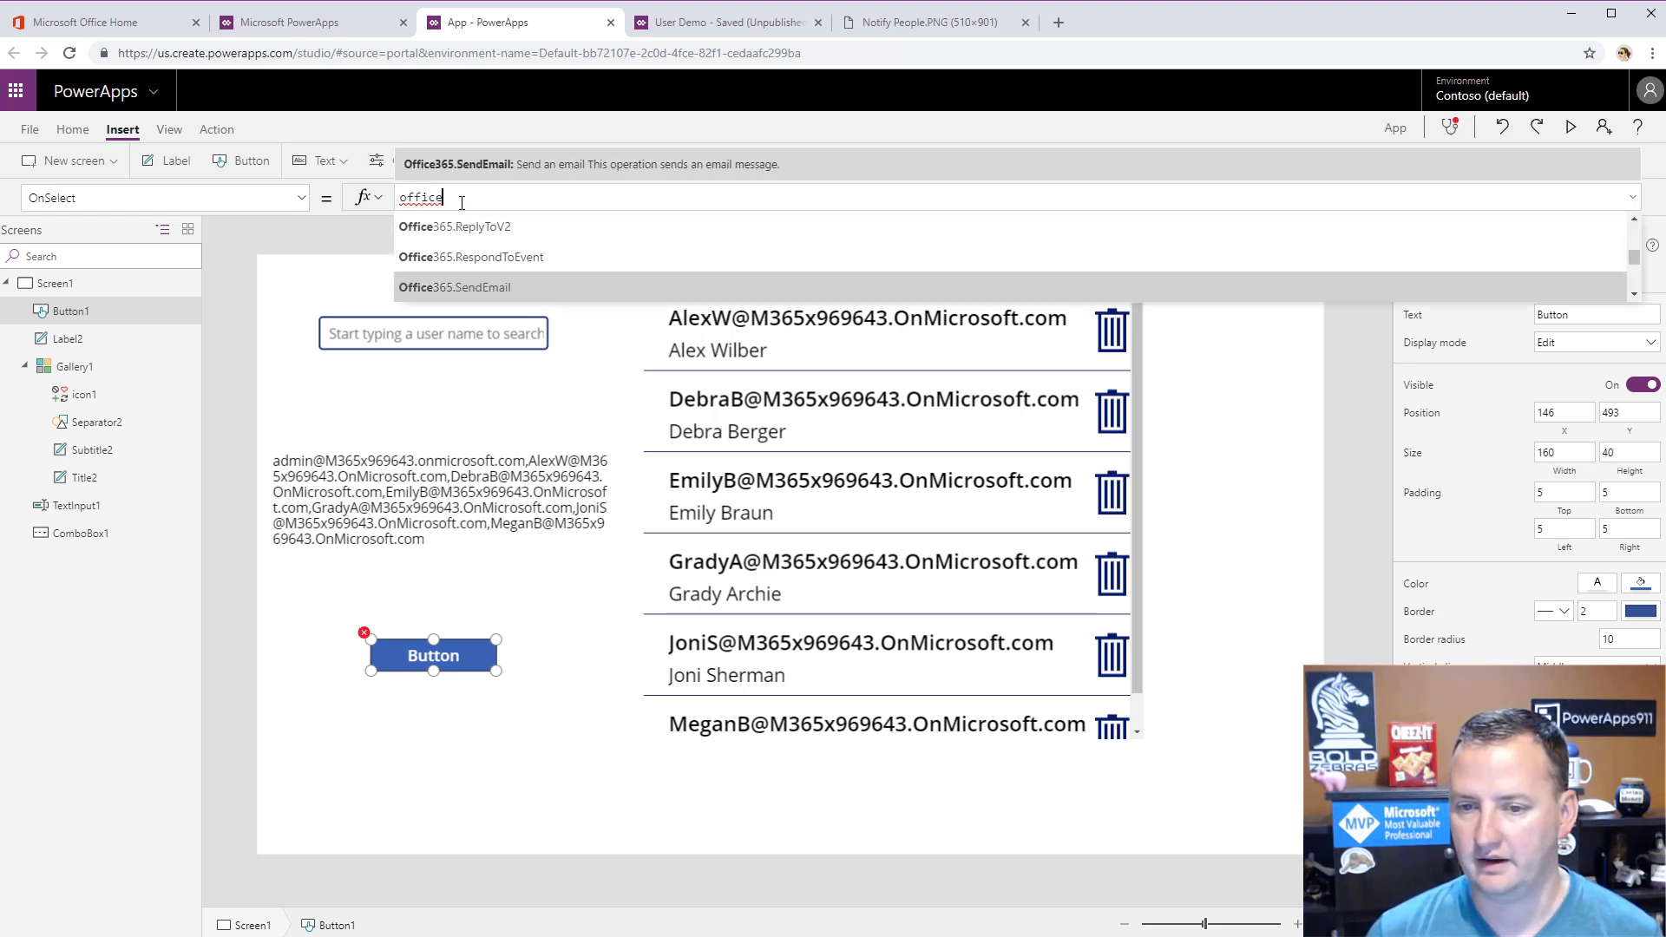
pyautogui.press('Down')
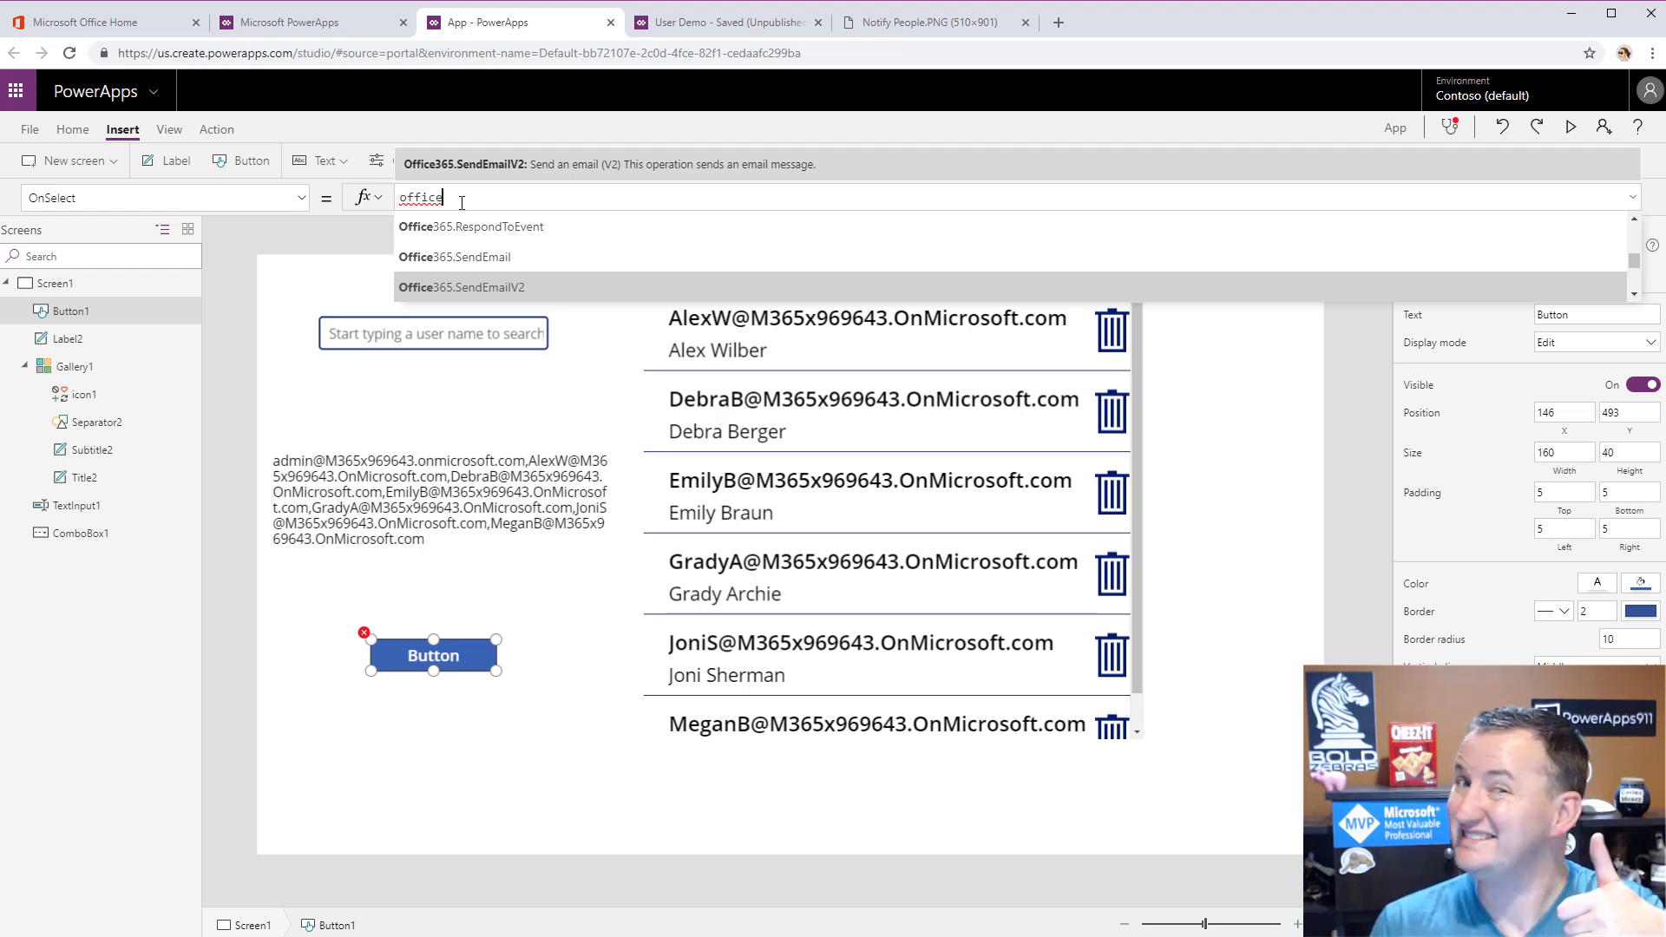
pyautogui.press('Tab')
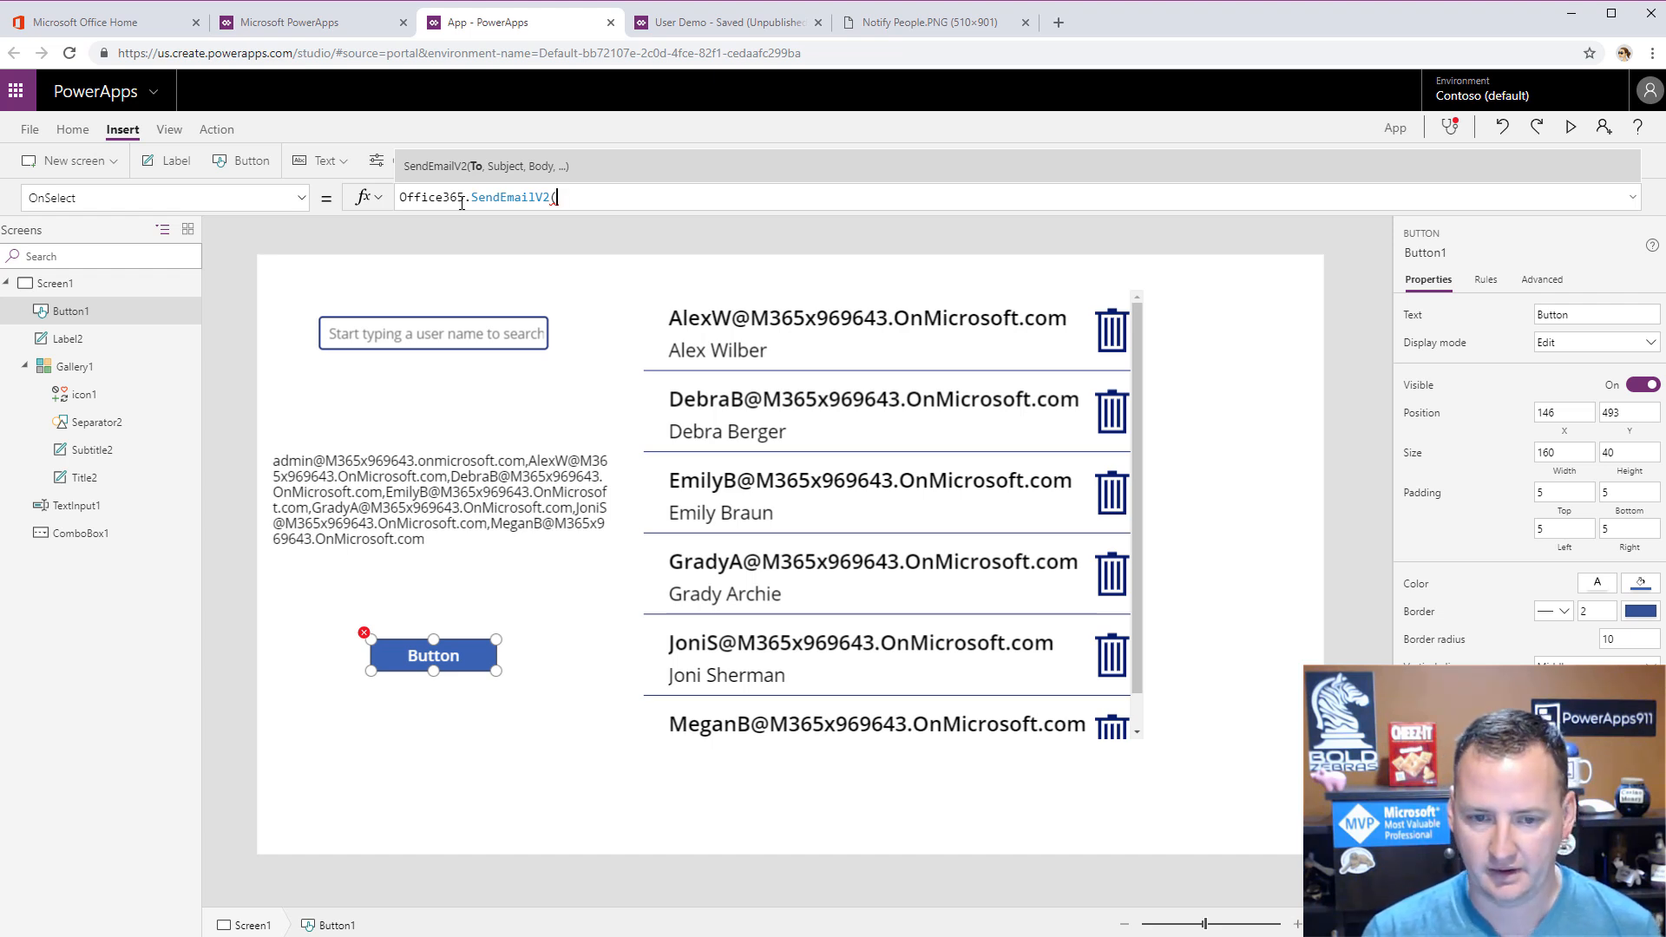
# - Complete the button's SendEmailV2 call with Label2.Text as recipient, "Sub" as subject and "Body" as body
pyautogui.write('labl')
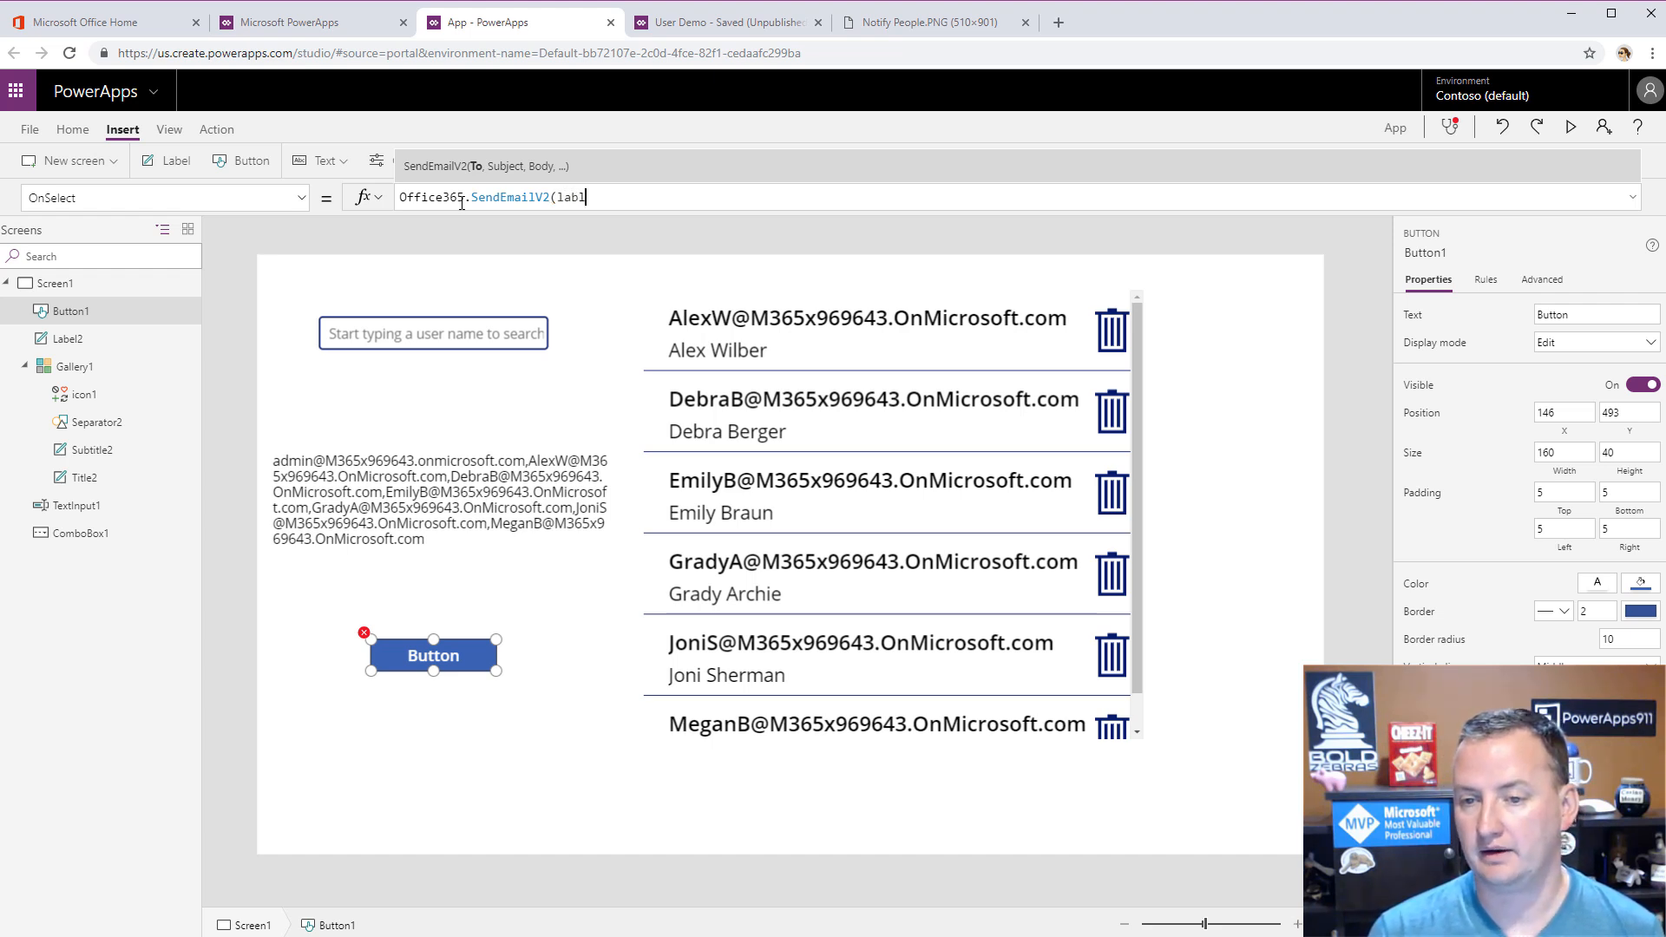
pyautogui.press('BackSpace')
pyautogui.write('el')
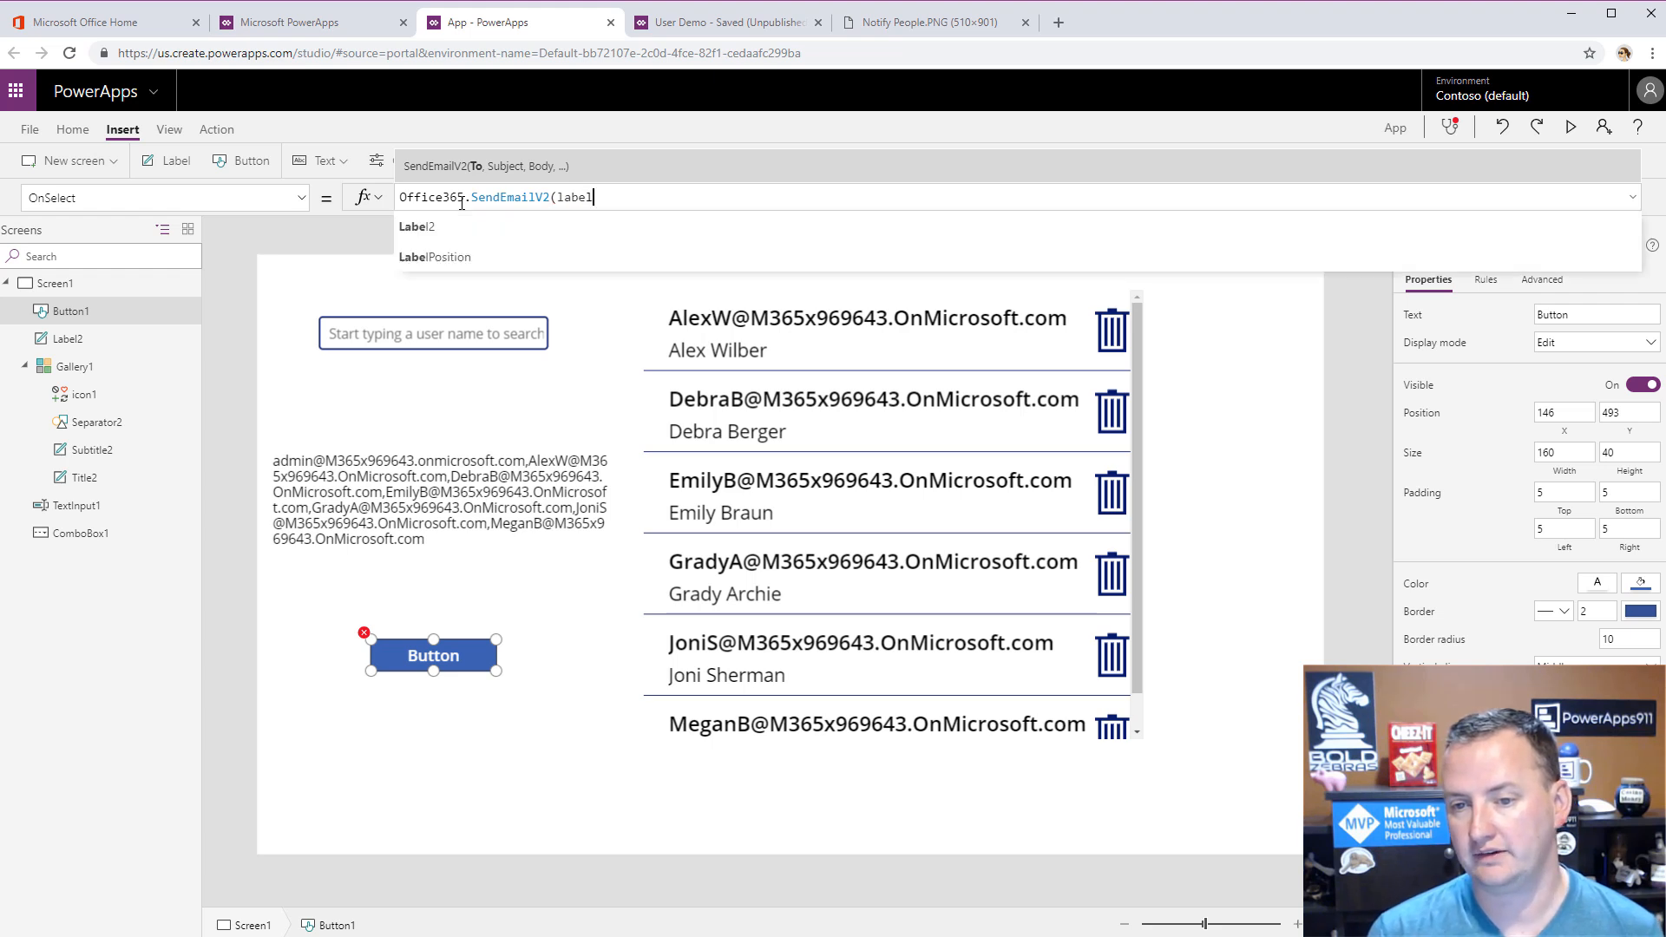
pyautogui.write('2.te')
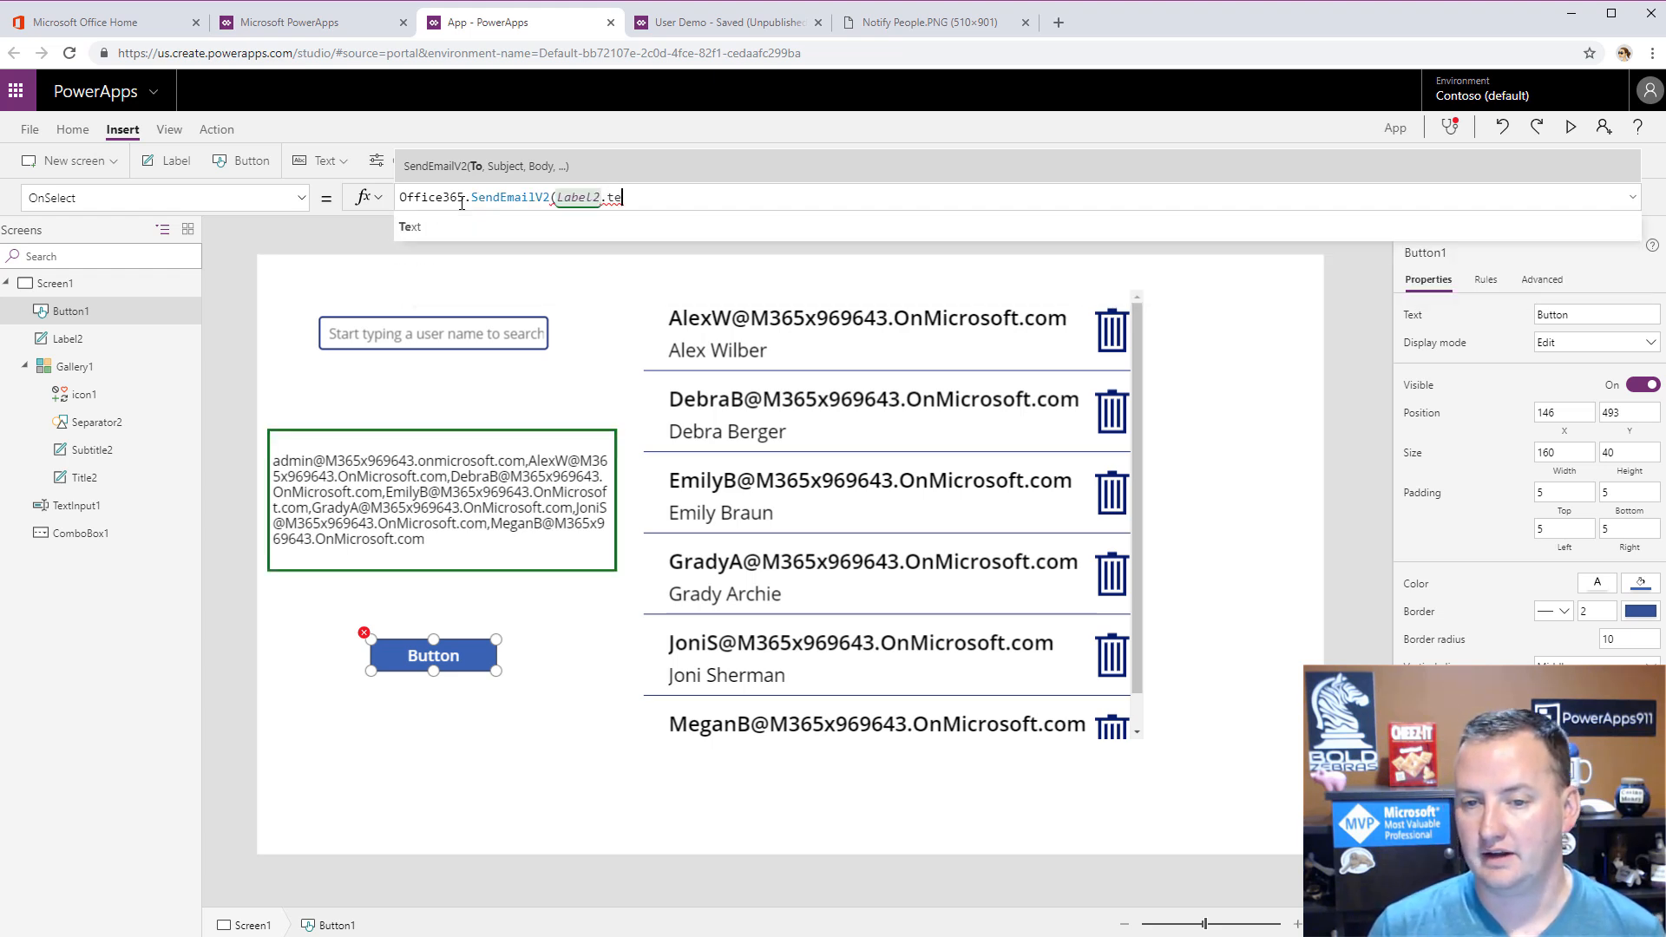
pyautogui.write('xt,')
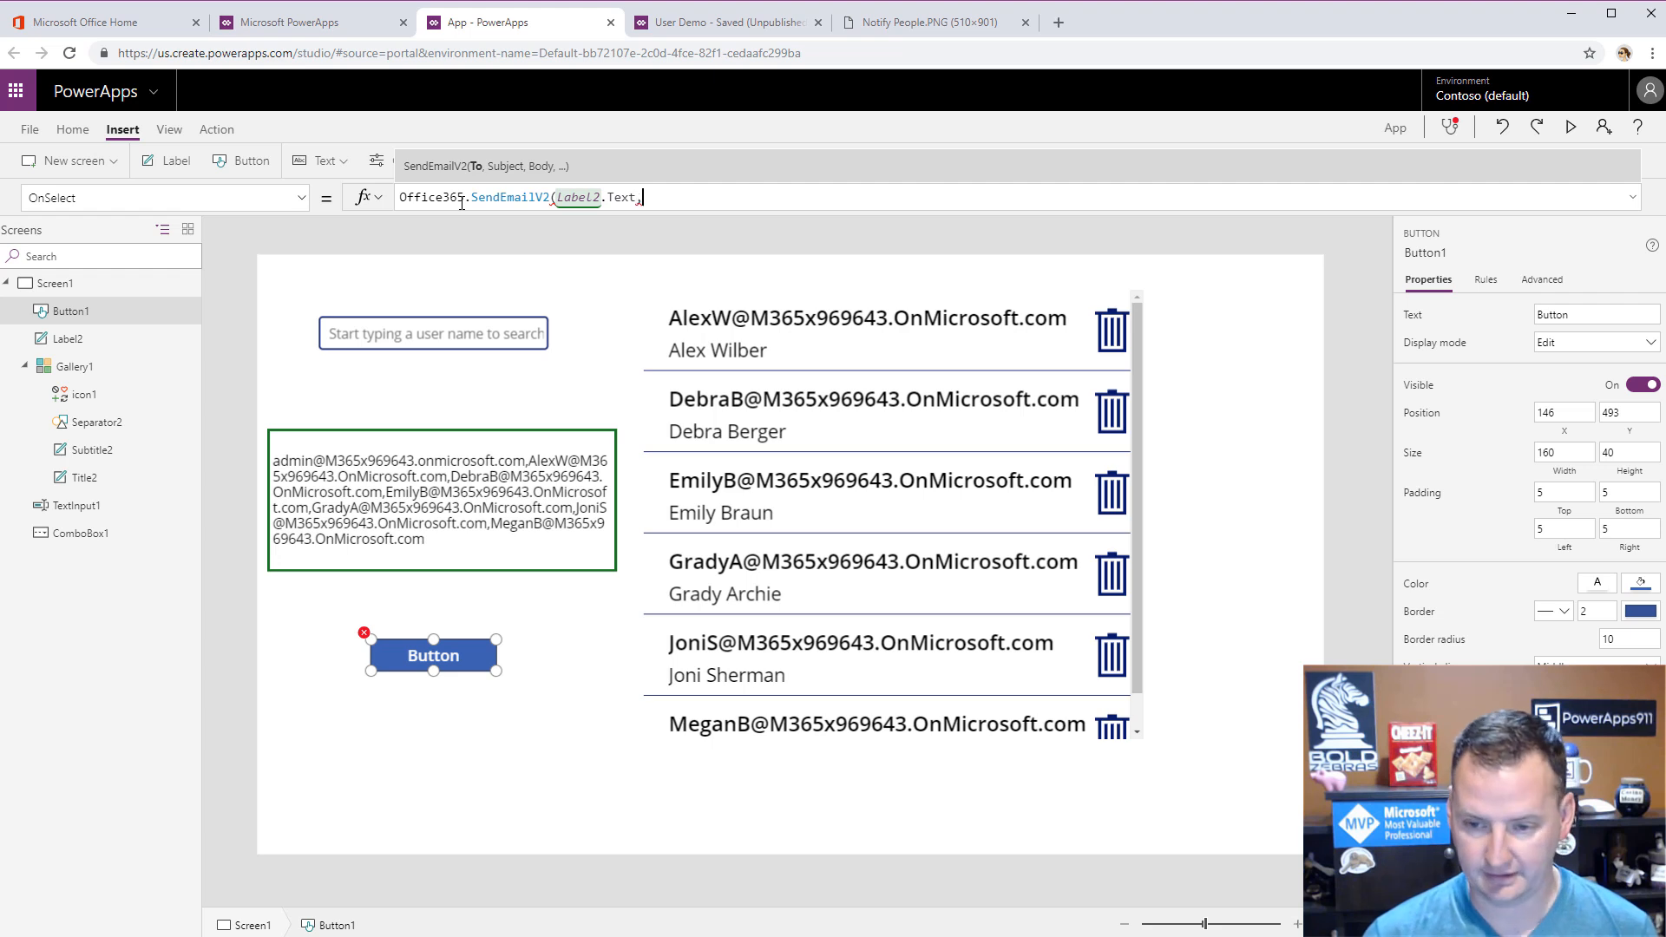
pyautogui.write(' "Sub"')
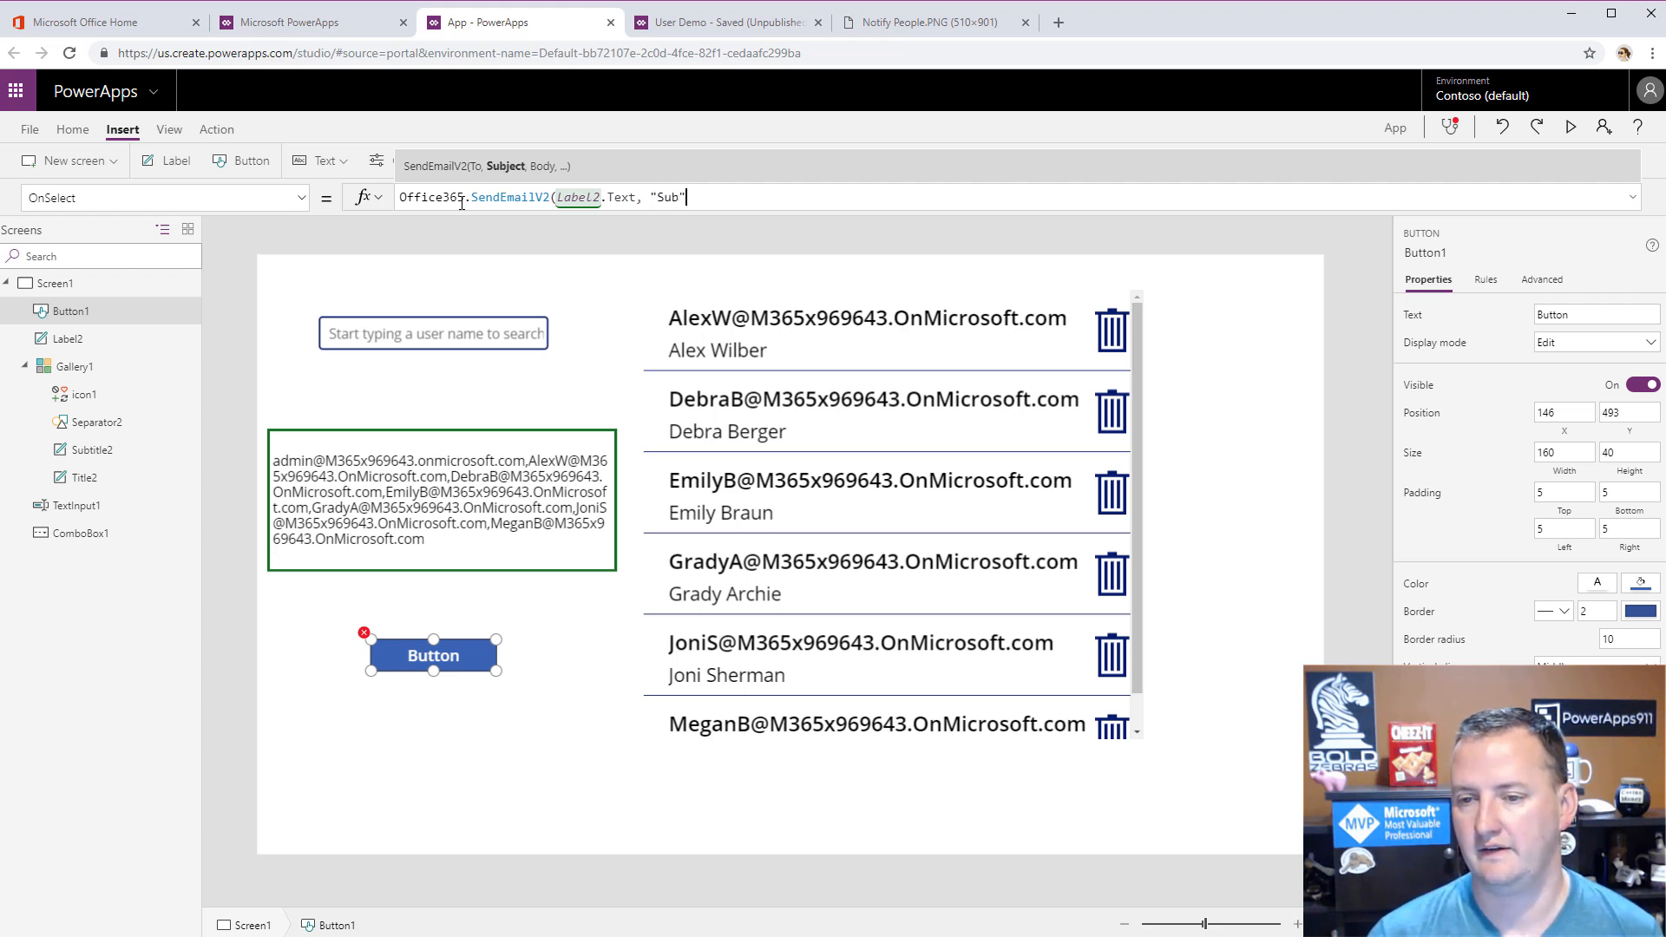
pyautogui.write(', "B')
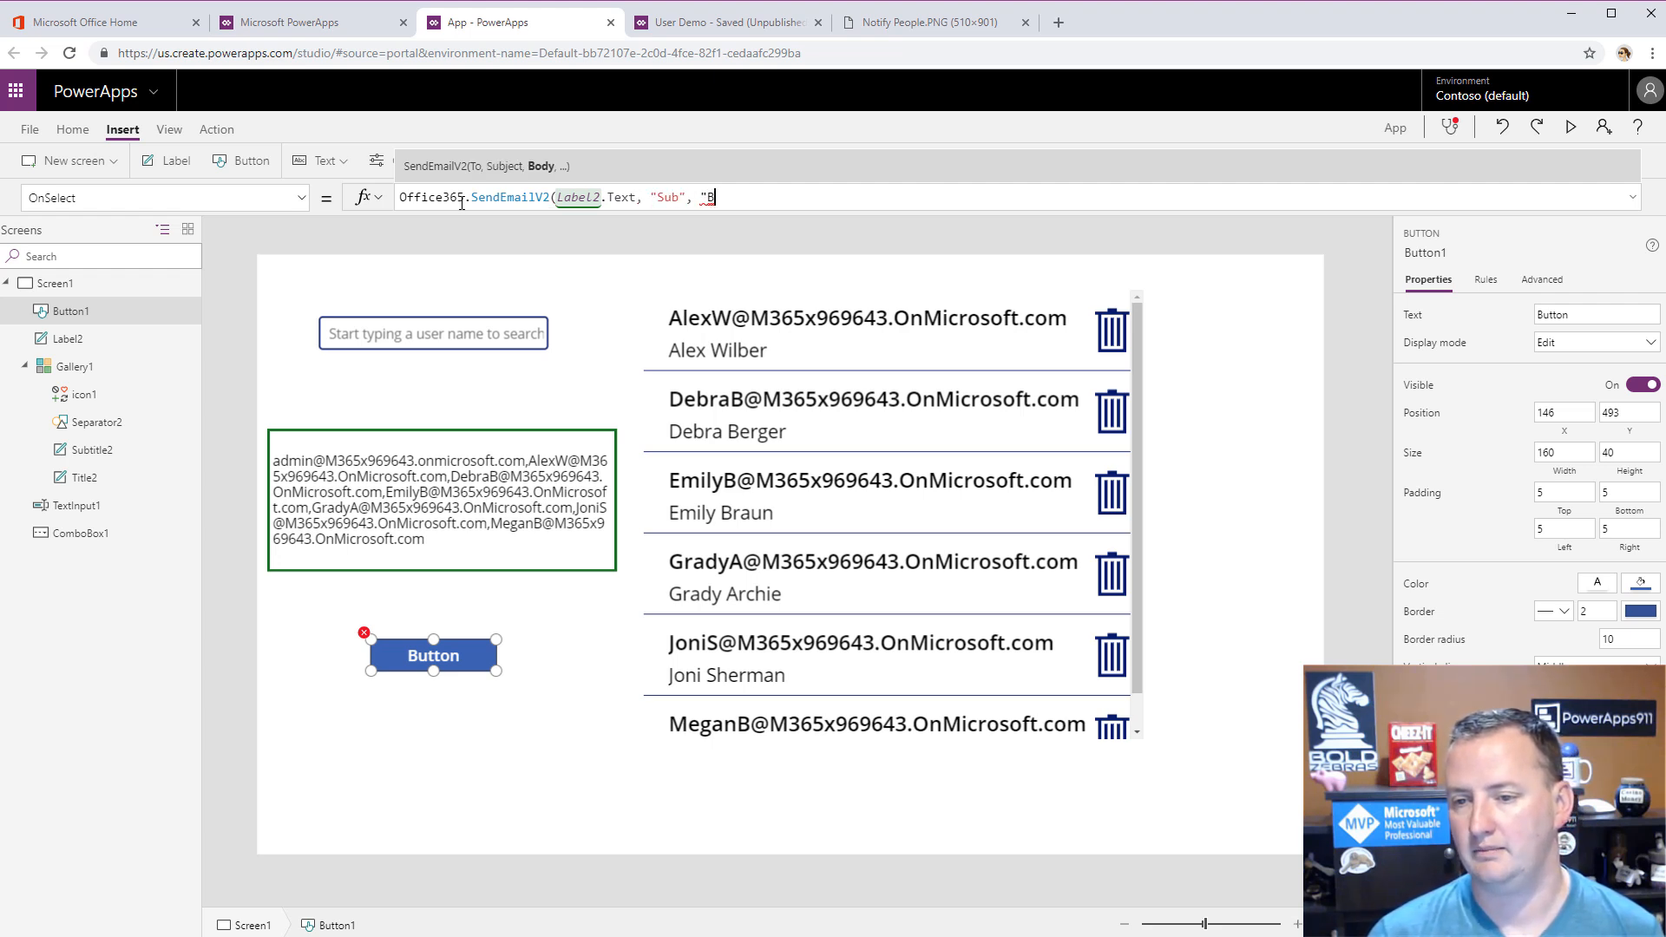
pyautogui.write('ody"')
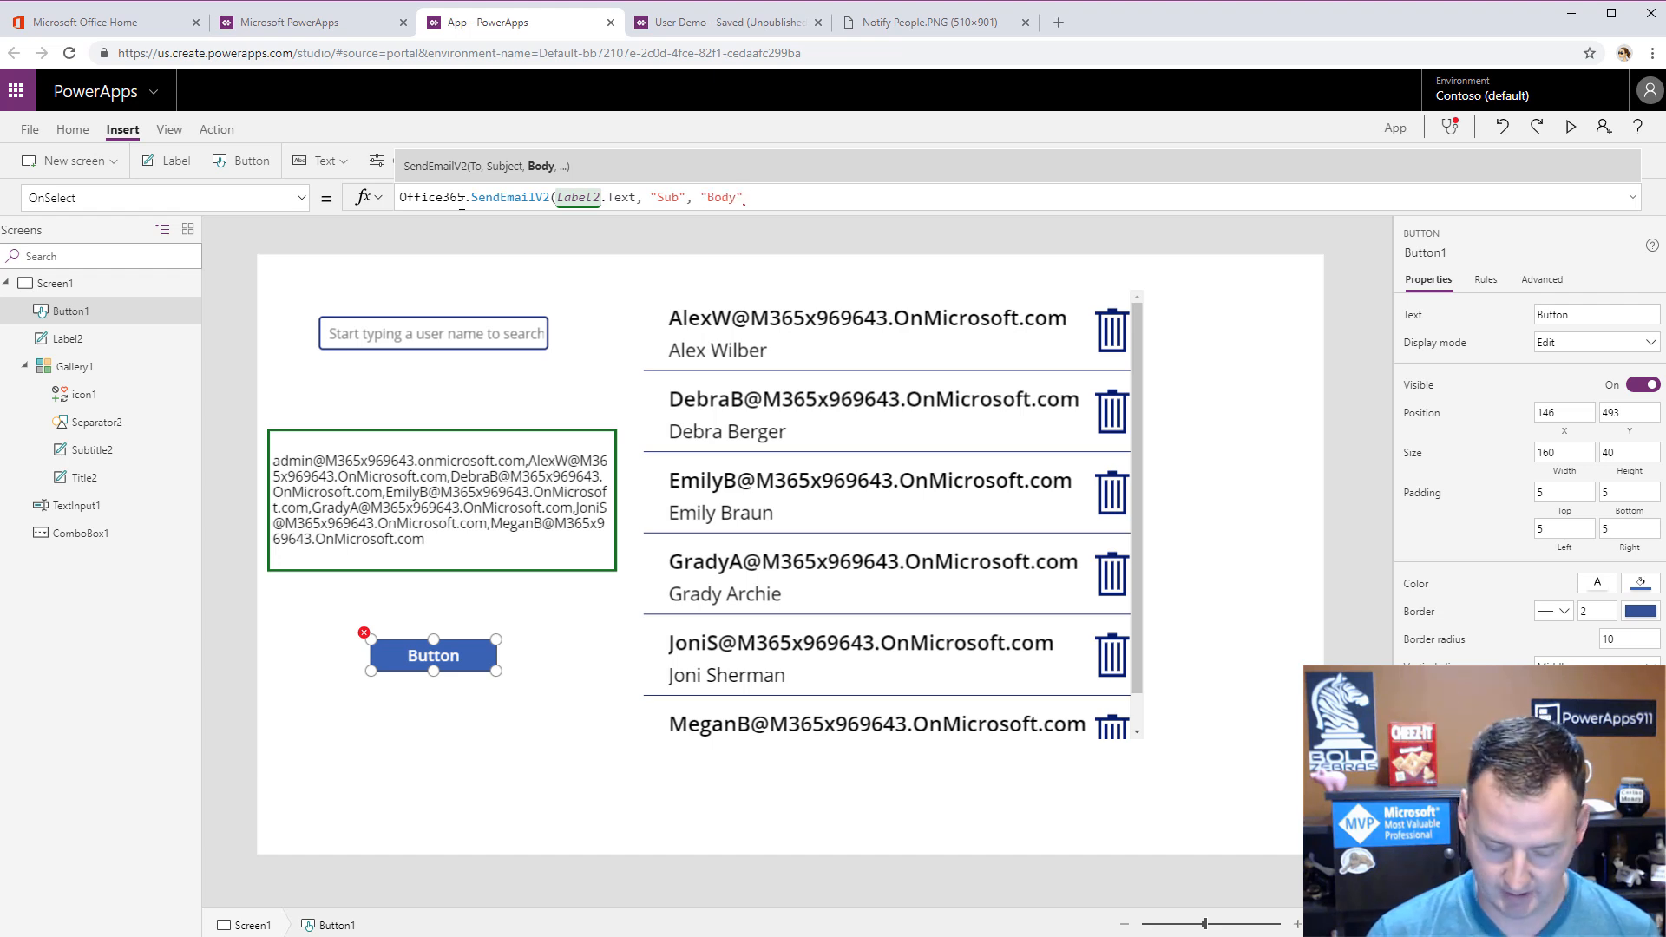
pyautogui.write(')')
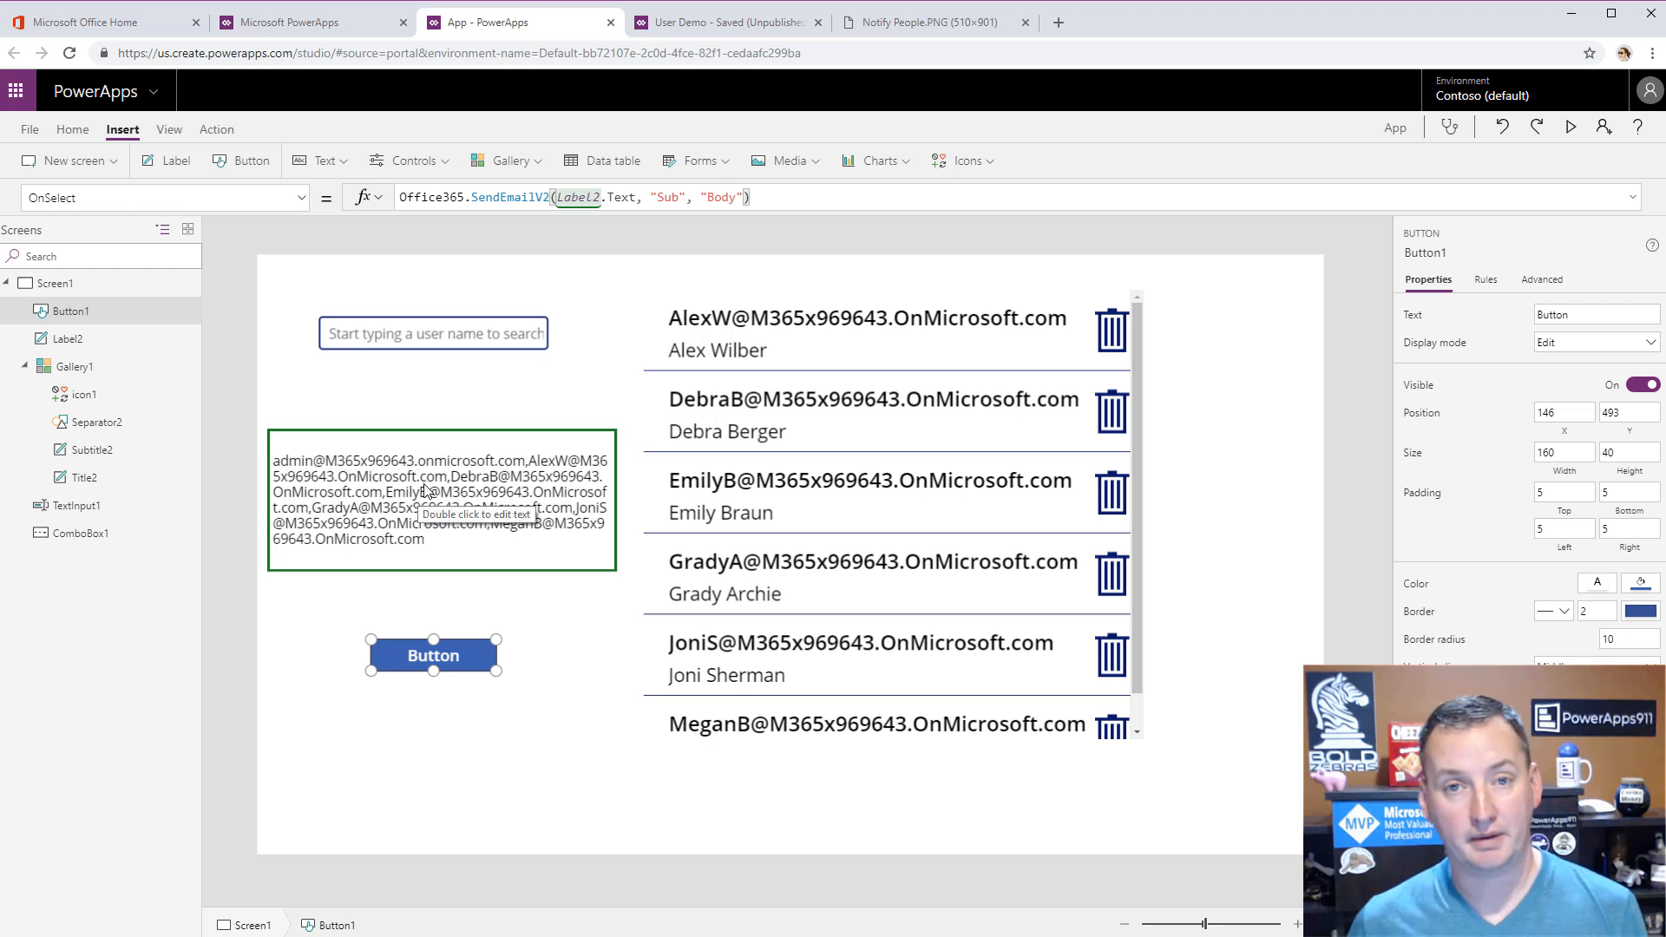
# - Move the label's formula User().Email & "," & Concat(collectUsersToEmail, Email,",") into the button's SendEmailV2 call in place of Label2.Text
pyautogui.click(425, 490)
pyautogui.click(816, 197)
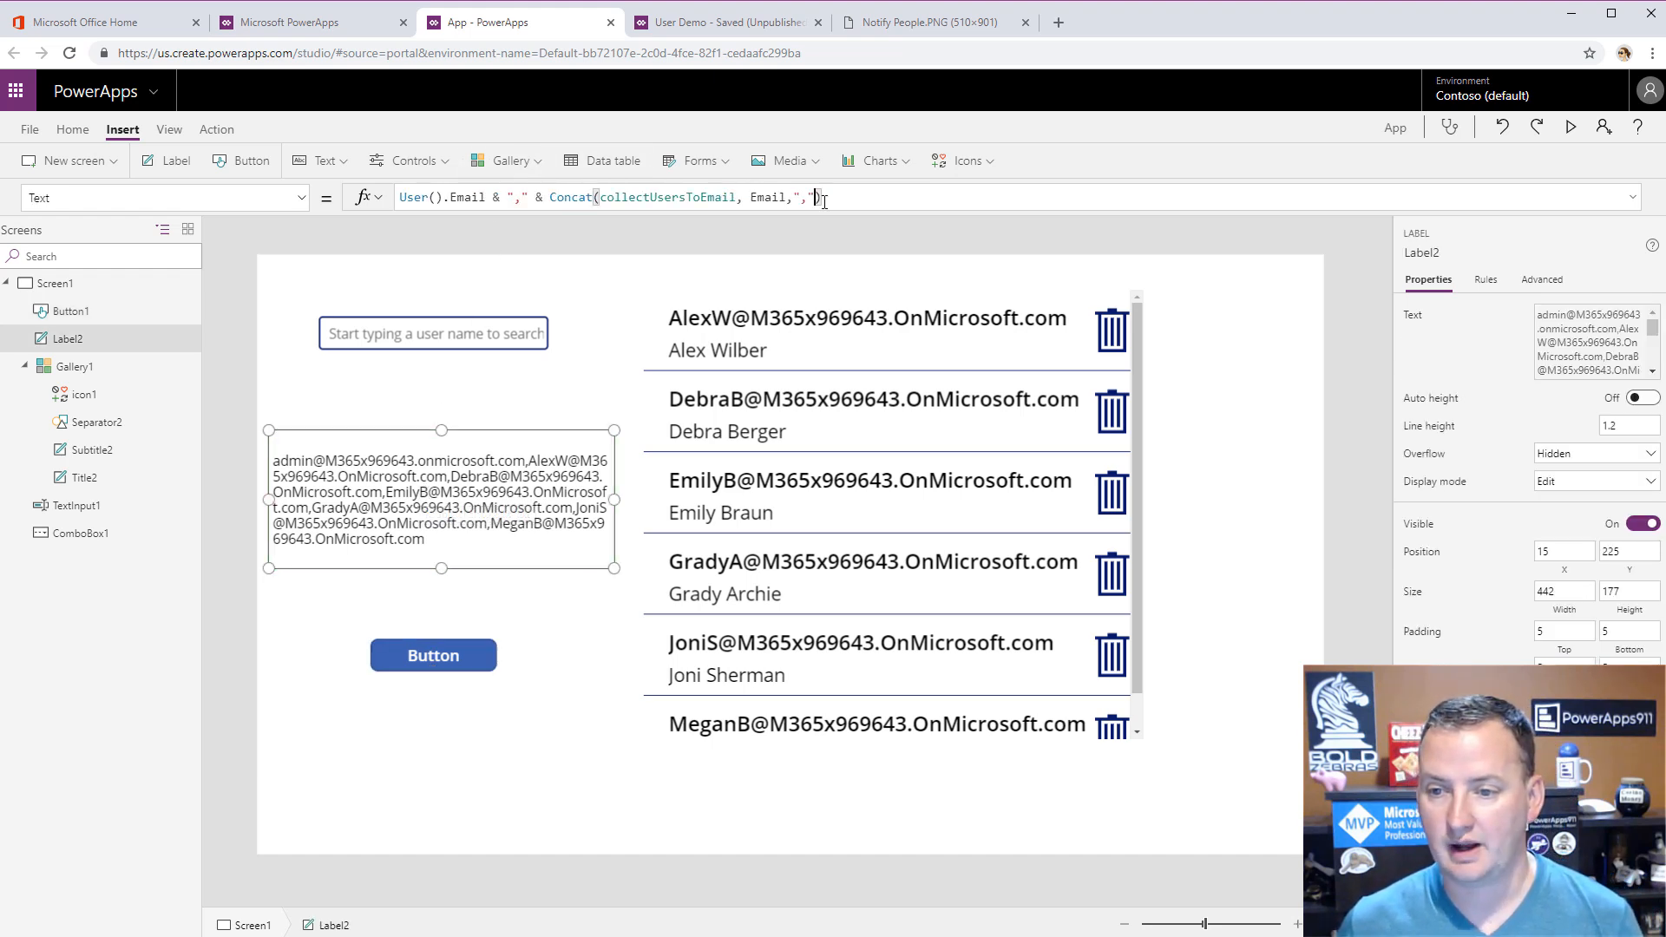
pyautogui.moveTo(820, 197); pyautogui.dragTo(374, 207)
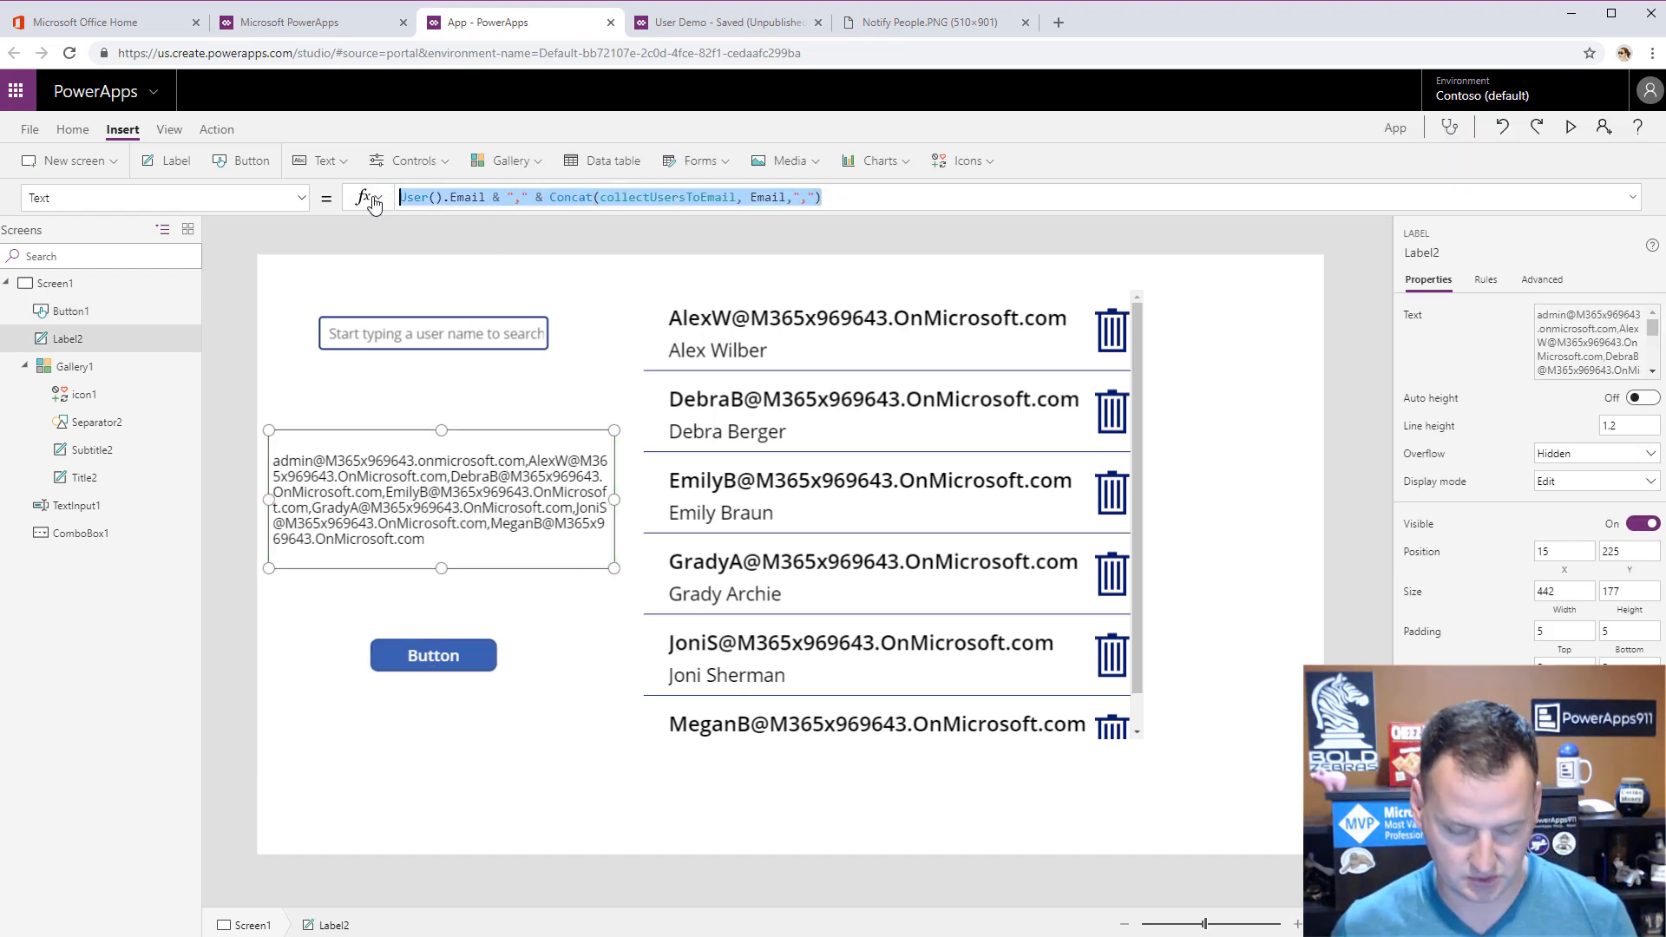
pyautogui.press('BackSpace')
pyautogui.click(425, 653)
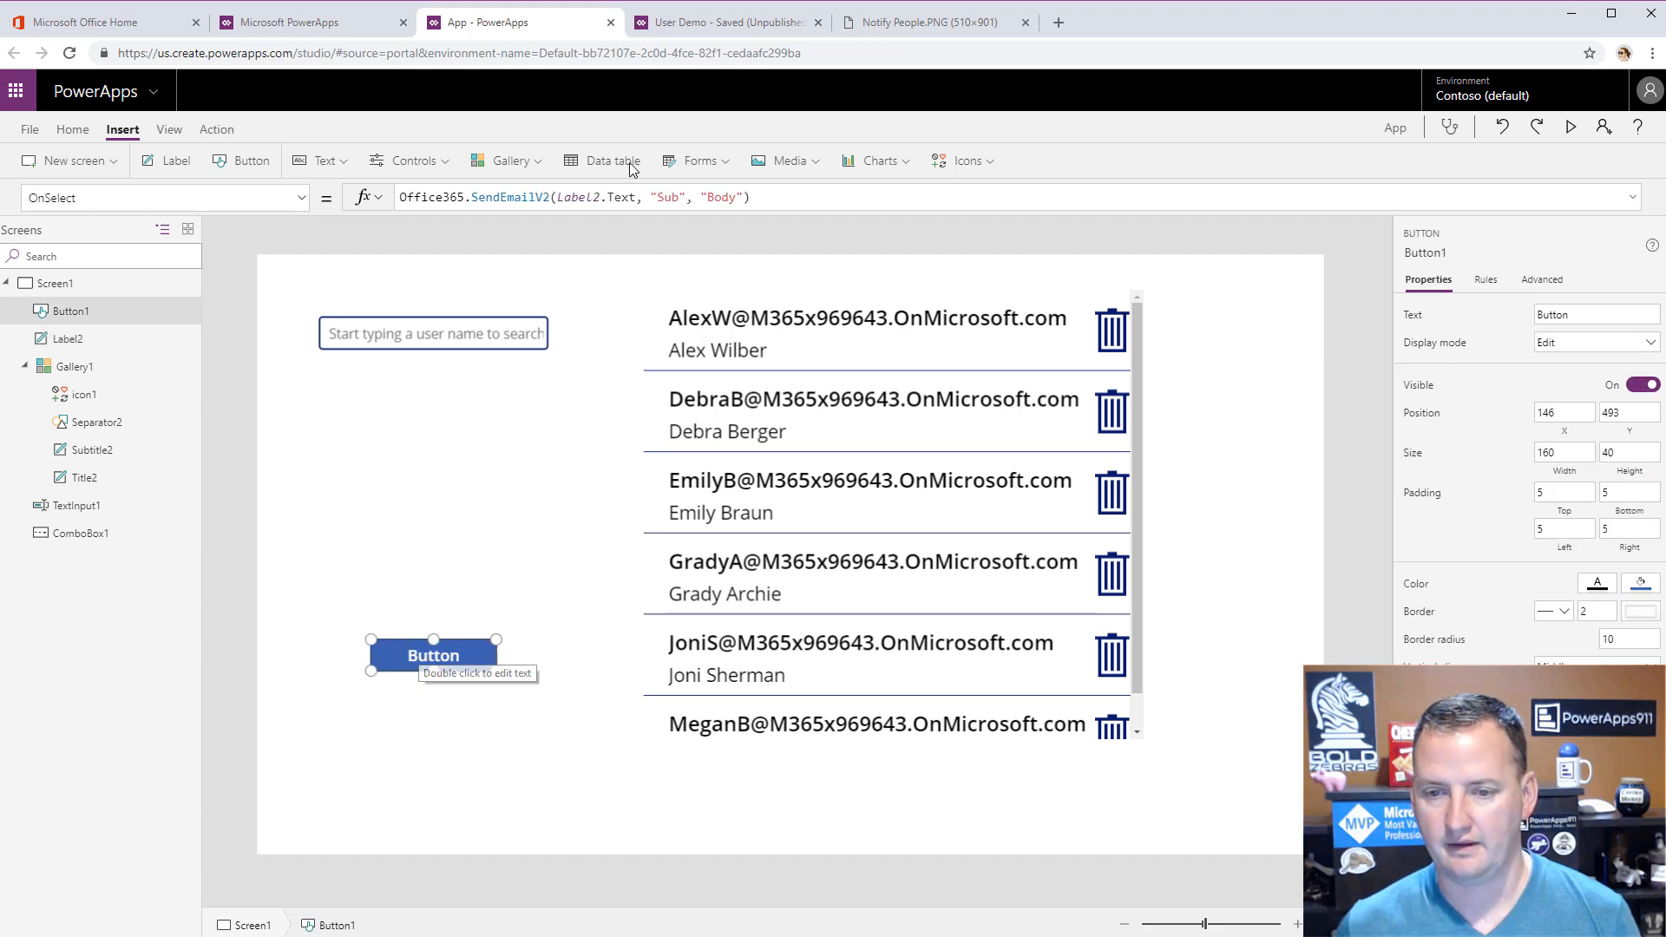
pyautogui.click(555, 197)
pyautogui.moveTo(556, 197); pyautogui.dragTo(637, 198)
pyautogui.hotkey('ctrl', 'v')
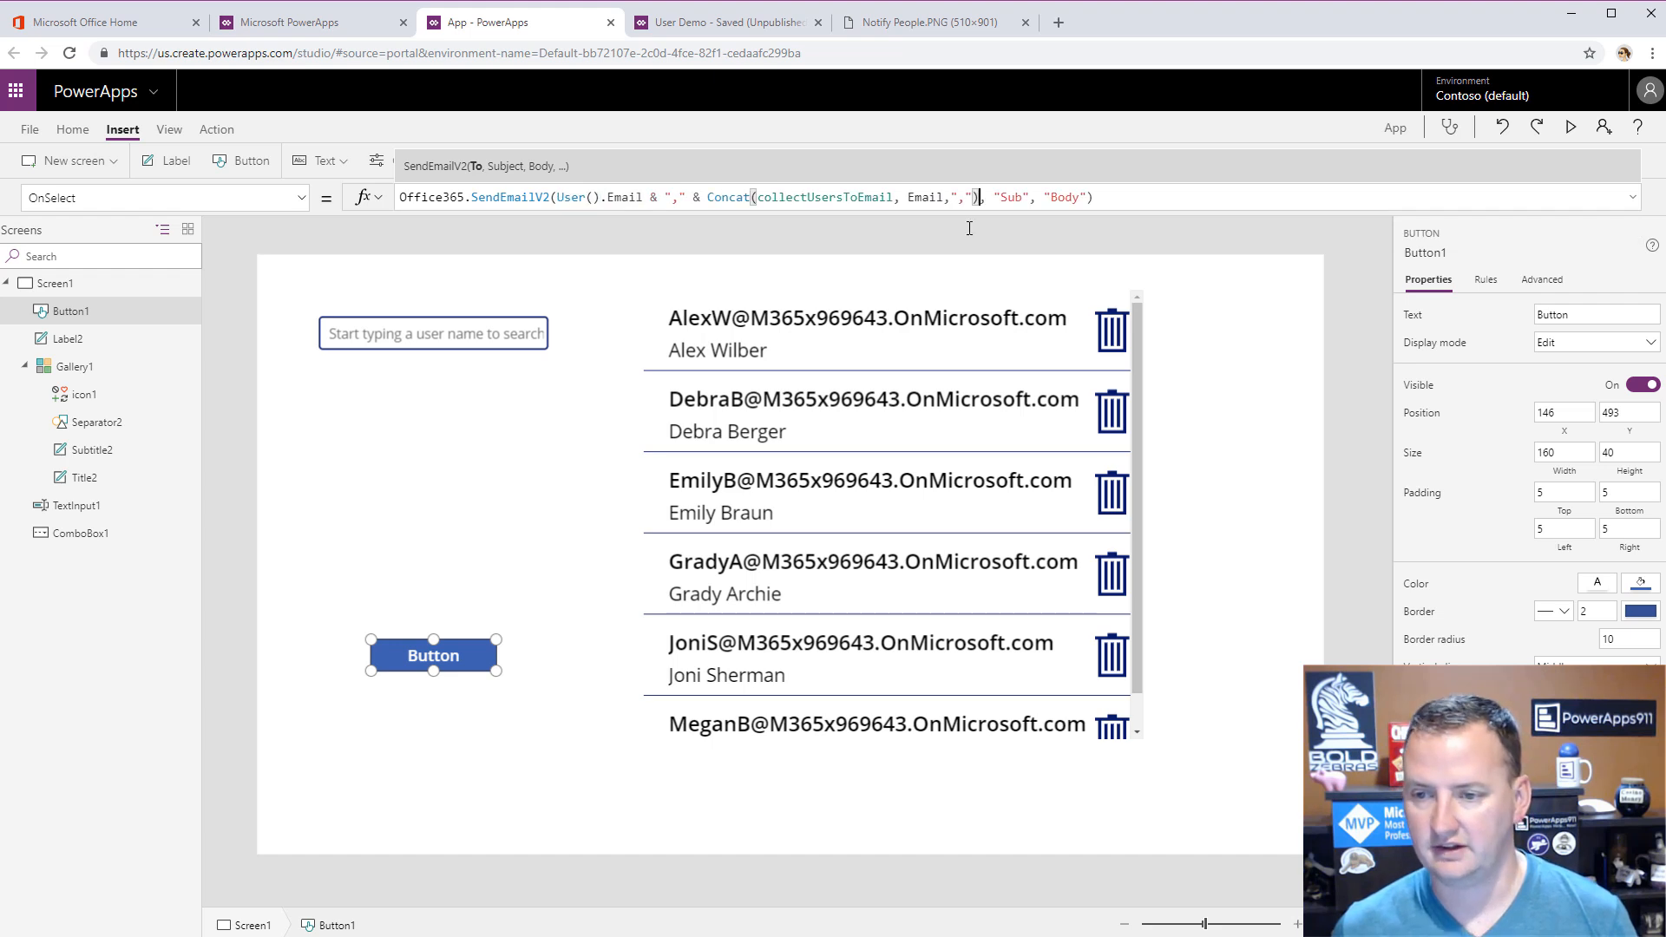
# - Delete the emptied email list label and select the button to show its OnSelect formula
pyautogui.click(438, 336)
pyautogui.click(433, 504)
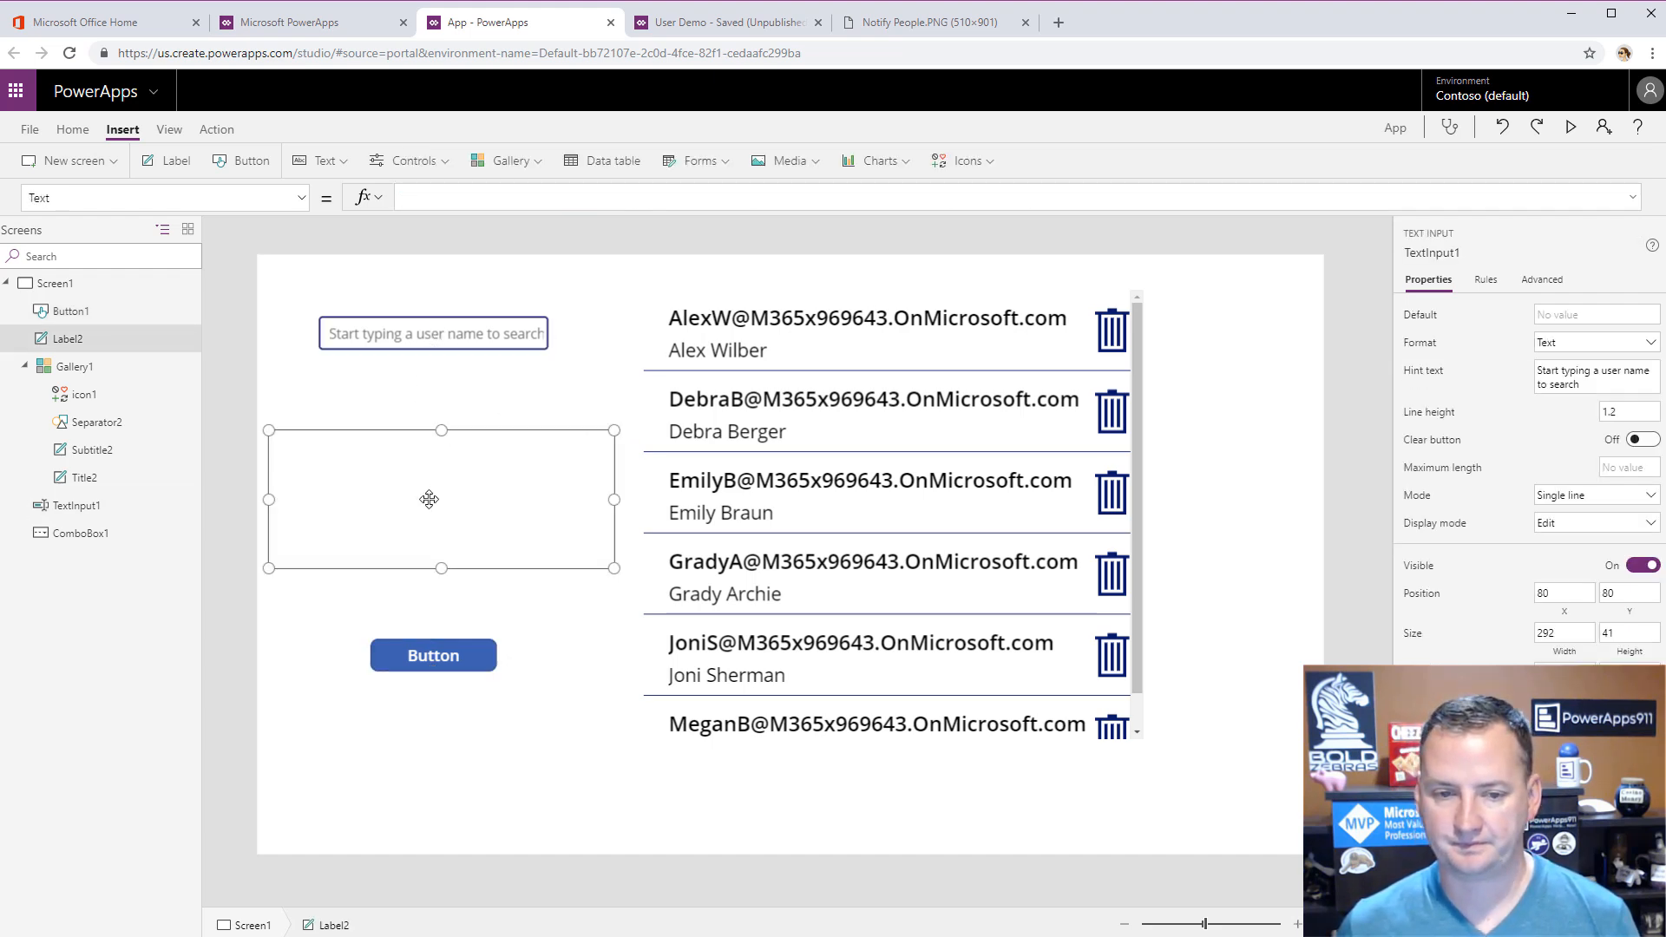
pyautogui.press('Delete')
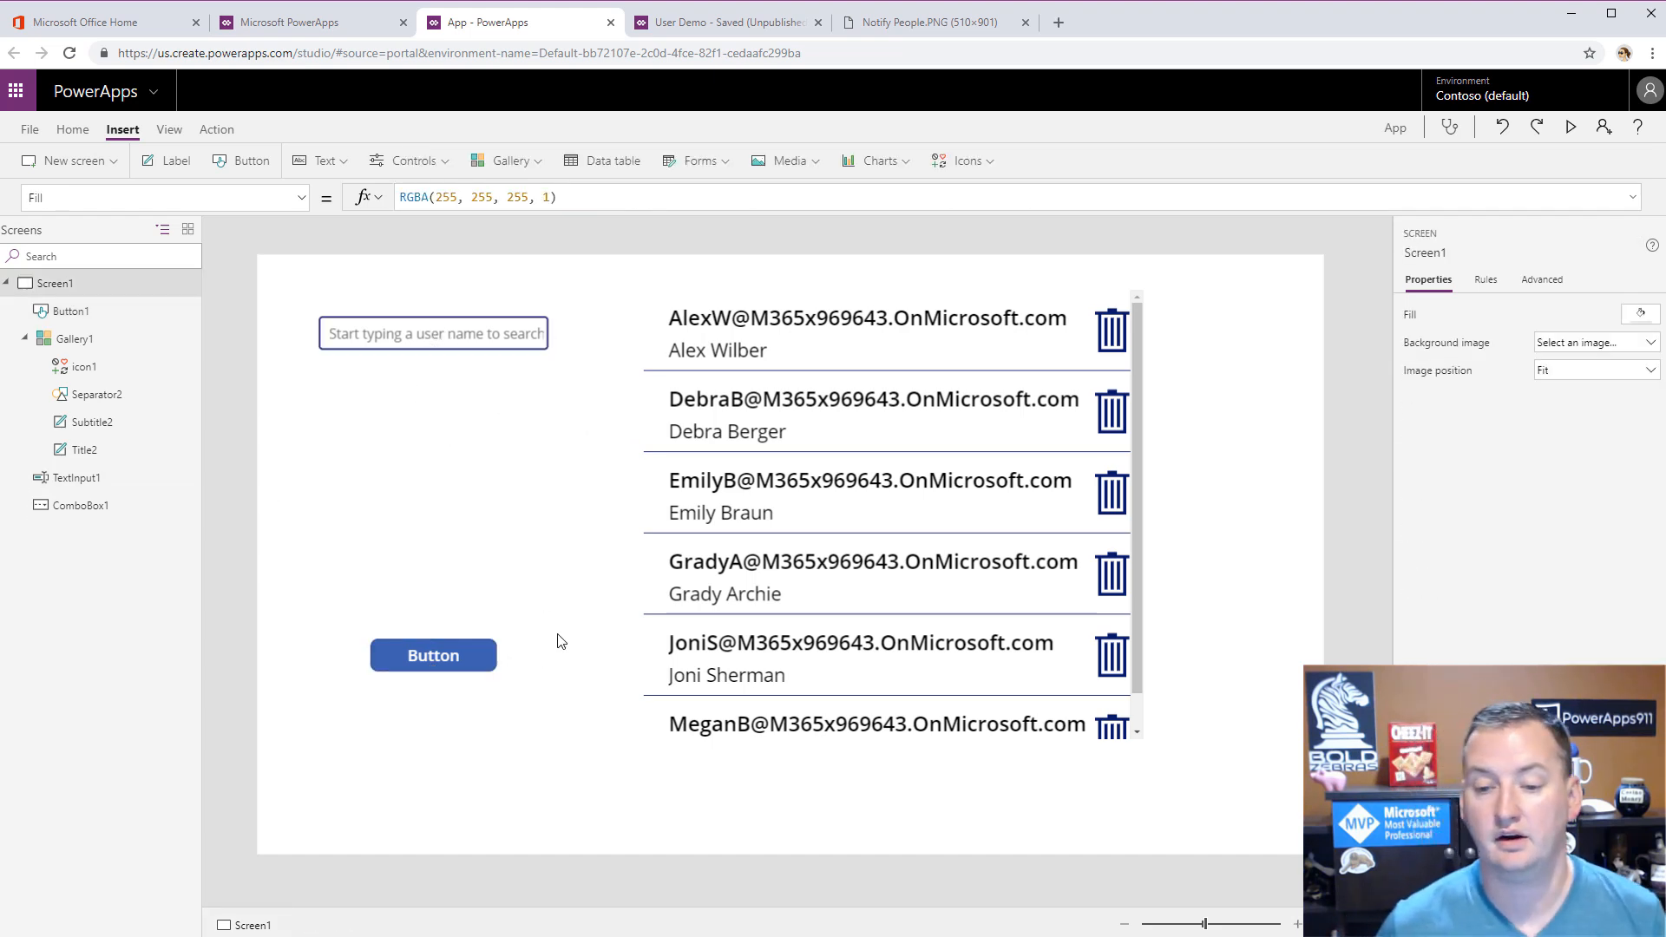
pyautogui.click(455, 661)
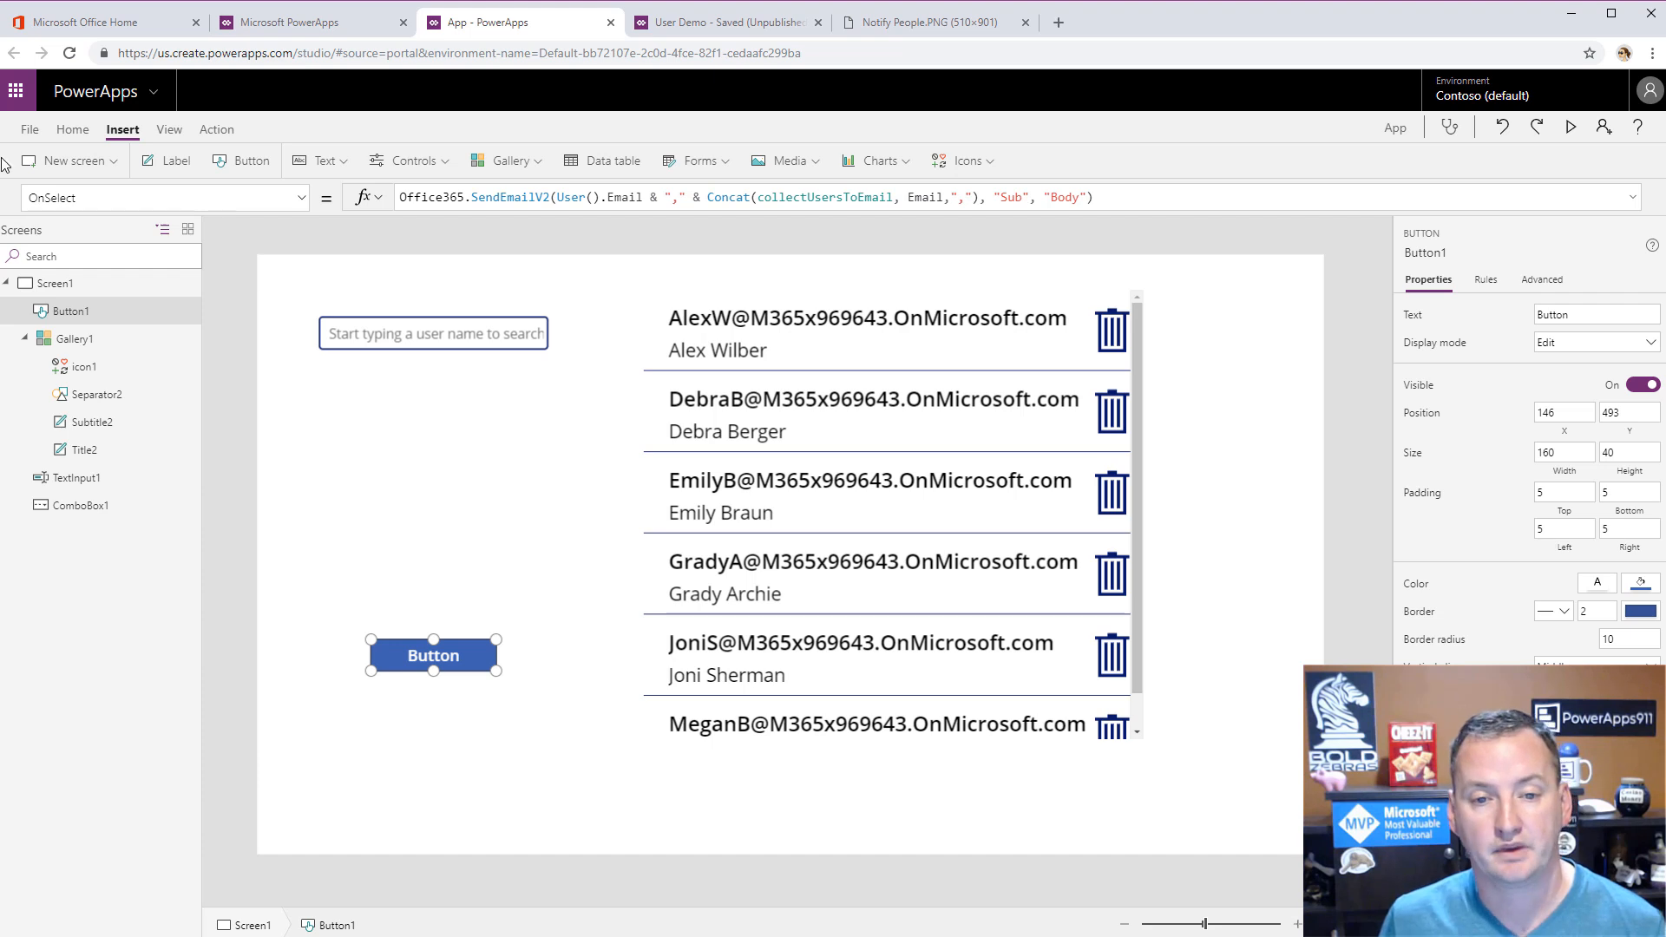
# - Add a new screen from the People template
pyautogui.click(119, 165)
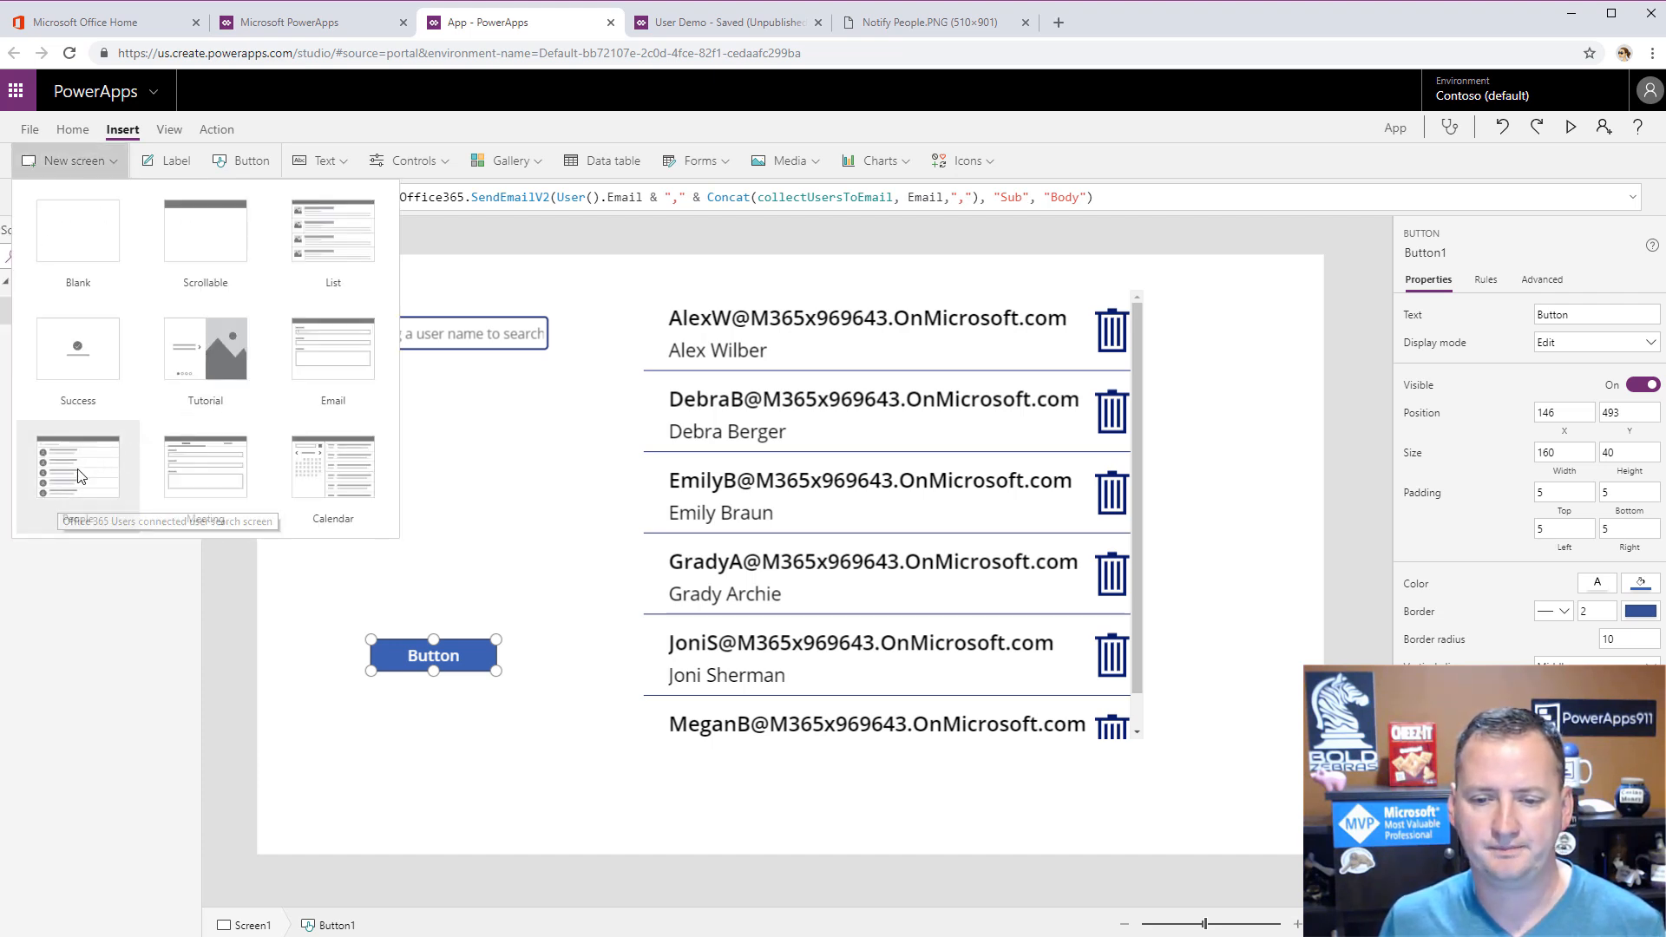
pyautogui.click(118, 488)
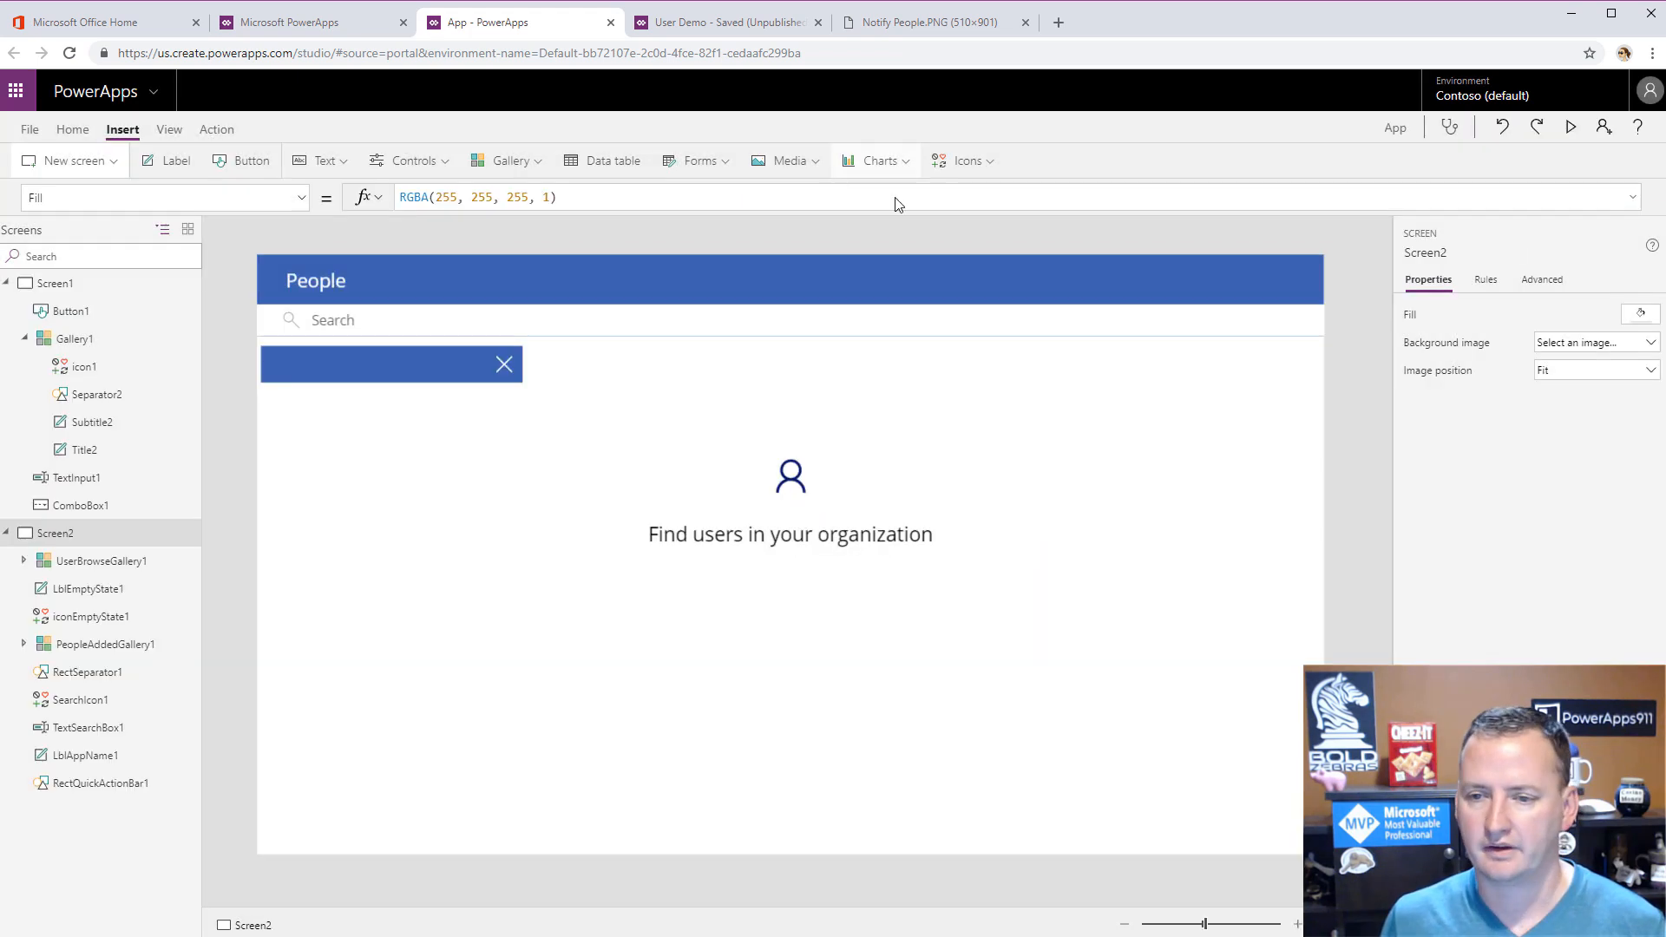
# - Preview the People screen, search for "BR" and "GR", add the first match of each, and close the preview
pyautogui.click(1571, 127)
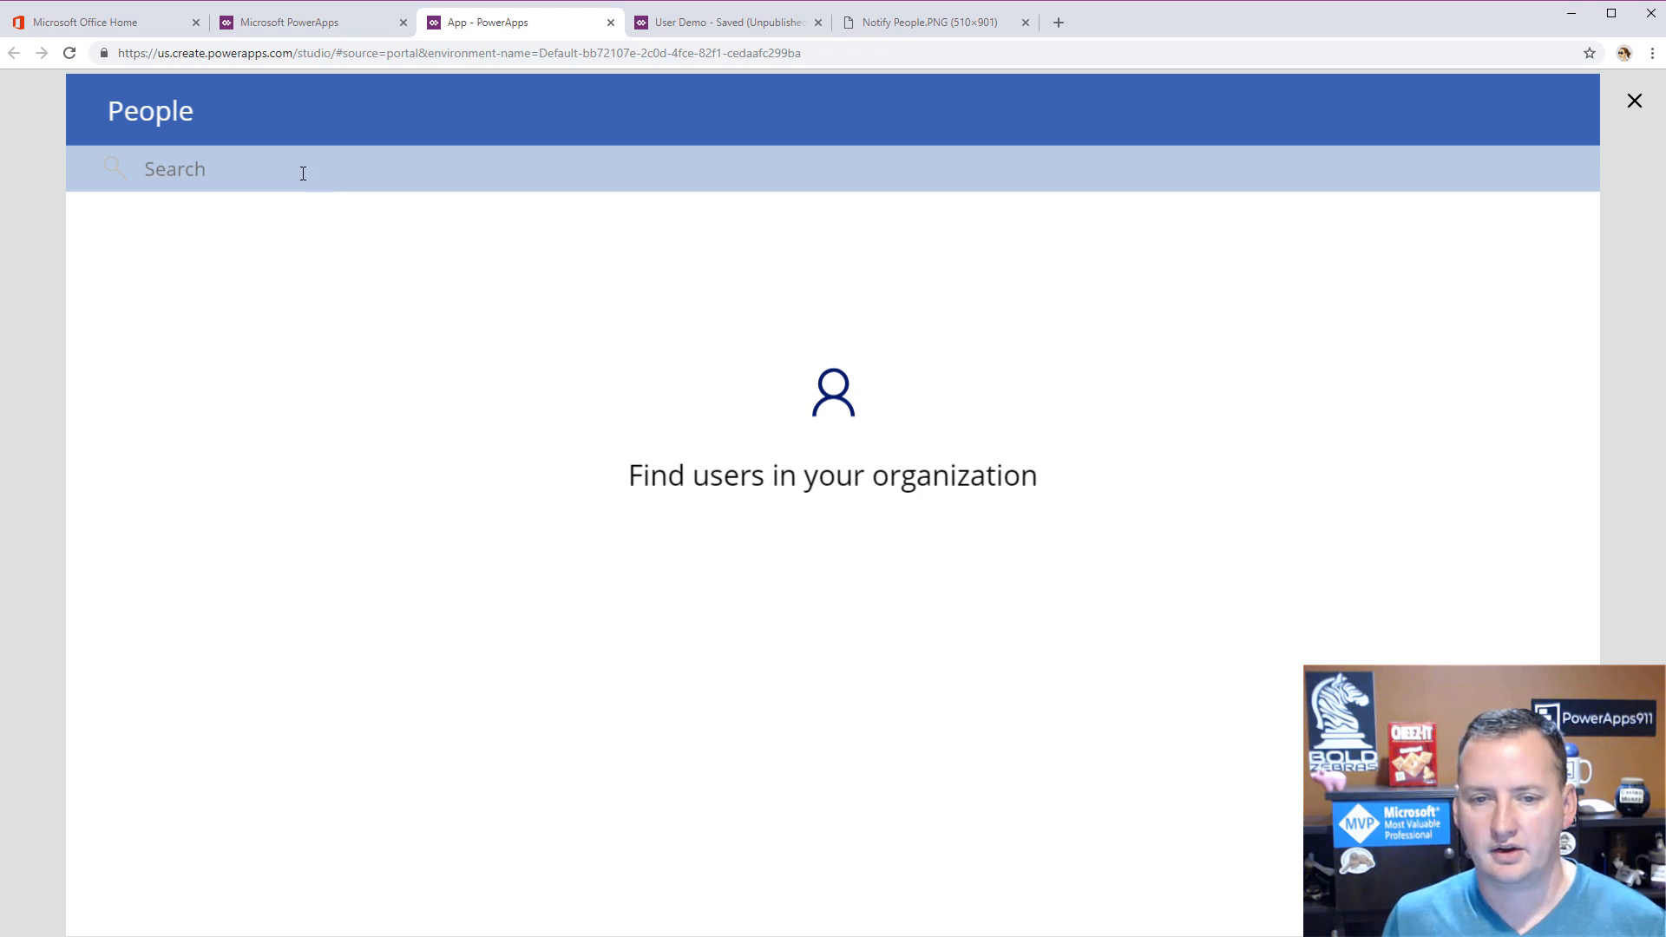
pyautogui.click(303, 173)
pyautogui.write('BR')
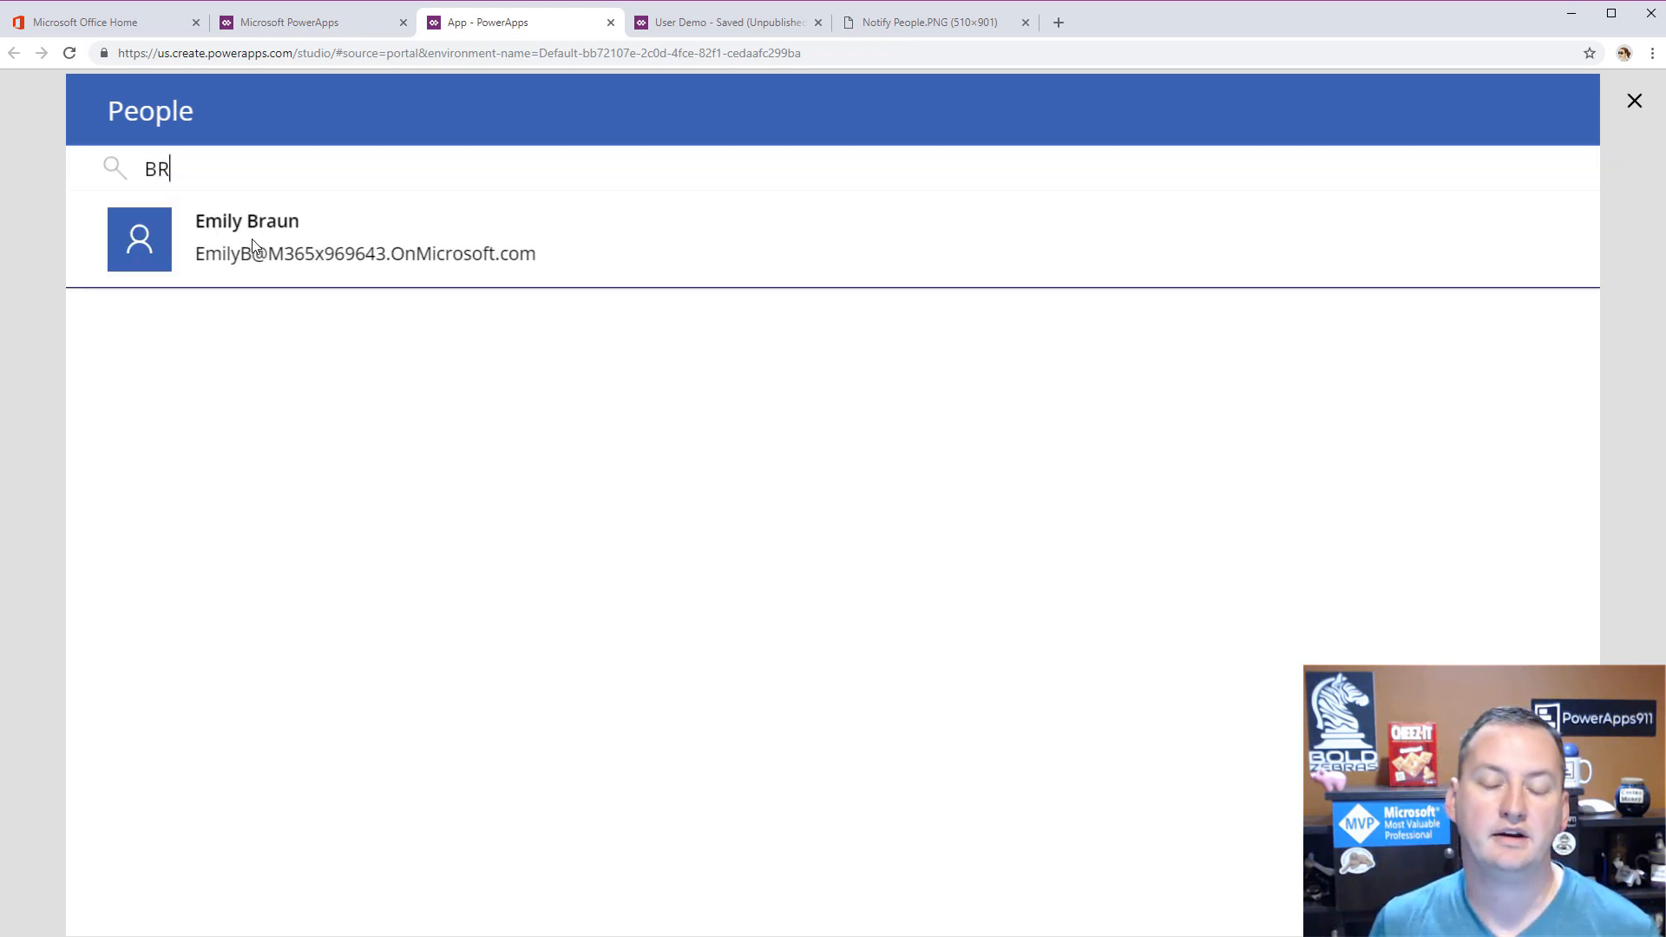
pyautogui.click(251, 245)
pyautogui.click(225, 170)
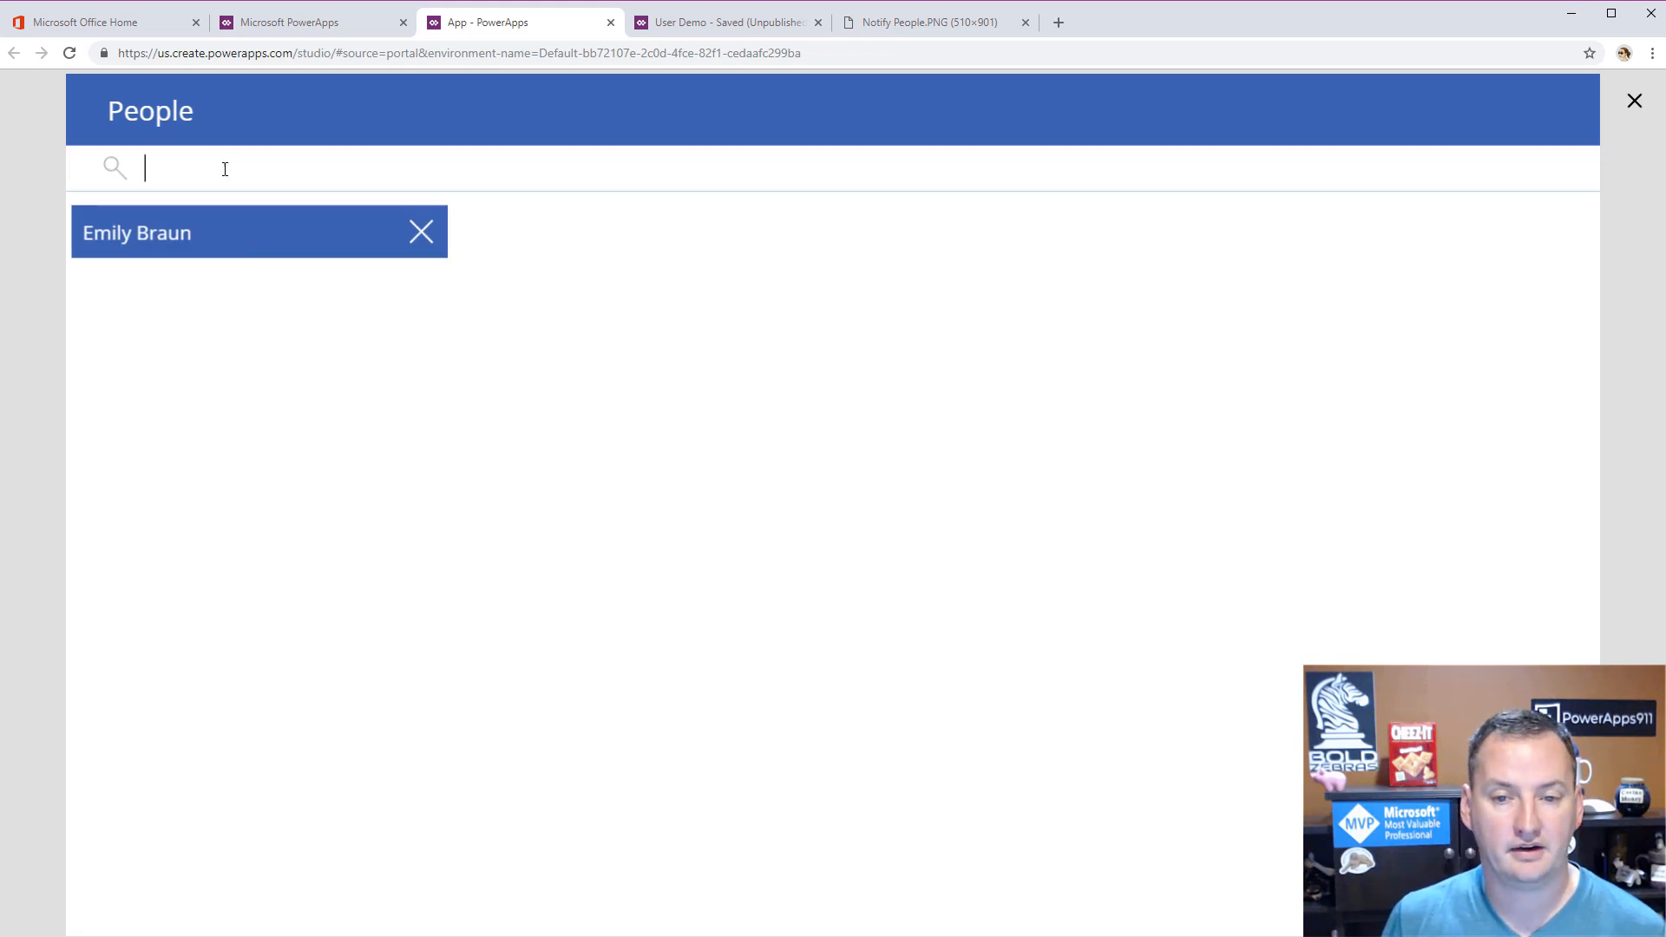
pyautogui.write('GR')
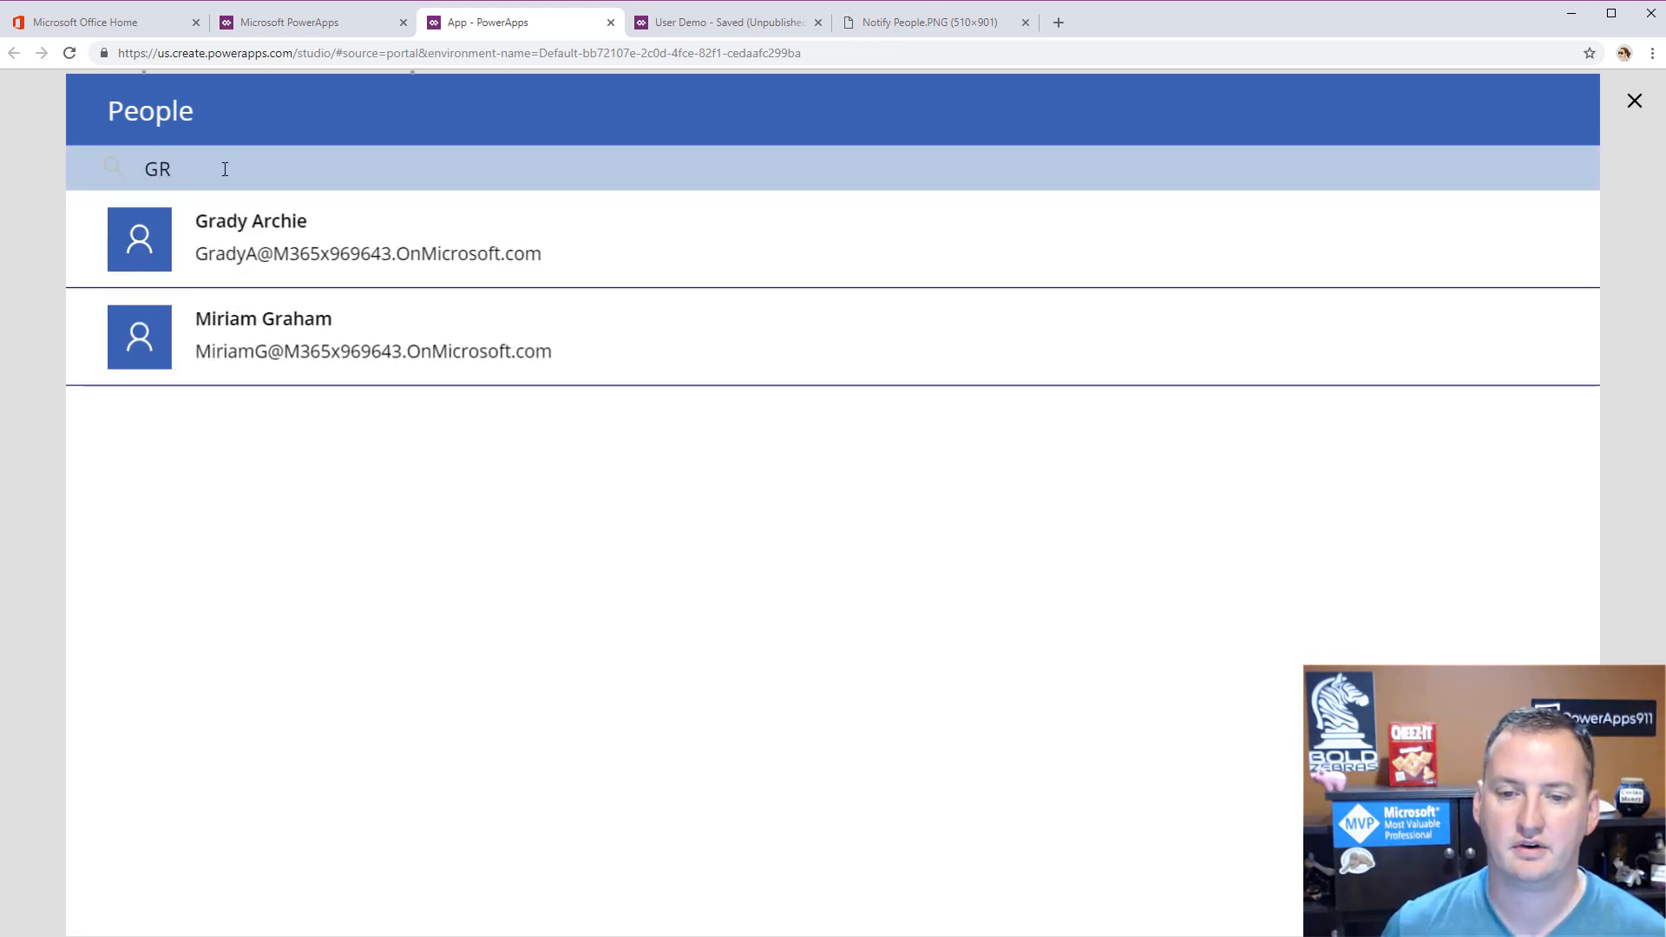
pyautogui.click(261, 219)
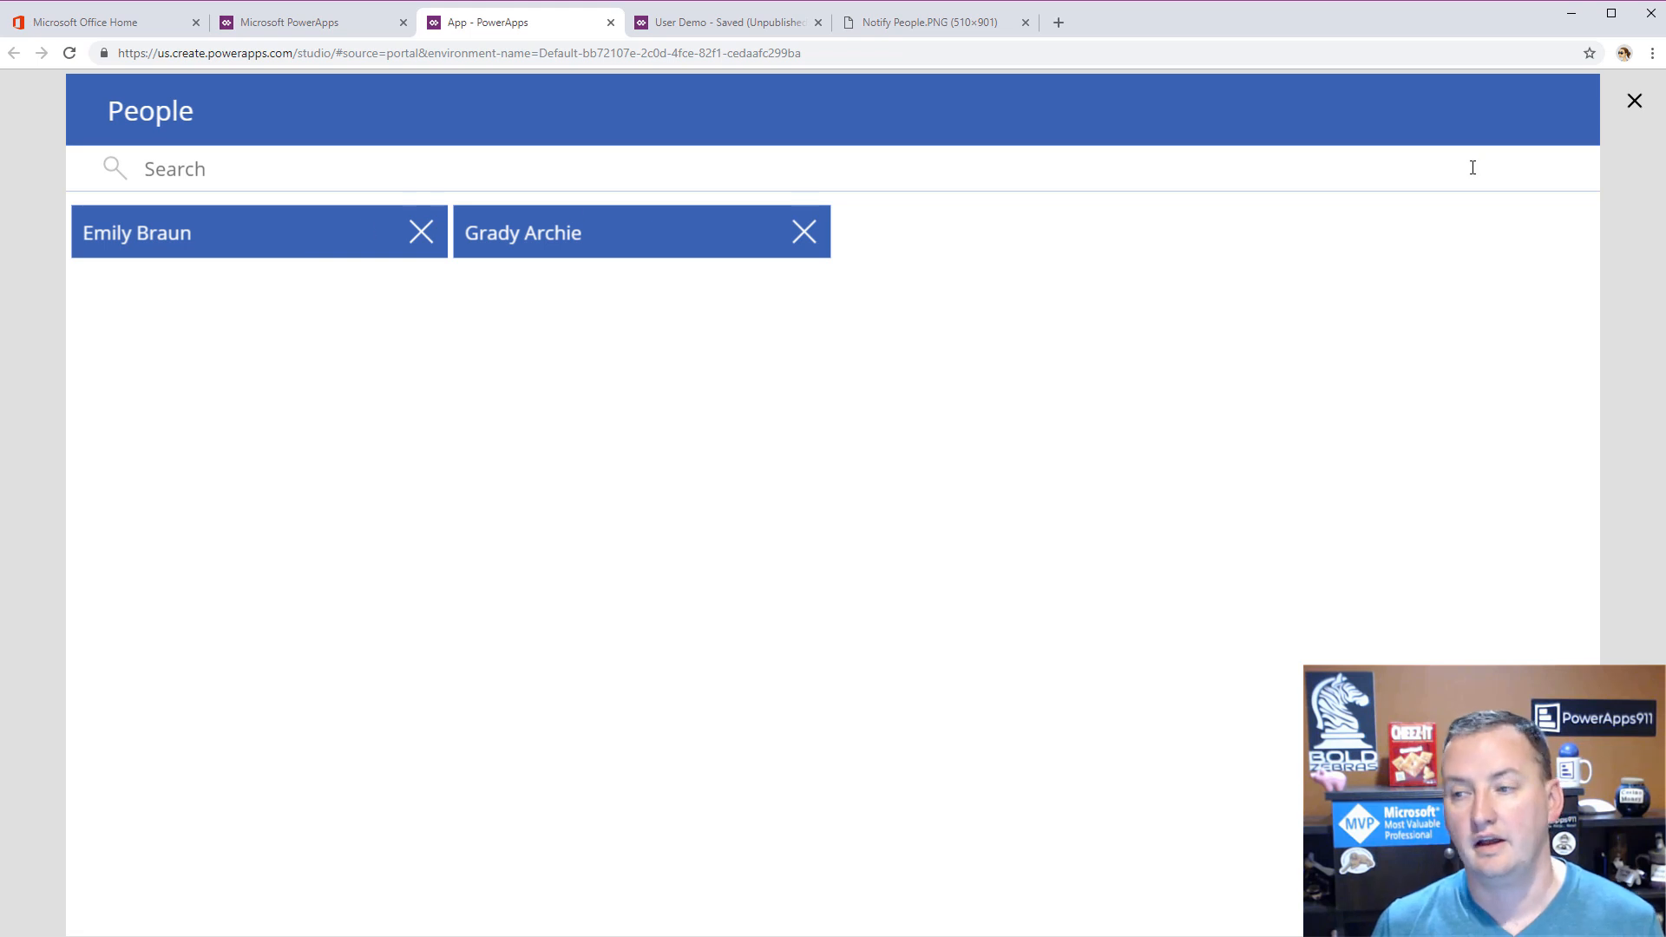
pyautogui.click(1634, 102)
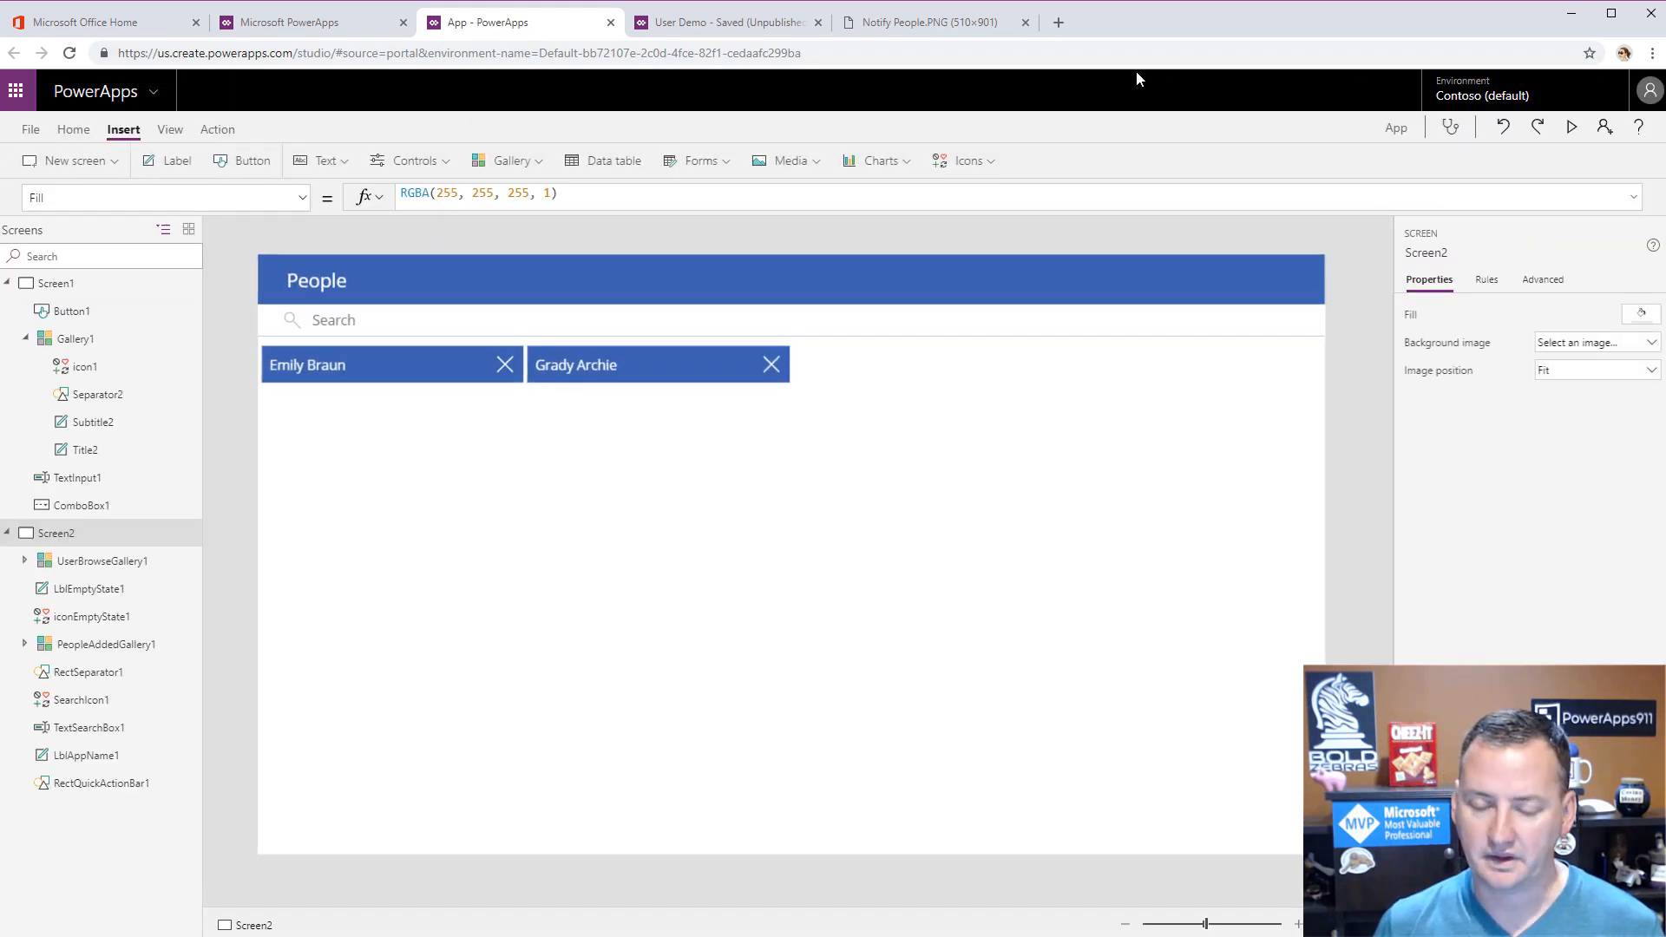
# - Examine the Items formulas of the People screen's user search gallery and added-people gallery
pyautogui.click(356, 622)
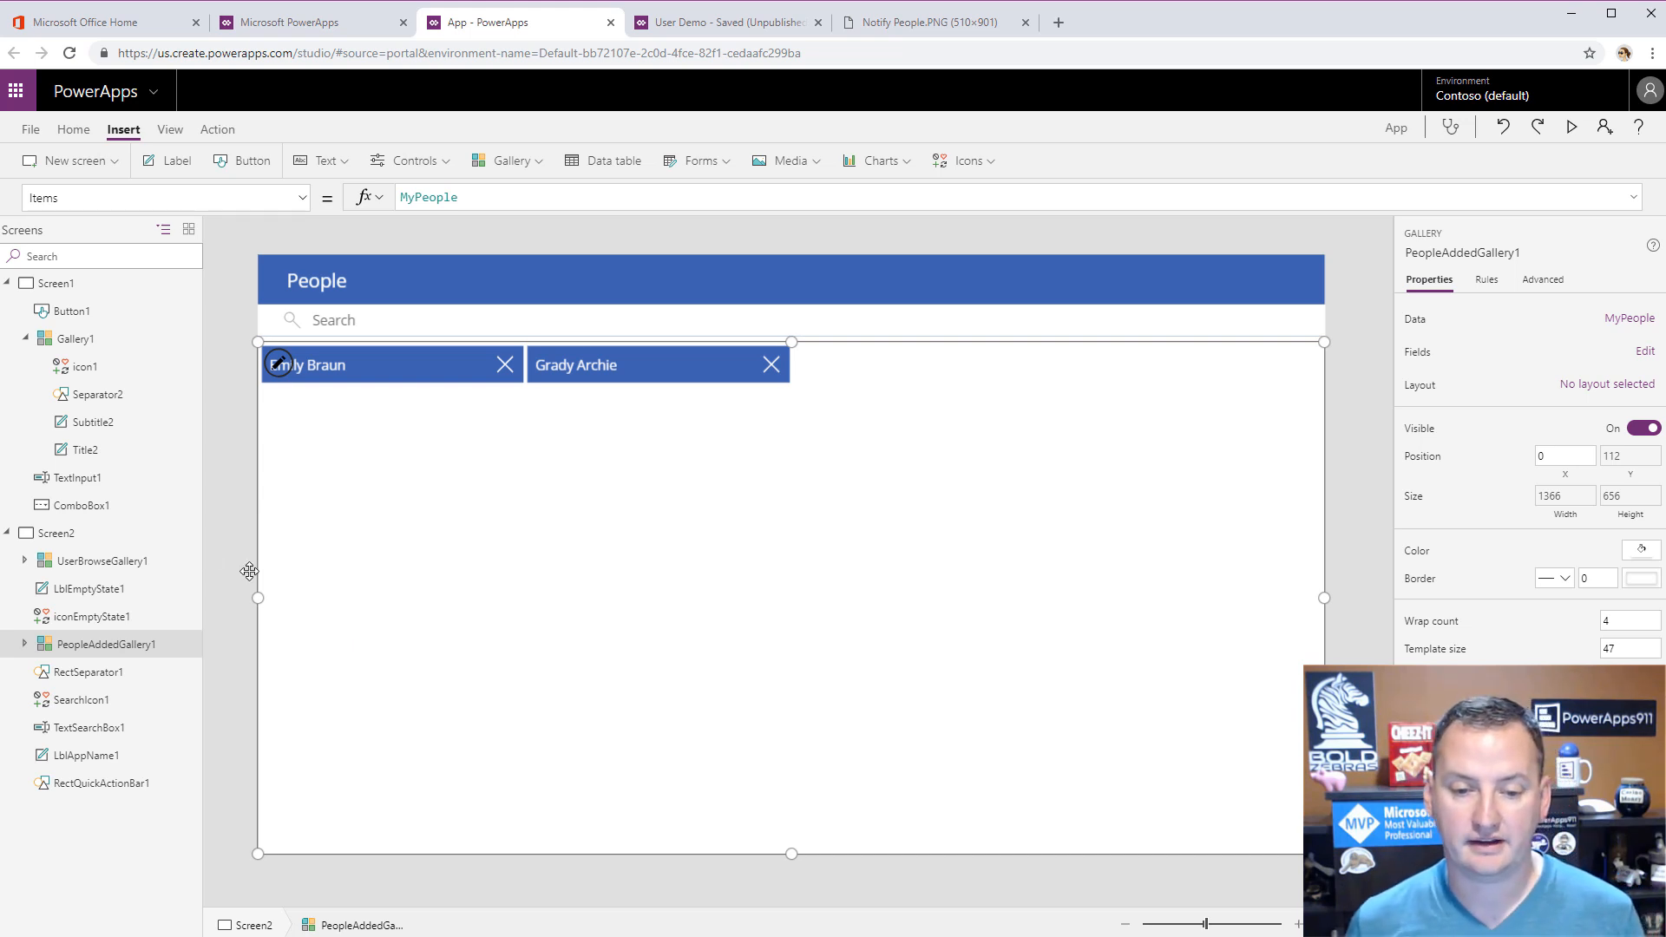
pyautogui.click(143, 564)
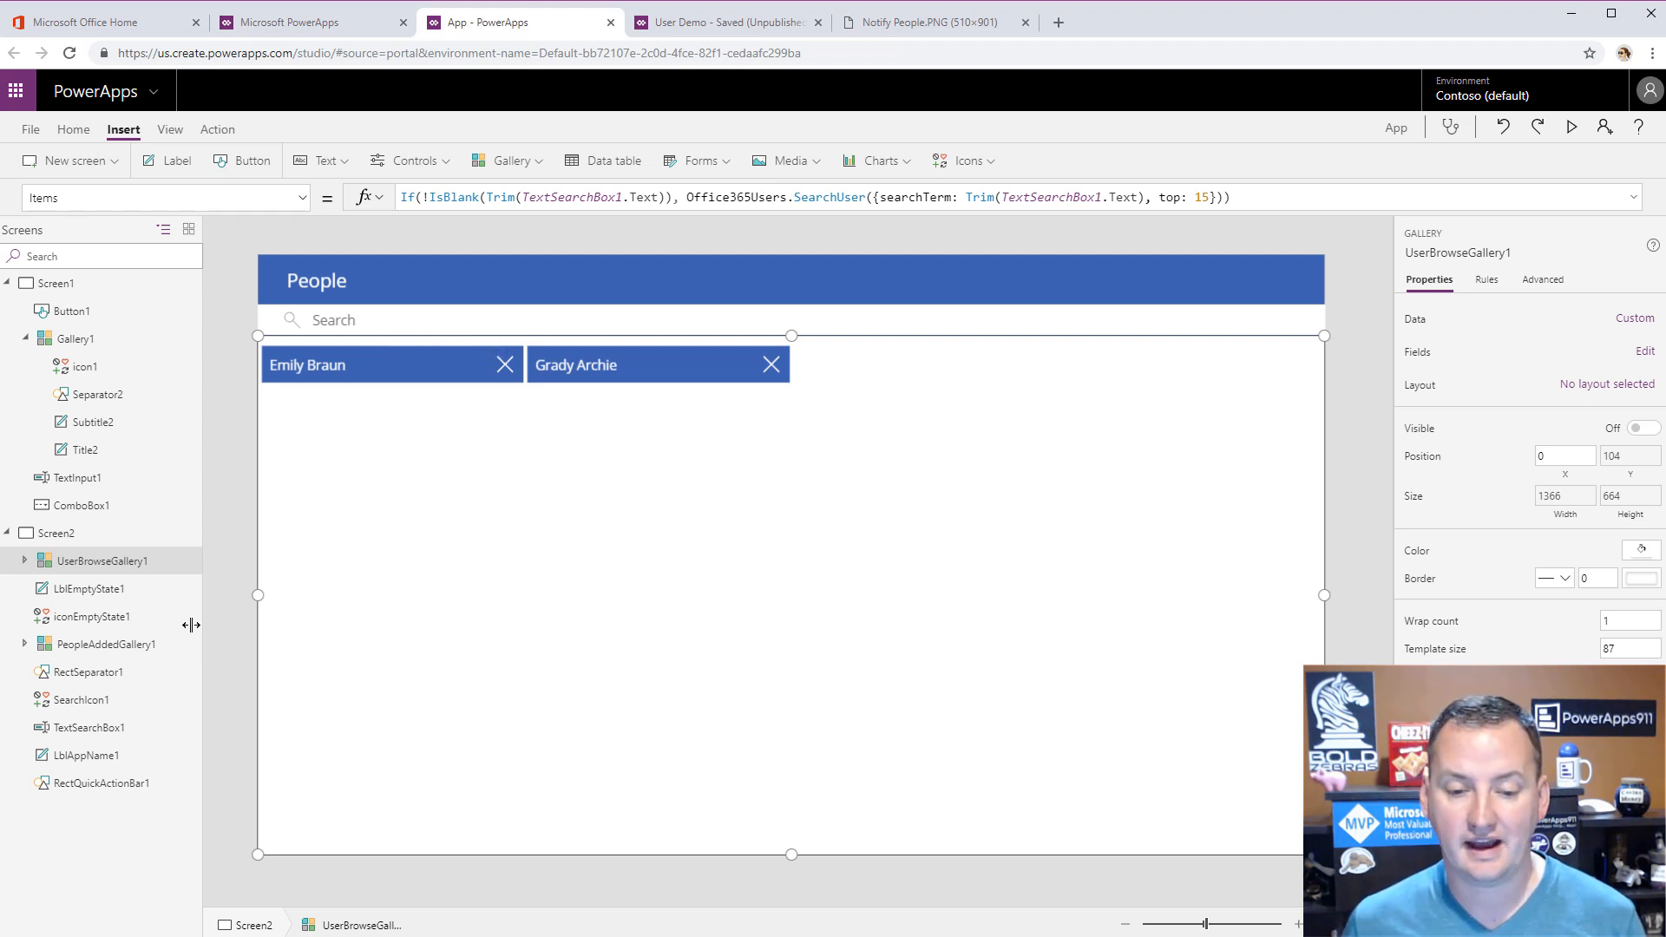
pyautogui.click(130, 647)
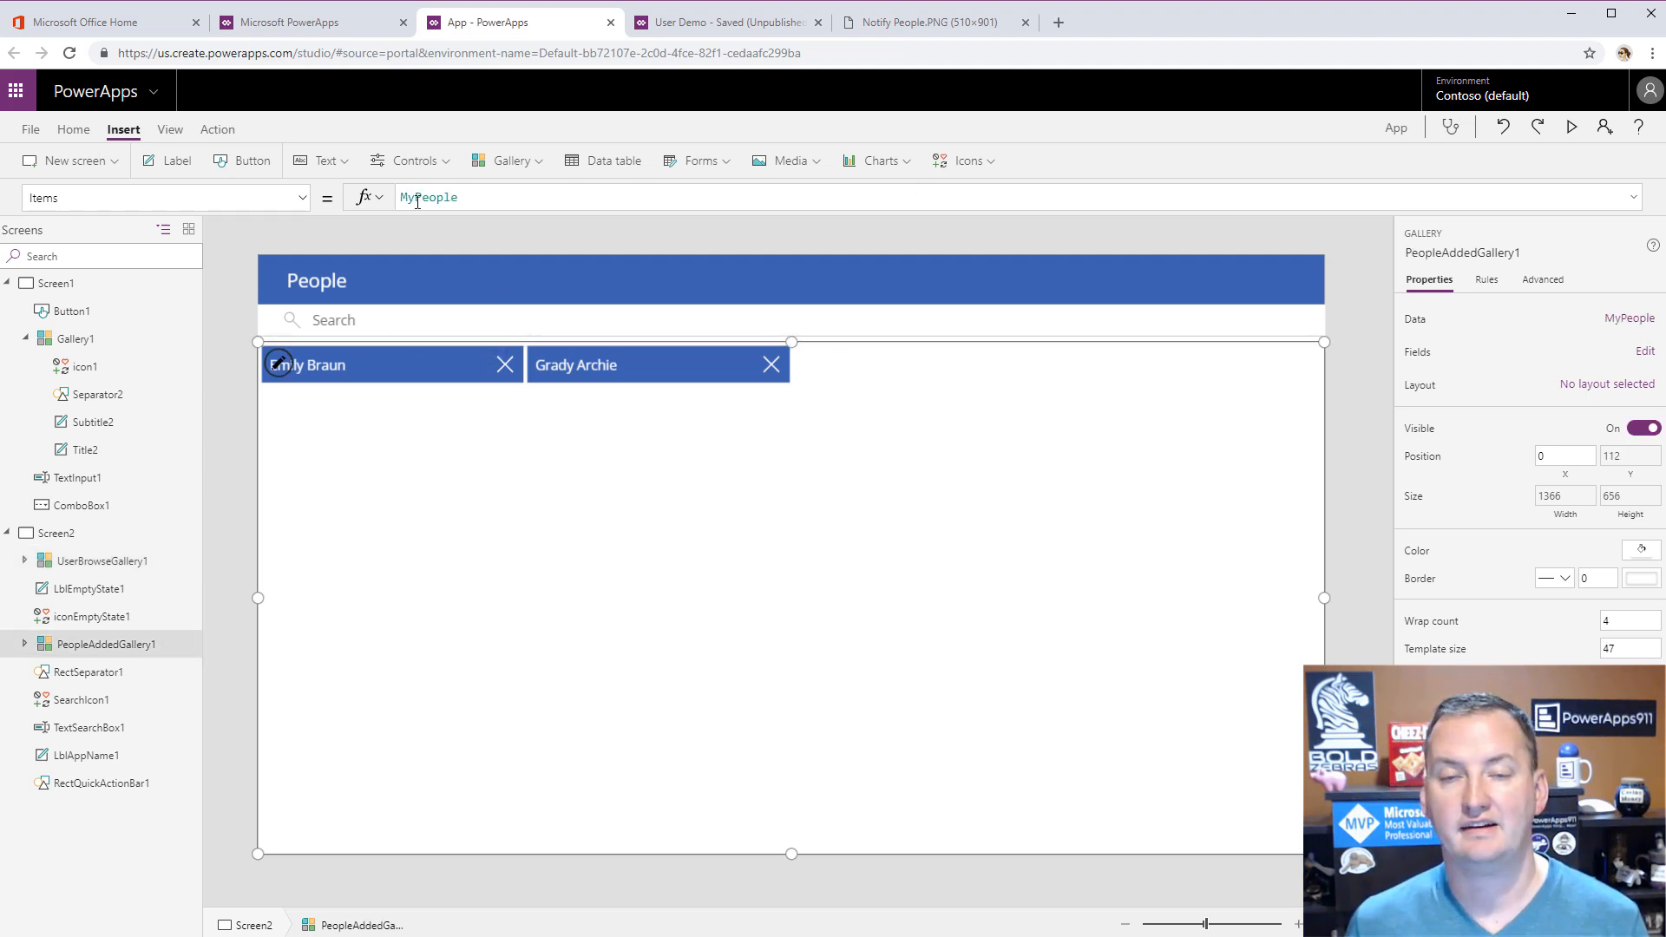
# - Examine the contents of the app's MyPeople collection and return to the People screen
pyautogui.click(168, 131)
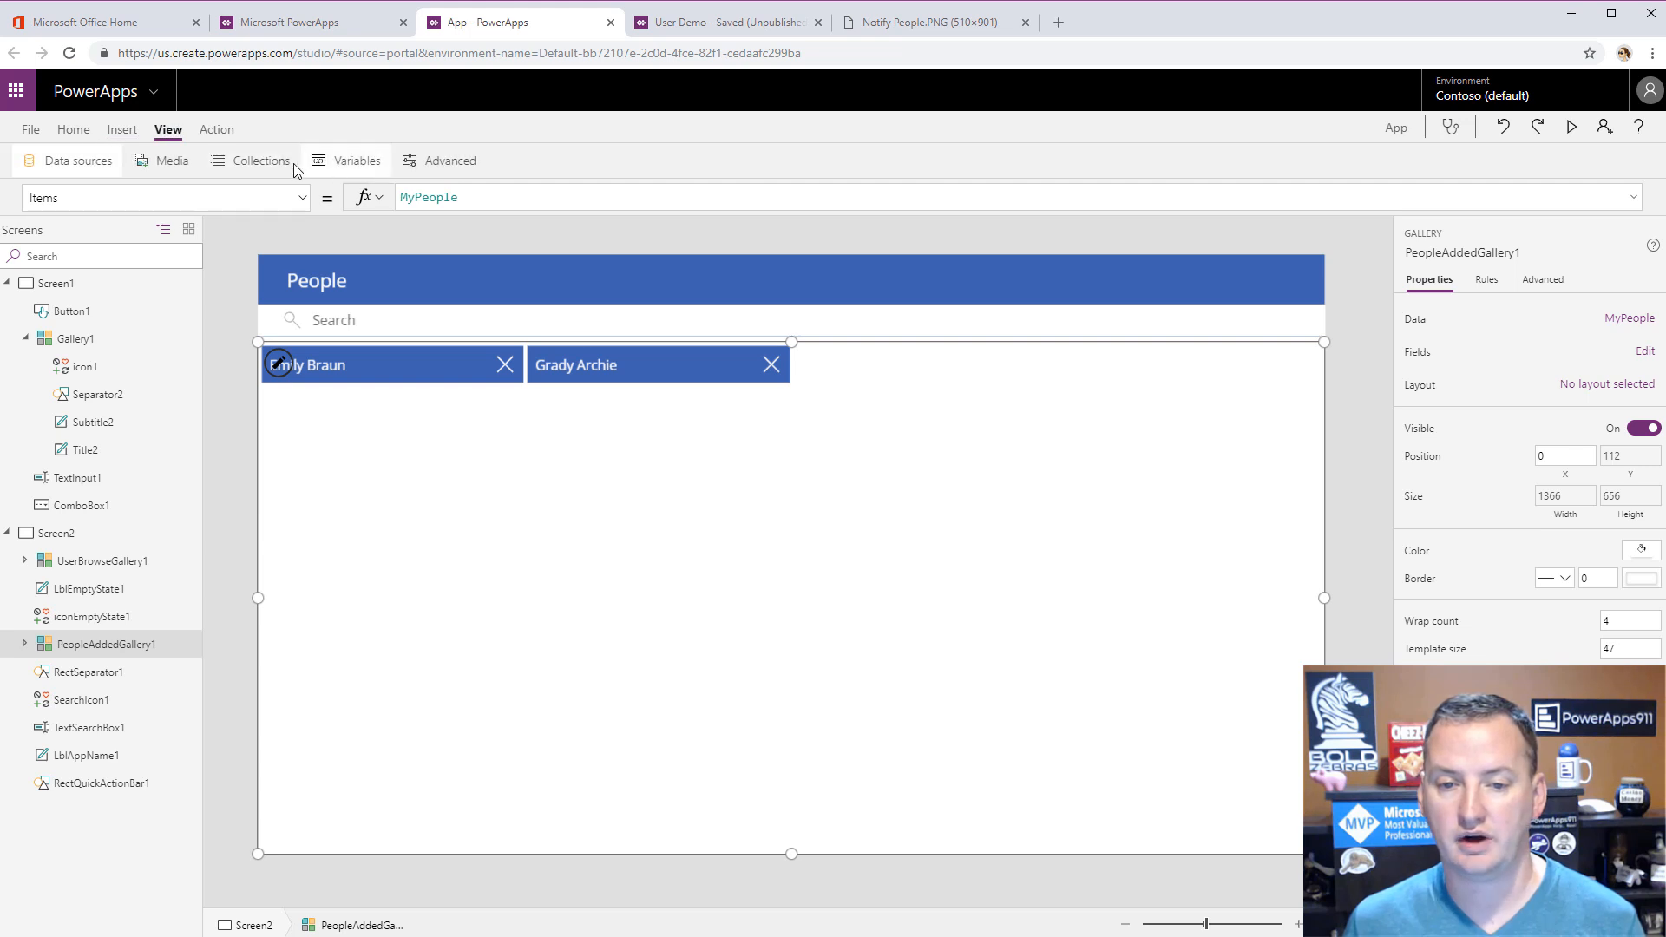
pyautogui.click(295, 169)
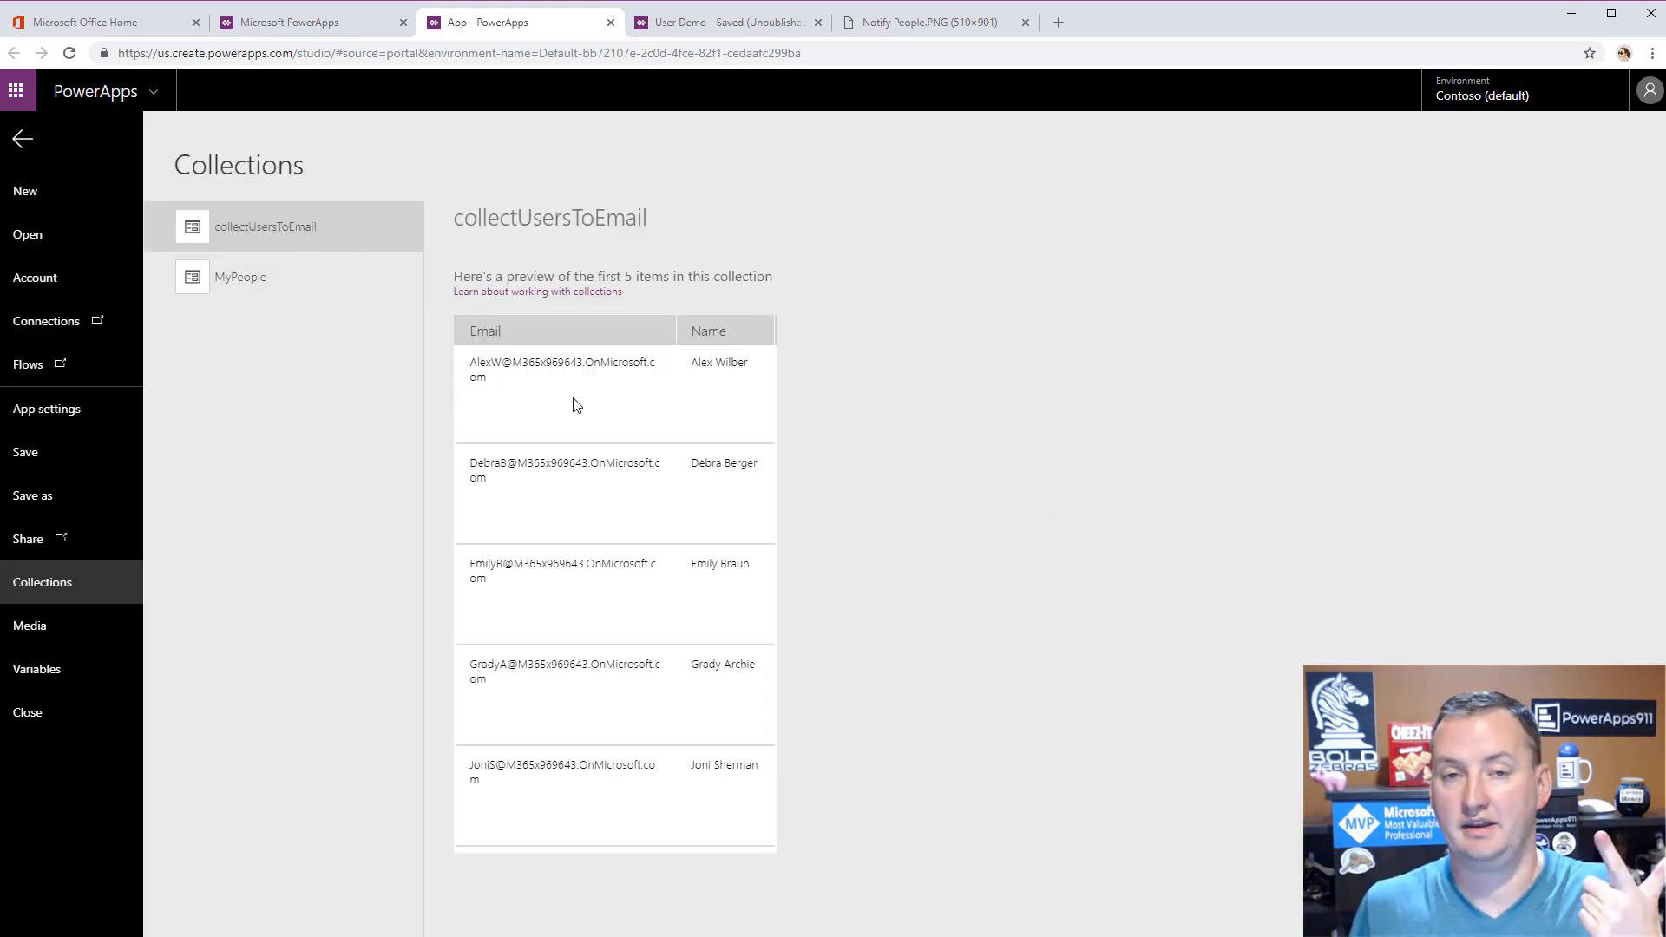
pyautogui.click(246, 275)
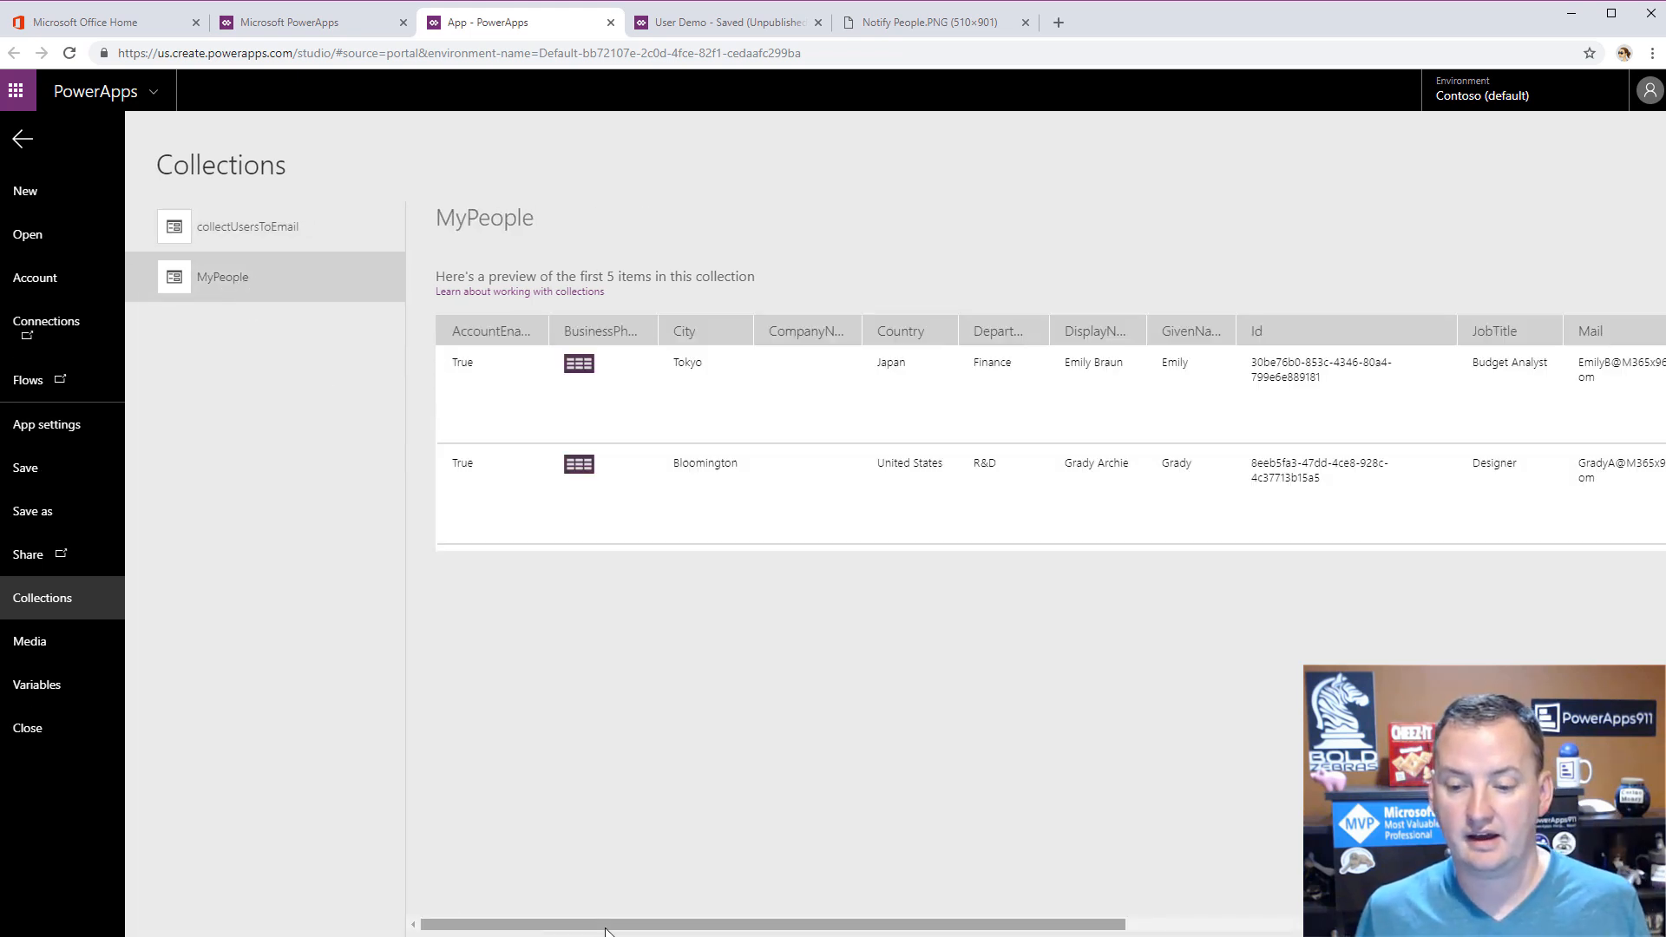
pyautogui.moveTo(643, 925)
pyautogui.mouseDown()
pyautogui.moveTo(1190, 885)
pyautogui.moveTo(642, 934)
pyautogui.mouseUp()
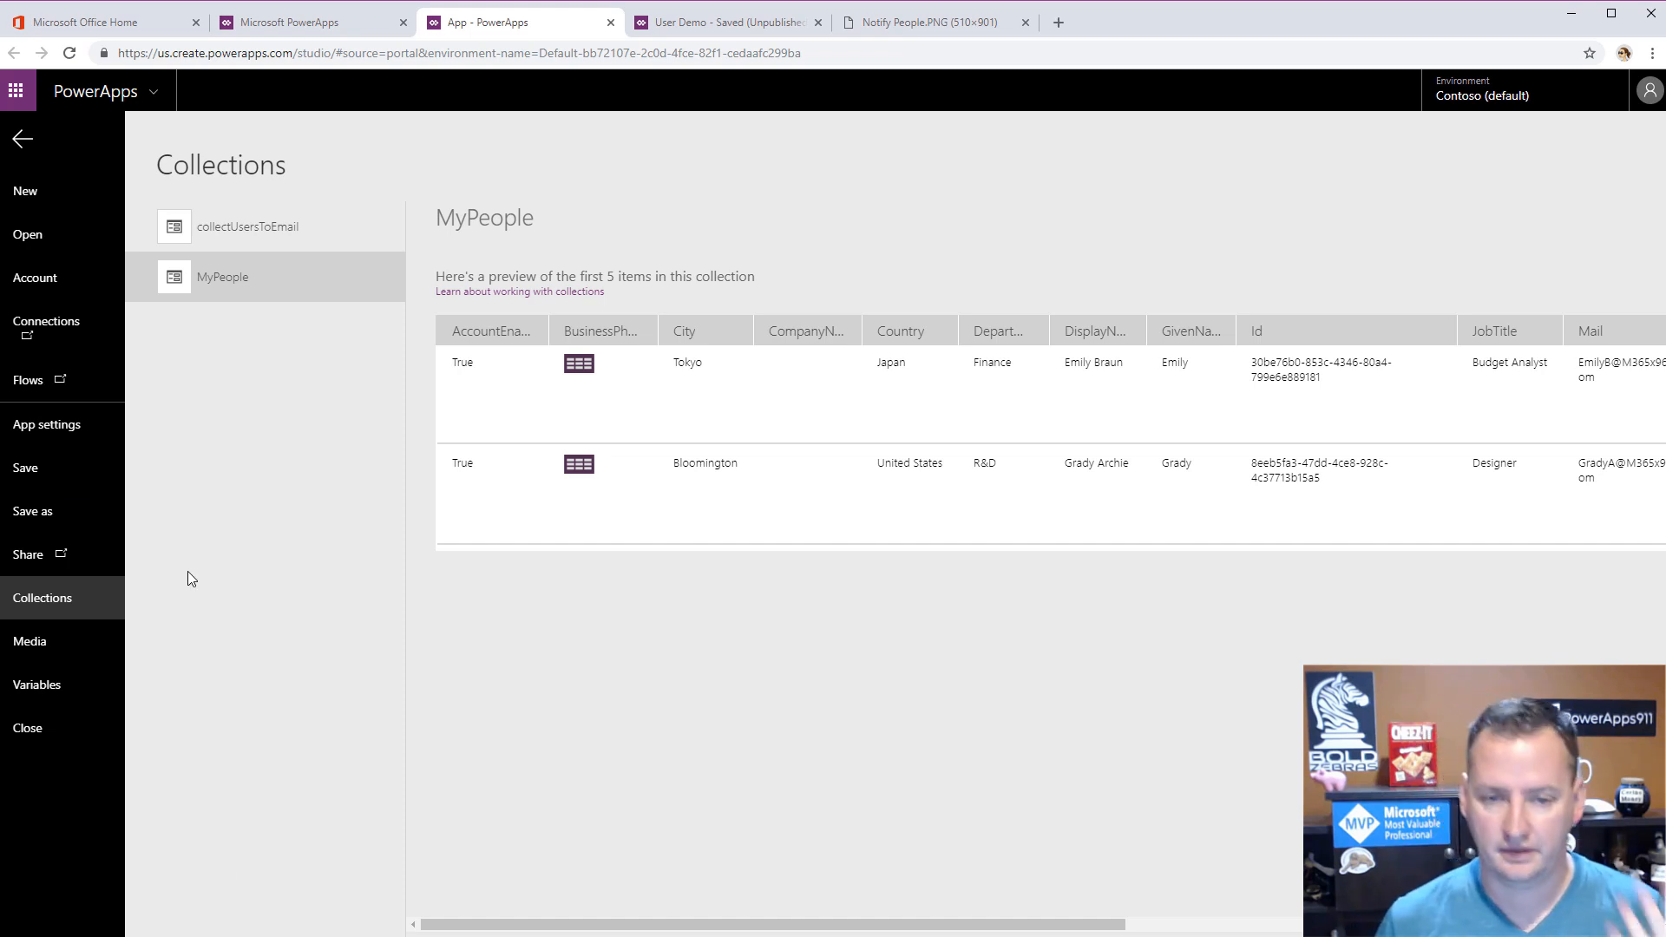
pyautogui.click(32, 144)
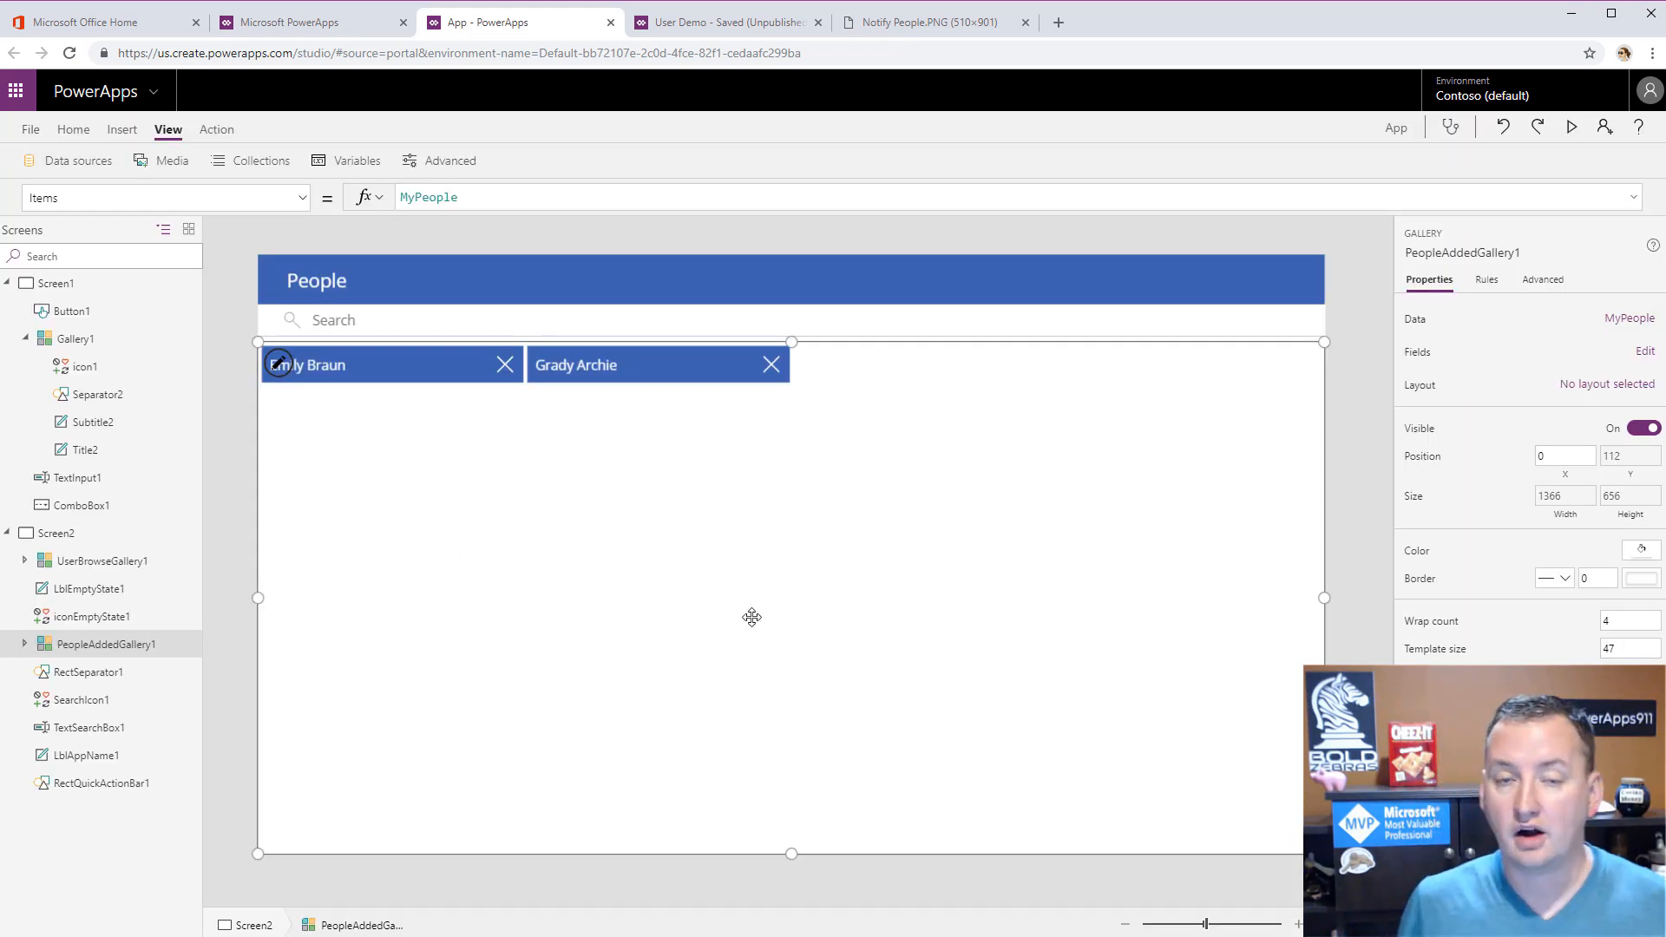